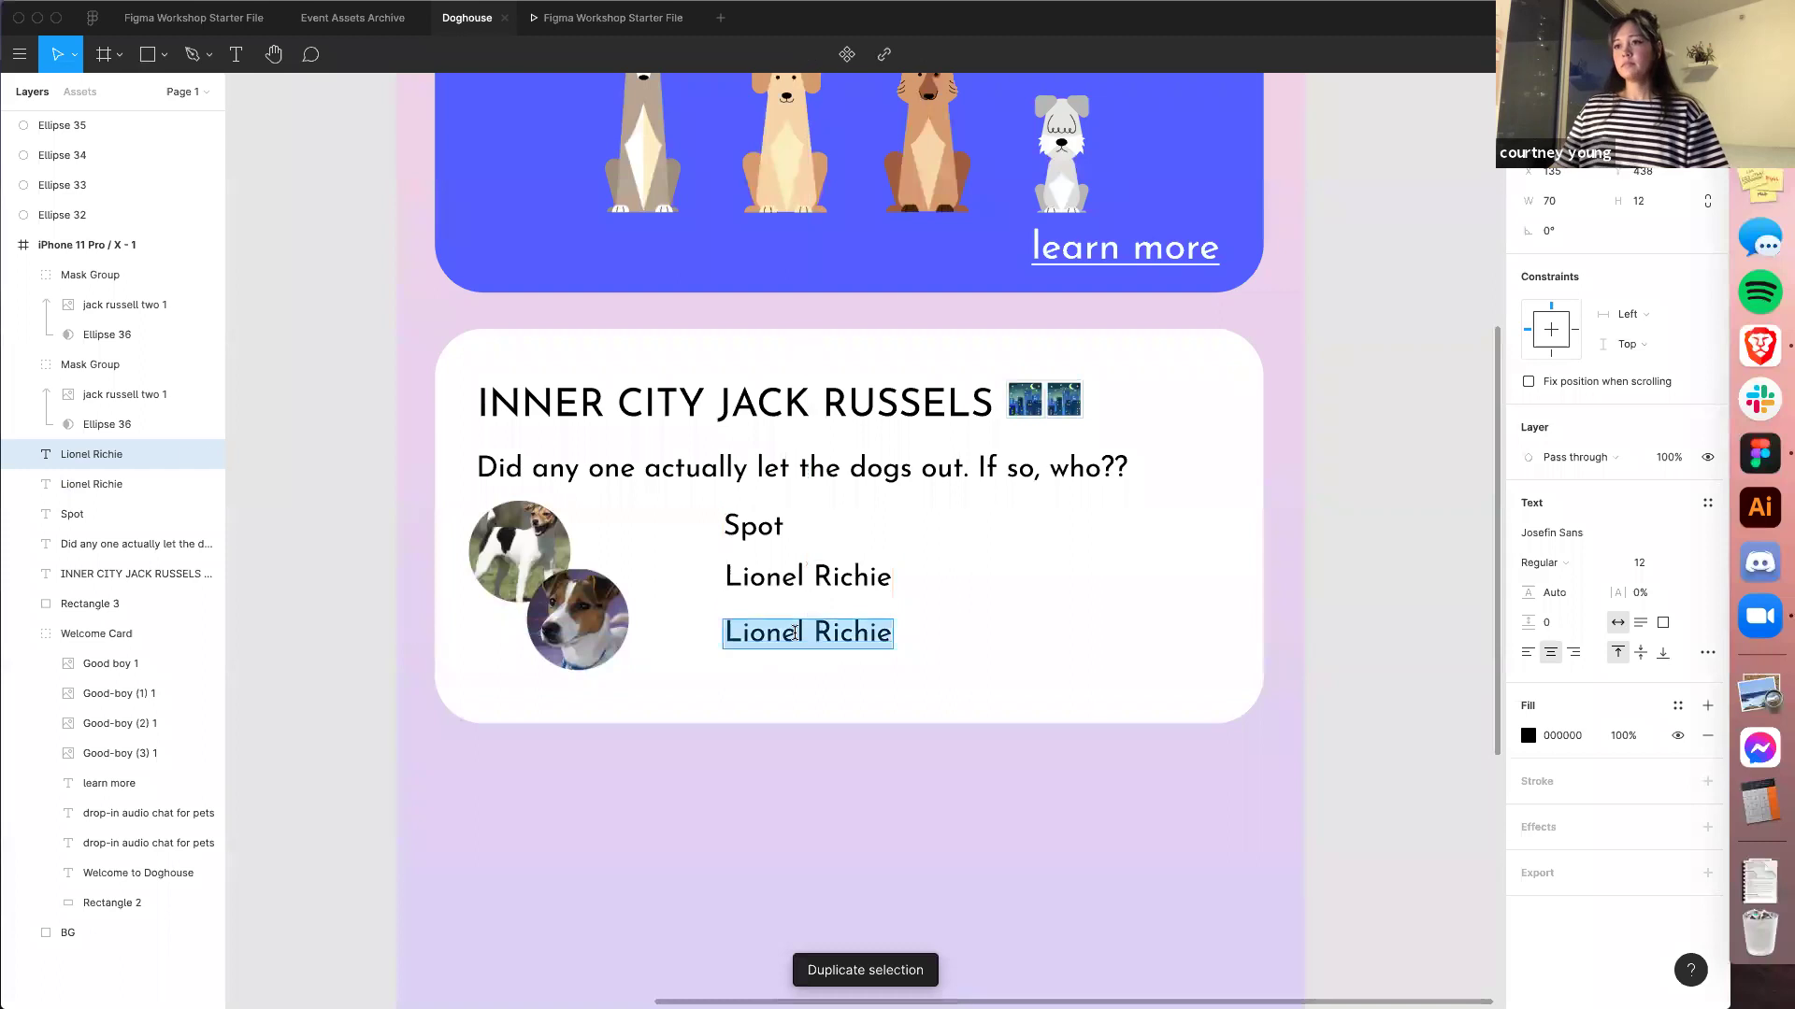
# Replace the duplicated name text with "Willow", left-align it, and position it evenly beneath "Lionel Richie"
pyautogui.write('Willow')
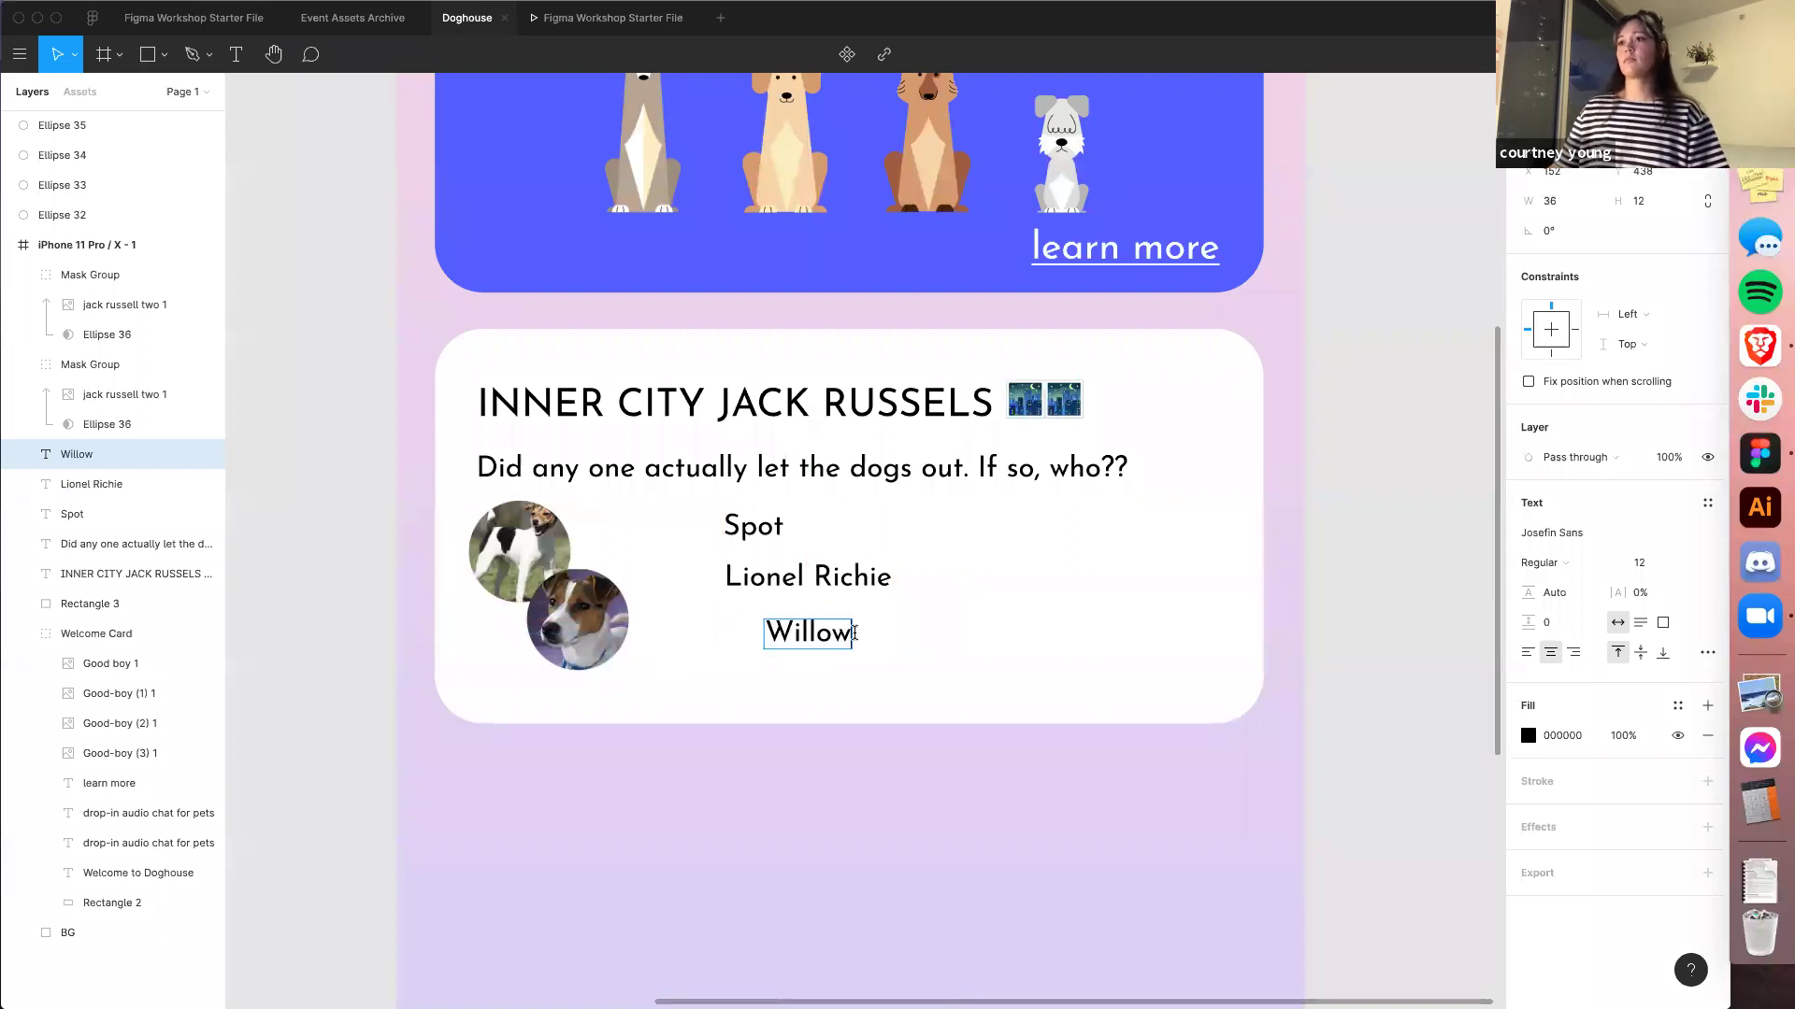
pyautogui.click(1528, 652)
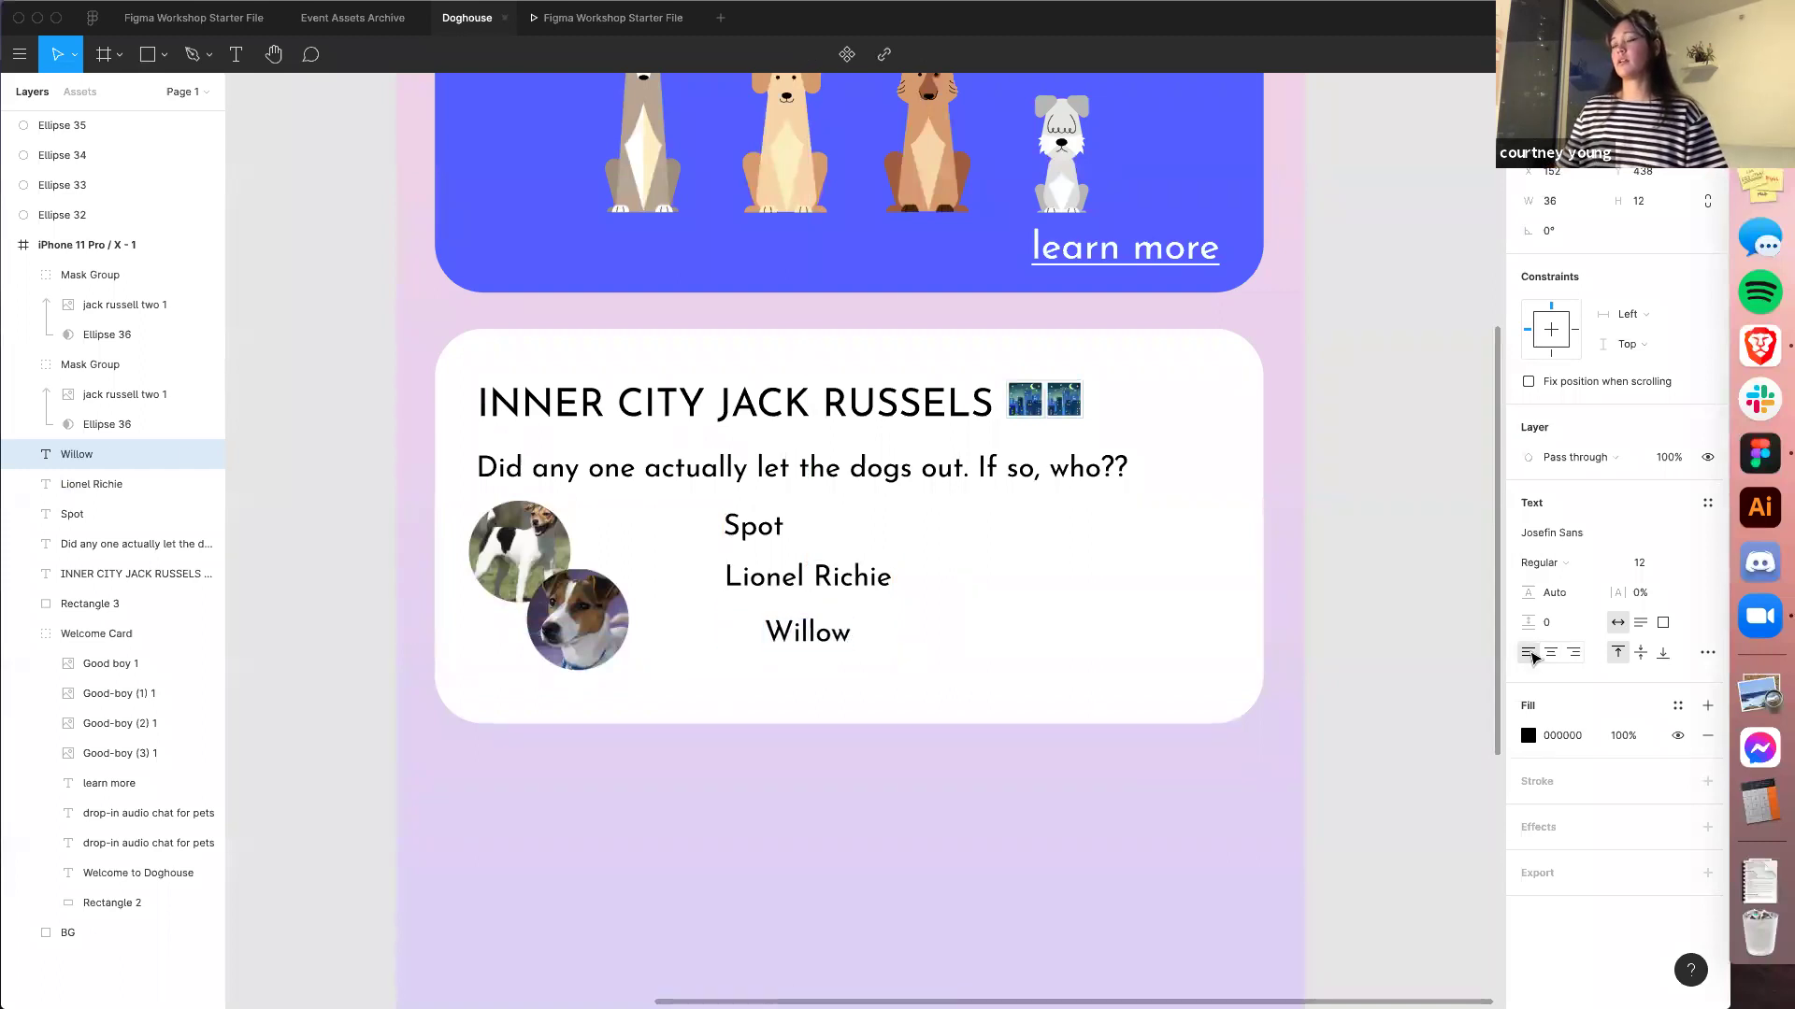
pyautogui.moveTo(815, 635); pyautogui.dragTo(768, 636)
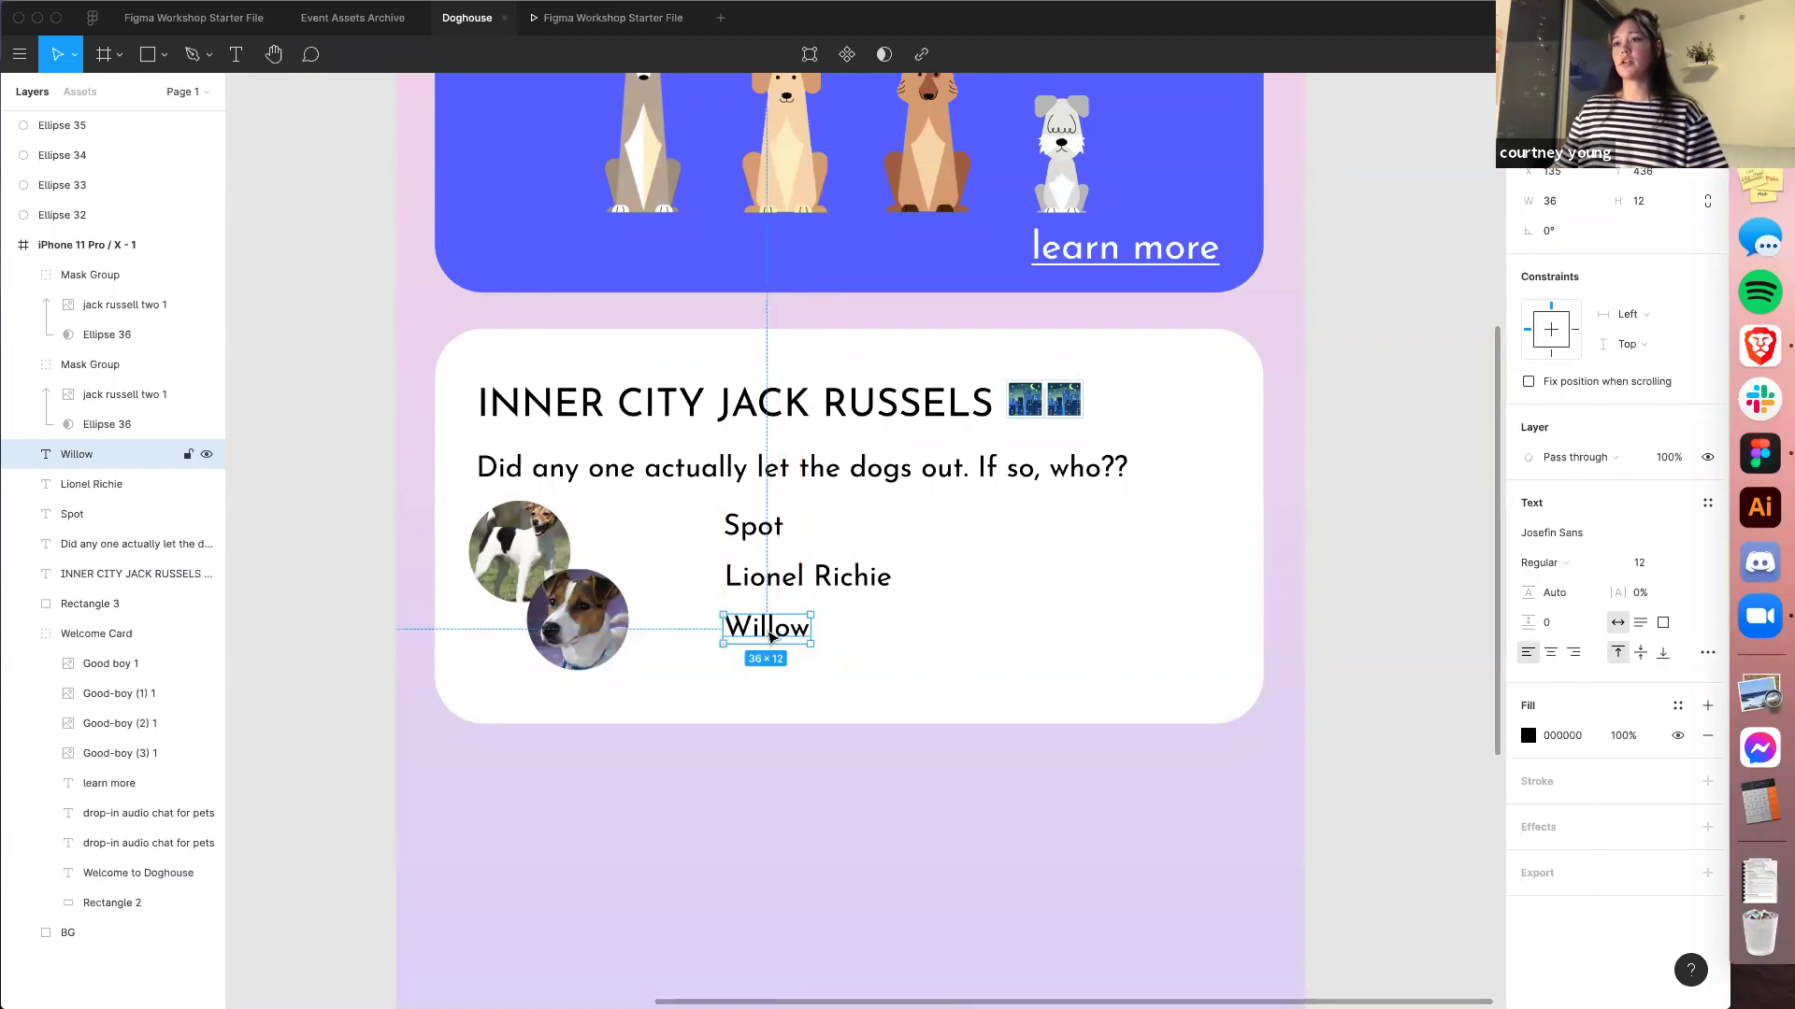
pyautogui.click(916, 640)
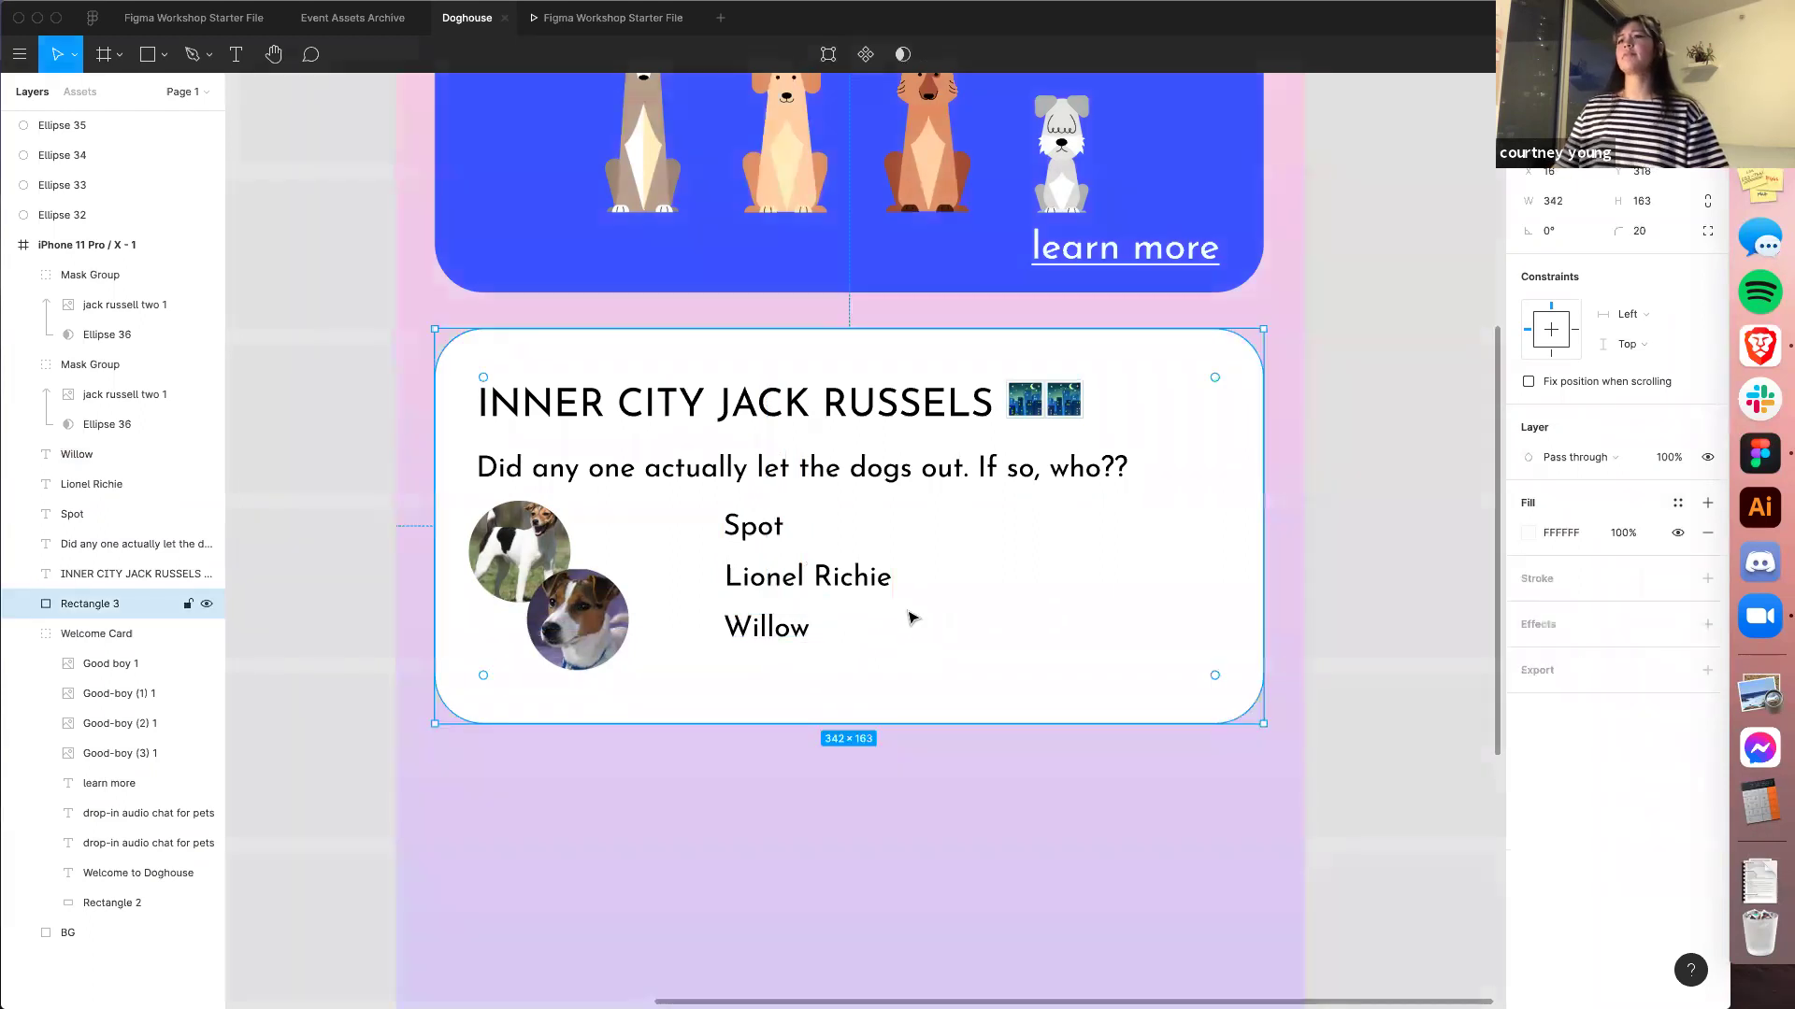
# Move the three name texts Spot, Lionel Richie and Willow down slightly together within the white card
pyautogui.click(772, 539)
pyautogui.keyDown('shift'); pyautogui.click(772, 632); pyautogui.keyUp('shift')
pyautogui.keyDown('shift'); pyautogui.click(768, 576); pyautogui.keyUp('shift')
pyautogui.moveTo(769, 576); pyautogui.dragTo(758, 594)
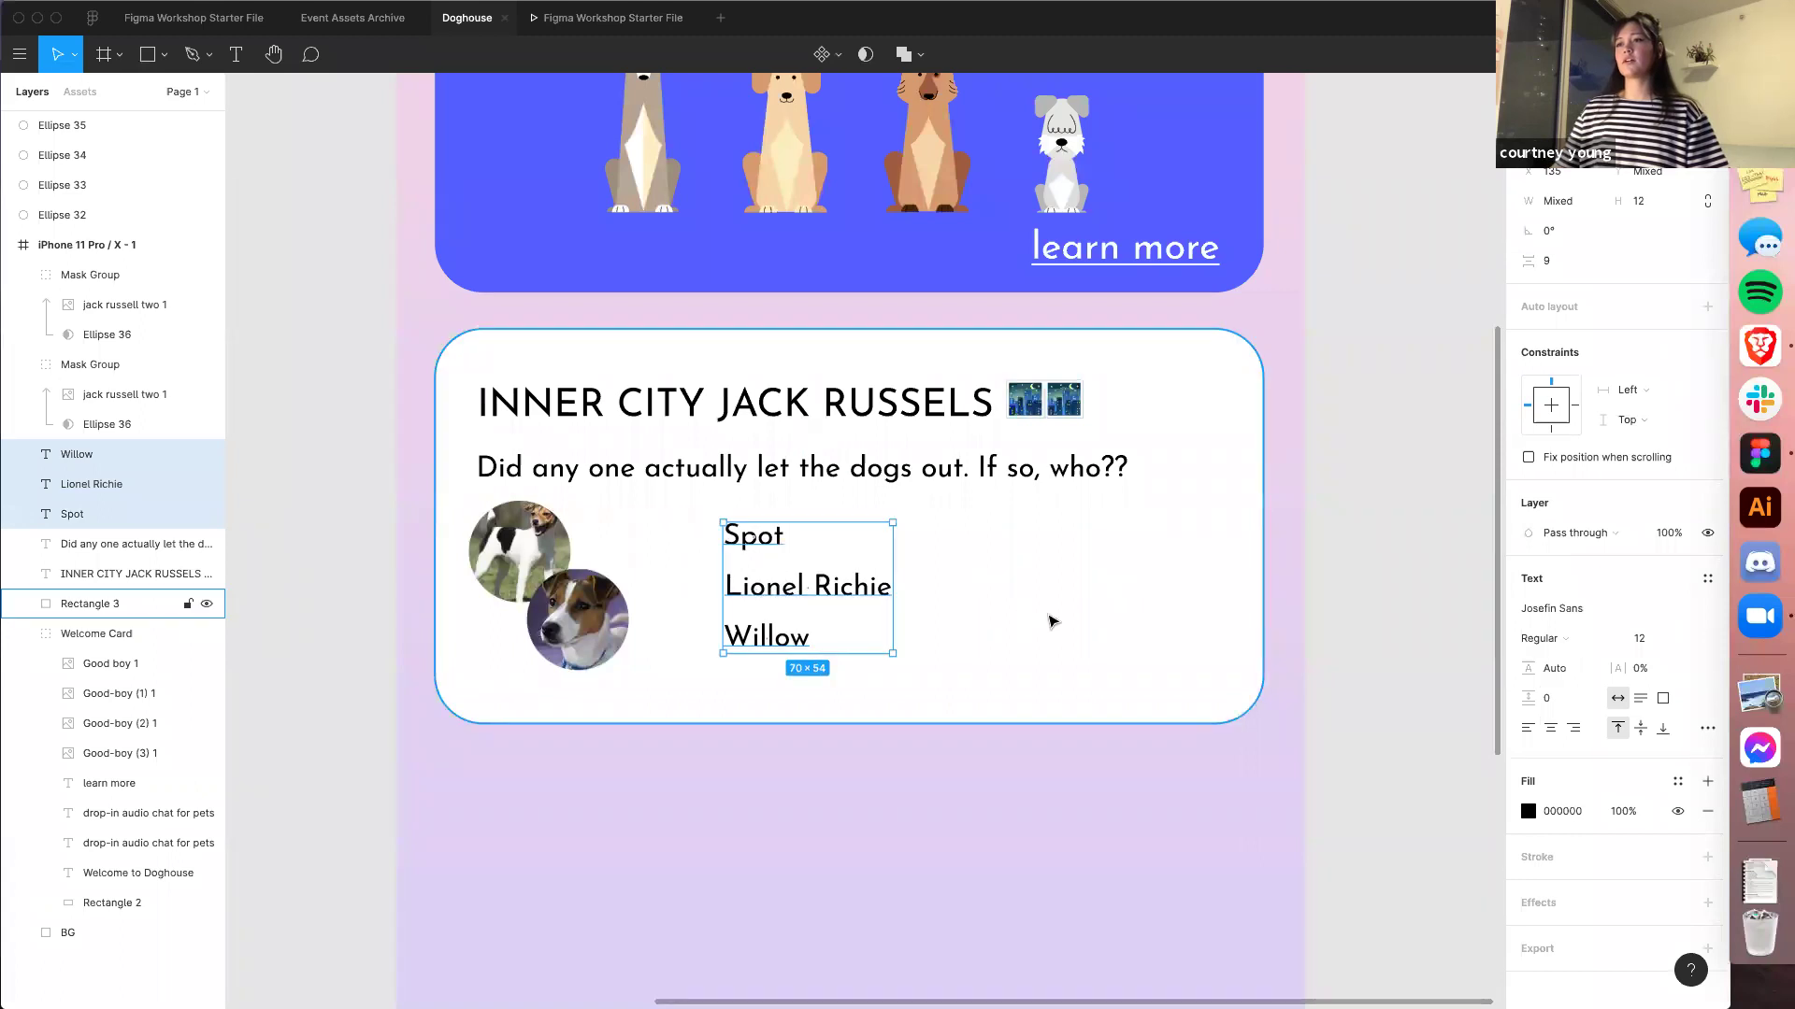
pyautogui.click(1059, 636)
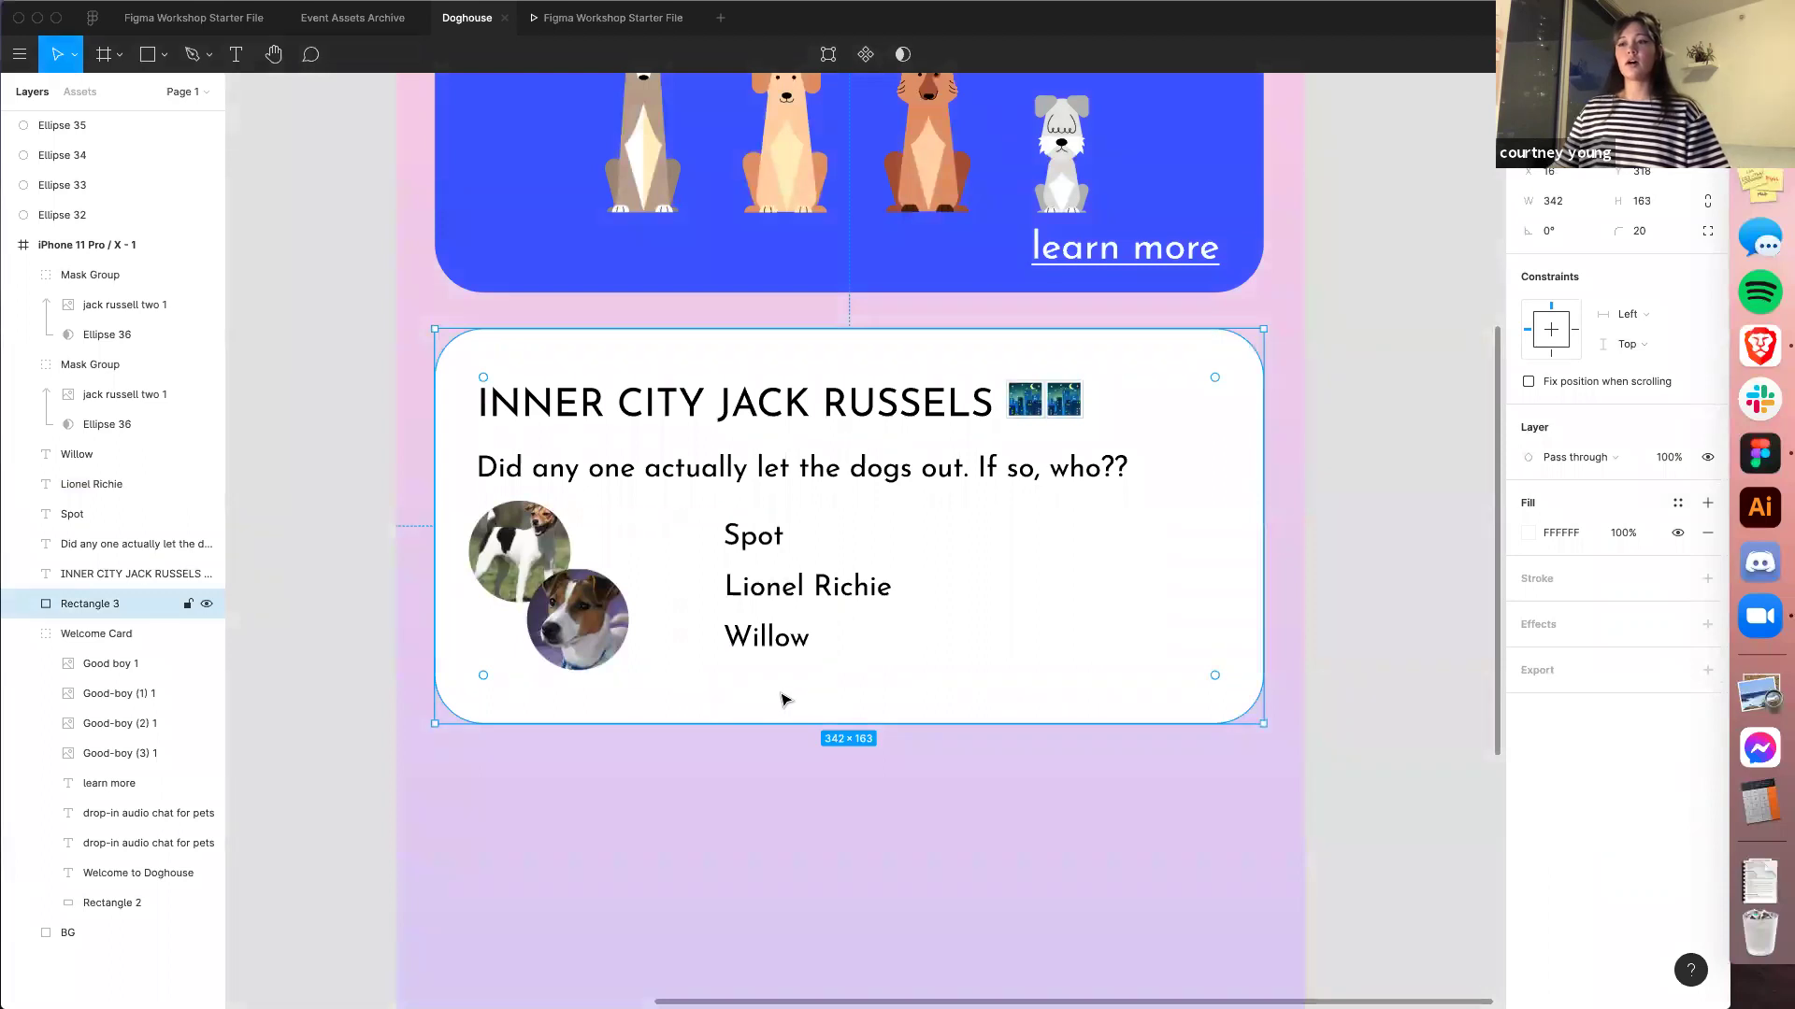
# Run the Iconly v2.2 plugin and move its window off the white card's content
pyautogui.scroll(5, 783, 699)
pyautogui.hscroll(-2, 821, 715)
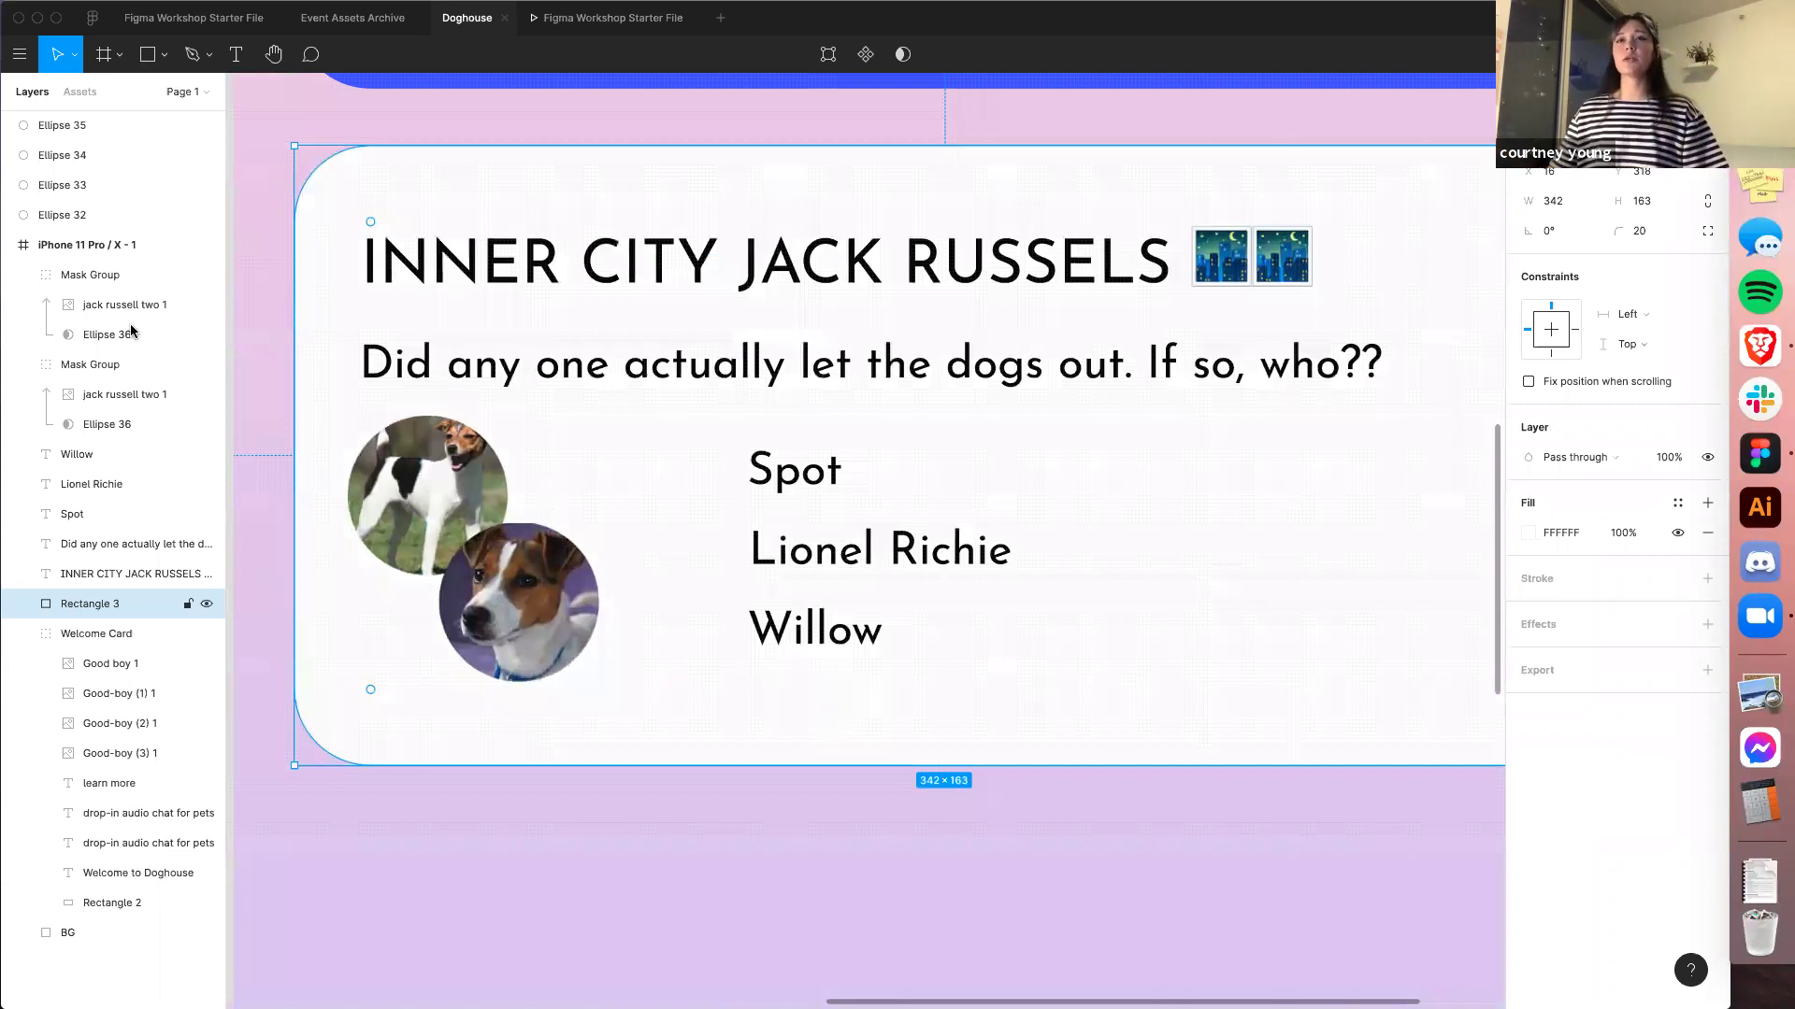
pyautogui.click(19, 56)
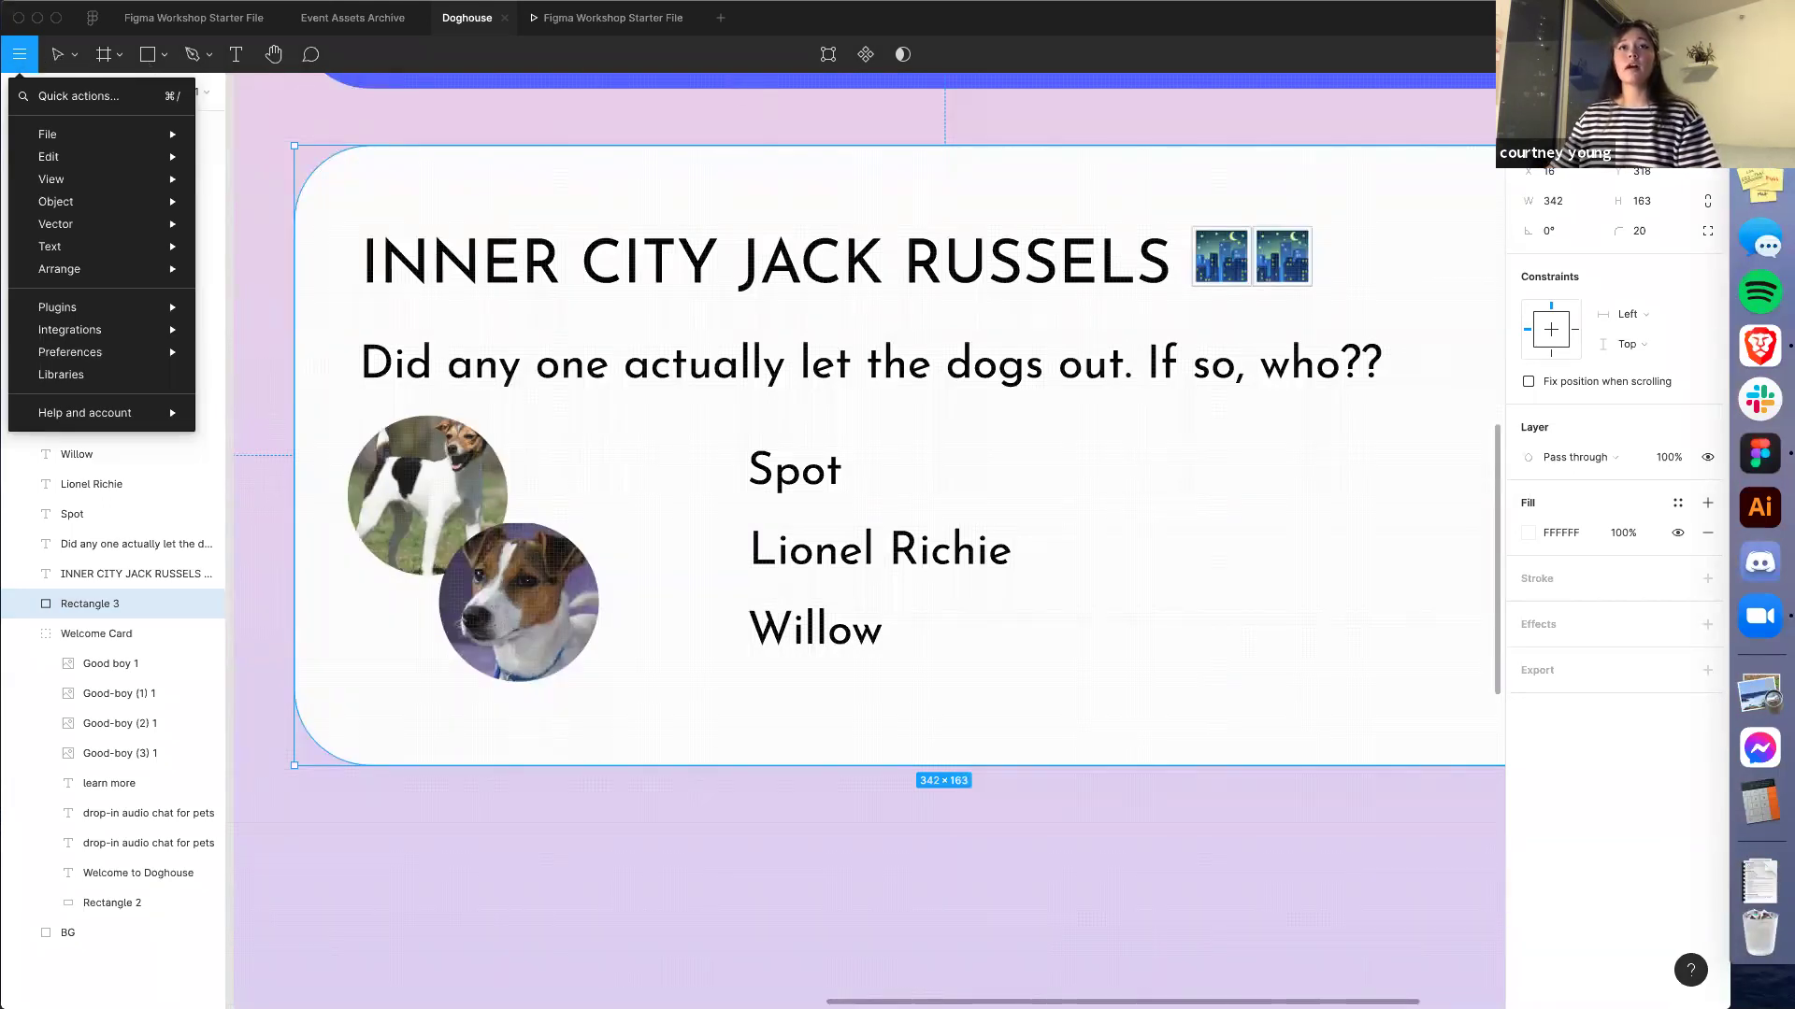
pyautogui.moveTo(81, 310)
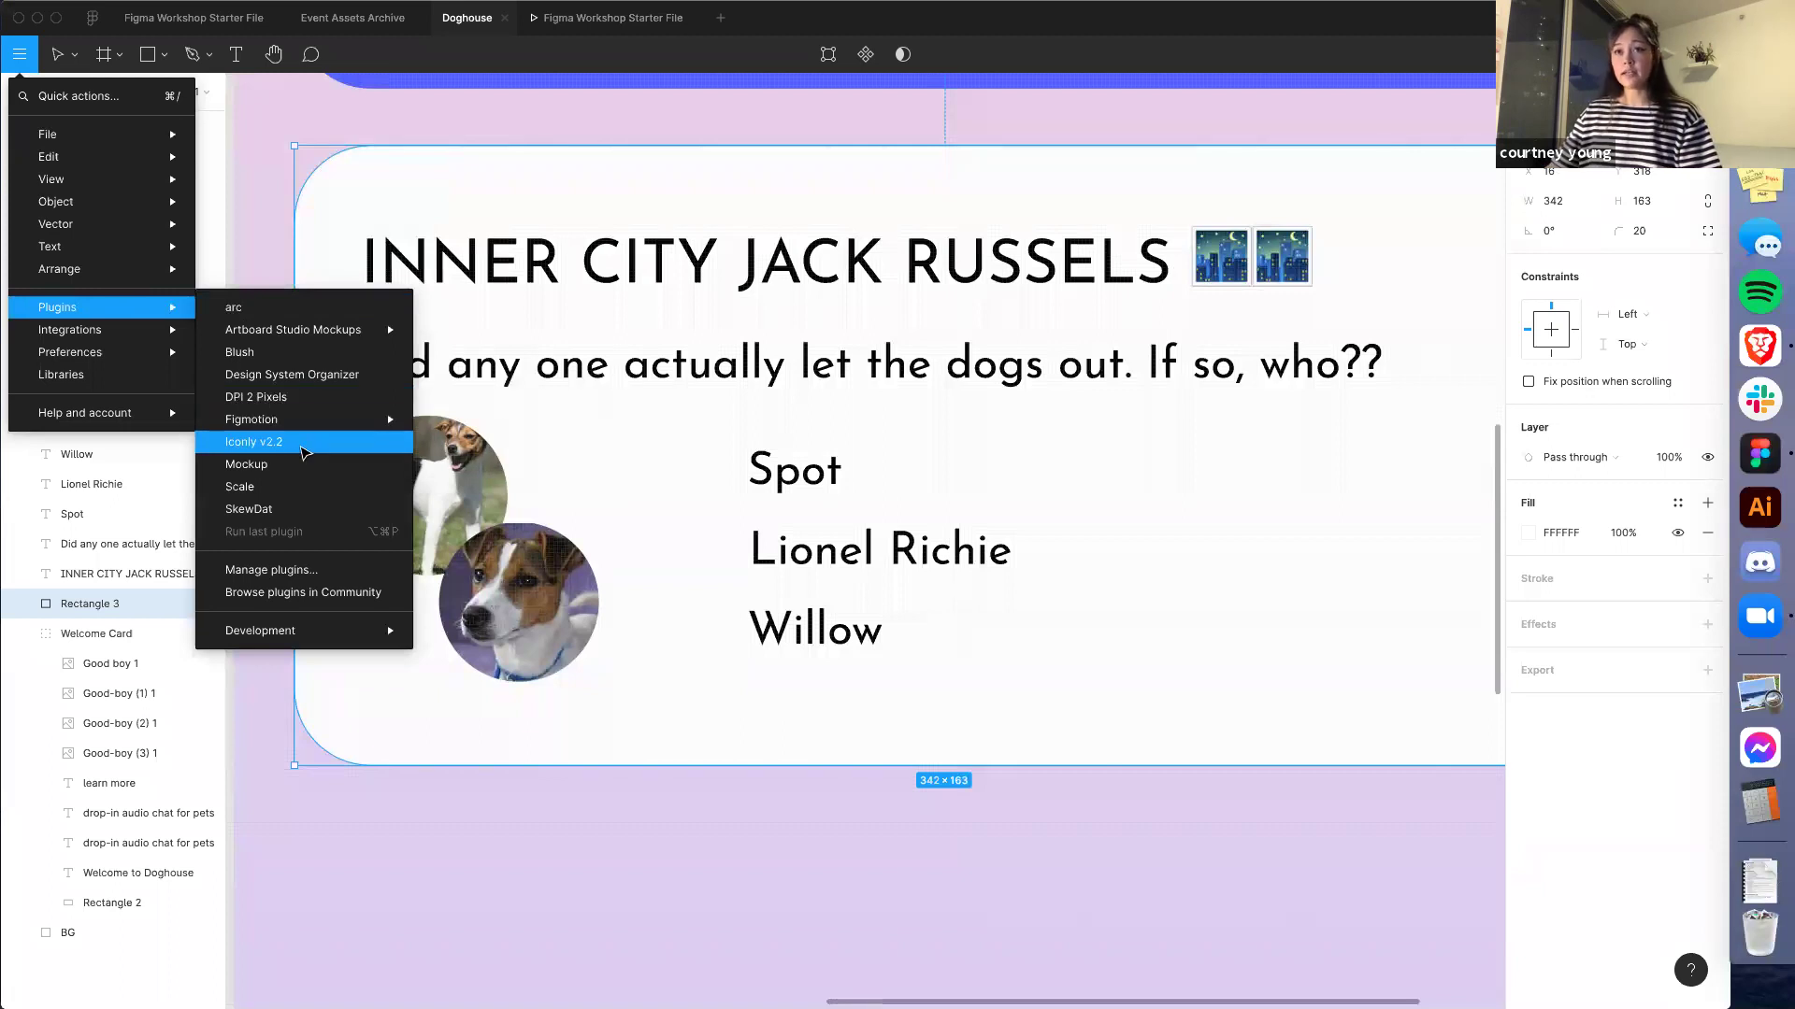
pyautogui.click(304, 454)
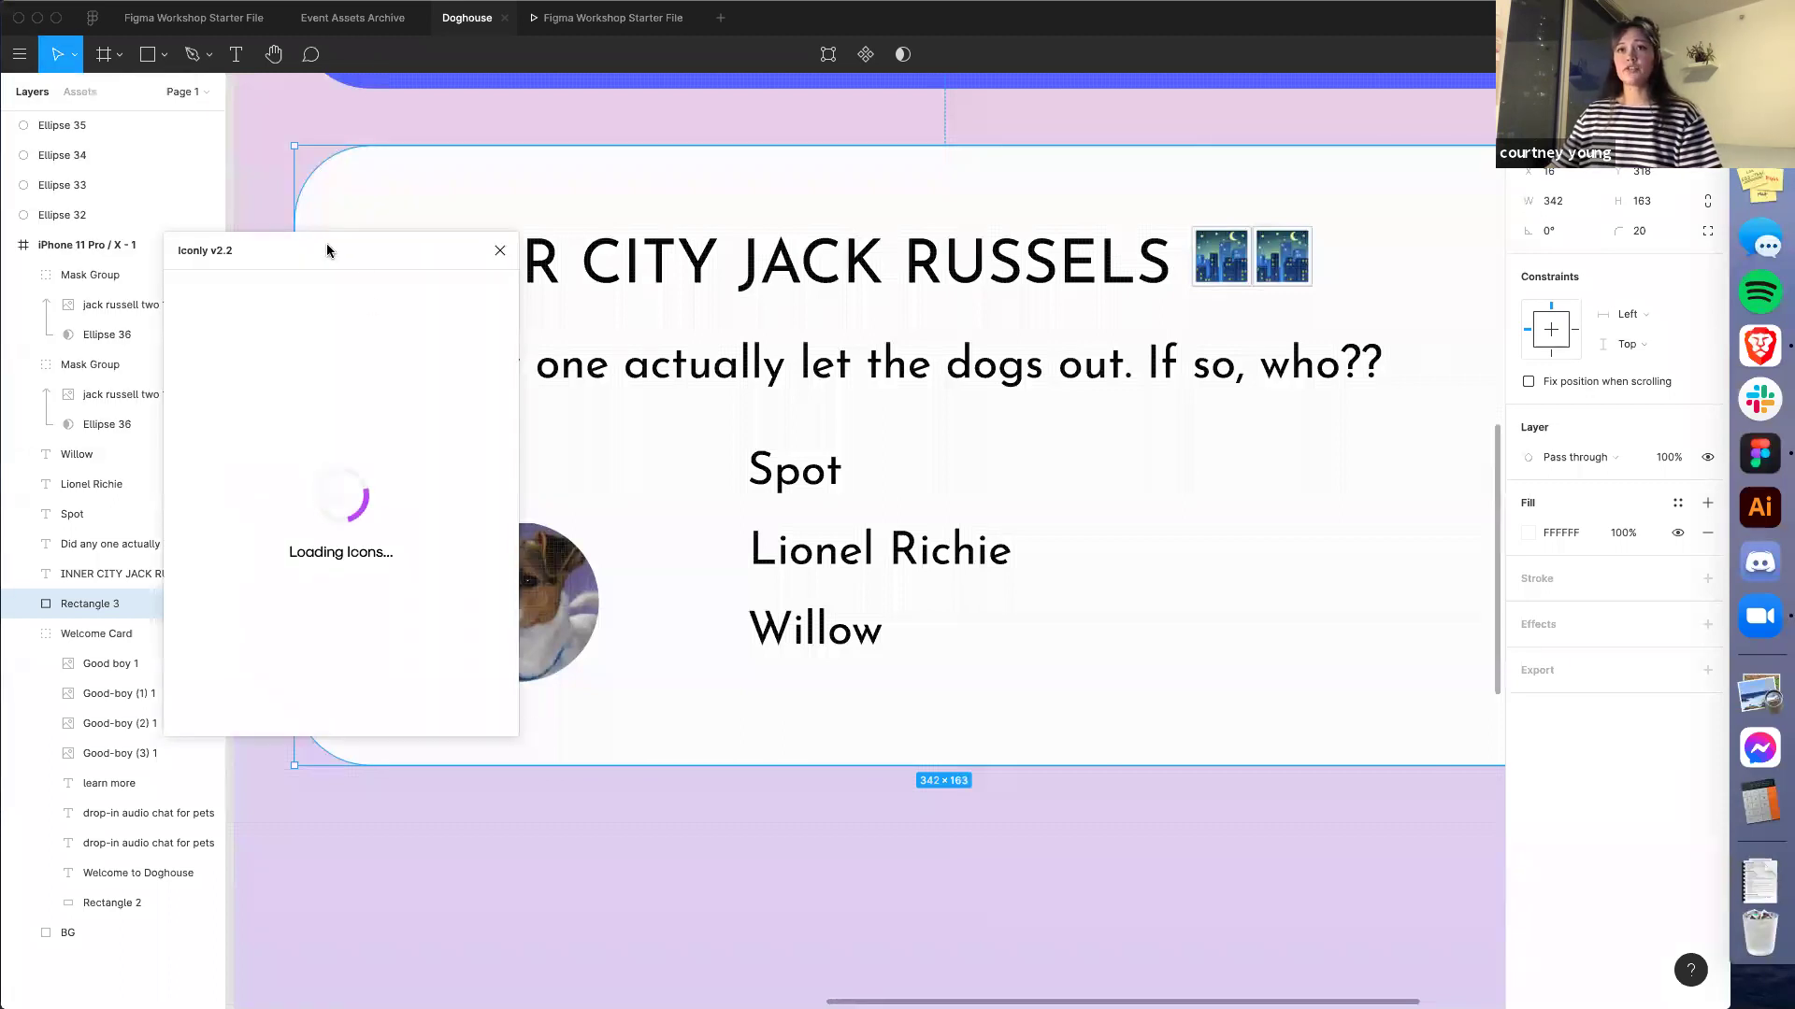
pyautogui.moveTo(323, 252); pyautogui.dragTo(285, 207)
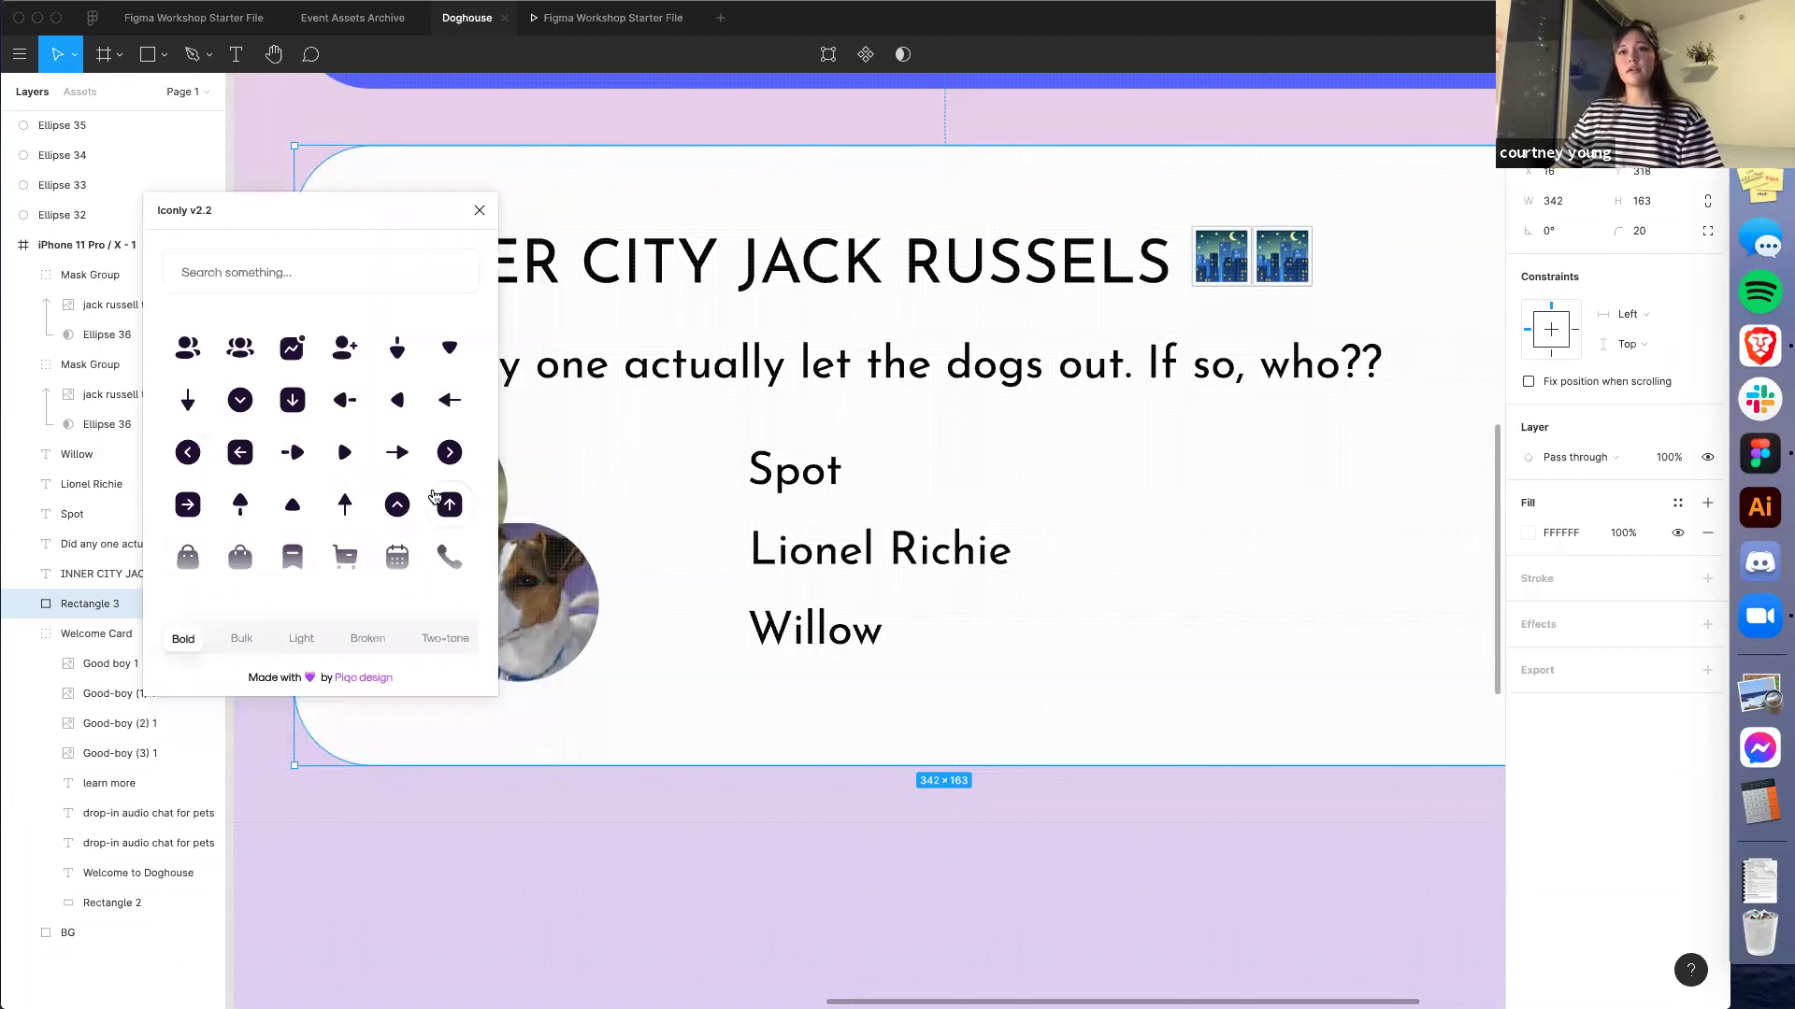
# Insert the Light style 3 User icon and shrink it to about 15.64 × 12.05 beneath "Willow"
pyautogui.scroll(-2, 444, 484)
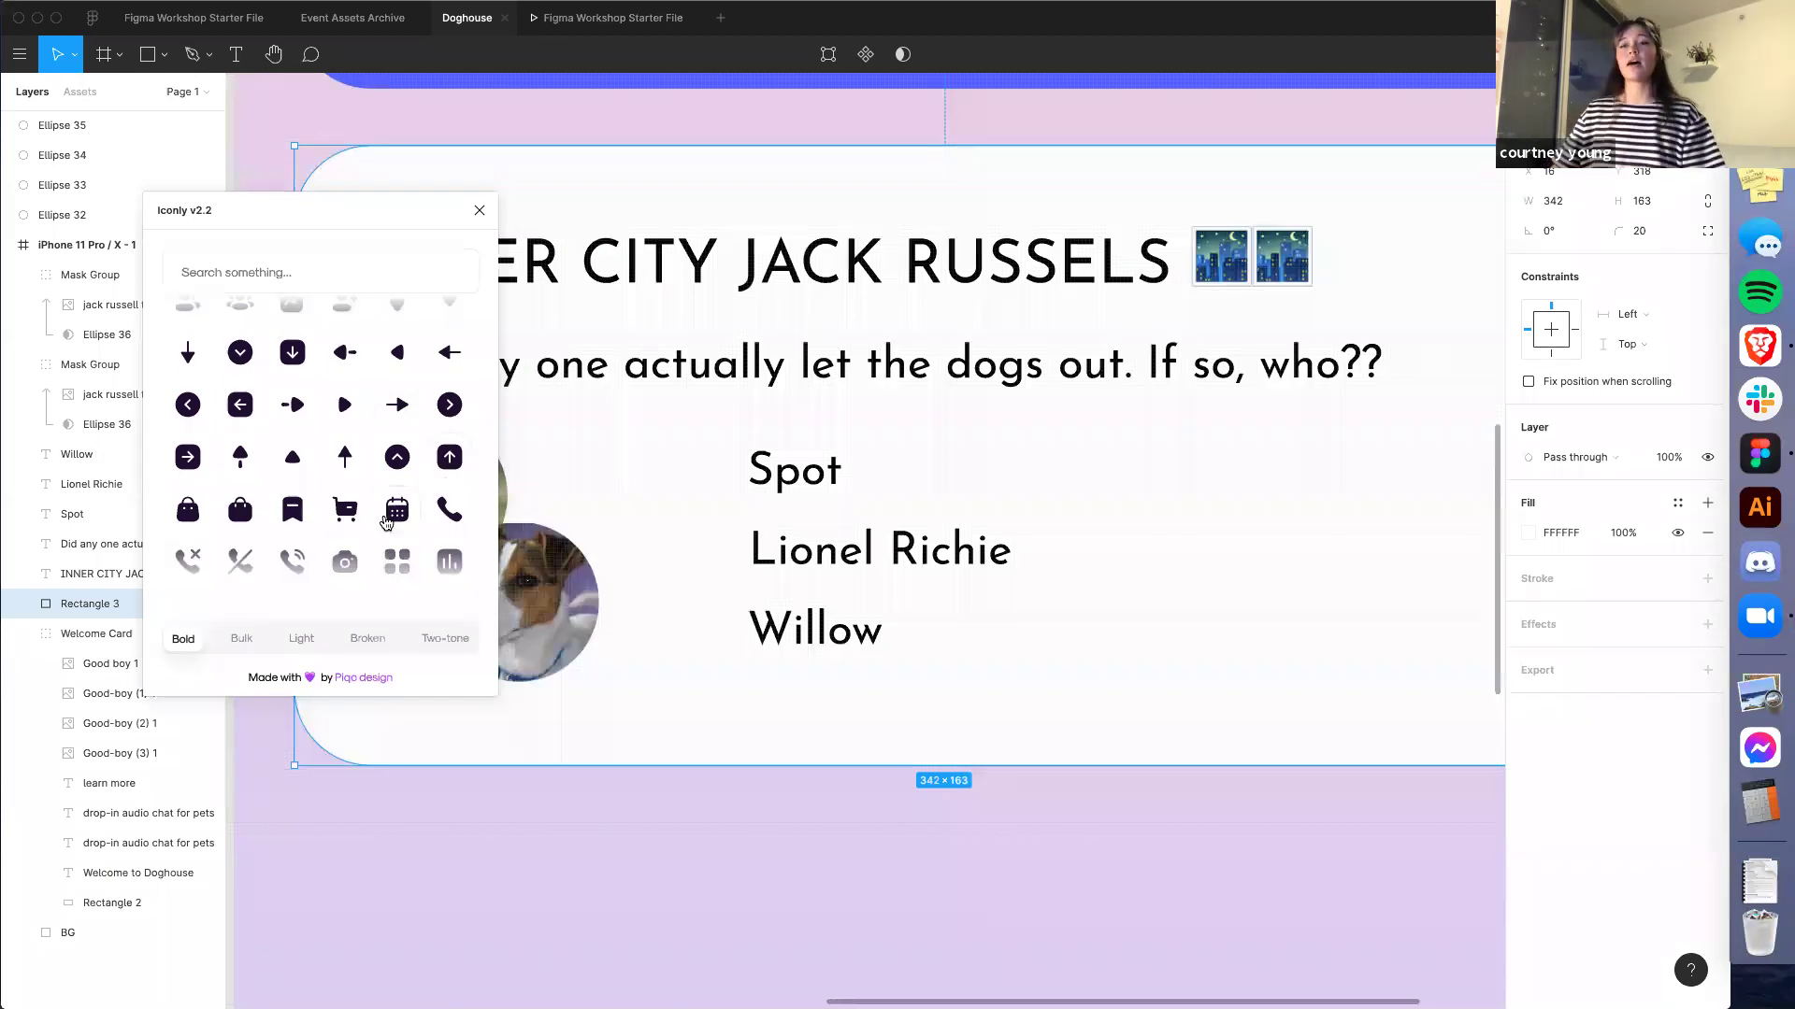
pyautogui.scroll(2, 386, 523)
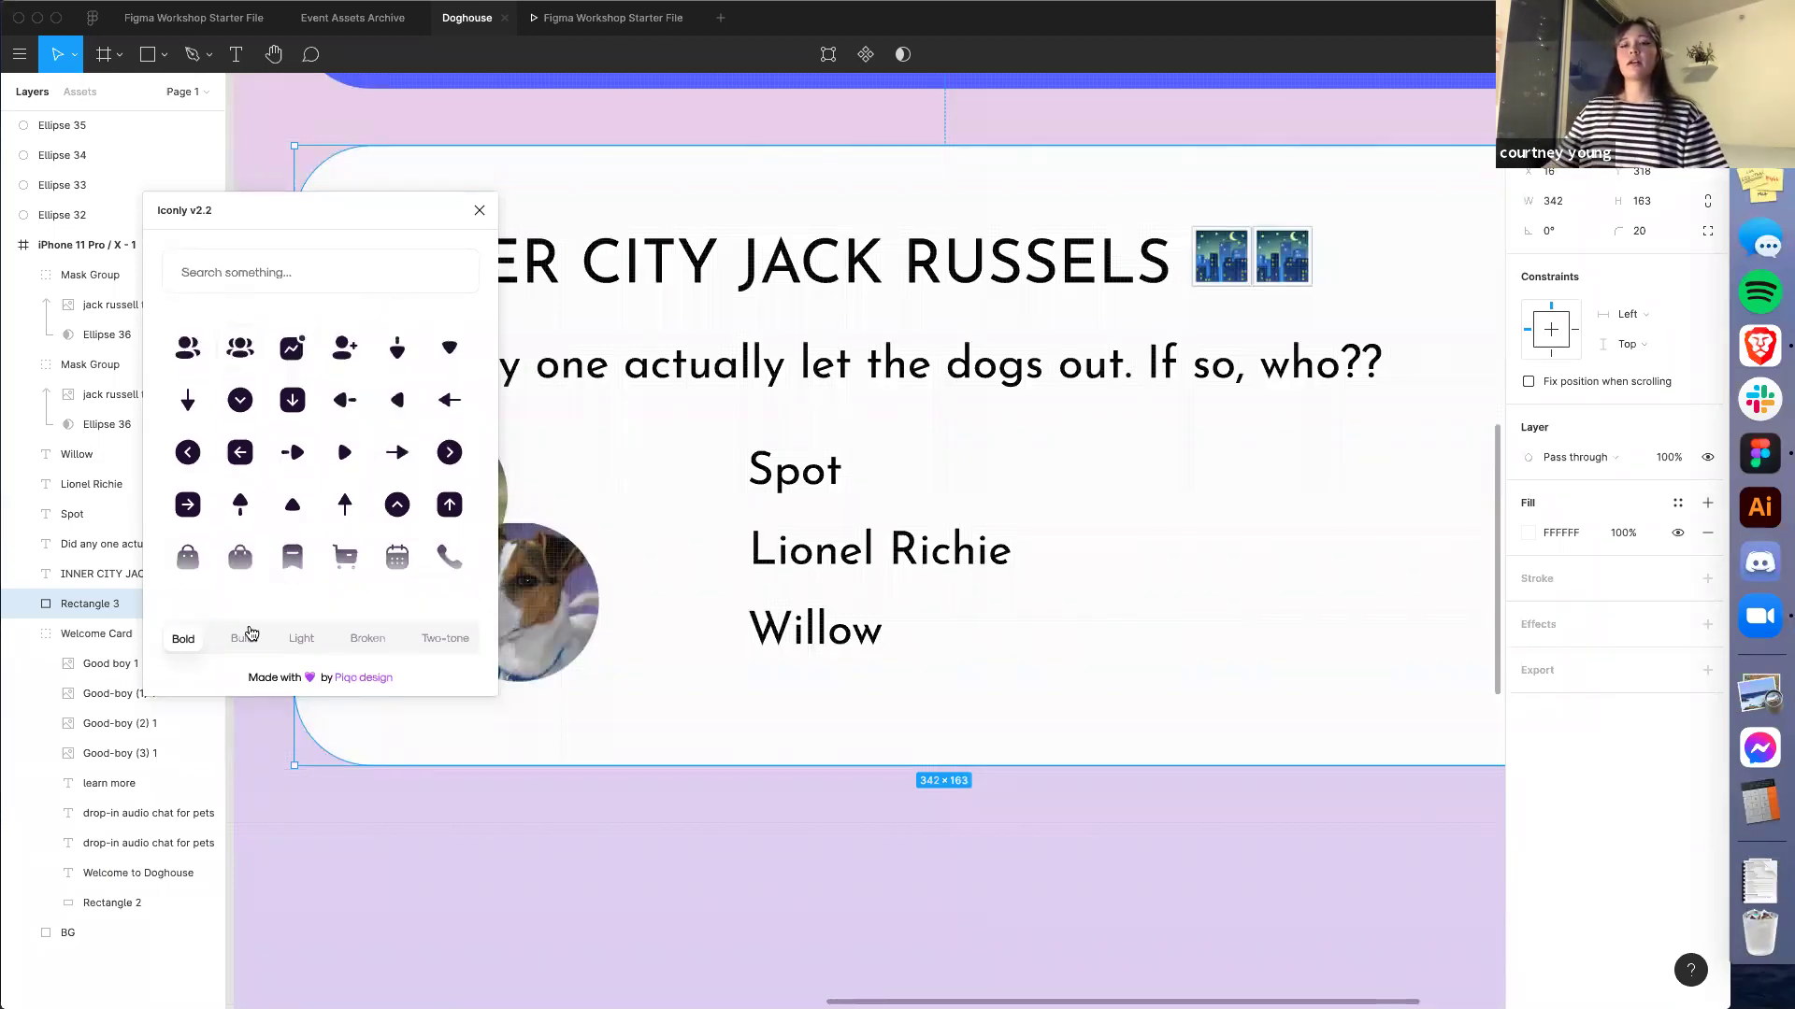
pyautogui.click(242, 641)
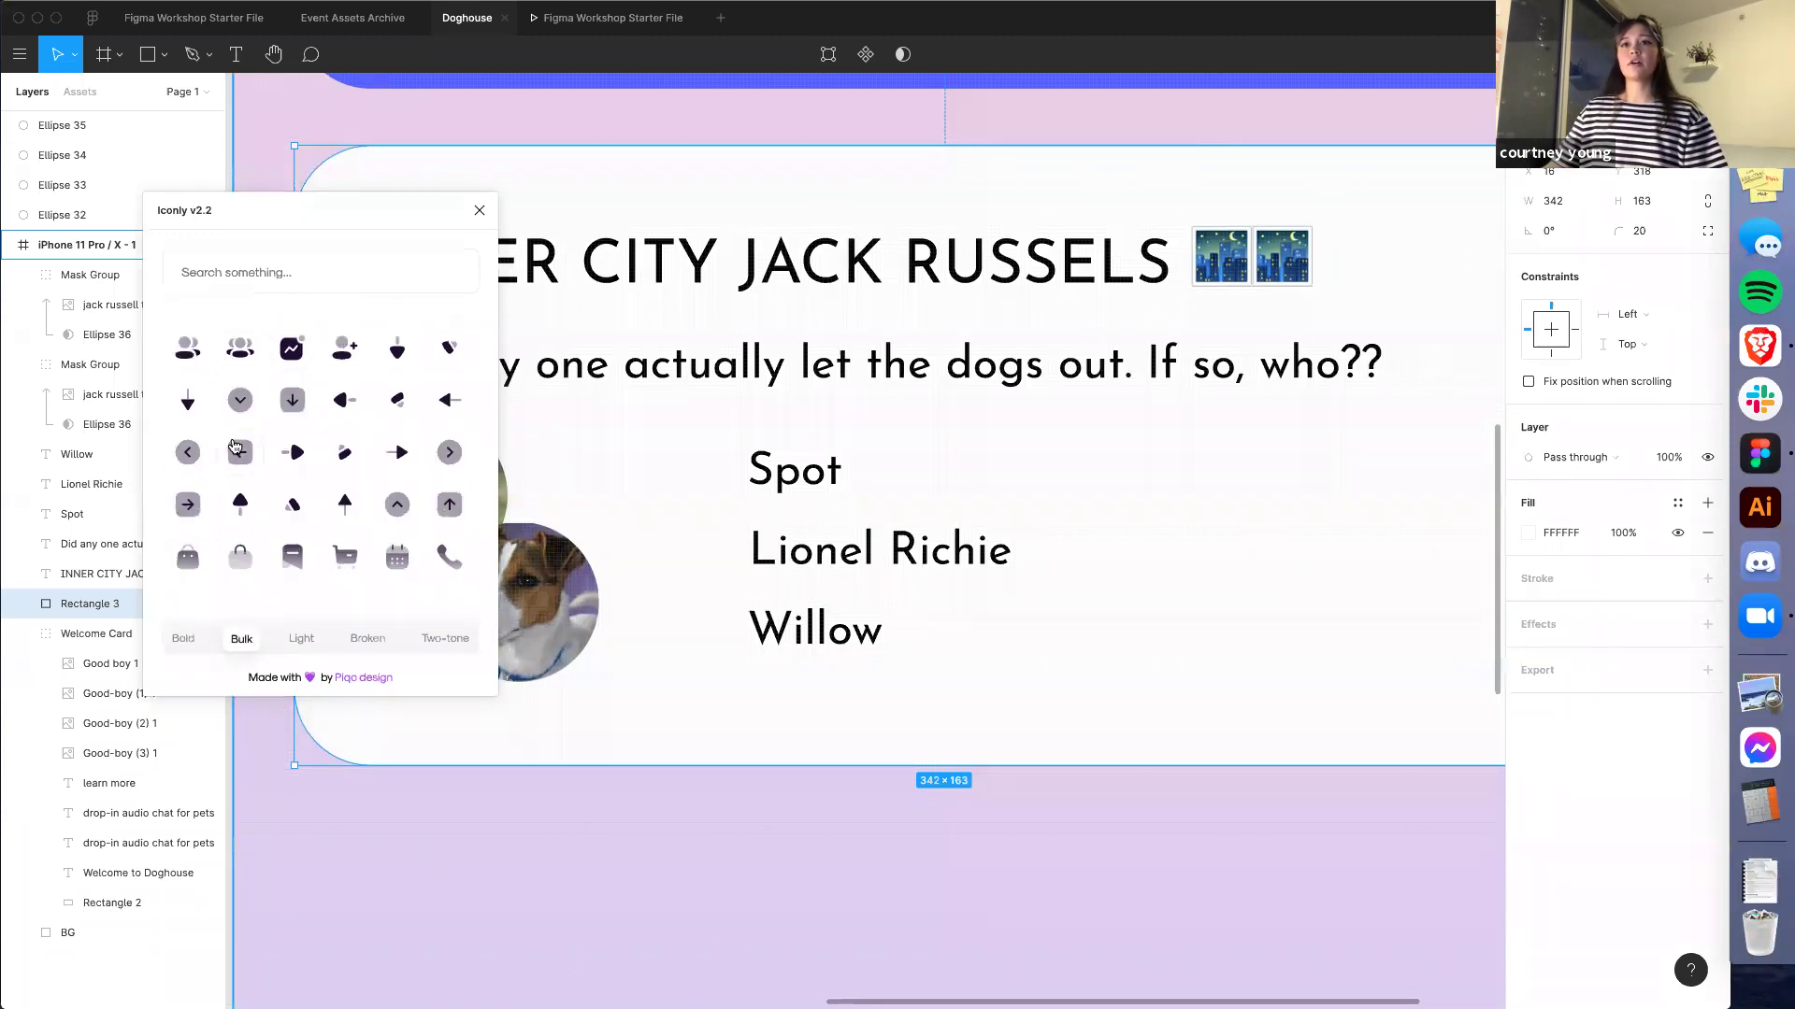
pyautogui.click(305, 638)
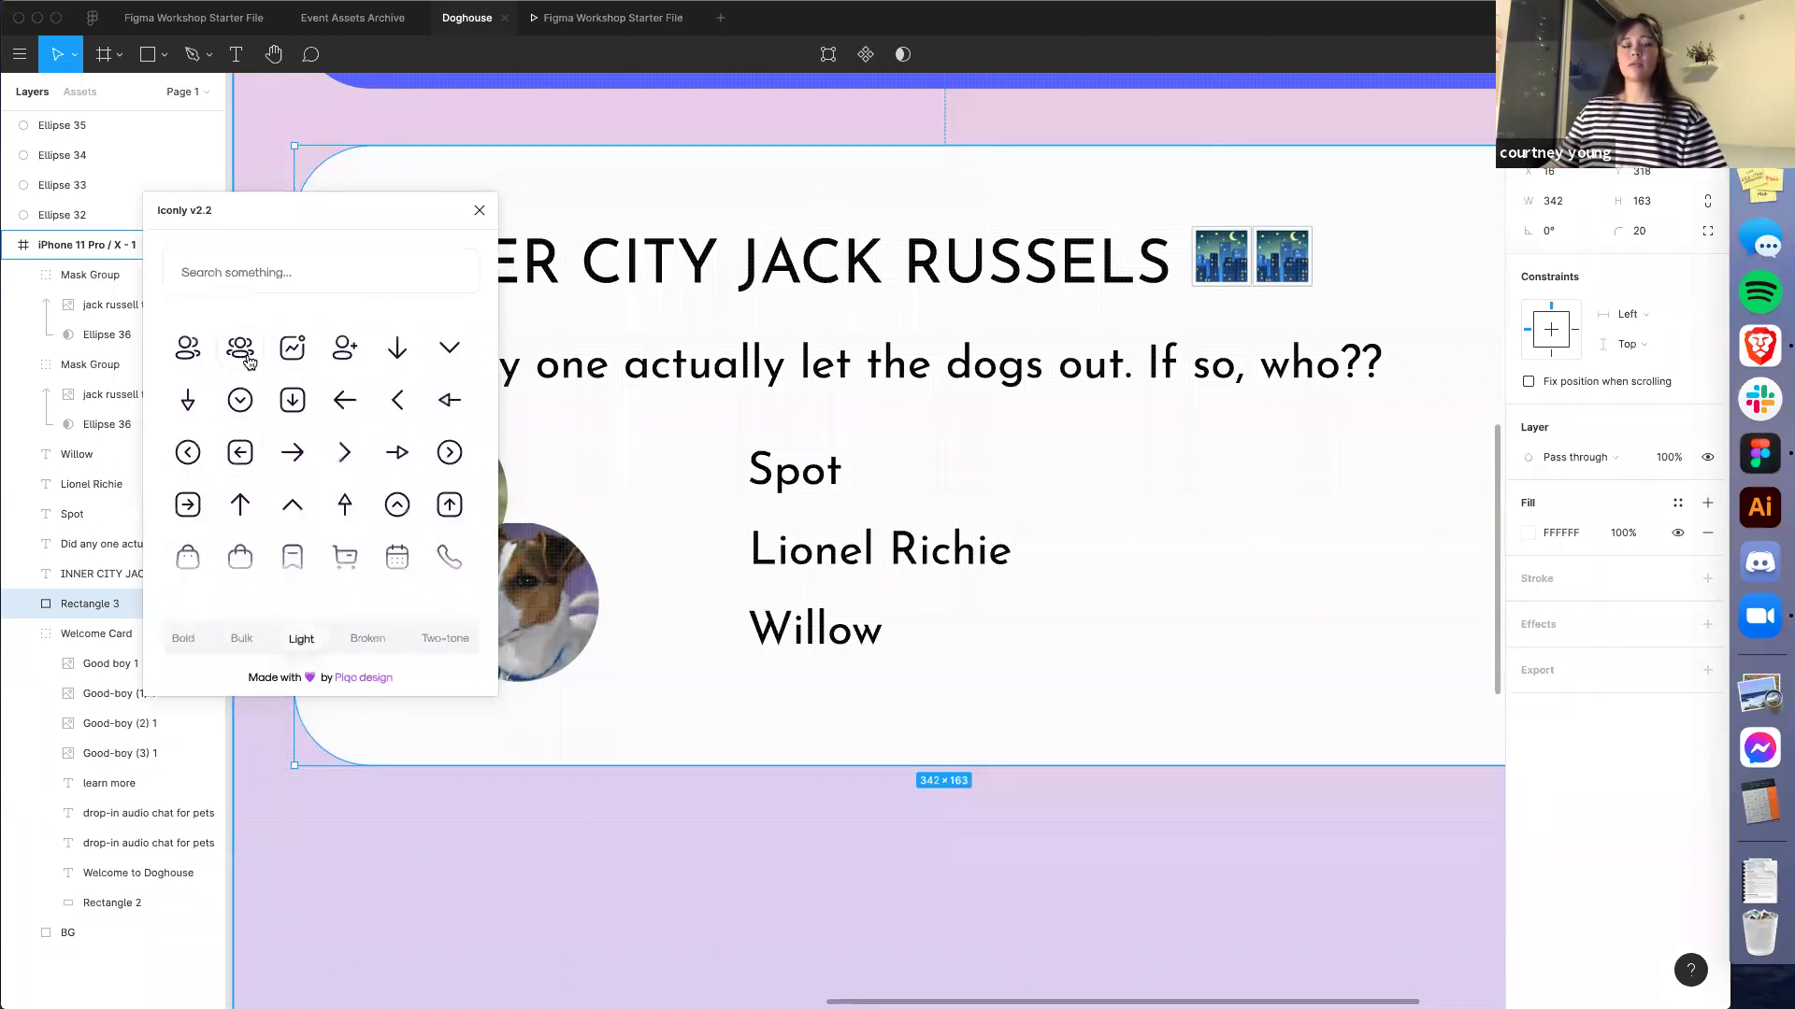
pyautogui.moveTo(246, 354); pyautogui.dragTo(789, 722)
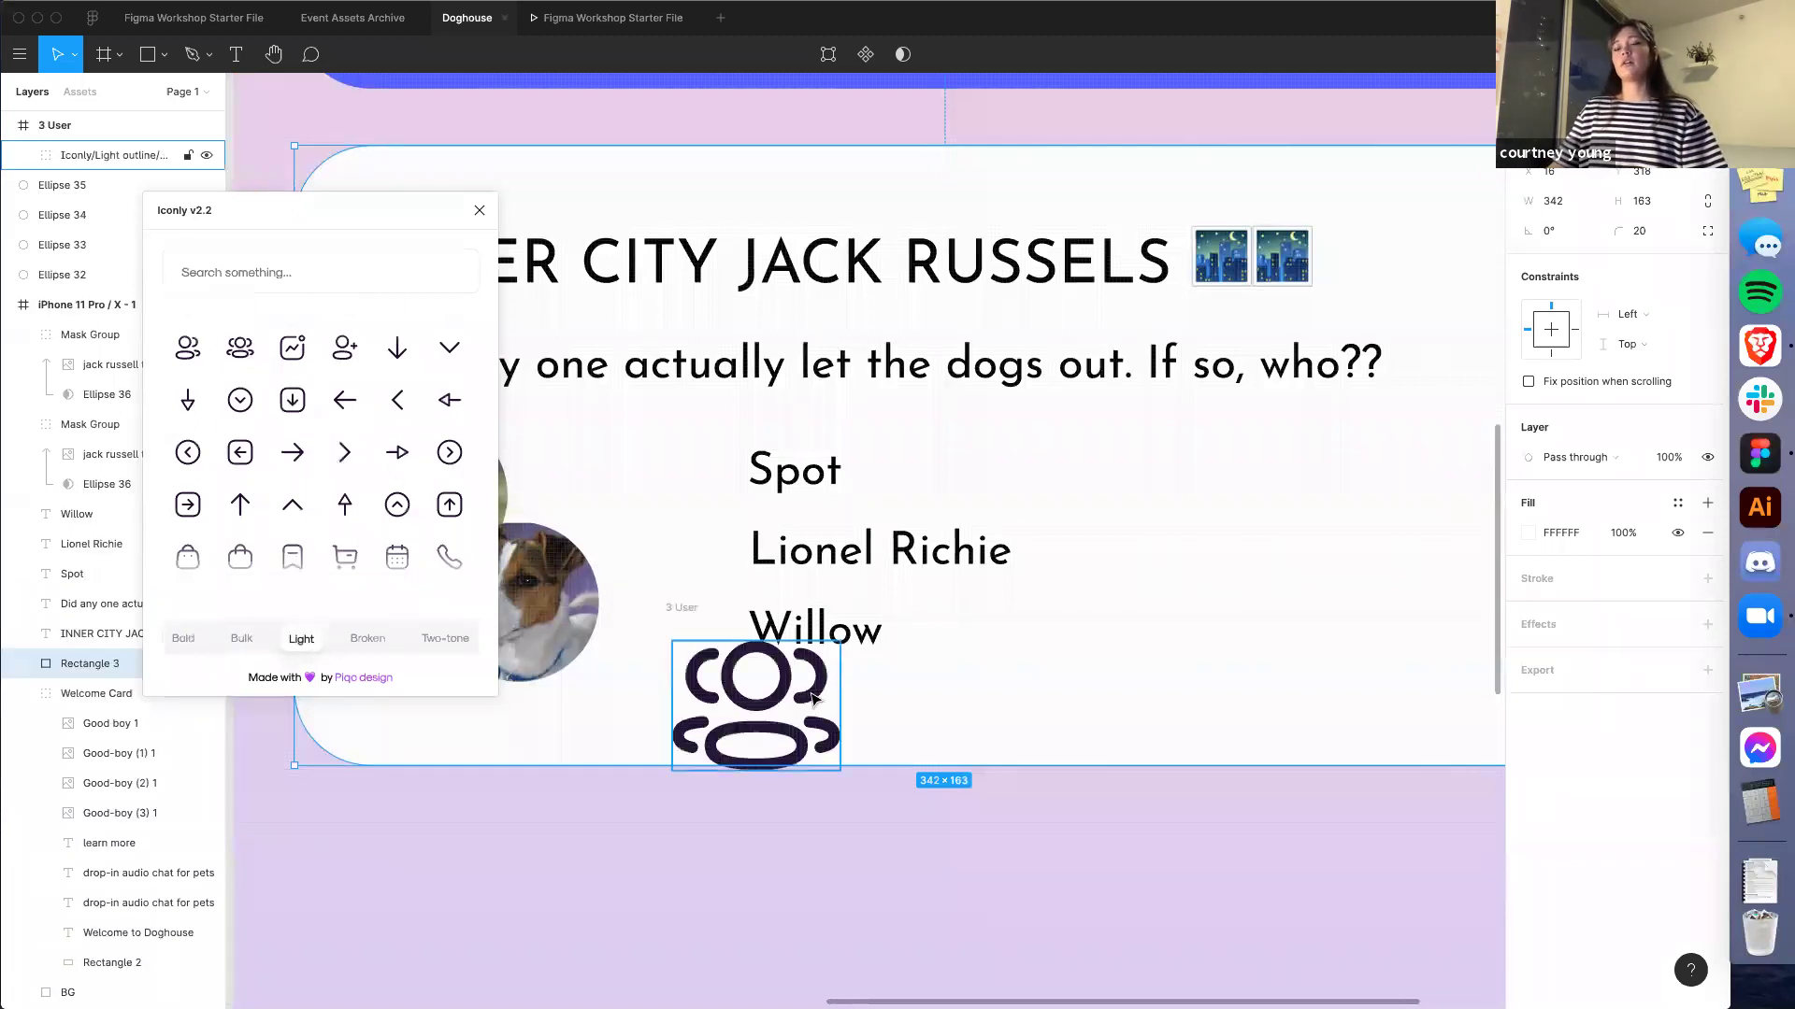
pyautogui.moveTo(838, 643); pyautogui.dragTo(783, 707)
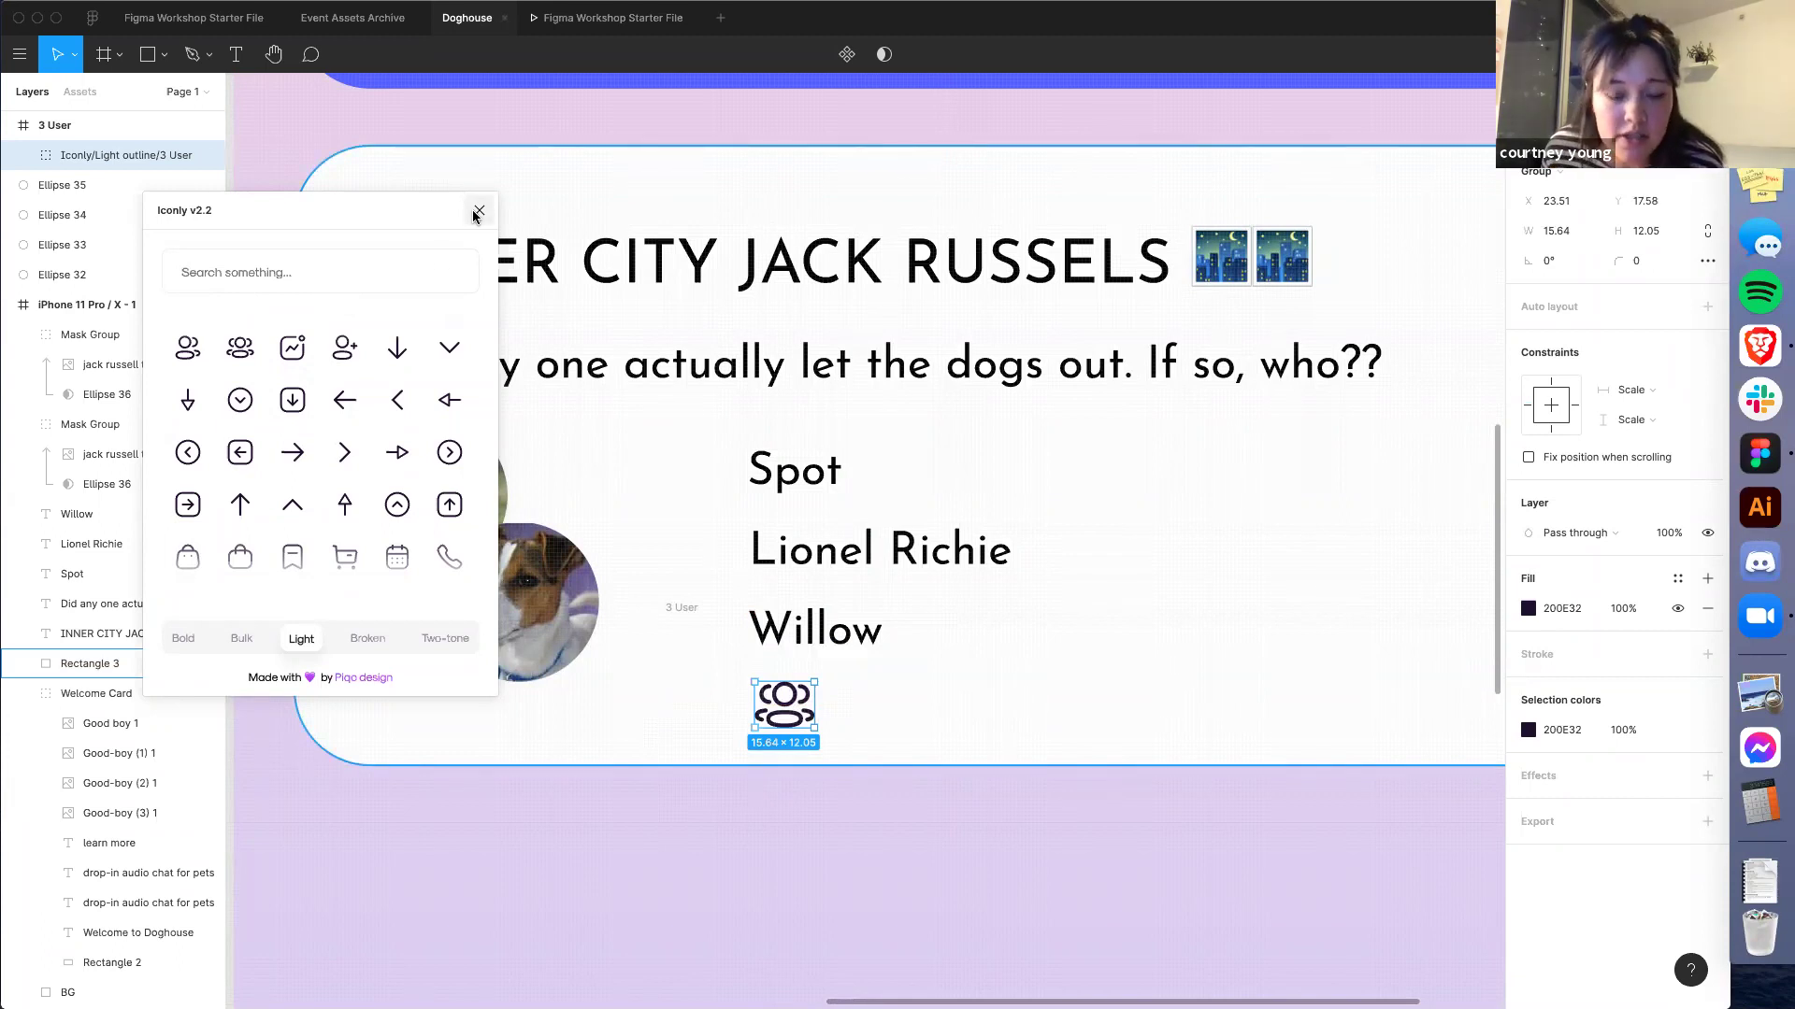
pyautogui.click(288, 272)
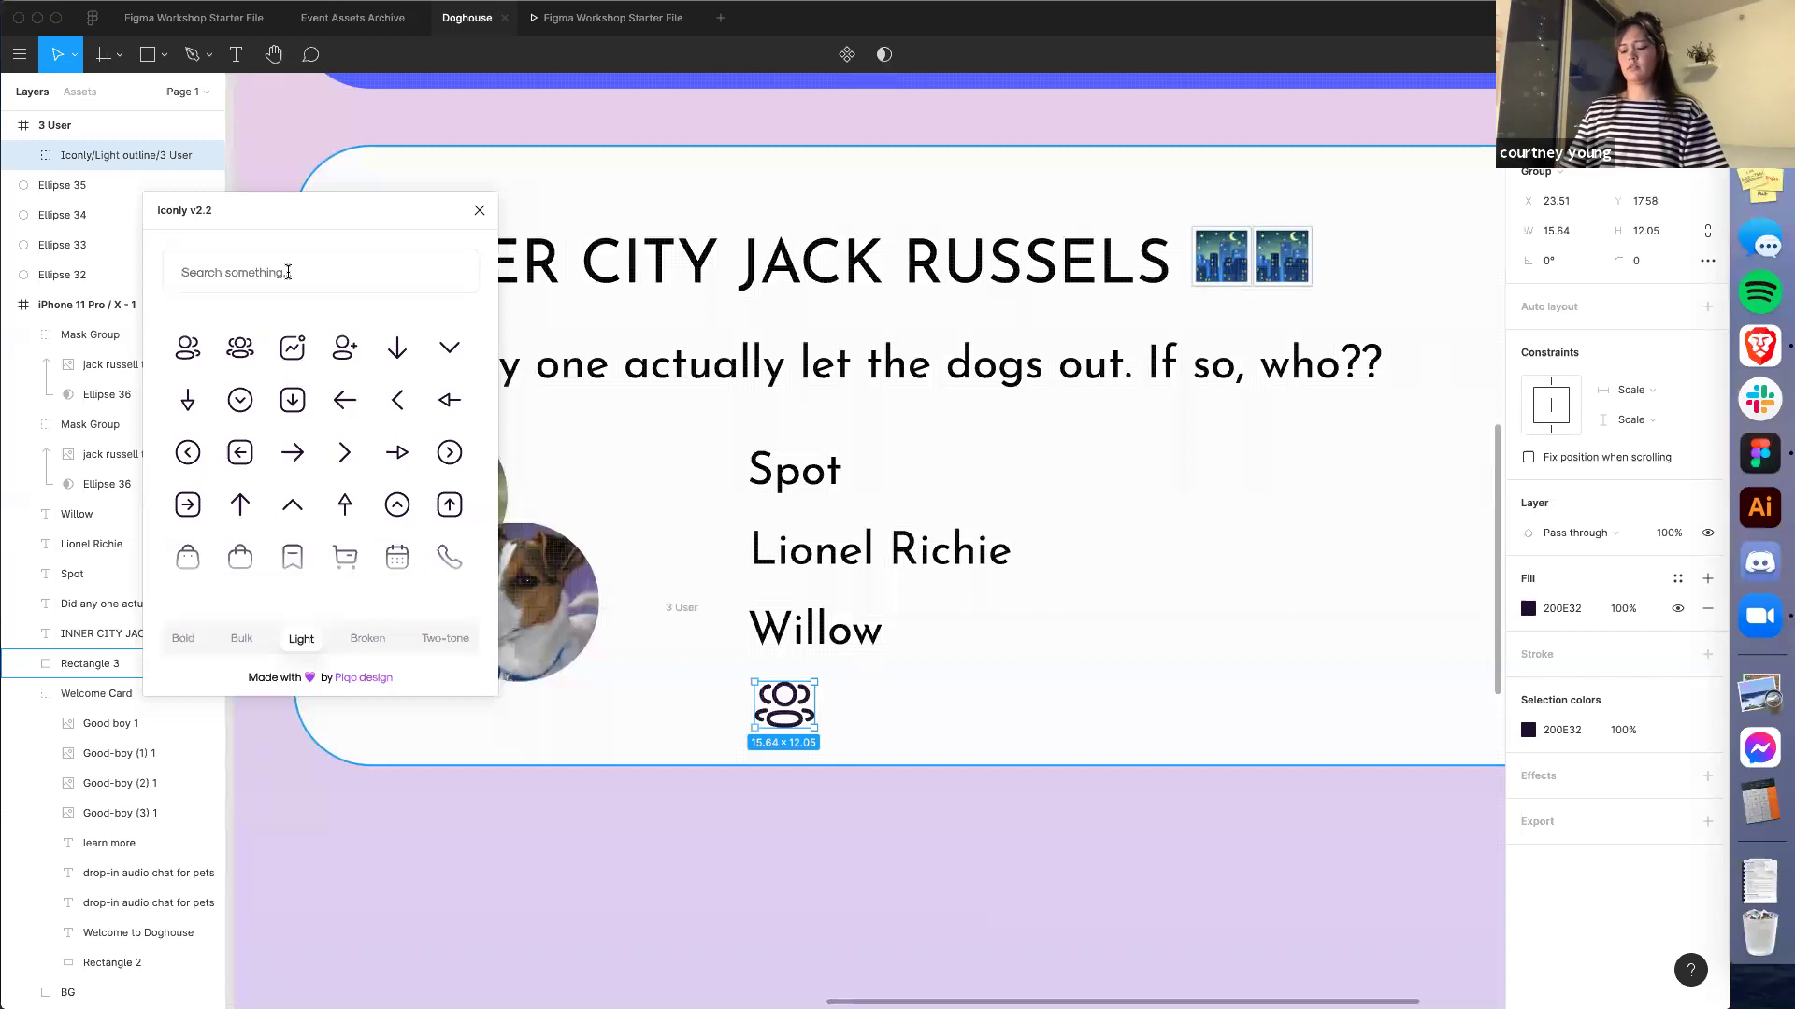
pyautogui.write('me')
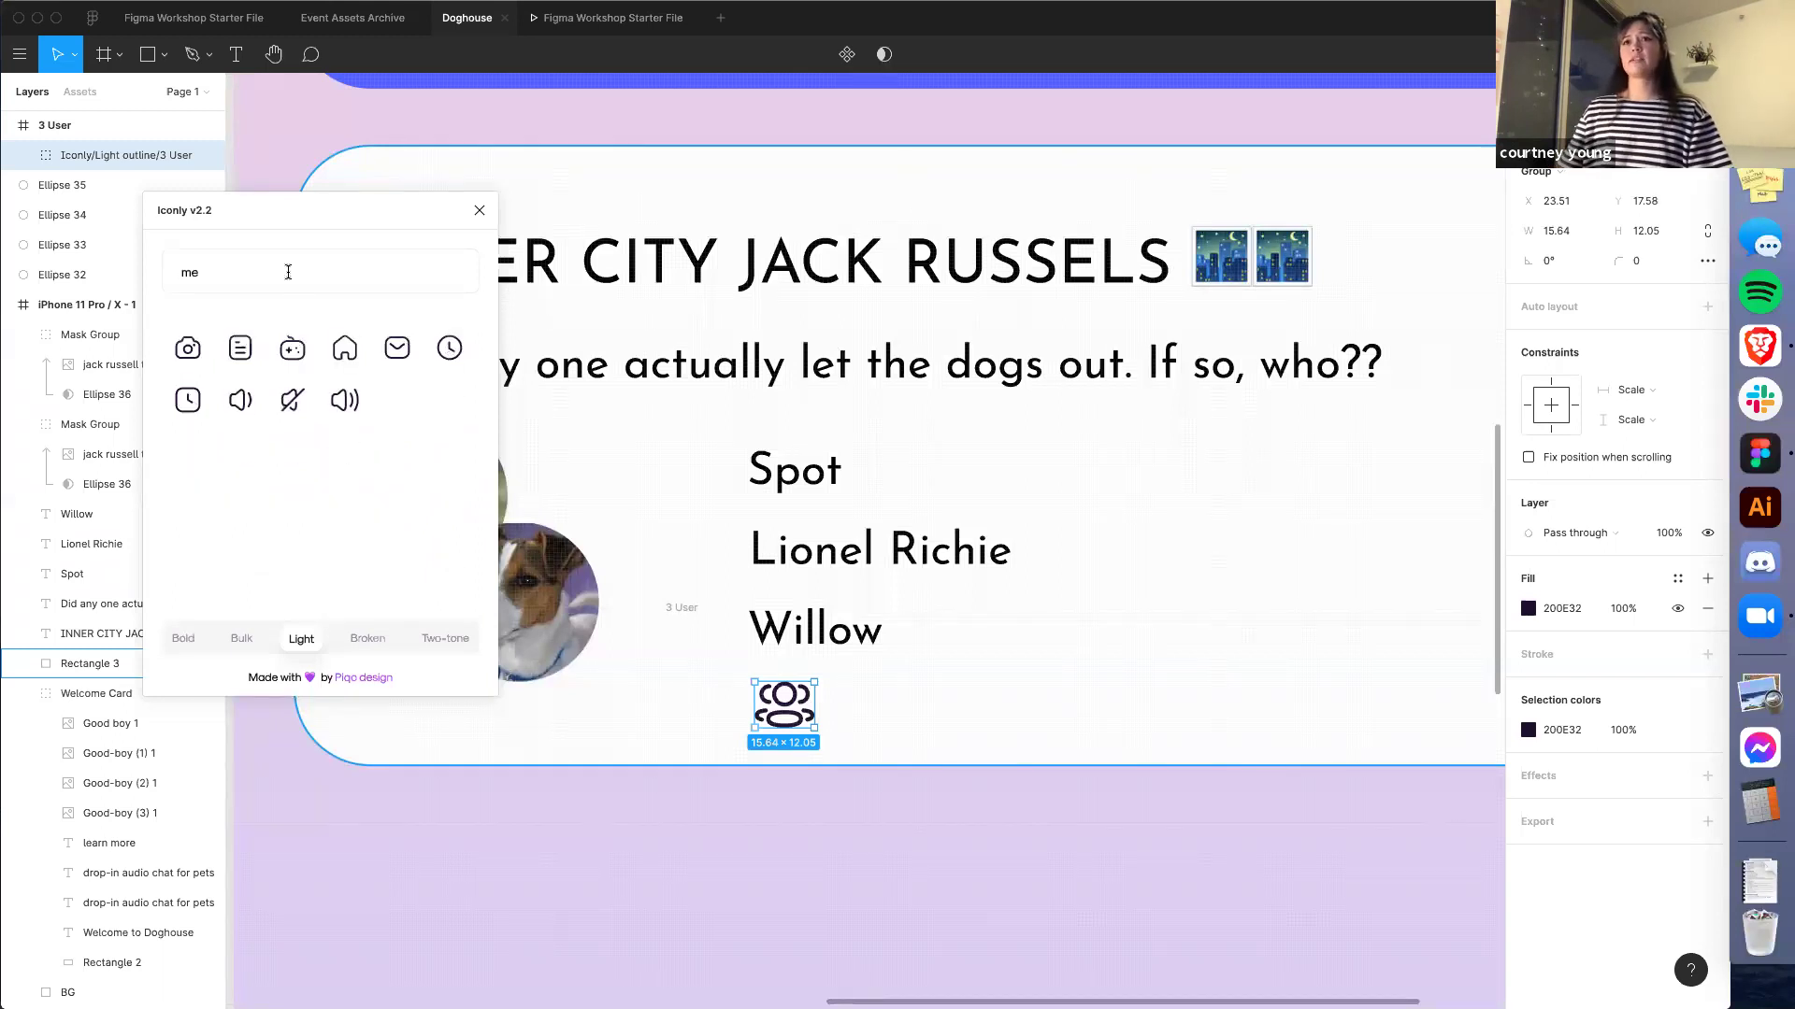
pyautogui.press('BackSpace')
pyautogui.press('BackSpace')
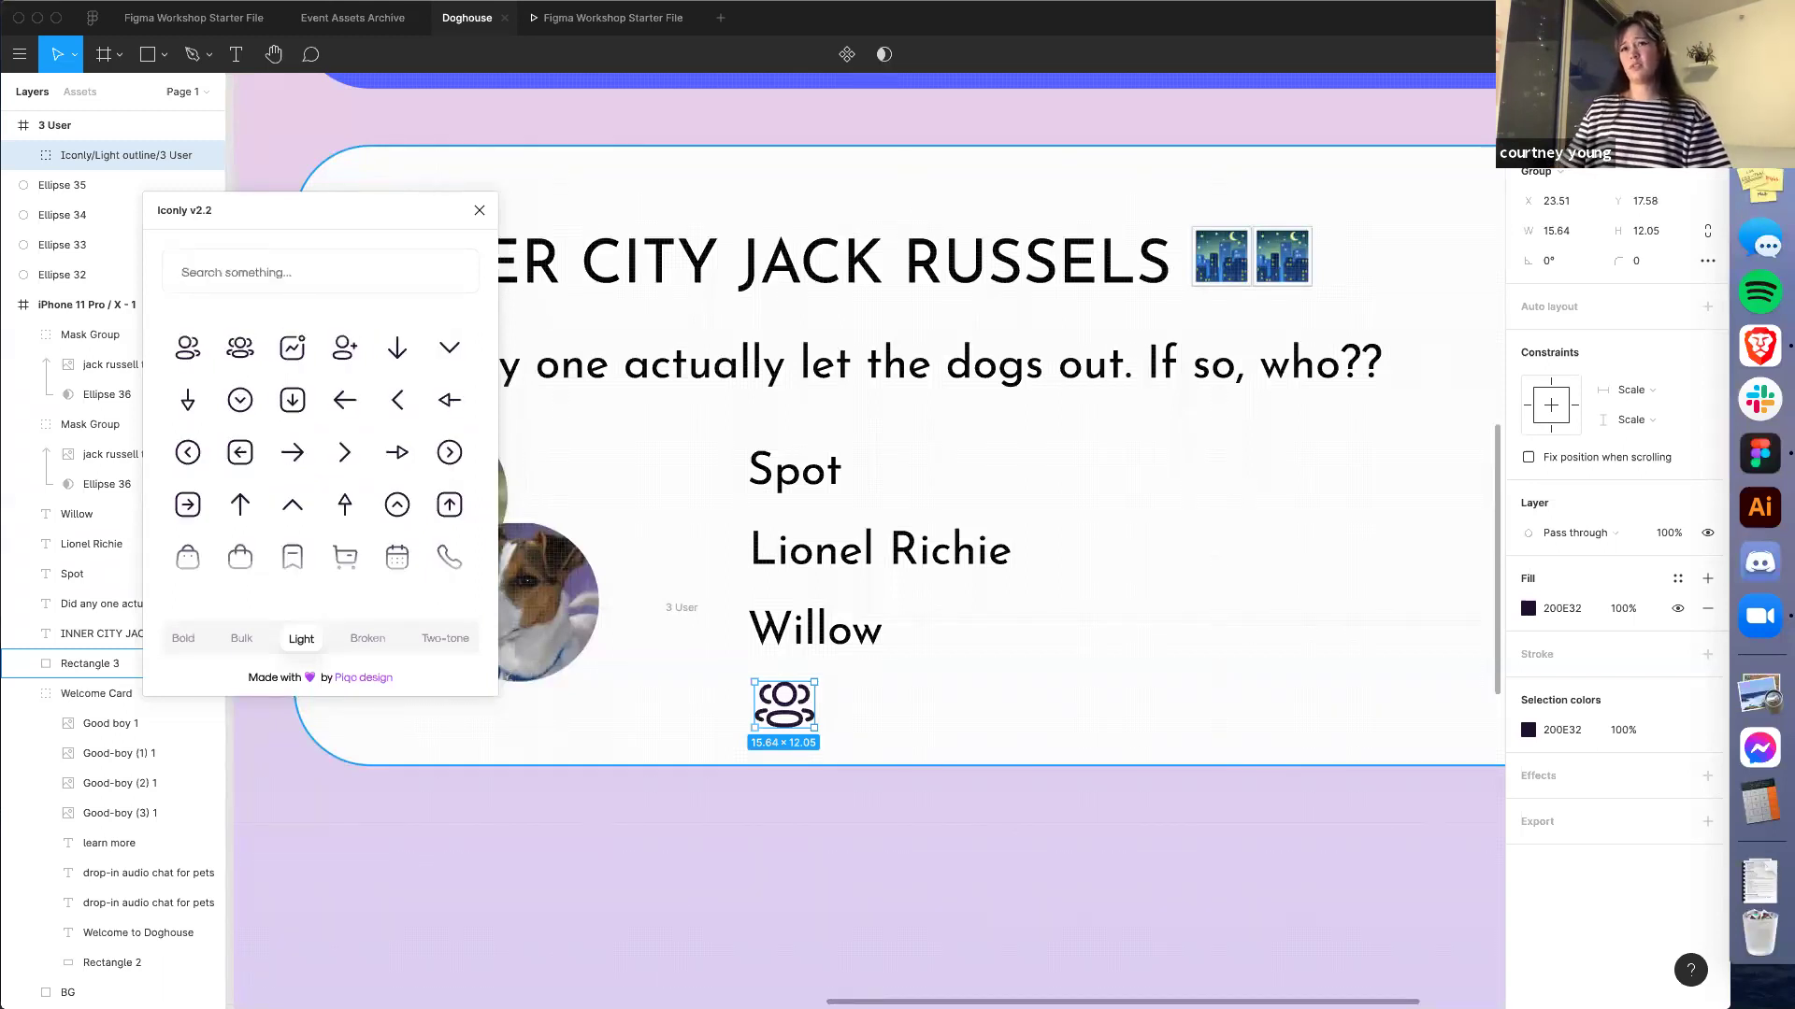
# Search the icons for "chat", insert the Light Chat icon, and shrink it to 15 × 15 beside the 3 User icon
pyautogui.write('chat')
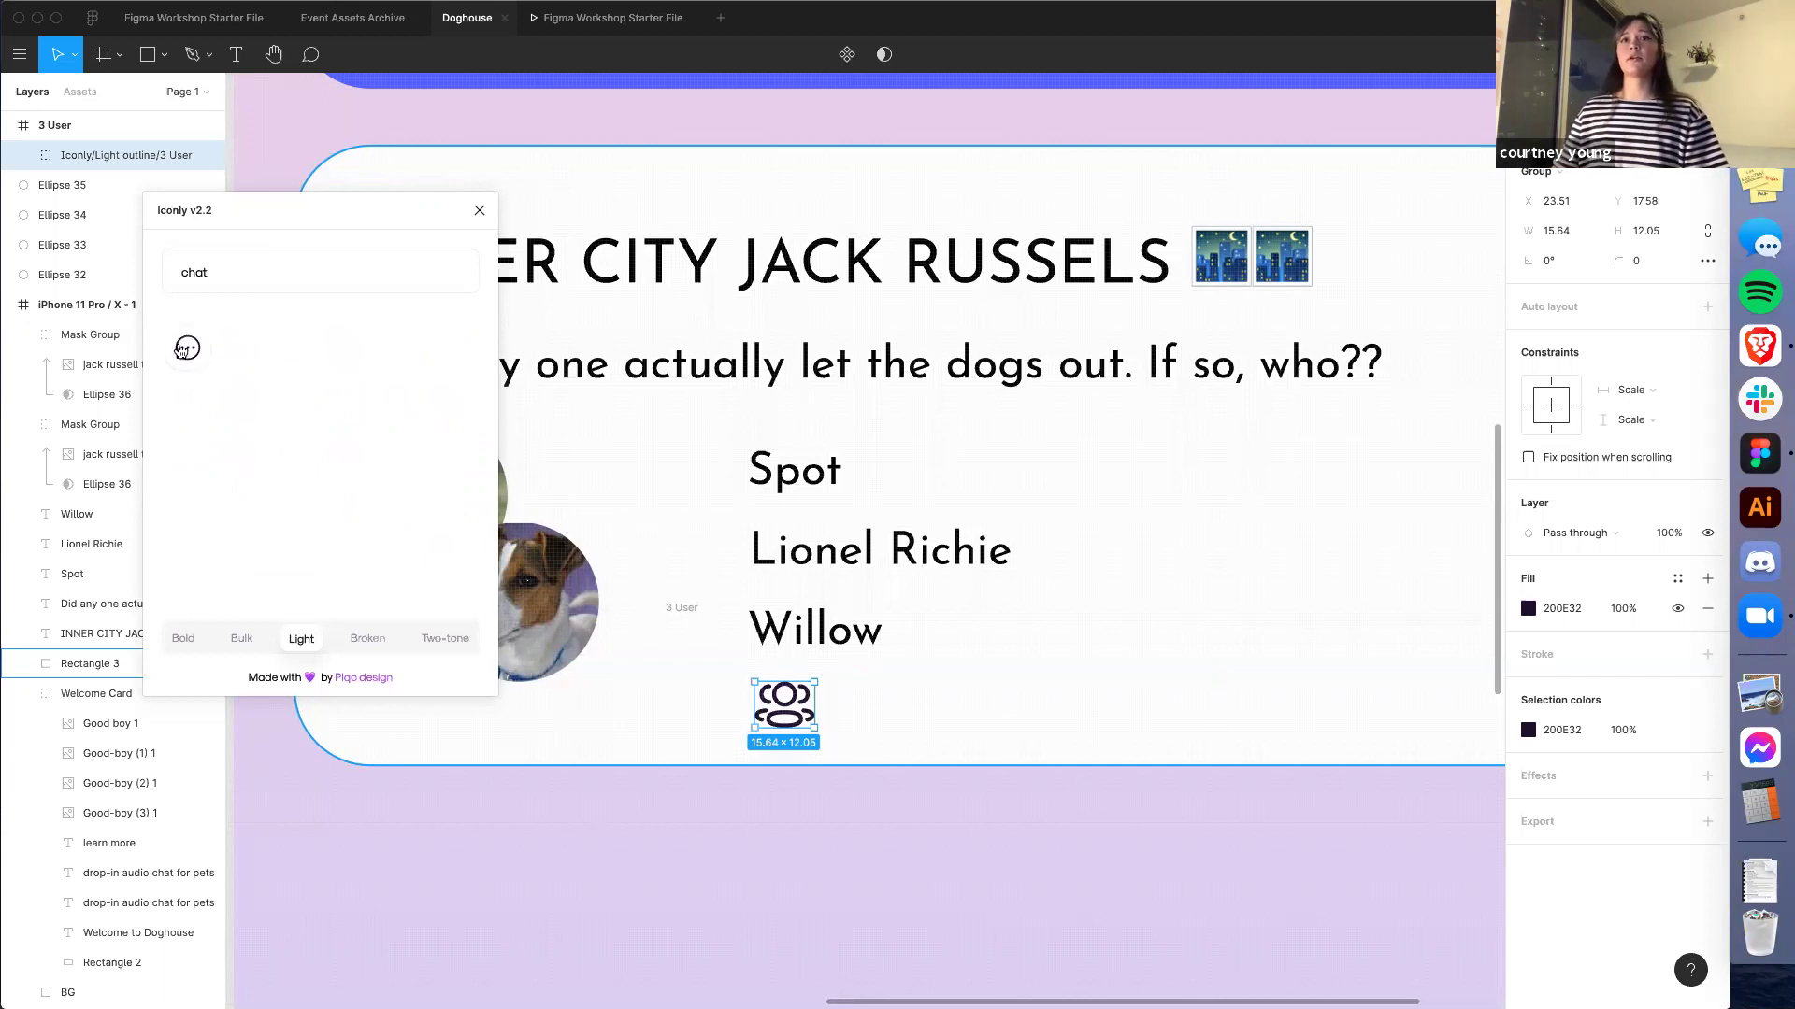
pyautogui.moveTo(1123, 669); pyautogui.dragTo(1143, 703)
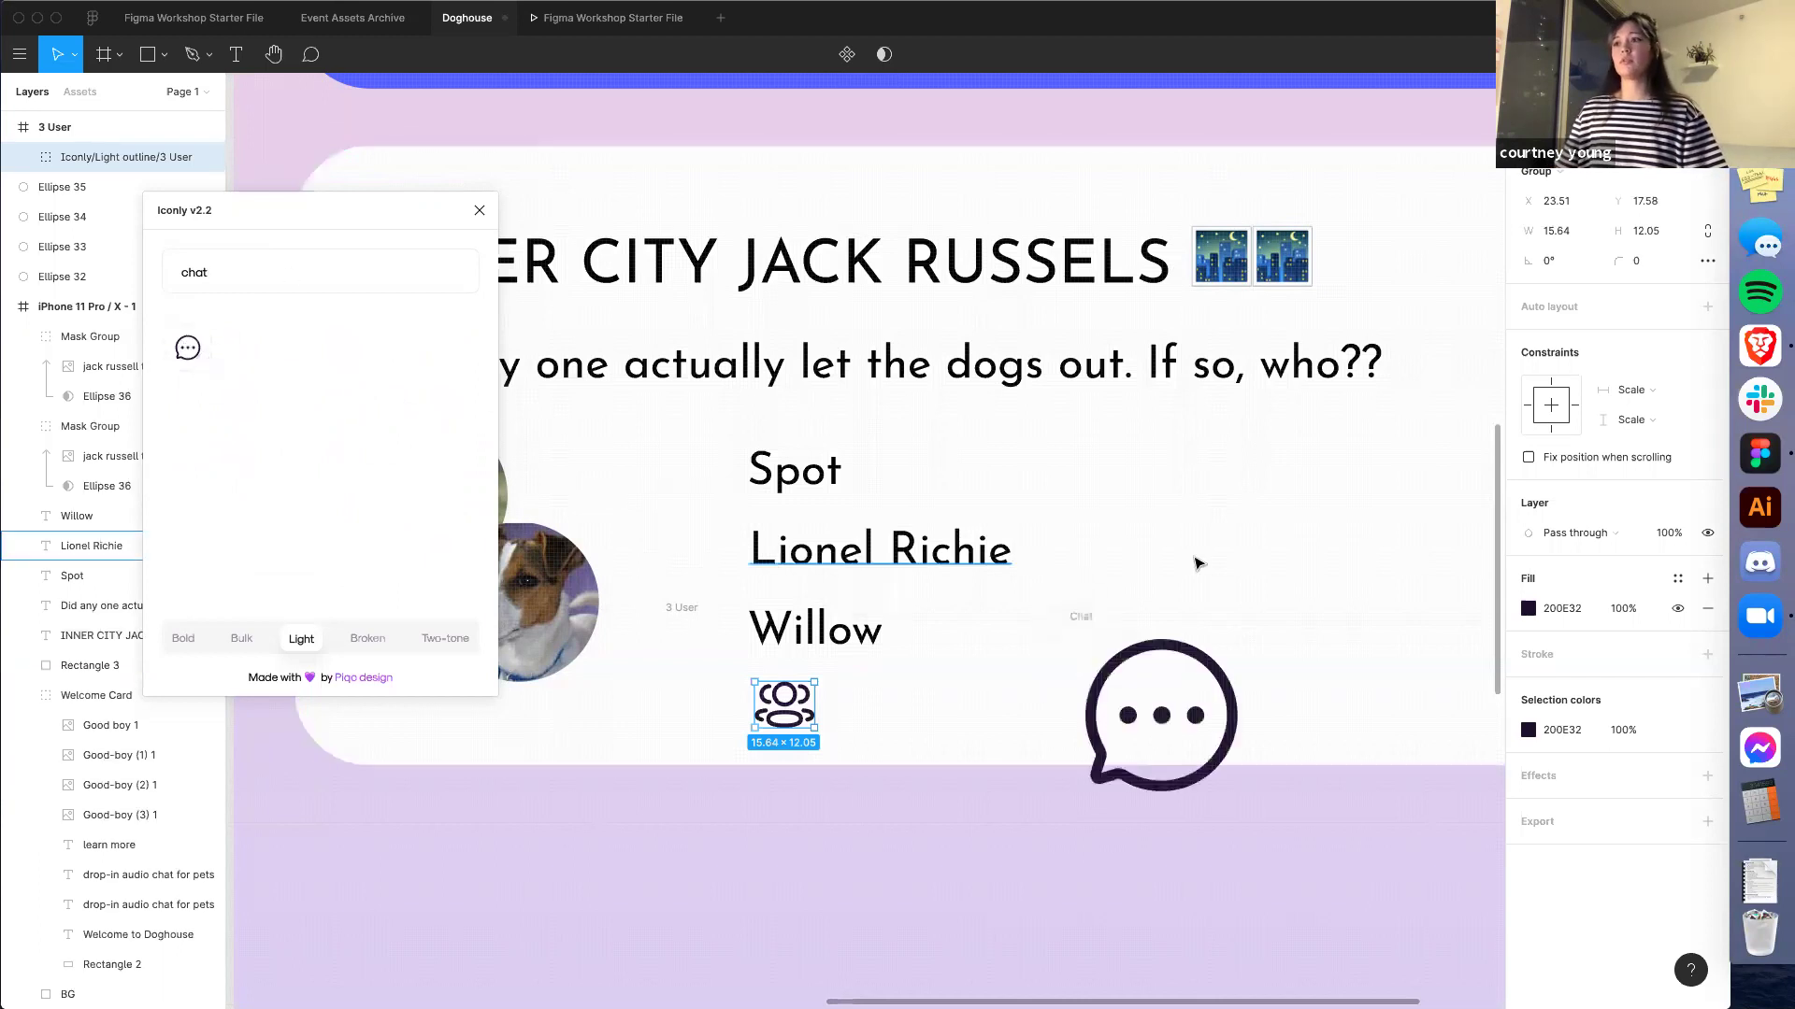
pyautogui.click(1081, 619)
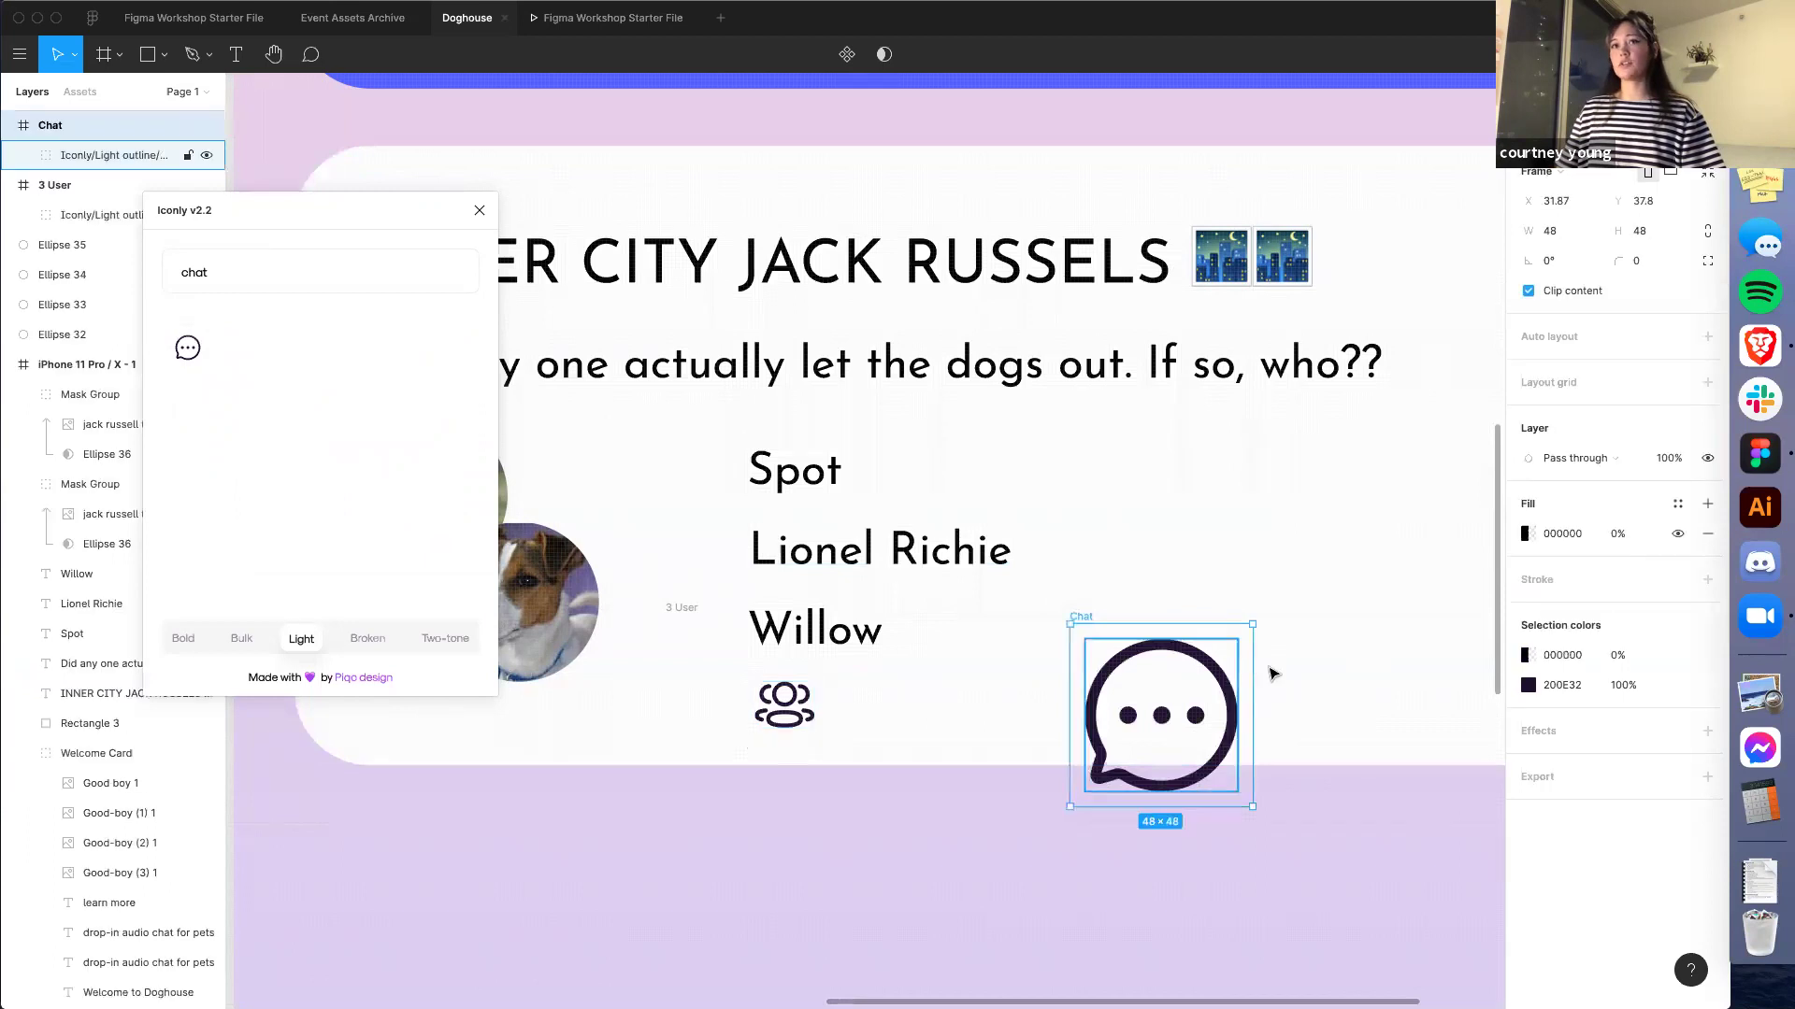
pyautogui.click(480, 210)
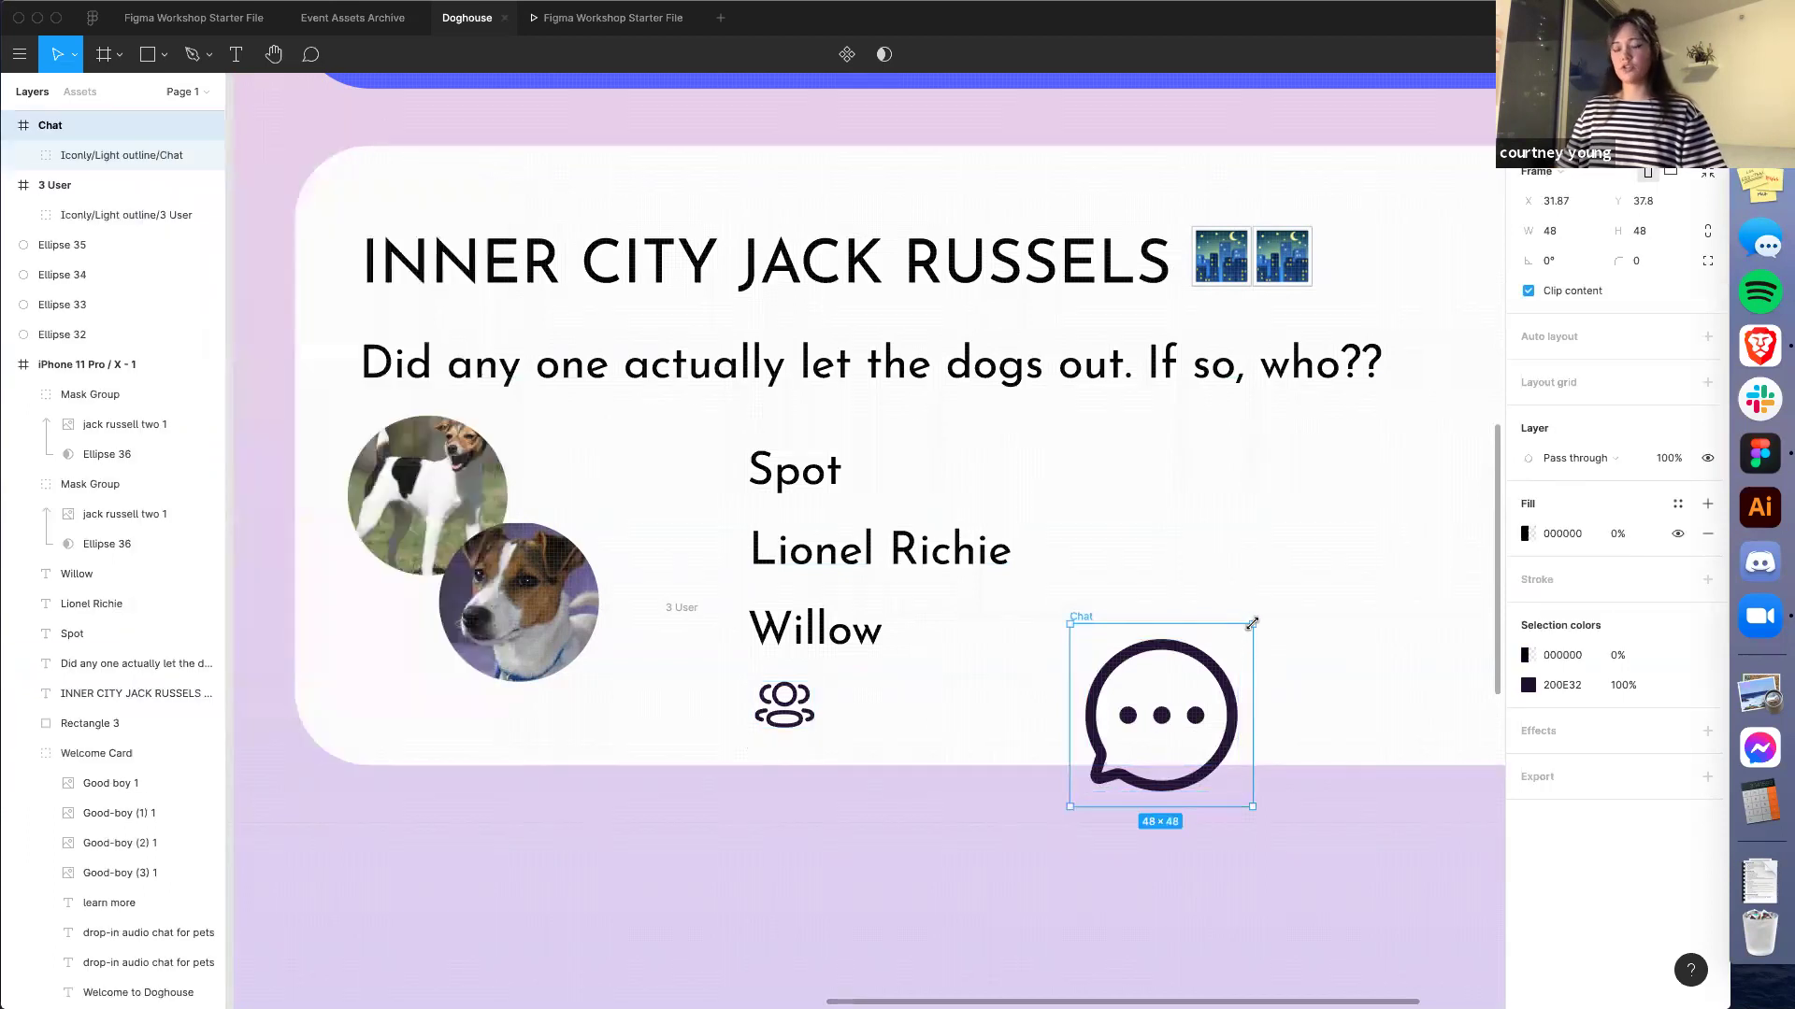
pyautogui.moveTo(1211, 671); pyautogui.dragTo(991, 710)
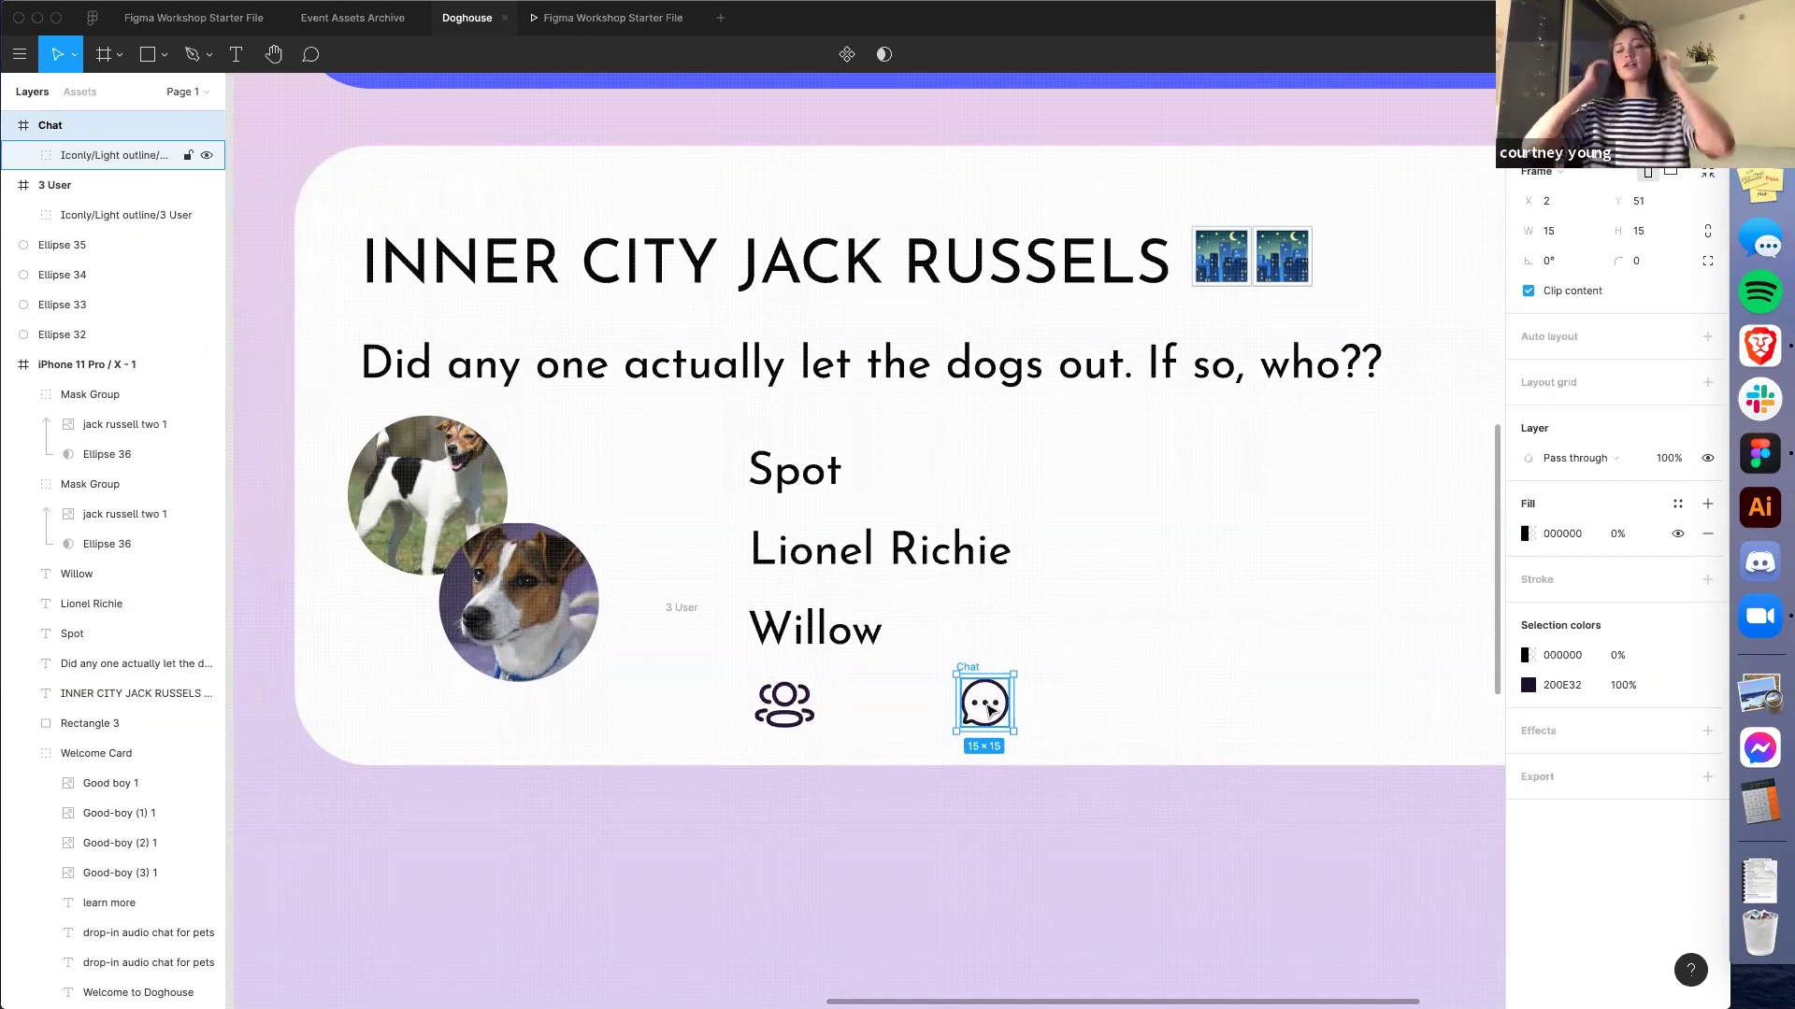
# Recolor both the 3 User and Chat icons to grey 888888, sampled from the grey palette circle
pyautogui.click(793, 713)
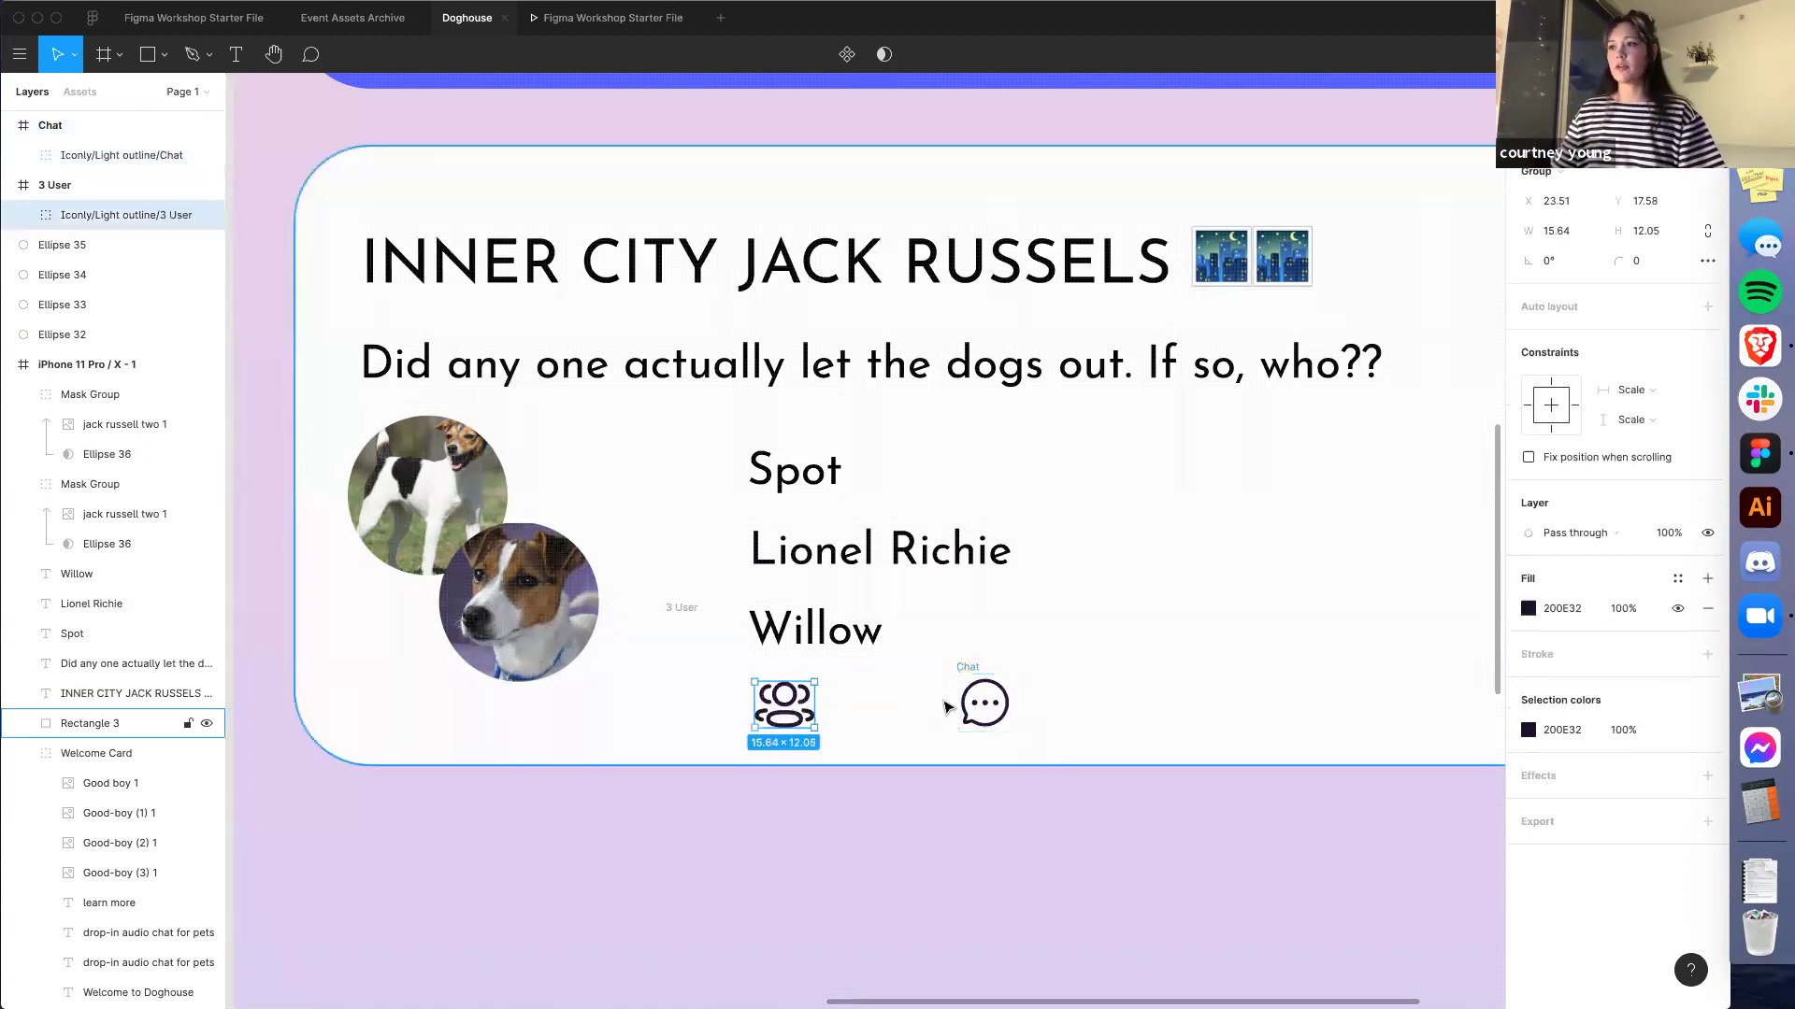
pyautogui.keyDown('shift'); pyautogui.click(980, 712); pyautogui.keyUp('shift')
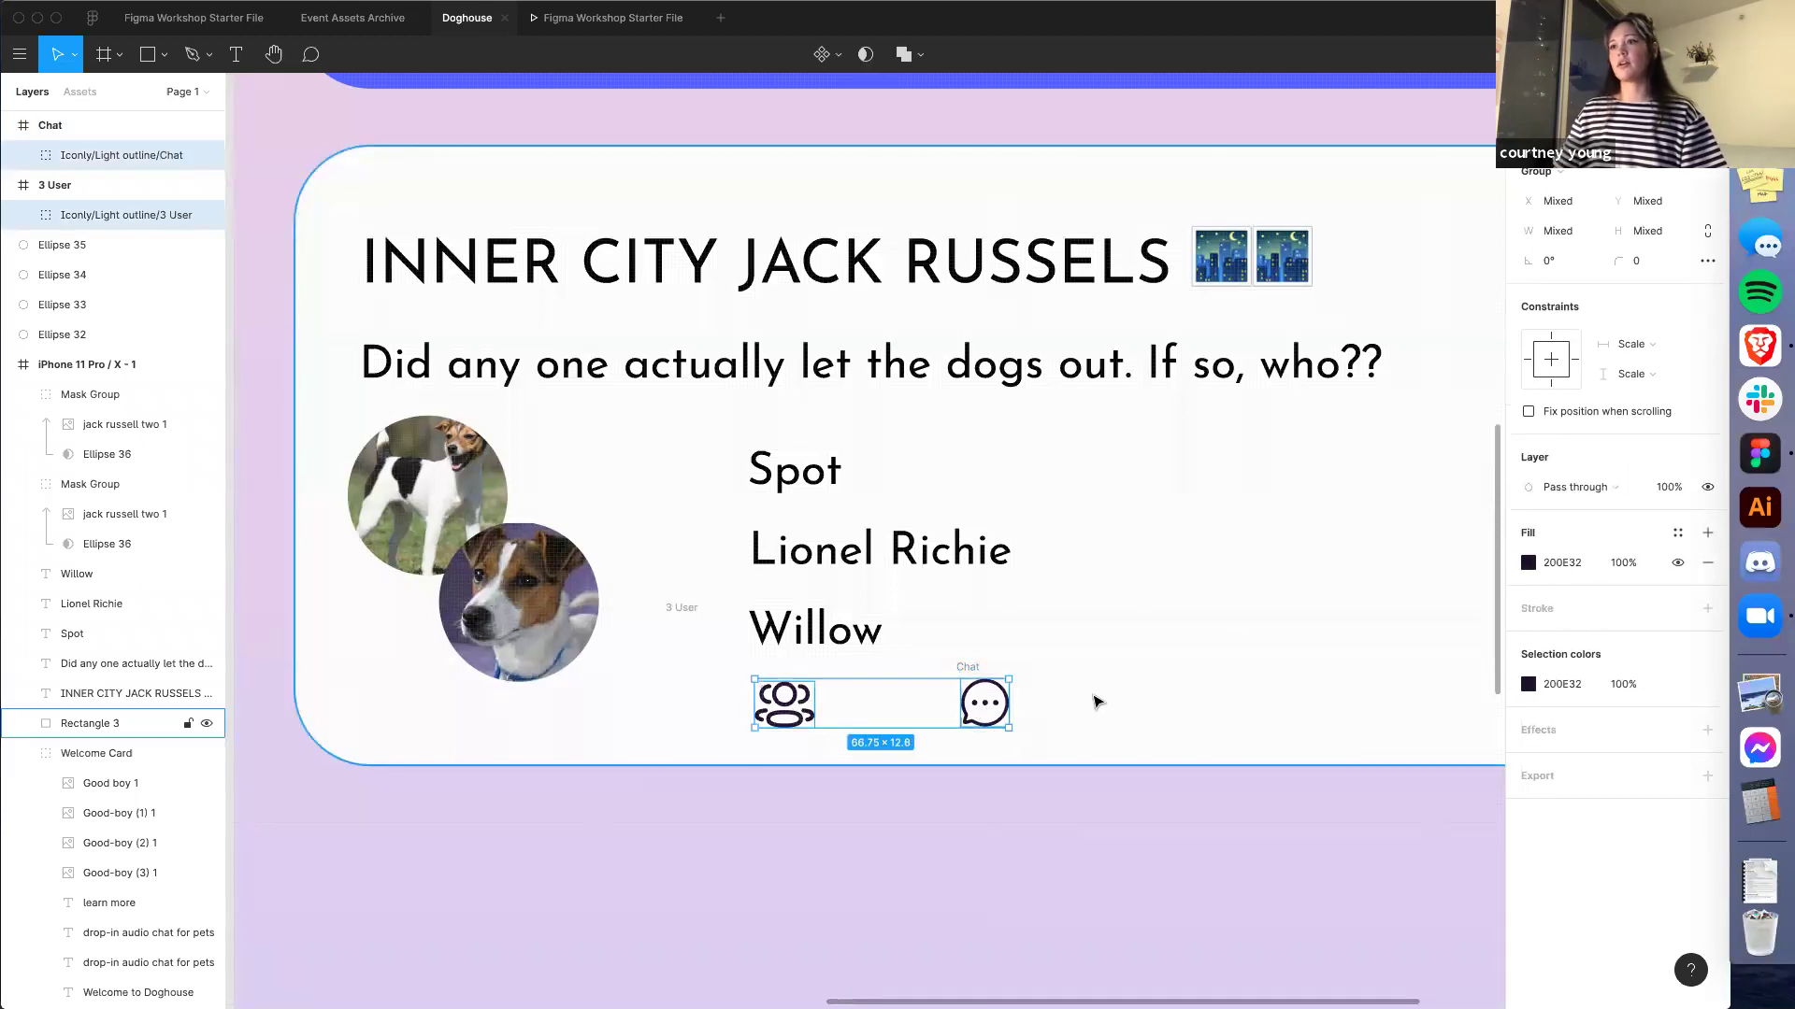
pyautogui.scroll(-3, 1091, 697)
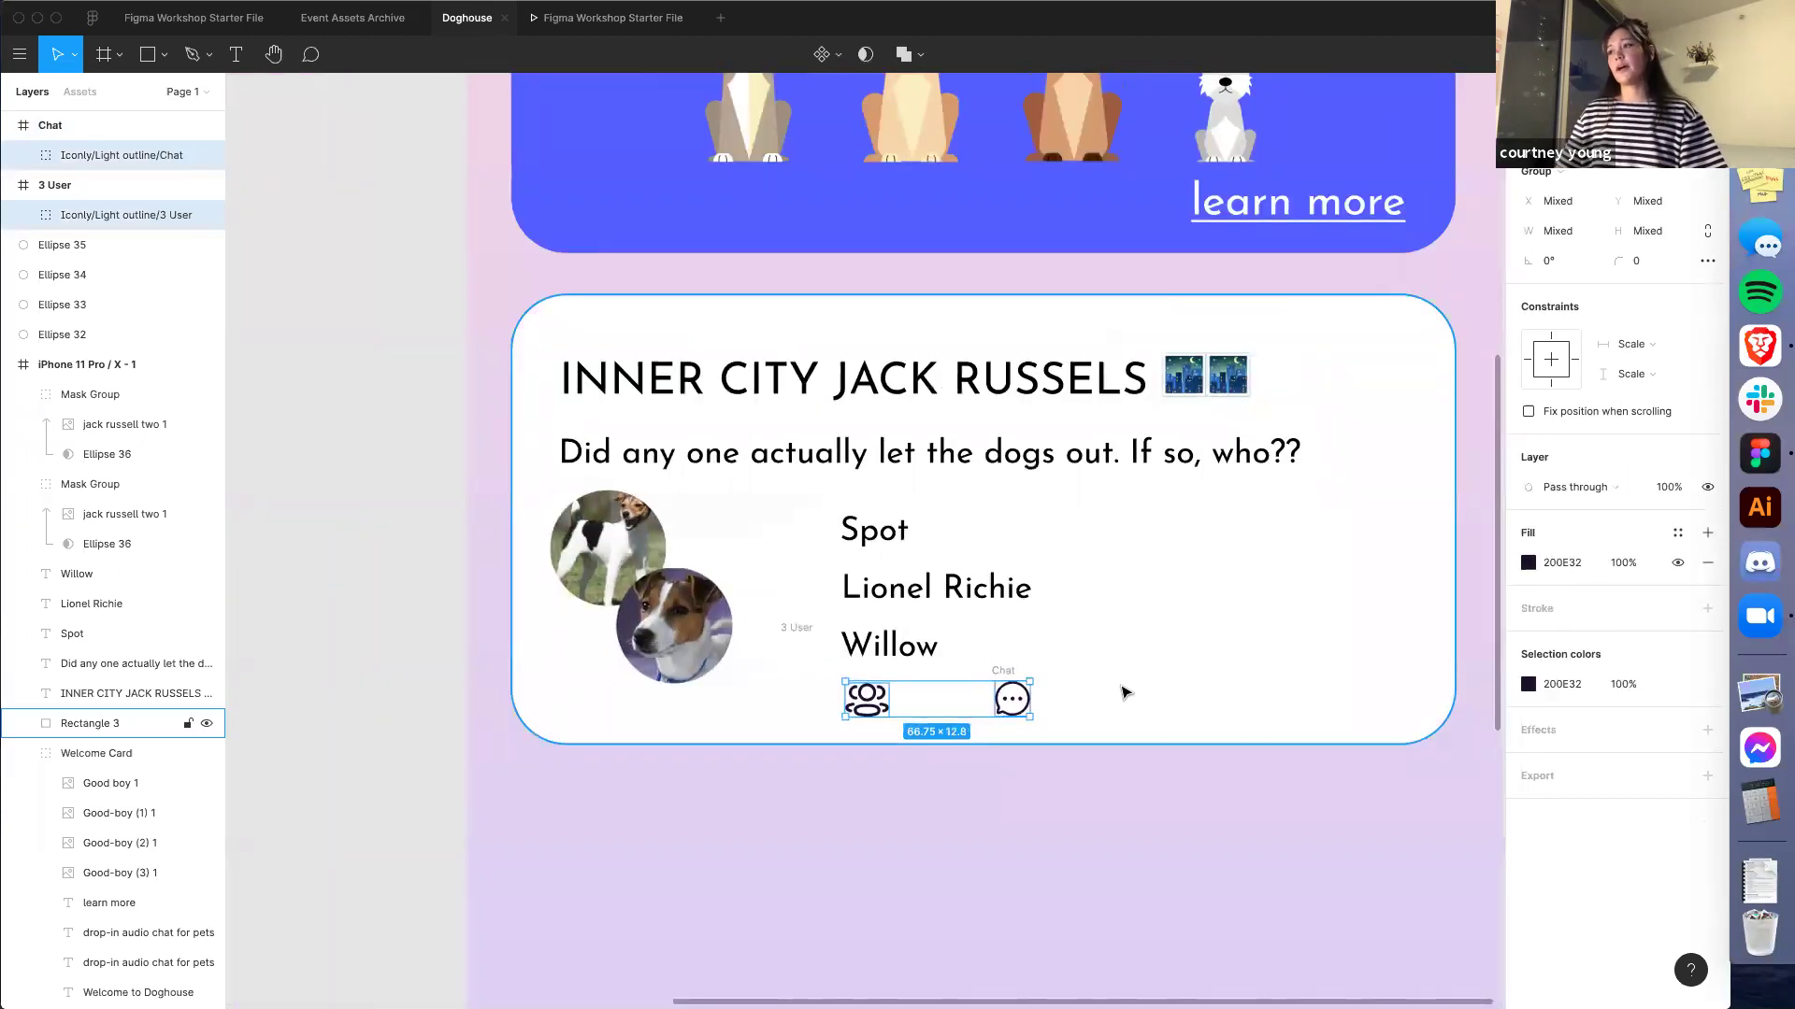
pyautogui.hscroll(-2, 883, 715)
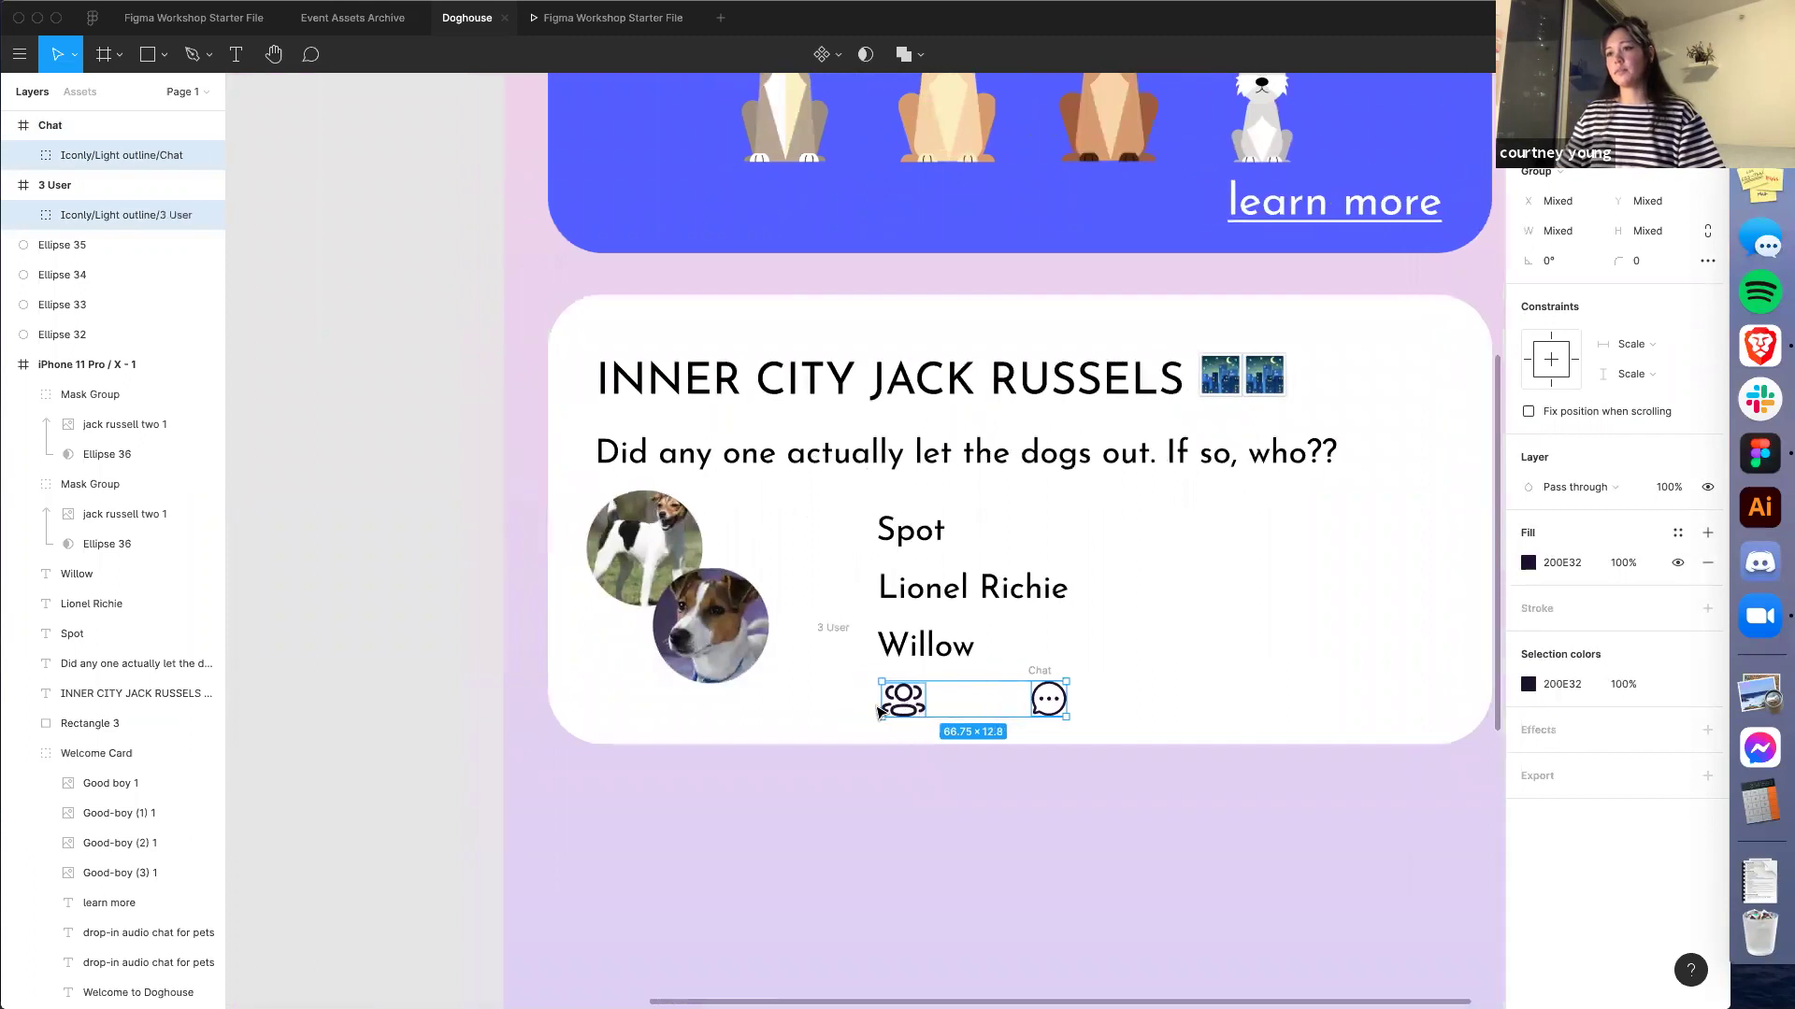
pyautogui.scroll(5, 905, 720)
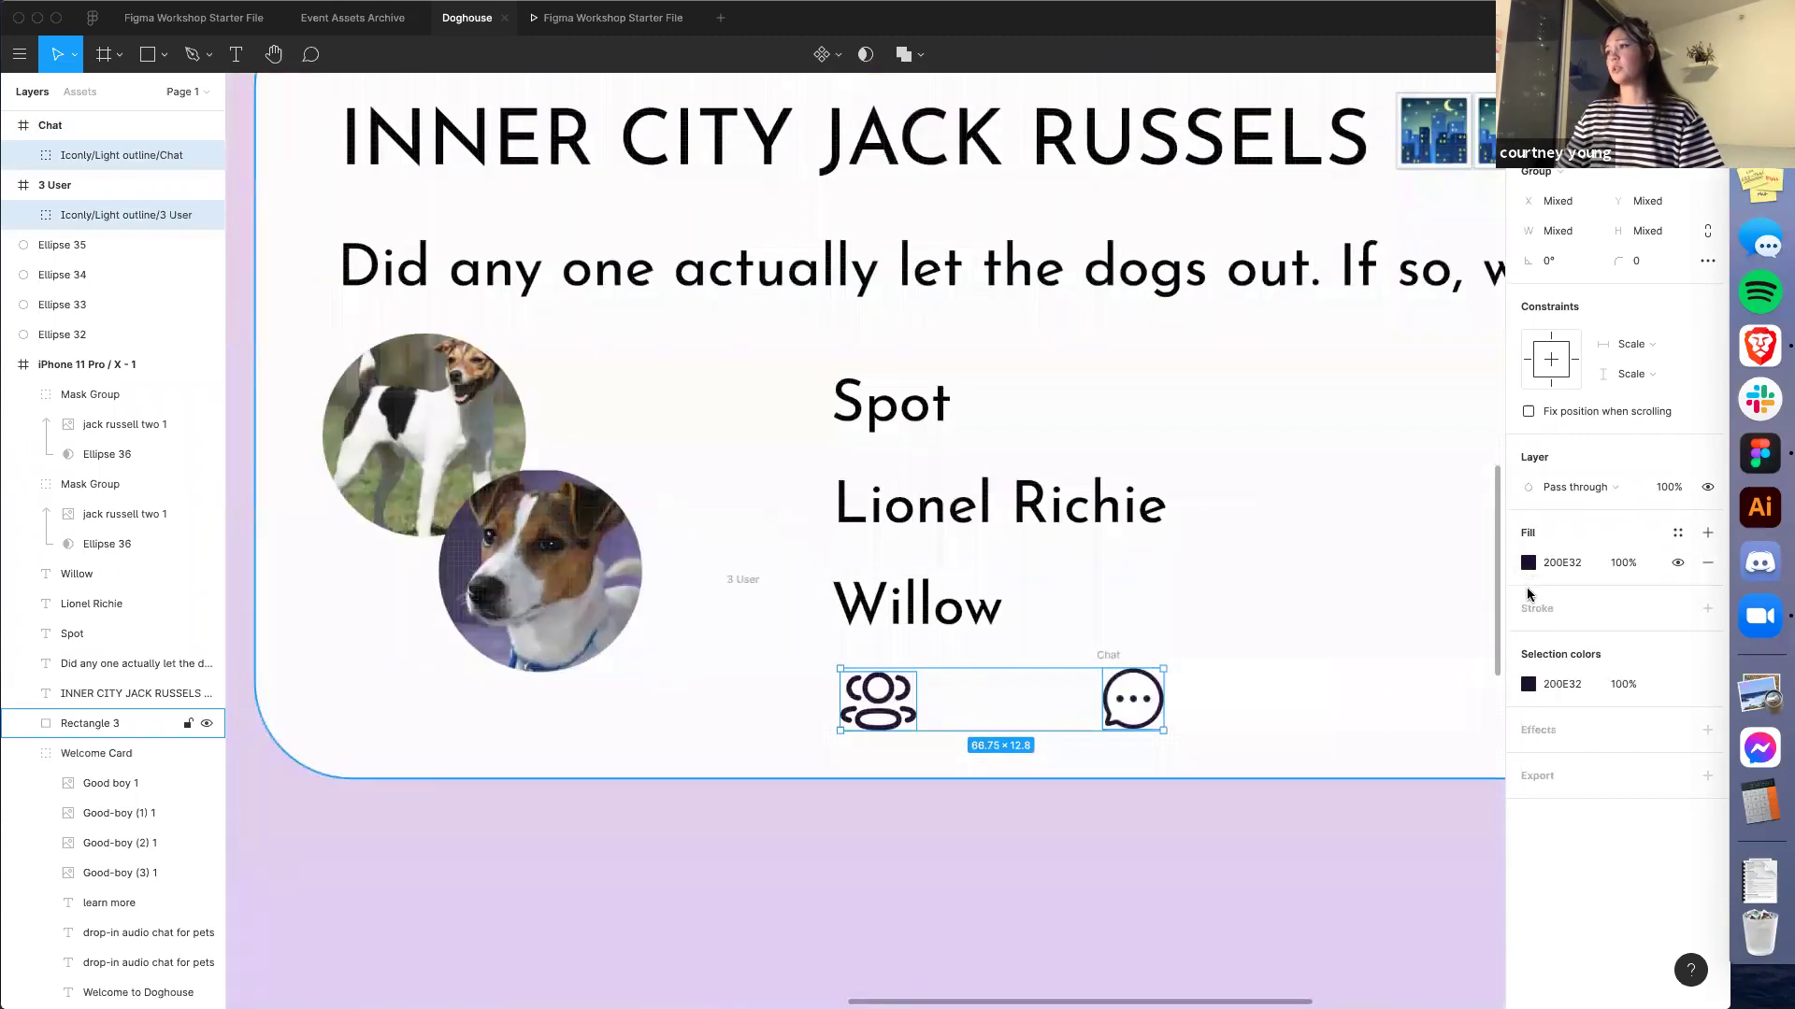
pyautogui.scroll(-1, 1318, 616)
pyautogui.scroll(-5, 1318, 615)
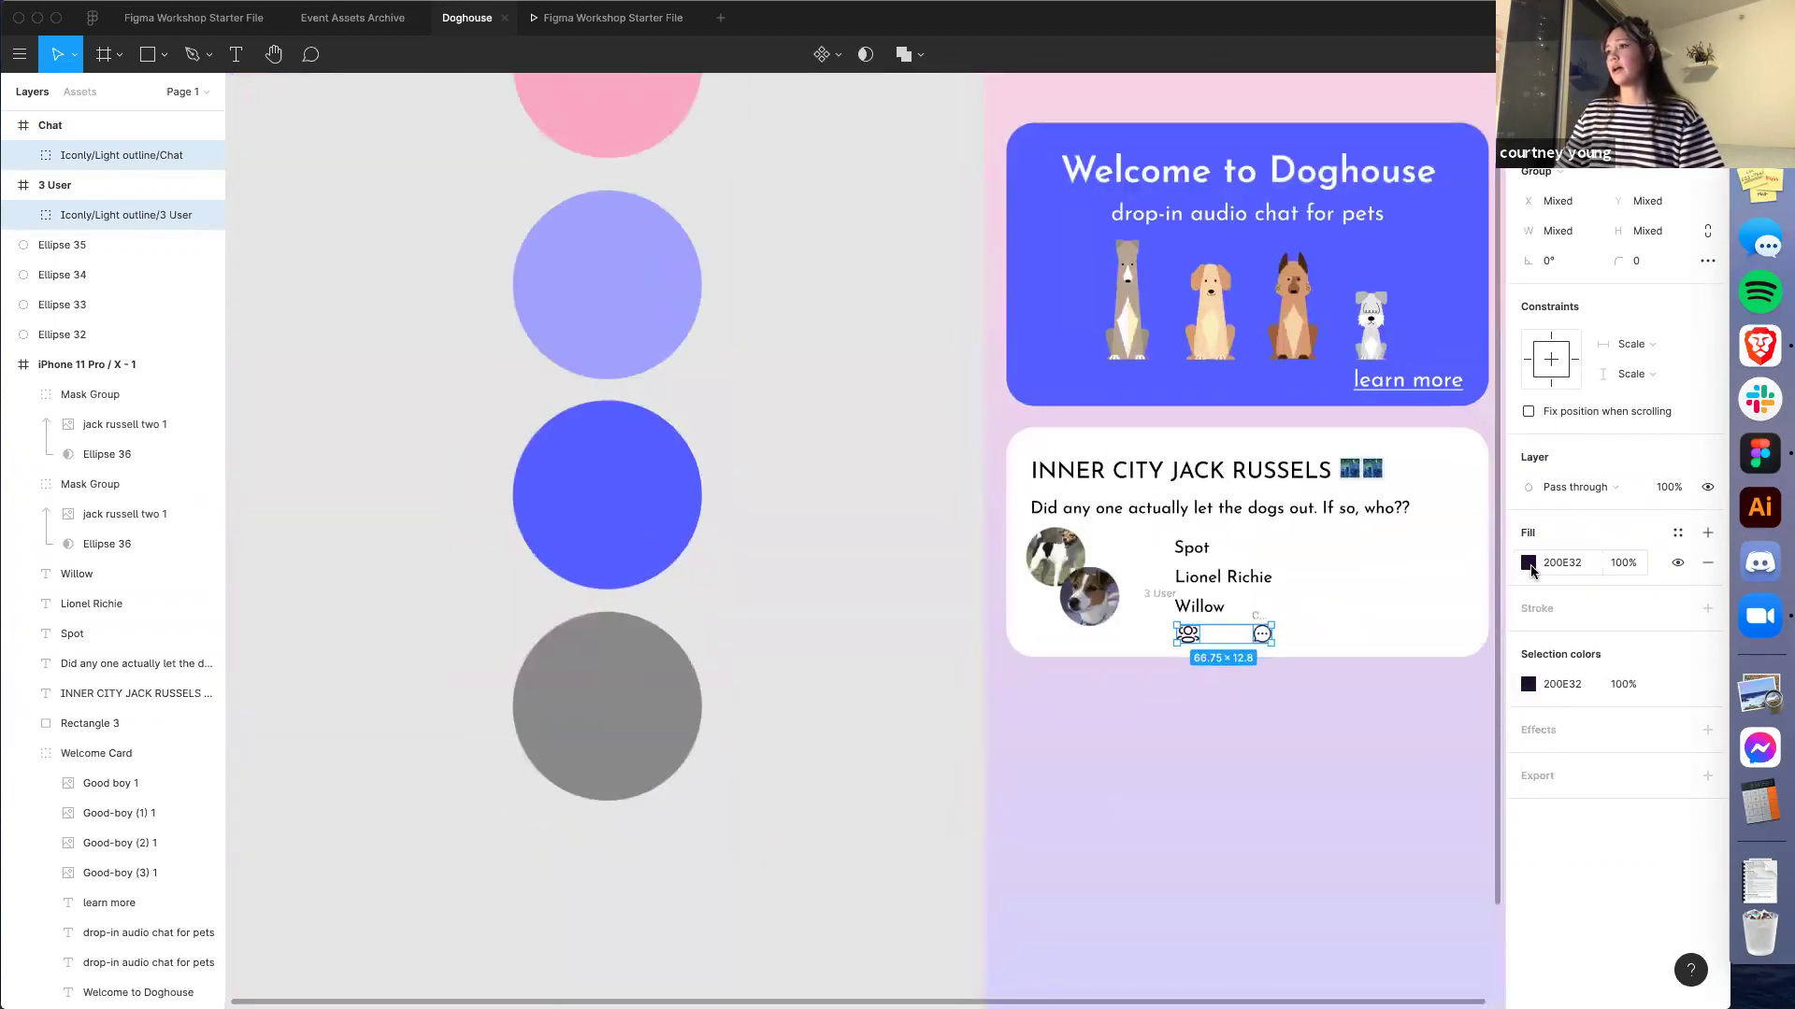
pyautogui.click(1533, 566)
pyautogui.click(1308, 801)
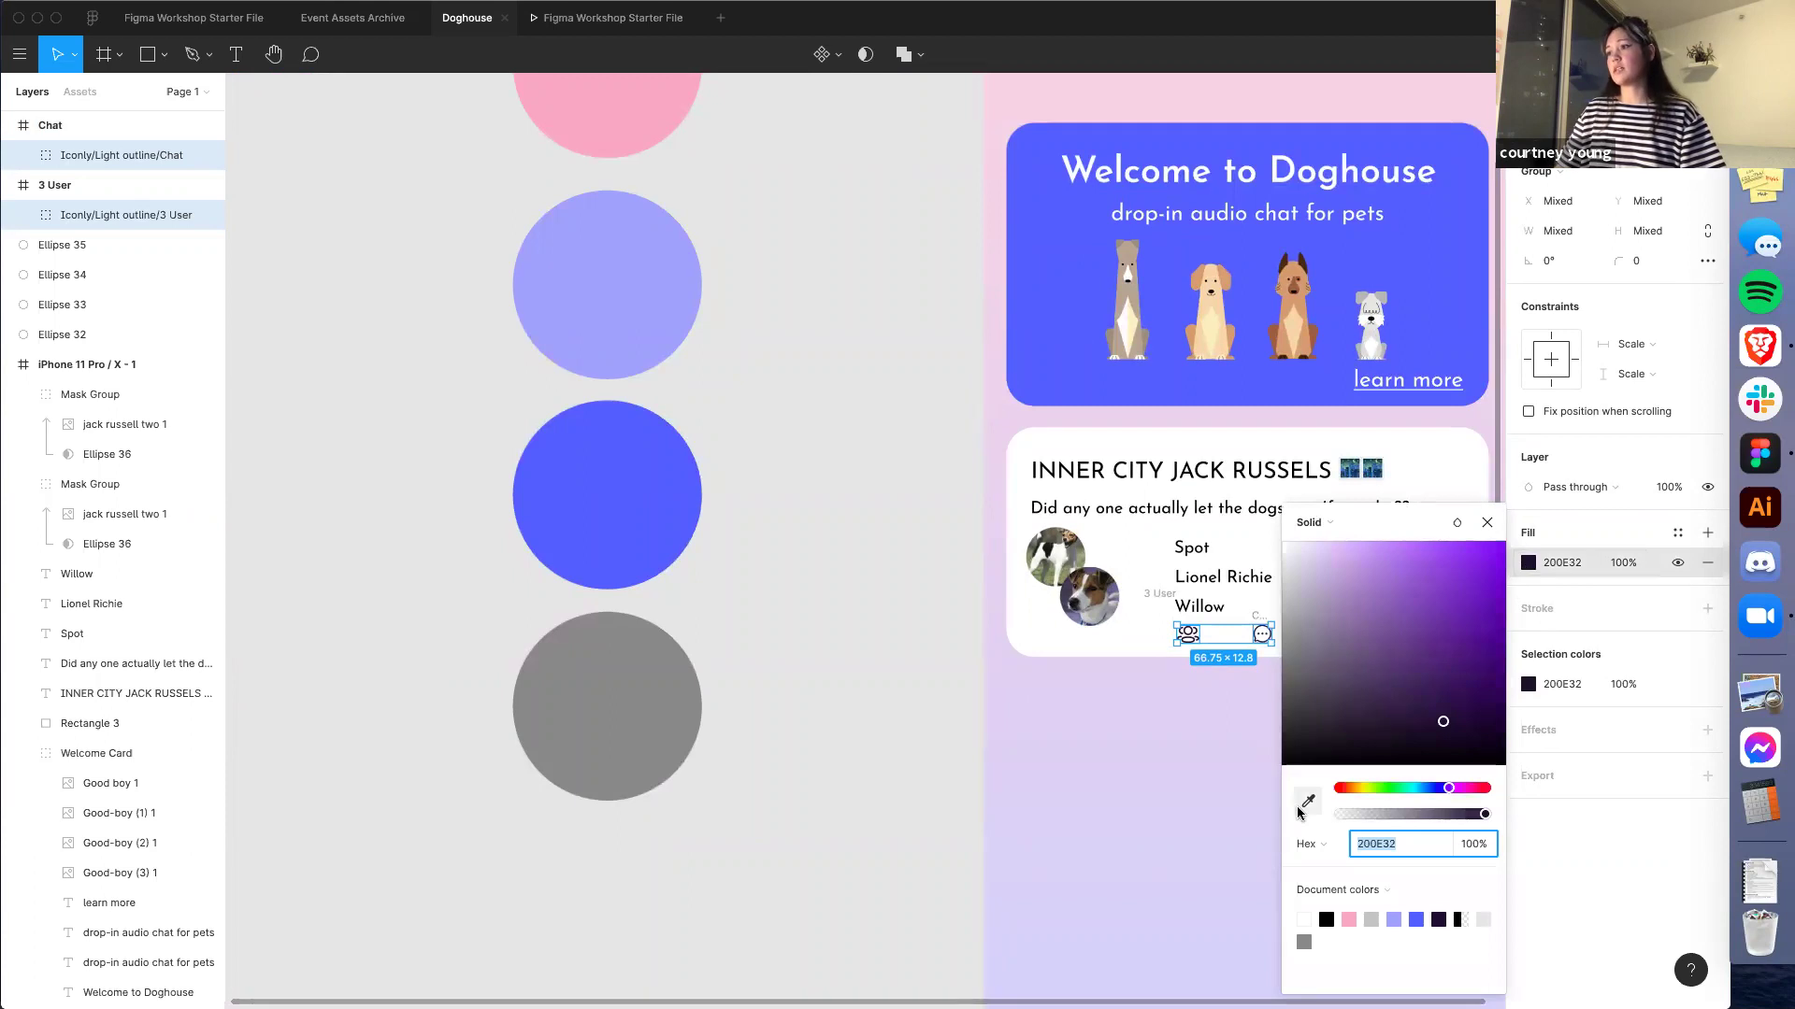
pyautogui.click(639, 701)
pyautogui.hscroll(5, 865, 701)
pyautogui.scroll(5, 865, 701)
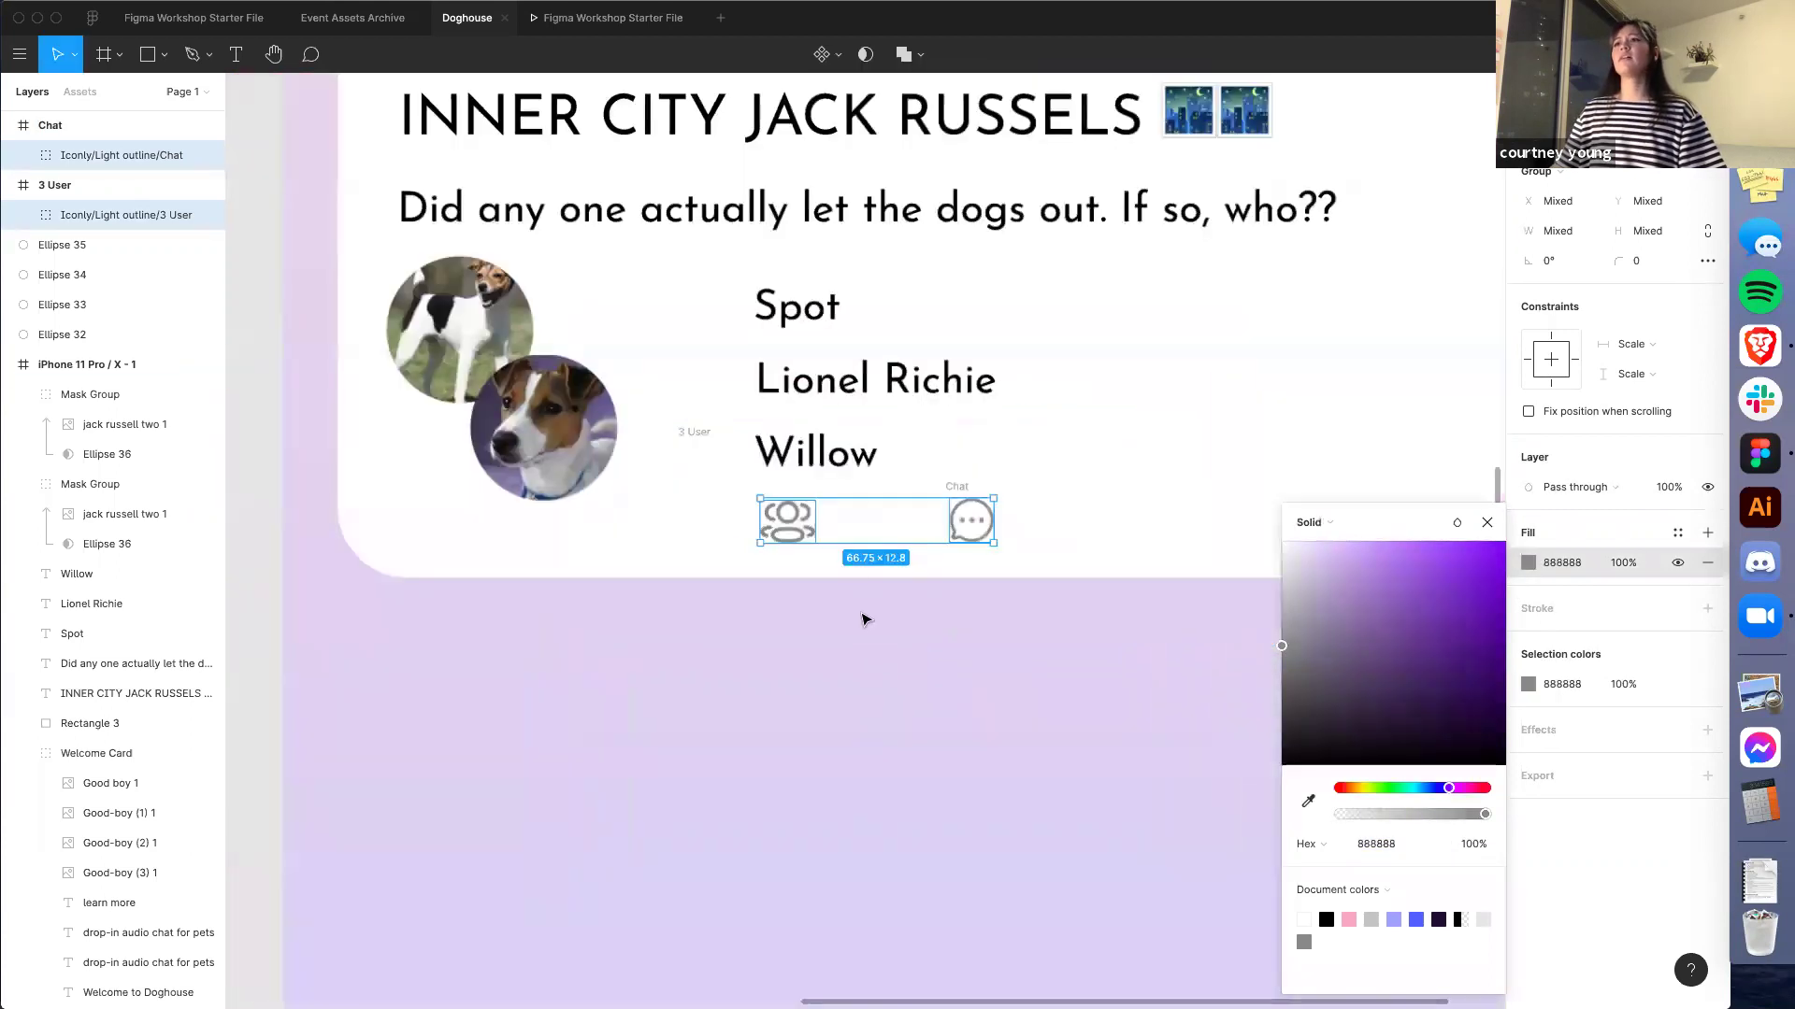
# Shrink the 3 User icon to about 12.98 × 10 and align it with the left edge of the names
pyautogui.click(783, 541)
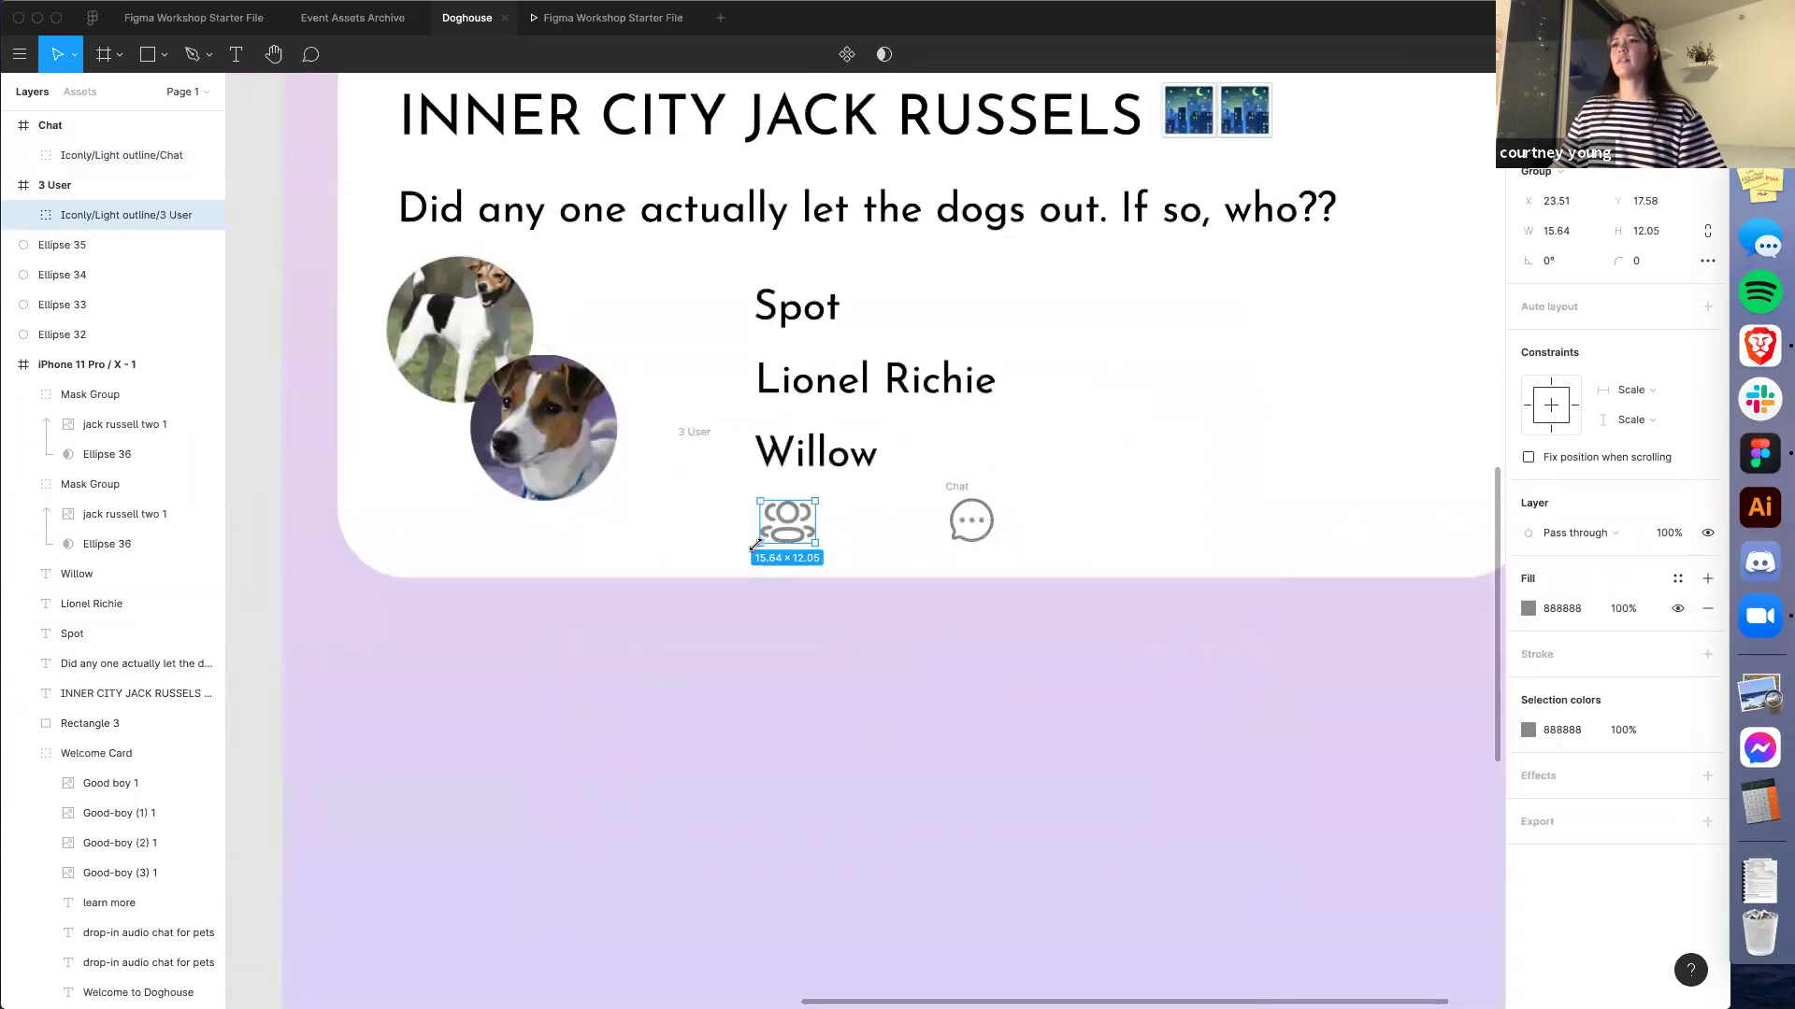
pyautogui.moveTo(797, 529); pyautogui.dragTo(788, 524)
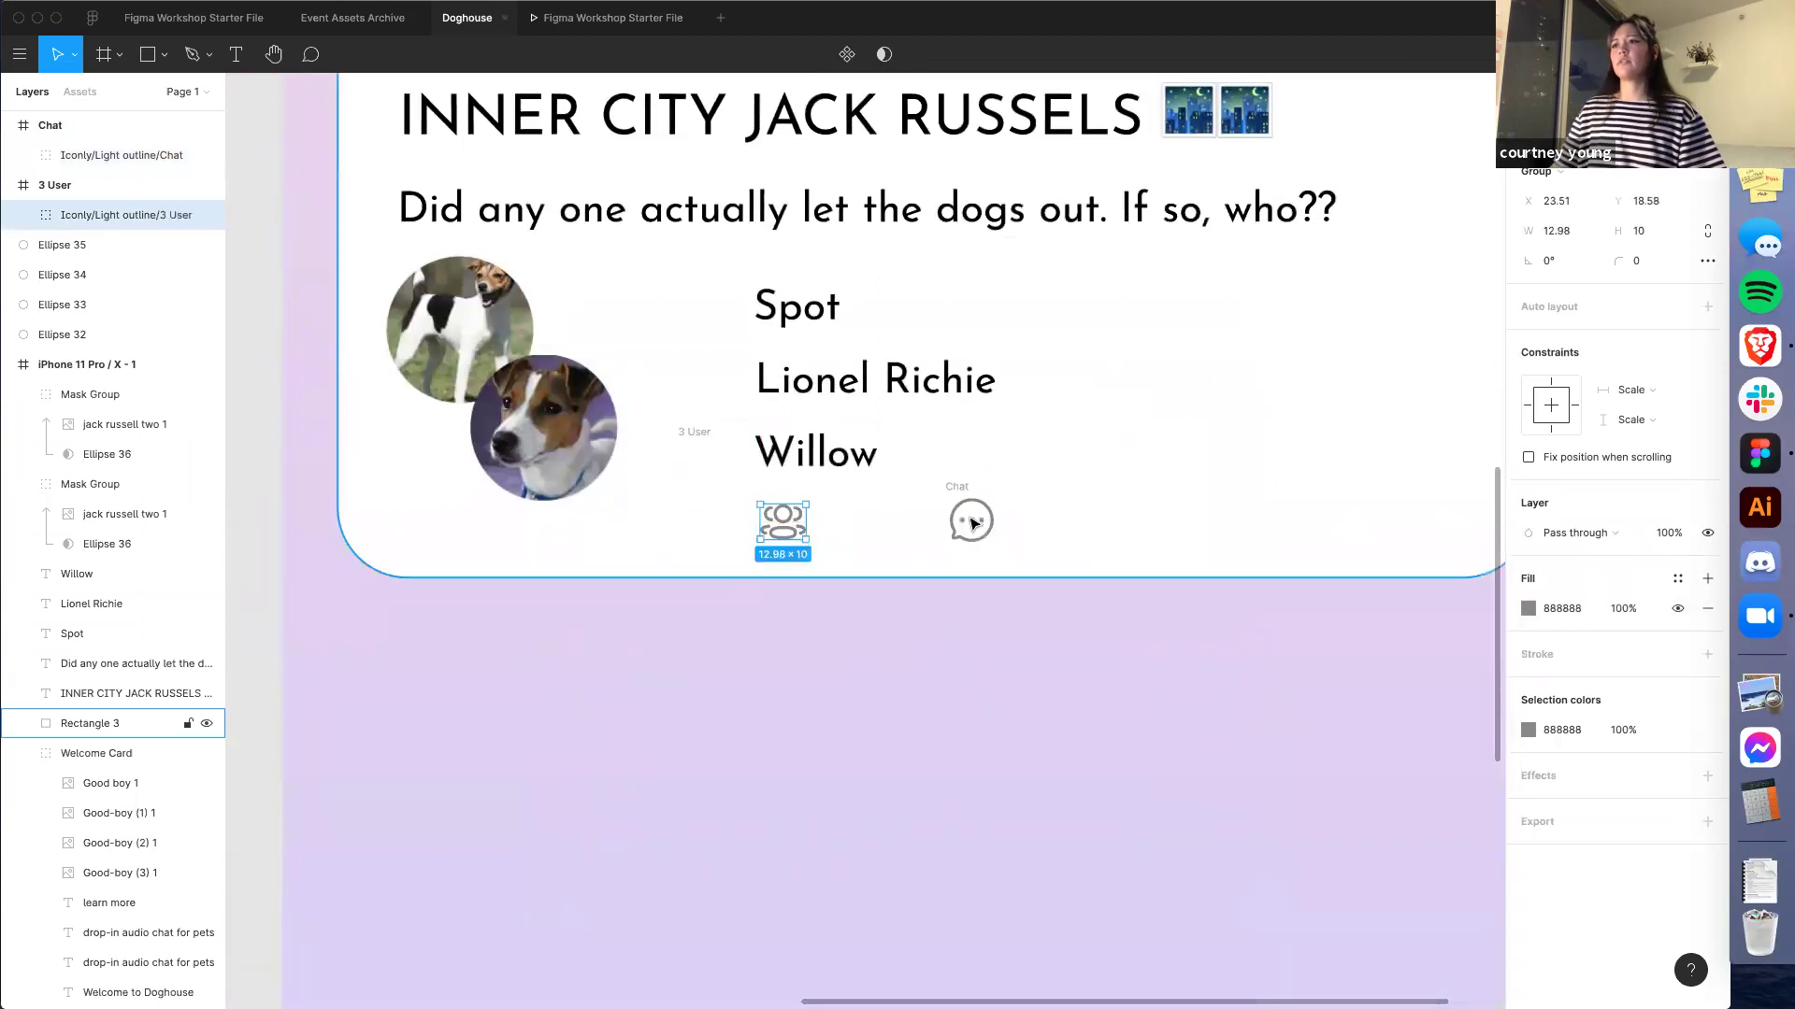
pyautogui.click(972, 520)
pyautogui.click(693, 433)
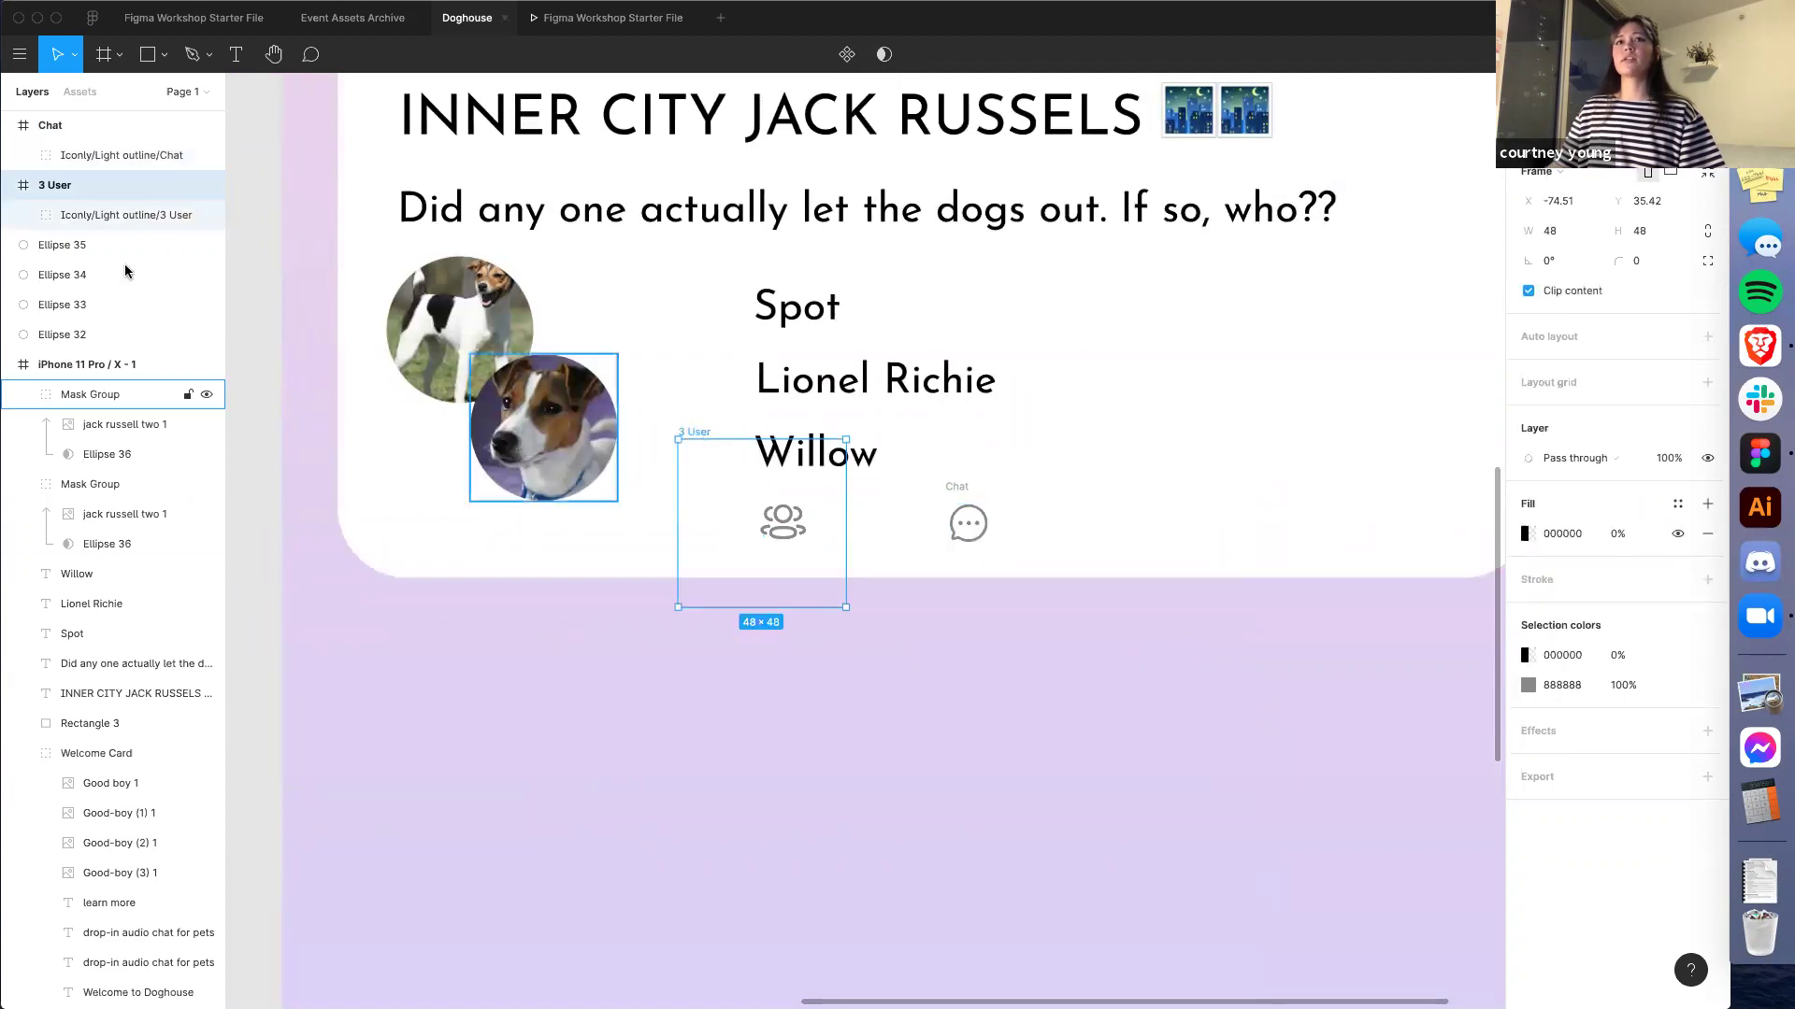
pyautogui.moveTo(77, 218); pyautogui.dragTo(88, 162)
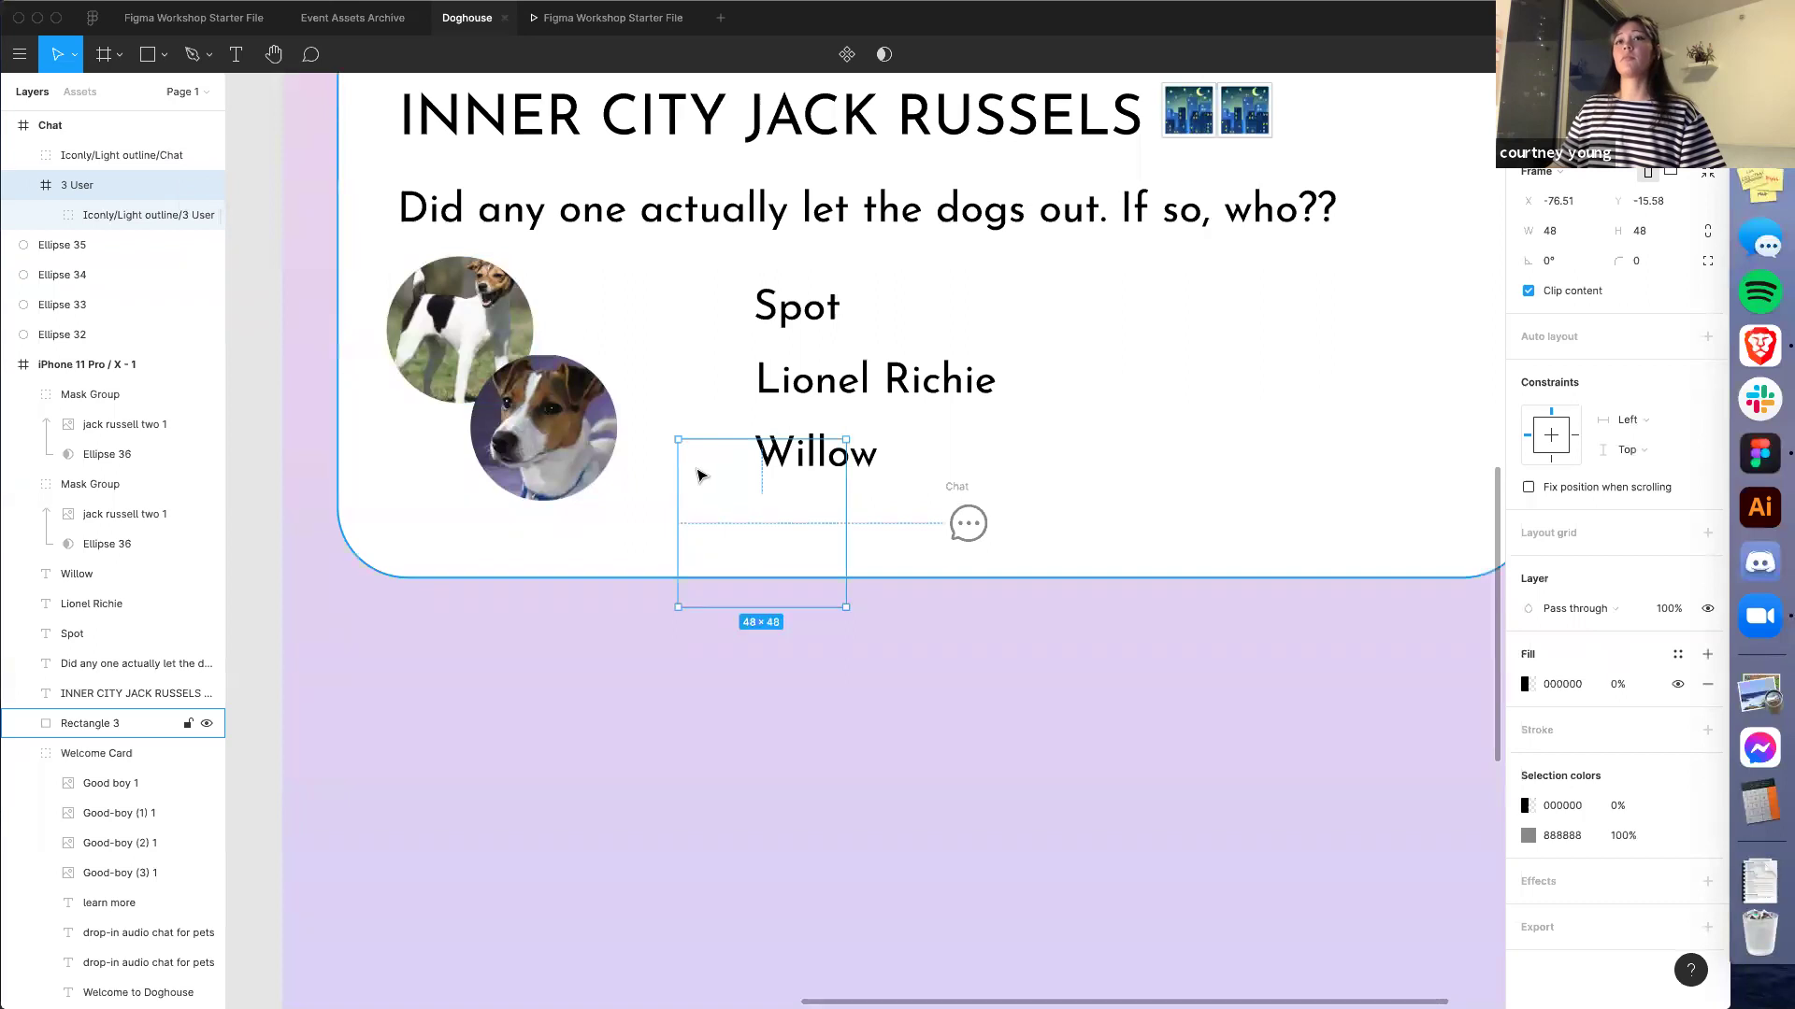
pyautogui.hotkey('ctrl', 'z')
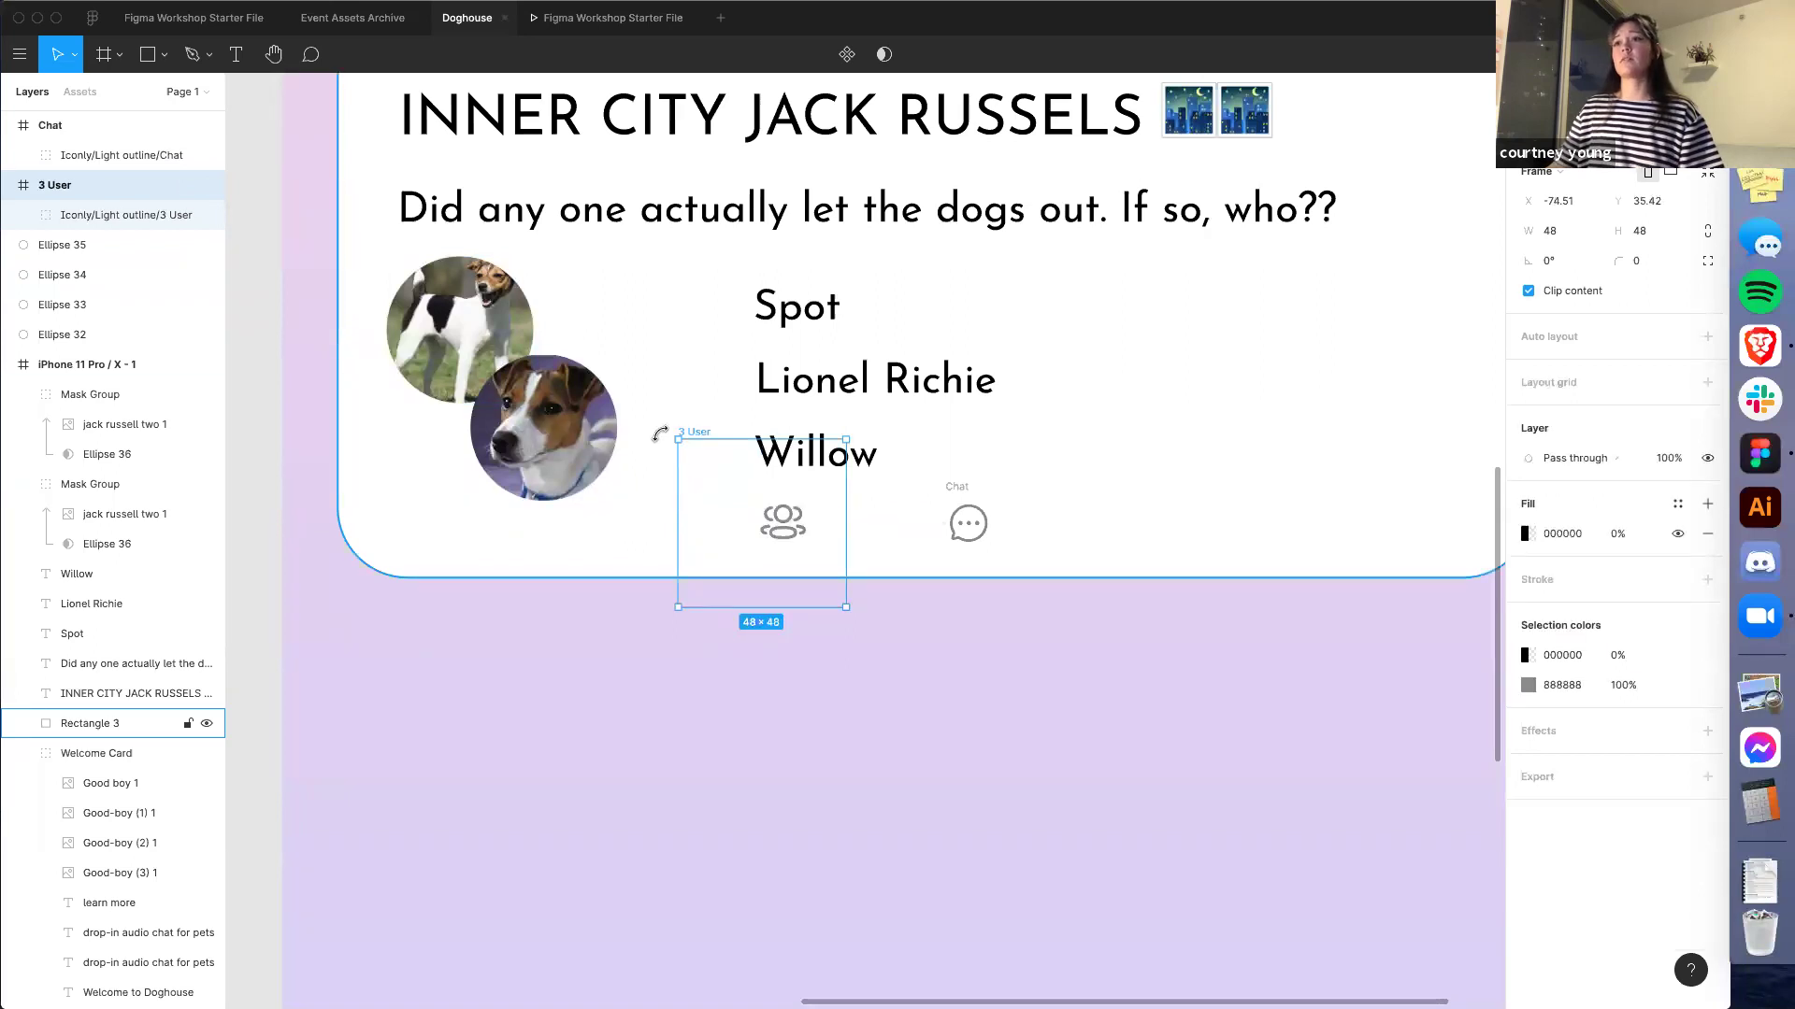
# Move the 3 User icon group out of its 48 × 48 frame and delete the empty frame
pyautogui.click(94, 218)
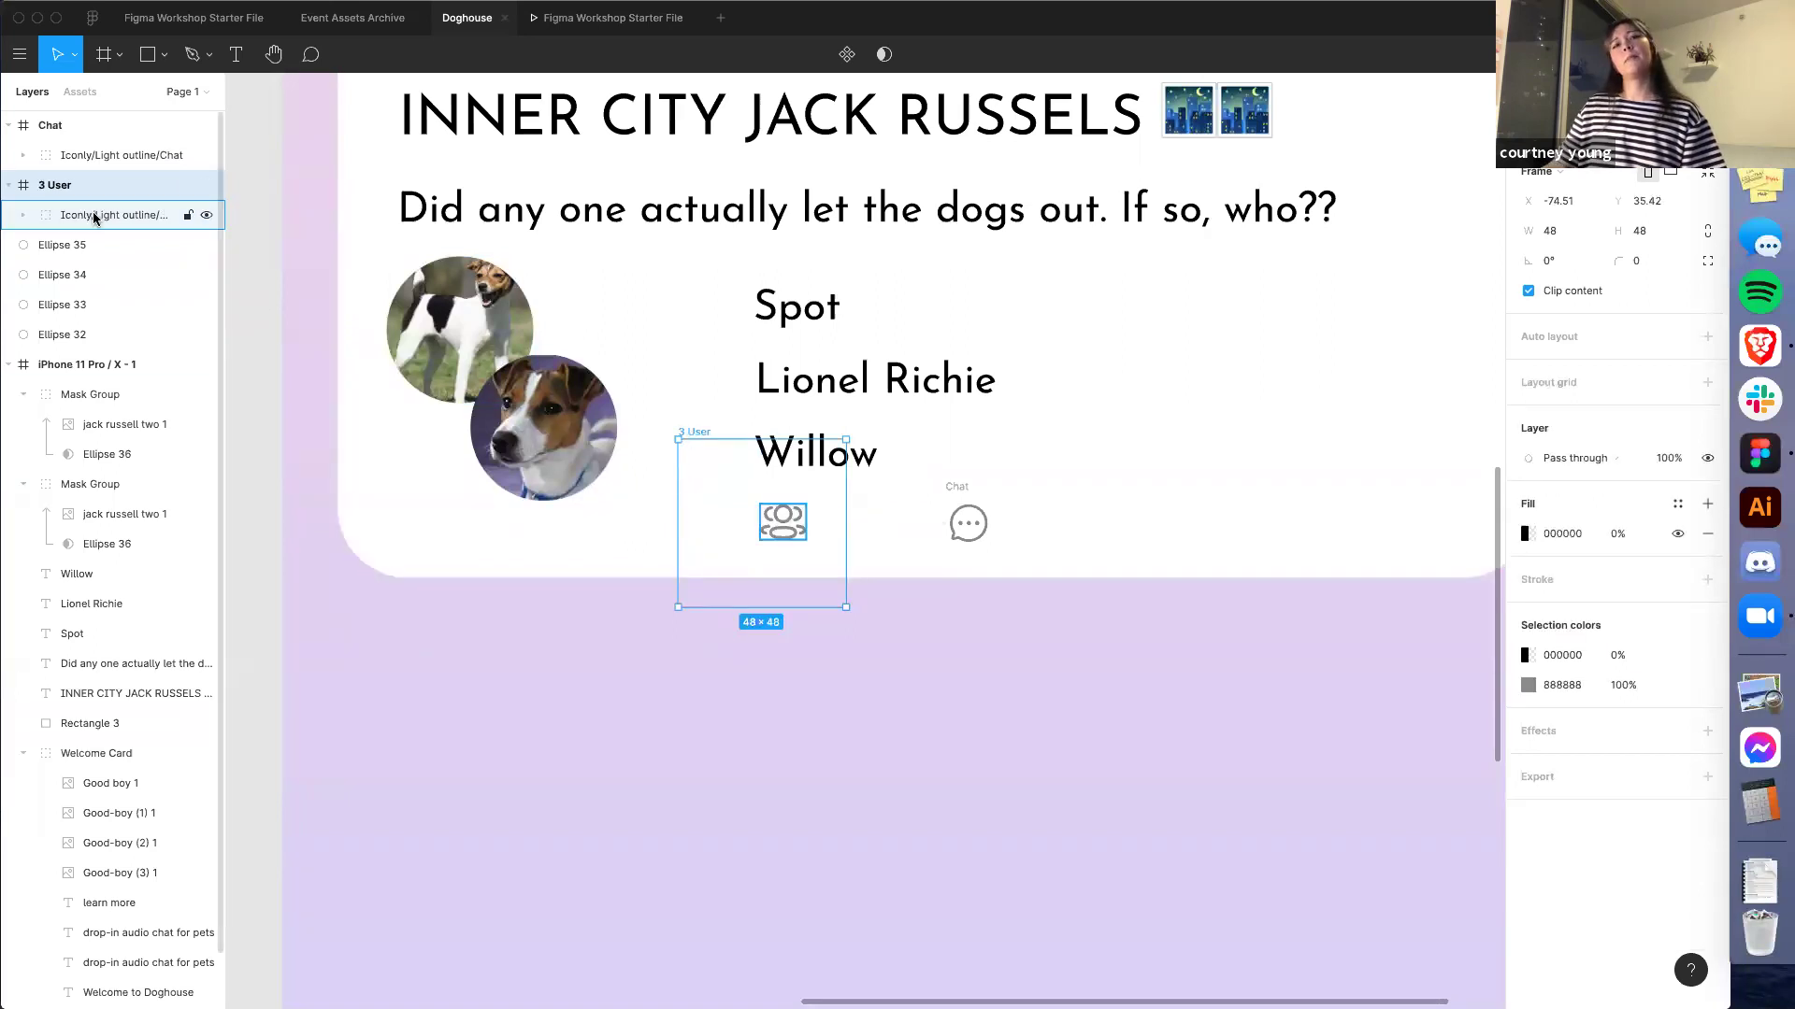
pyautogui.moveTo(98, 197); pyautogui.dragTo(38, 183)
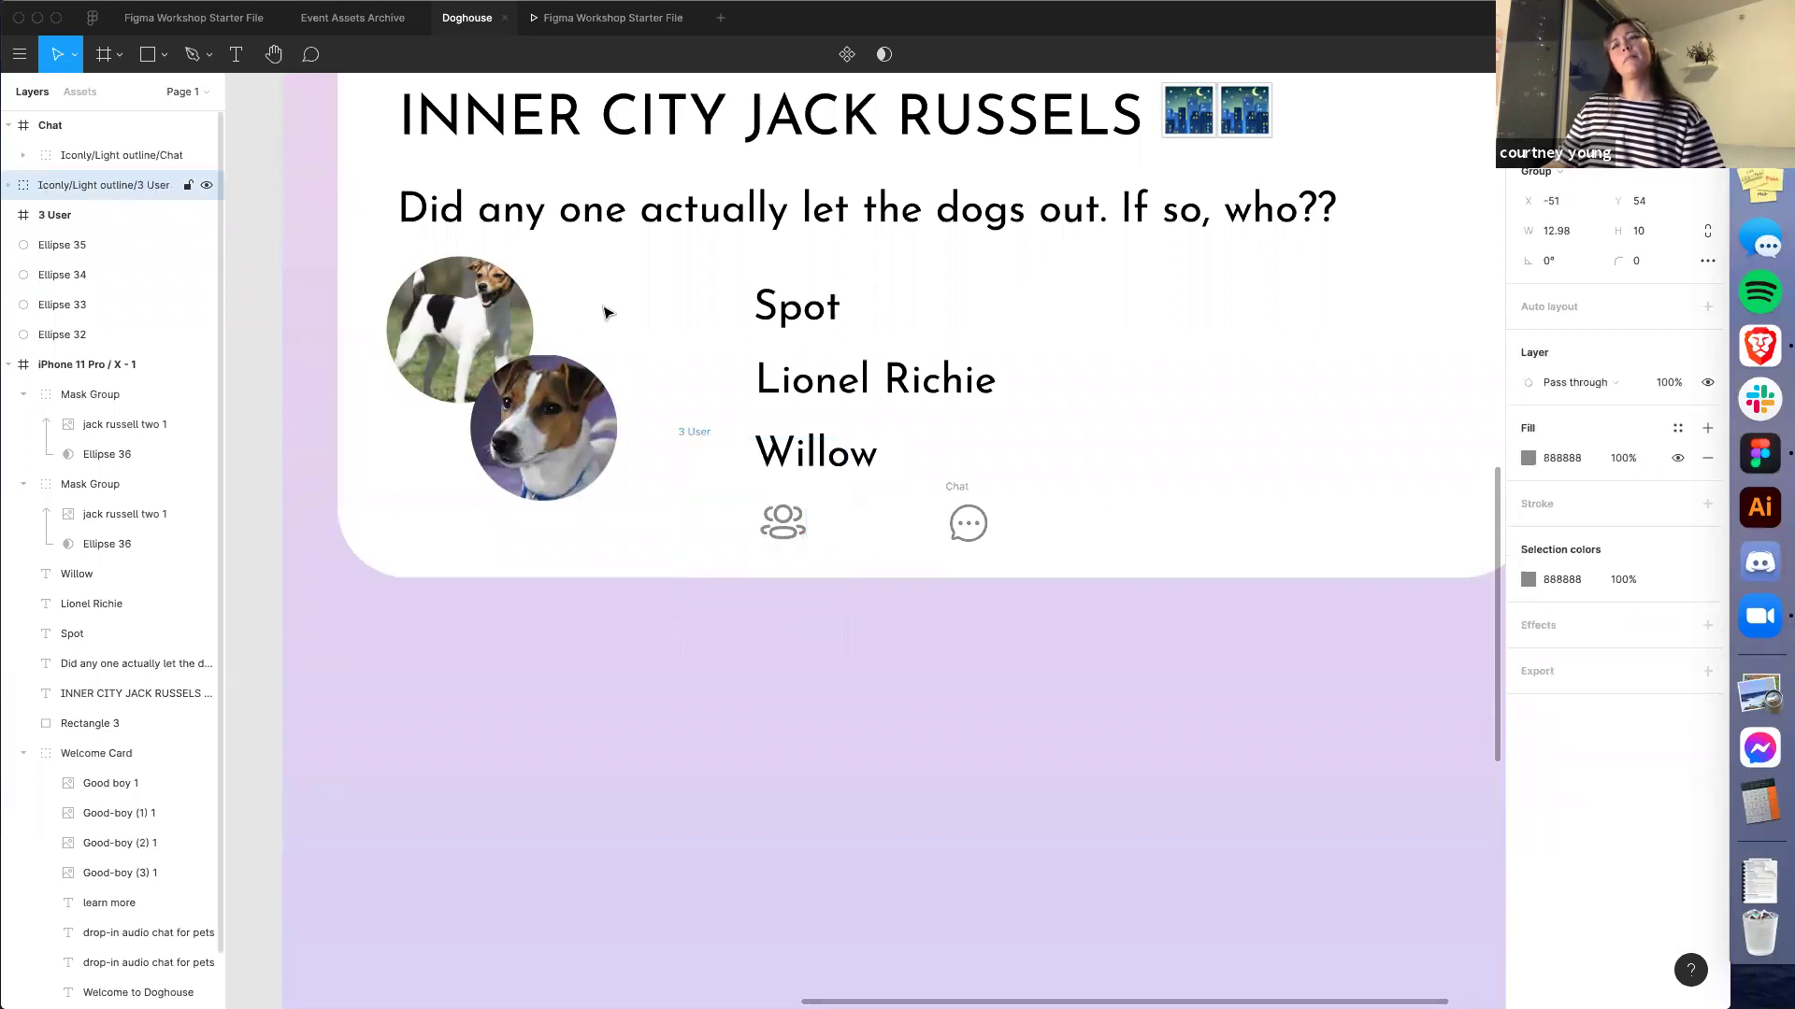
pyautogui.click(698, 436)
pyautogui.press('Delete')
# Move the Chat icon frame into the iPhone 11 Pro / X - 1 frame, above its mask groups
pyautogui.click(968, 494)
pyautogui.click(939, 533)
pyautogui.click(957, 490)
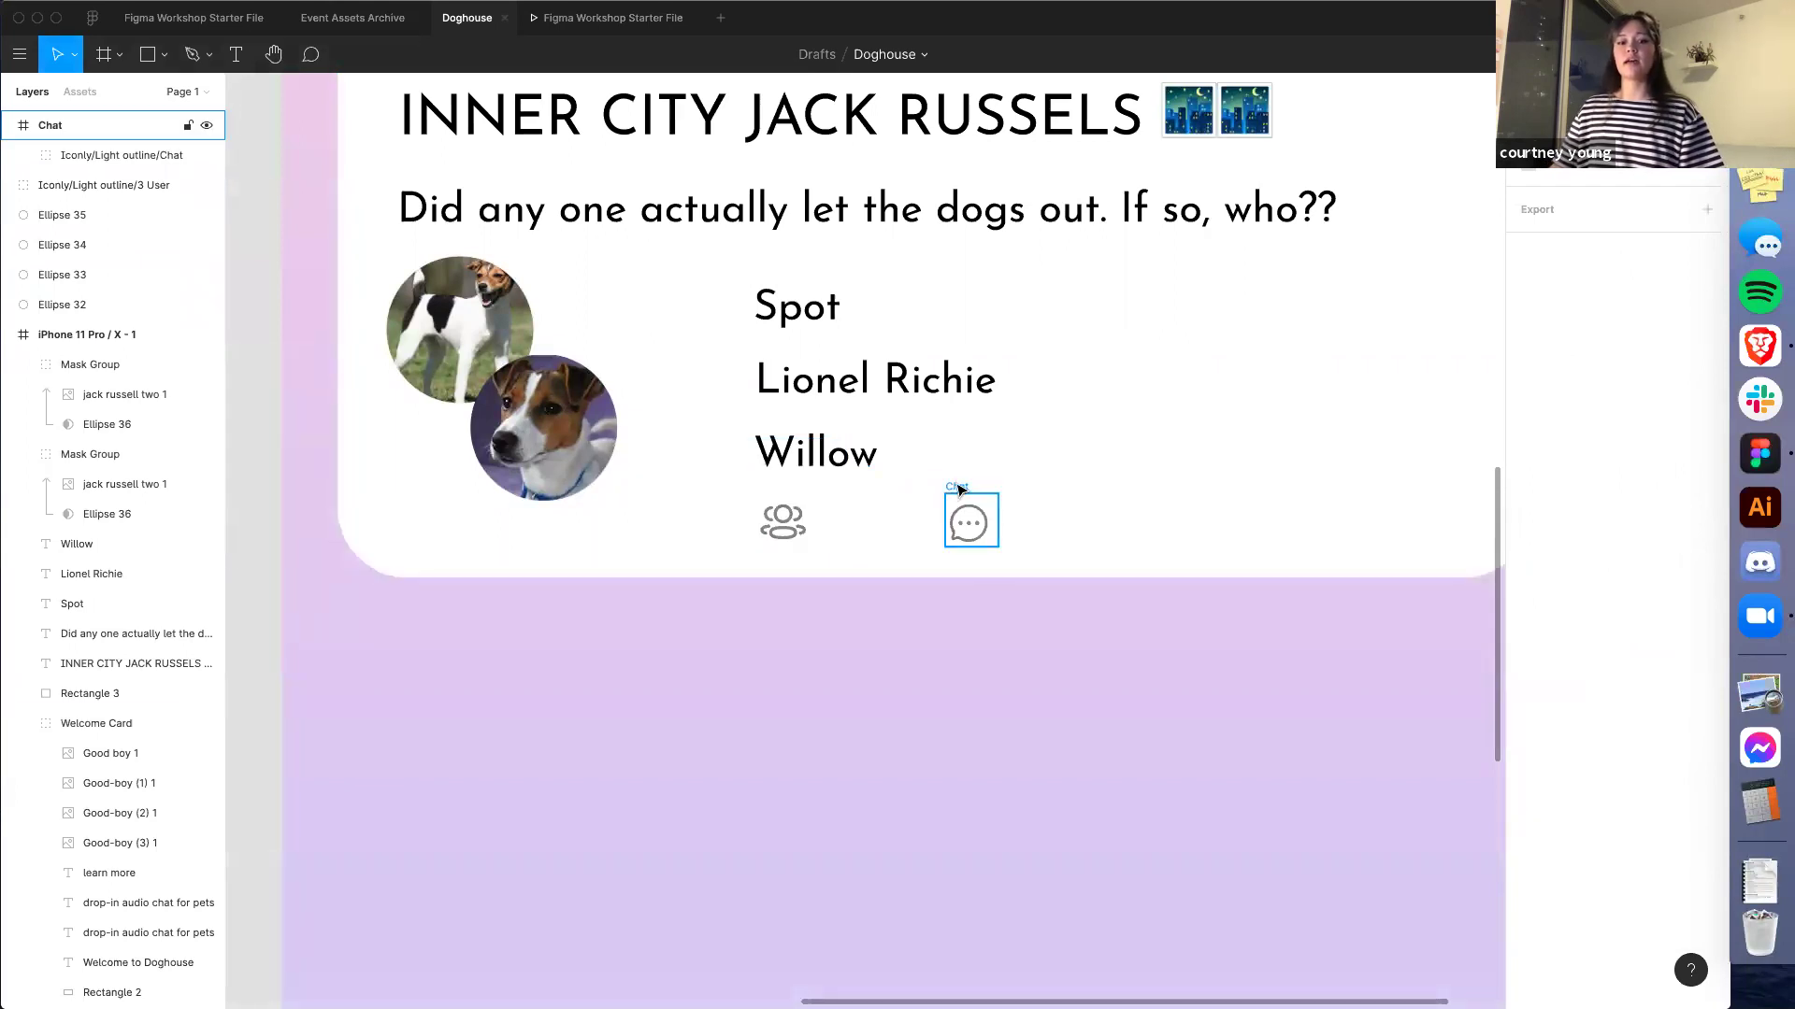
pyautogui.doubleClick(960, 490)
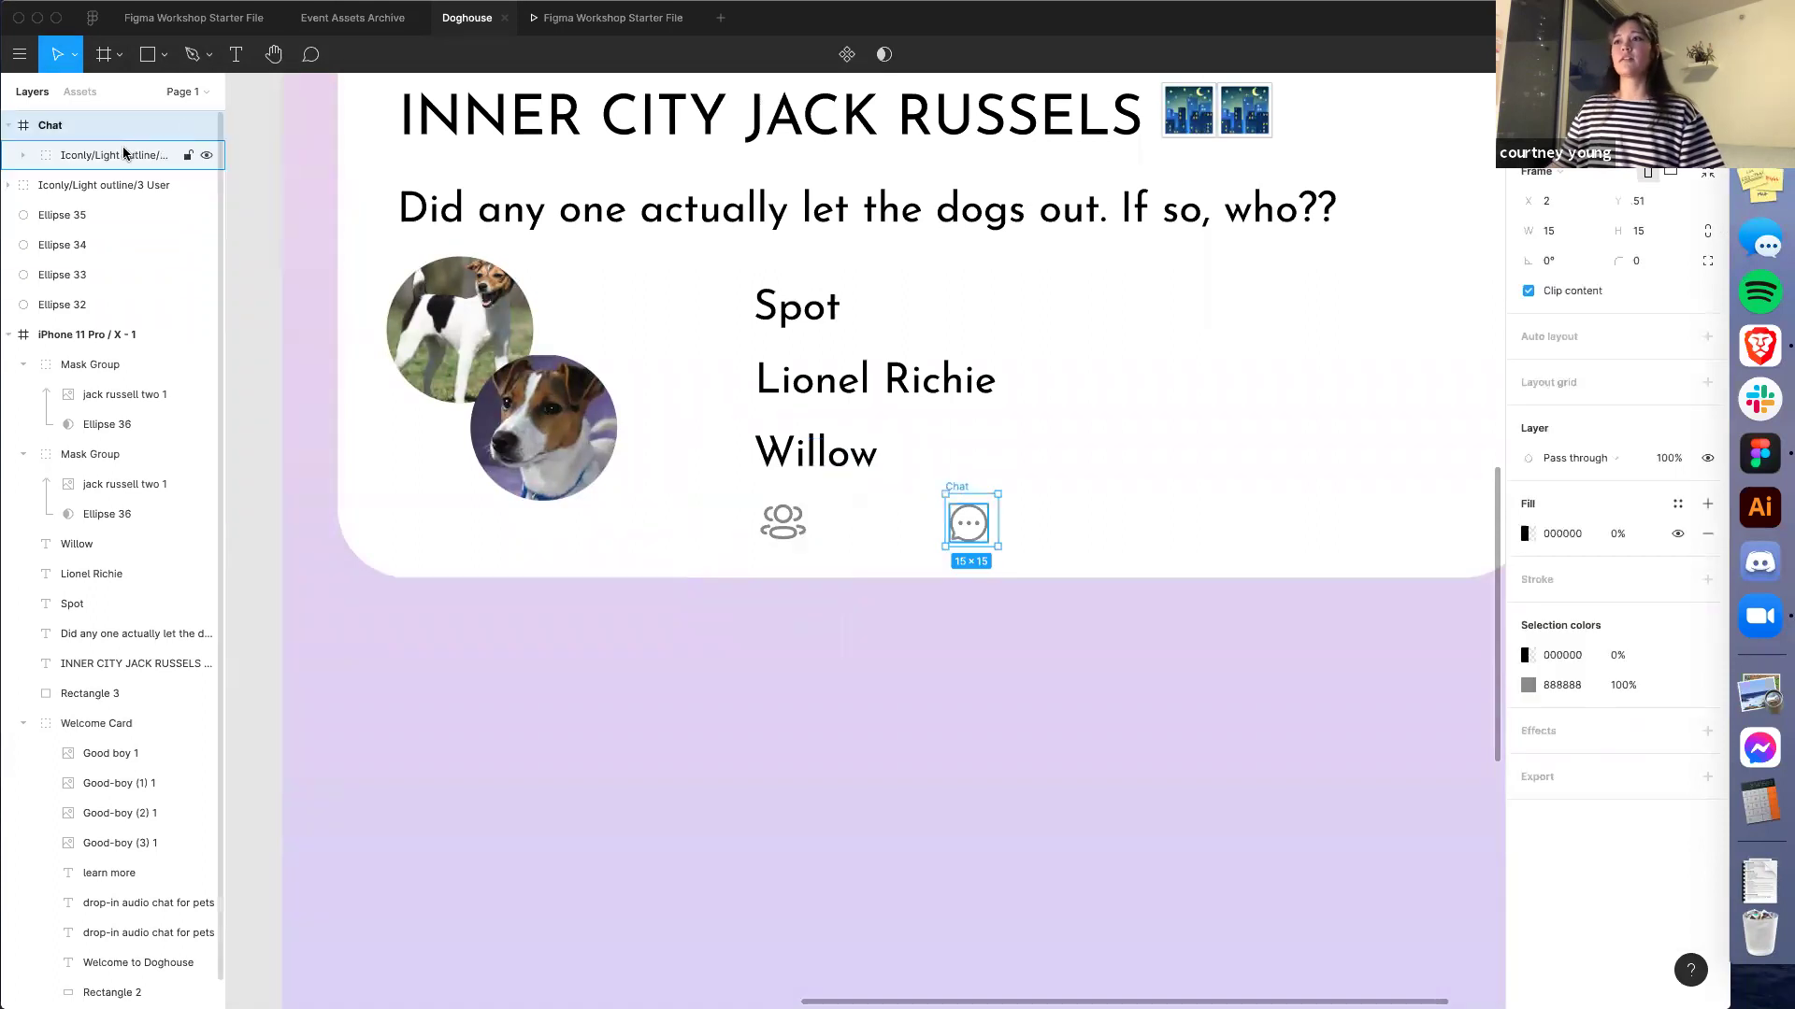
pyautogui.scroll(-5, 768, 318)
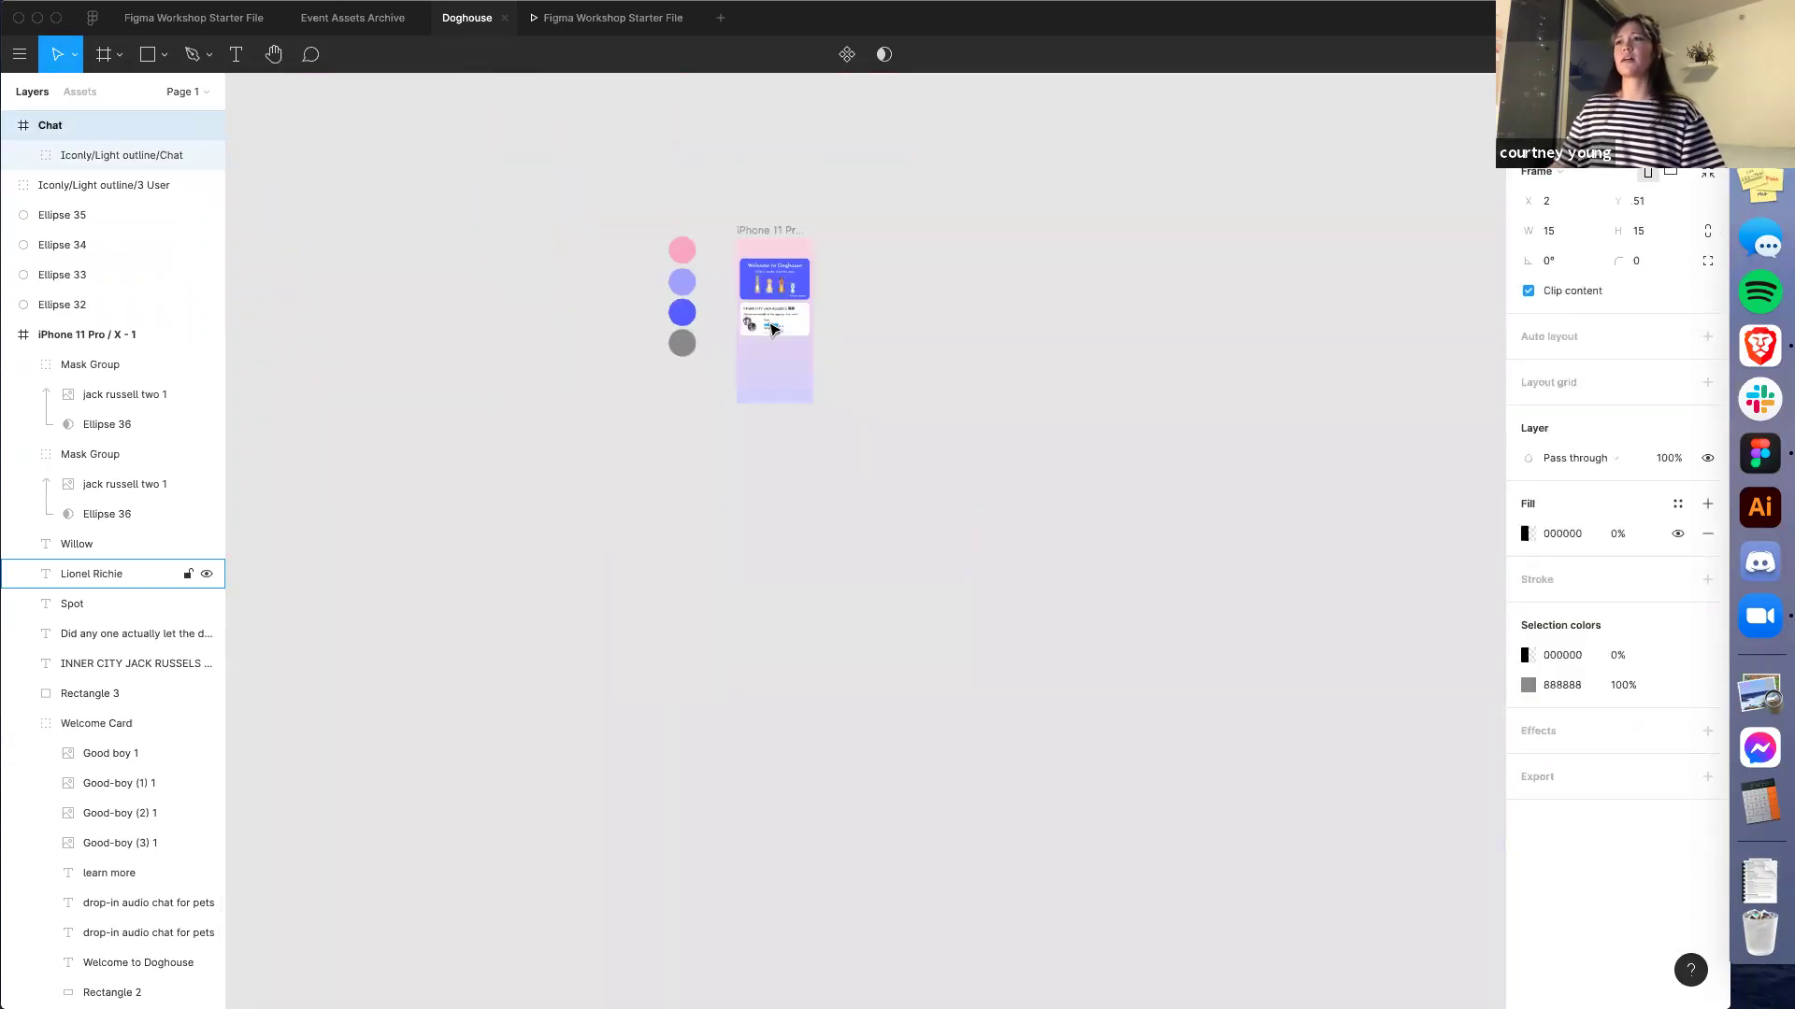
pyautogui.scroll(5, 772, 331)
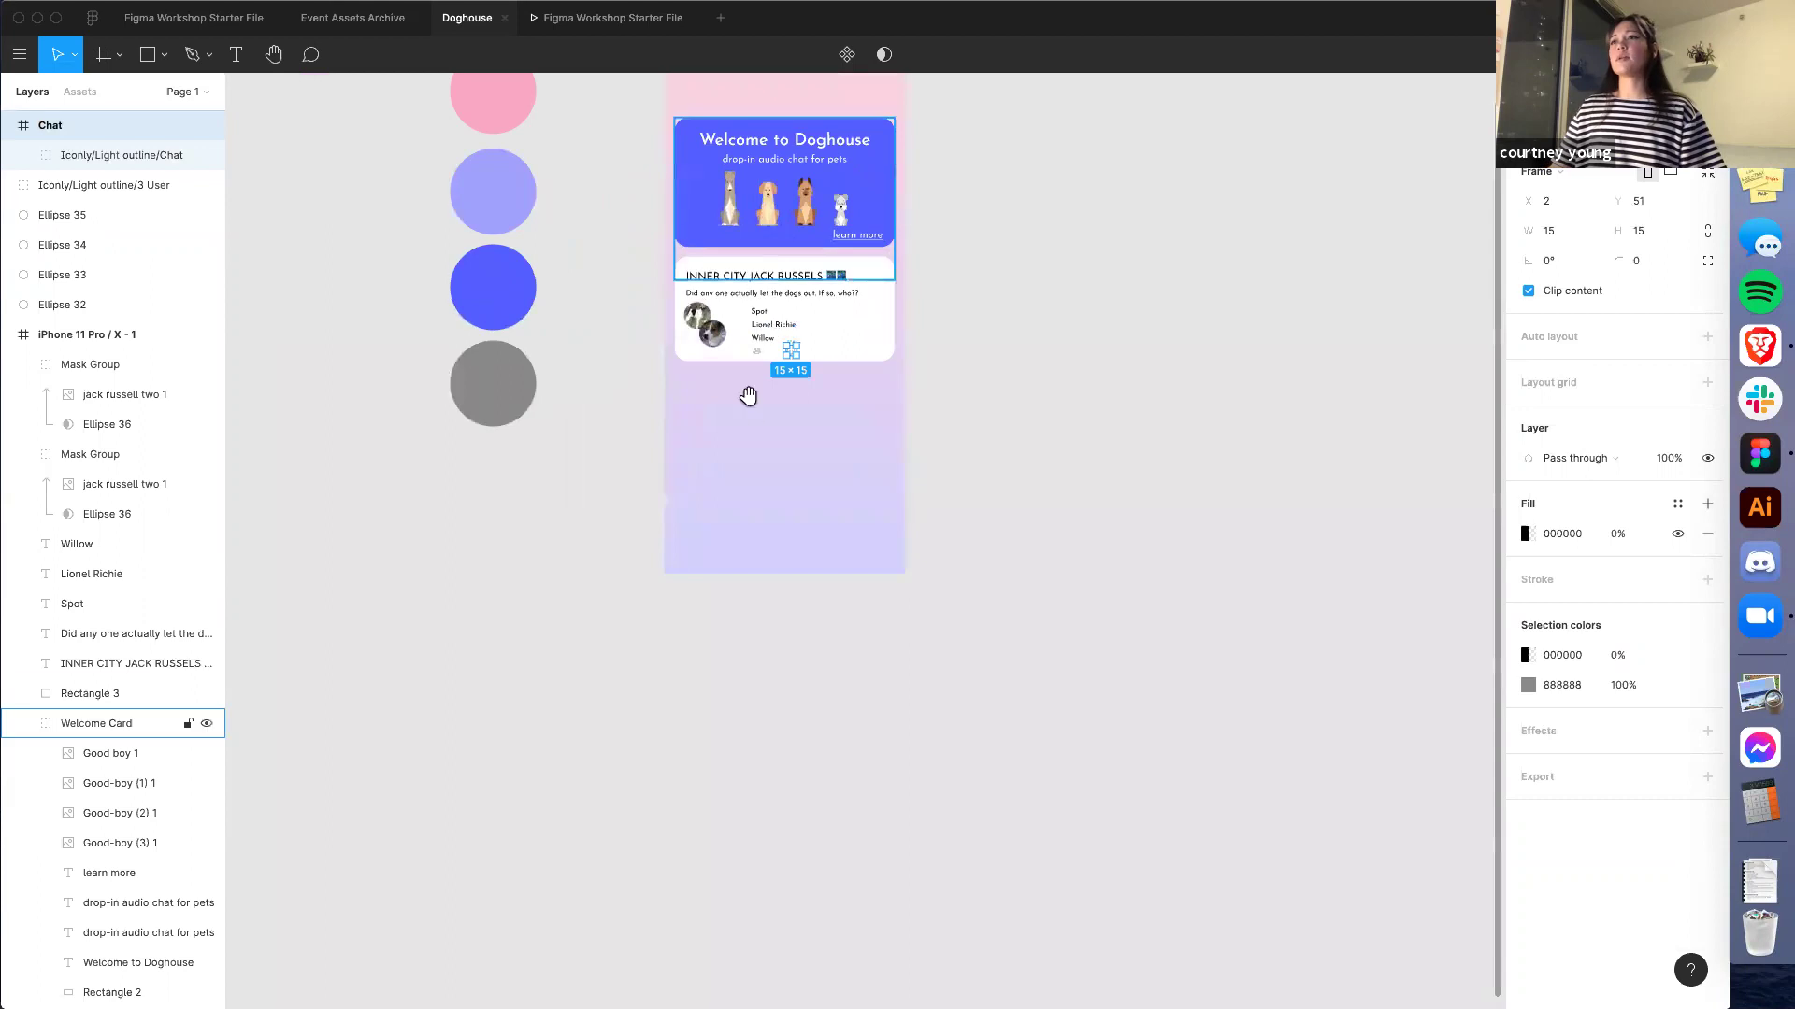
pyautogui.scroll(3, 741, 439)
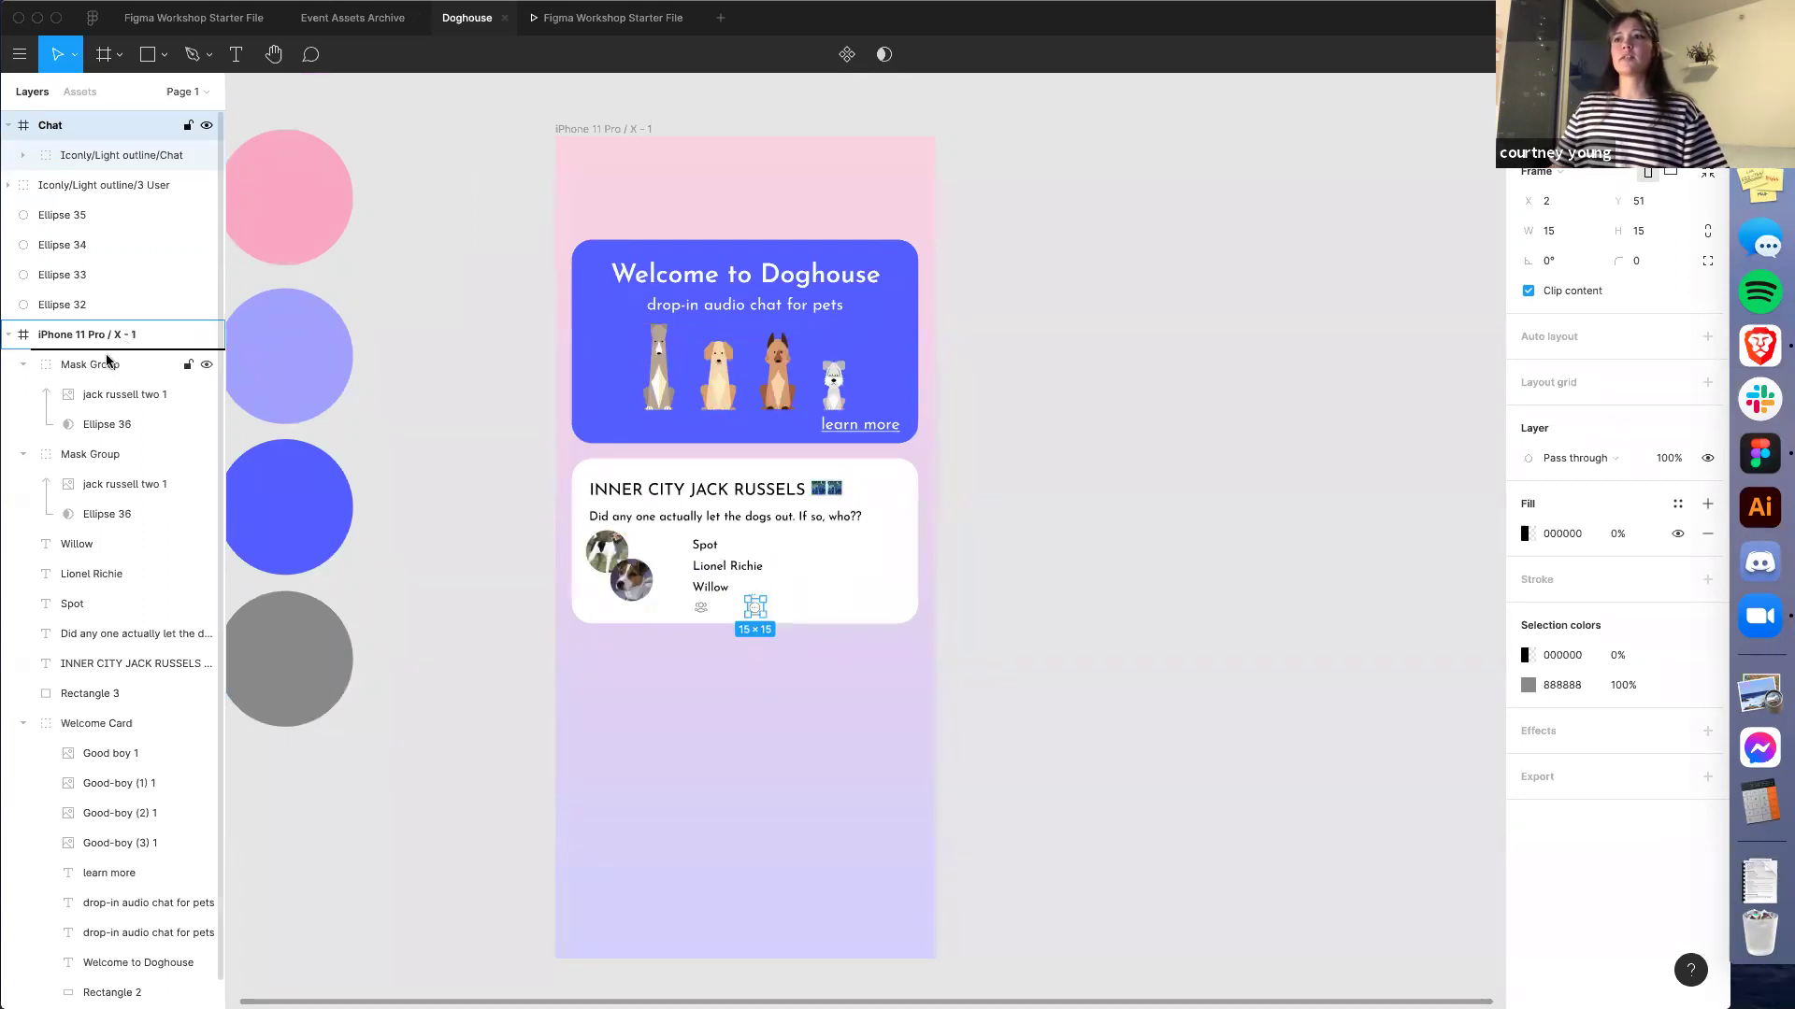
pyautogui.moveTo(107, 360); pyautogui.dragTo(106, 354)
# Duplicate the "Willow" text, place the copy beside the 3 User icon, and change it to "24"
pyautogui.scroll(5, 710, 636)
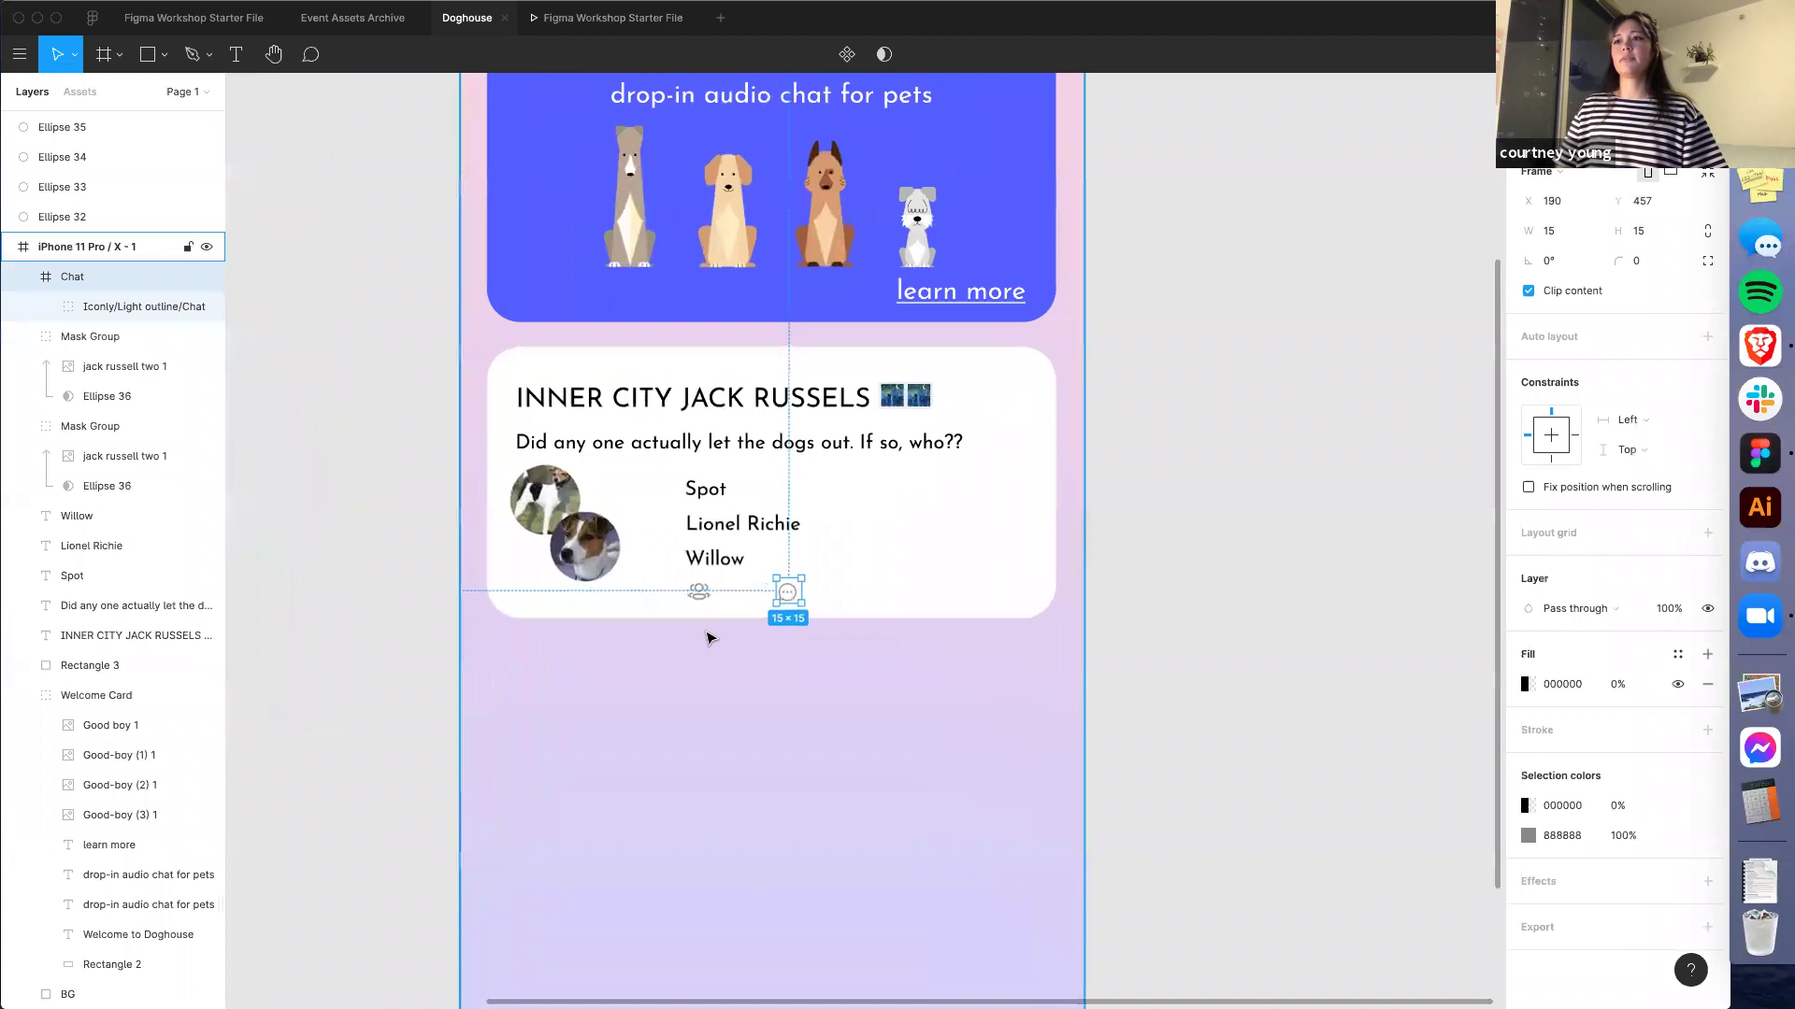
pyautogui.scroll(5, 709, 633)
pyautogui.scroll(-2, 729, 598)
pyautogui.click(518, 205)
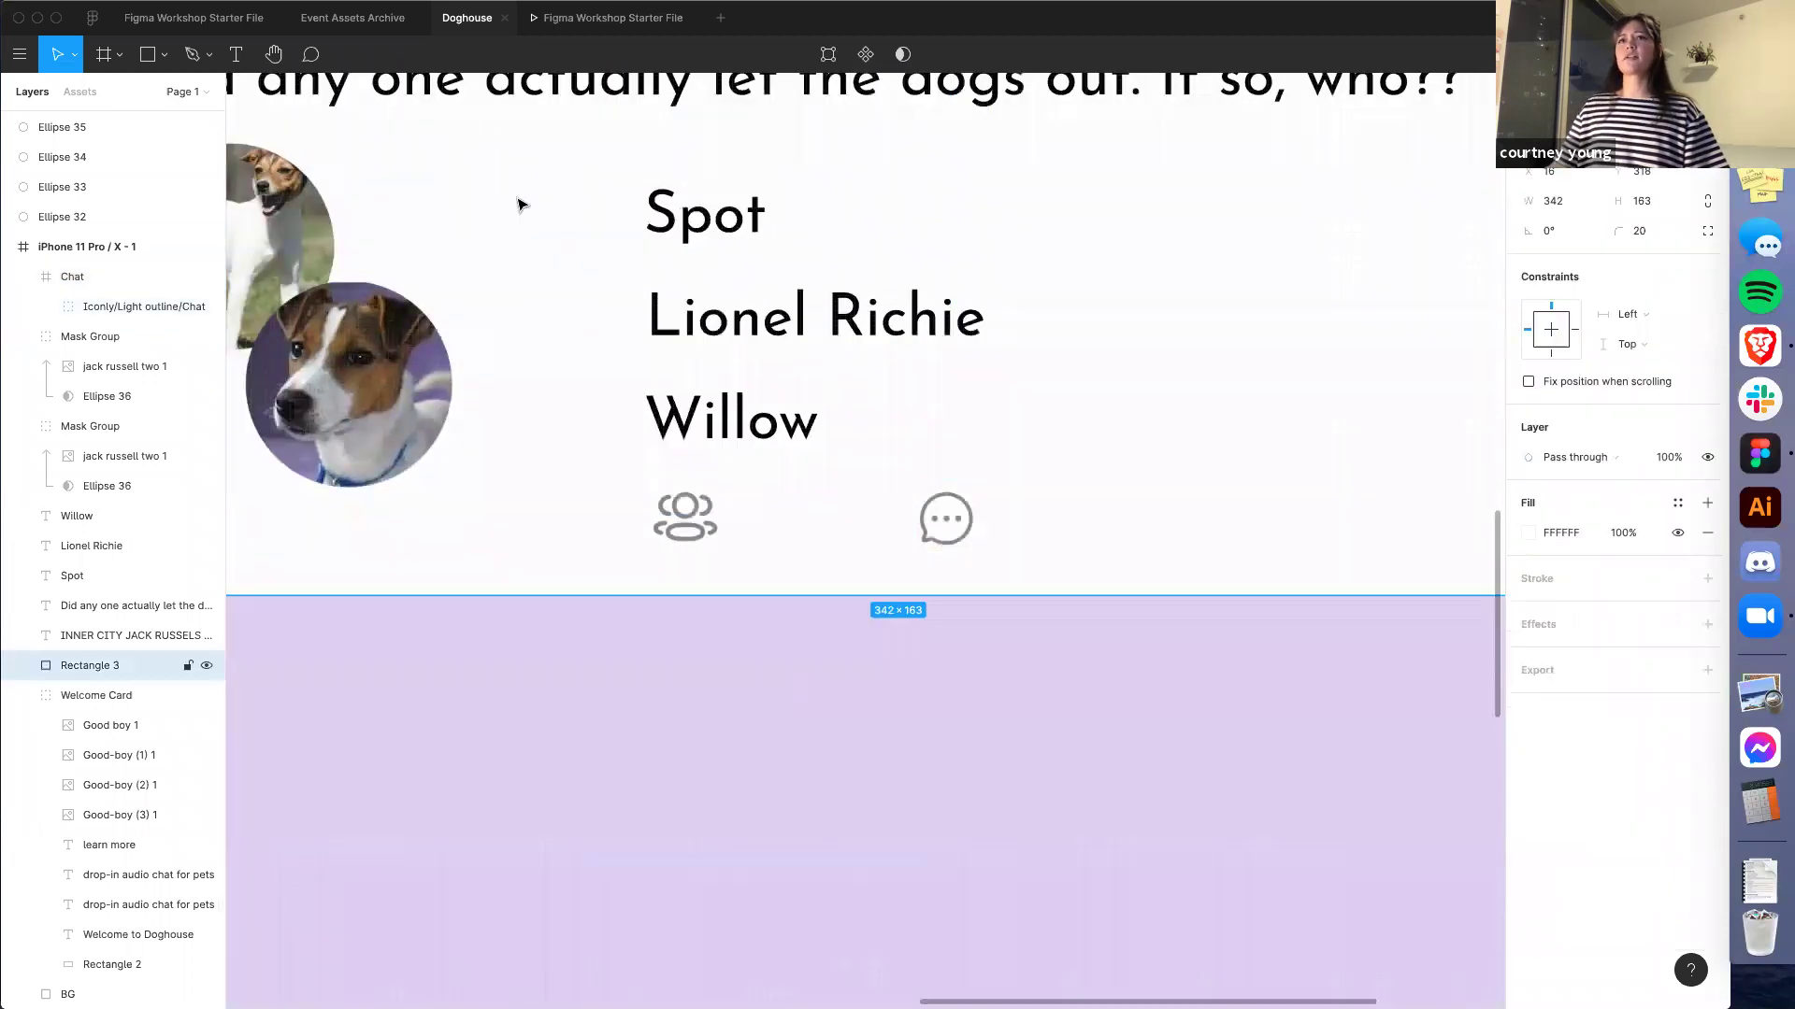
pyautogui.click(707, 416)
pyautogui.press('super+d')
pyautogui.moveTo(708, 416); pyautogui.dragTo(530, 520)
pyautogui.doubleClick(530, 519)
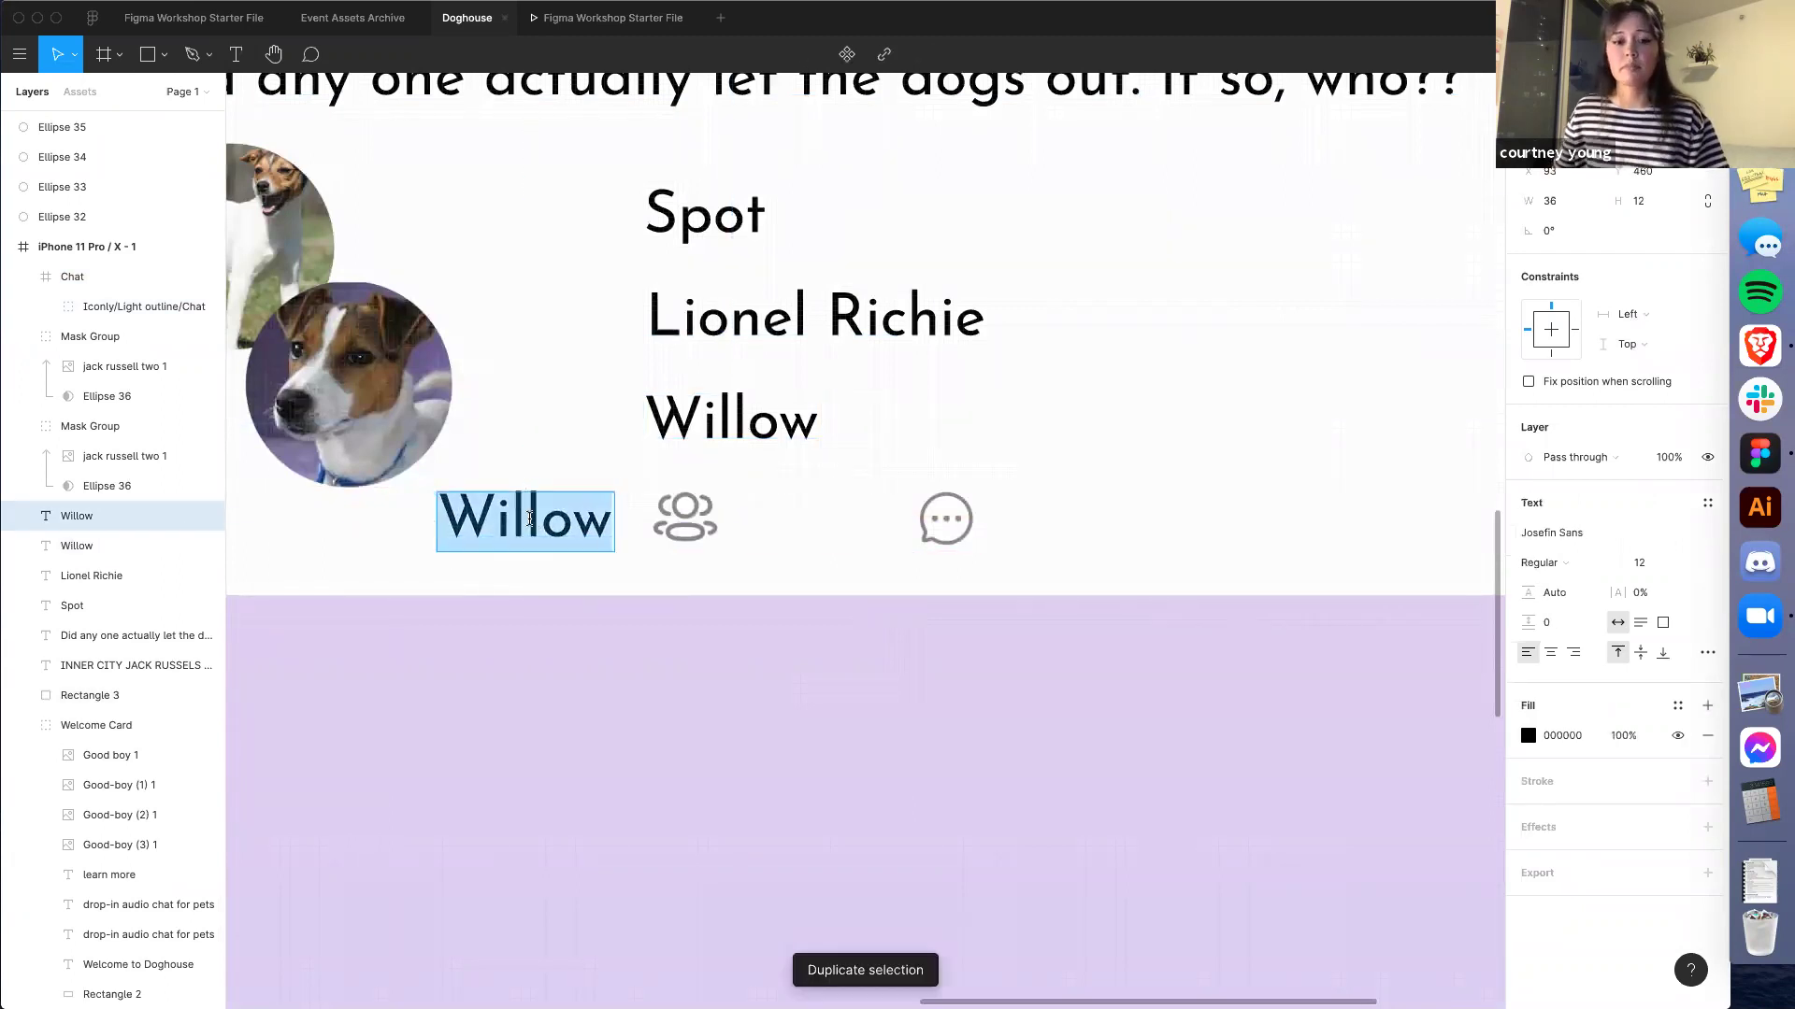
pyautogui.write('24')
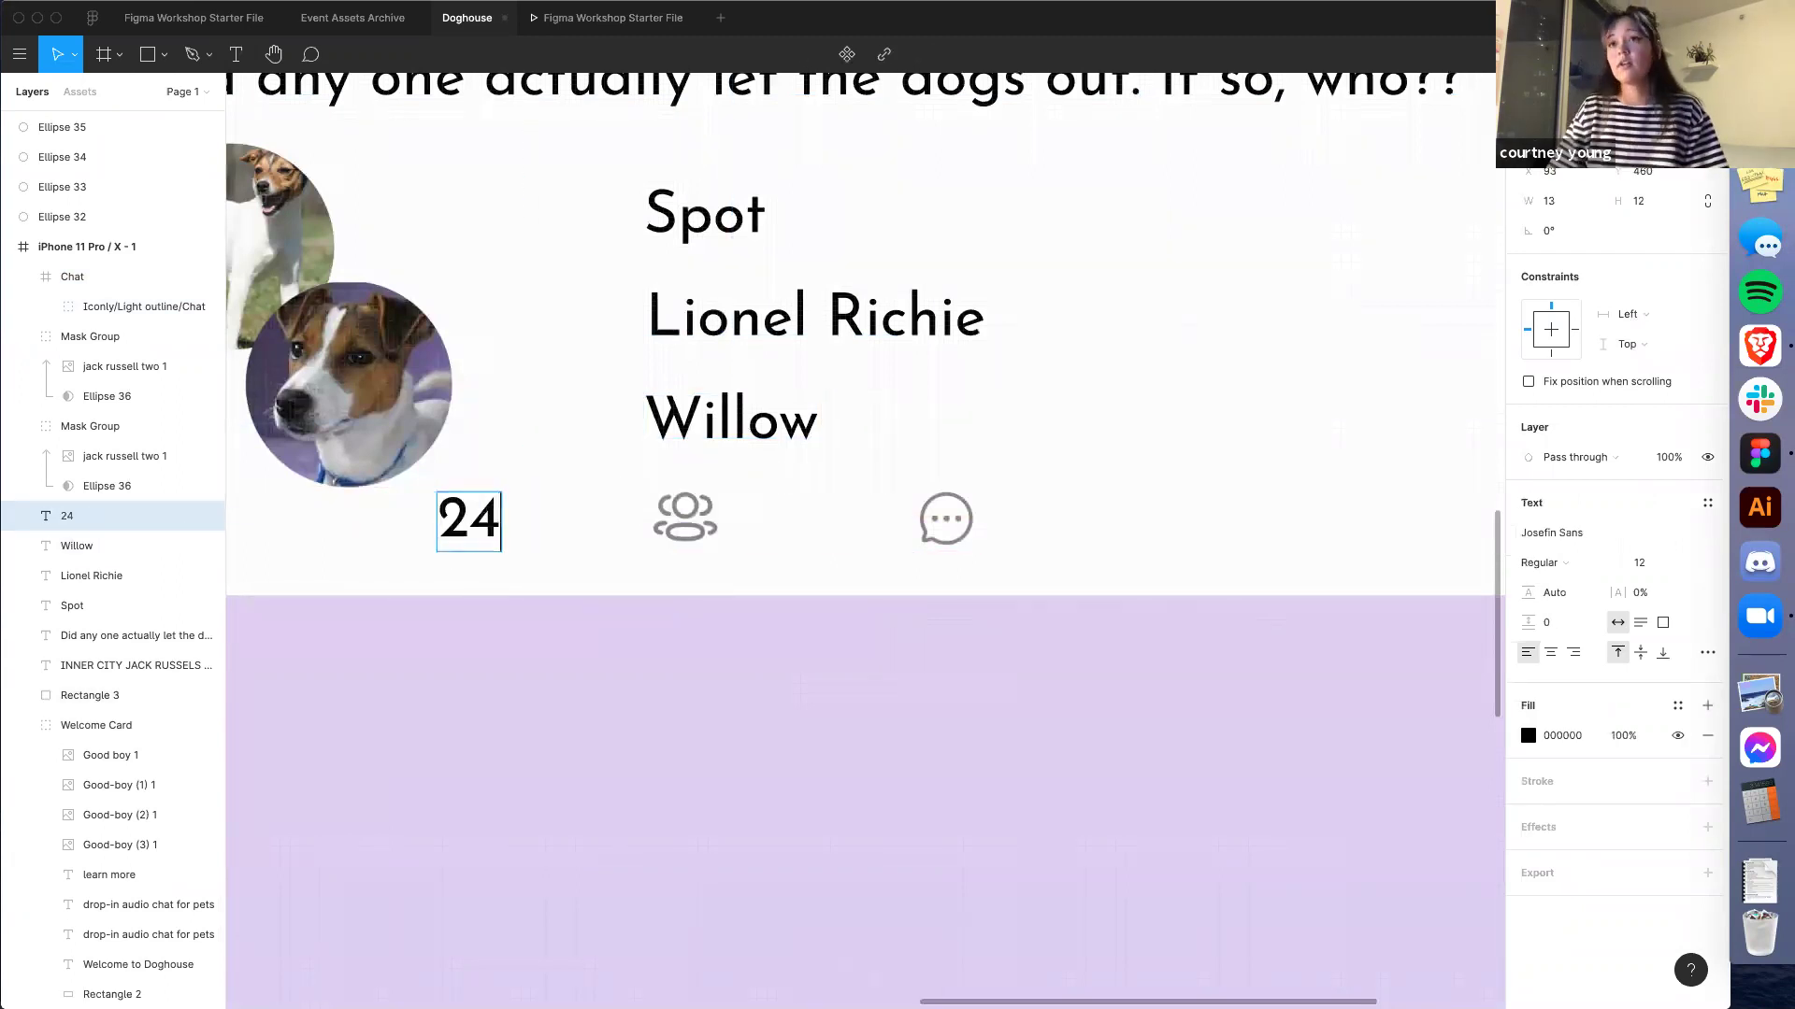
pyautogui.press('Escape')
# Align "24" with the left edge of the names and place the 3 User icon directly after it
pyautogui.moveTo(486, 535); pyautogui.dragTo(658, 526)
pyautogui.keyDown('shift'); pyautogui.click(687, 528); pyautogui.keyUp('shift')
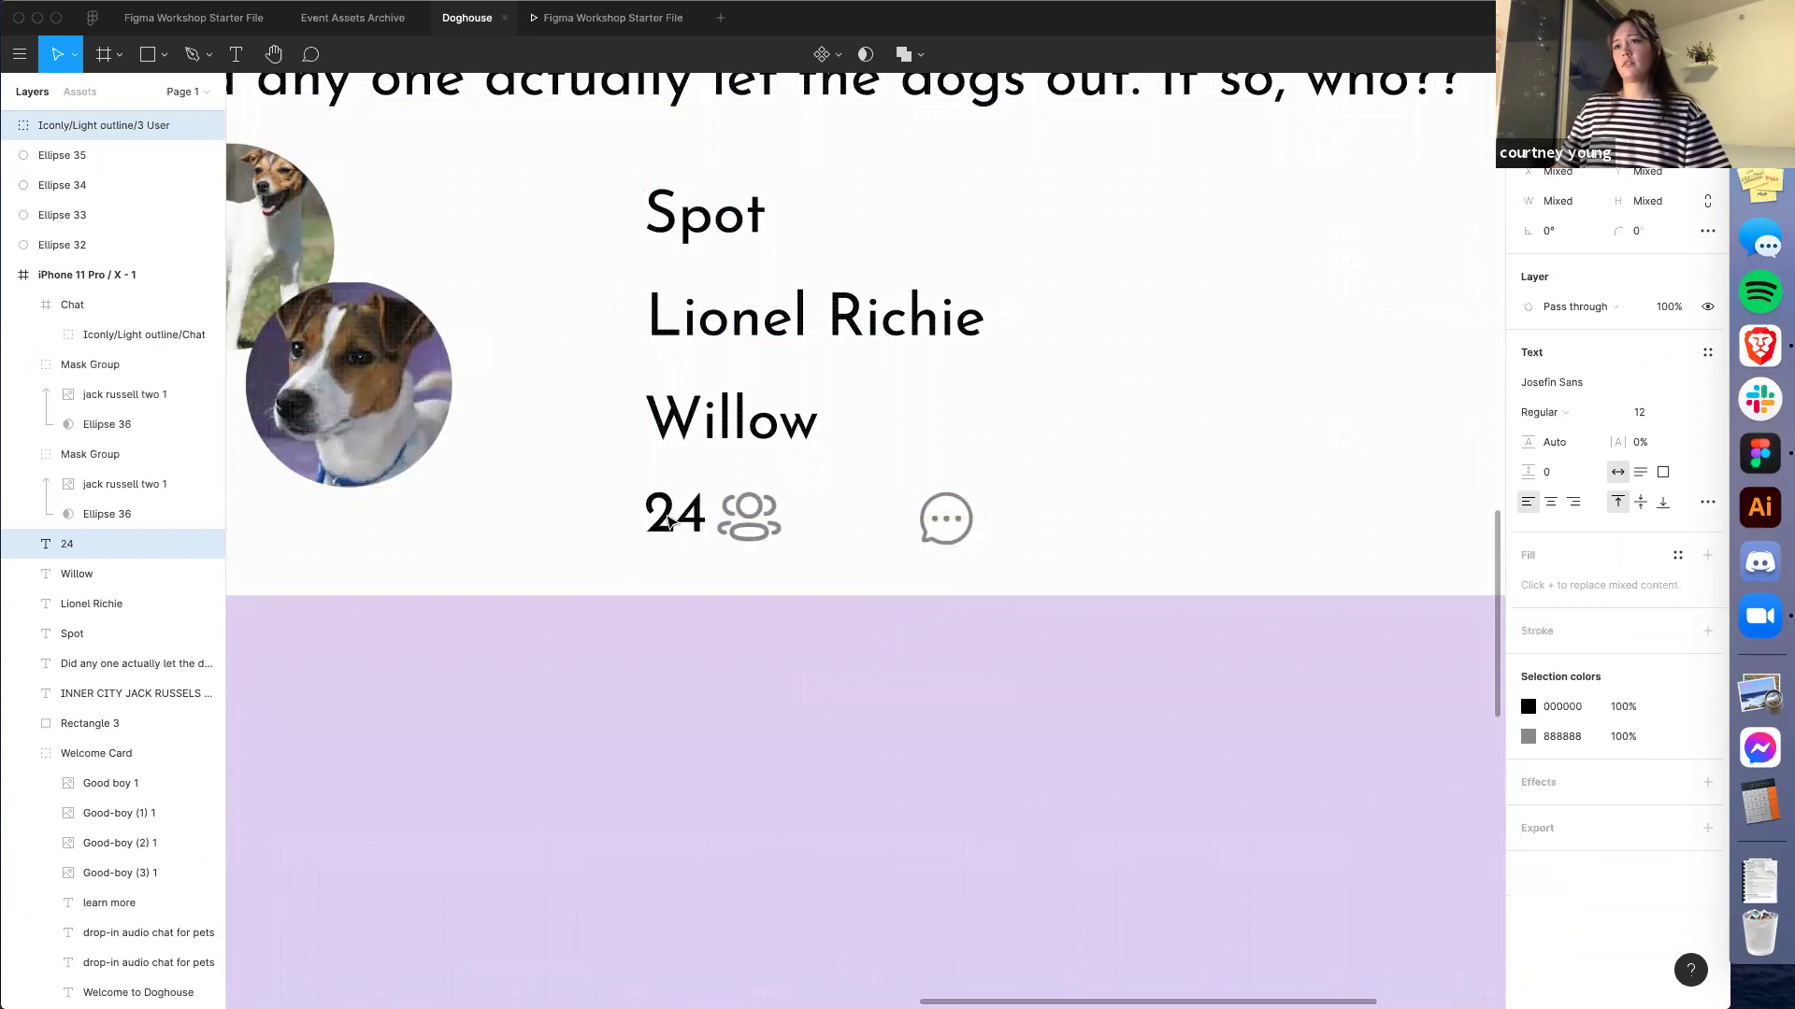
pyautogui.click(804, 528)
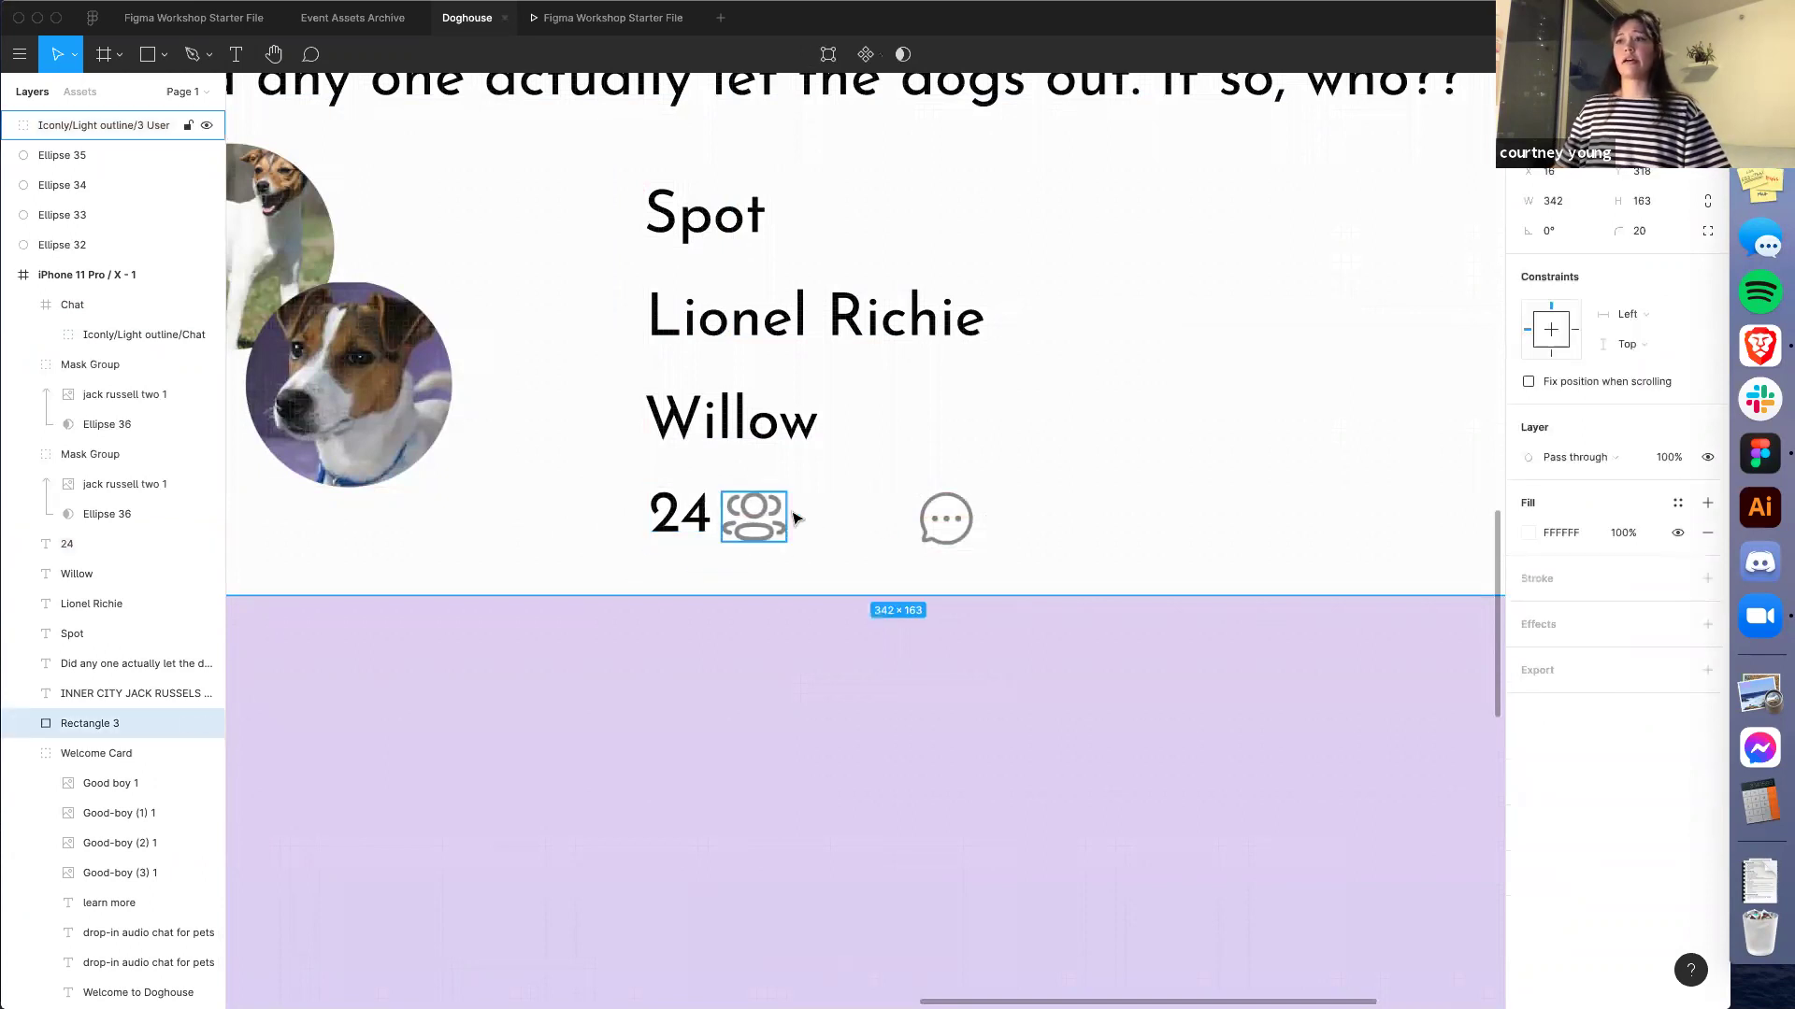
# Duplicate the "24" text, place the copy in front of the Chat icon, and change it to "5"
pyautogui.click(687, 522)
pyautogui.press('super+d')
pyautogui.moveTo(687, 522); pyautogui.dragTo(886, 520)
pyautogui.doubleClick(887, 519)
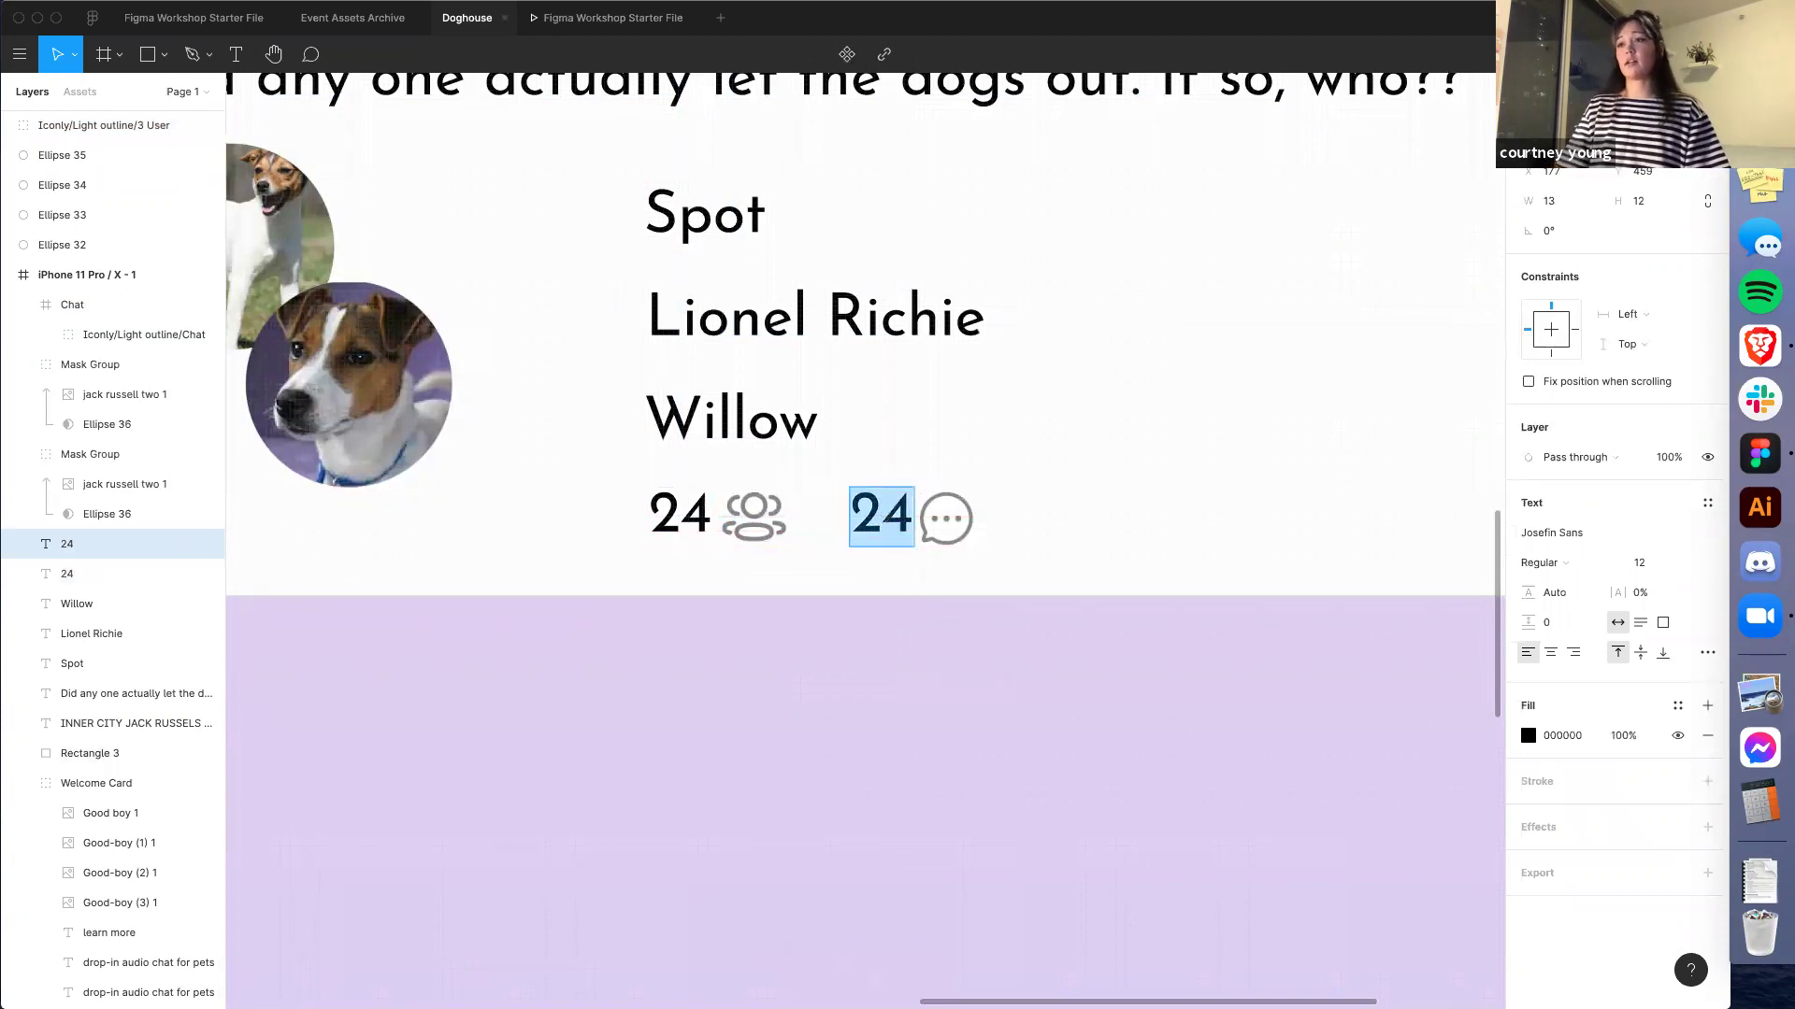
pyautogui.write('5')
pyautogui.press('Escape')
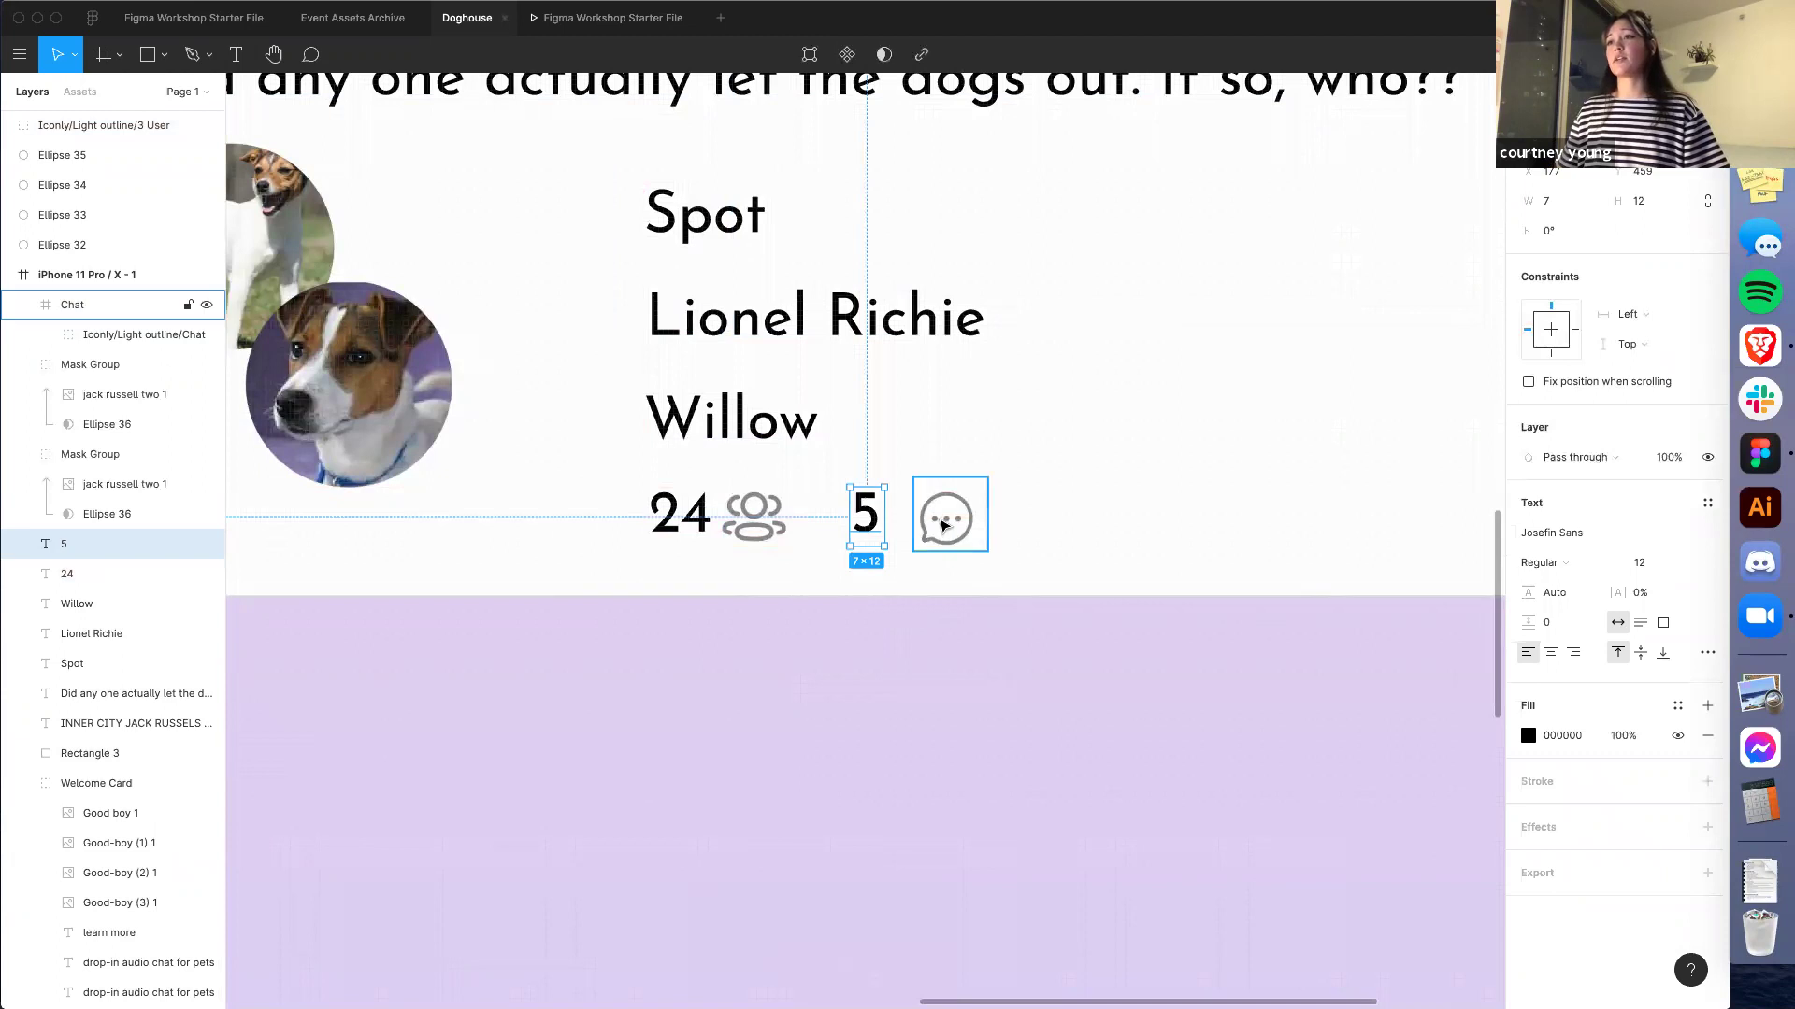
# Nudge the Chat icon right to X 195 and move the "5" close beside it, level with "24"
pyautogui.click(943, 525)
pyautogui.press('Right')
pyautogui.press('Right')
pyautogui.press('Right')
pyautogui.press('Right')
pyautogui.press('Right')
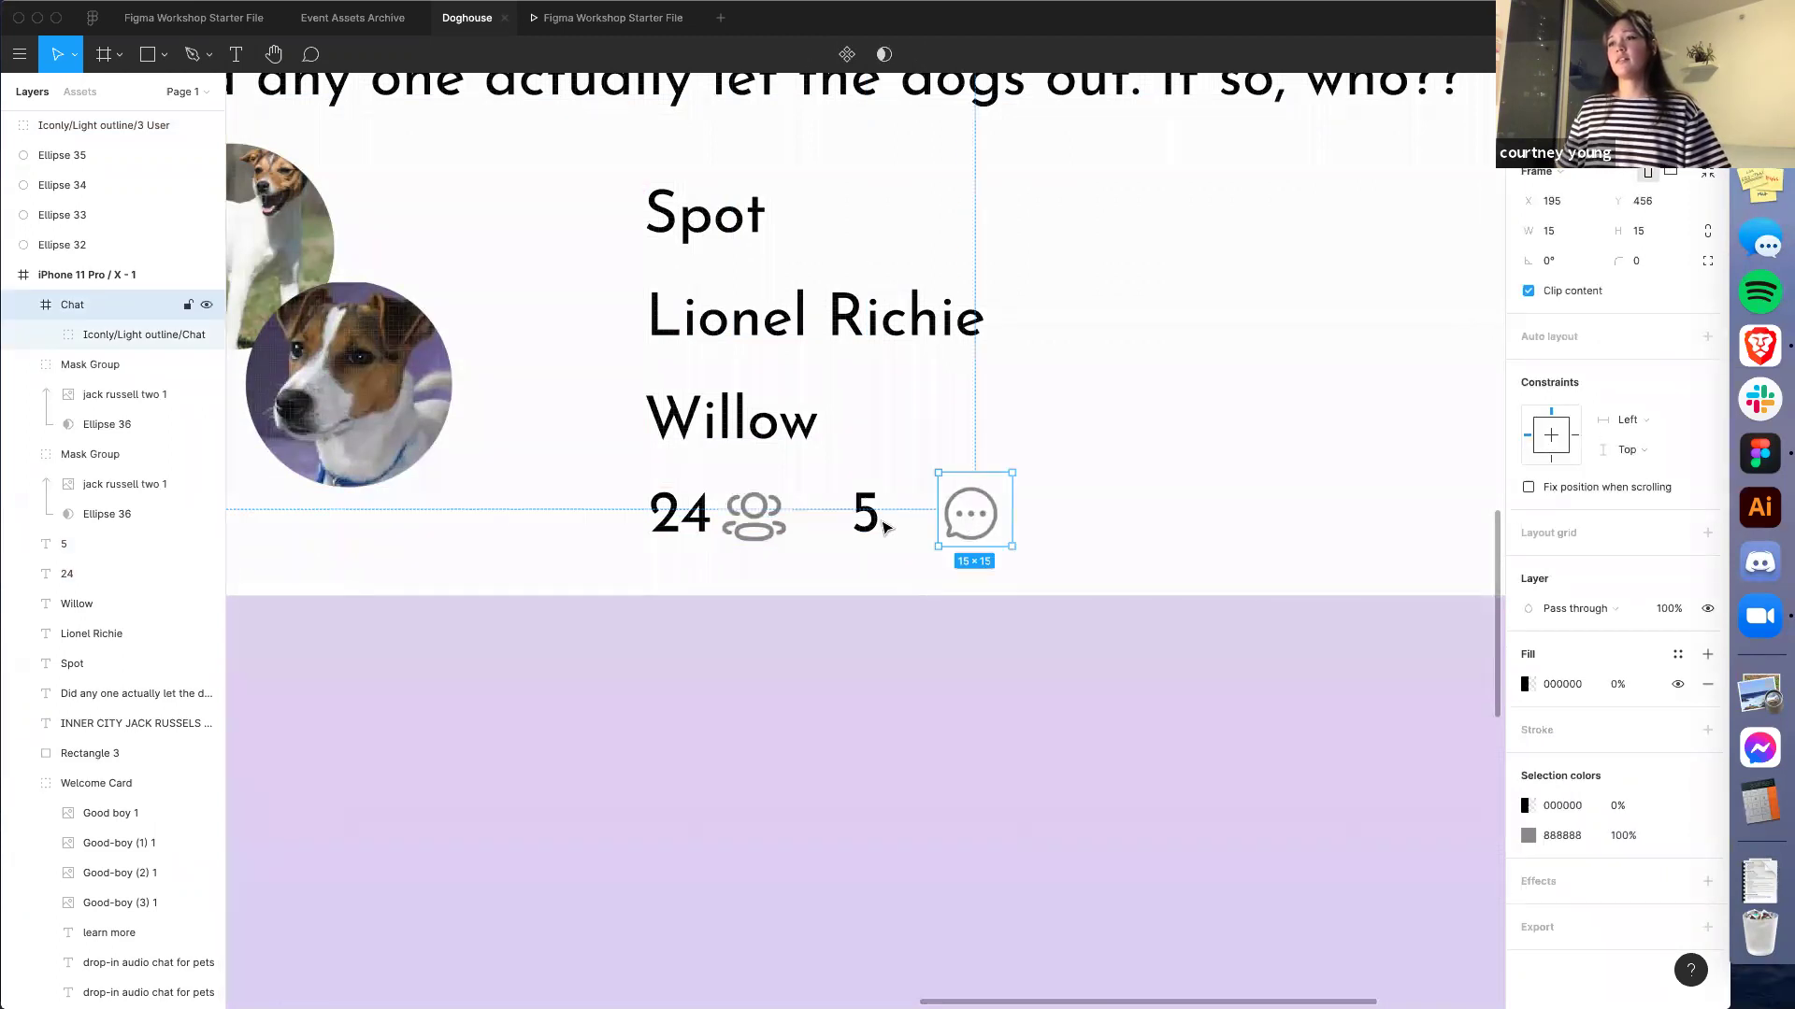
pyautogui.moveTo(867, 522); pyautogui.dragTo(916, 520)
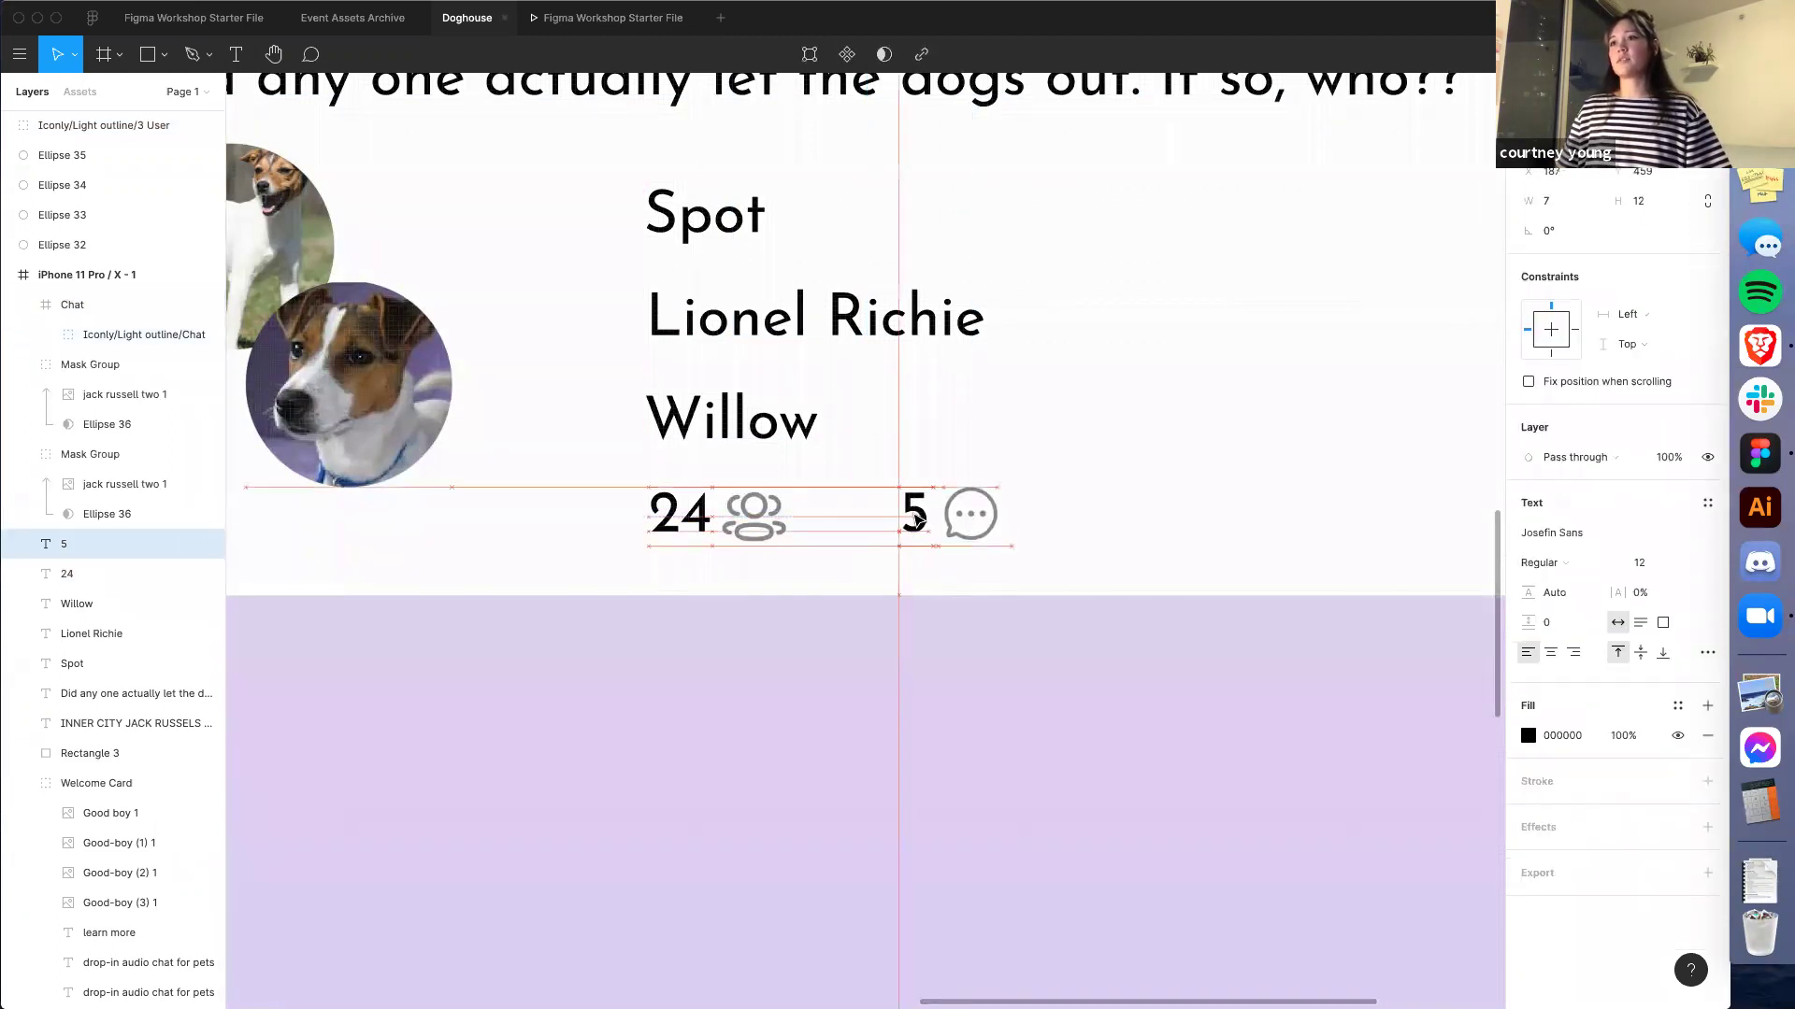
# Recolor the "24" and "5" counts to grey 888888, sampled from the grey palette circle
pyautogui.keyDown('shift'); pyautogui.click(679, 514); pyautogui.keyUp('shift')
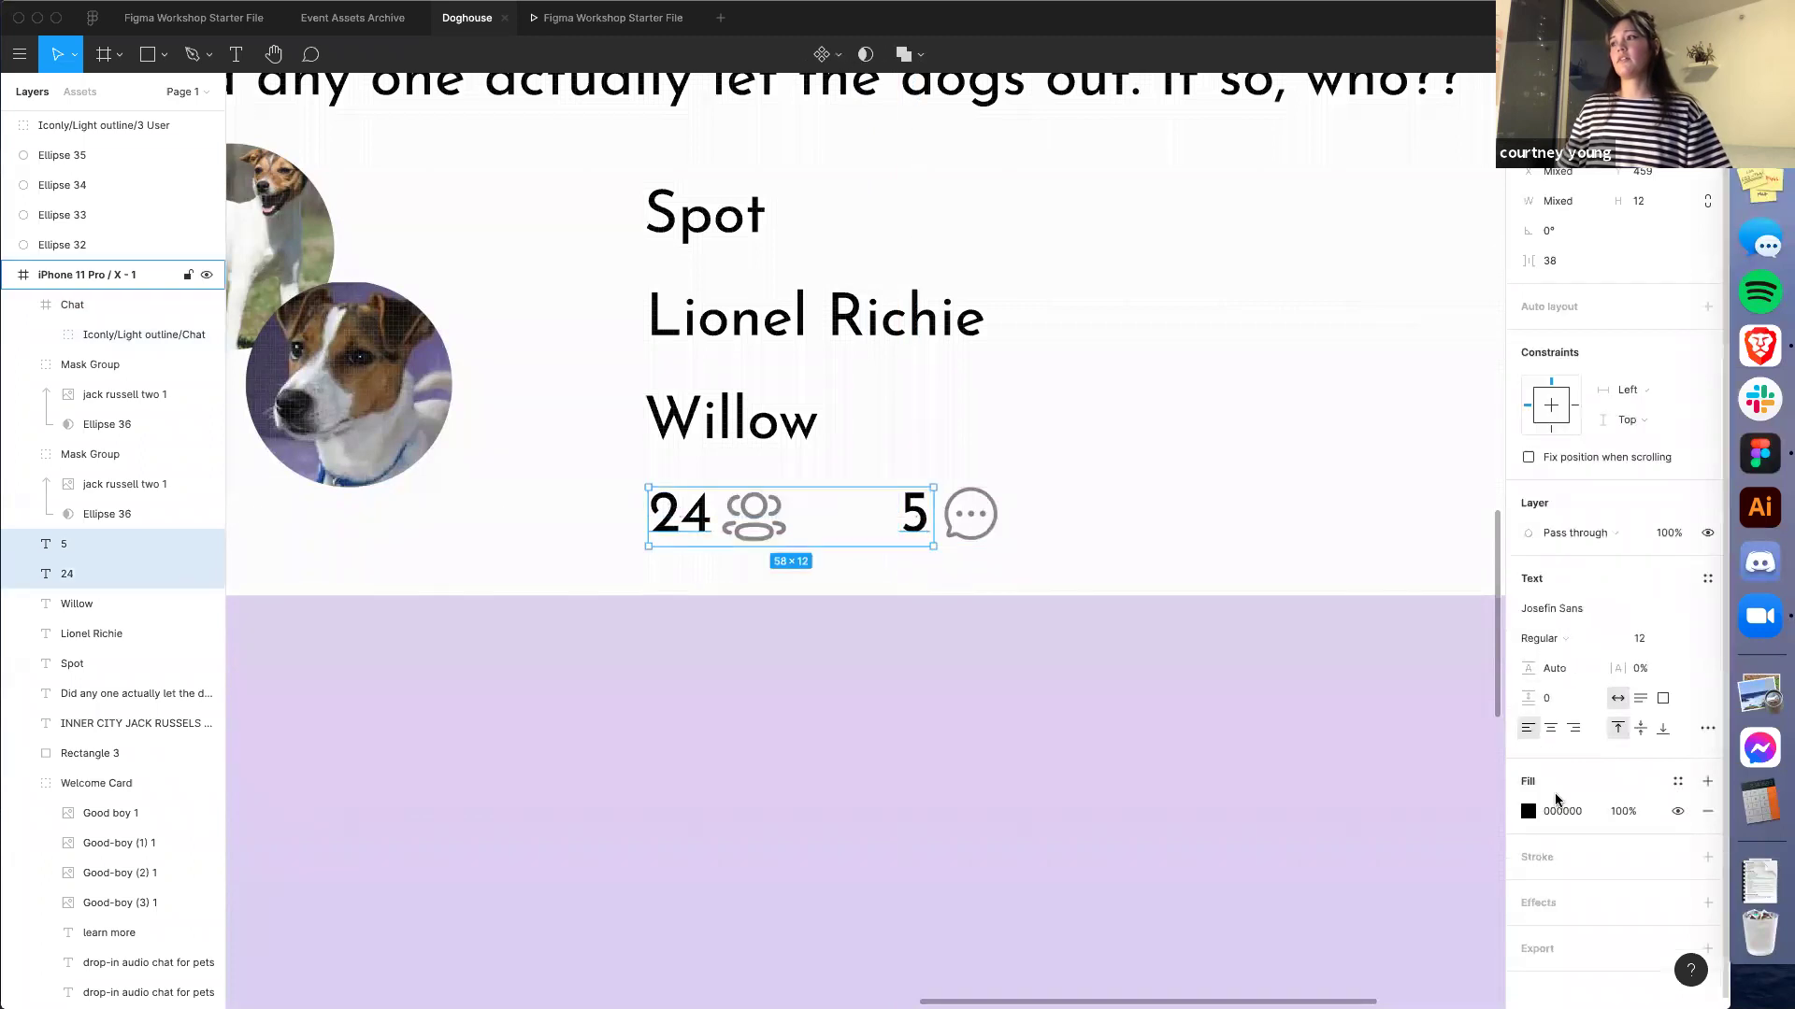
pyautogui.click(1528, 811)
pyautogui.scroll(-5, 953, 592)
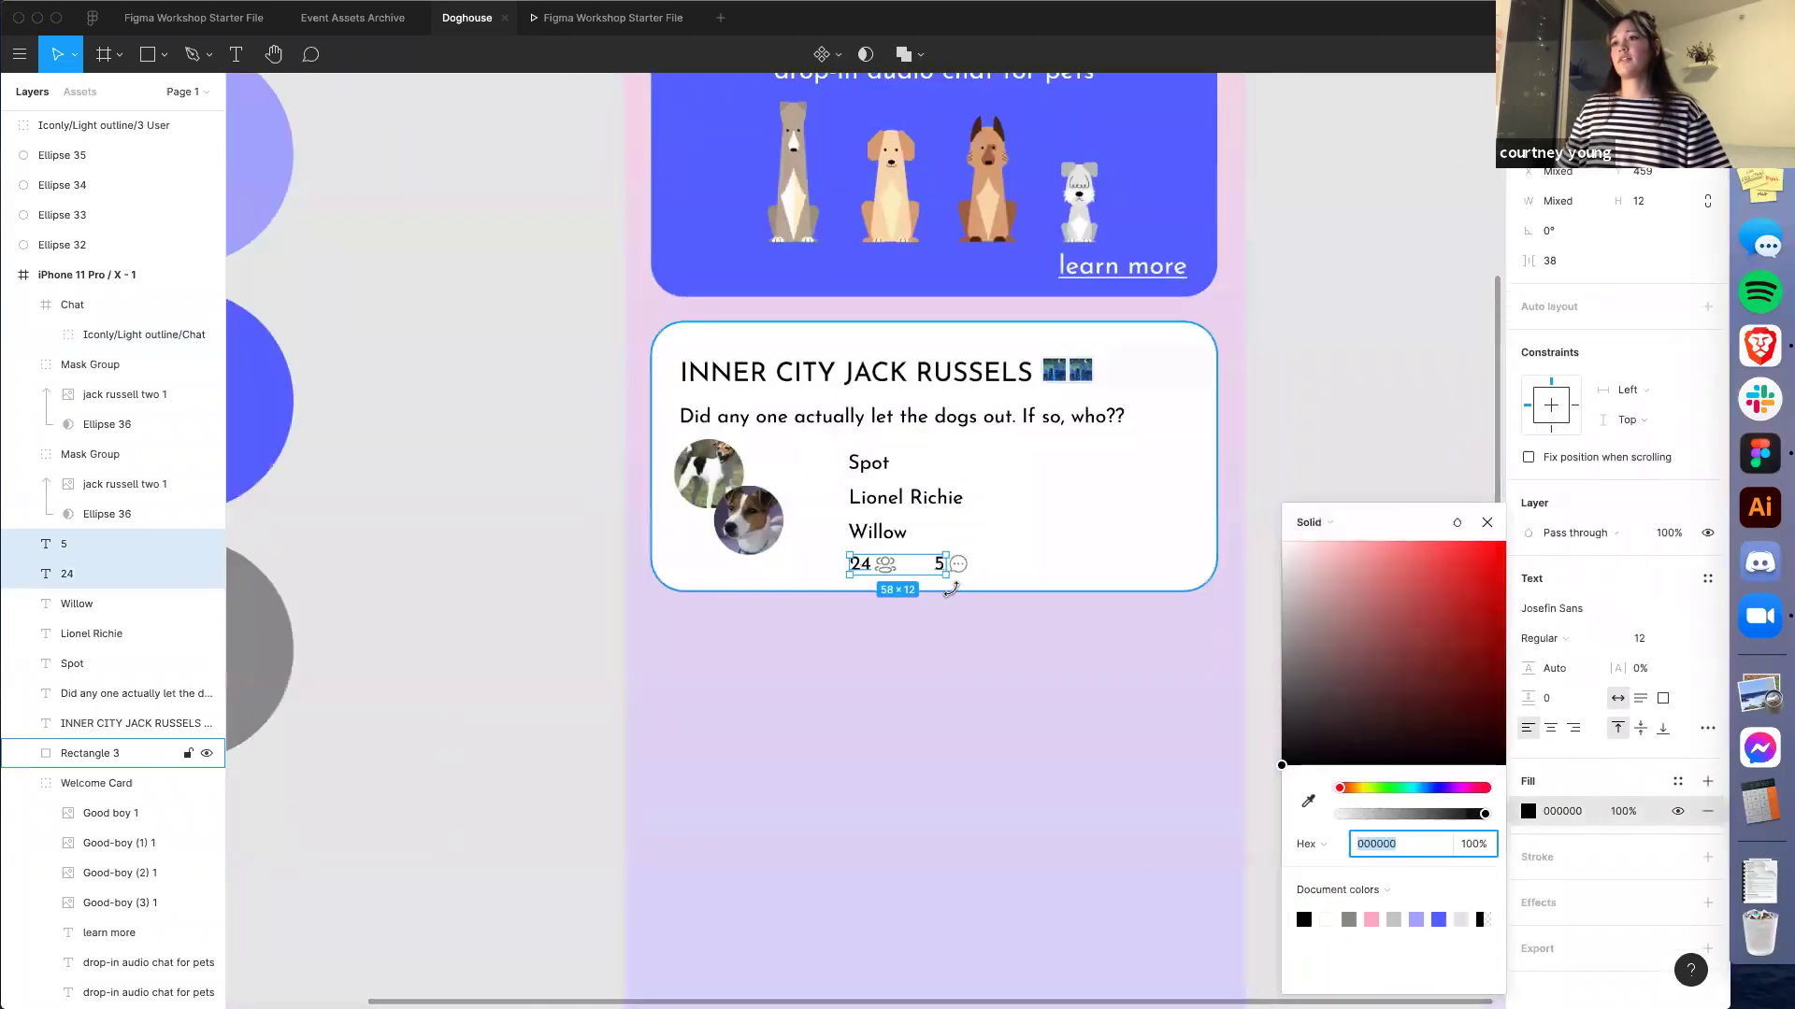
pyautogui.click(1308, 801)
pyautogui.click(291, 636)
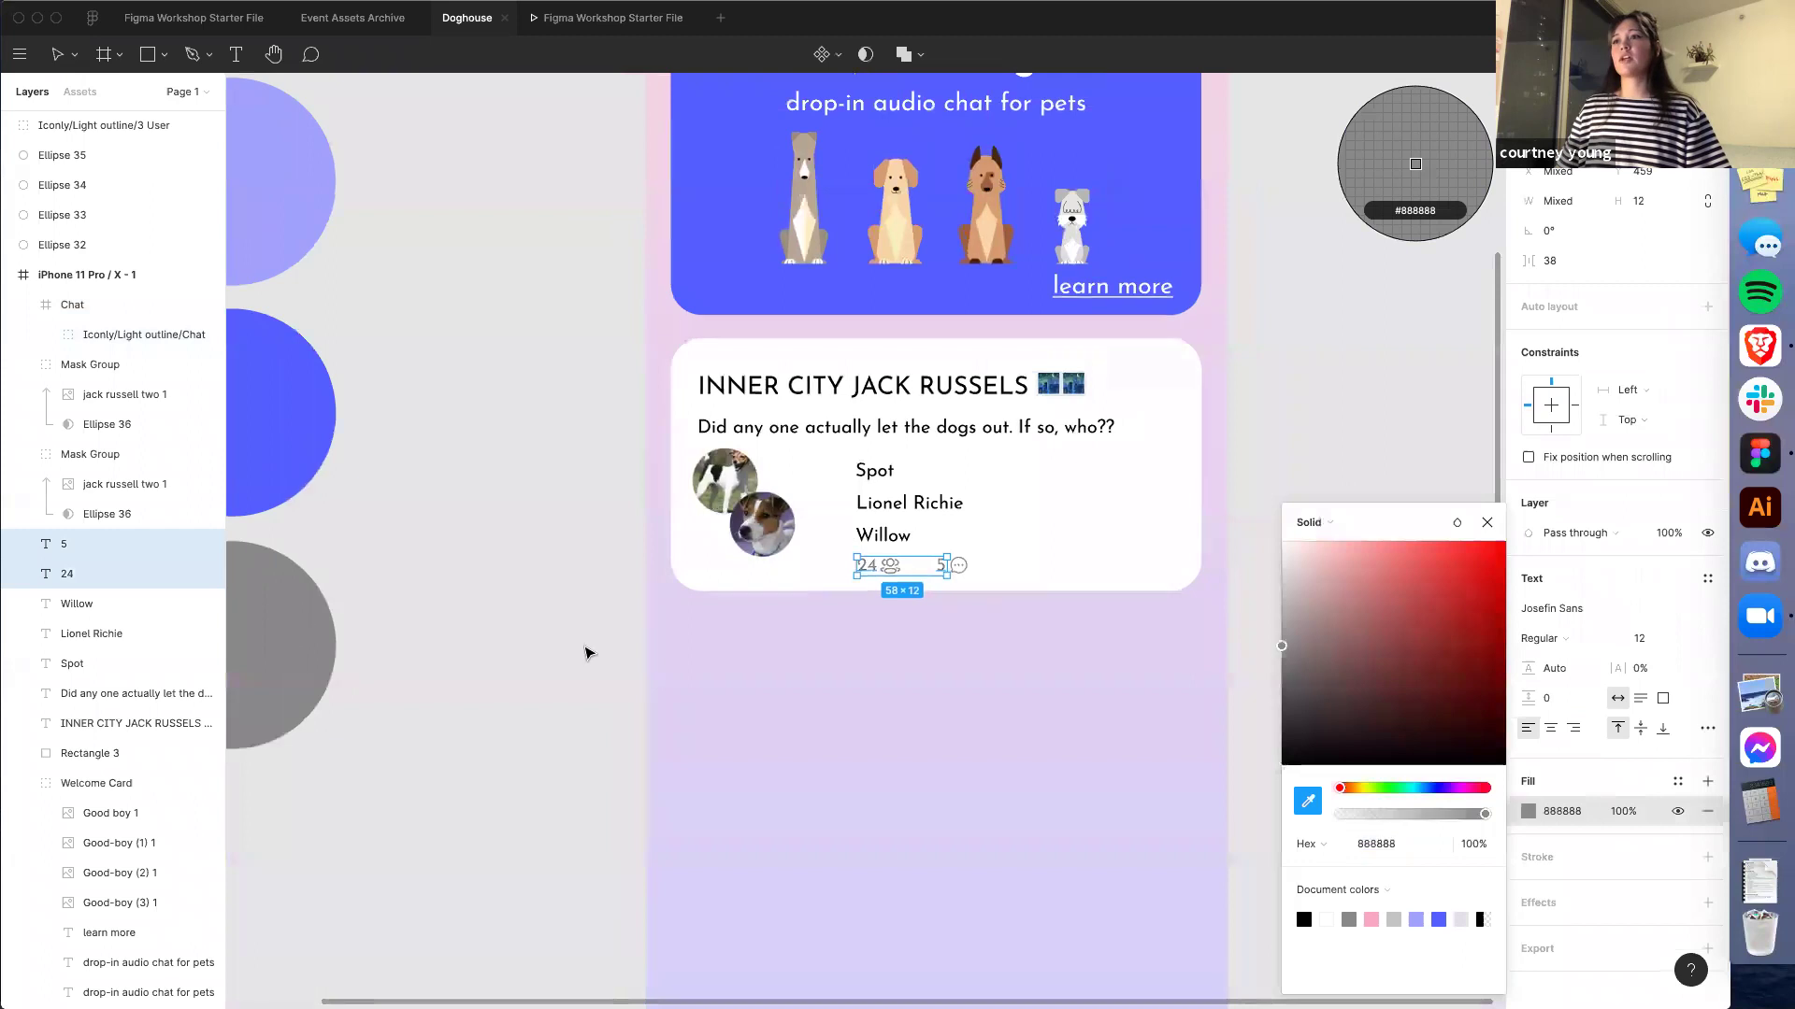
pyautogui.hscroll(2, 882, 654)
pyautogui.press('Escape')
# Extend the white room card rectangle downward to 342 × 180
pyautogui.scroll(3, 869, 645)
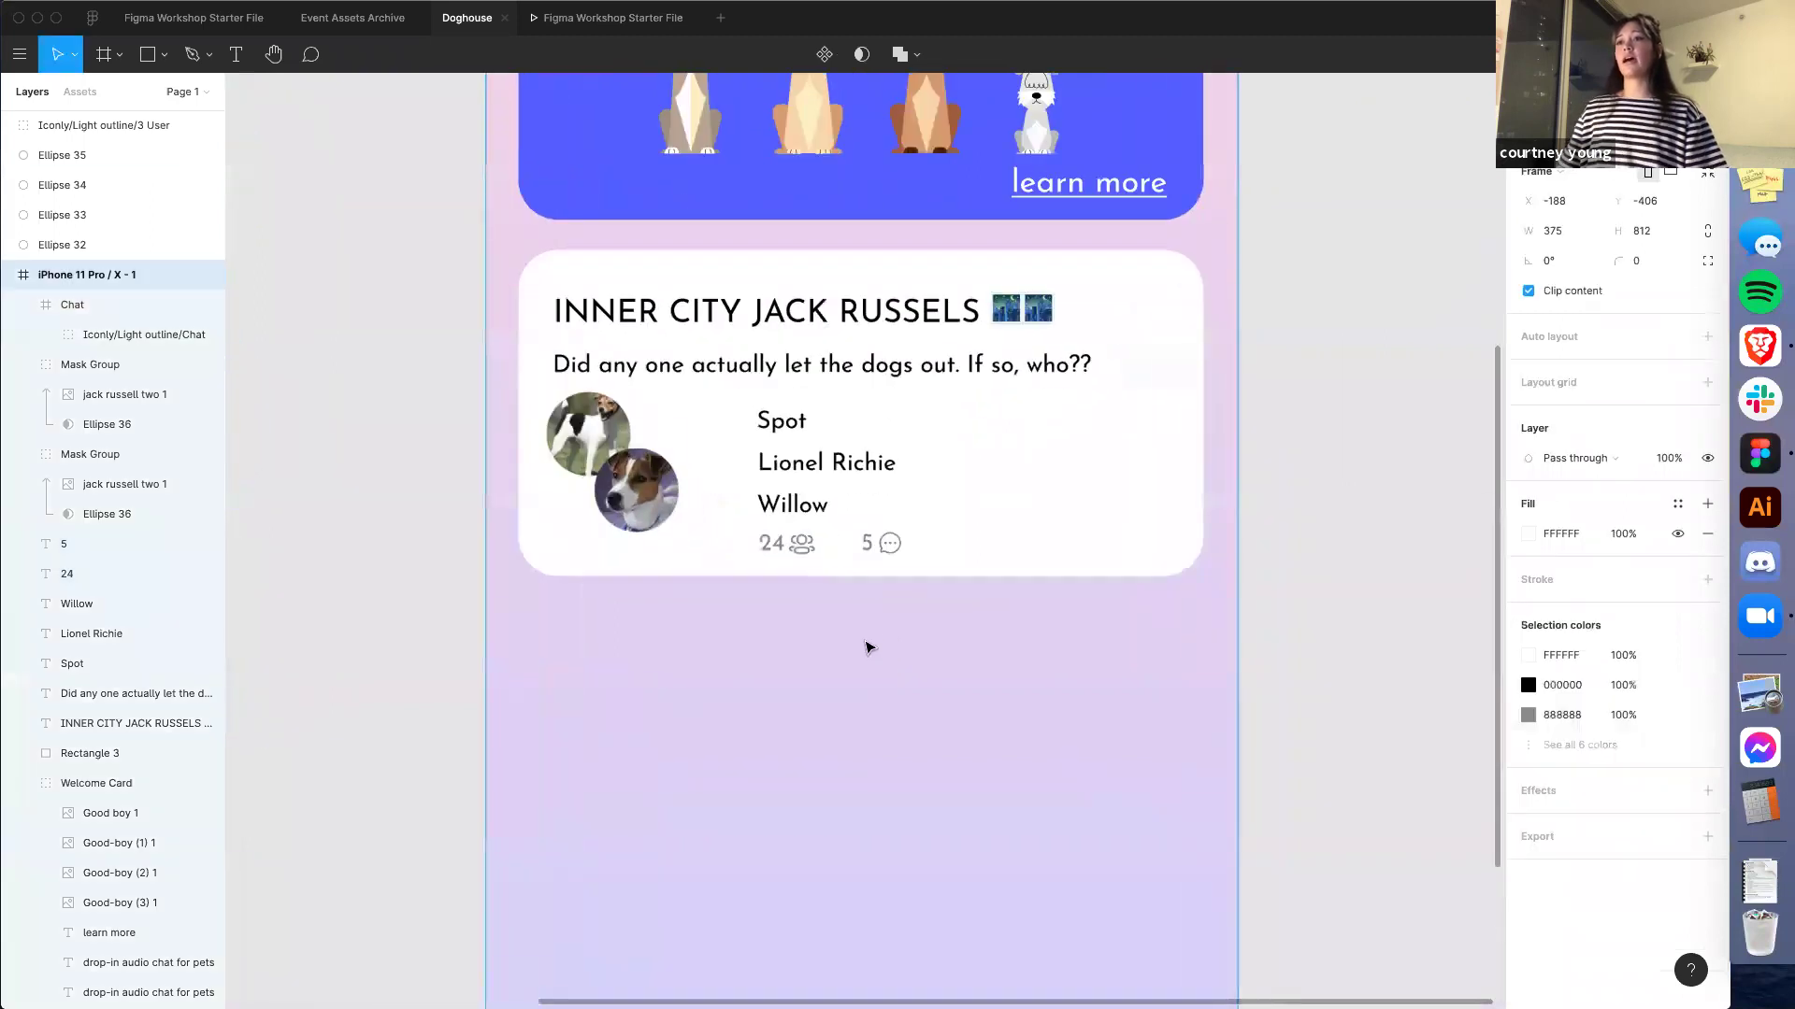
pyautogui.click(988, 551)
pyautogui.moveTo(903, 587); pyautogui.dragTo(902, 620)
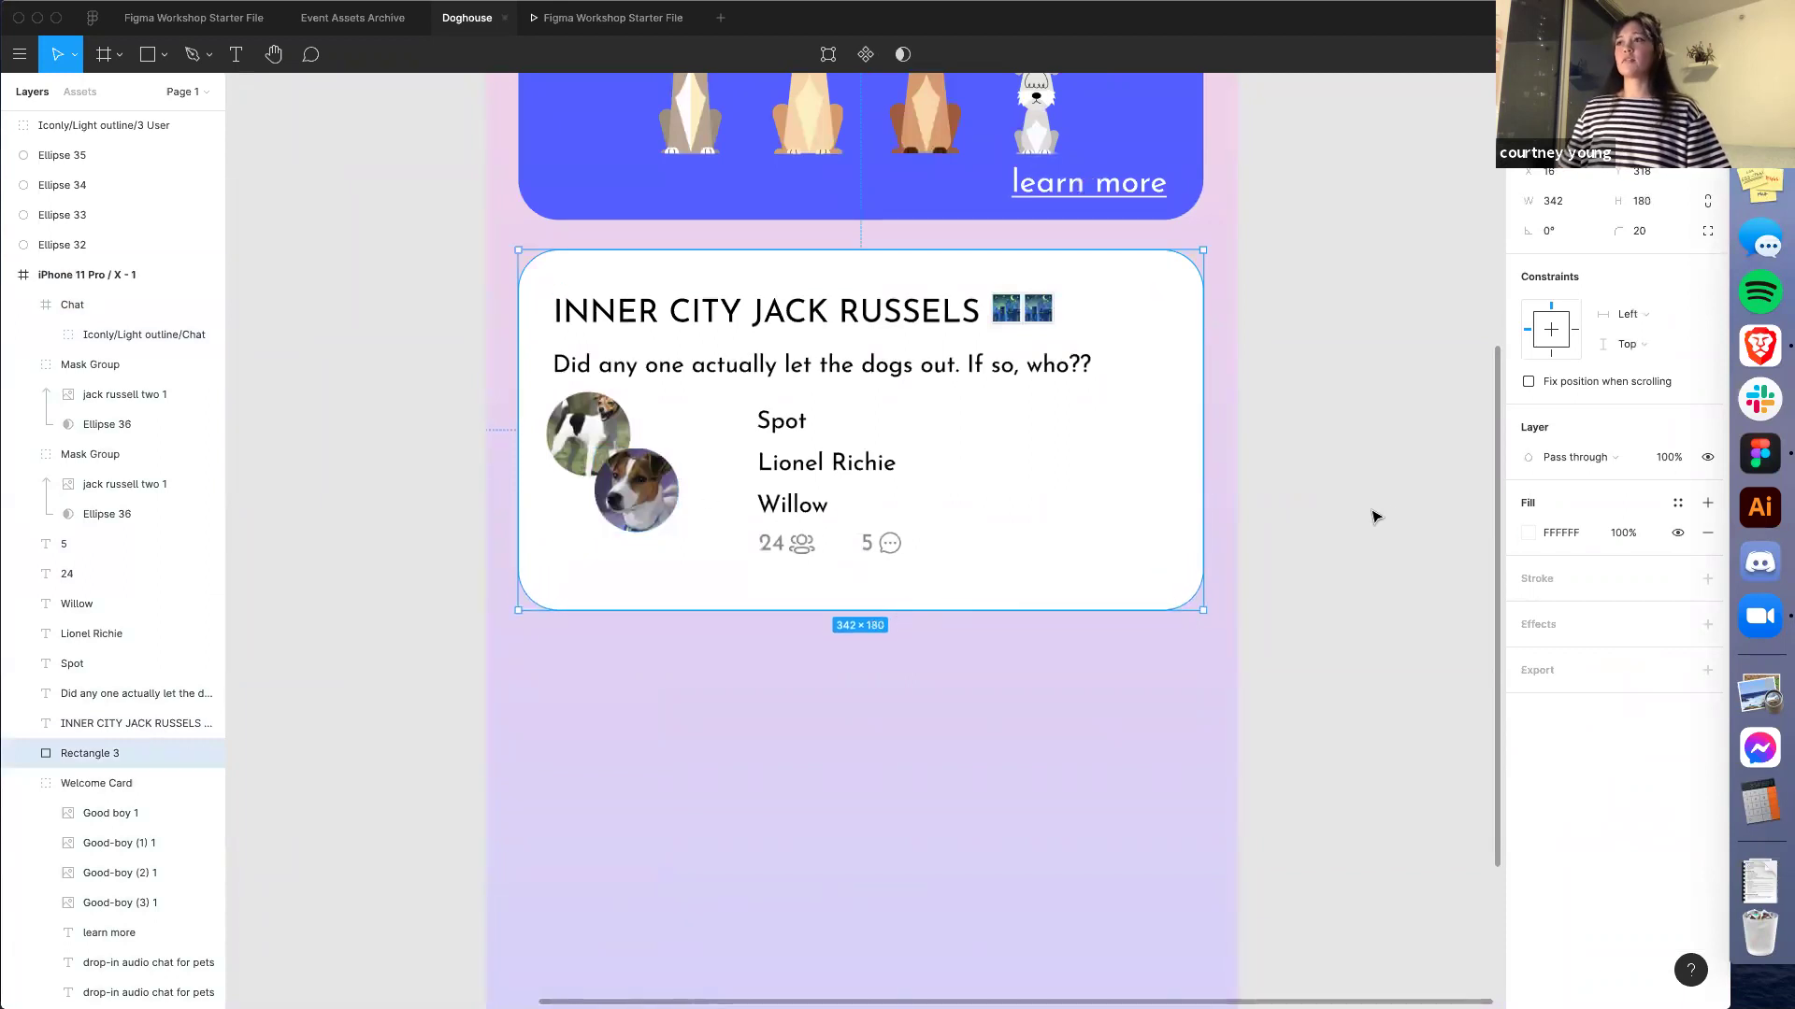
# Group the white rectangle with its title, subtitle, dog photos, member names, counts, and both icons
pyautogui.scroll(-3, 1377, 517)
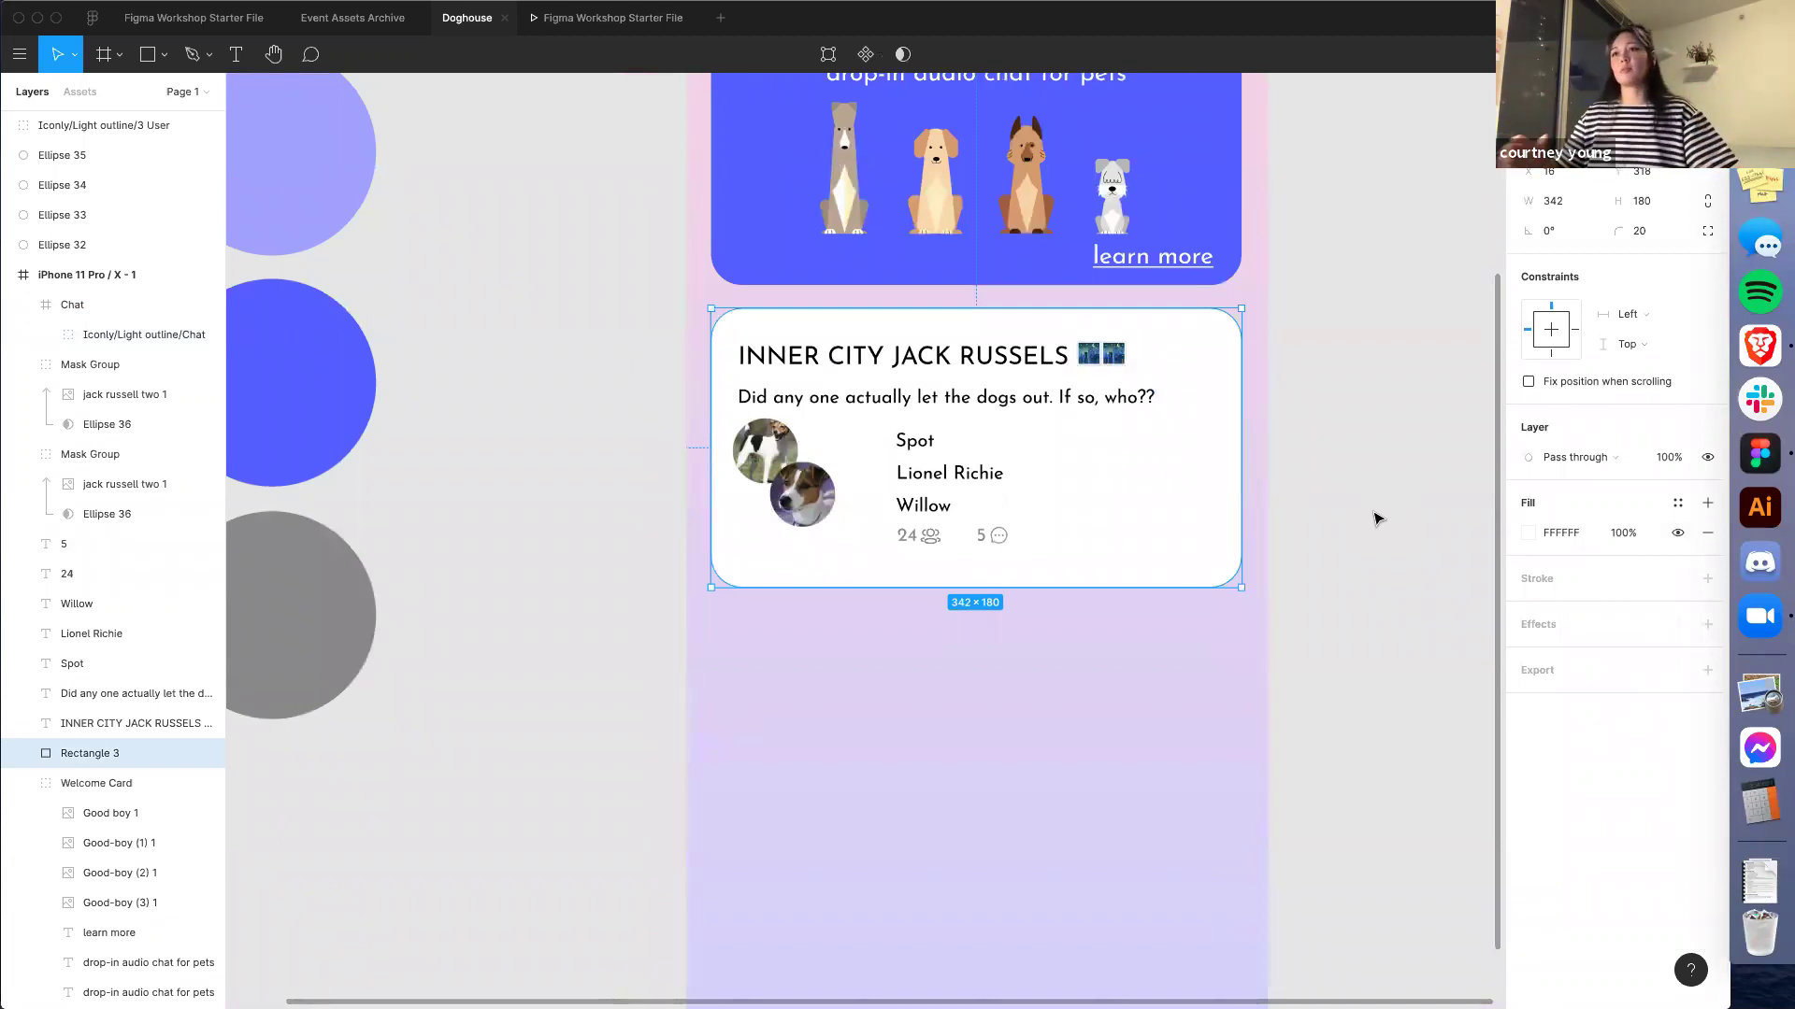
pyautogui.click(818, 507)
pyautogui.keyDown('shift'); pyautogui.click(757, 441); pyautogui.keyUp('shift')
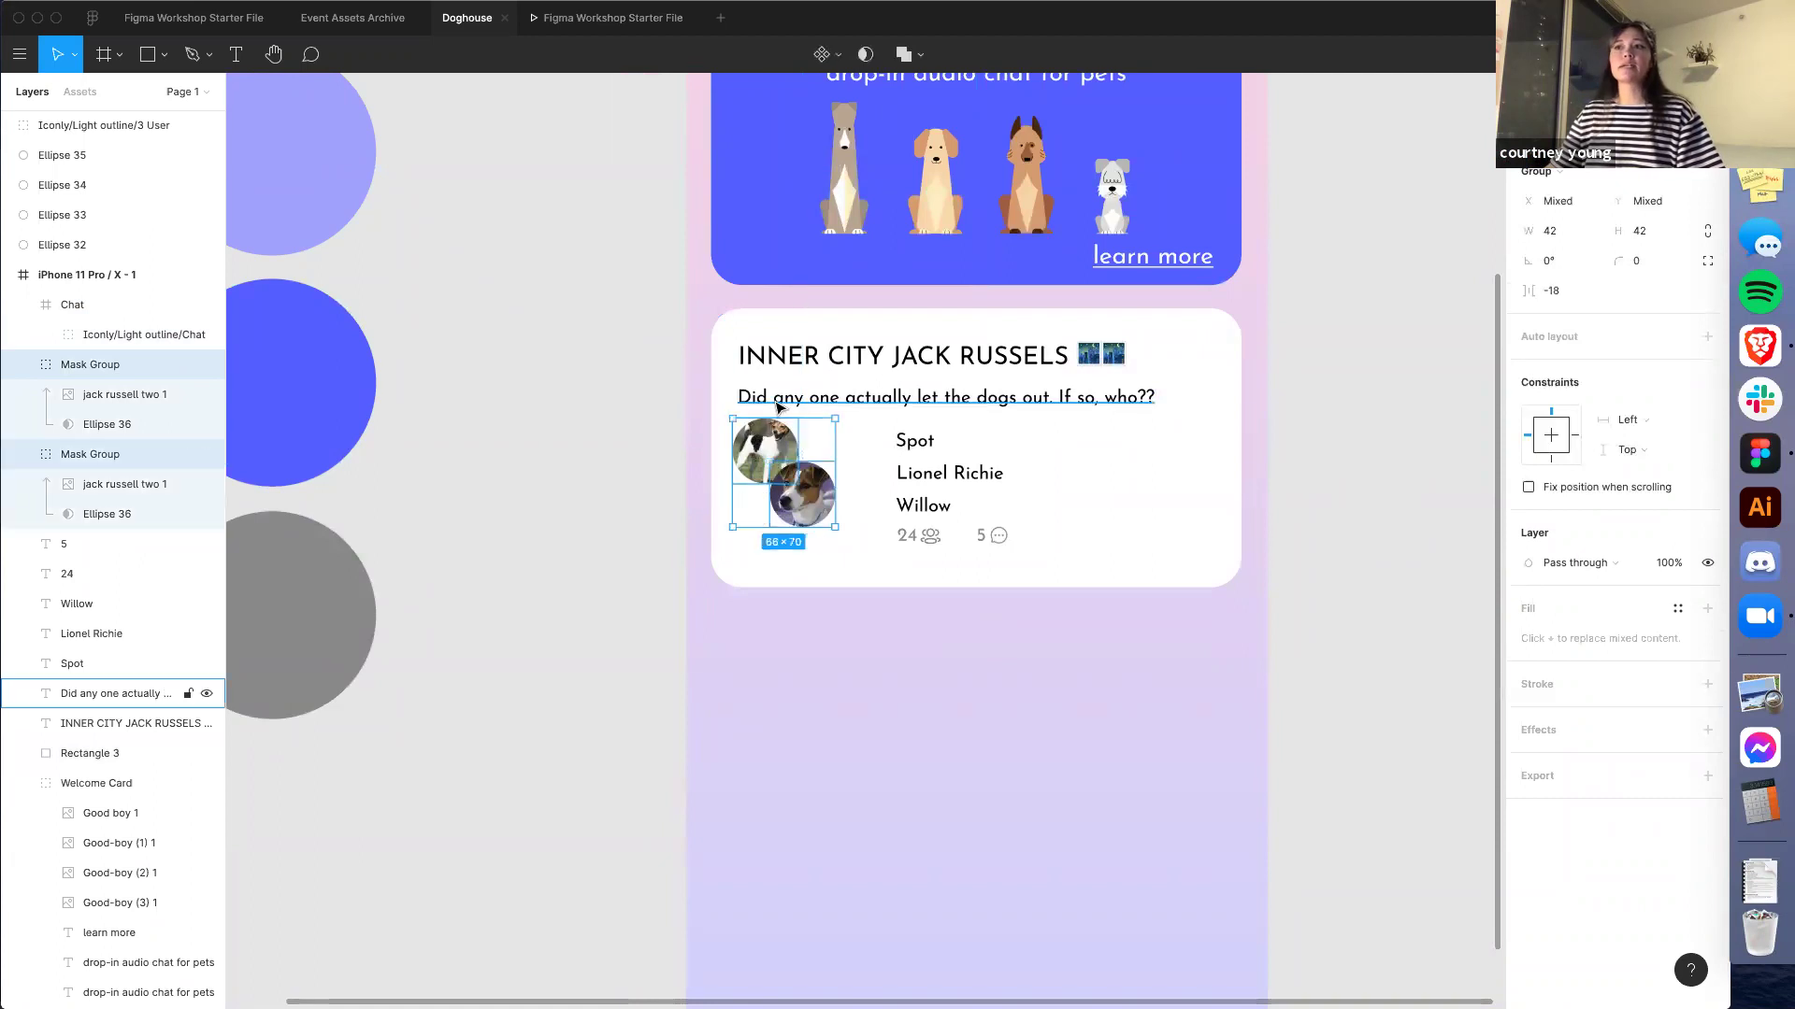
pyautogui.keyDown('shift'); pyautogui.click(776, 407); pyautogui.keyUp('shift')
pyautogui.keyDown('shift'); pyautogui.click(785, 355); pyautogui.keyUp('shift')
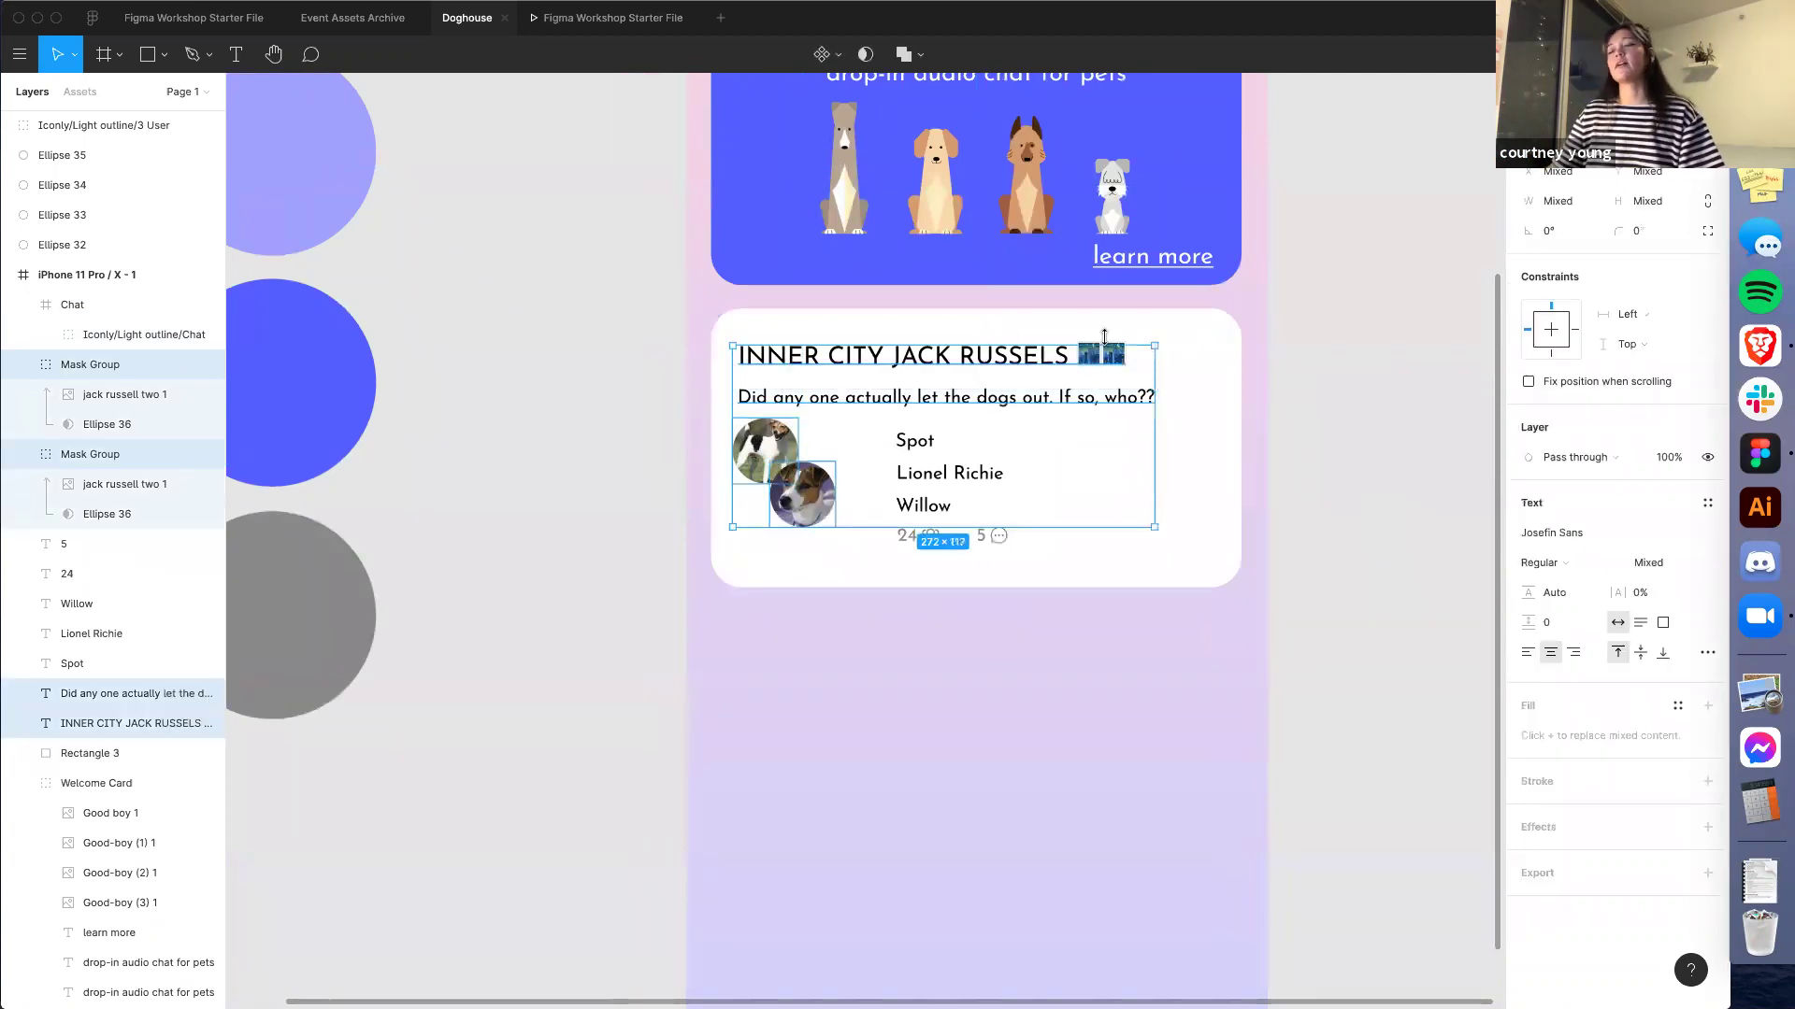
pyautogui.keyDown('shift'); pyautogui.click(916, 441); pyautogui.keyUp('shift')
pyautogui.keyDown('shift'); pyautogui.click(936, 473); pyautogui.keyUp('shift')
pyautogui.keyDown('shift'); pyautogui.click(923, 507); pyautogui.keyUp('shift')
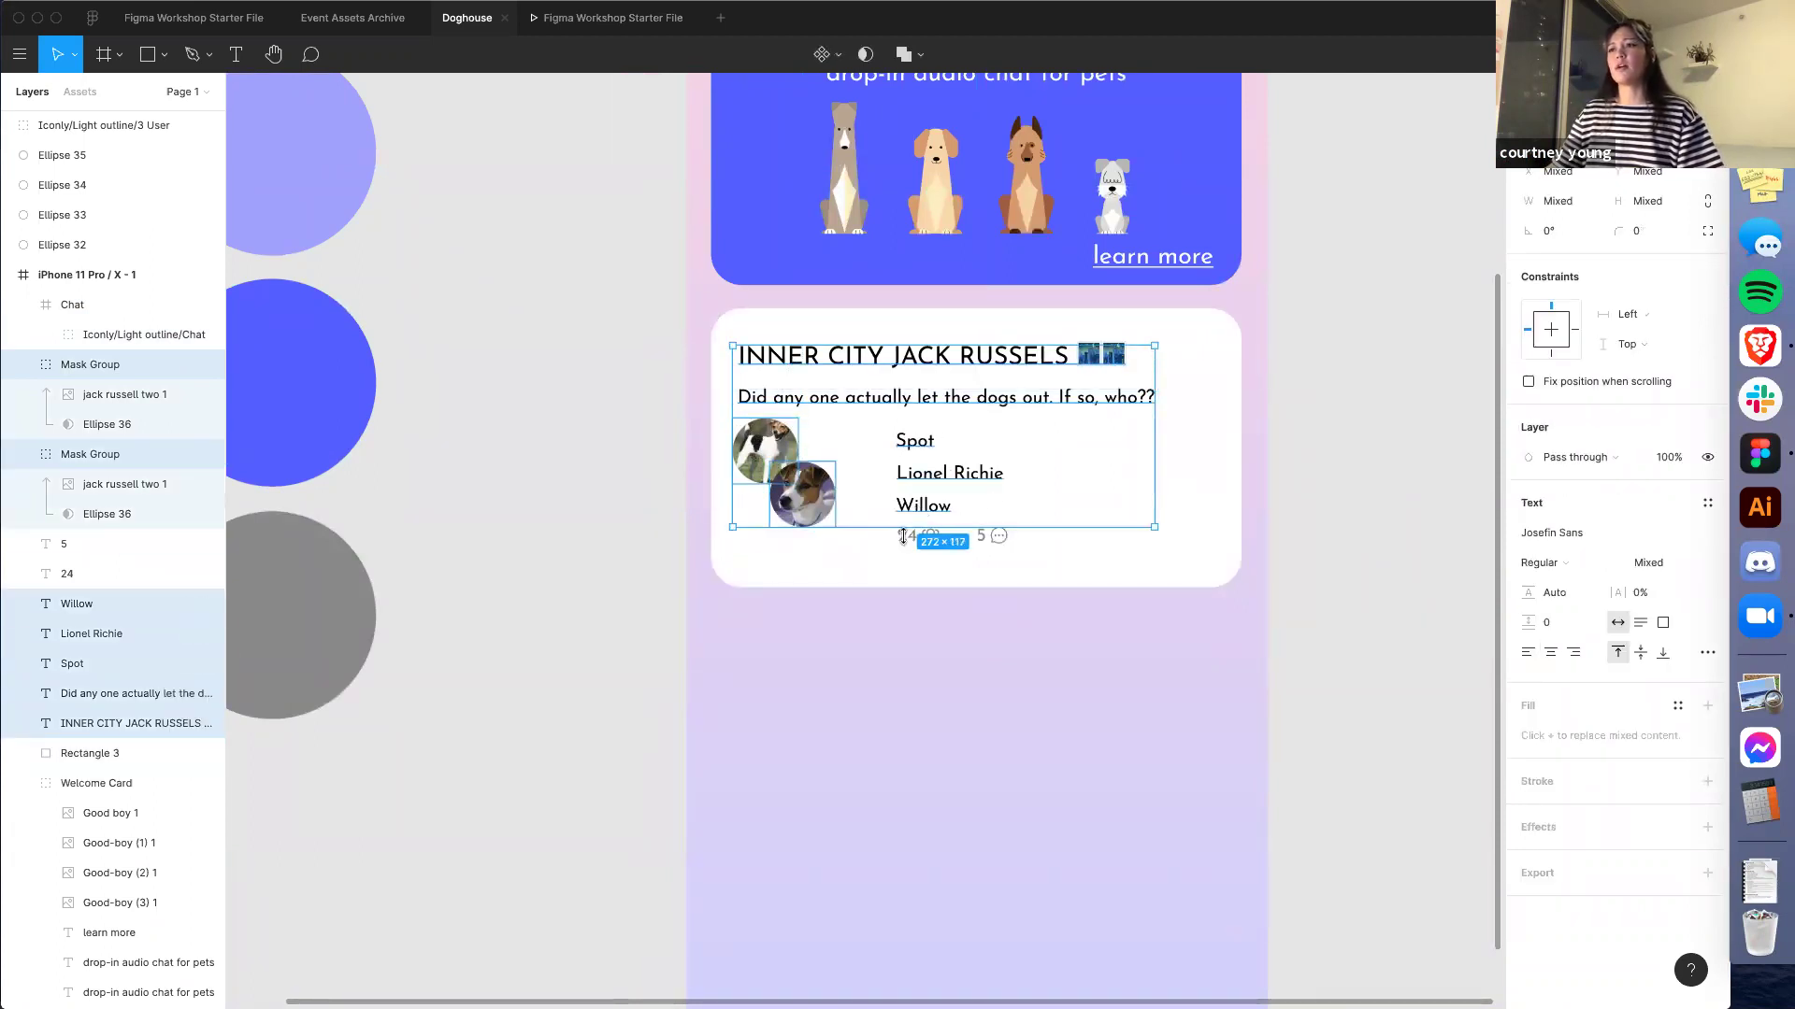
pyautogui.keyDown('shift'); pyautogui.click(905, 535); pyautogui.keyUp('shift')
pyautogui.keyDown('shift'); pyautogui.click(930, 535); pyautogui.keyUp('shift')
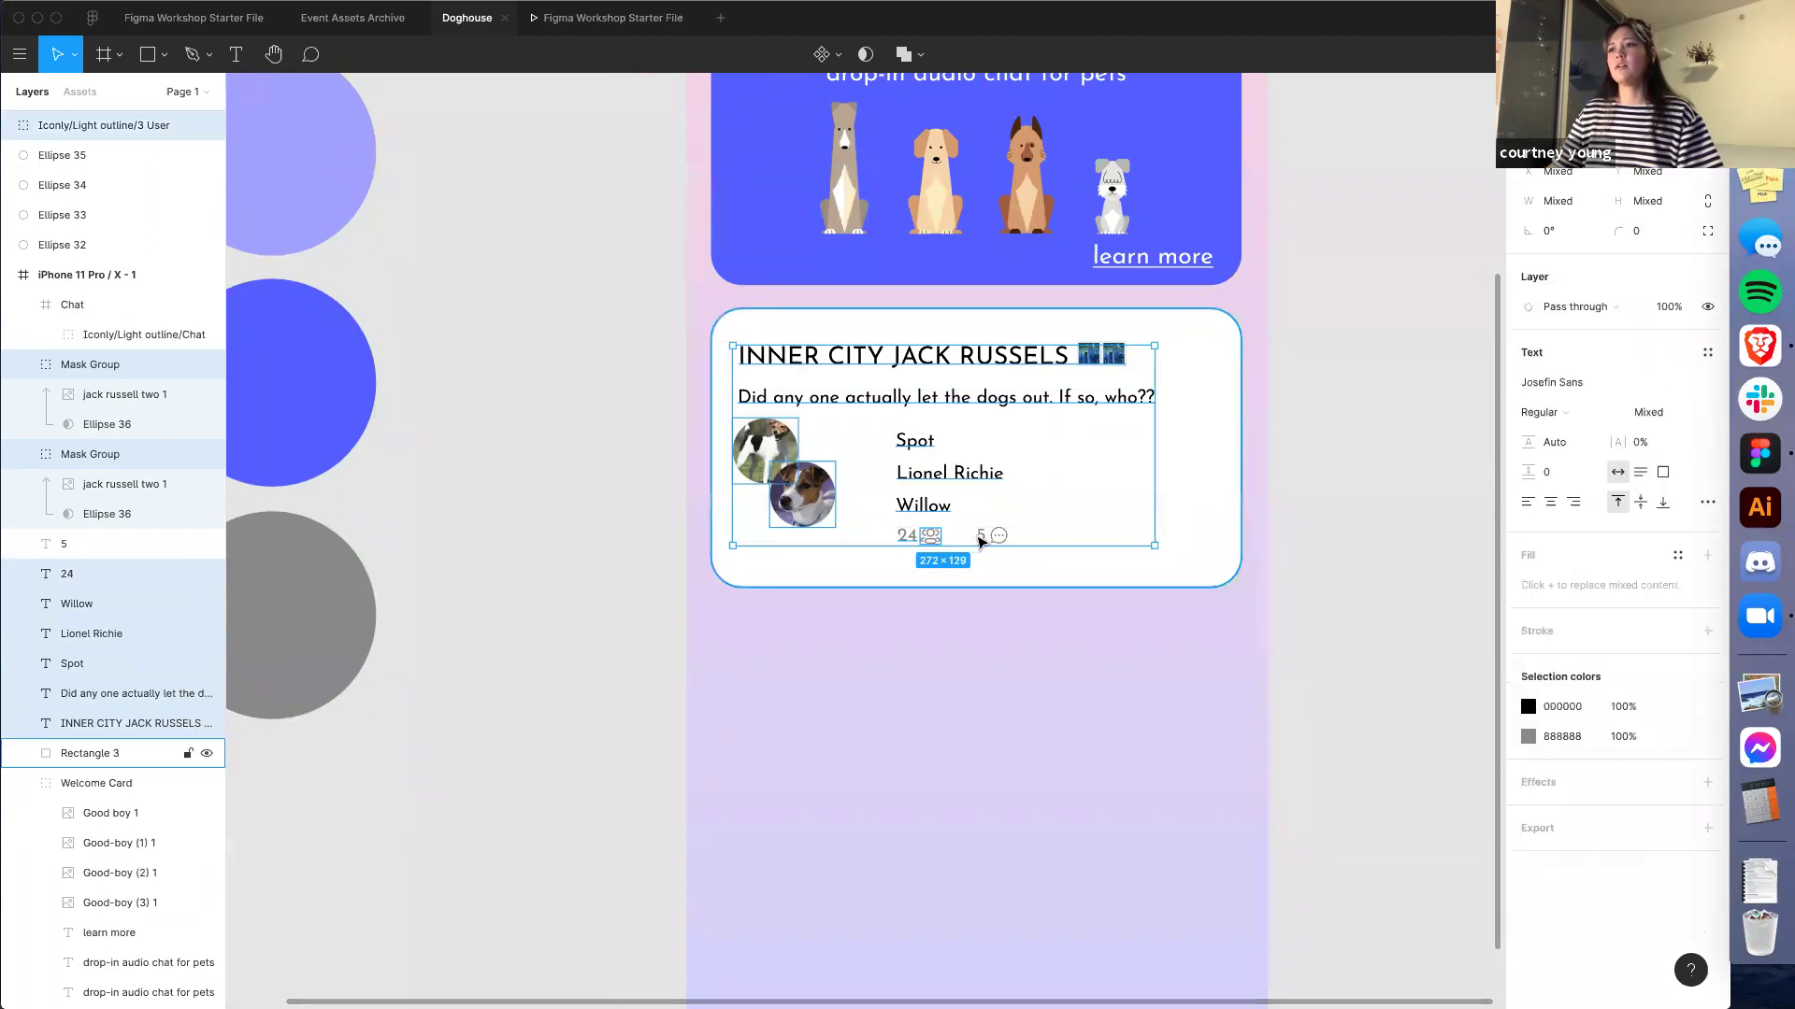
pyautogui.keyDown('shift'); pyautogui.click(980, 539); pyautogui.keyUp('shift')
pyautogui.keyDown('shift'); pyautogui.click(996, 536); pyautogui.keyUp('shift')
pyautogui.keyDown('shift'); pyautogui.click(1065, 575); pyautogui.keyUp('shift')
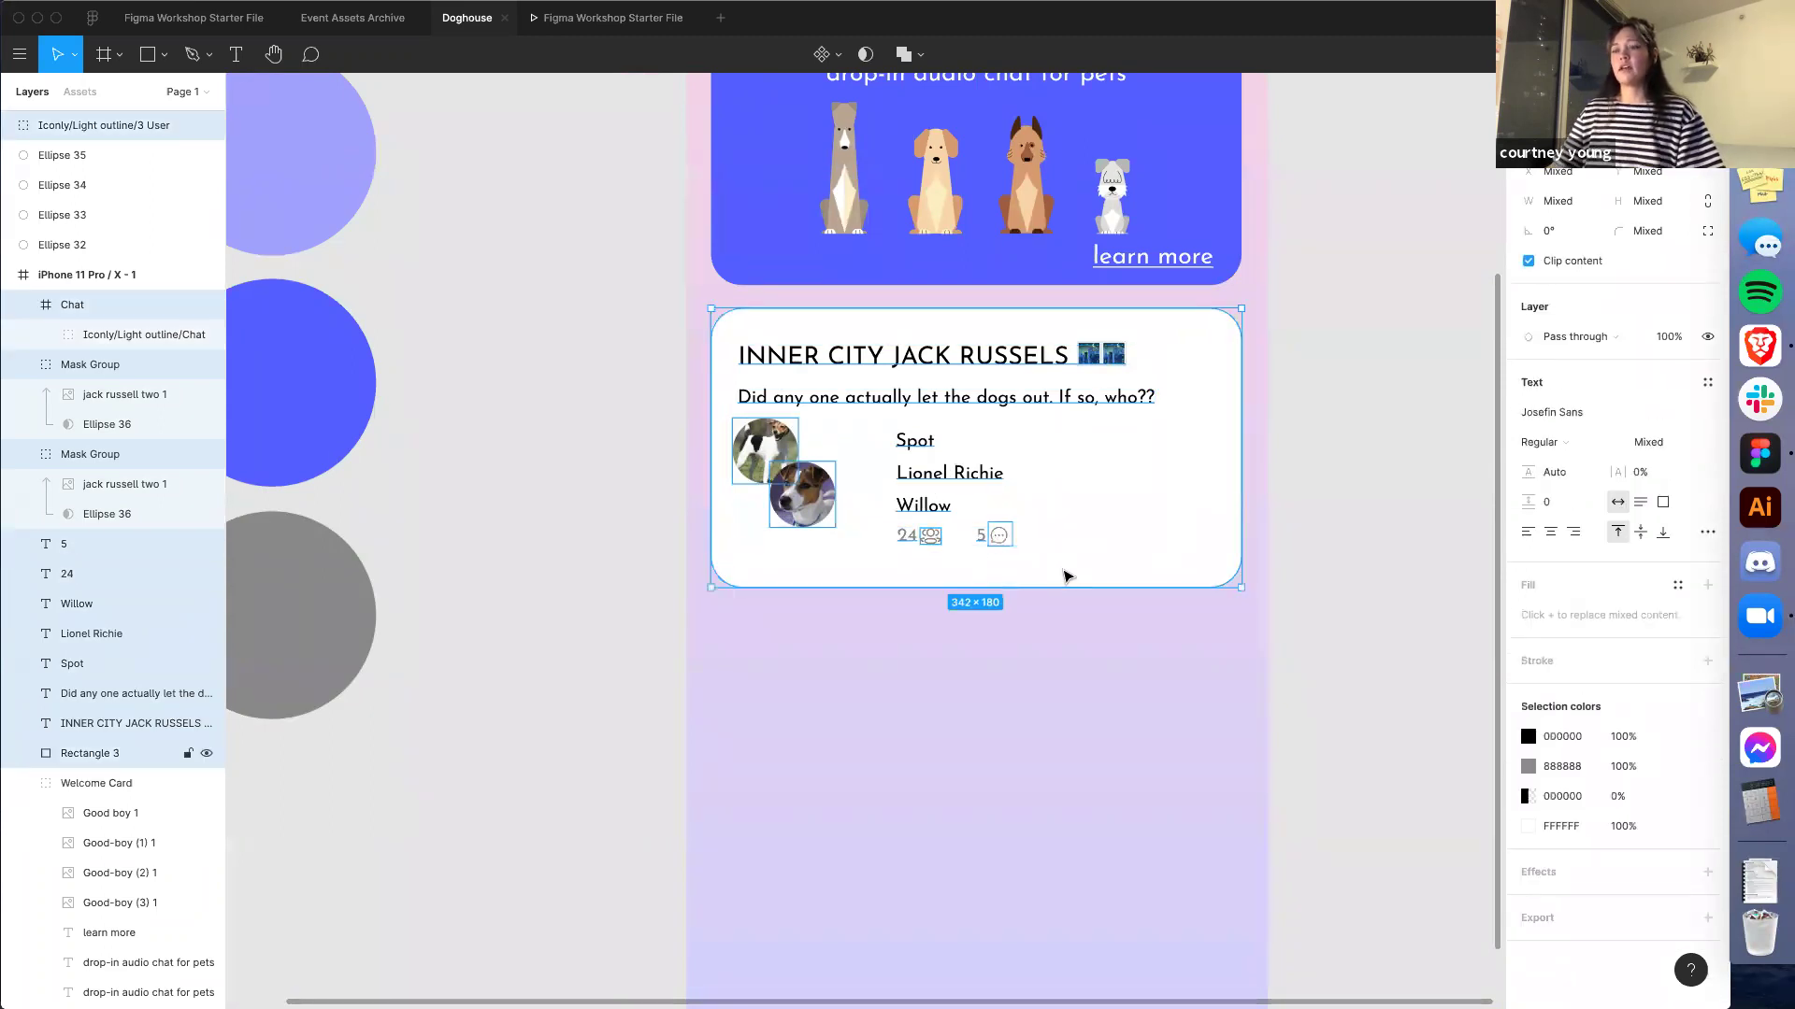
pyautogui.press('super+g')
# Move the room card aside, delete the stray "drop-in audio chat for pets" text behind it, and return the card beneath the welcome card
pyautogui.moveTo(1059, 473); pyautogui.dragTo(1049, 543)
pyautogui.click(952, 360)
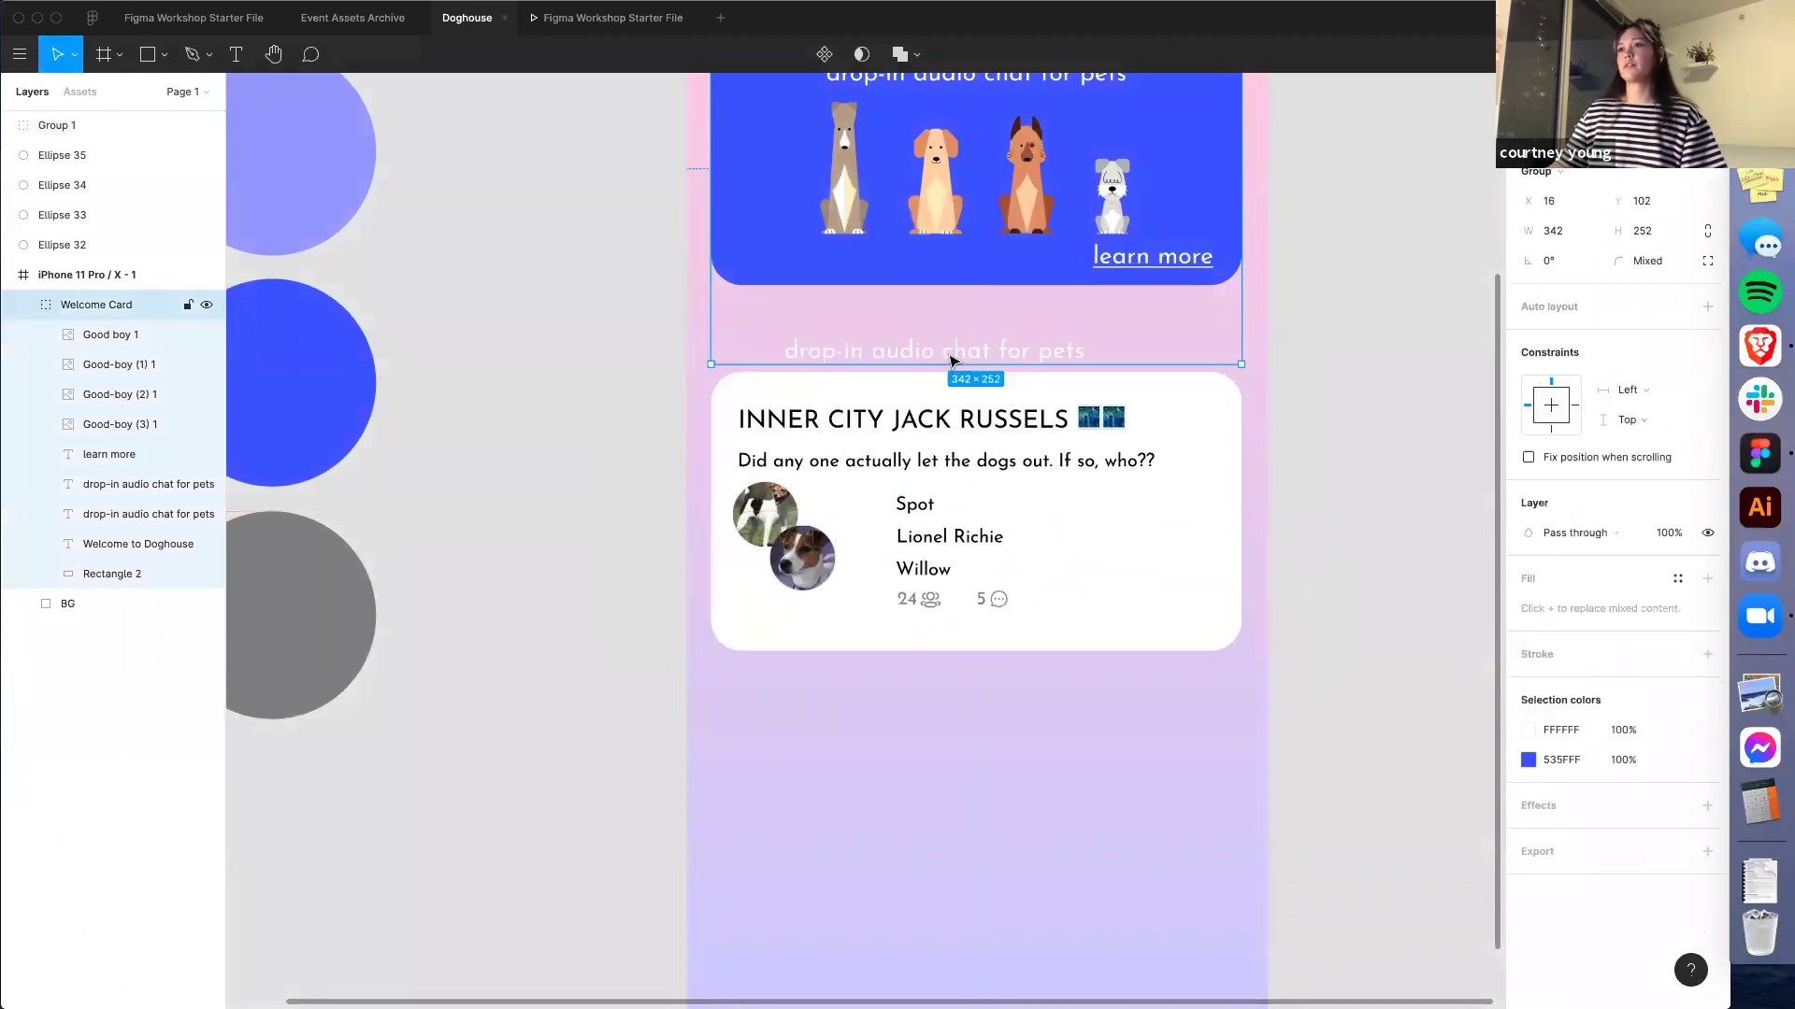
pyautogui.click(952, 360)
pyautogui.press('Delete')
pyautogui.moveTo(998, 493); pyautogui.dragTo(998, 427)
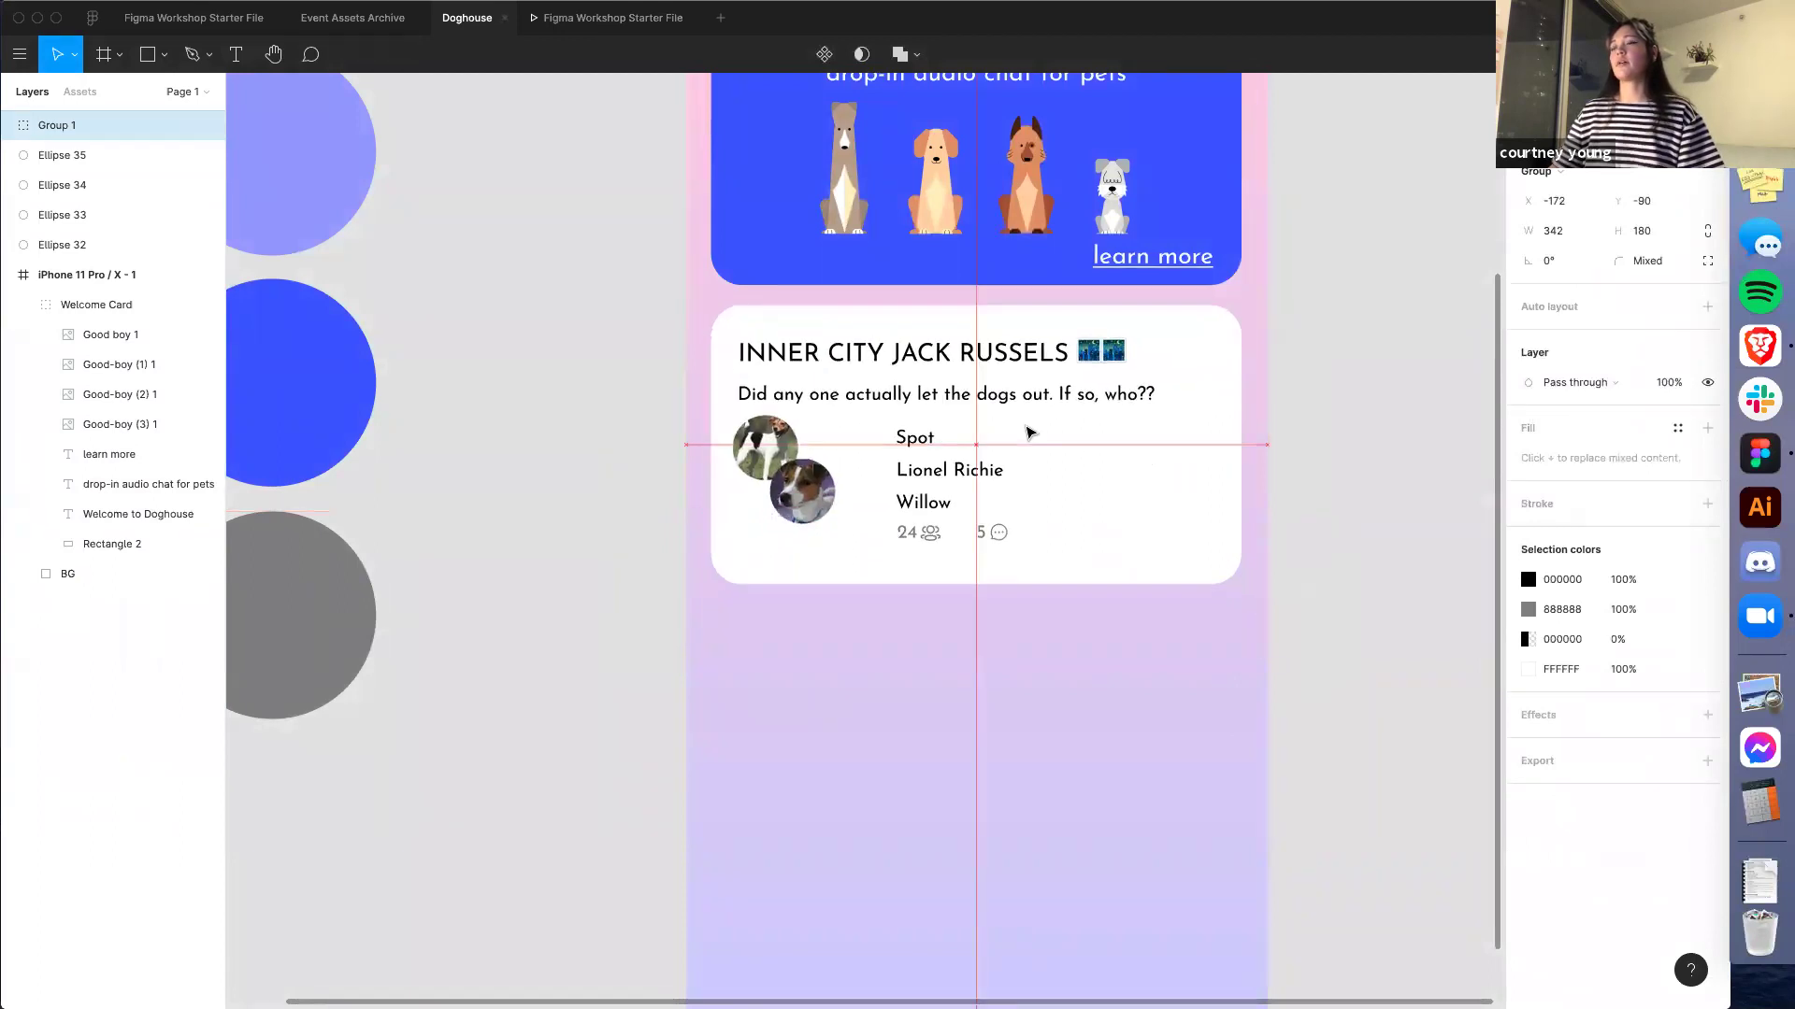
# Duplicate the room card twice, stacking the copies below the original with equal spacing
pyautogui.click(1382, 429)
pyautogui.keyDown('ctrl'); pyautogui.scroll(-5, 1393, 426); pyautogui.keyUp('ctrl')
pyautogui.moveTo(1404, 422); pyautogui.dragTo(1113, 481)
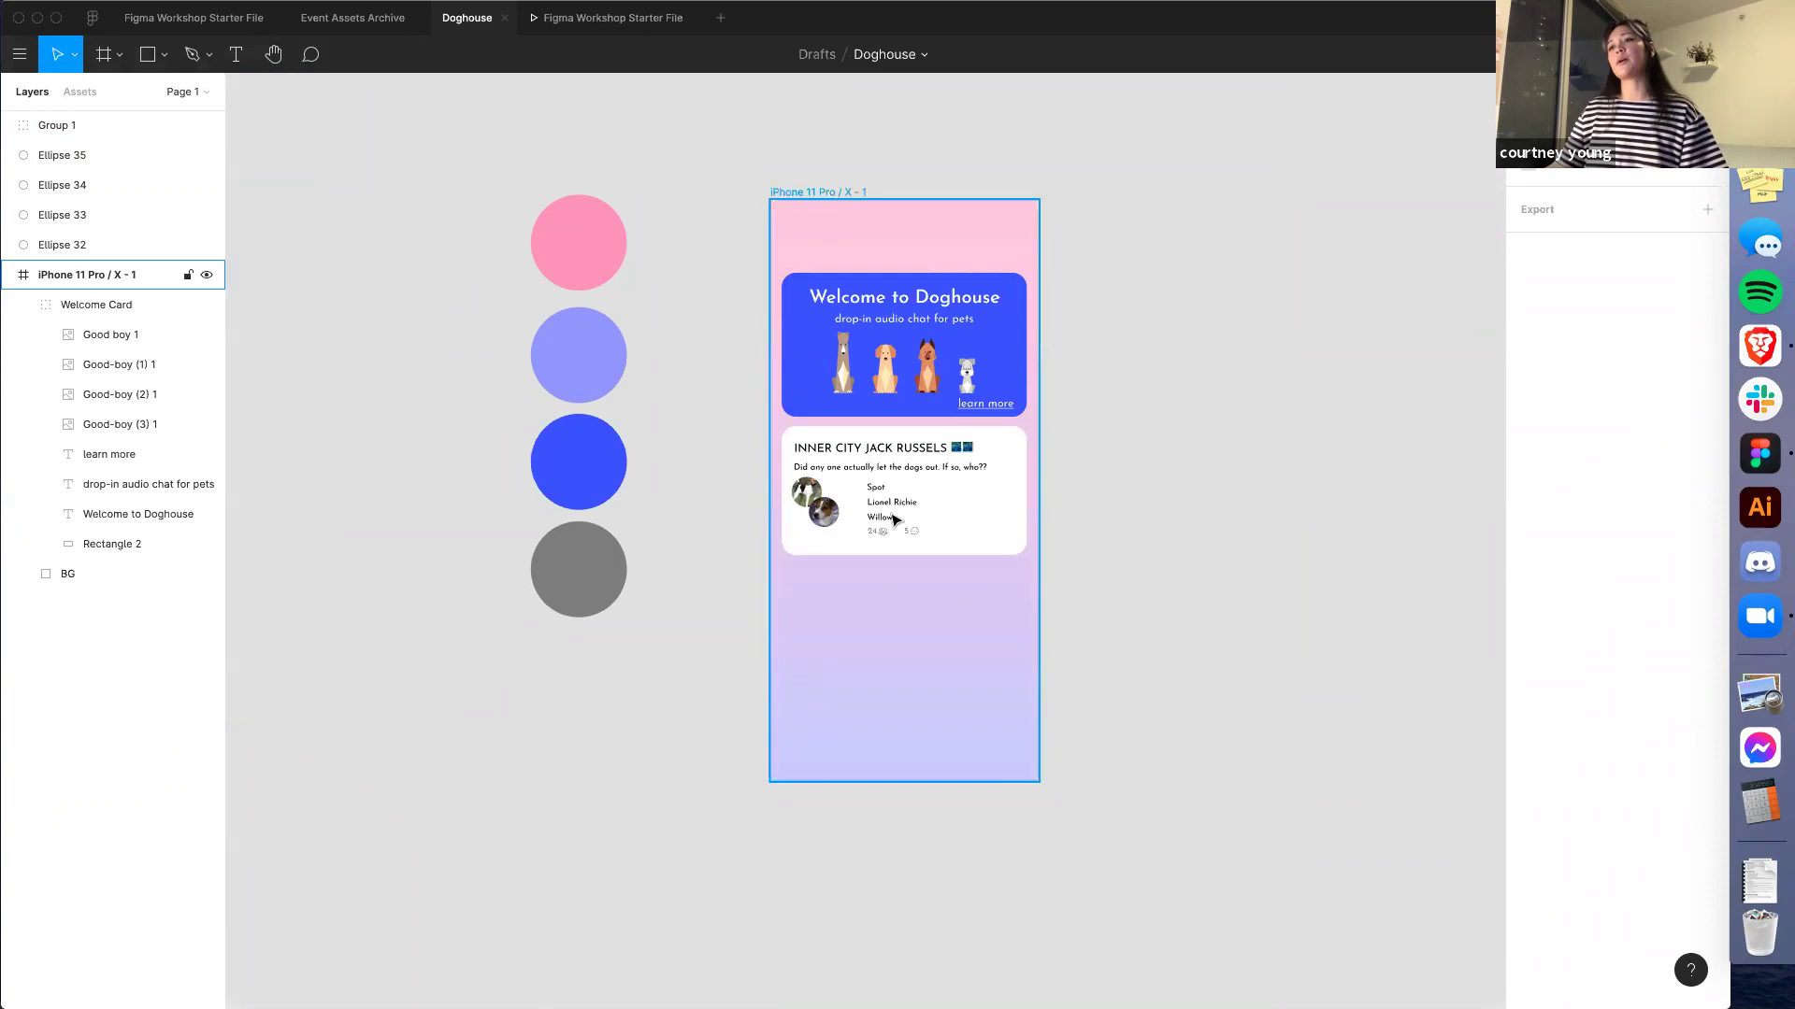
pyautogui.click(909, 485)
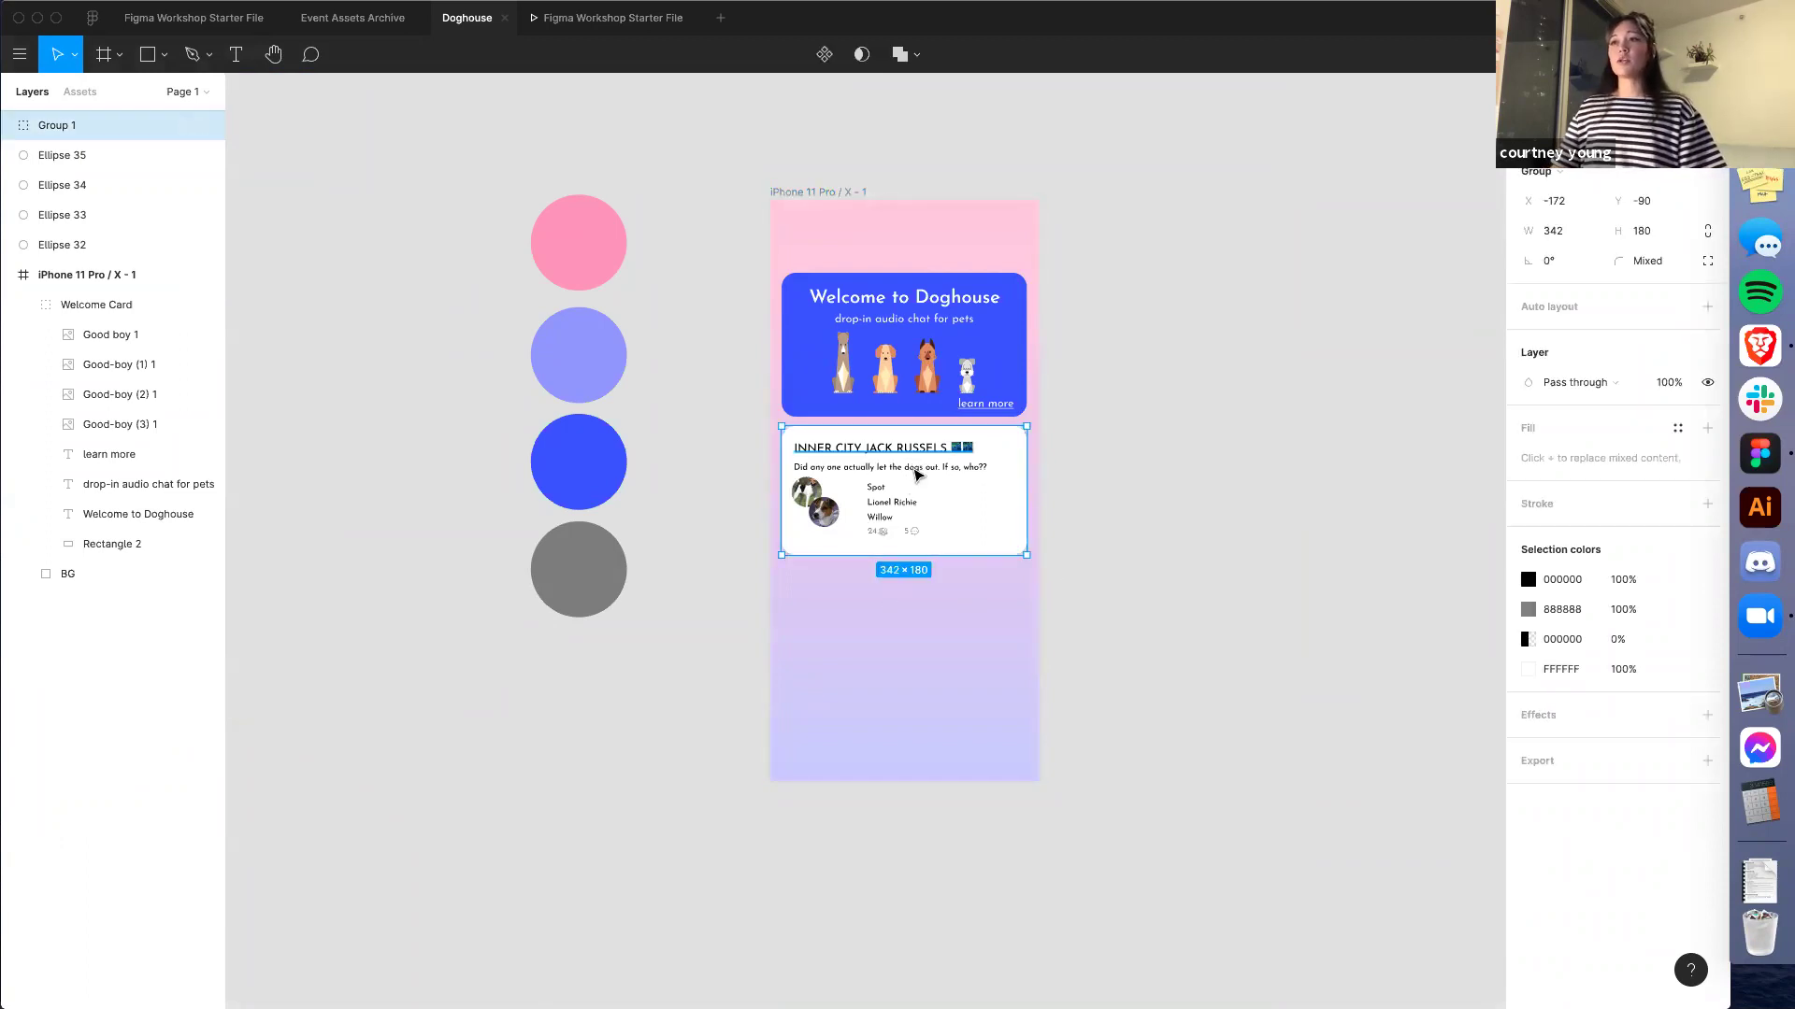
pyautogui.press('super+d')
pyautogui.moveTo(928, 476); pyautogui.dragTo(930, 622)
pyautogui.press('super+d')
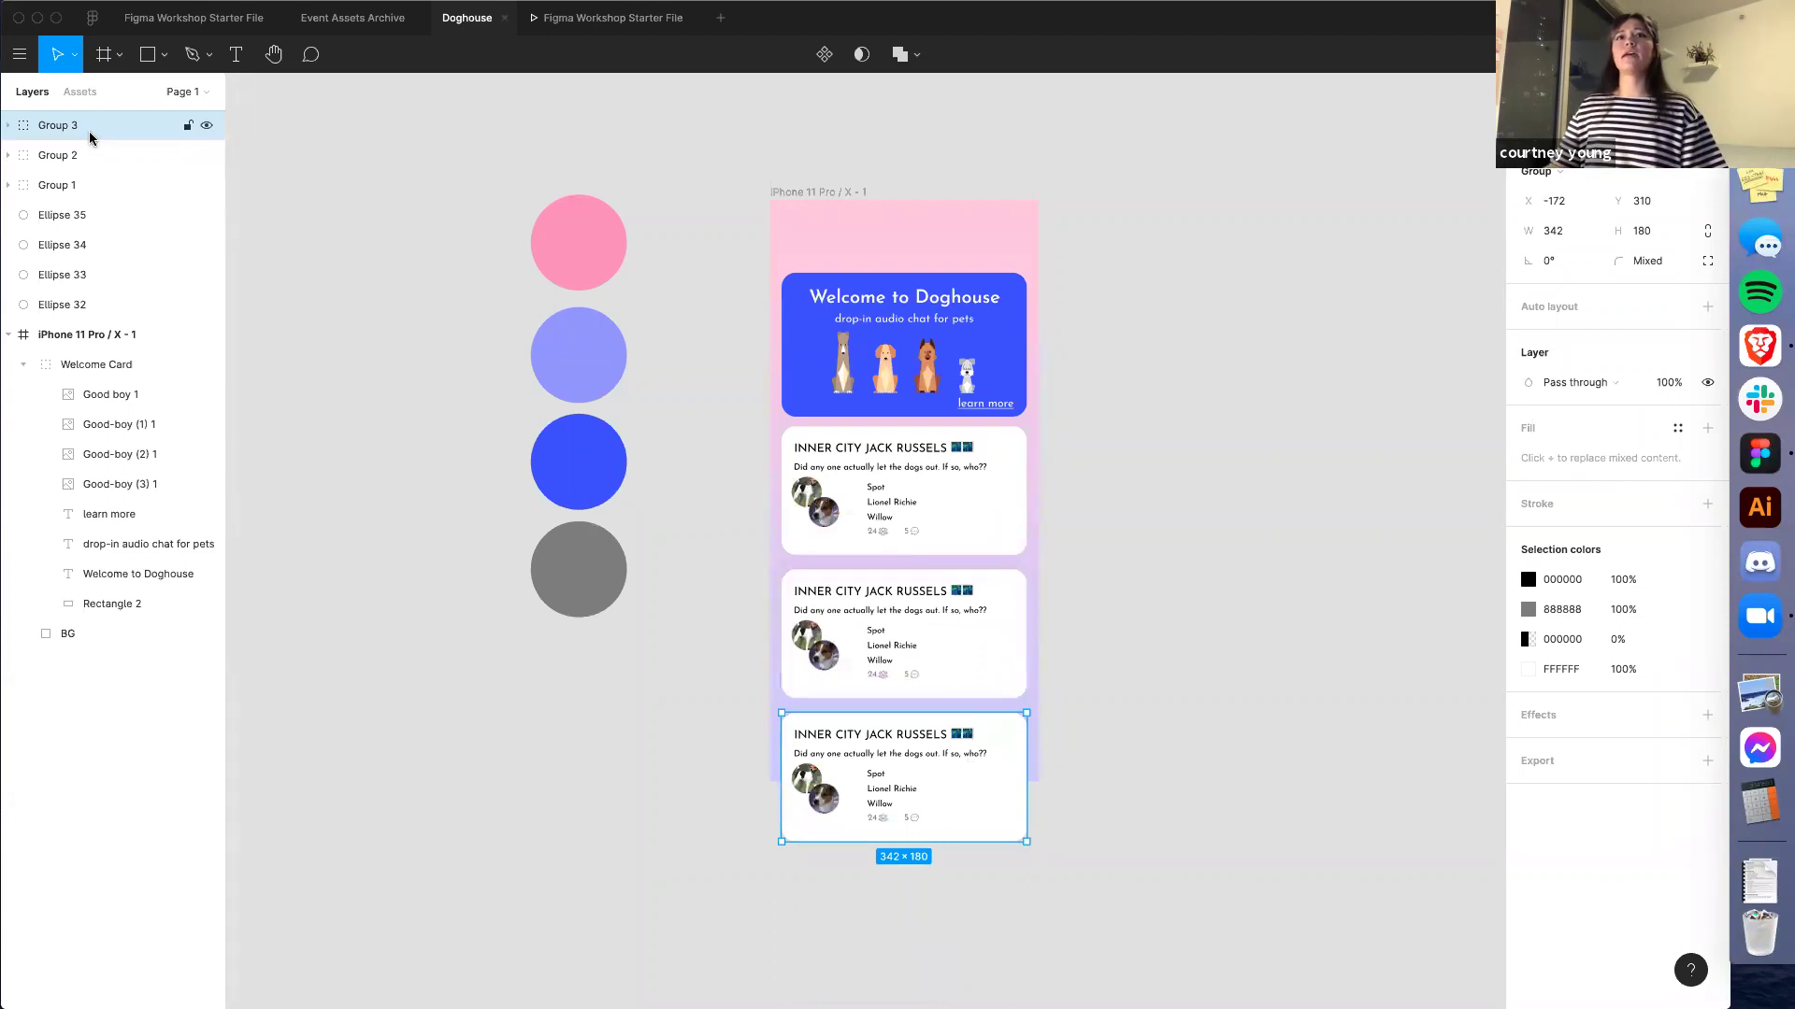
# Nest the three room card groups inside the iPhone 11 Pro / X - 1 frame, keeping the four palette circles outside it
pyautogui.keyDown('shift'); pyautogui.click(95, 304); pyautogui.keyUp('shift')
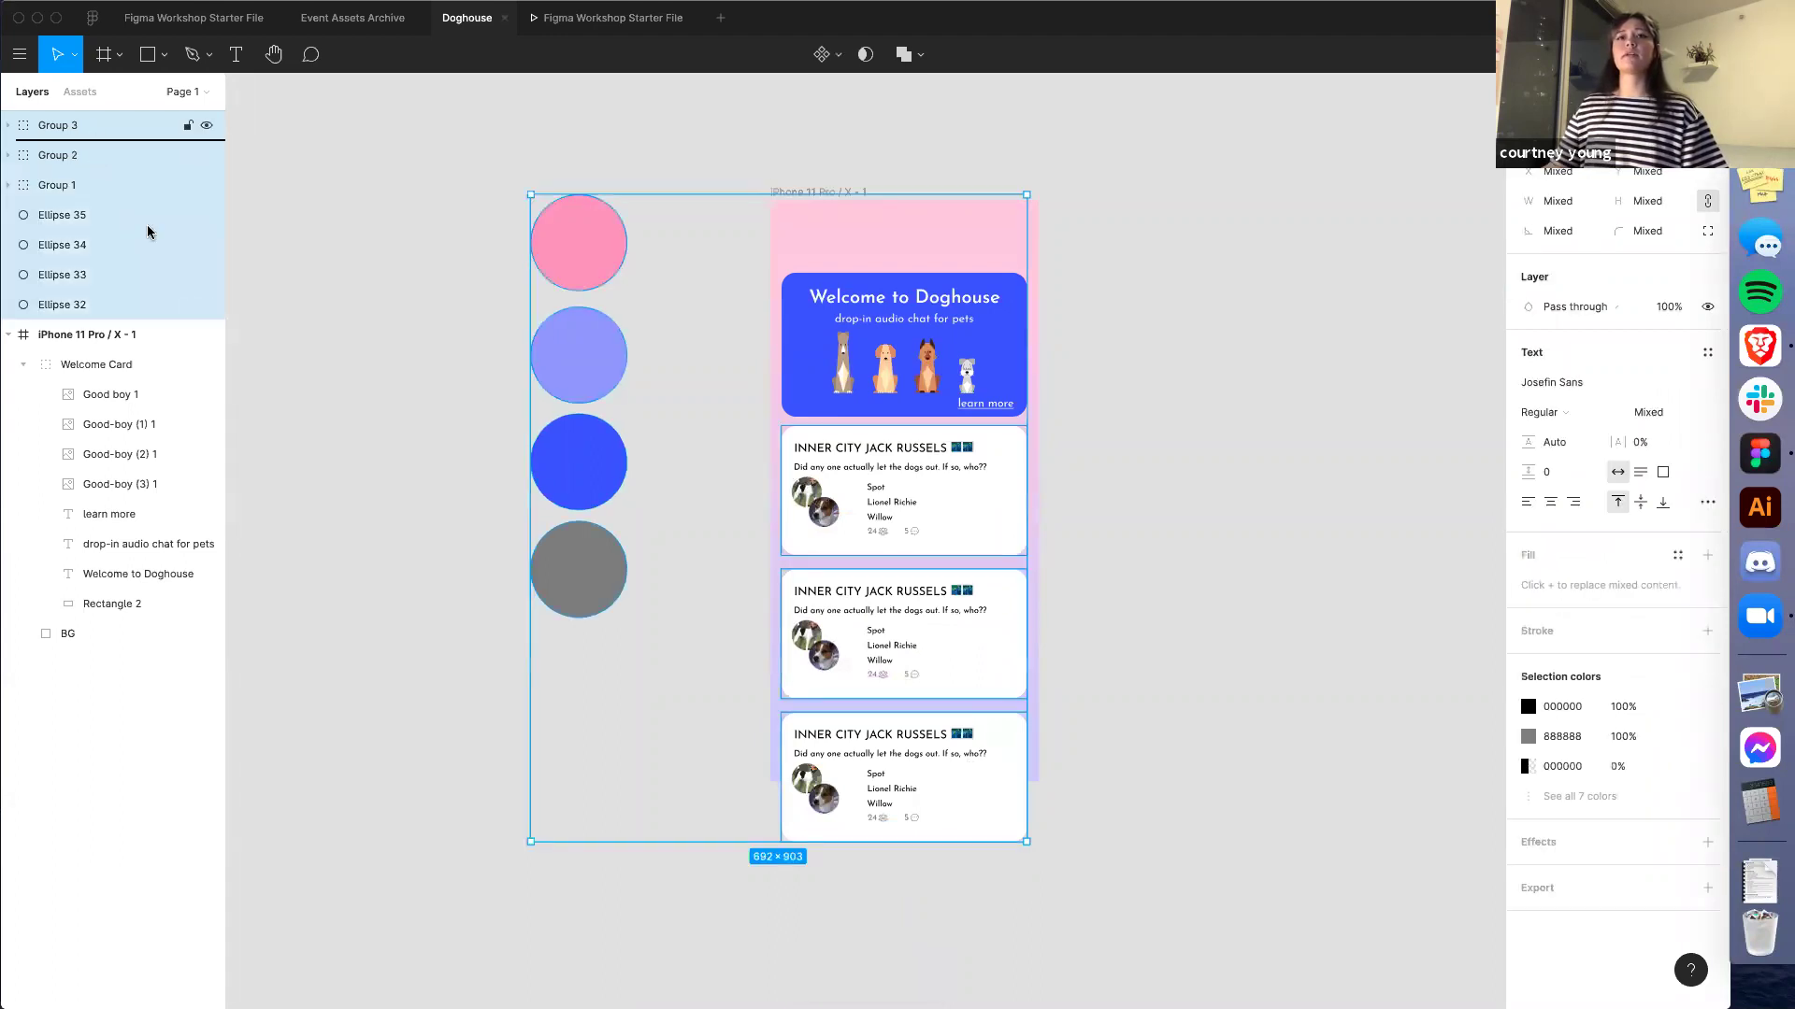
pyautogui.moveTo(142, 366); pyautogui.dragTo(138, 350)
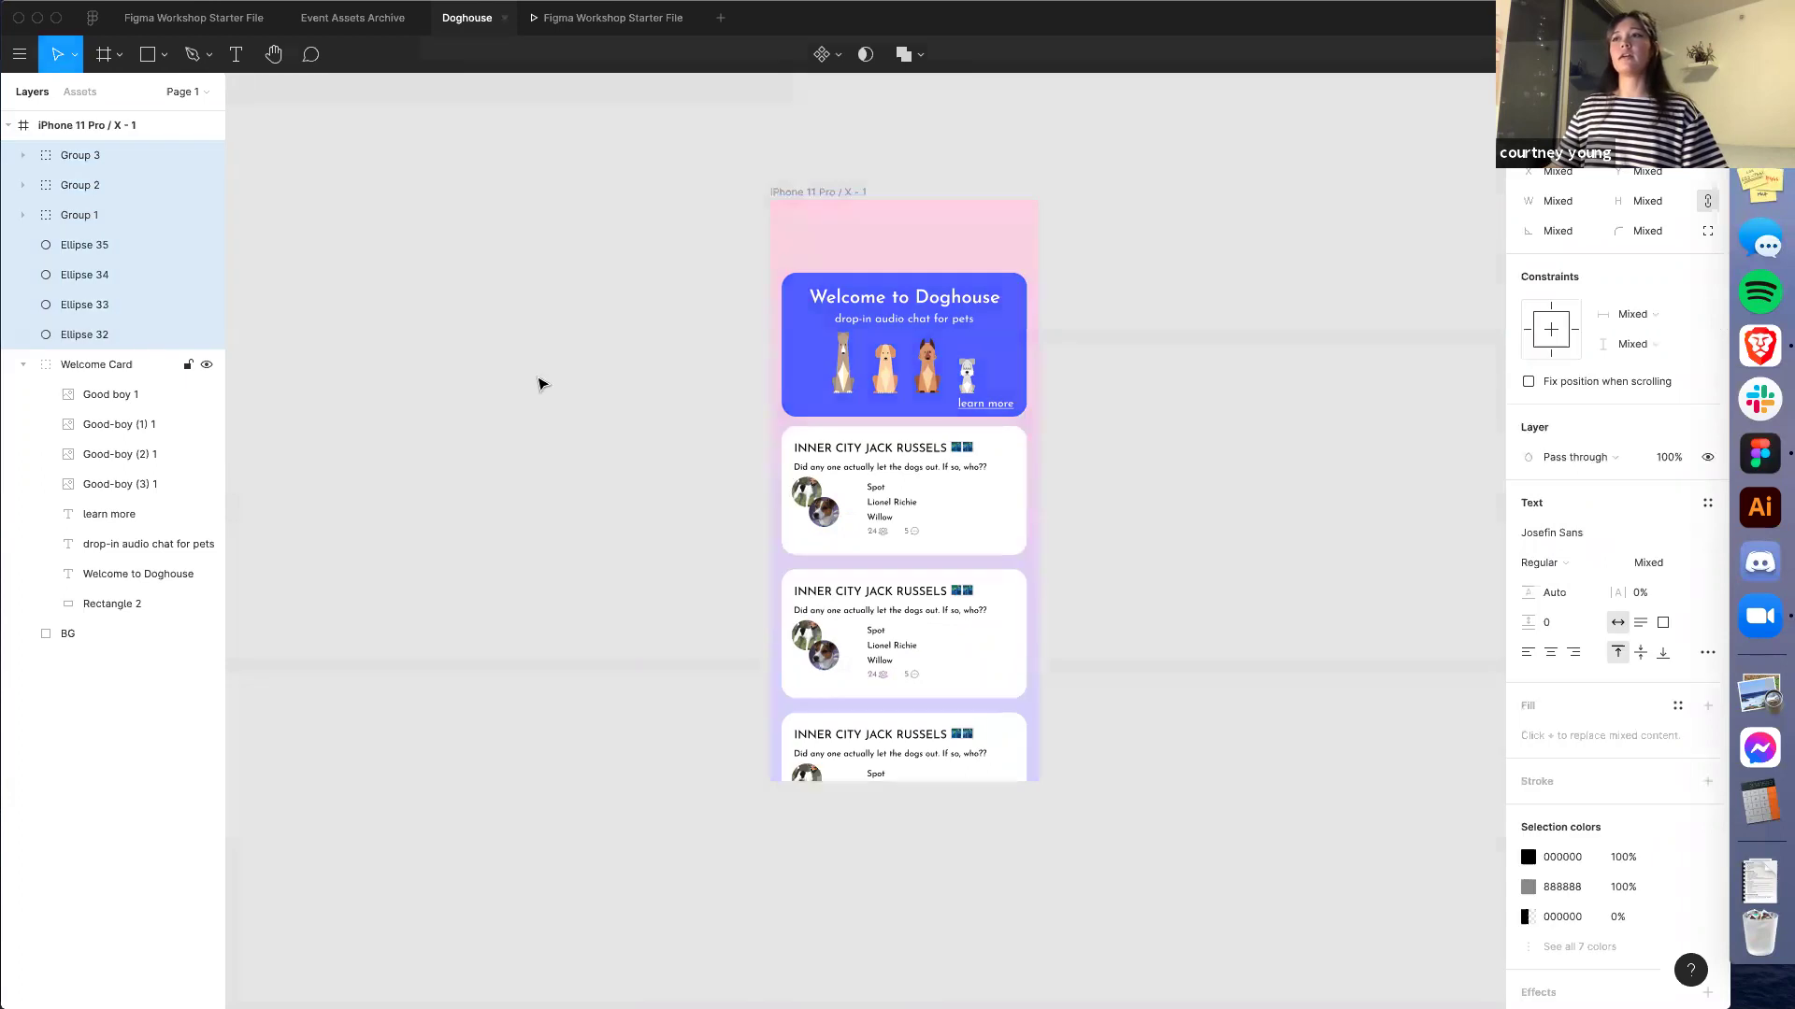
pyautogui.click(84, 245)
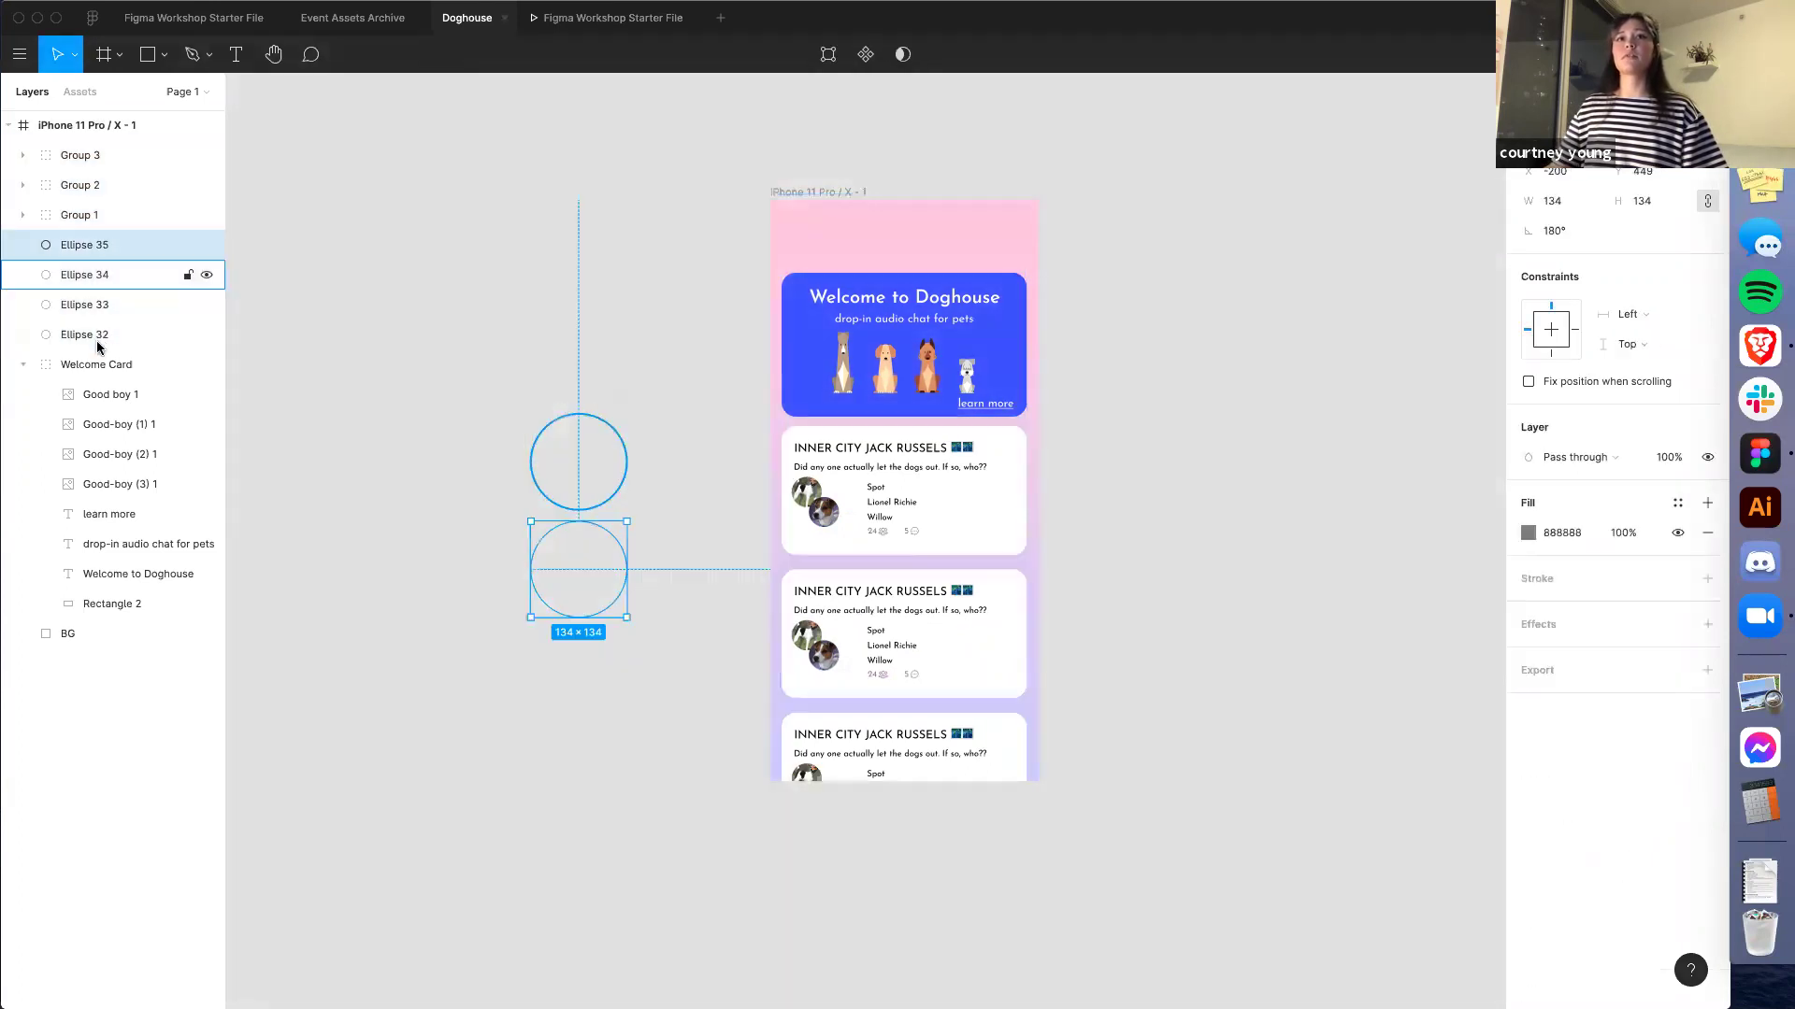
pyautogui.keyDown('shift'); pyautogui.click(97, 340); pyautogui.keyUp('shift')
pyautogui.moveTo(100, 245); pyautogui.dragTo(105, 117)
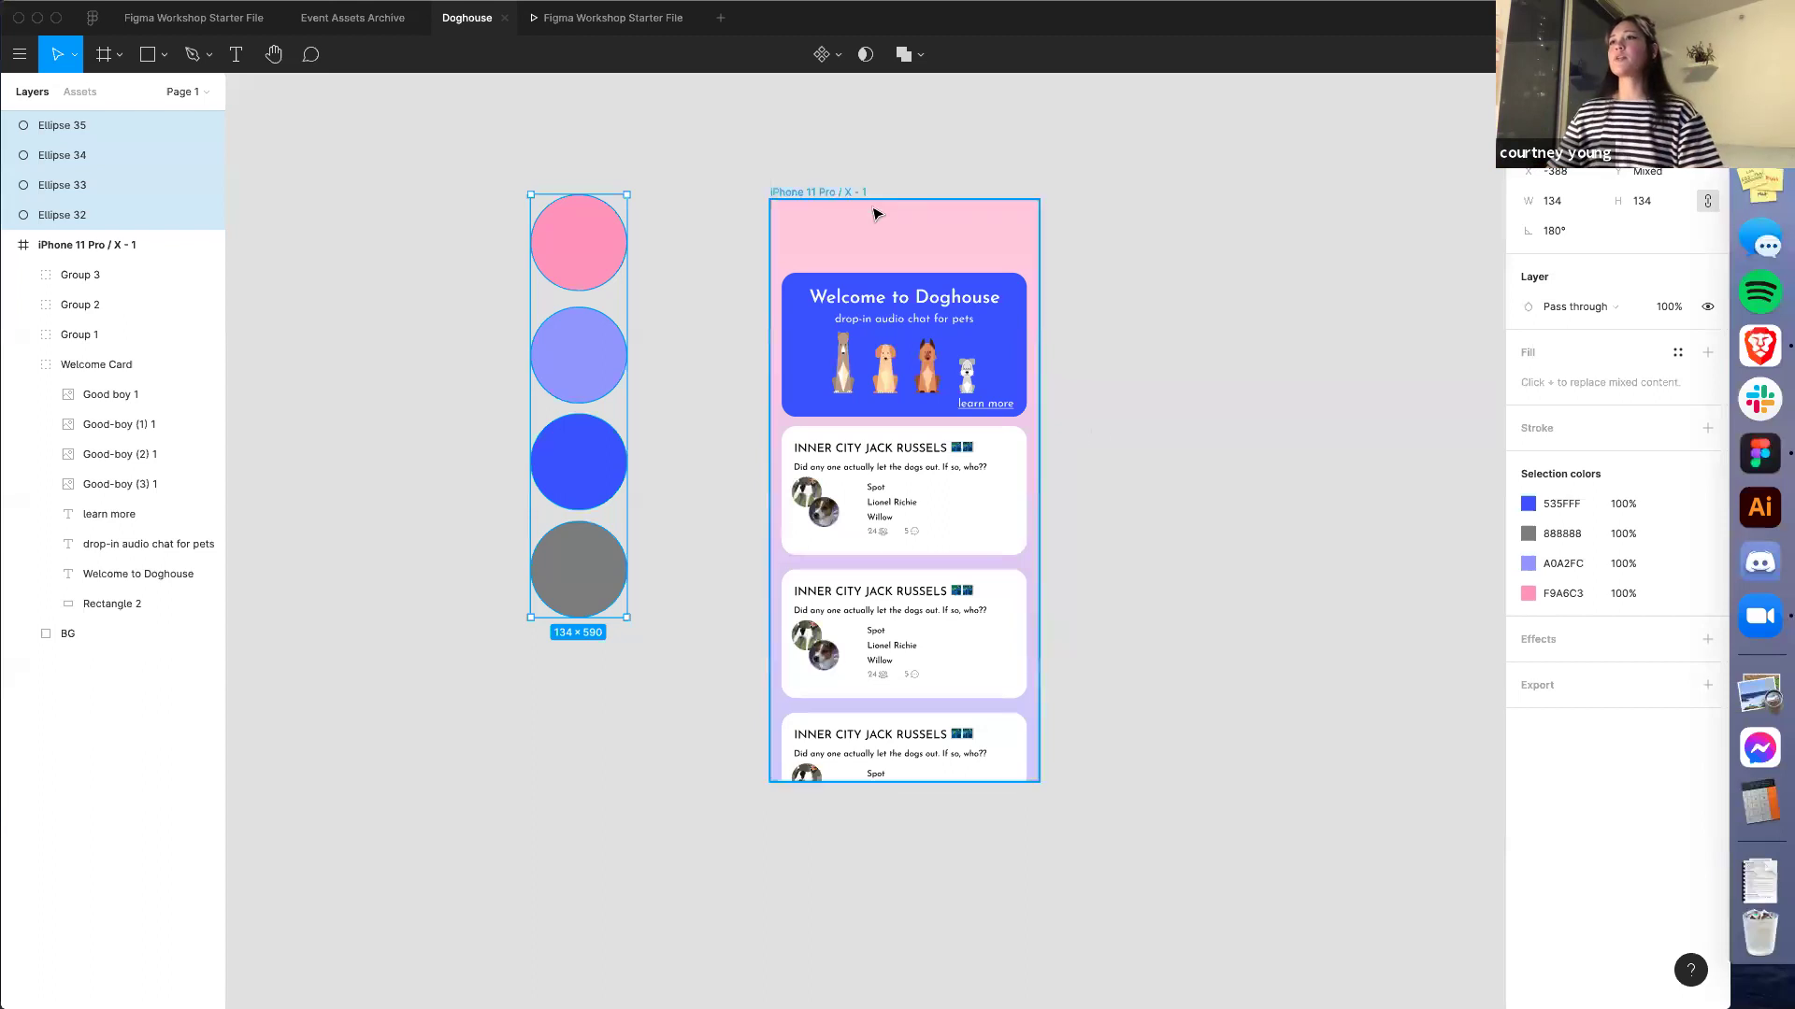
# Move the BG, Welcome Card and three room cards out of the phone frame onto the empty canvas beside it
pyautogui.click(824, 246)
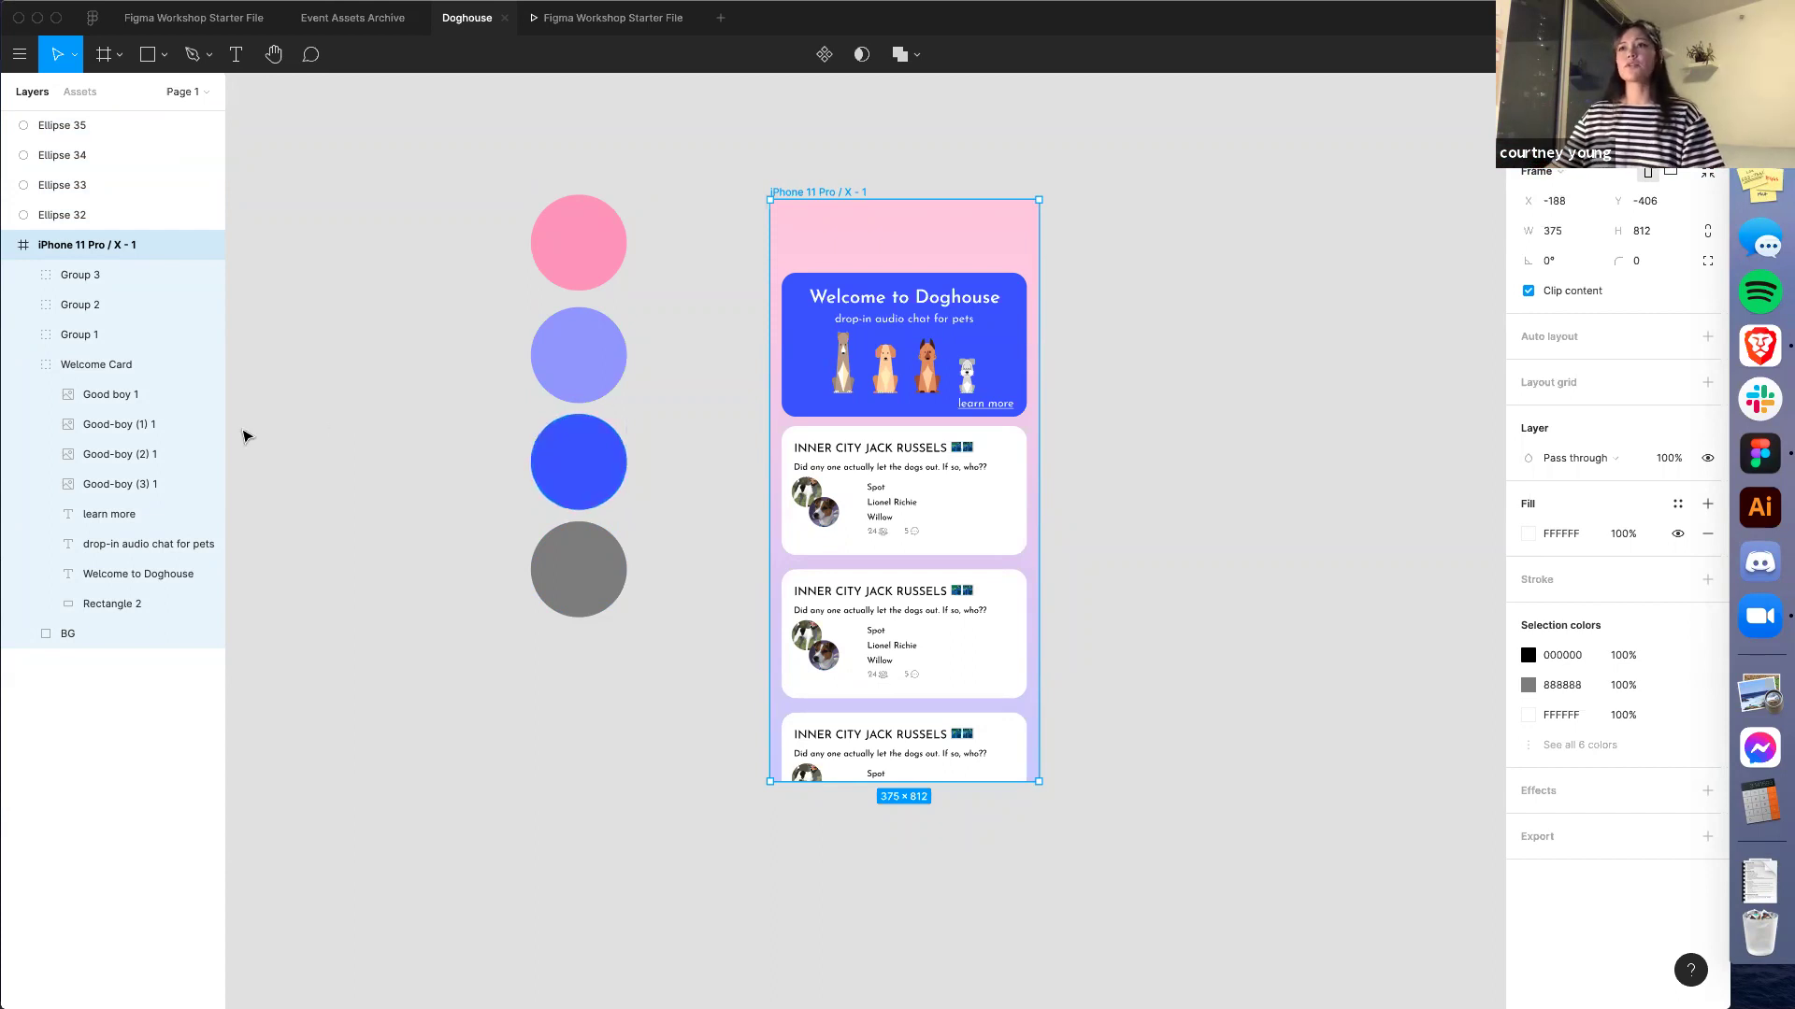
pyautogui.click(98, 634)
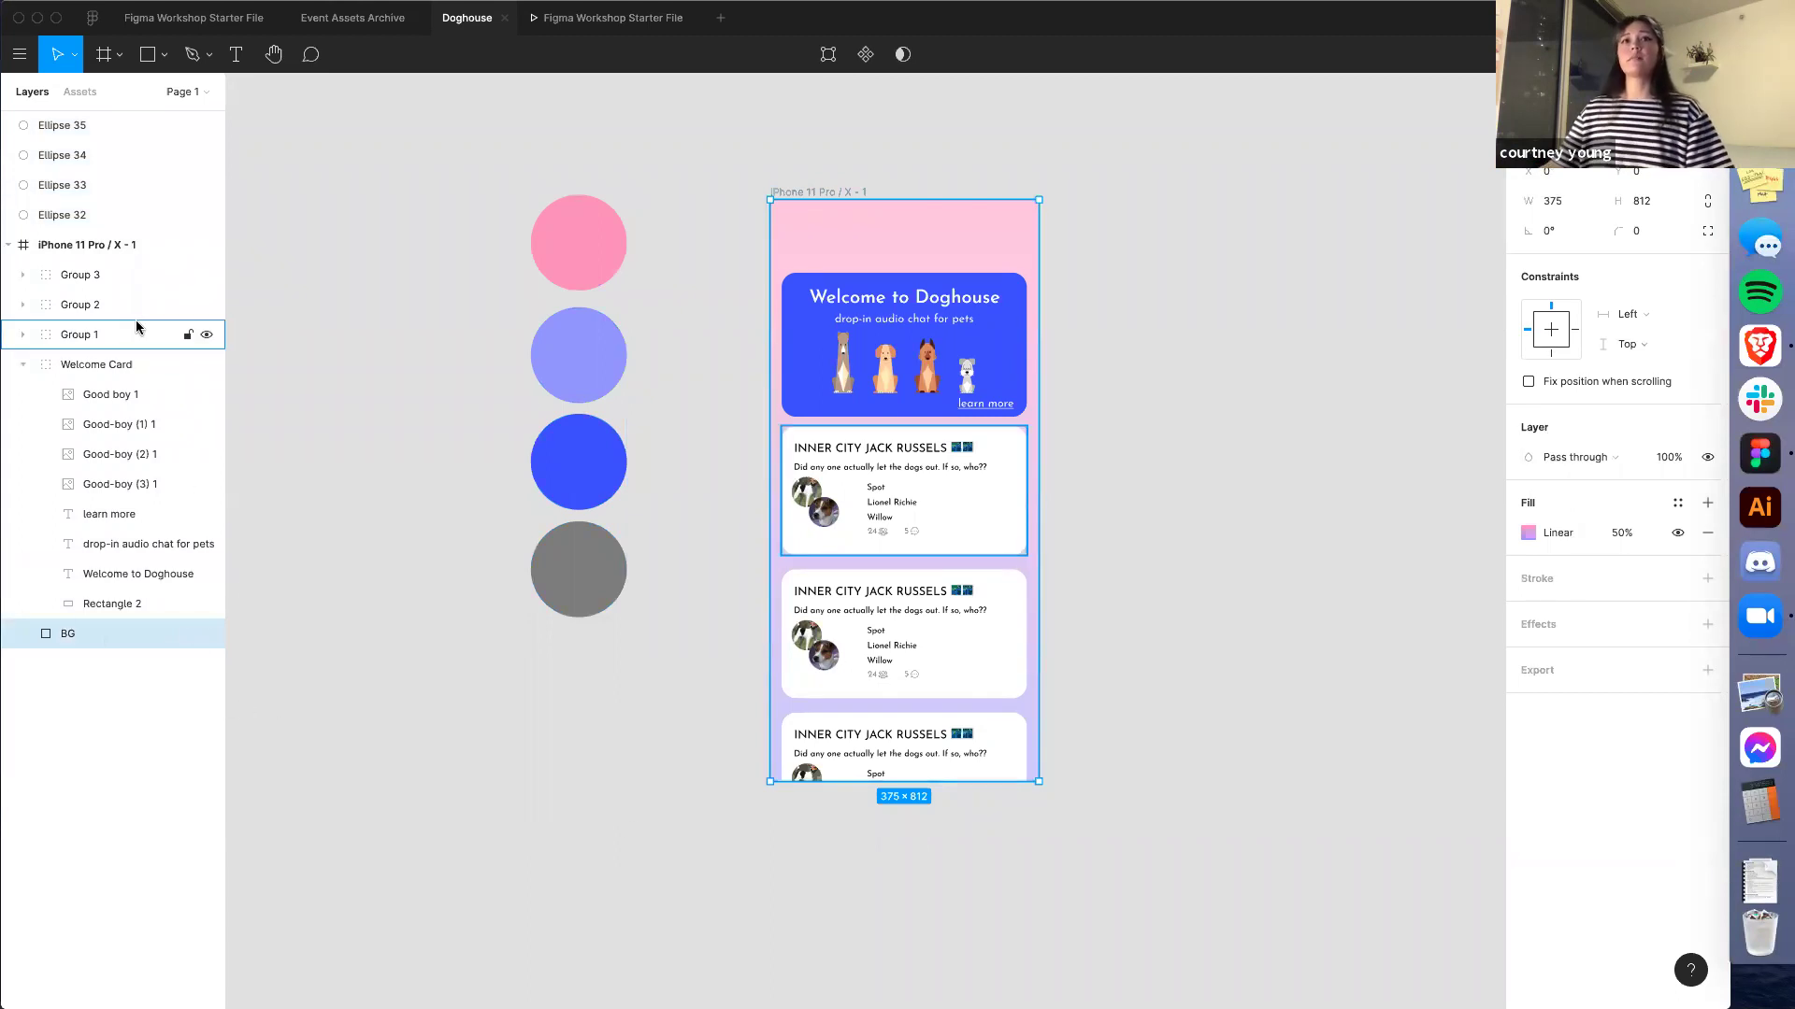
pyautogui.keyDown('shift'); pyautogui.click(110, 275); pyautogui.keyUp('shift')
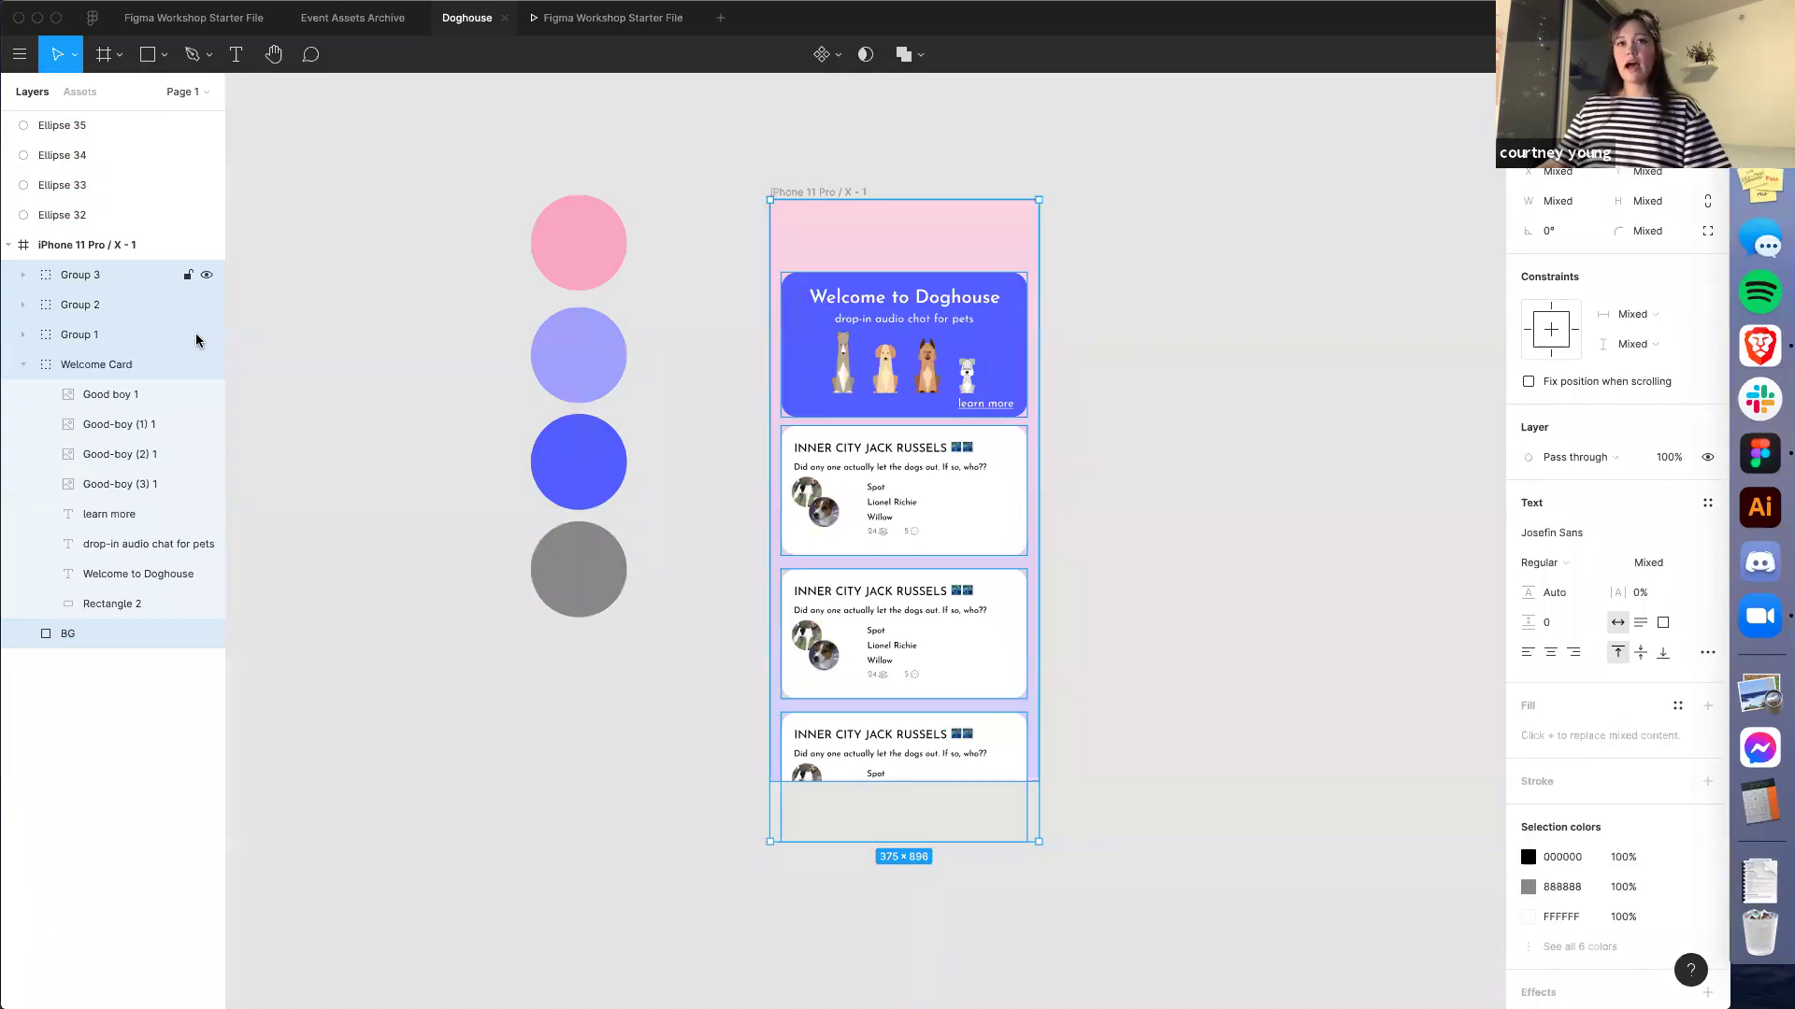
pyautogui.moveTo(1011, 395); pyautogui.dragTo(1311, 383)
pyautogui.hscroll(5, 878, 333)
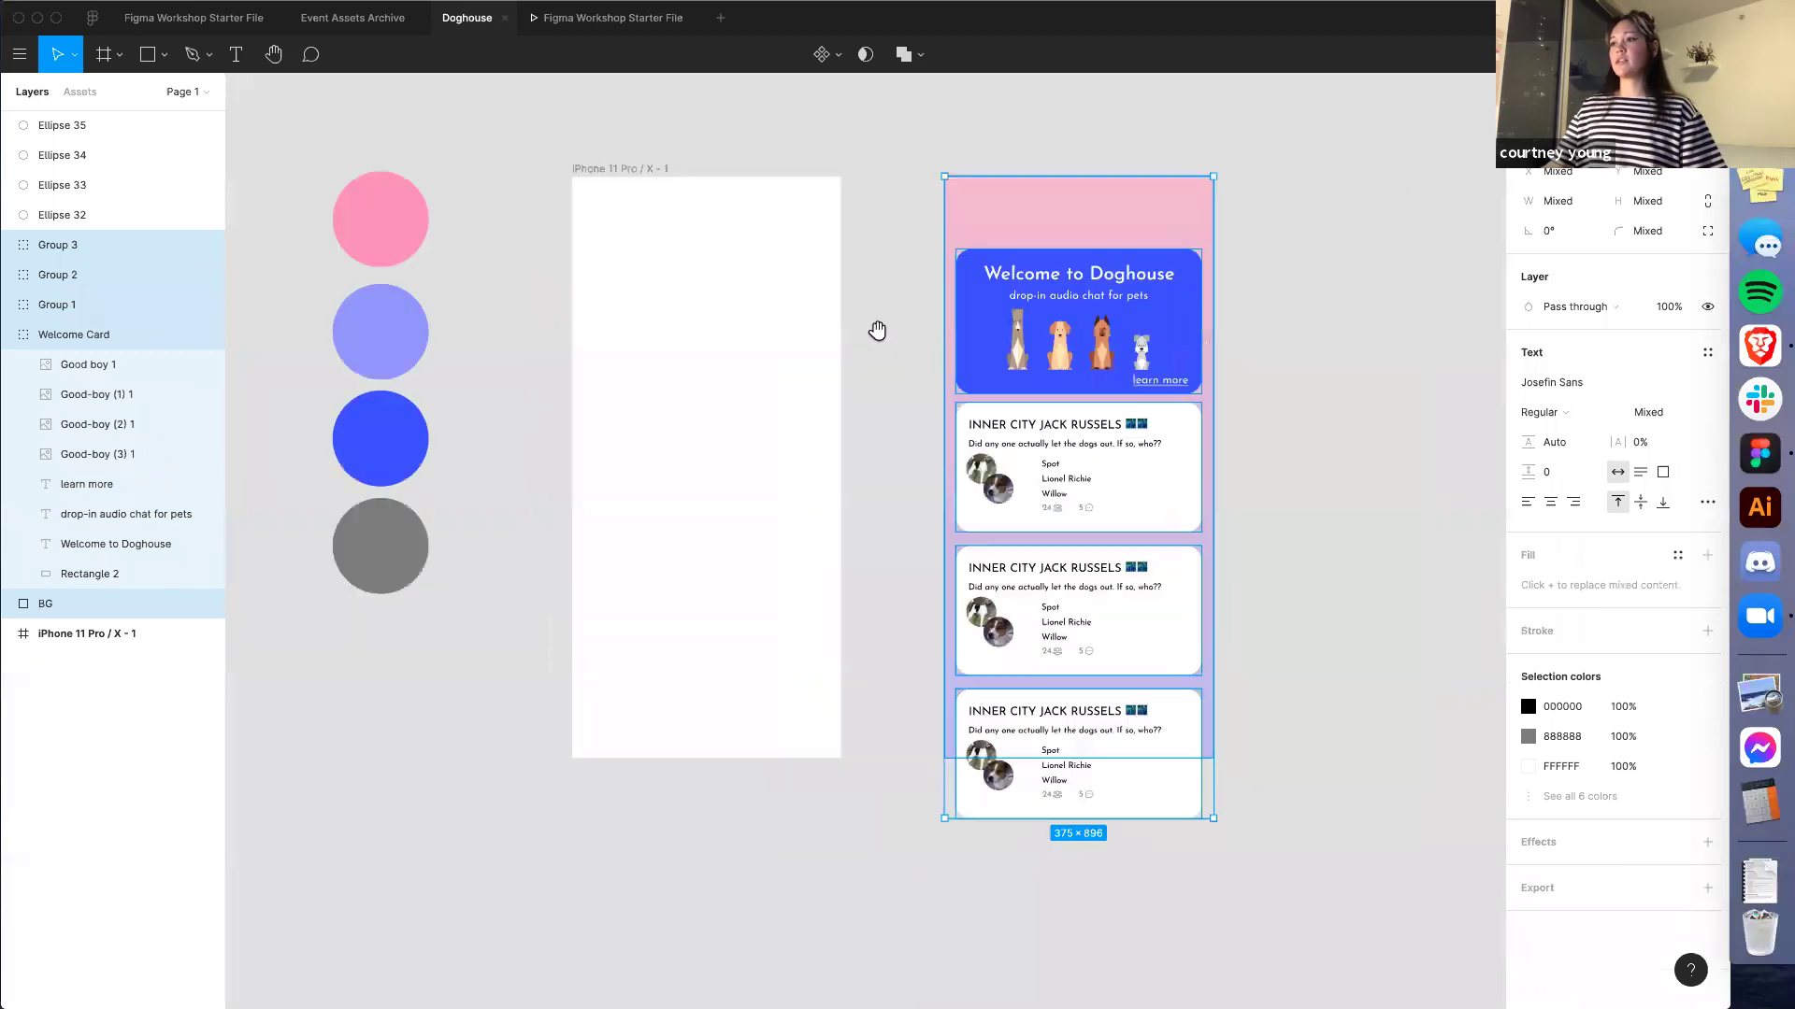
# Extend the BG gradient rectangle downward to 375 × 1620
pyautogui.click(833, 200)
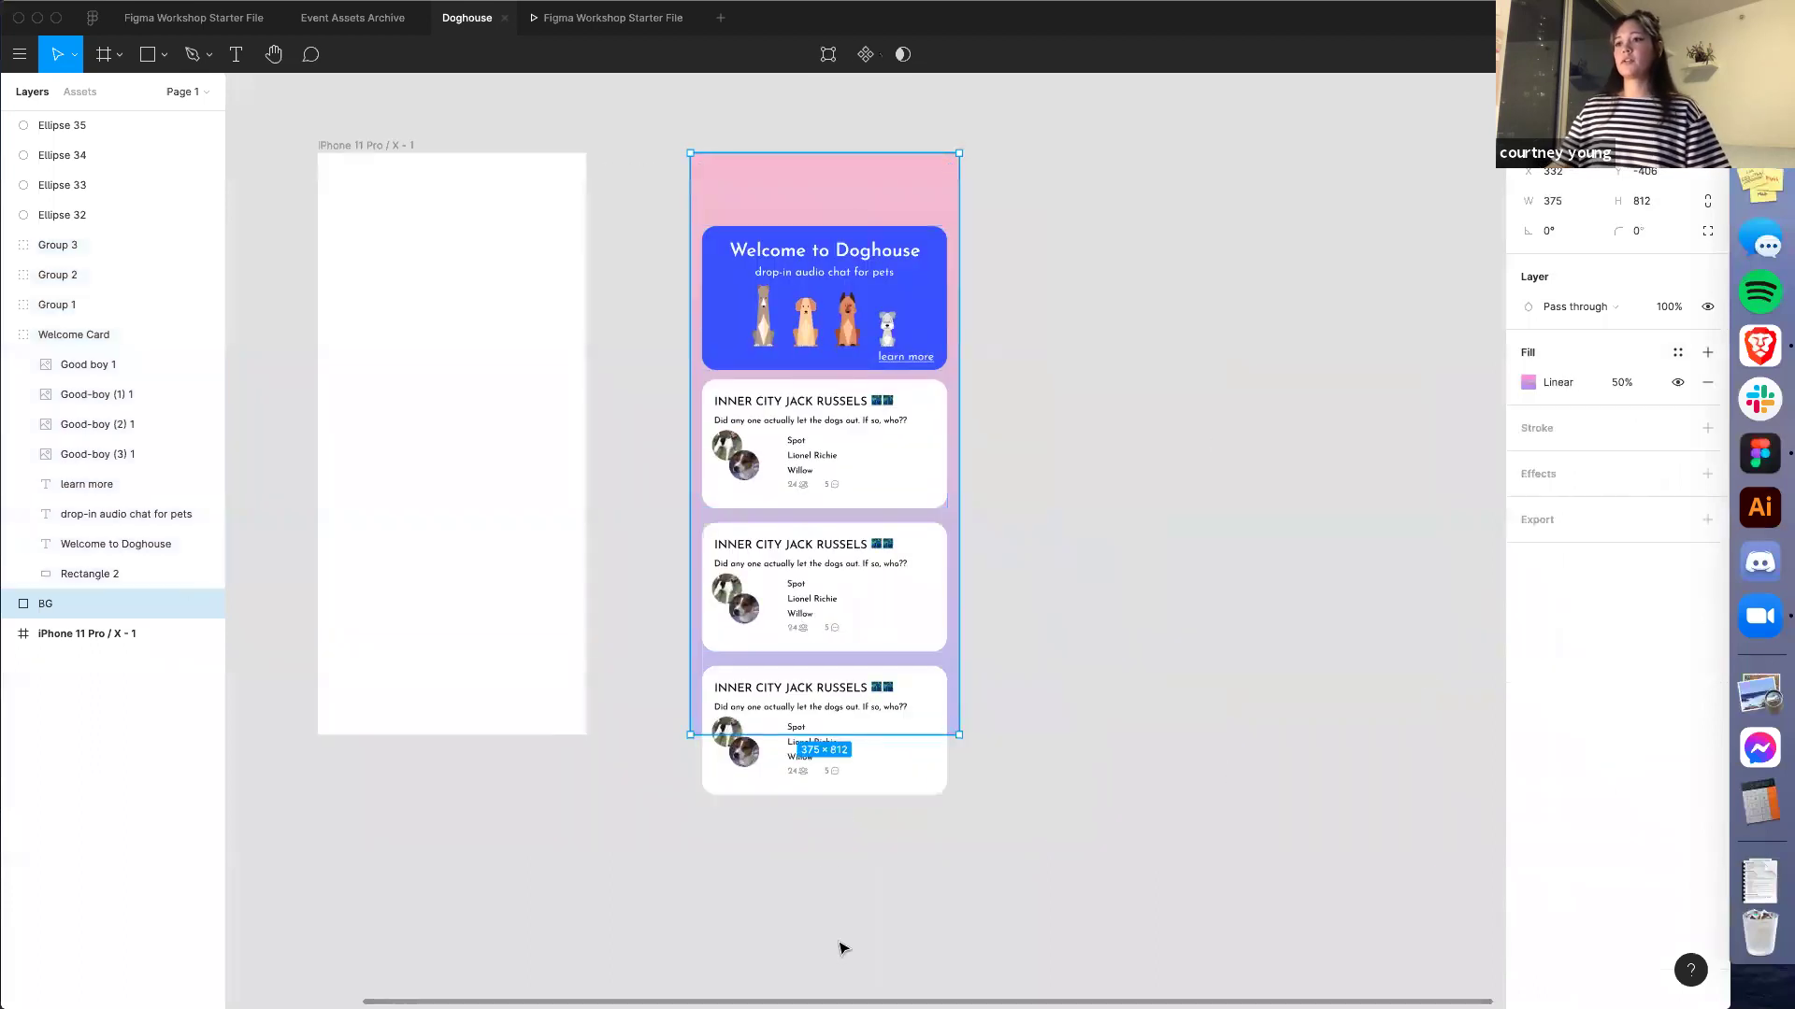
pyautogui.scroll(-3, 1153, 677)
pyautogui.moveTo(812, 741); pyautogui.dragTo(995, 905)
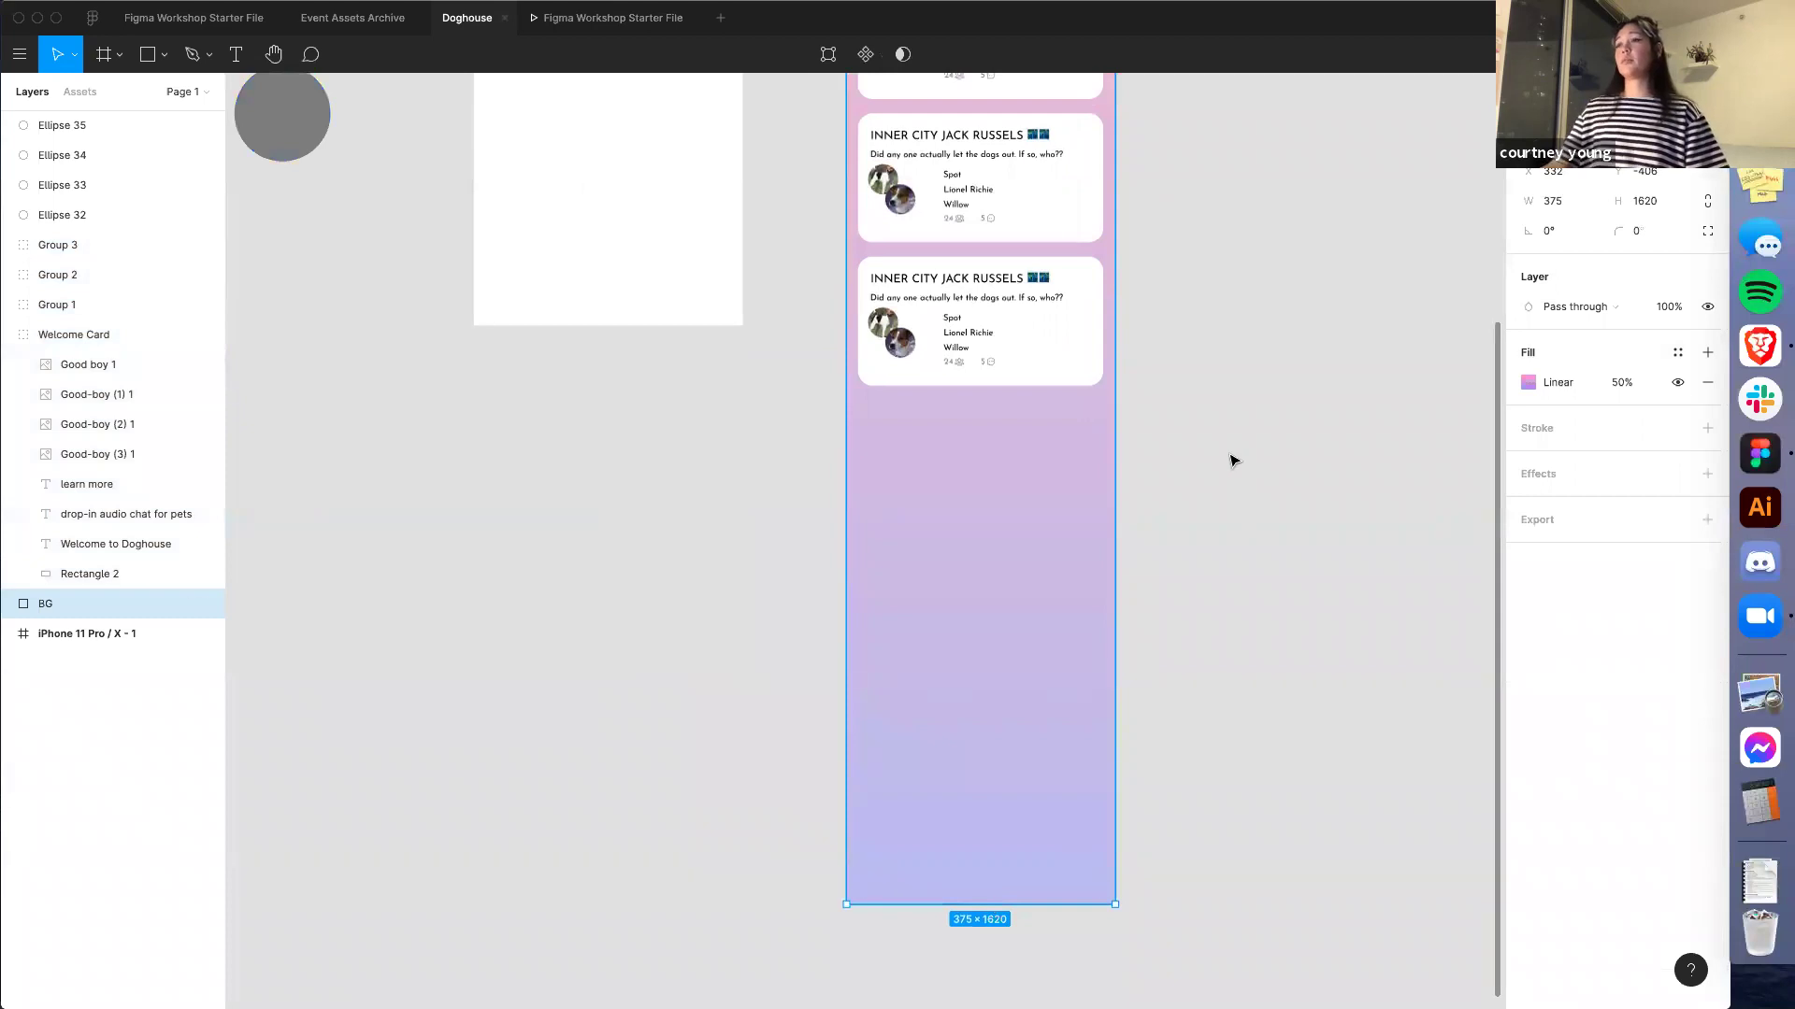
# Duplicate the lowest room card three times down the extended background, keeping the same spacing between cards
pyautogui.scroll(4, 1162, 585)
pyautogui.click(962, 502)
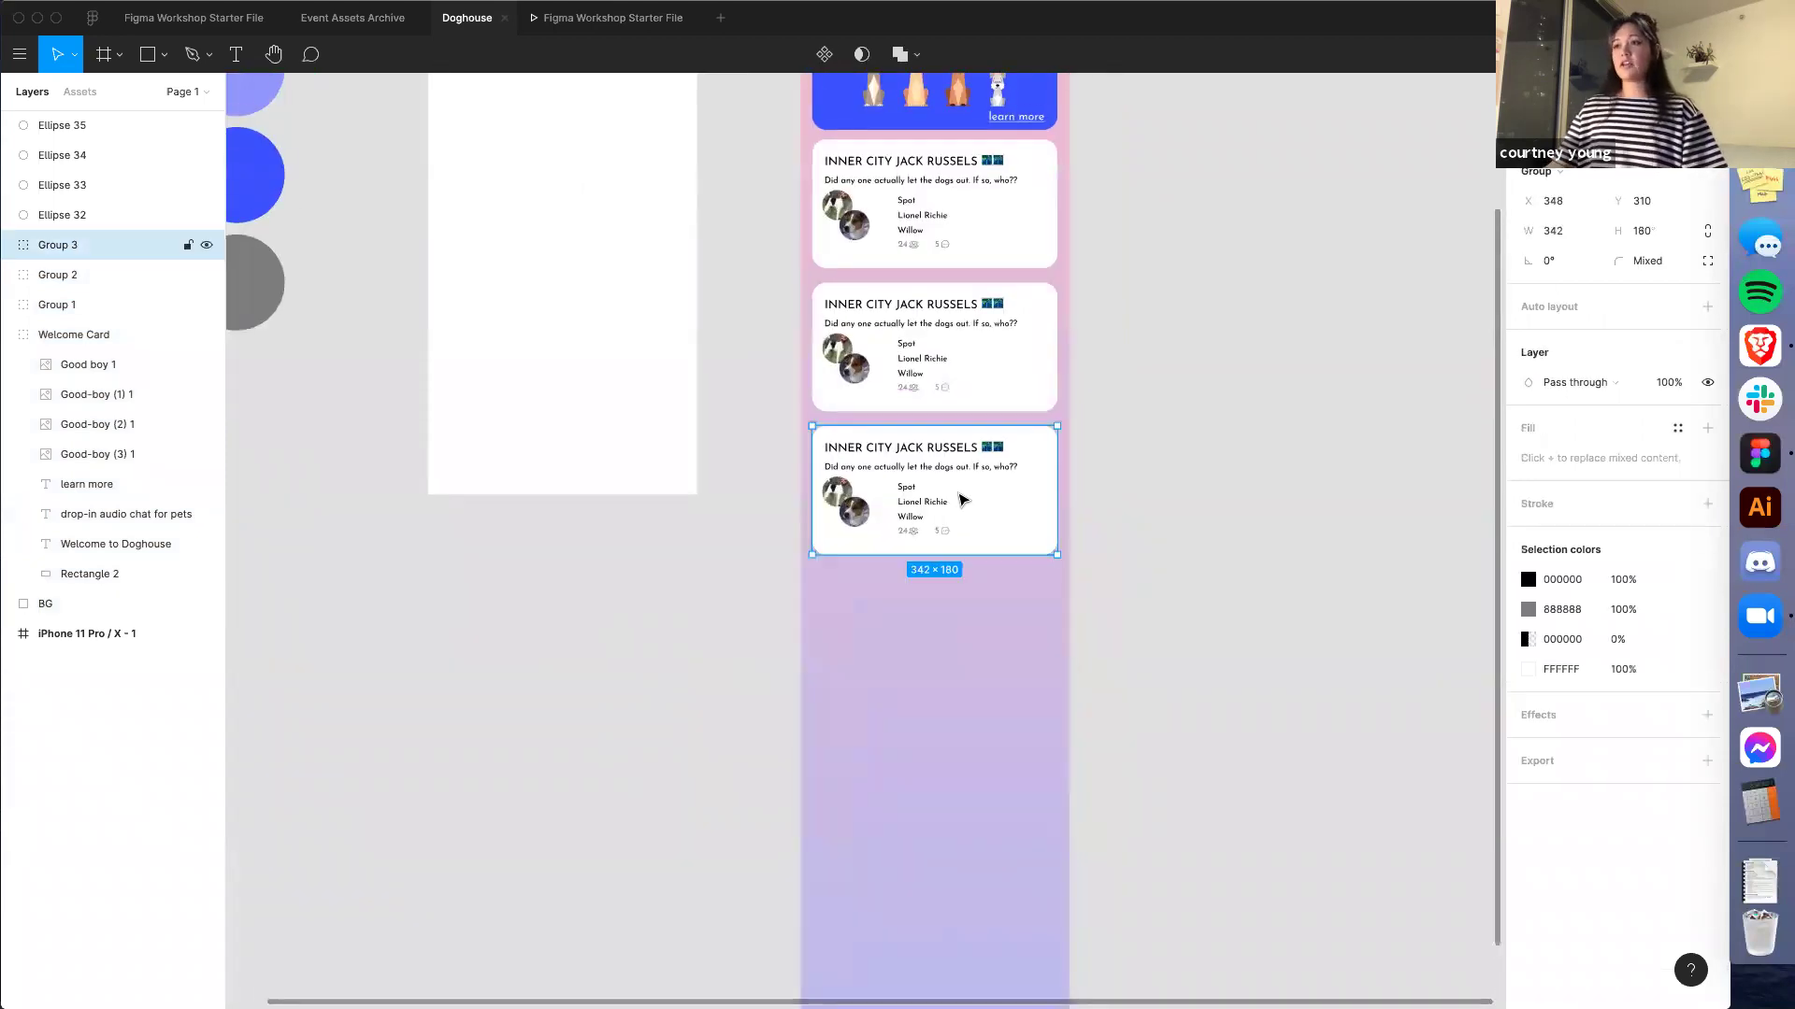
pyautogui.press('super+d')
pyautogui.moveTo(963, 502); pyautogui.dragTo(964, 634)
pyautogui.press('super+d')
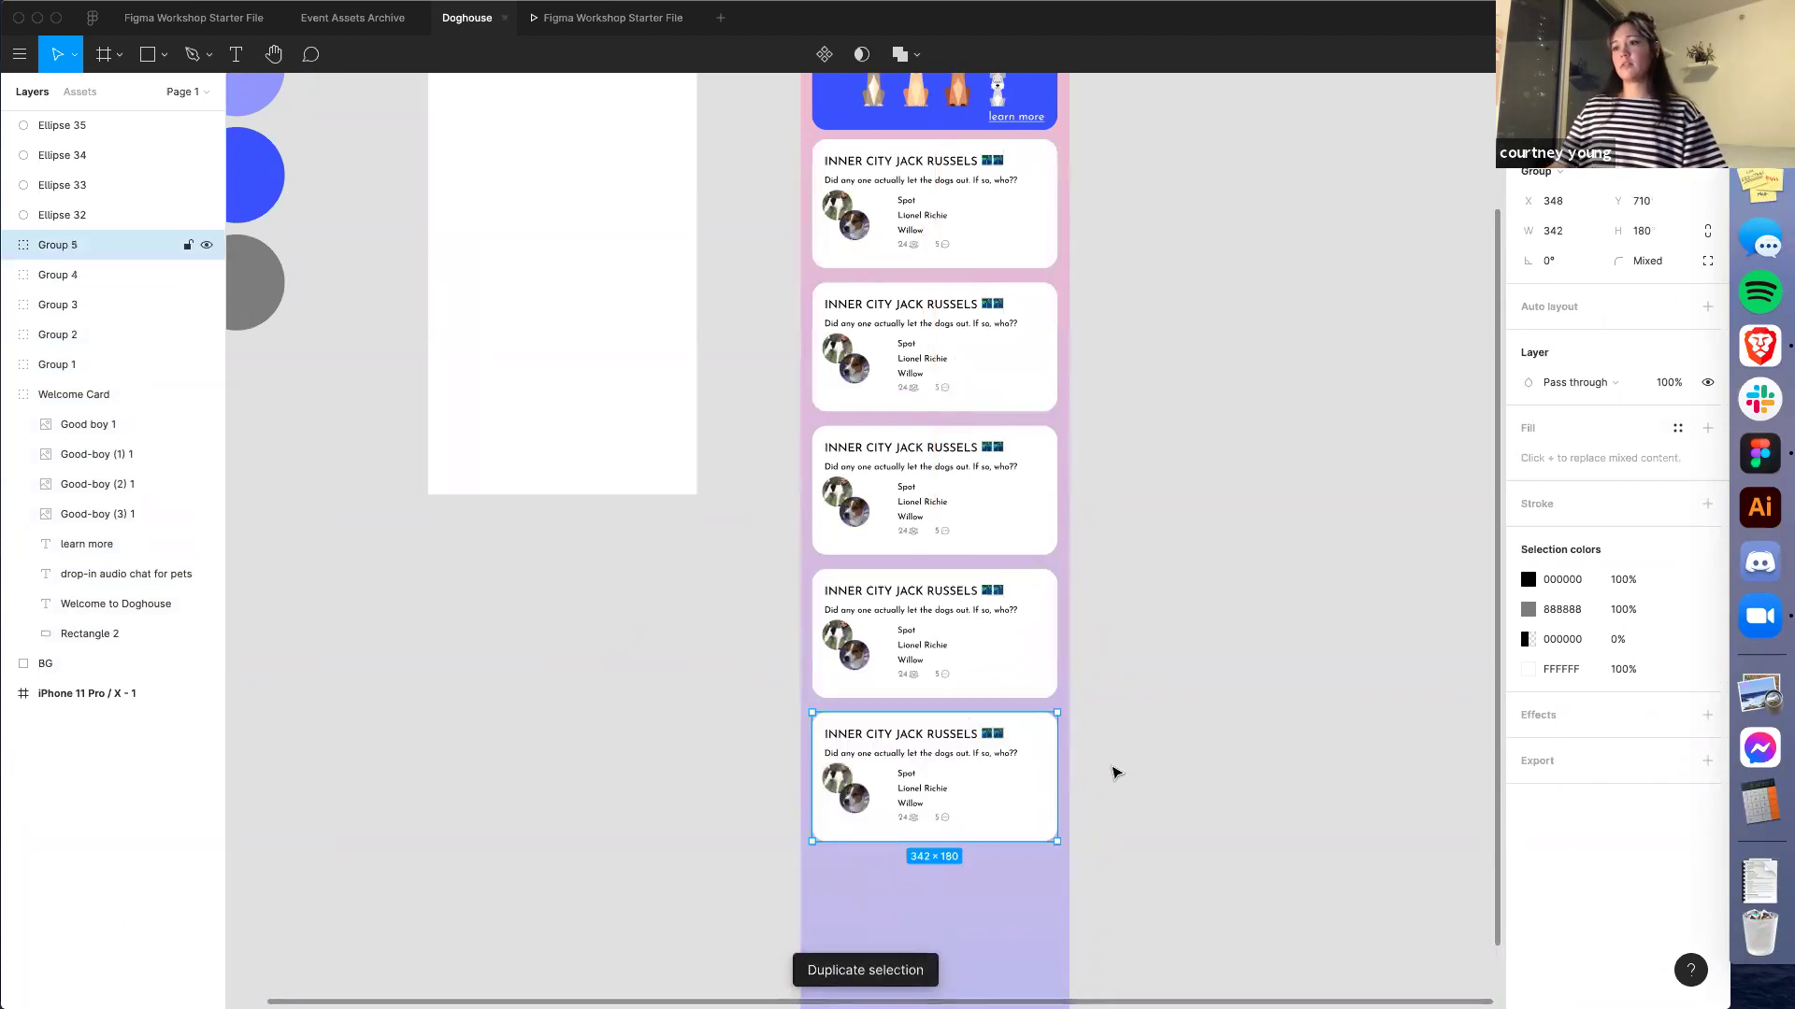
pyautogui.scroll(-3, 1130, 762)
pyautogui.press('super+d')
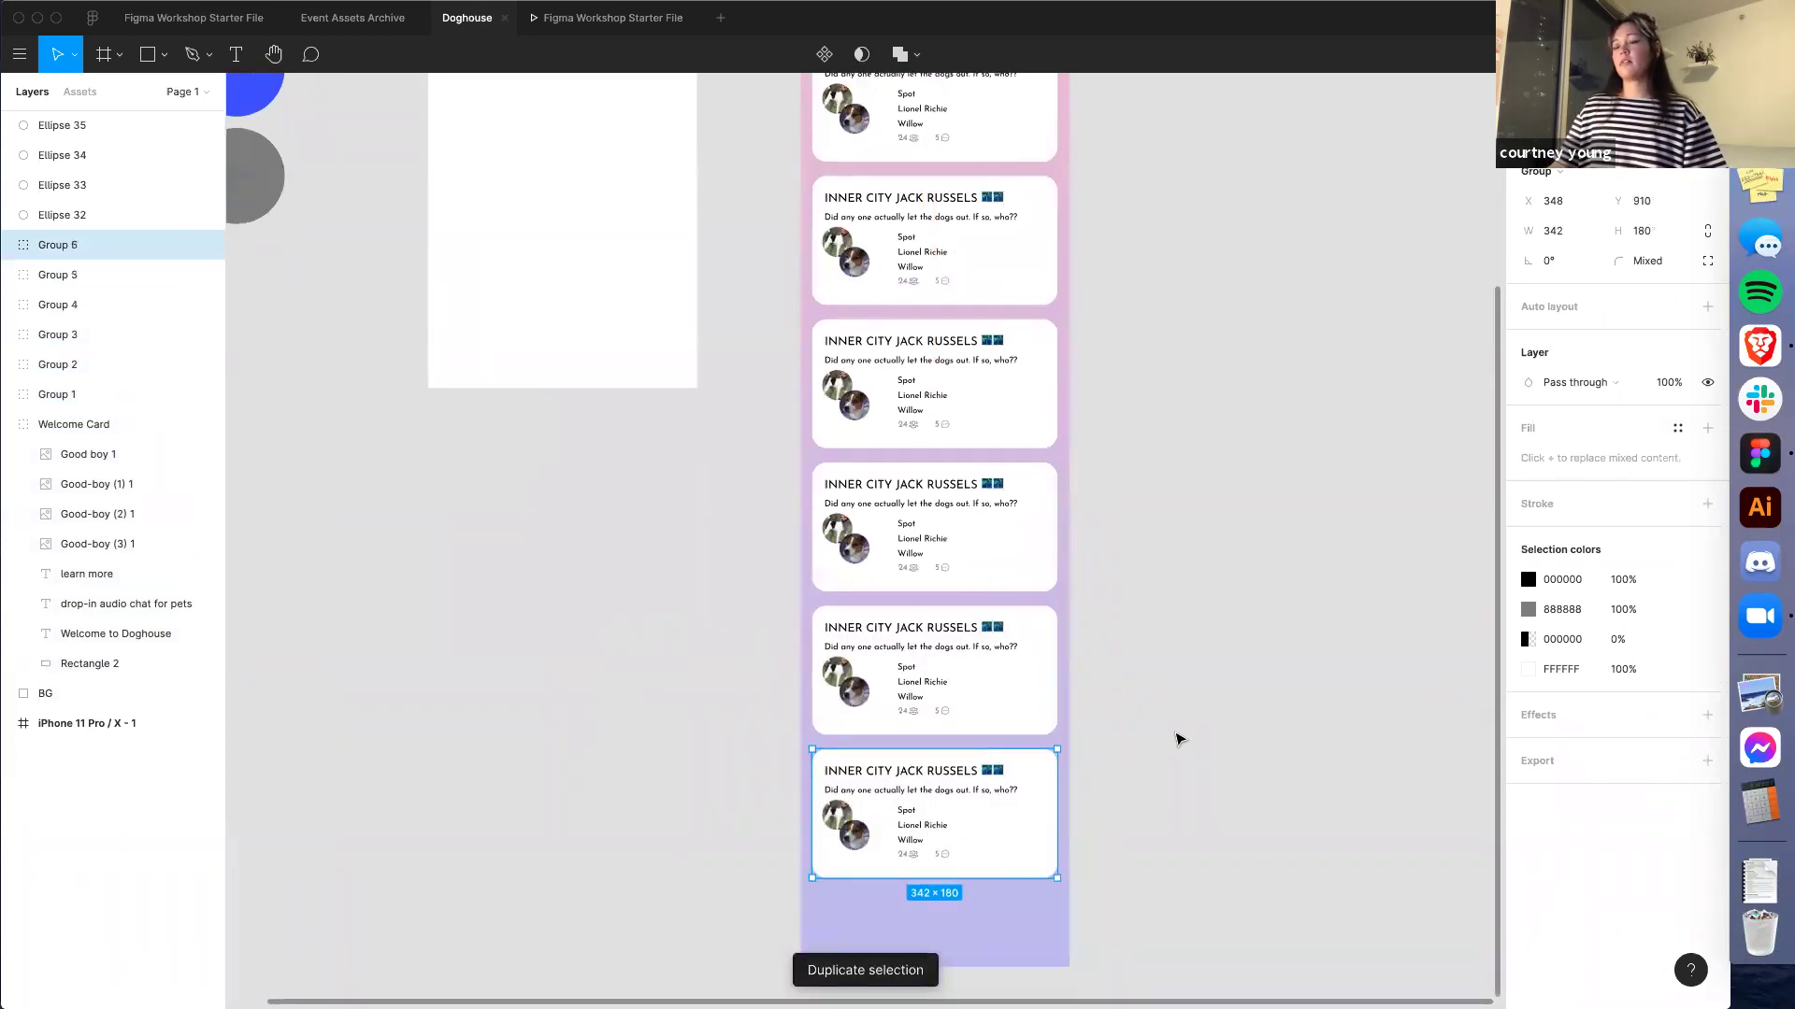
pyautogui.scroll(1, 1203, 718)
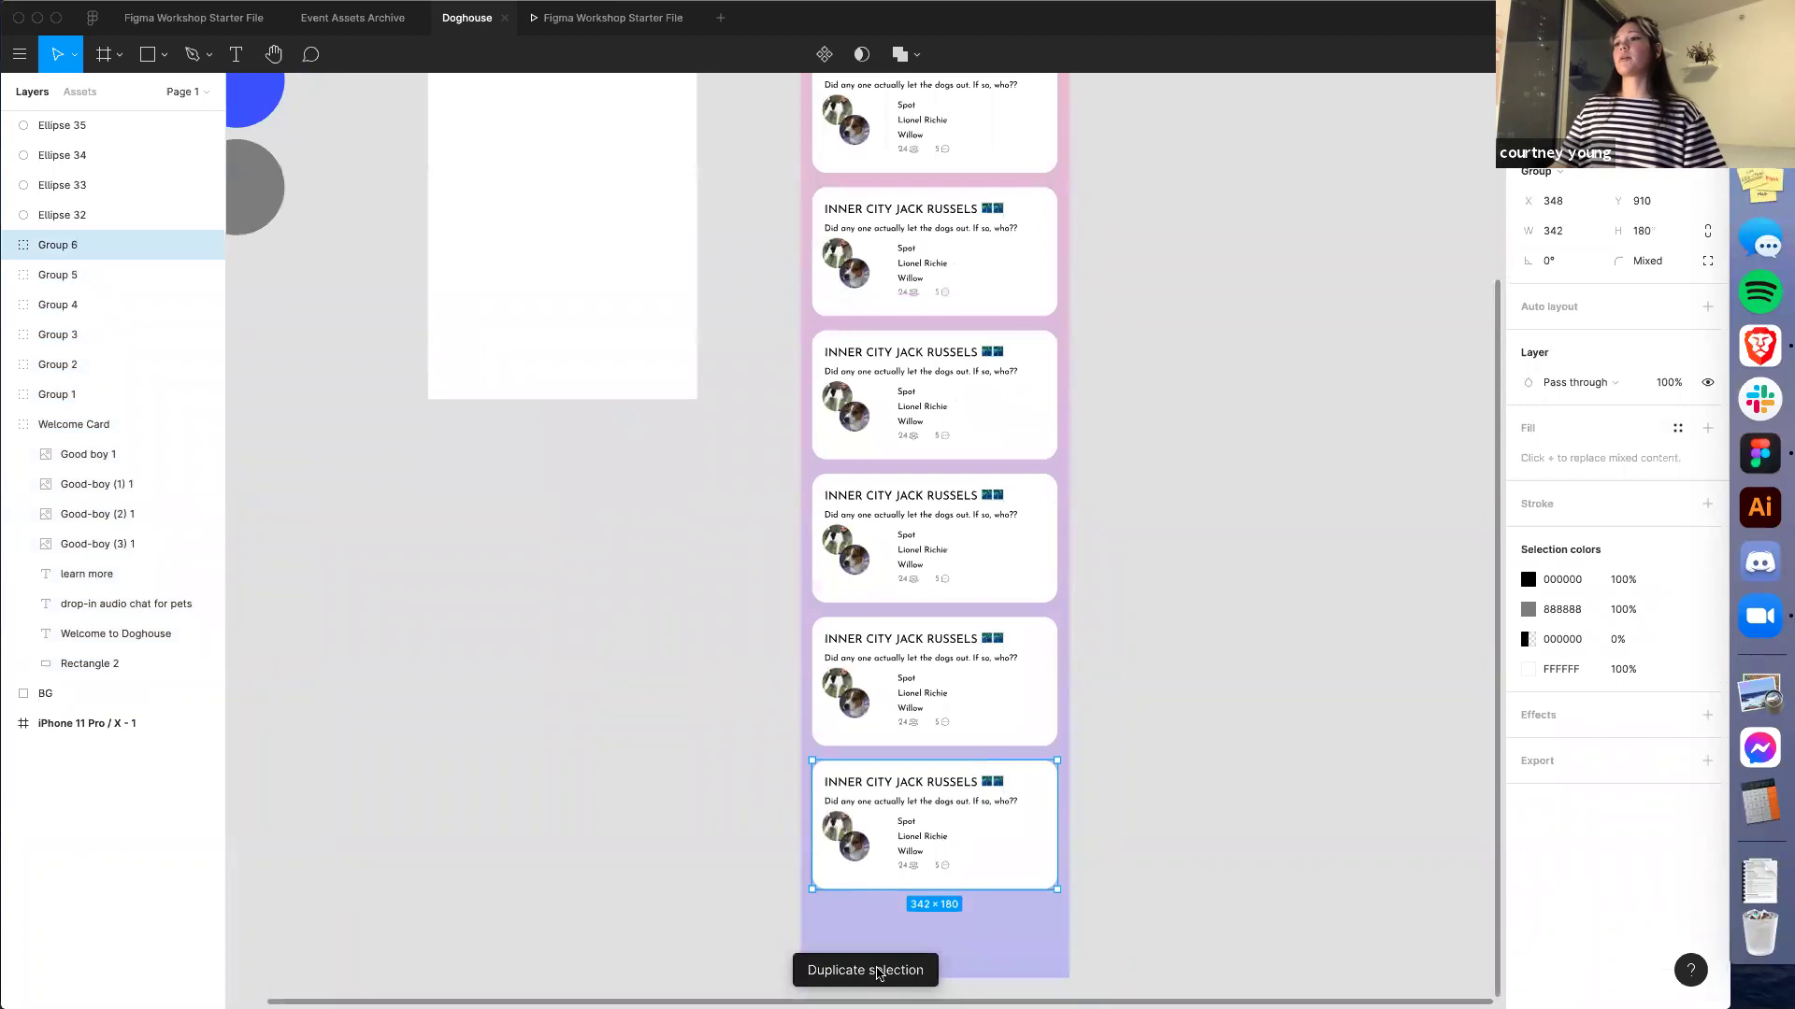
# Shorten the BG rectangle to 375 × 1521 so it ends just below the last room card
pyautogui.click(991, 944)
pyautogui.moveTo(991, 977); pyautogui.dragTo(991, 906)
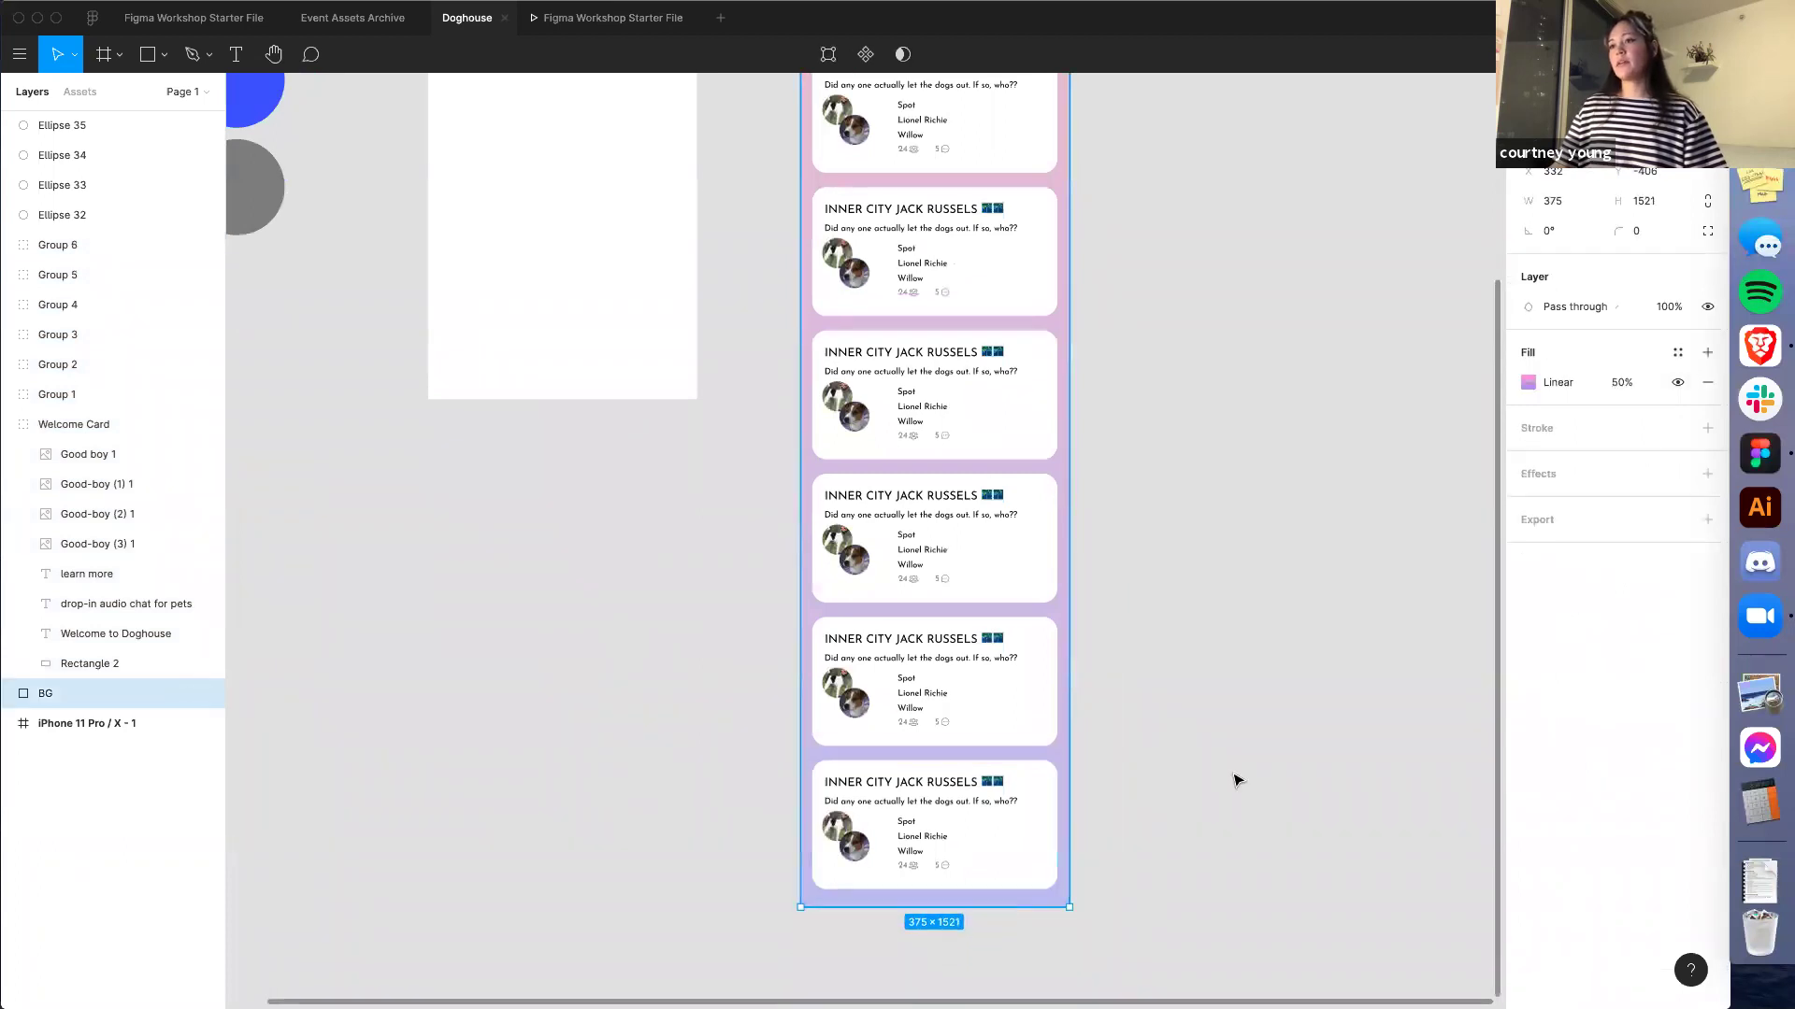
pyautogui.click(1199, 634)
pyautogui.scroll(-5, 1187, 631)
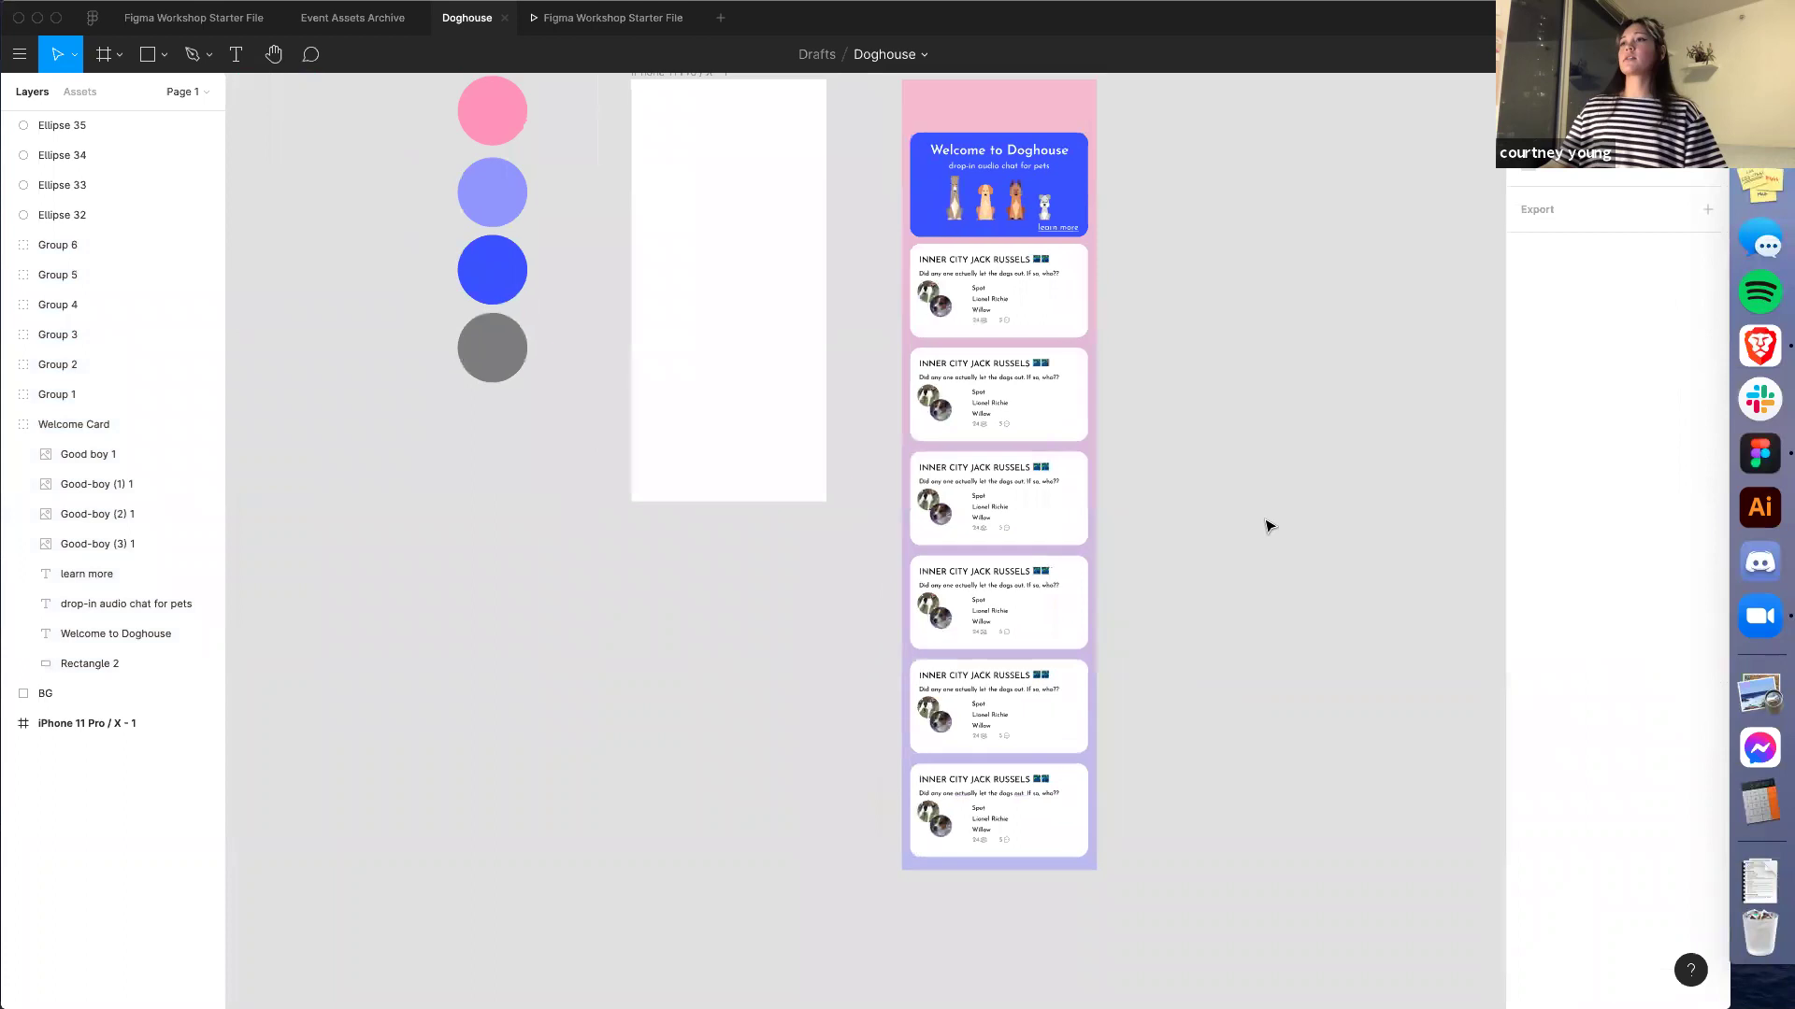
# Move the background, welcome card and all six room cards back into the phone frame, aligned with its top and sides
pyautogui.scroll(3, 1268, 526)
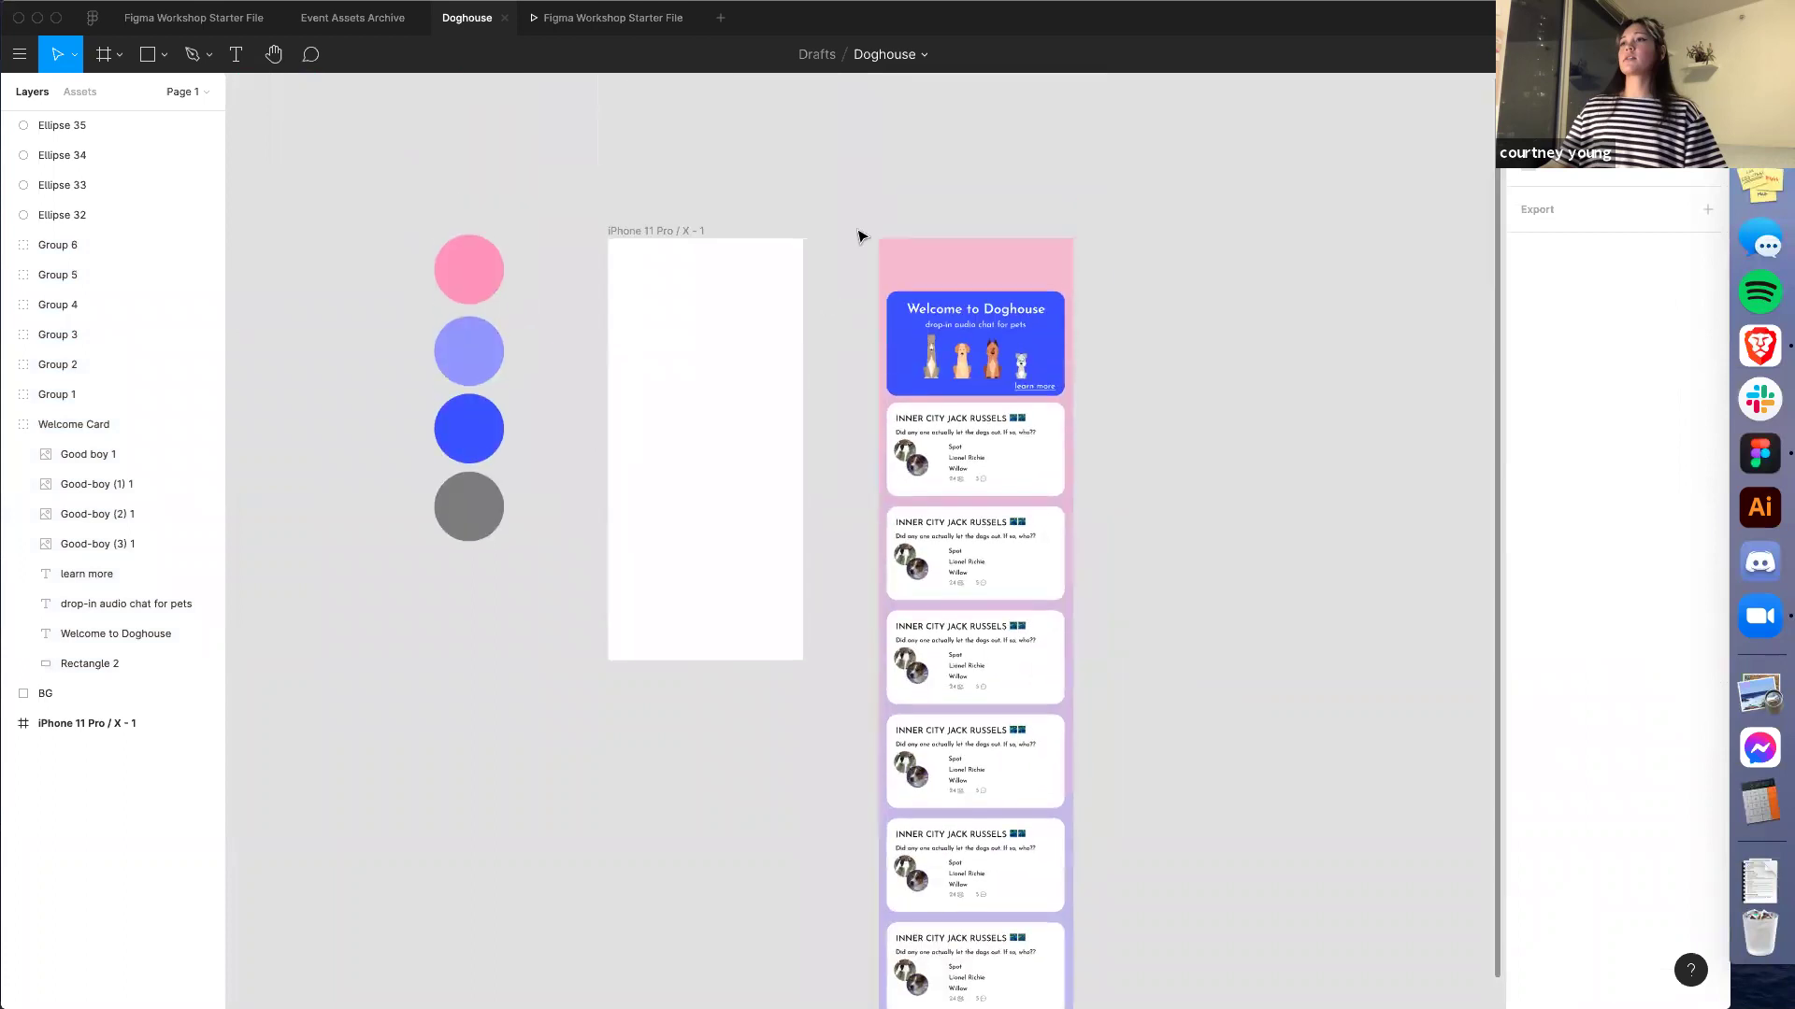
pyautogui.moveTo(859, 225); pyautogui.dragTo(1164, 1007)
pyautogui.moveTo(996, 308); pyautogui.dragTo(723, 308)
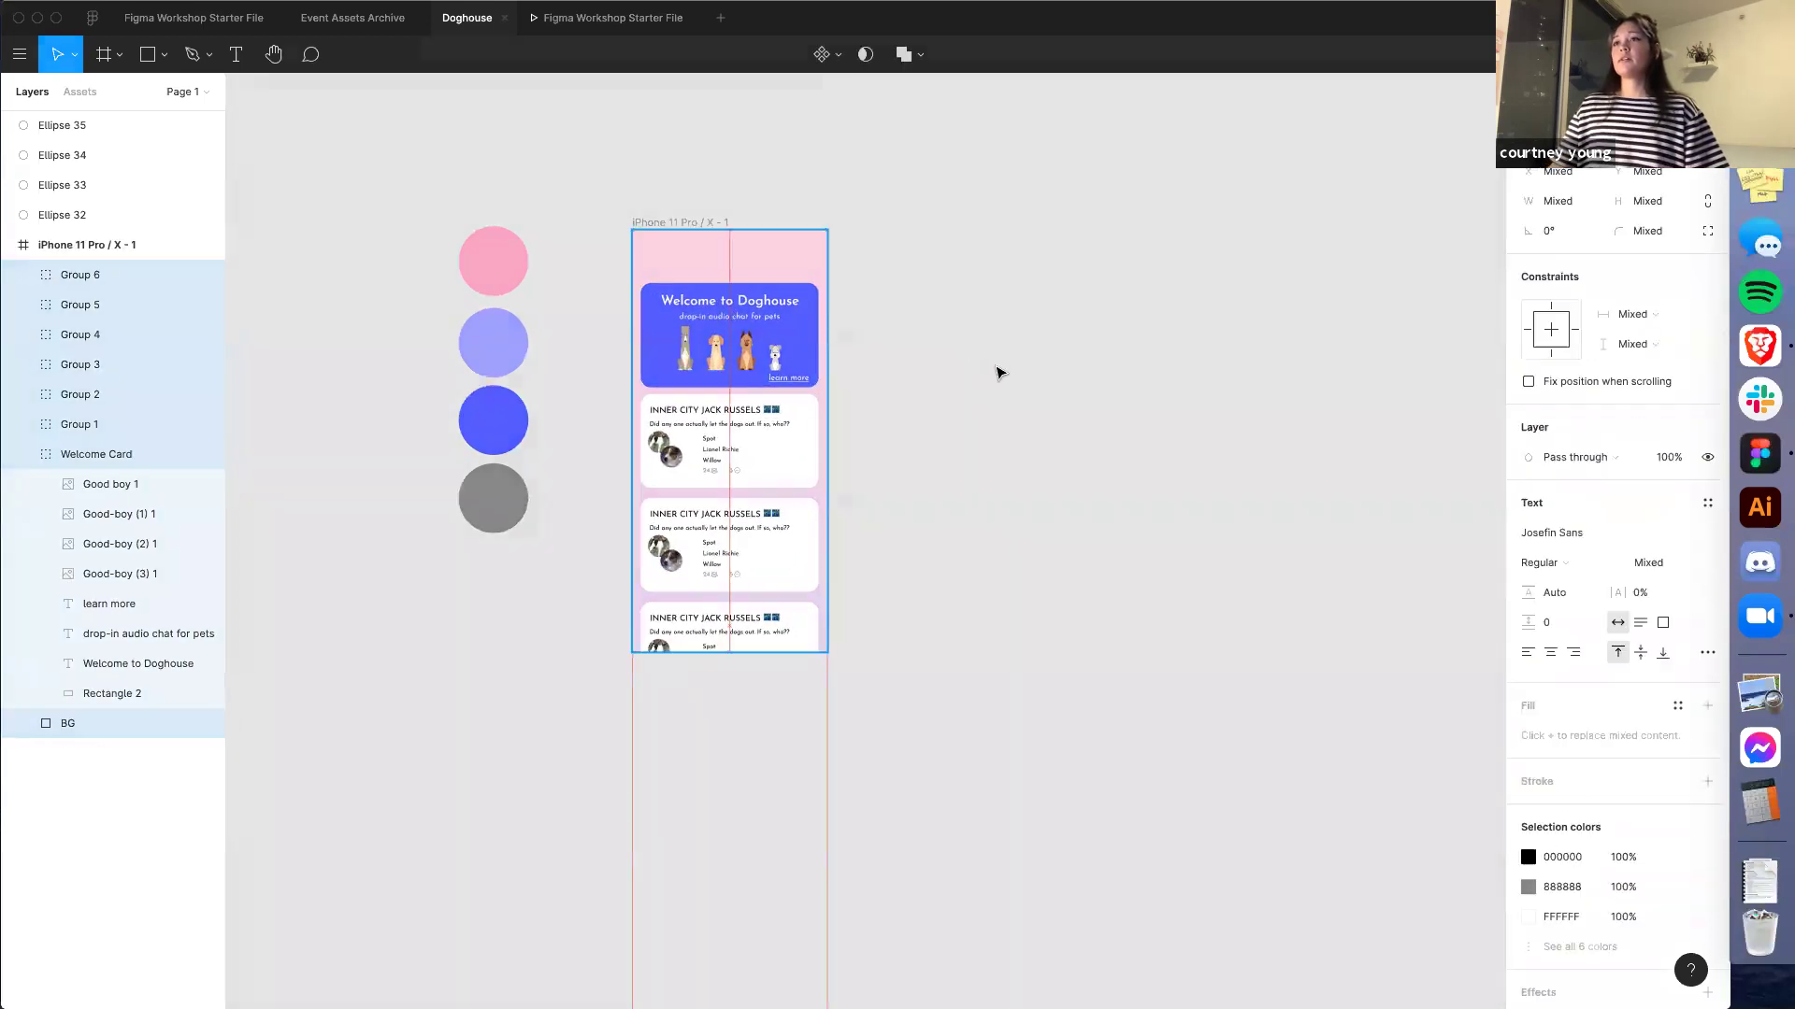
# Set the phone frame's prototype overflow behavior to vertical scrolling
pyautogui.click(724, 231)
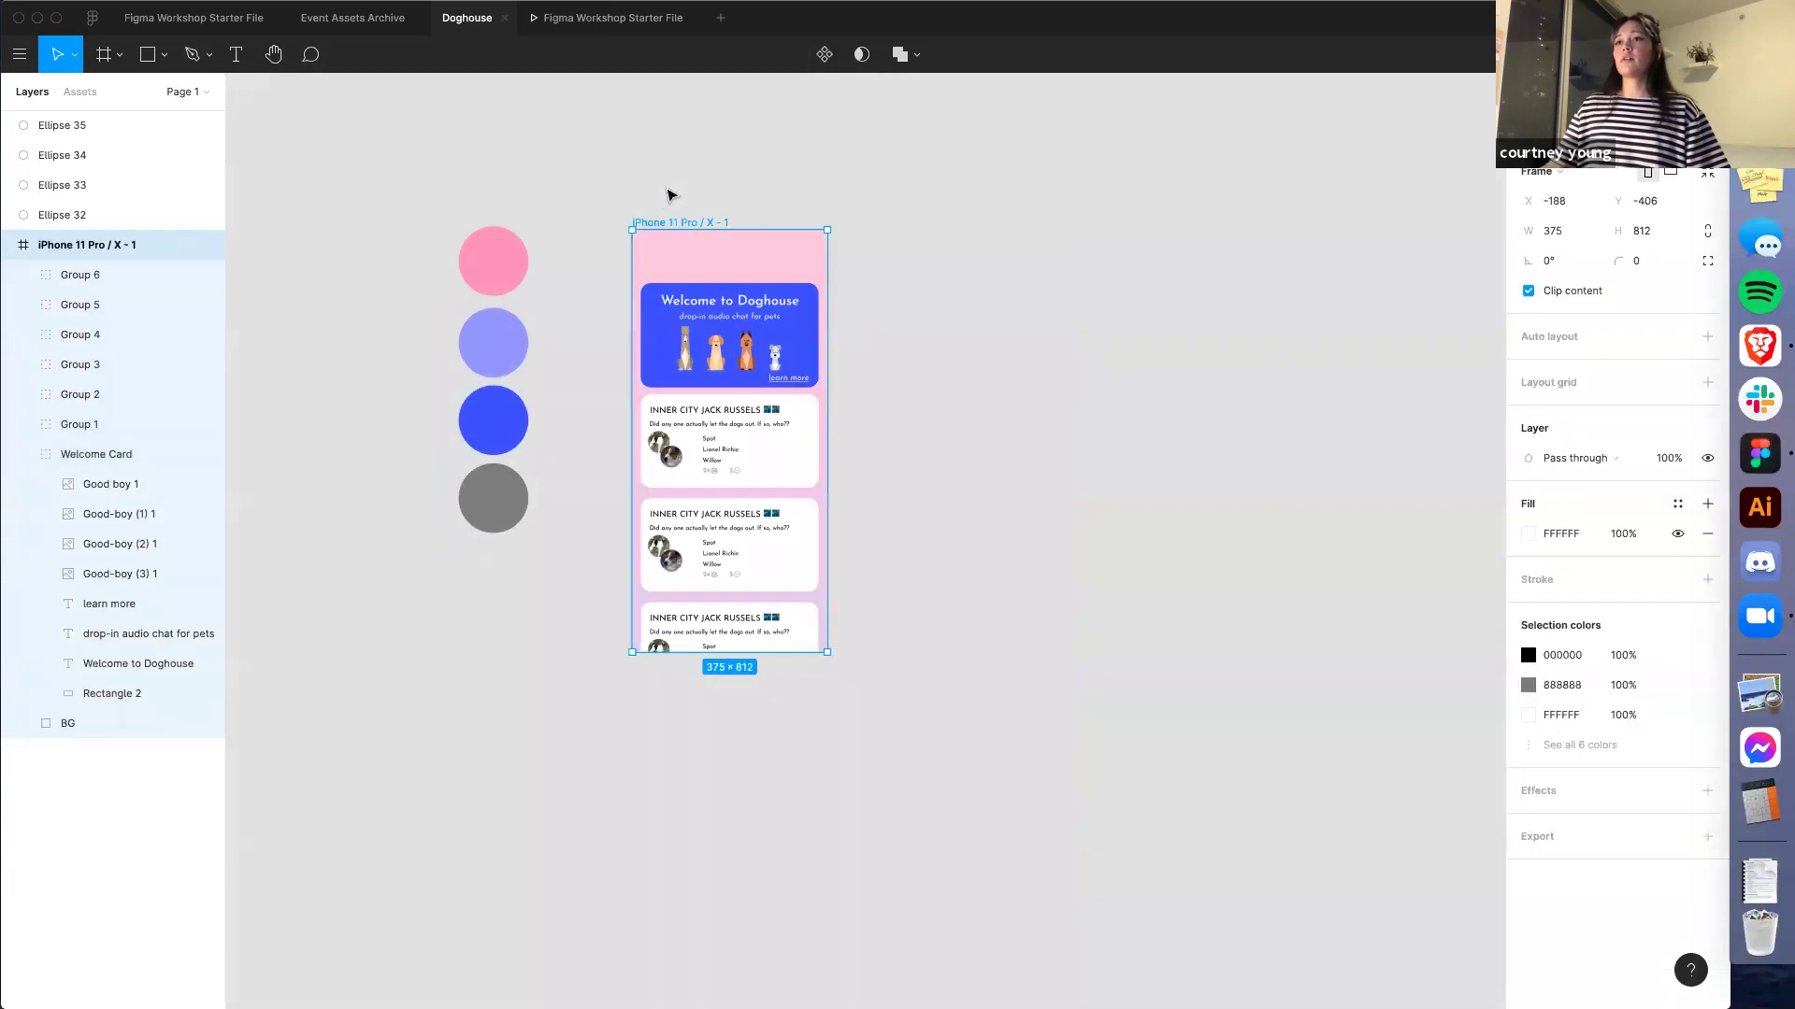
pyautogui.scroll(5, 671, 192)
pyautogui.hscroll(1, 676, 193)
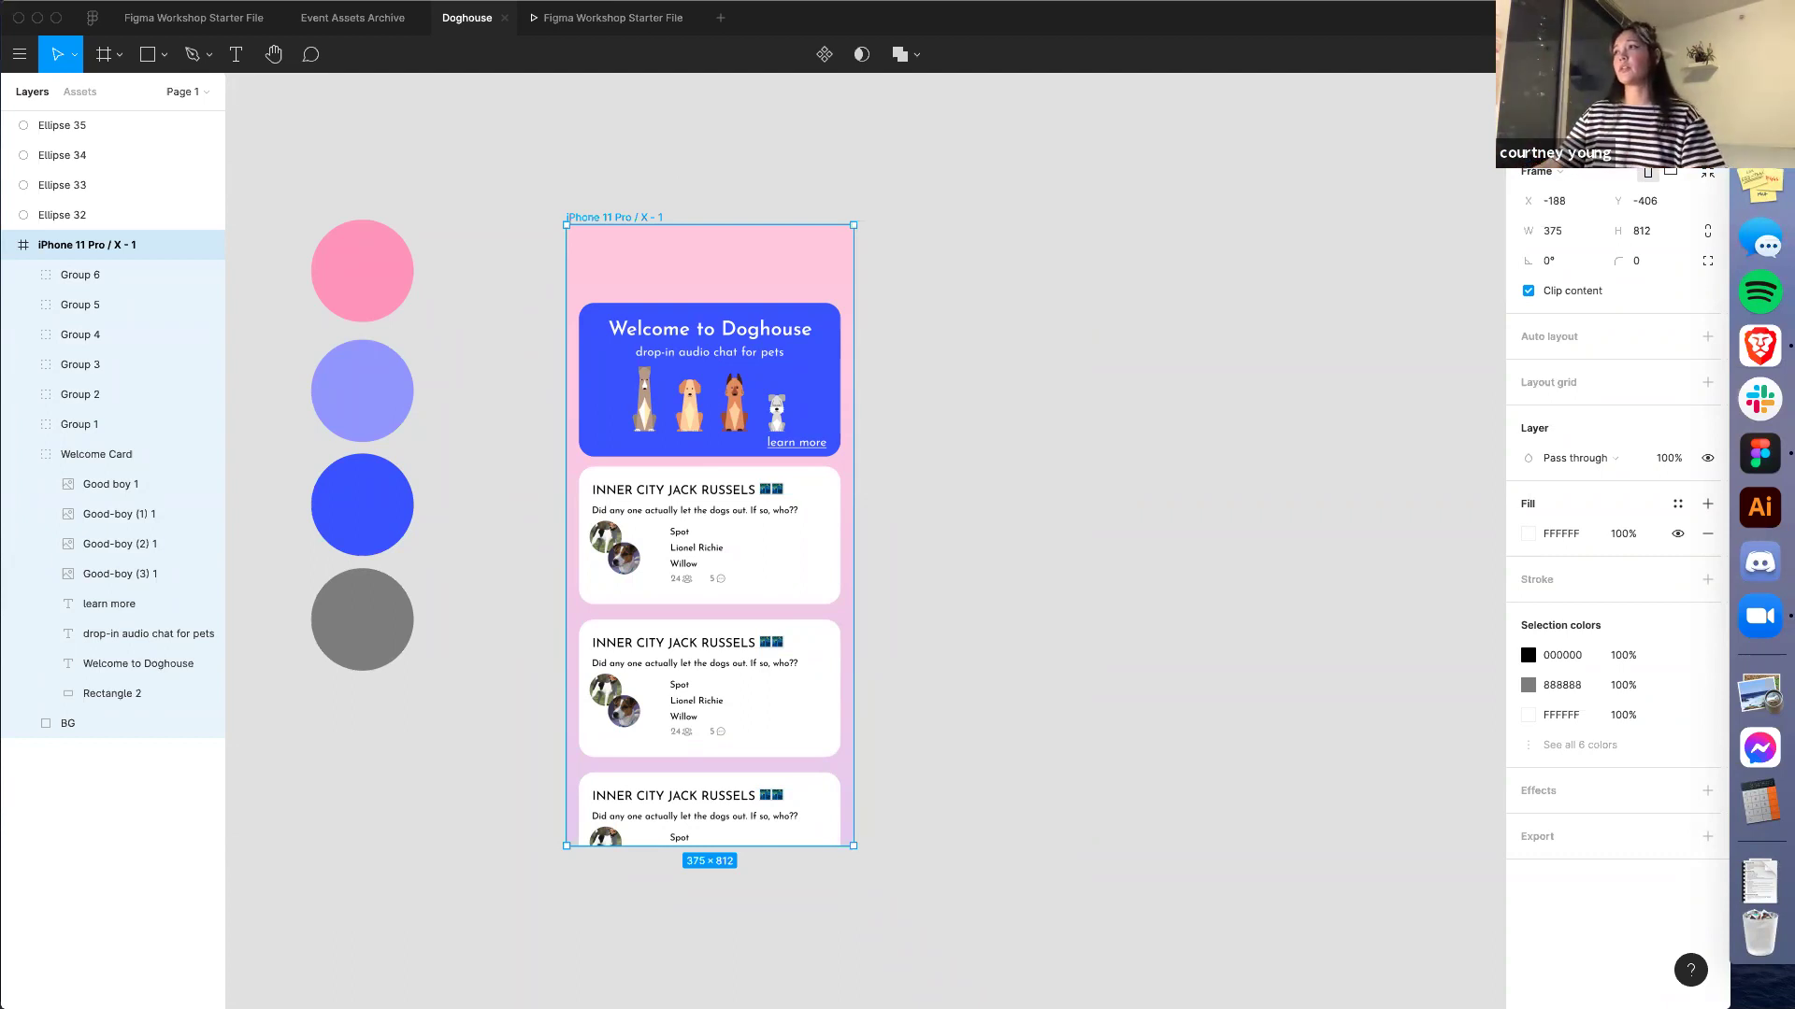
pyautogui.hotkey('shift', 'e')
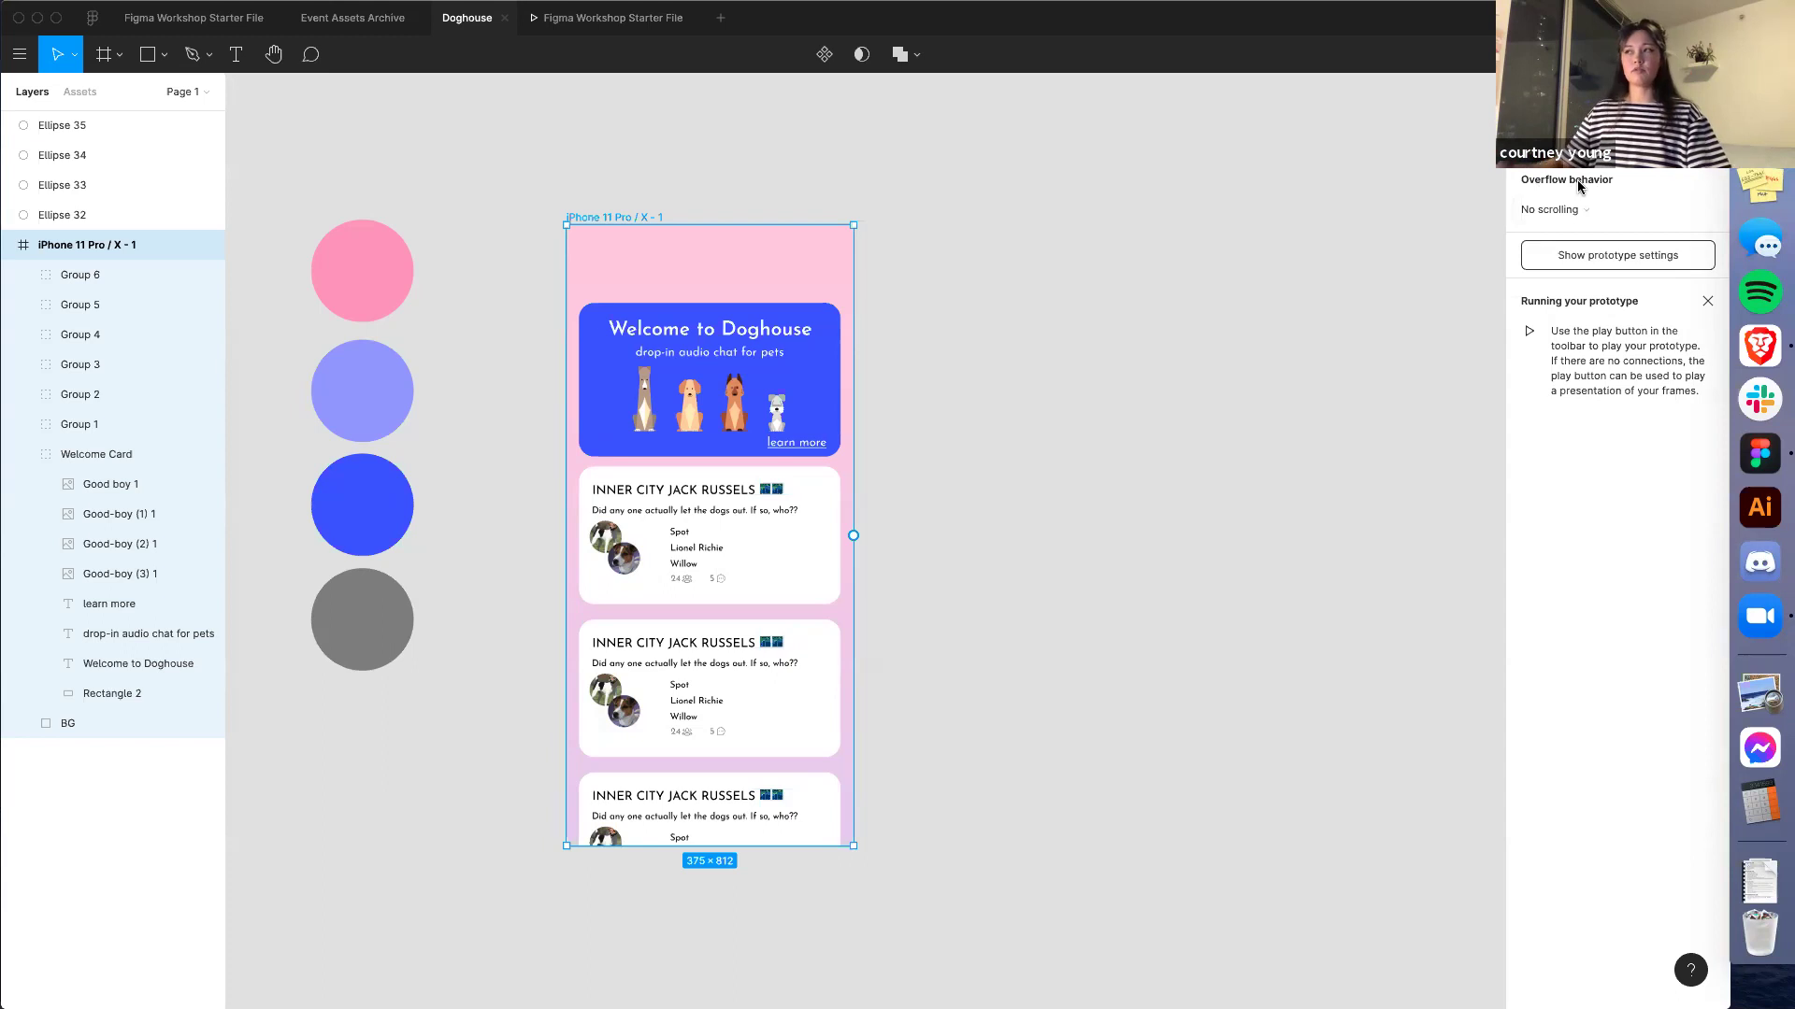
pyautogui.click(1551, 210)
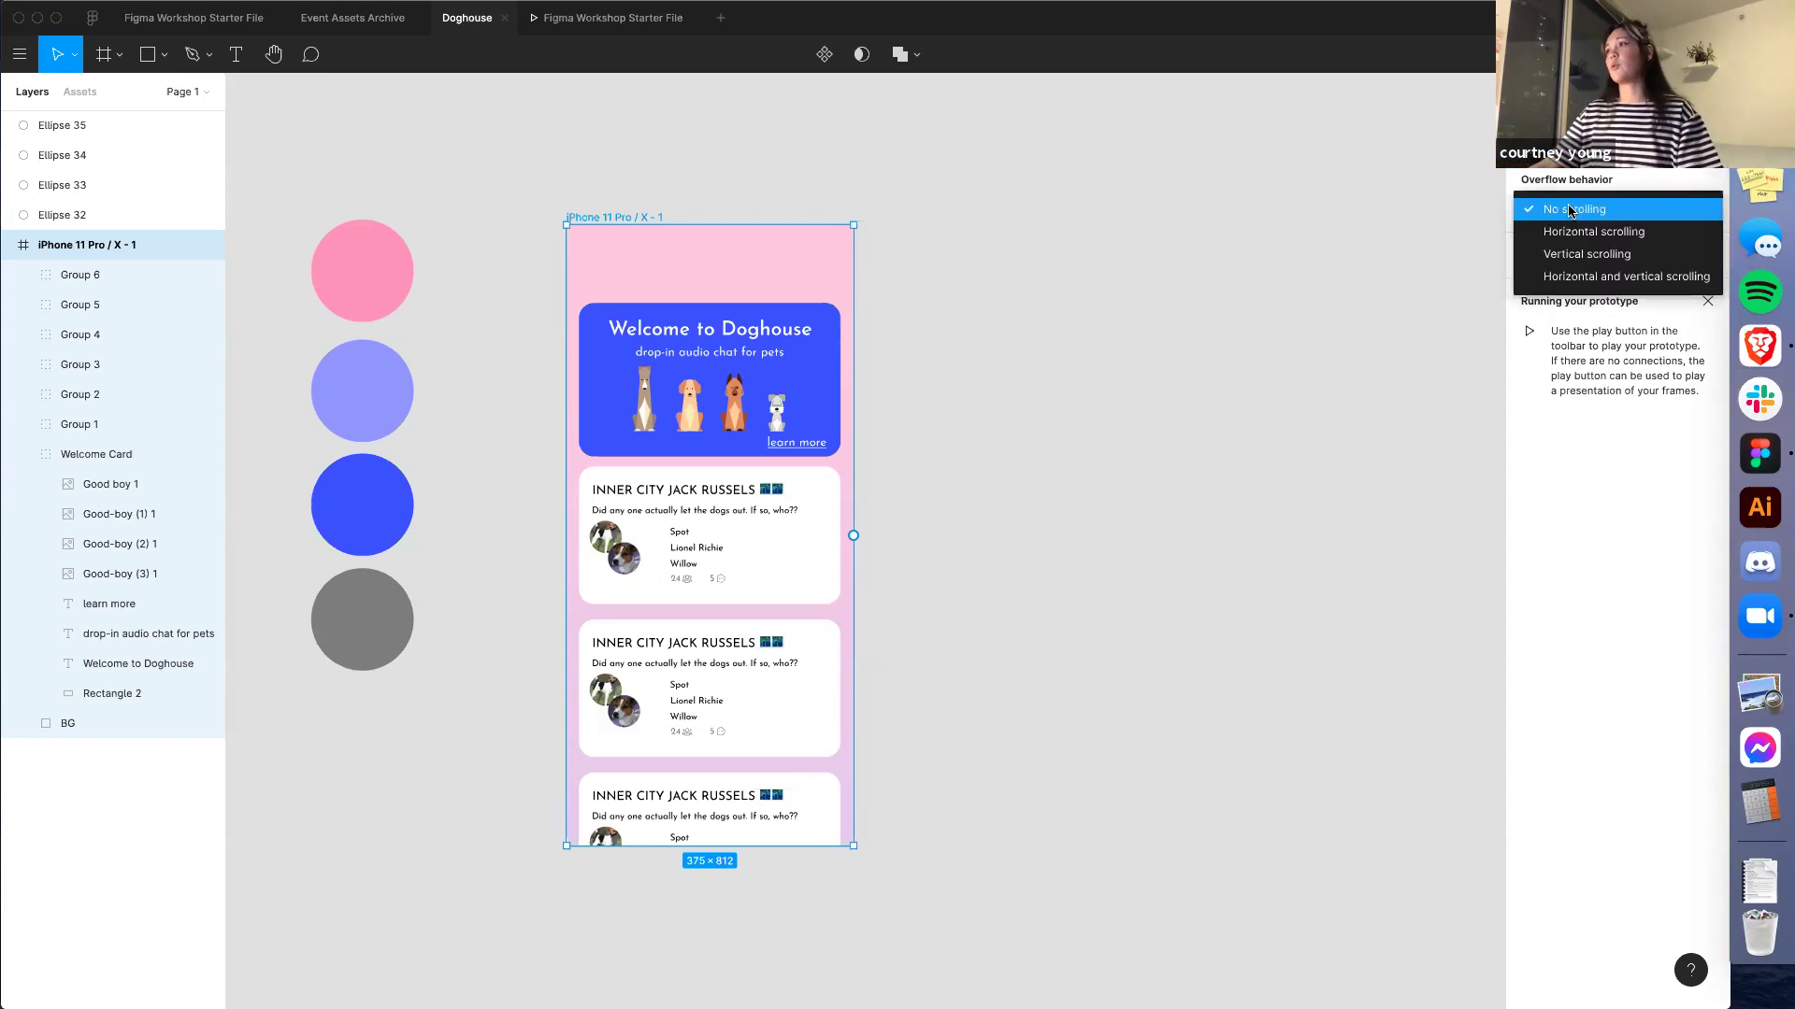
pyautogui.click(1582, 257)
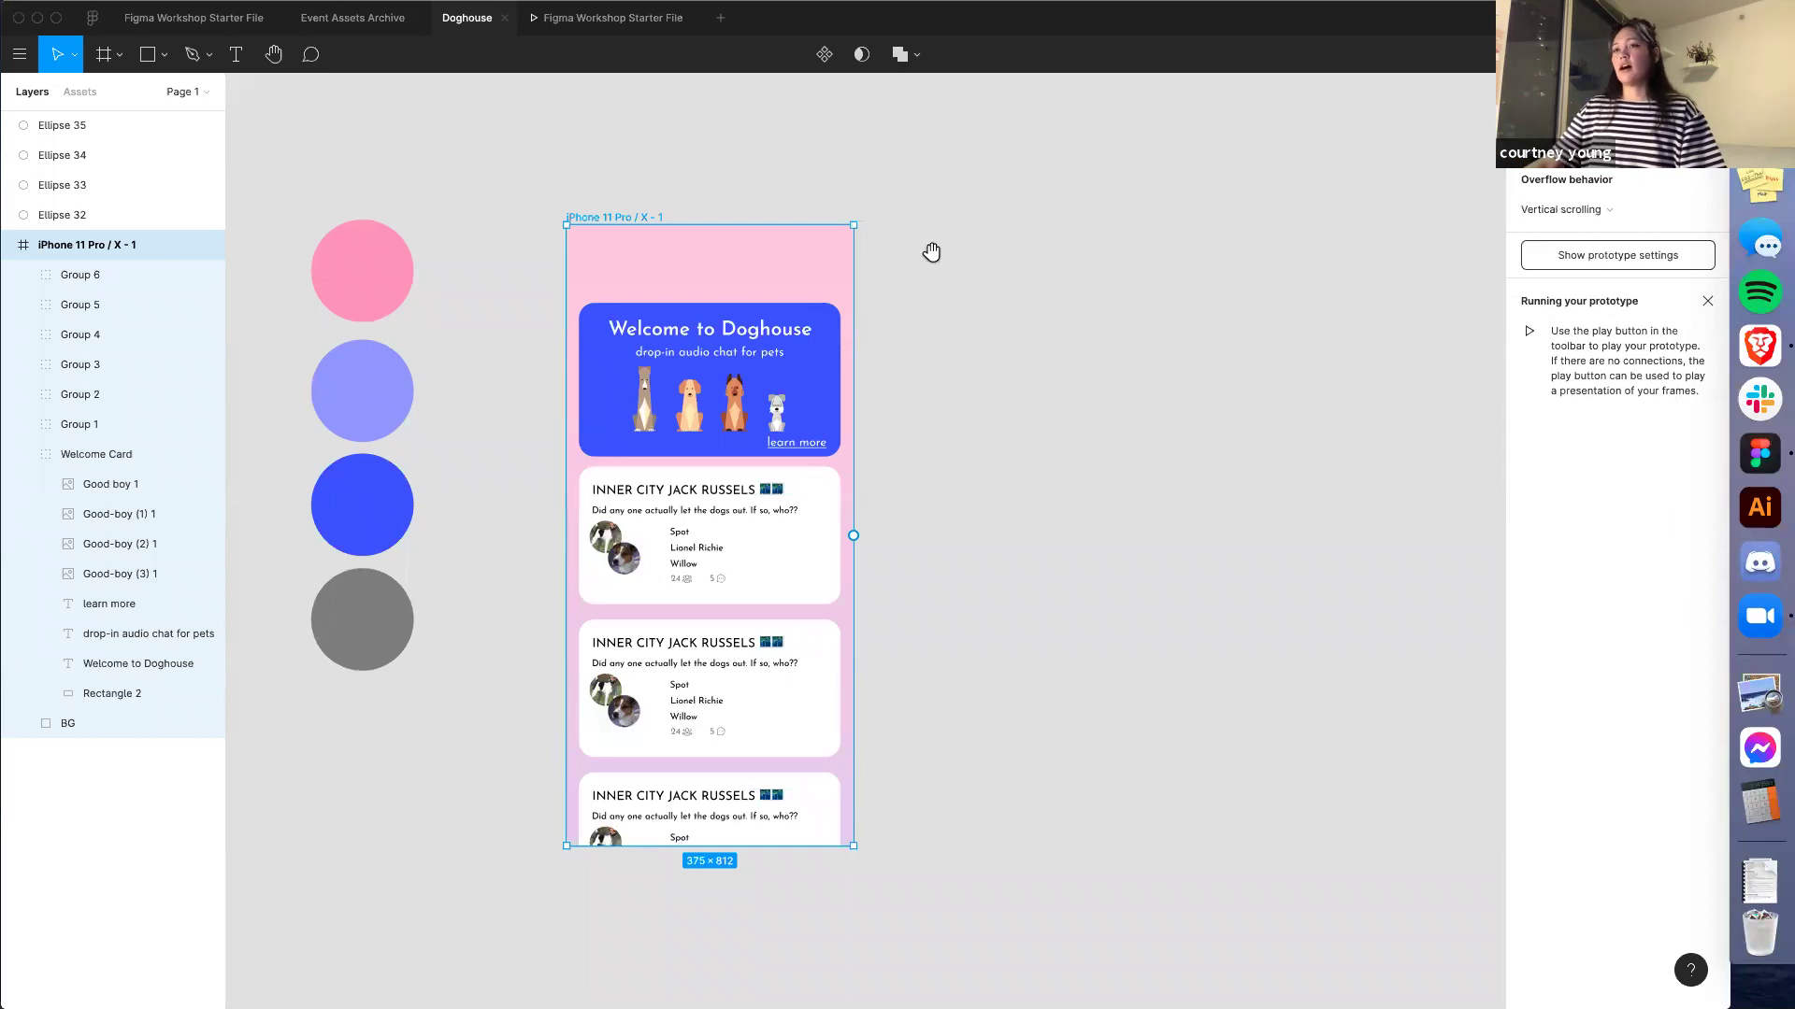
pyautogui.hscroll(-3, 930, 249)
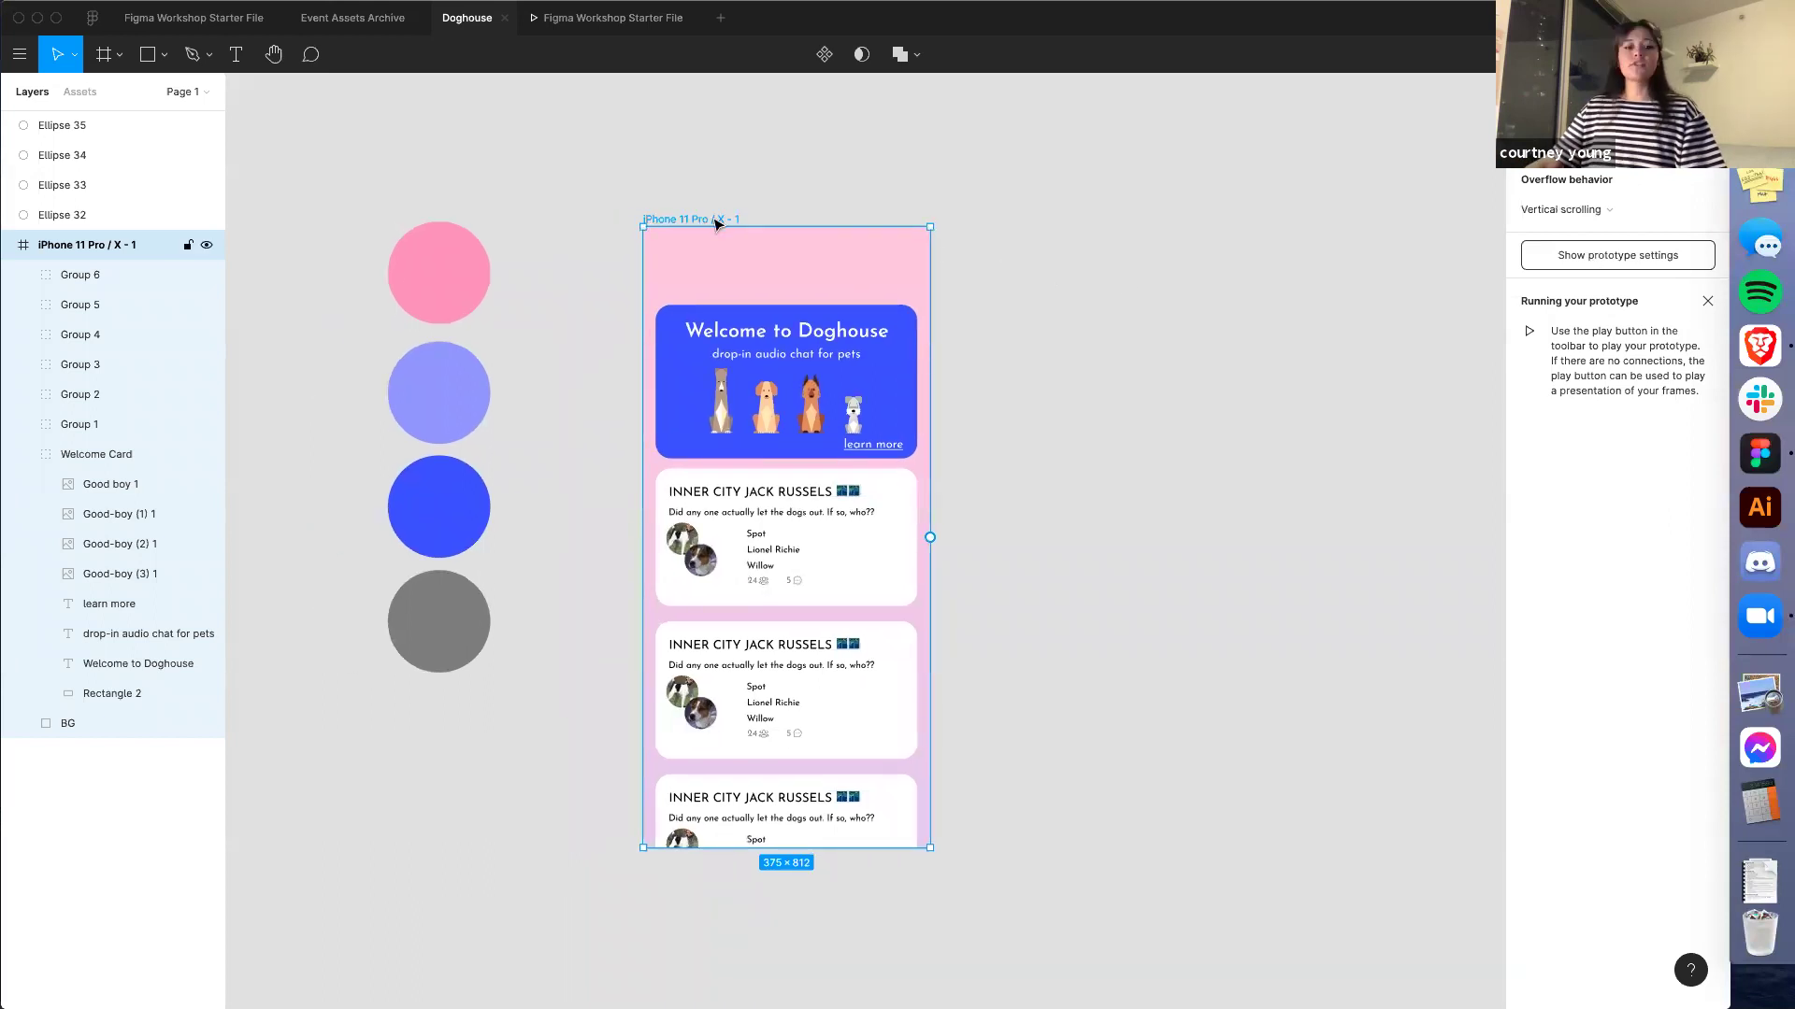
pyautogui.click(1186, 361)
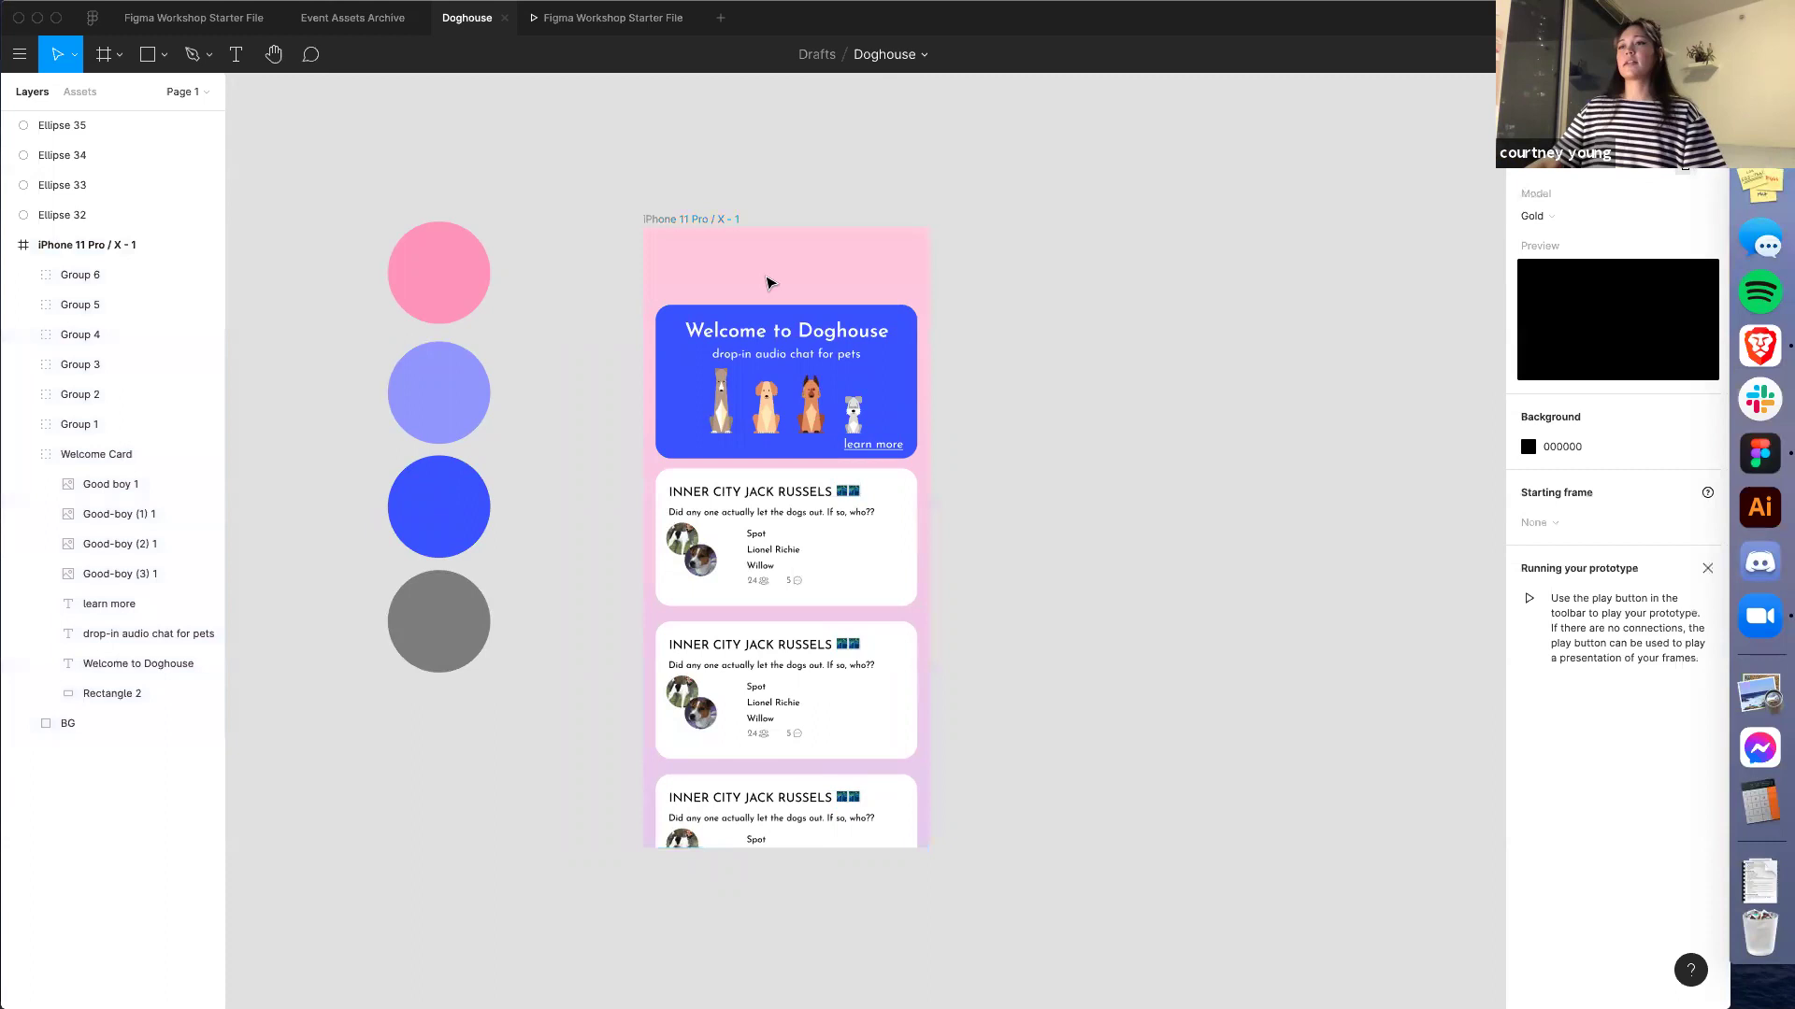
# Draw a full-width rectangle of 375 × 154 along the bottom edge of the phone frame, over the room cards
pyautogui.scroll(3, 621, 568)
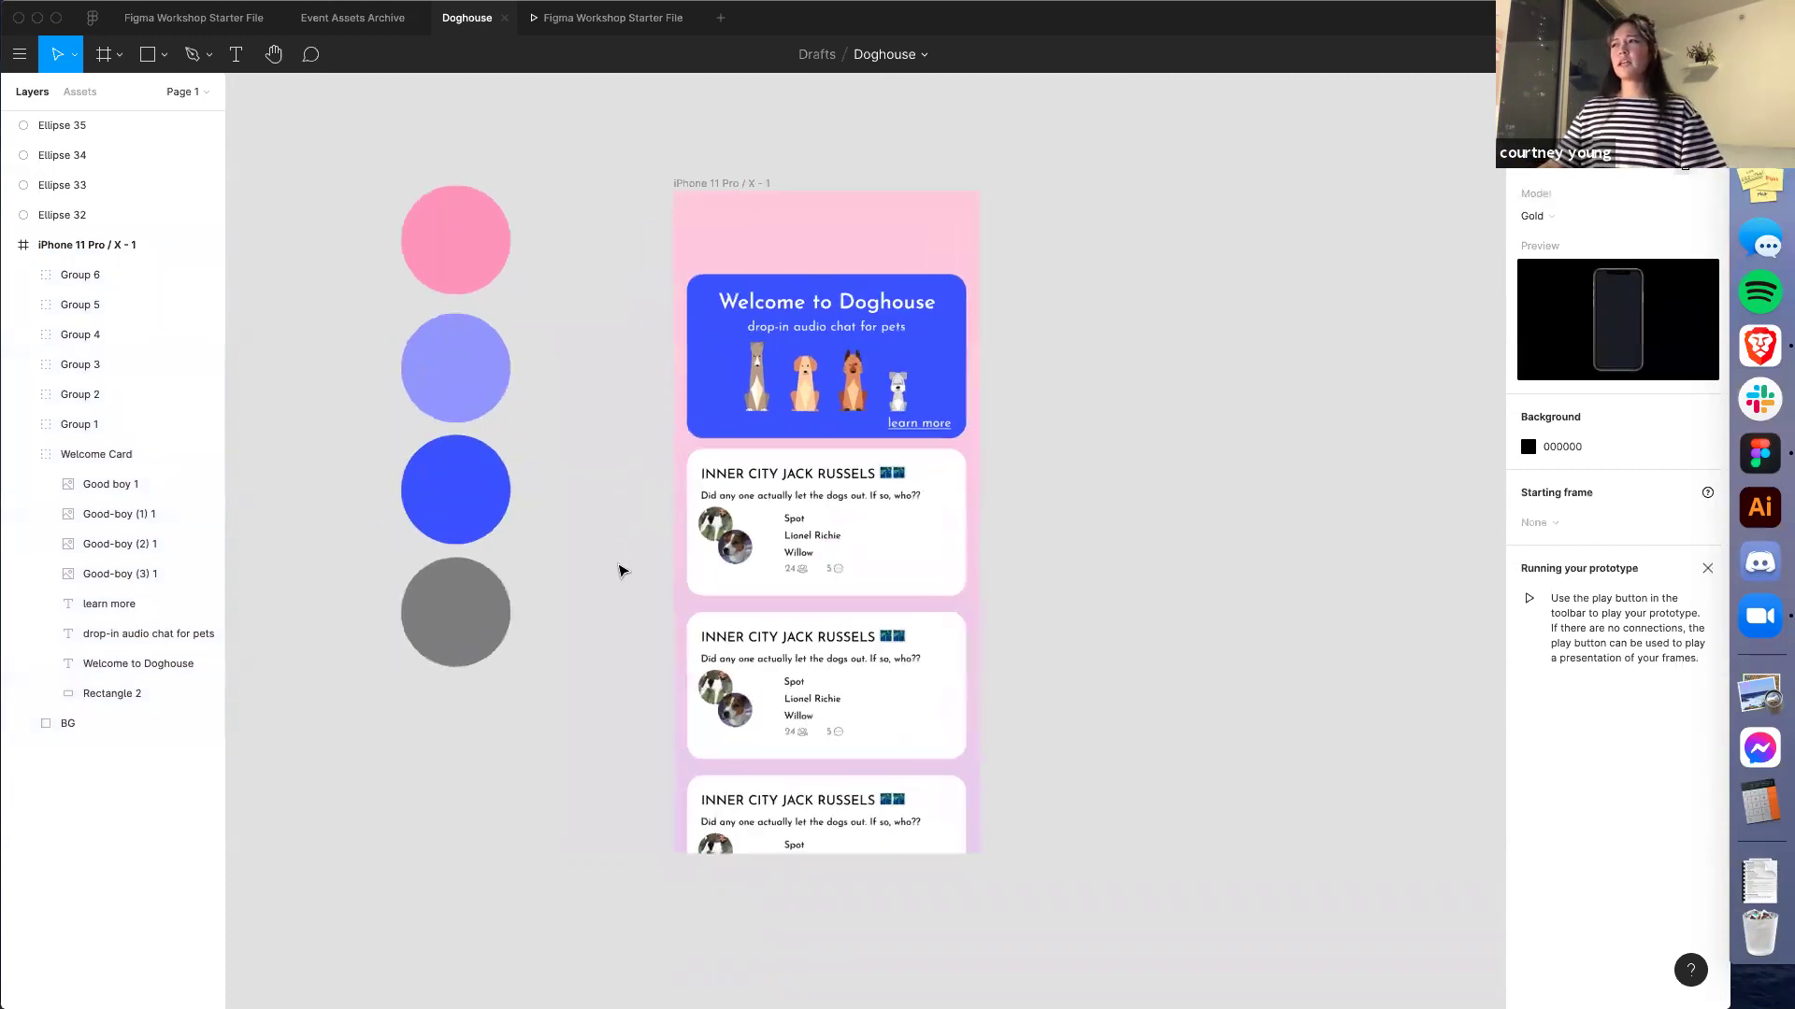
pyautogui.scroll(-3, 621, 612)
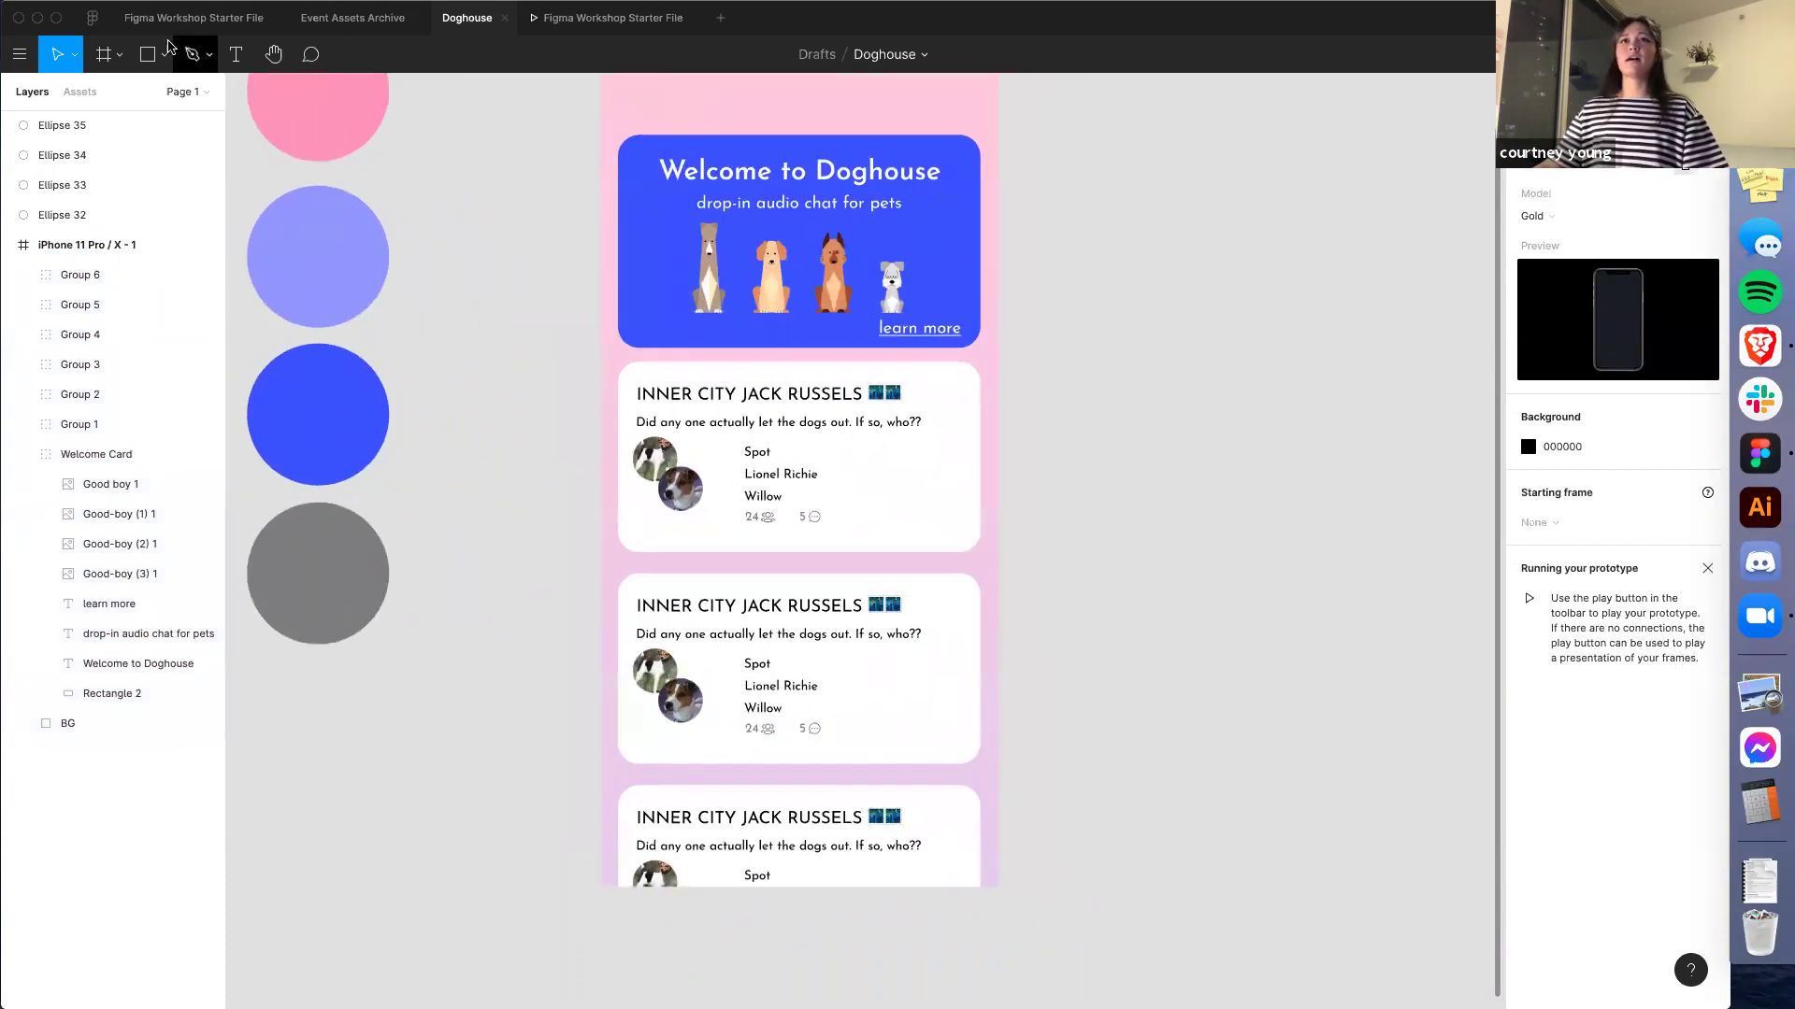
pyautogui.click(164, 58)
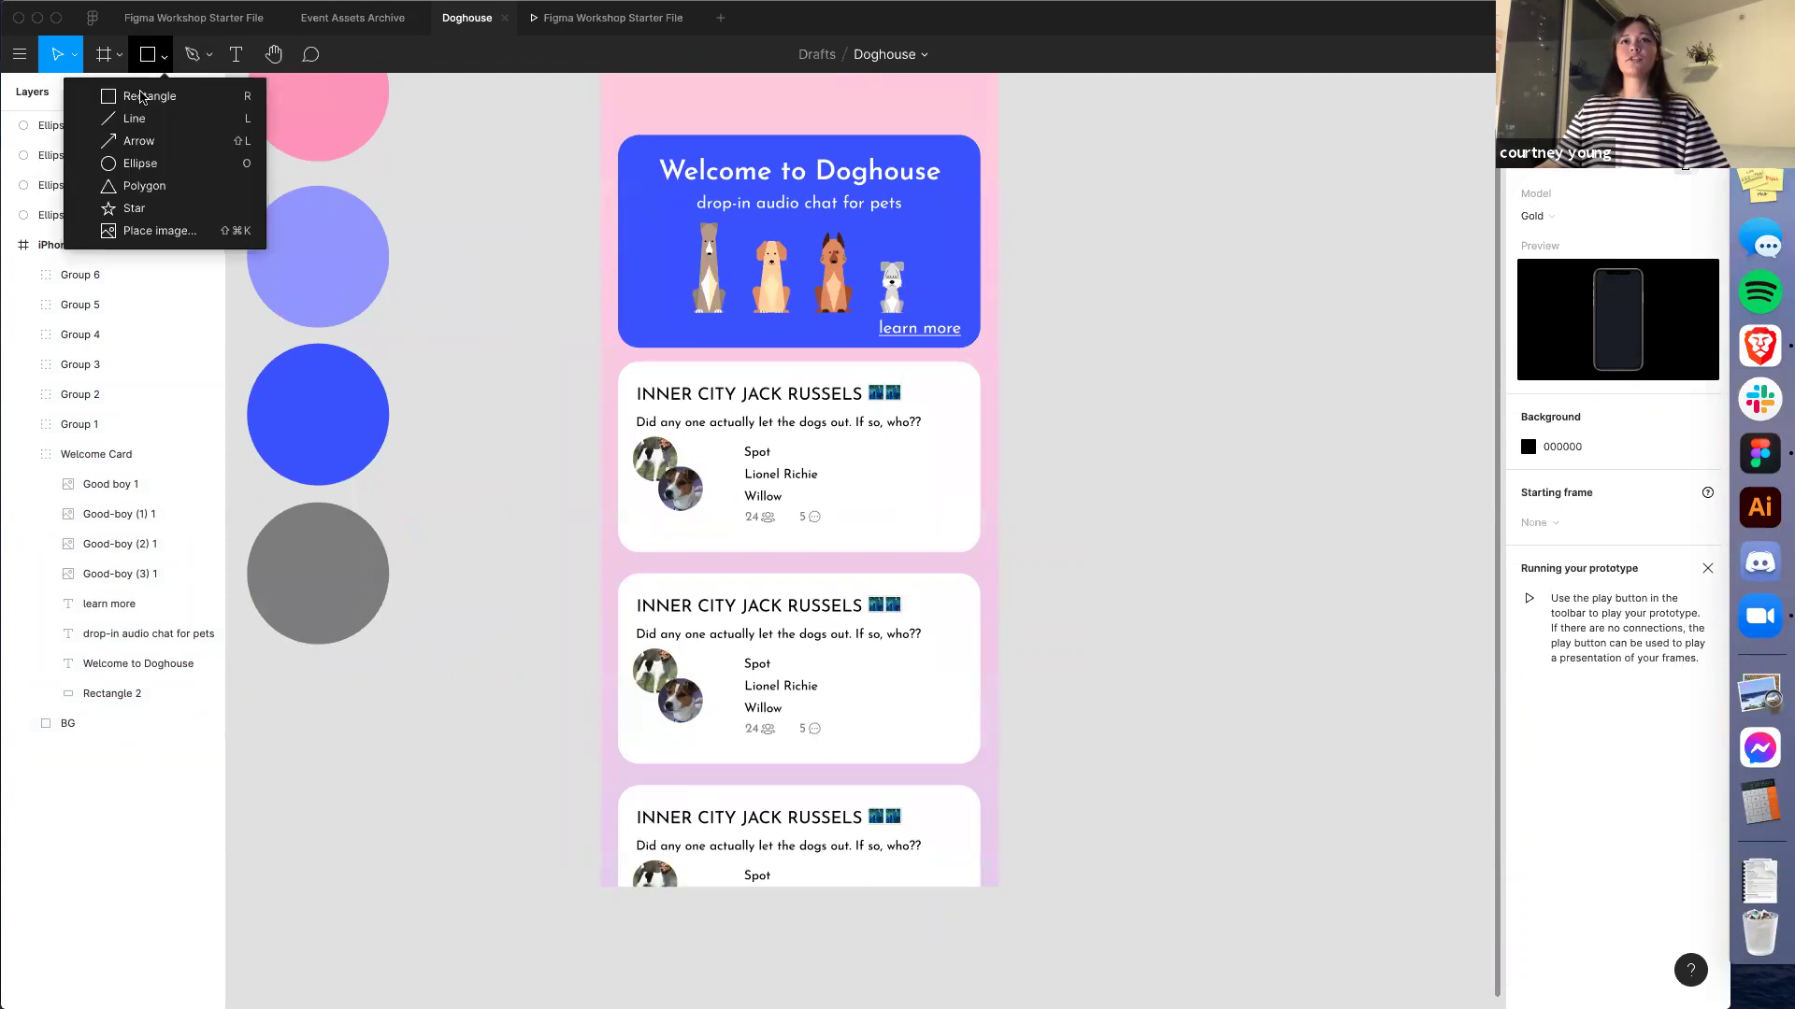
pyautogui.click(145, 93)
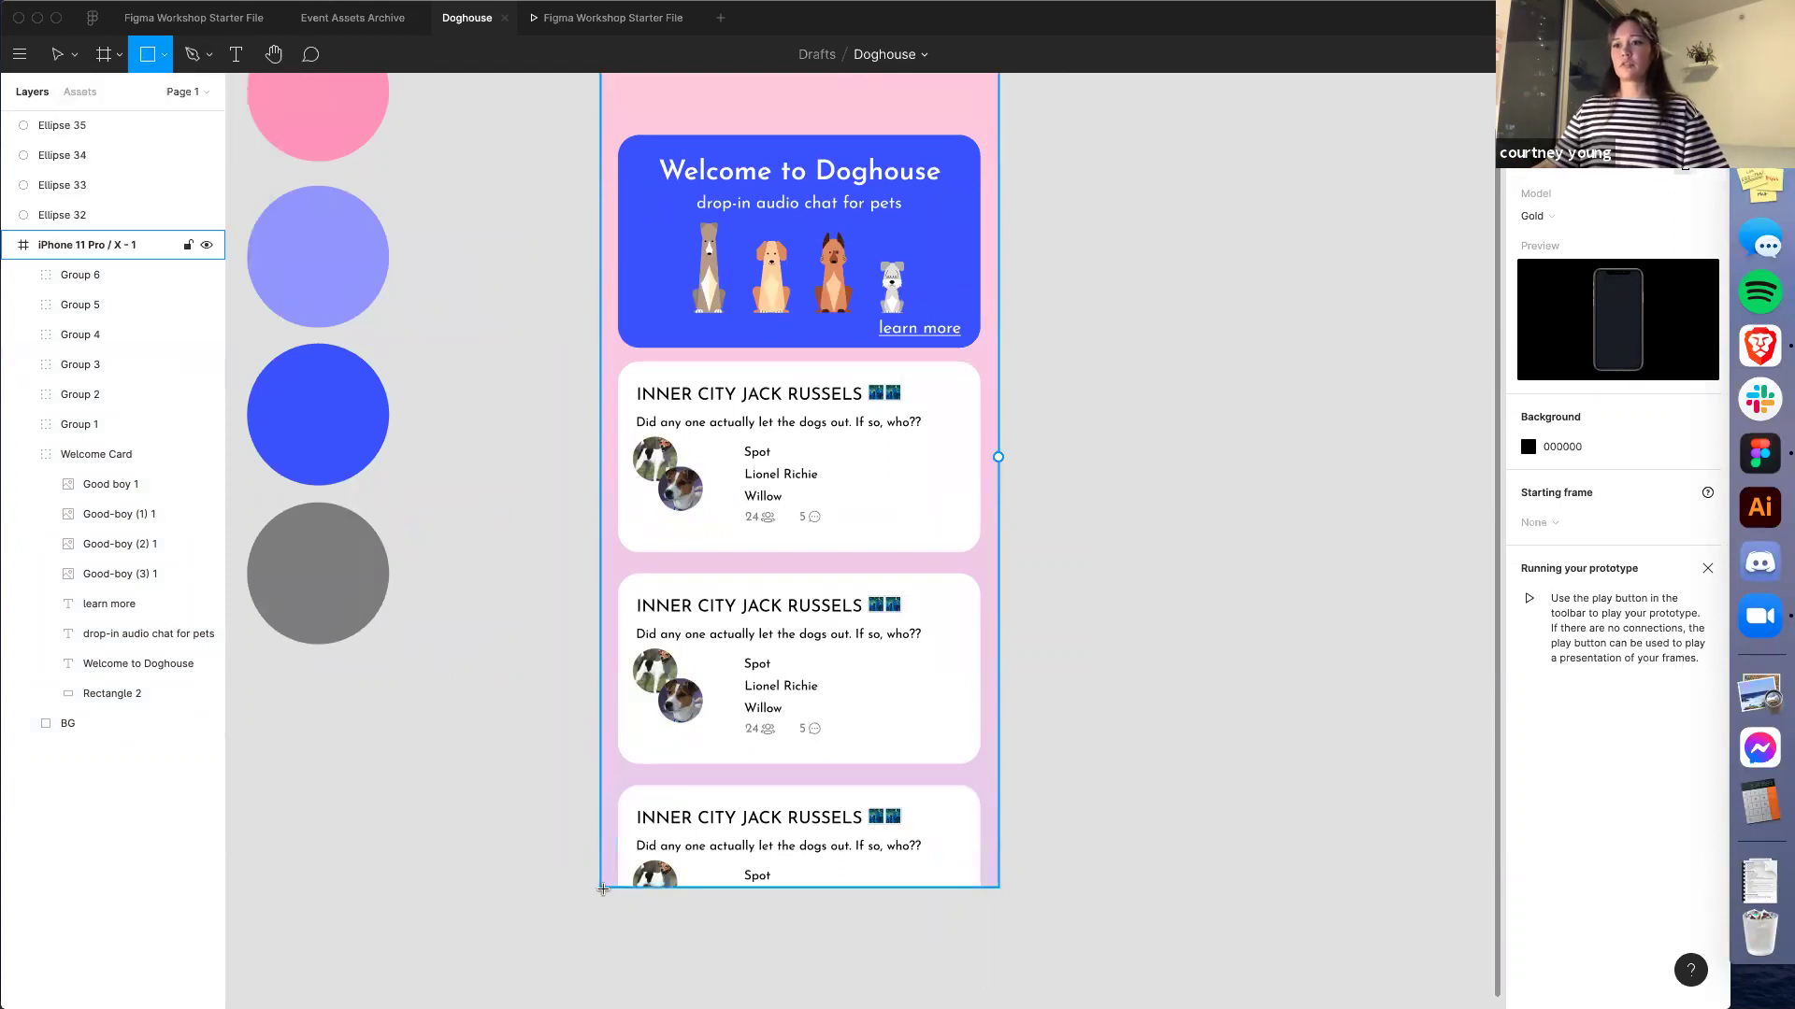
pyautogui.moveTo(598, 886); pyautogui.dragTo(998, 723)
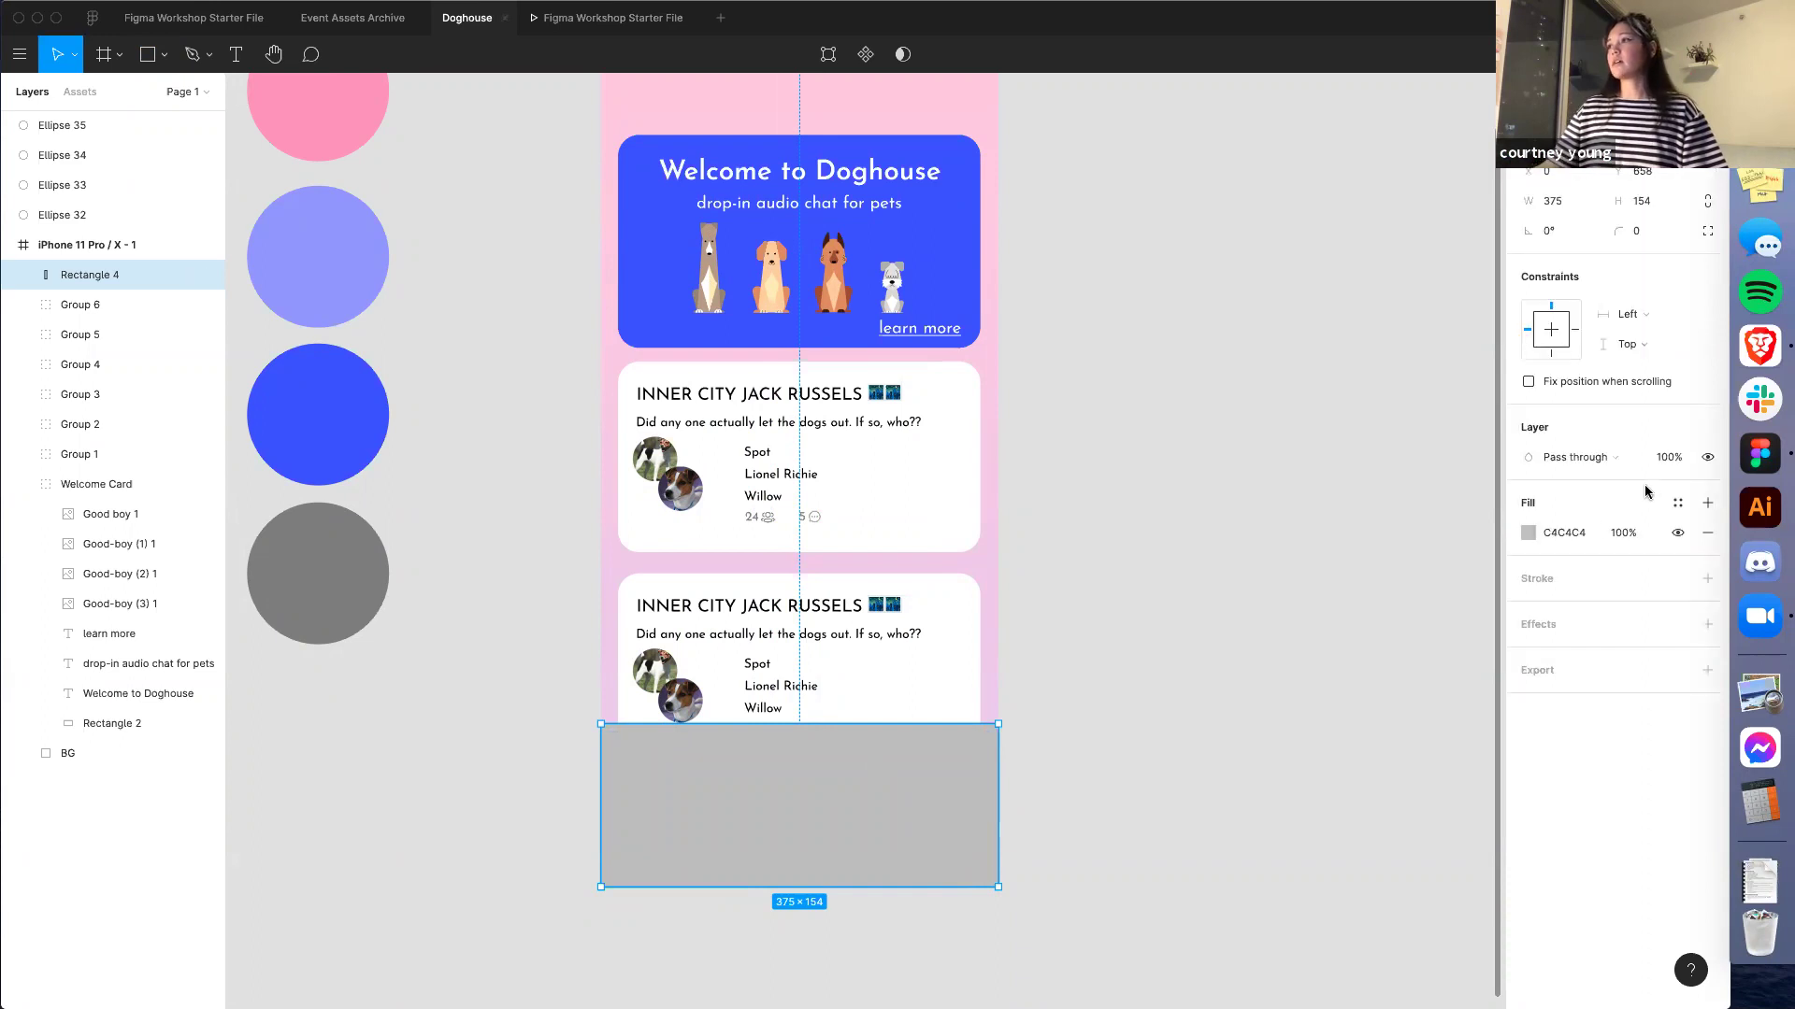
# Change the overlay rectangle's fill to a linear gradient and make its lower stop white, FFFFFF
pyautogui.click(1528, 533)
pyautogui.click(1328, 522)
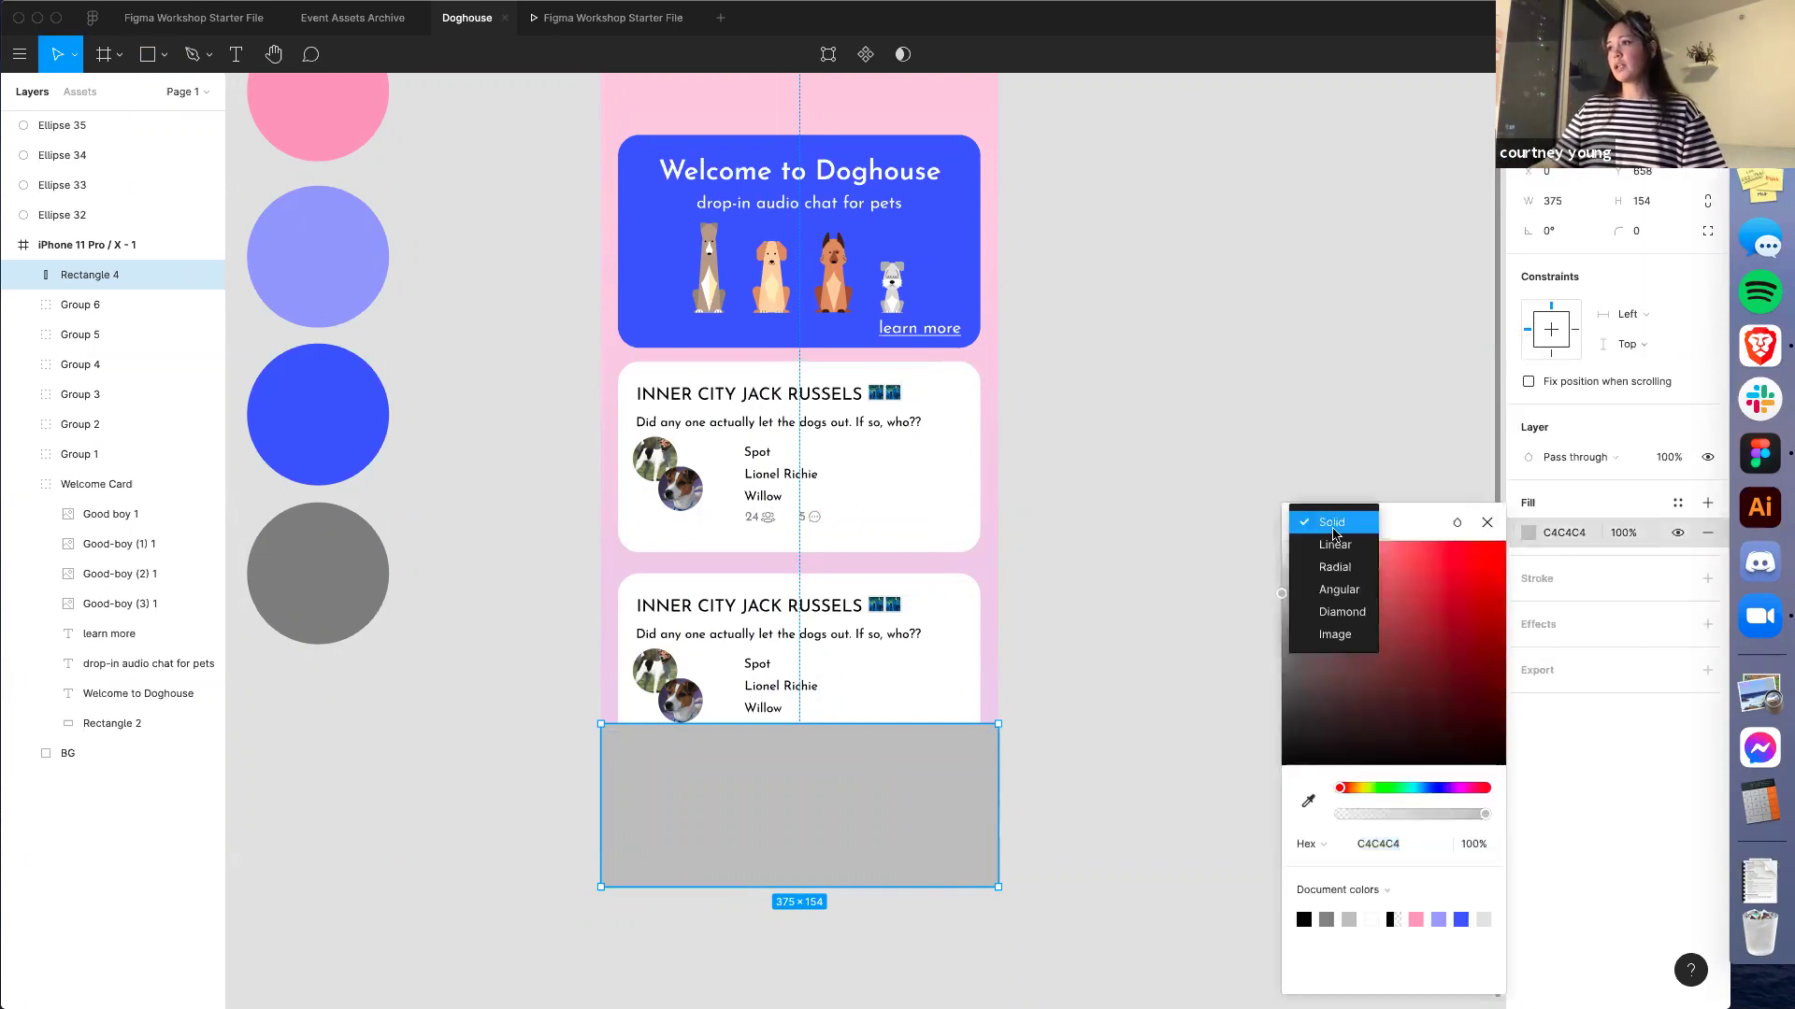
pyautogui.click(1332, 542)
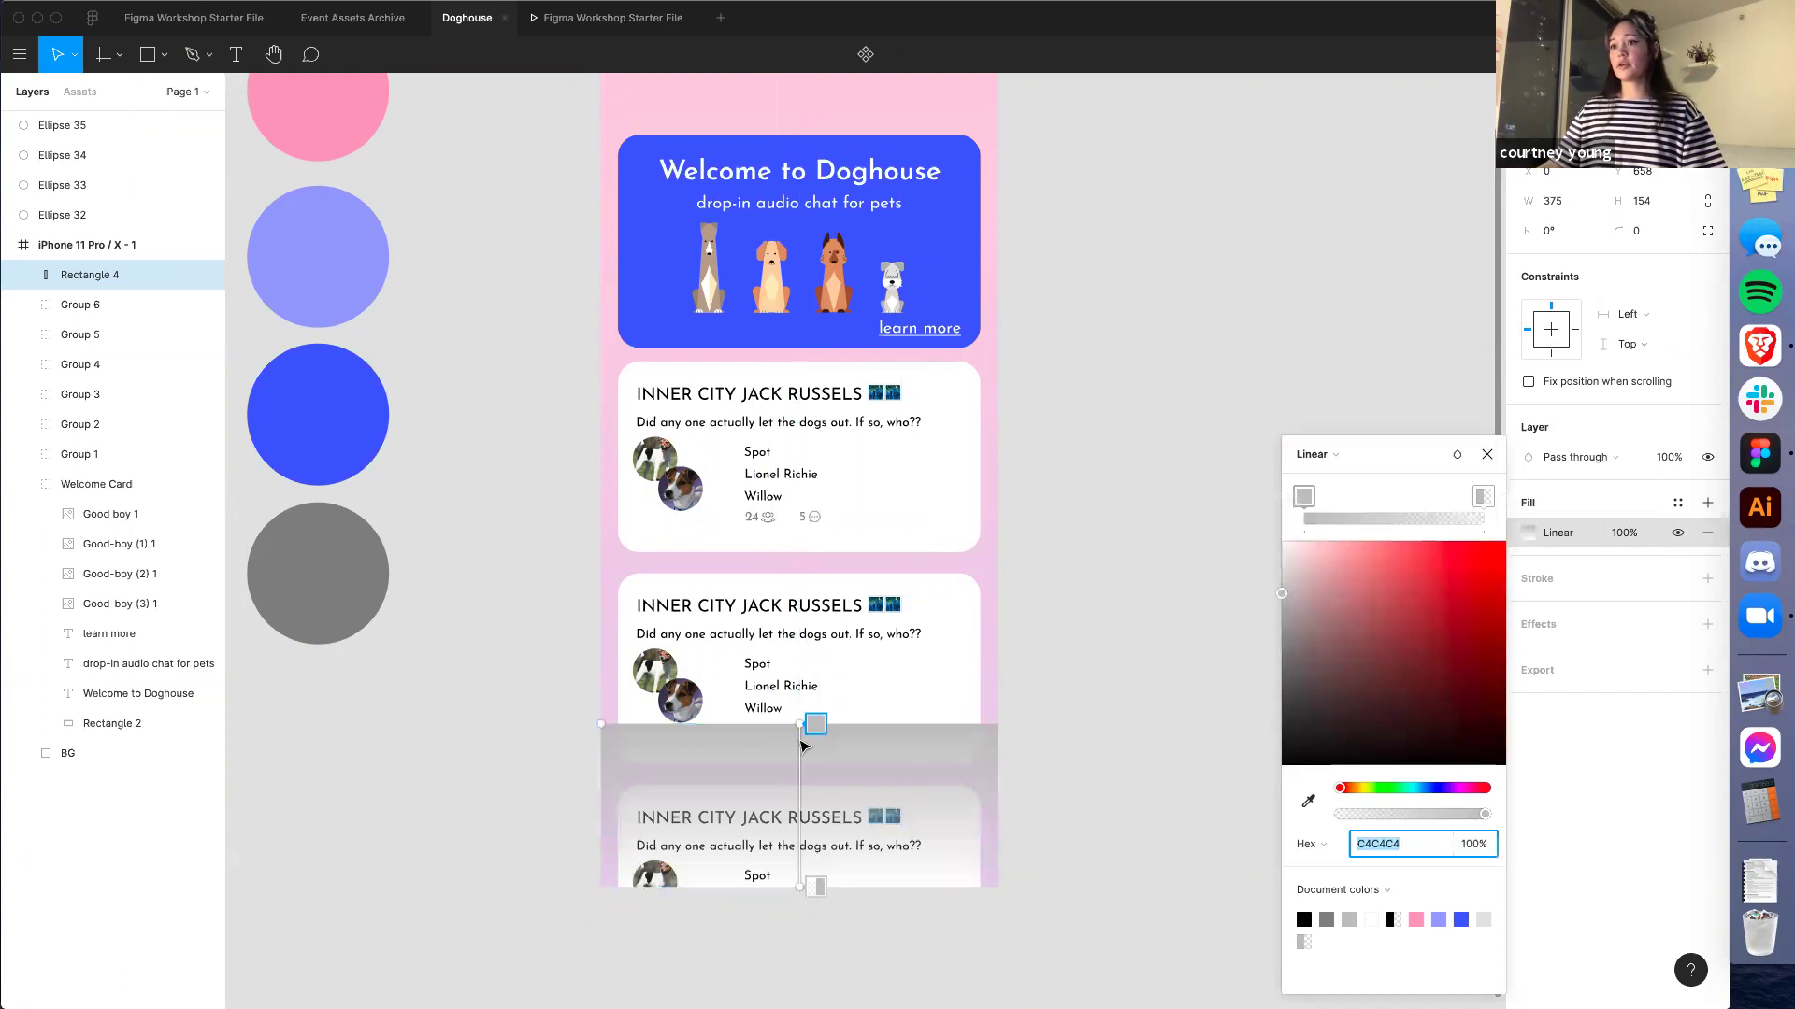
pyautogui.click(814, 885)
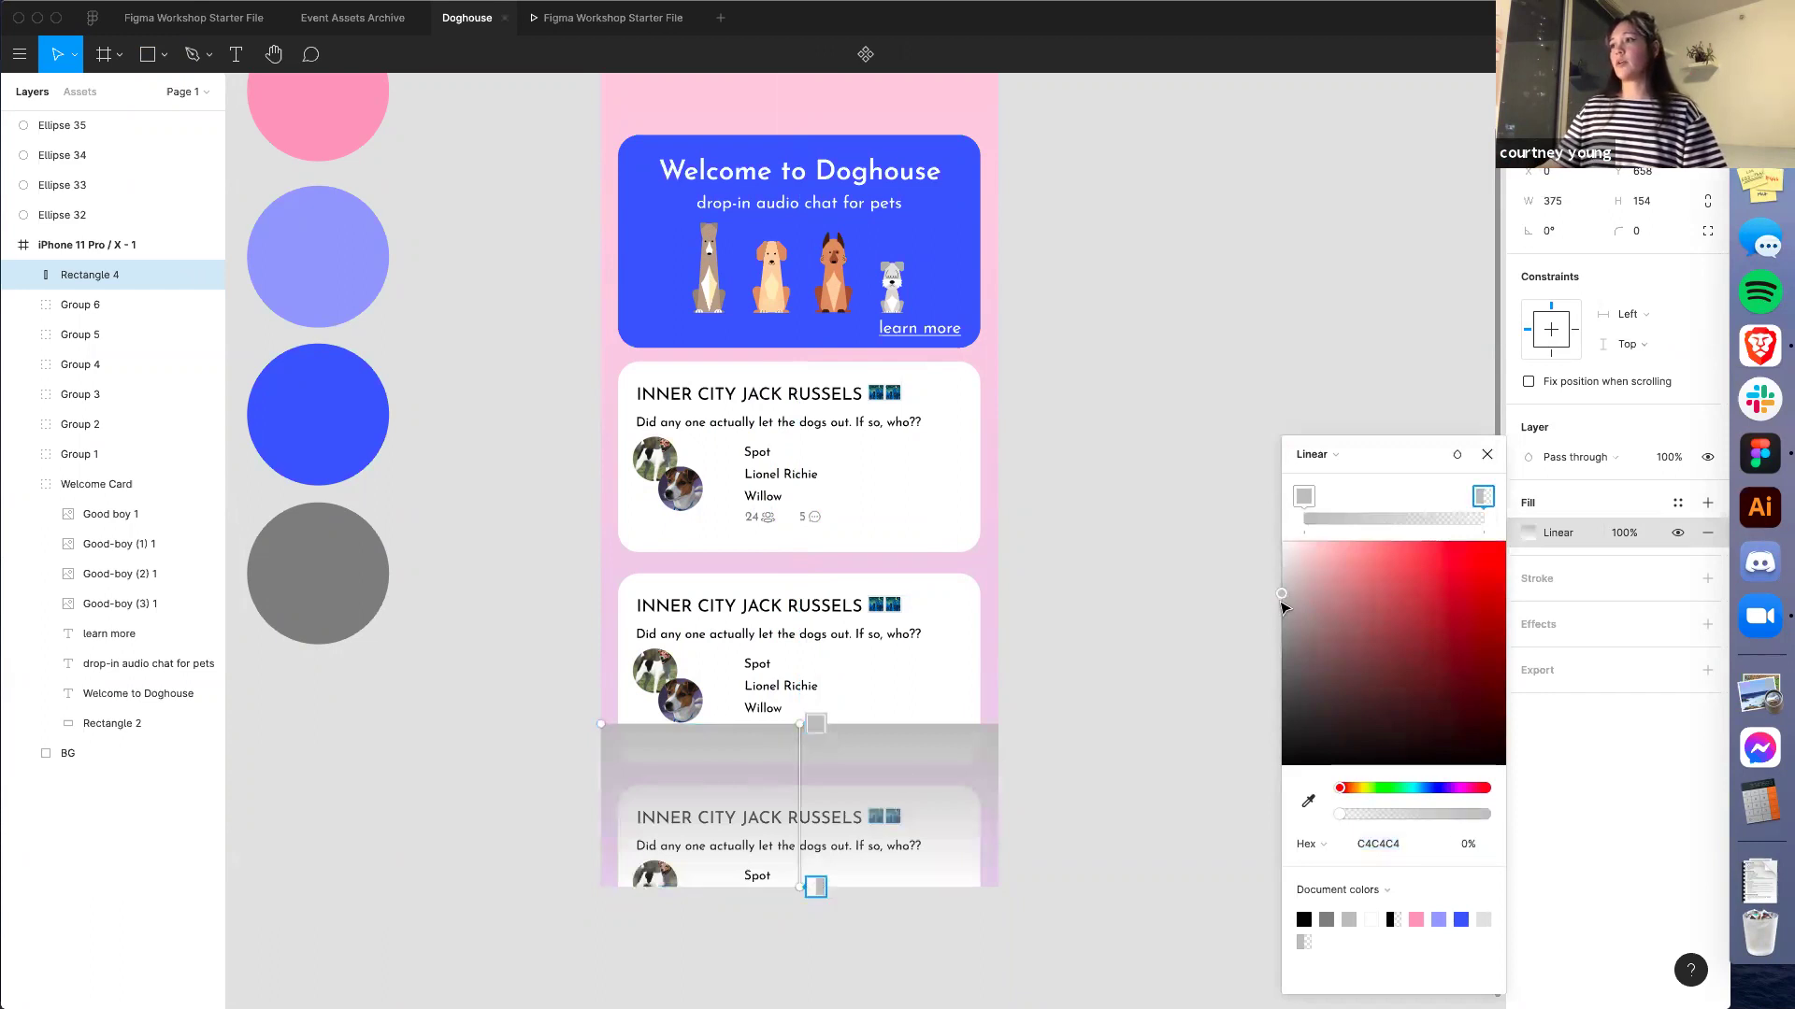
pyautogui.moveTo(1281, 600); pyautogui.dragTo(1236, 490)
# Try an opacity of 100% on the gradient's white lower stop, and lower it again
pyautogui.click(1467, 845)
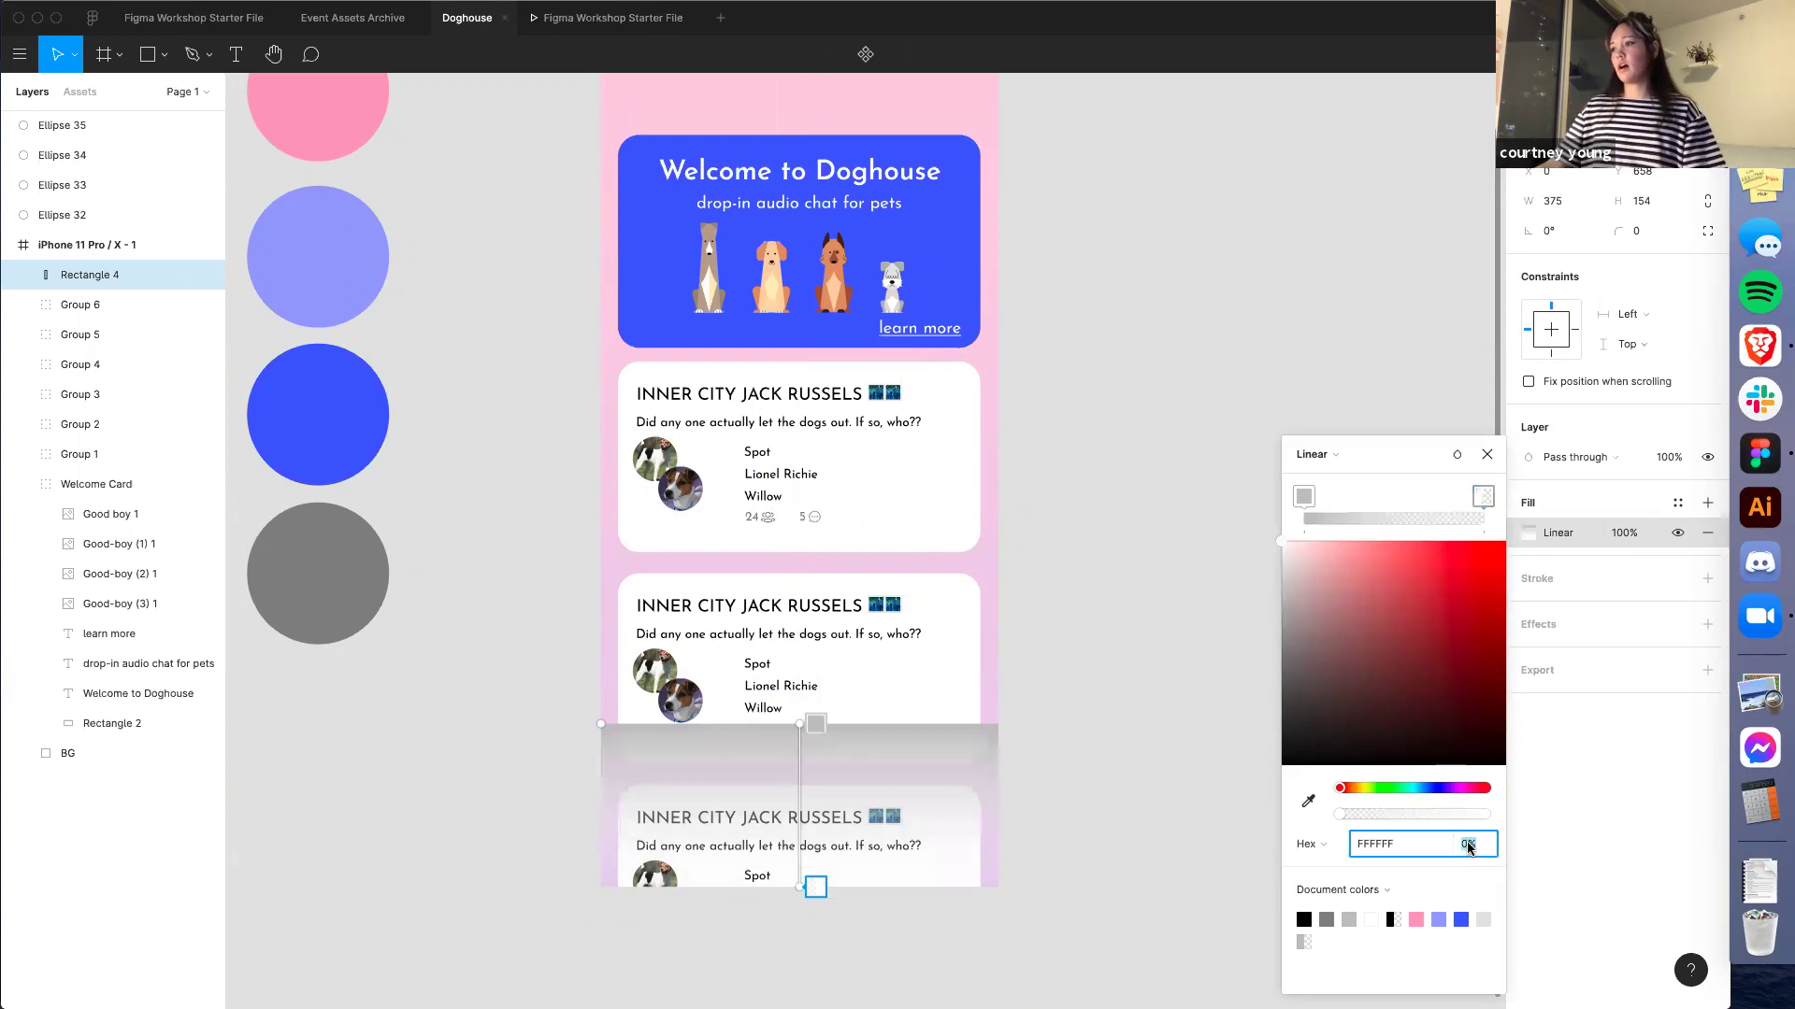
pyautogui.write('100')
pyautogui.press('Return')
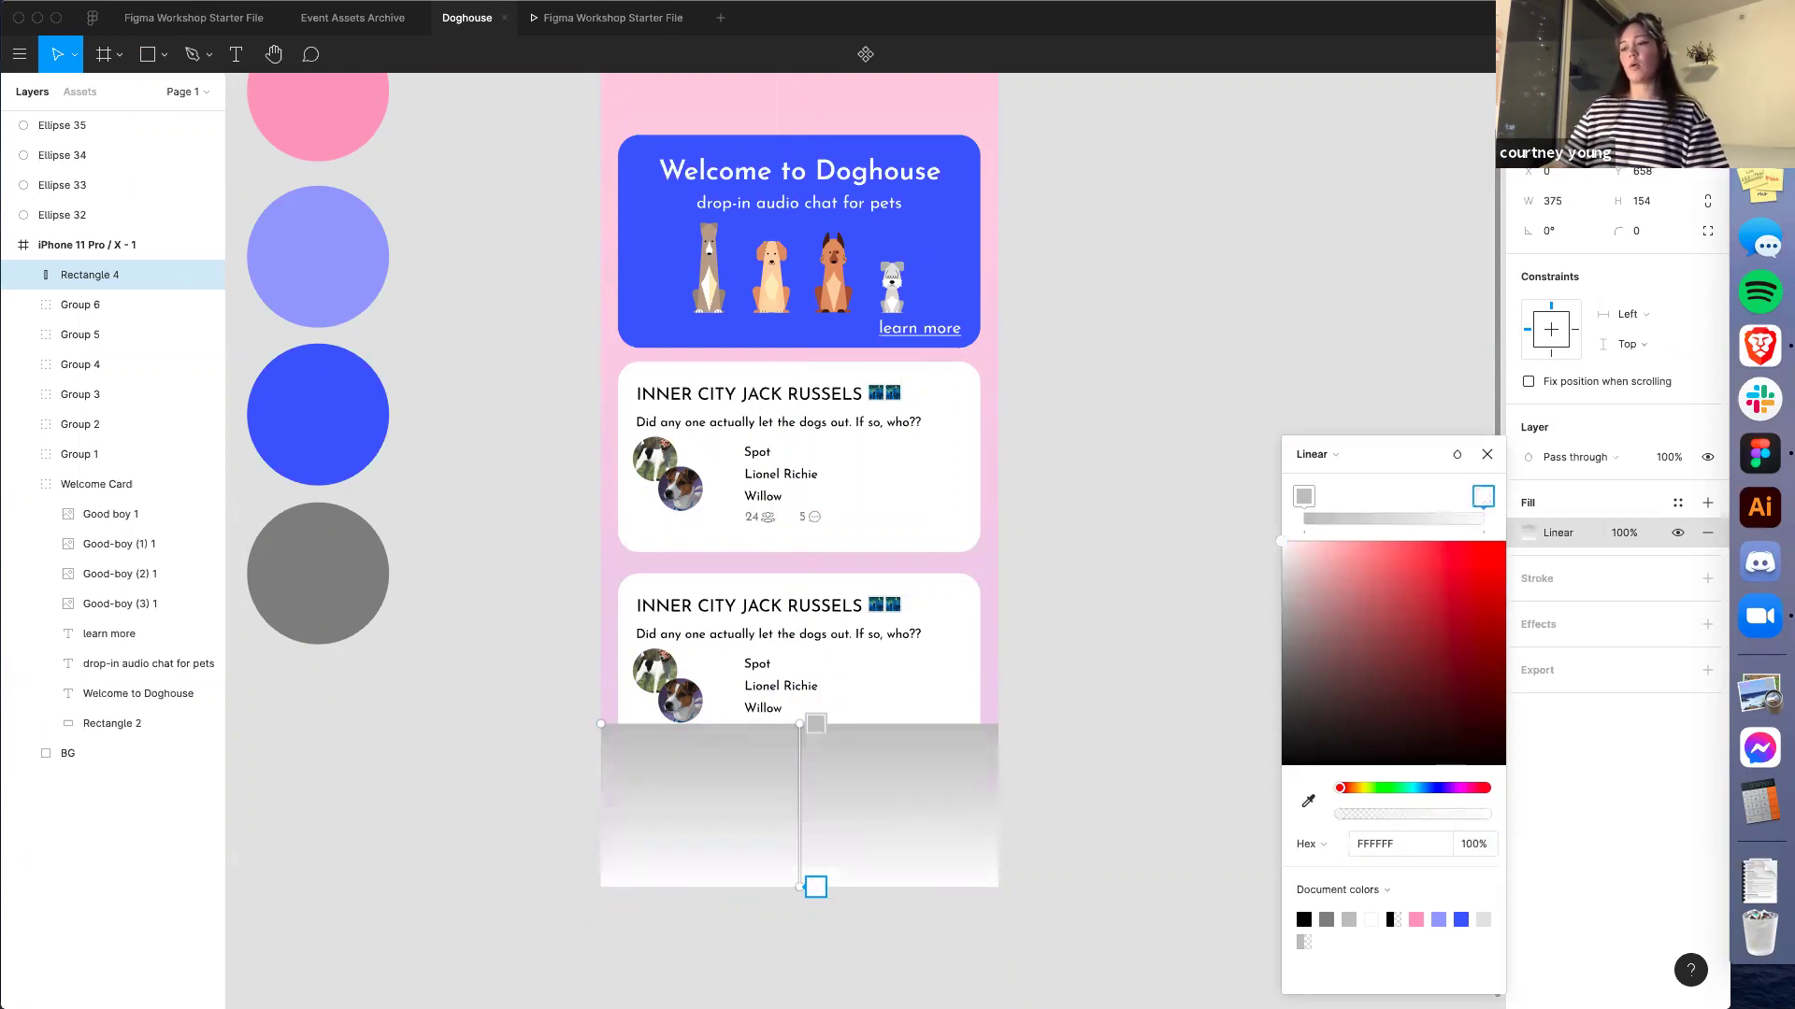
pyautogui.write('0')
pyautogui.press('Return')
# Set the opacity of the gradient's upper C4C4C4 stop to 0%
pyautogui.click(1305, 500)
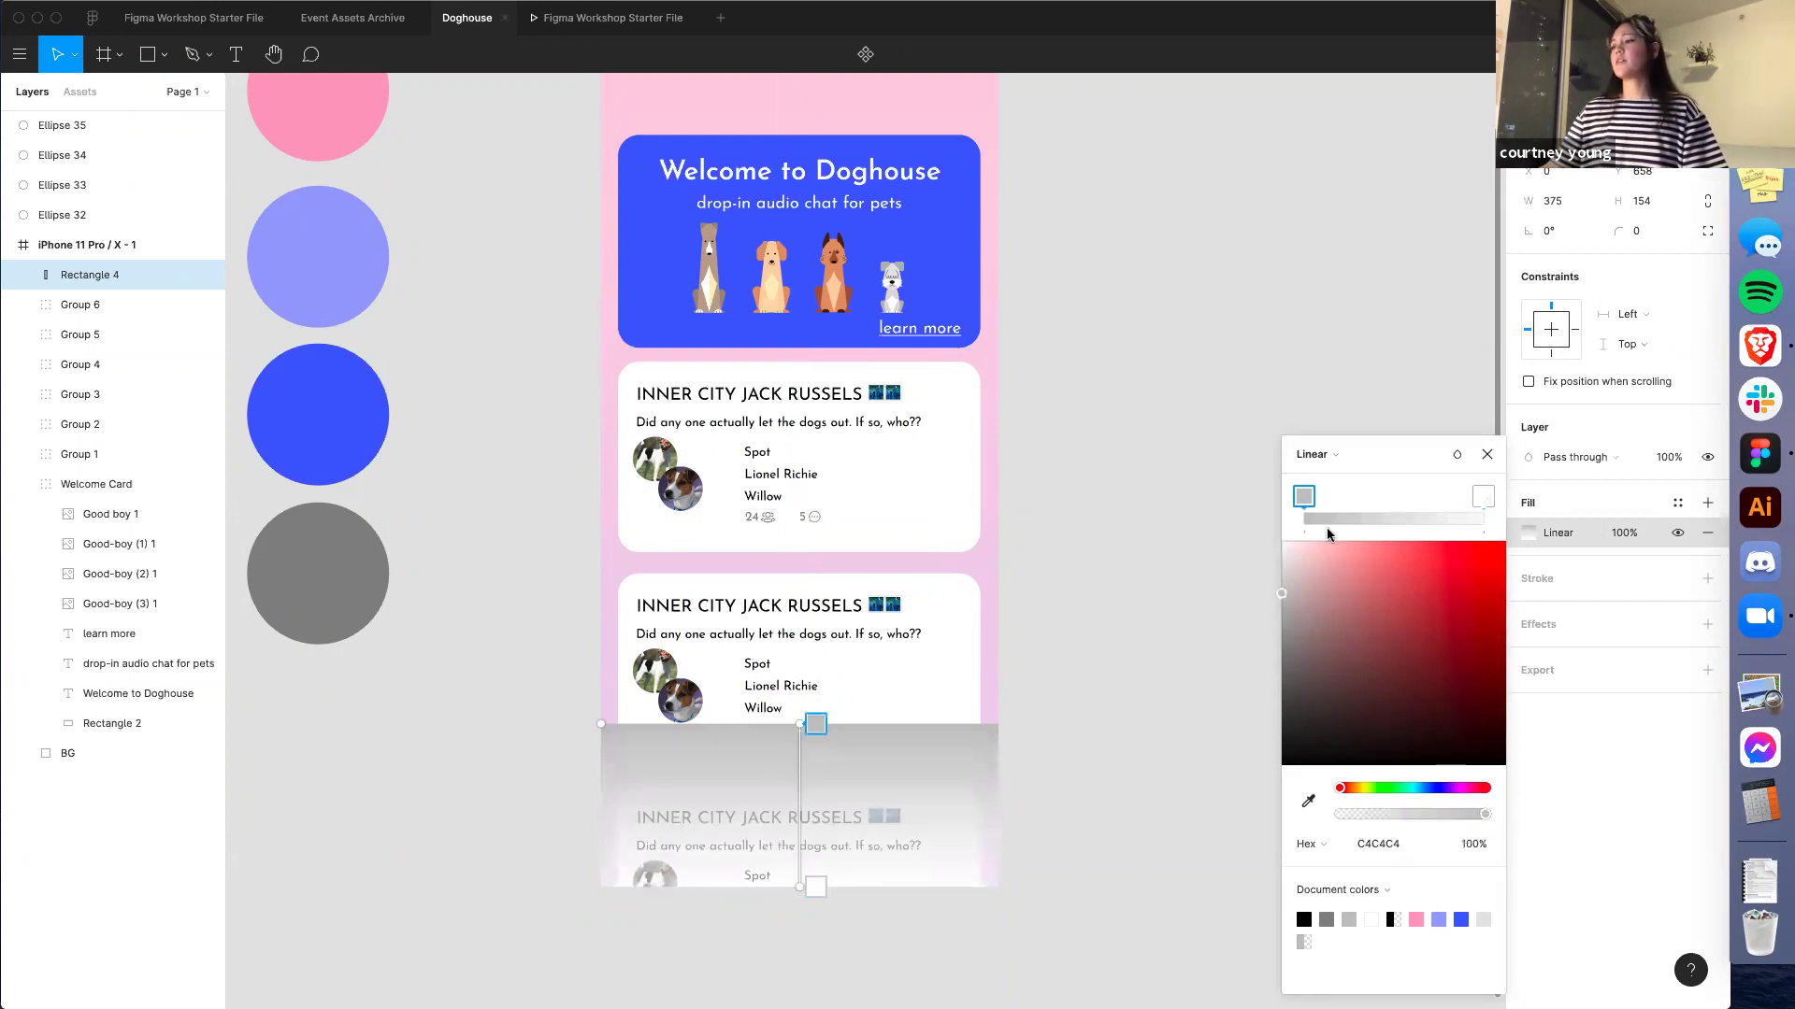
pyautogui.click(1472, 844)
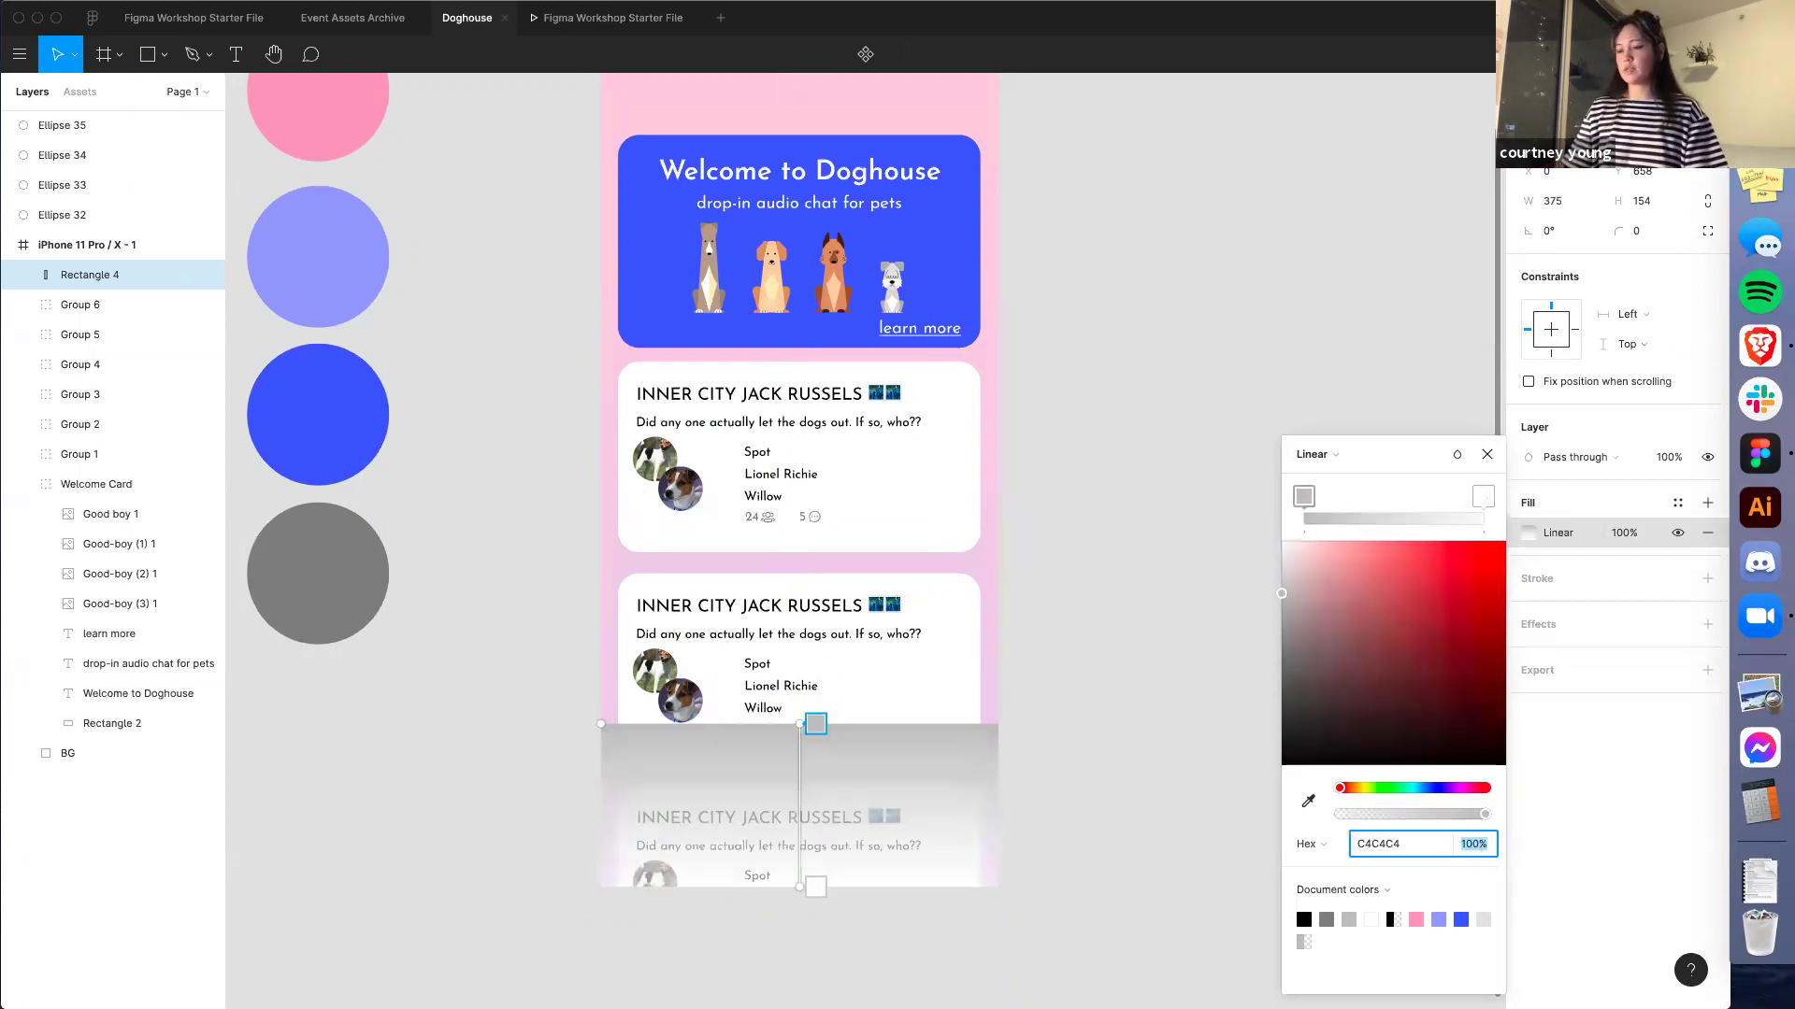
pyautogui.write('0')
pyautogui.press('Return')
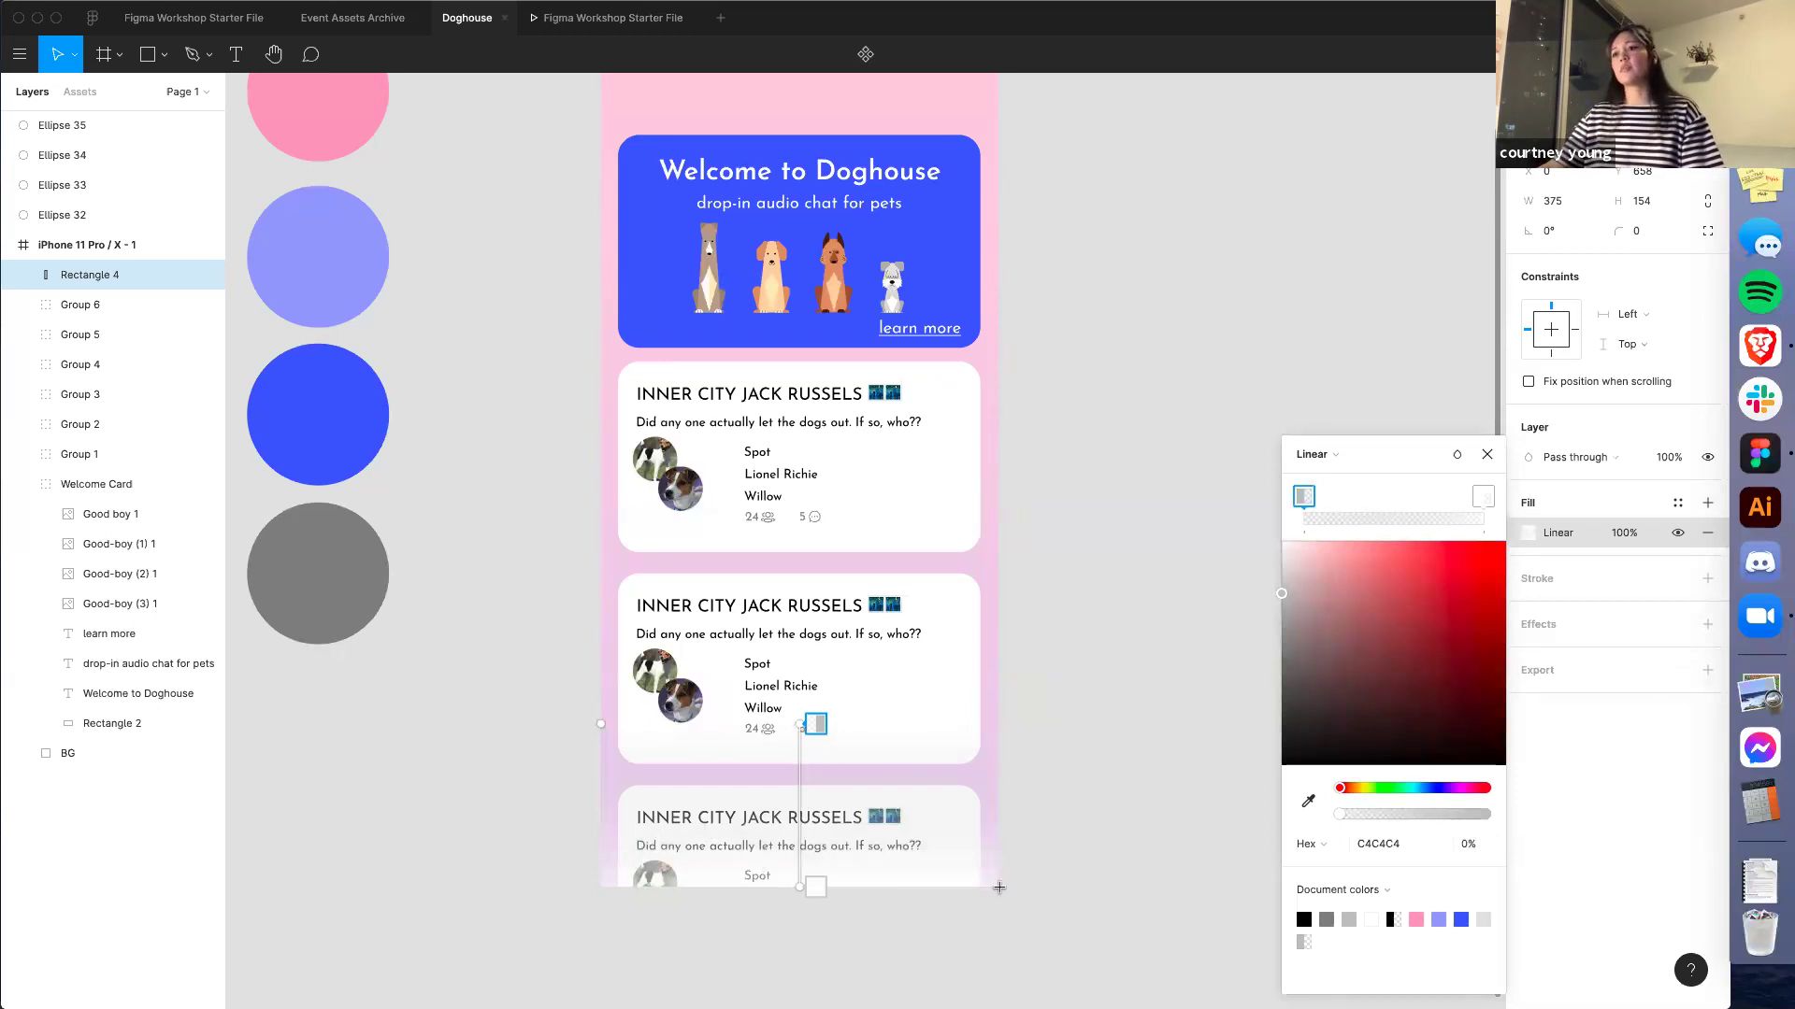
# Set the opacity of the gradient's white lower stop to 80% and deselect the rectangle
pyautogui.click(1483, 497)
pyautogui.click(1472, 843)
pyautogui.write('80')
pyautogui.press('Return')
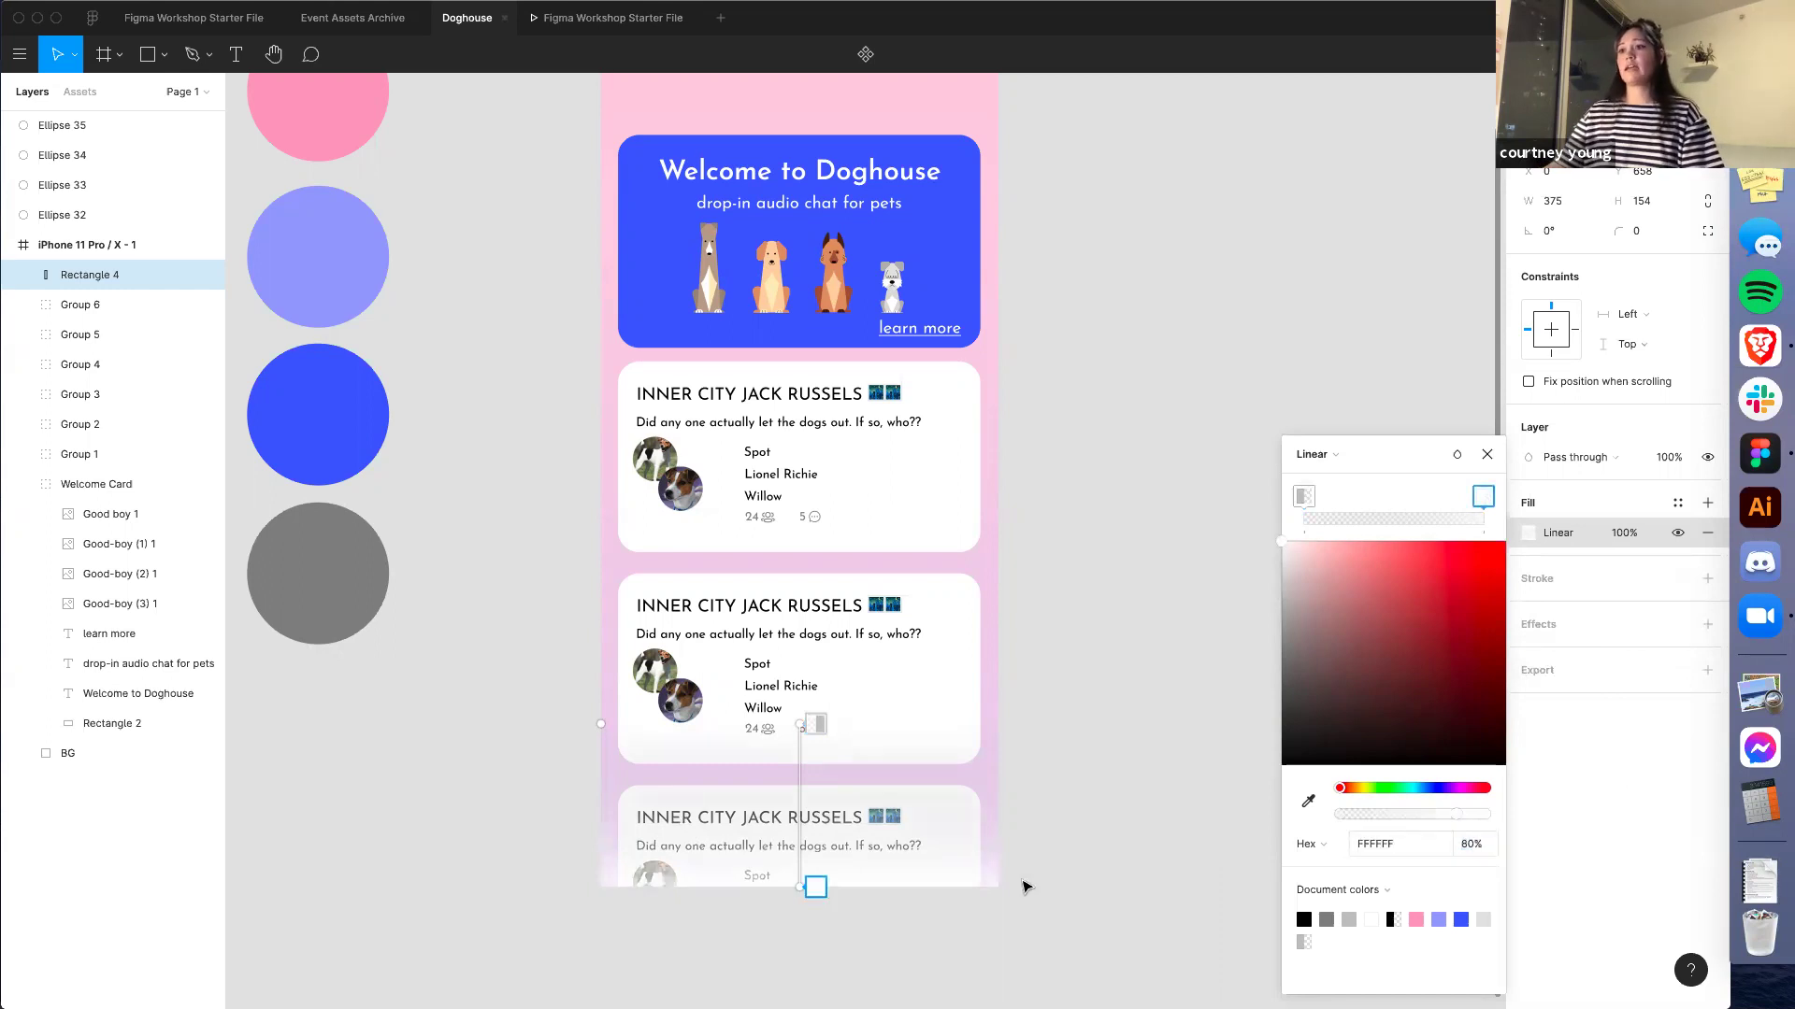
pyautogui.press('Escape')
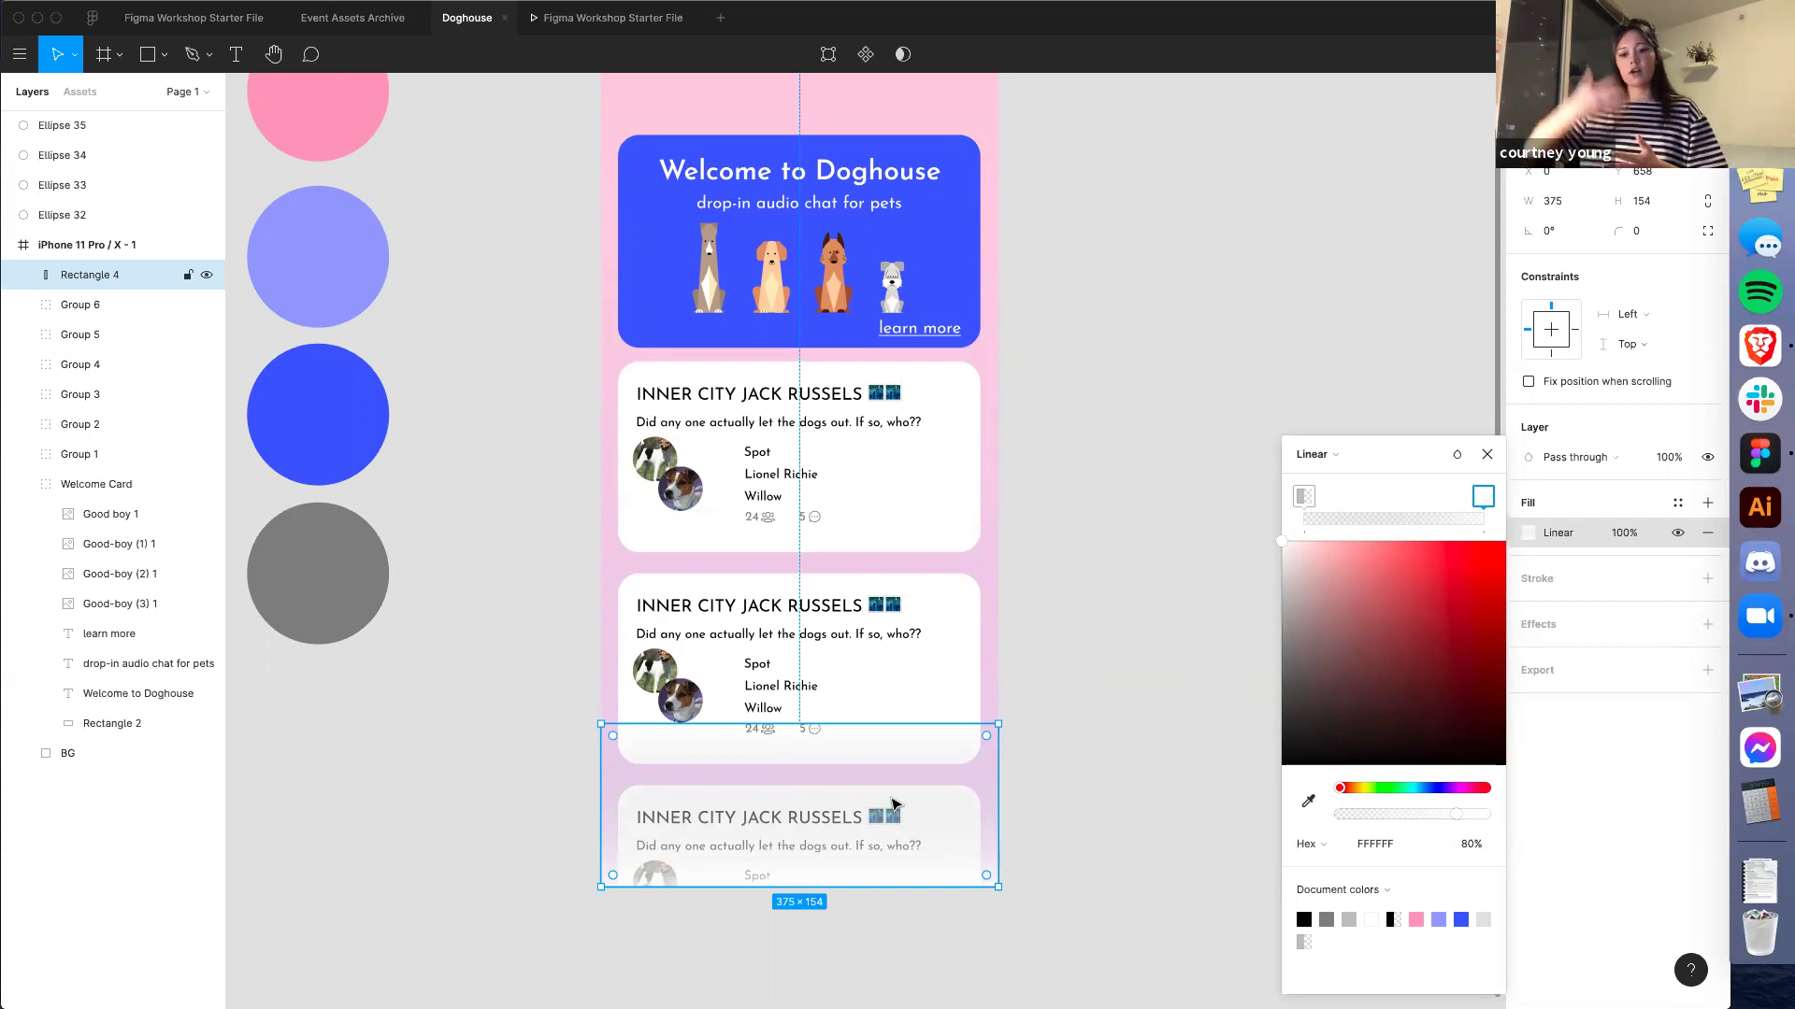
pyautogui.click(1051, 780)
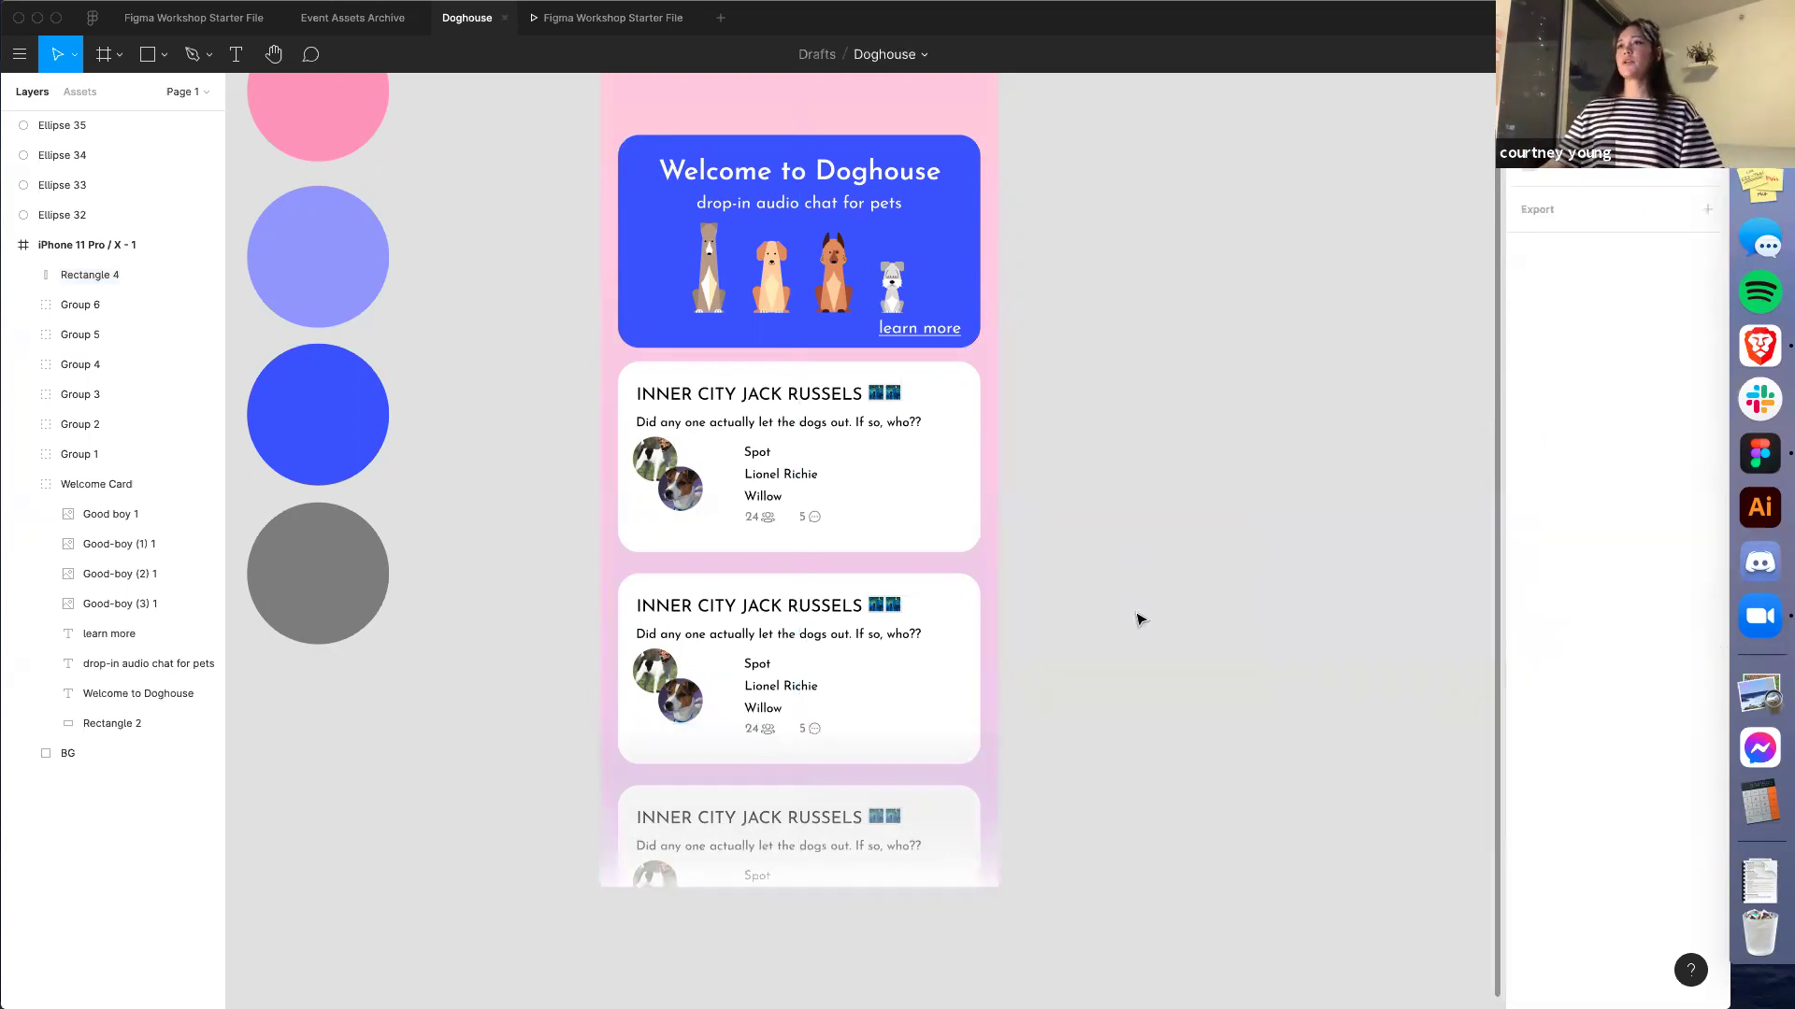
pyautogui.scroll(1, 1139, 622)
pyautogui.scroll(-1, 1121, 574)
pyautogui.click(684, 118)
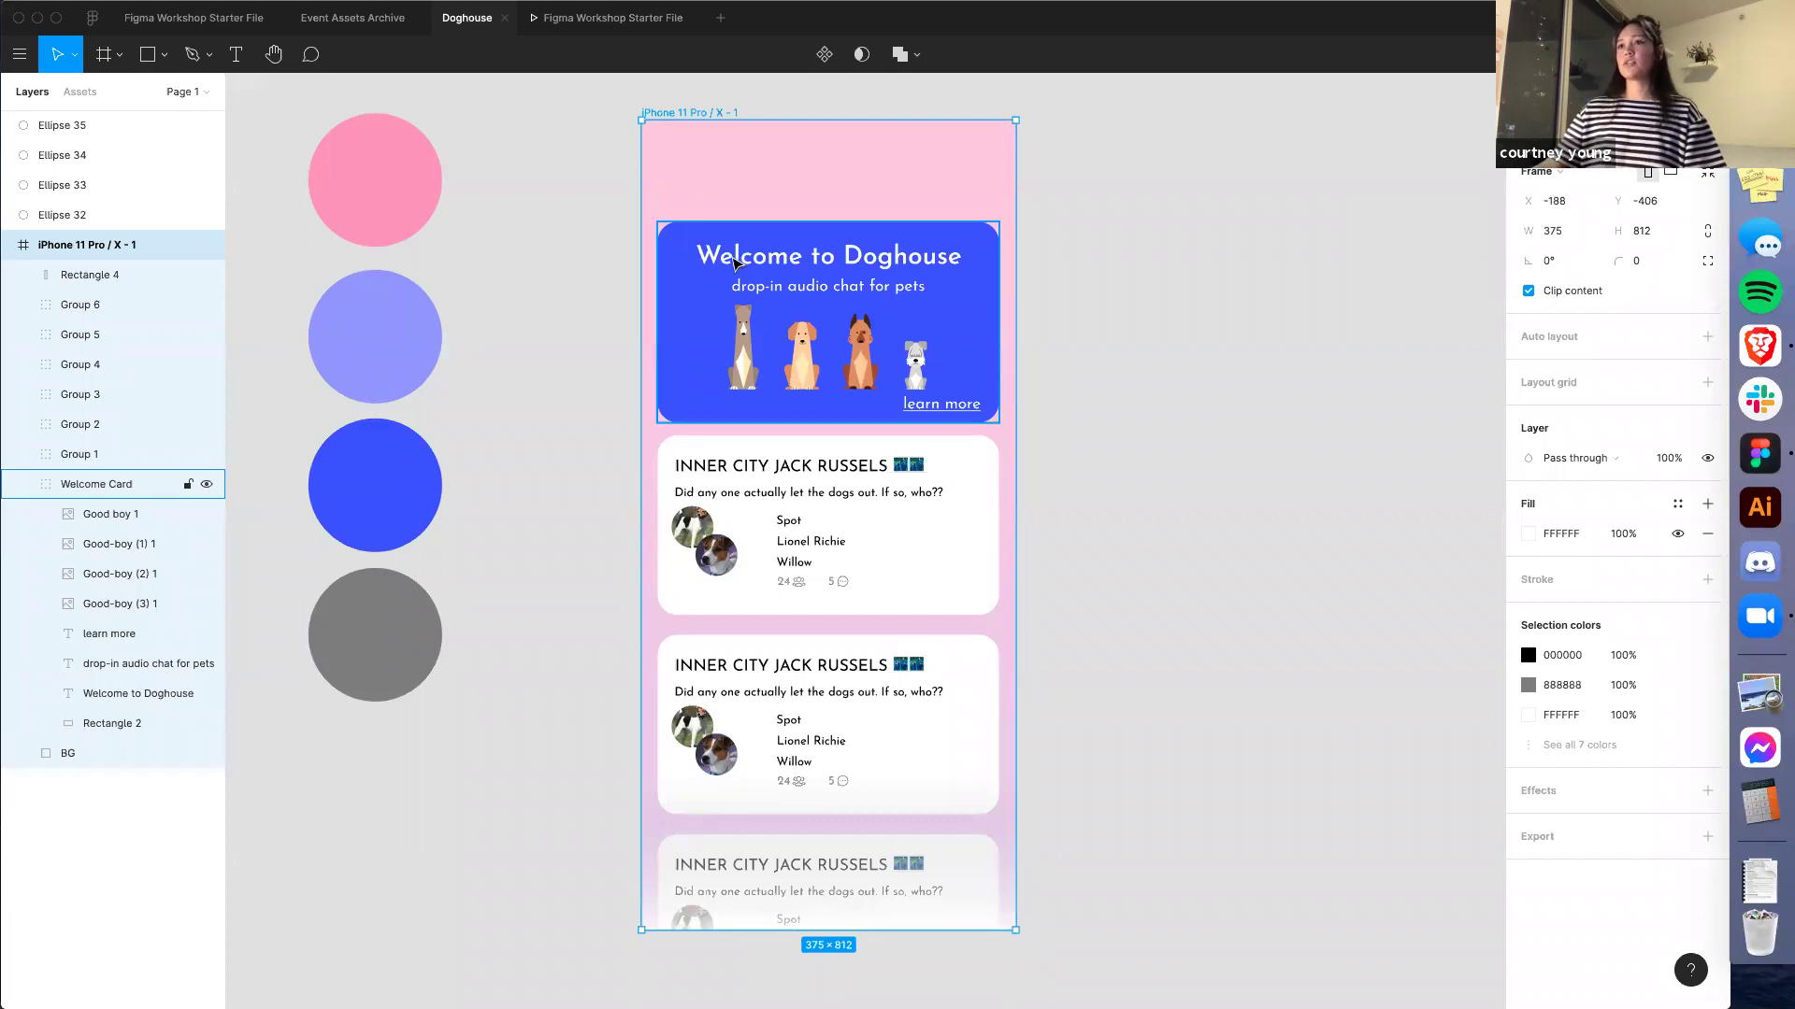
pyautogui.click(736, 264)
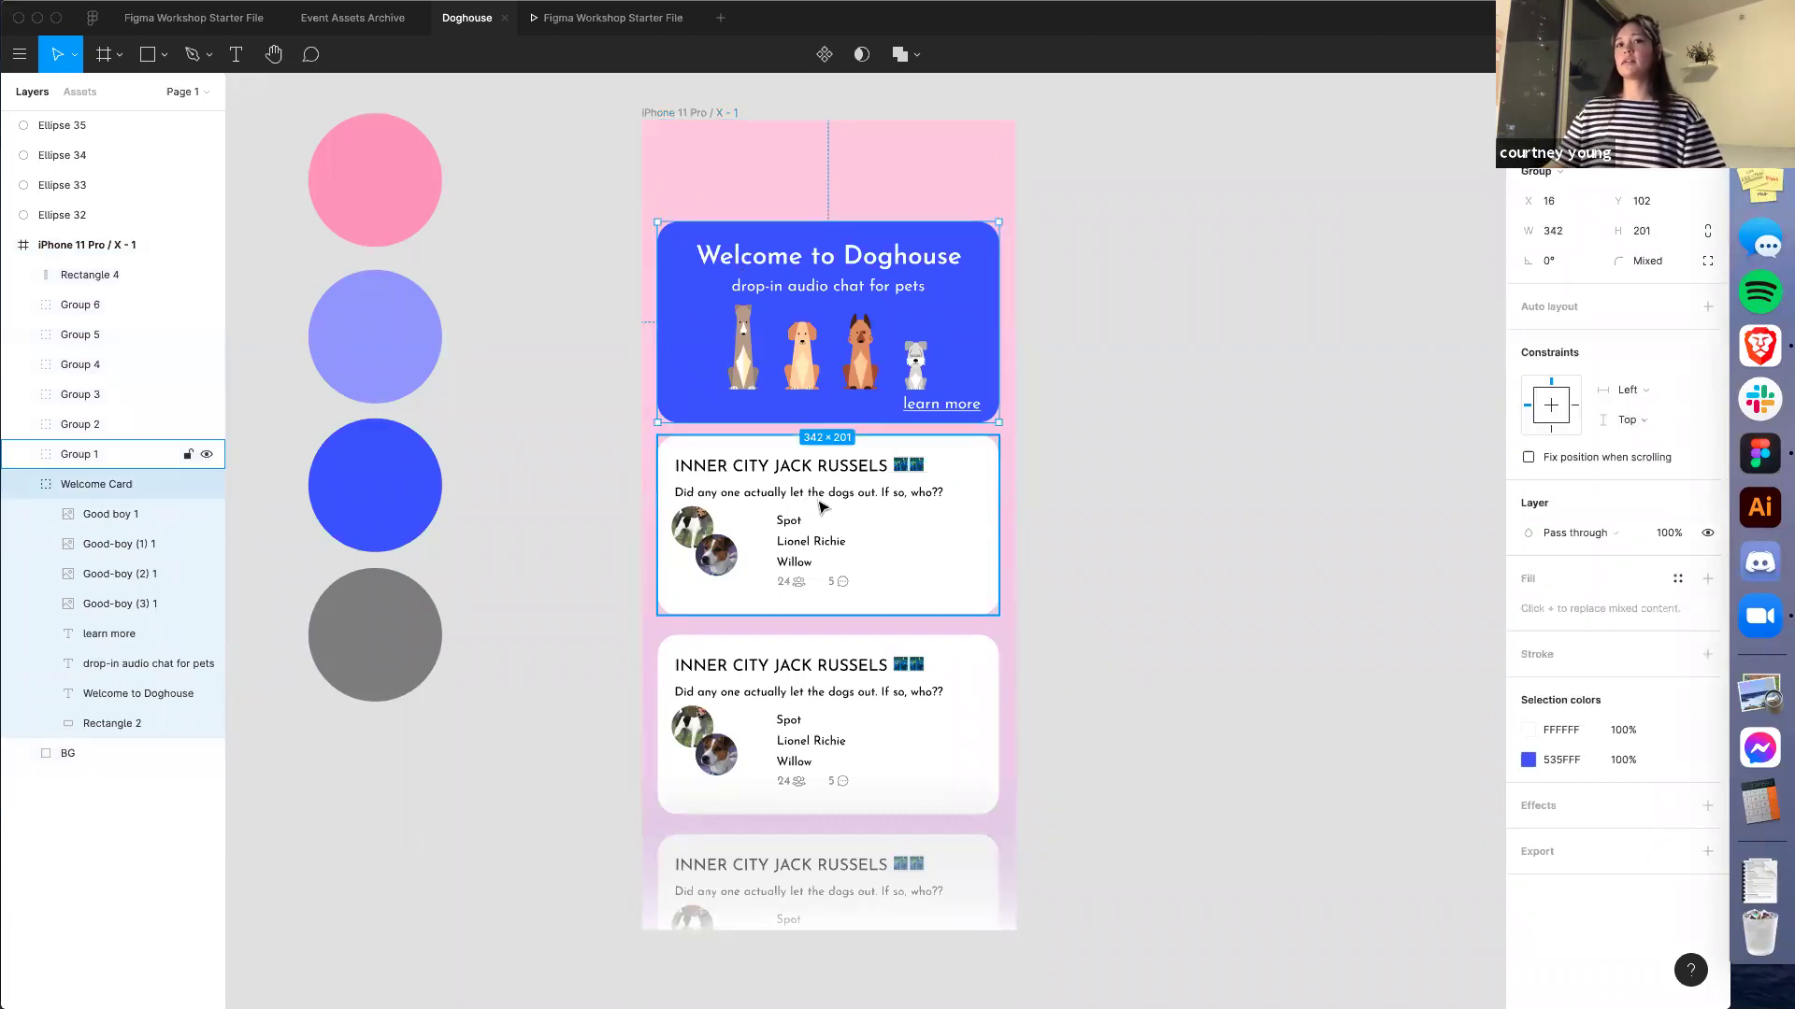
pyautogui.click(840, 871)
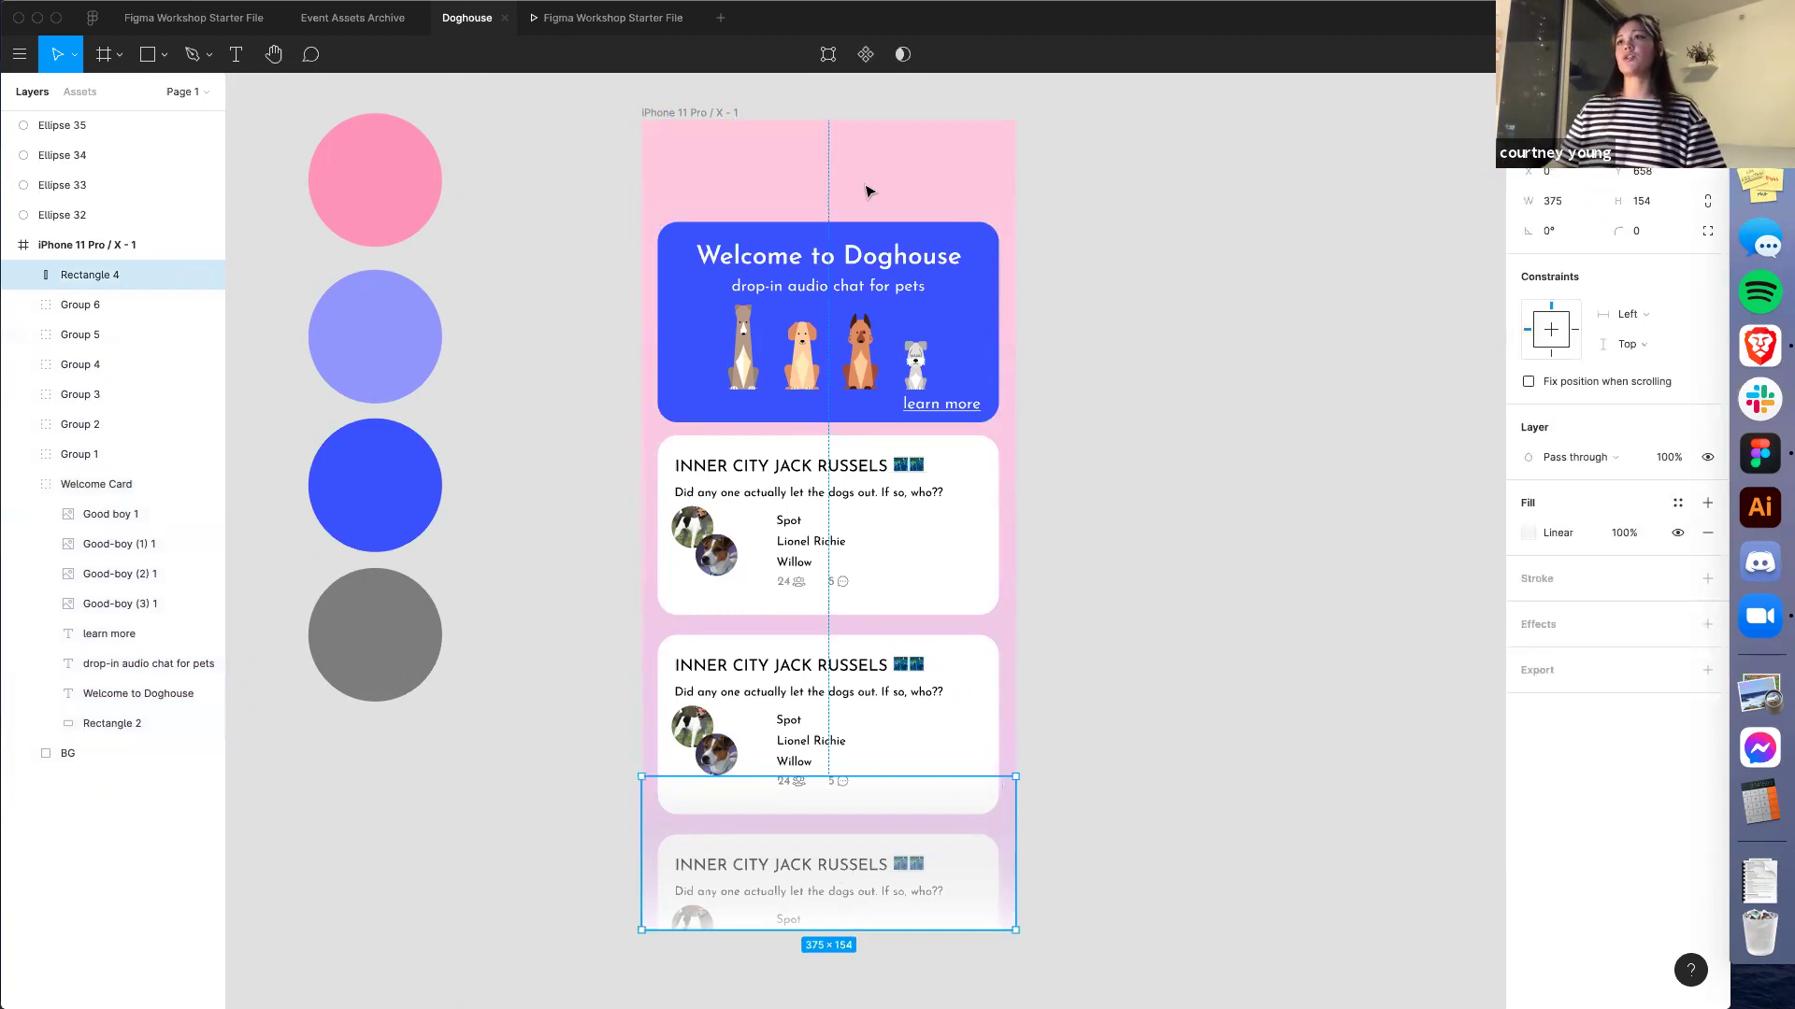
# Present the phone frame as a prototype and scroll through all the room cards and back to check the gradient overlay
pyautogui.click(703, 113)
pyautogui.click(738, 113)
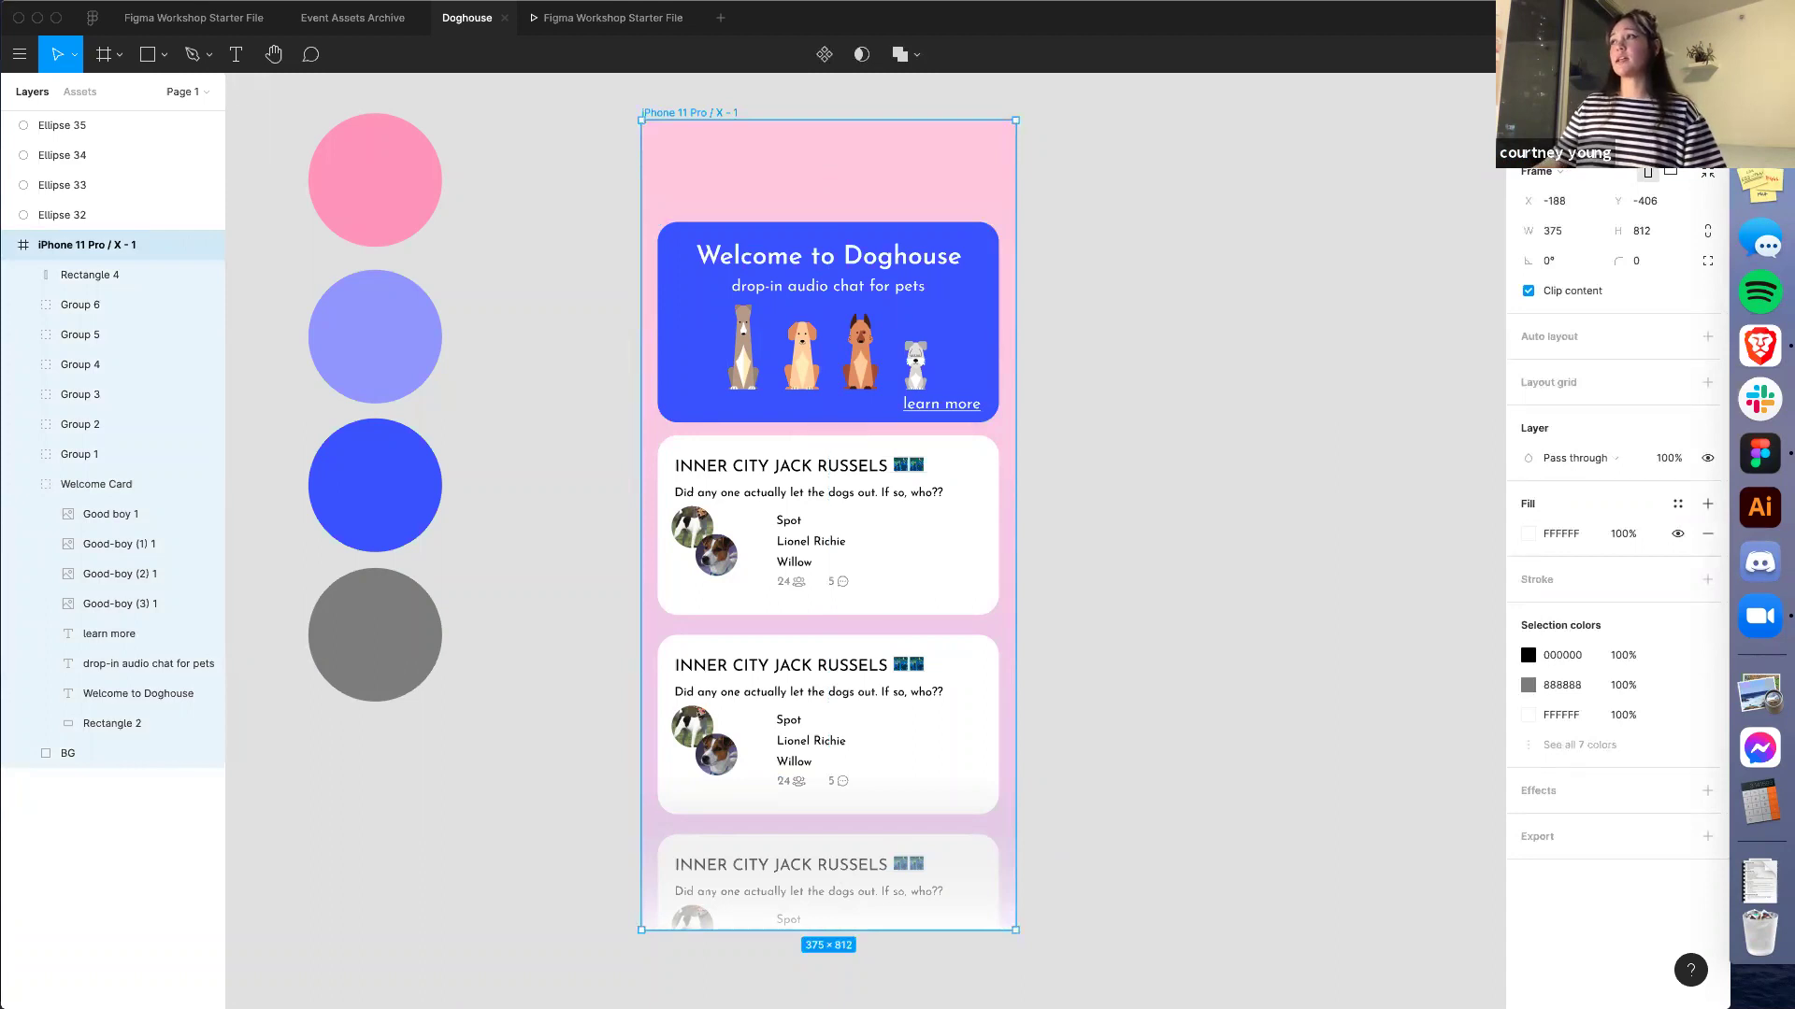
pyautogui.press('super+alt+Return')
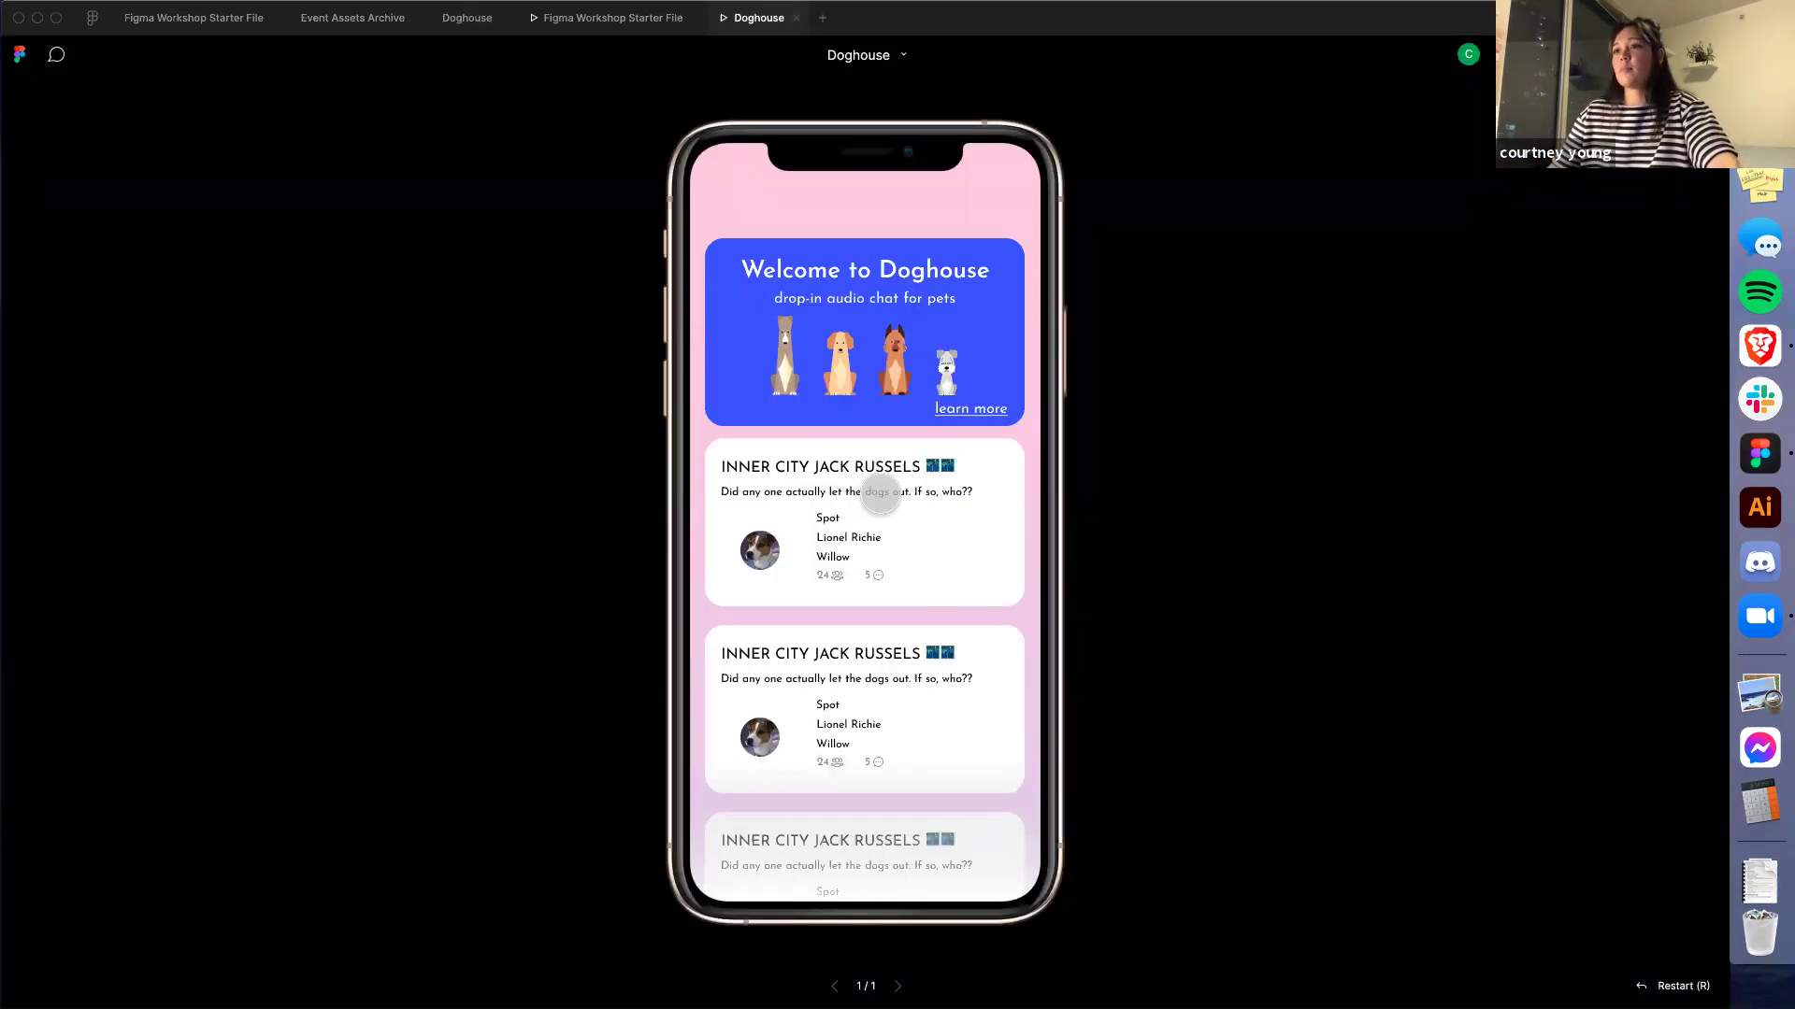
pyautogui.scroll(-2, 877, 488)
pyautogui.scroll(-5, 879, 494)
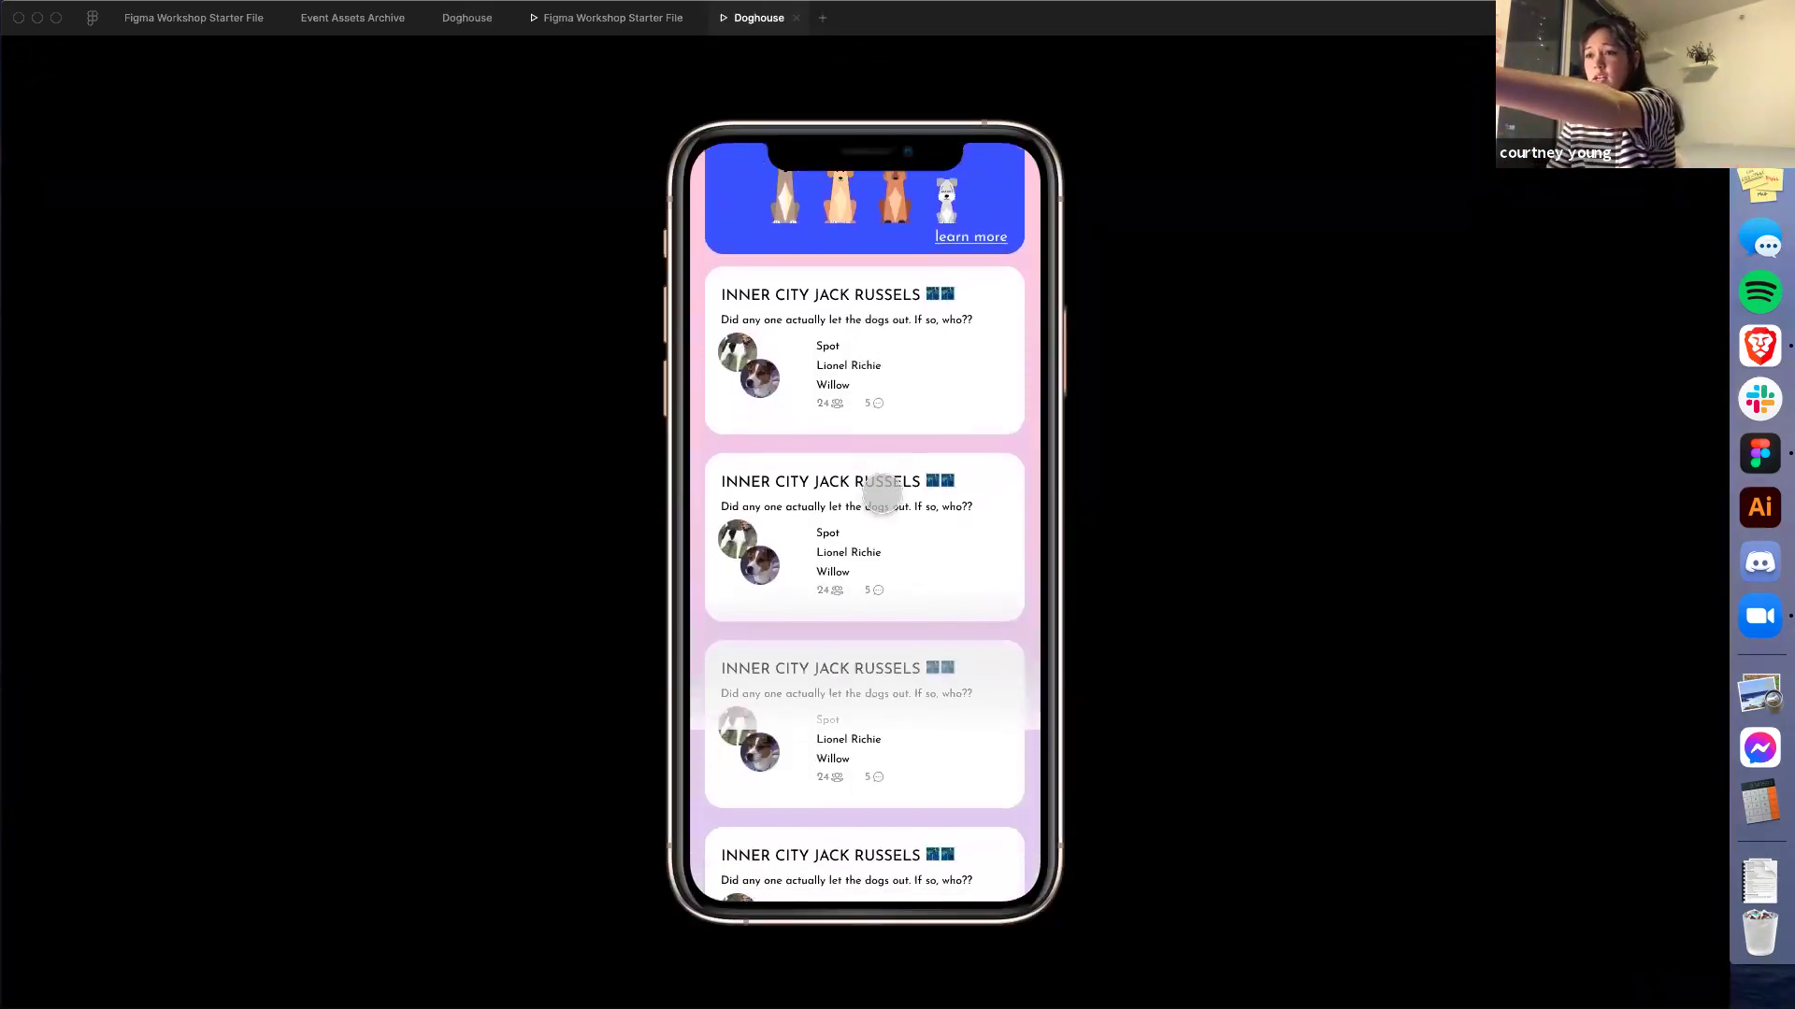
pyautogui.scroll(-5, 882, 493)
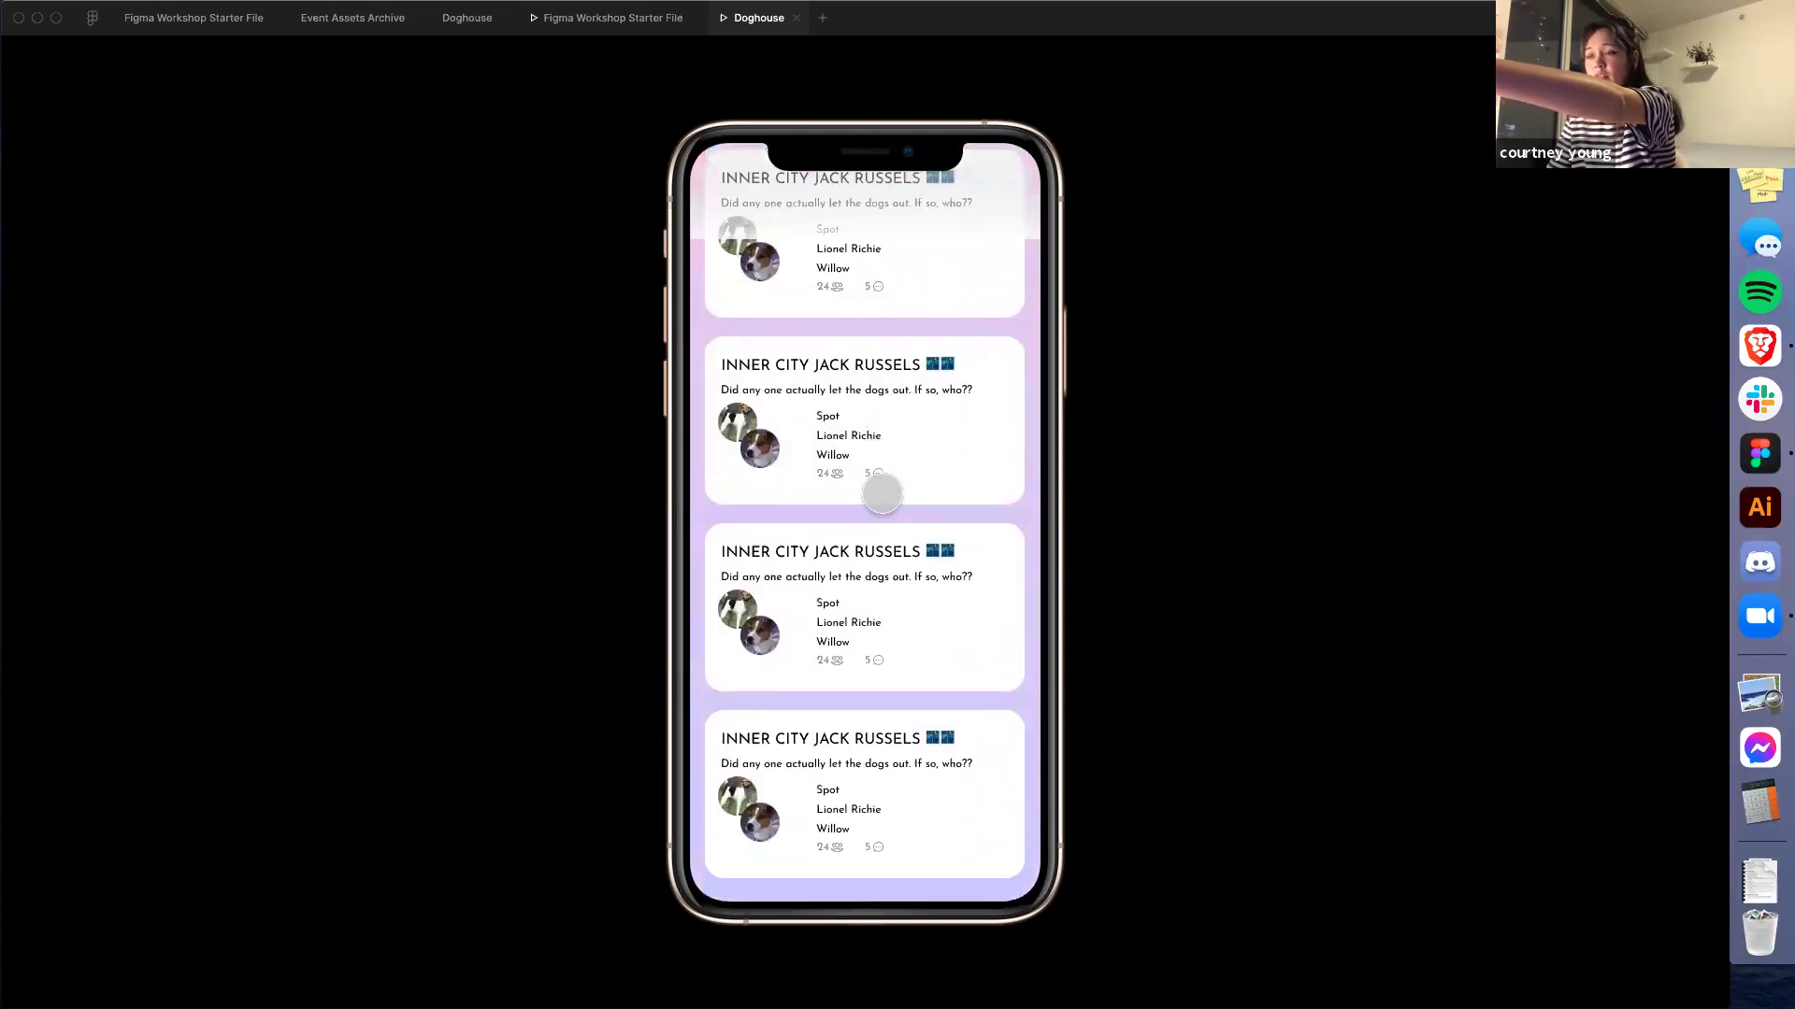
pyautogui.scroll(10, 881, 494)
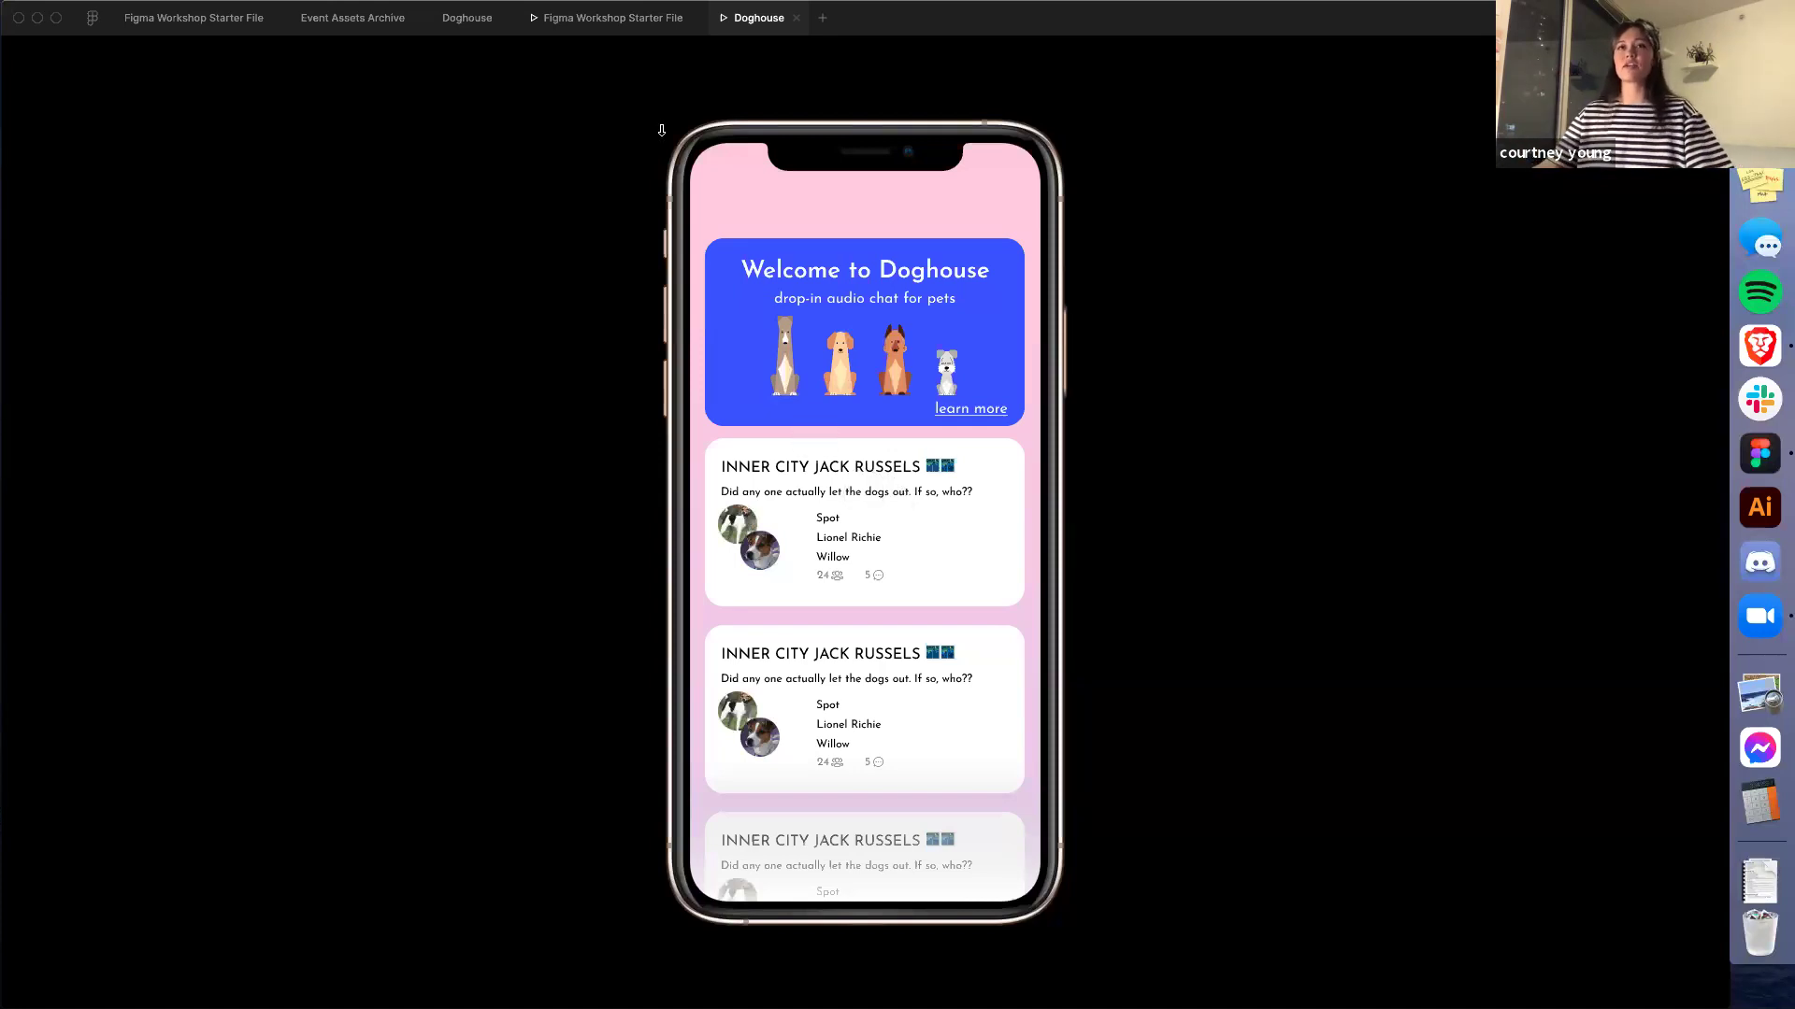
# Return to the Doghouse design file and fix the gradient rectangle's position when scrolling
pyautogui.click(194, 17)
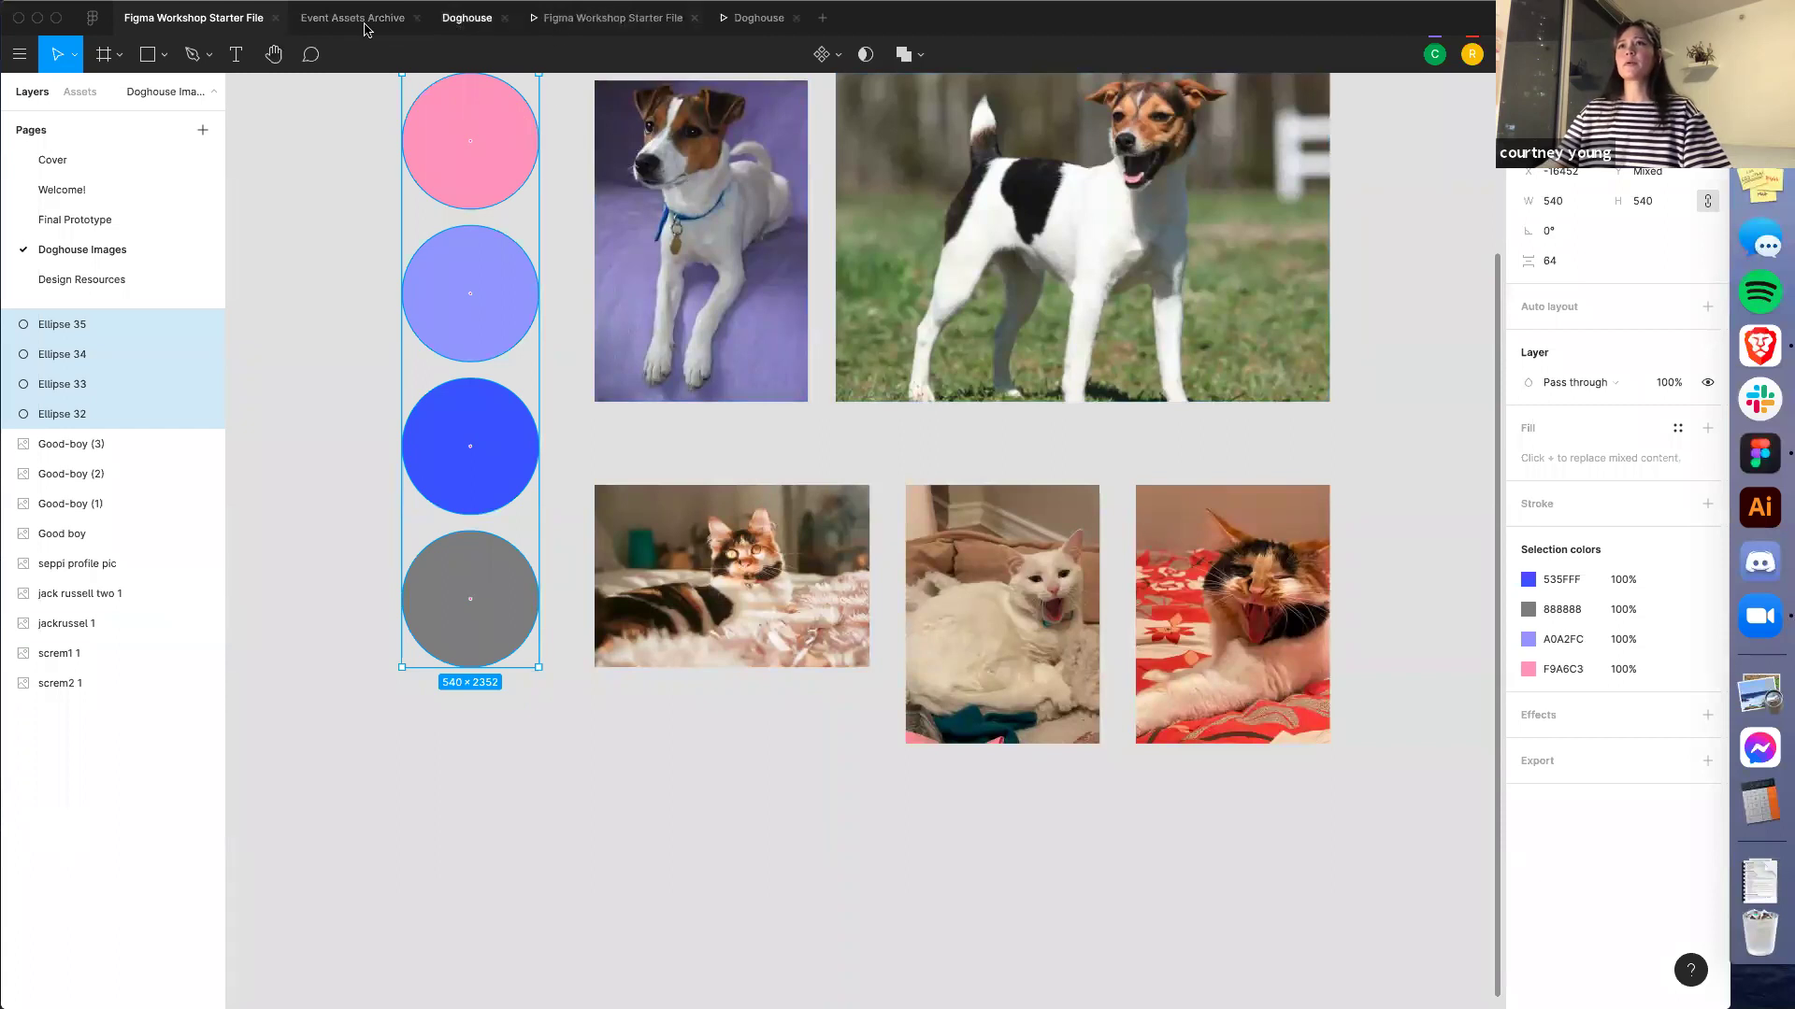
pyautogui.click(468, 18)
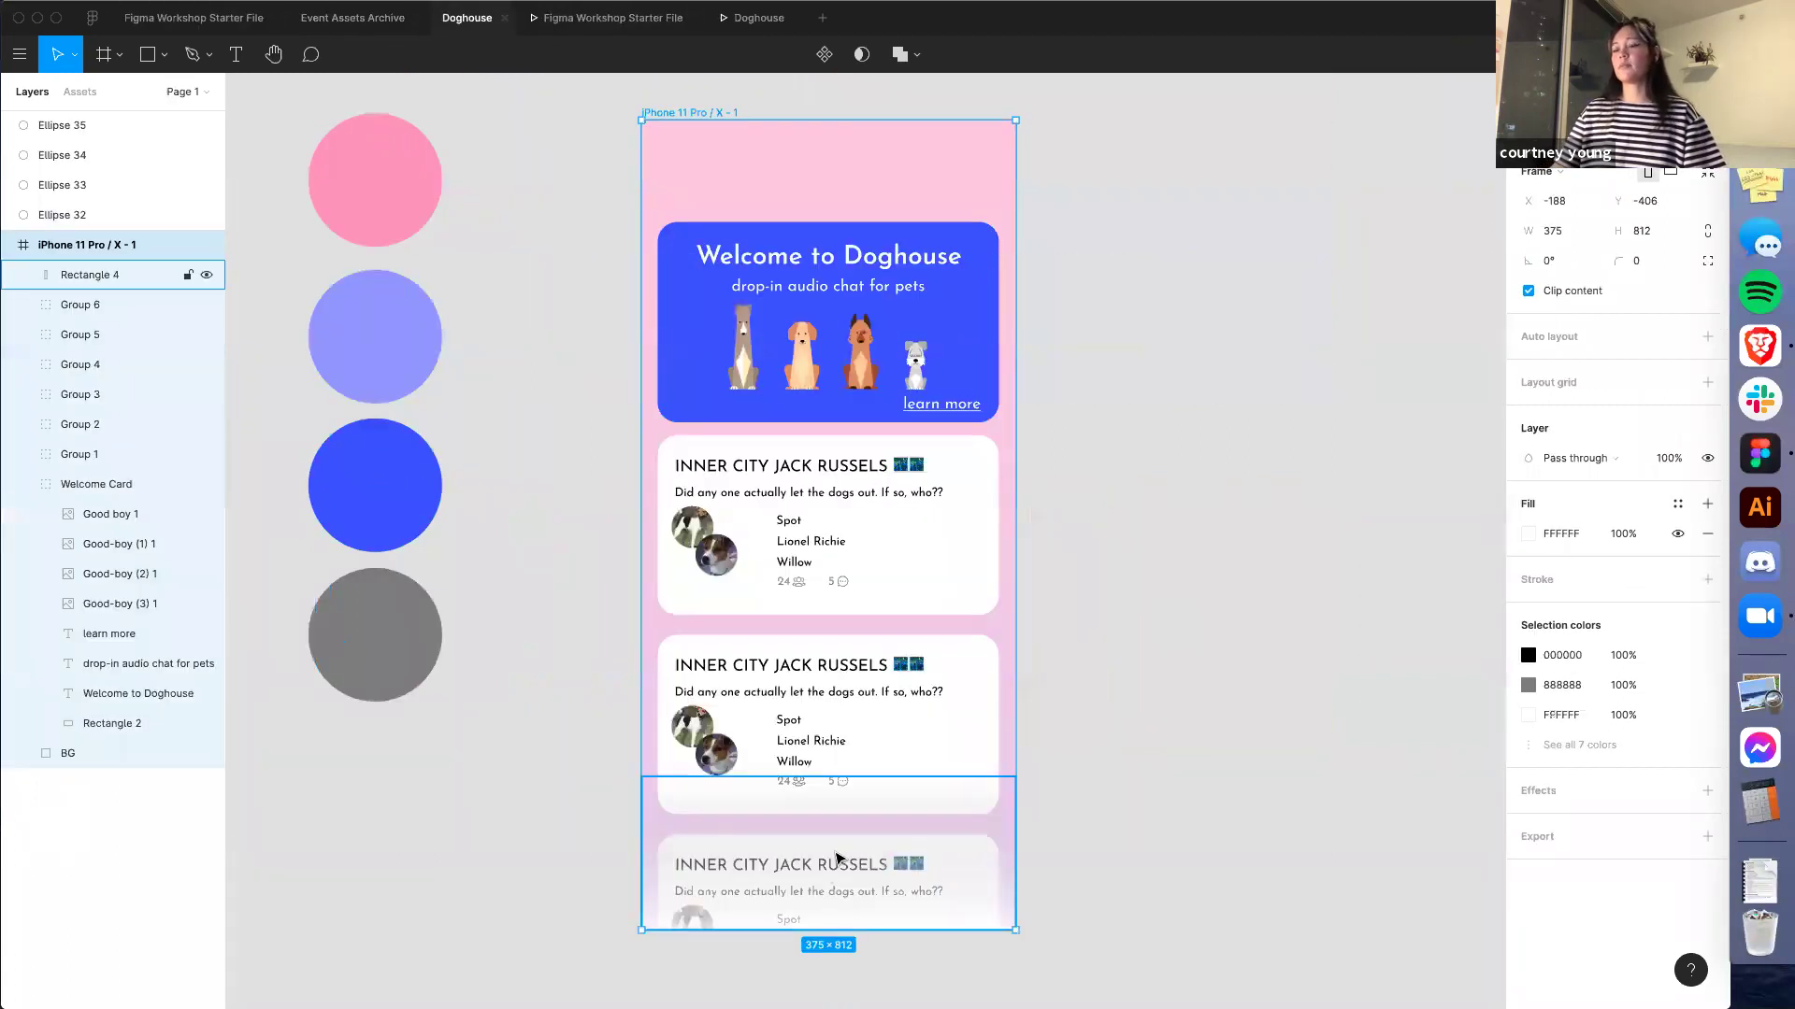
pyautogui.click(836, 853)
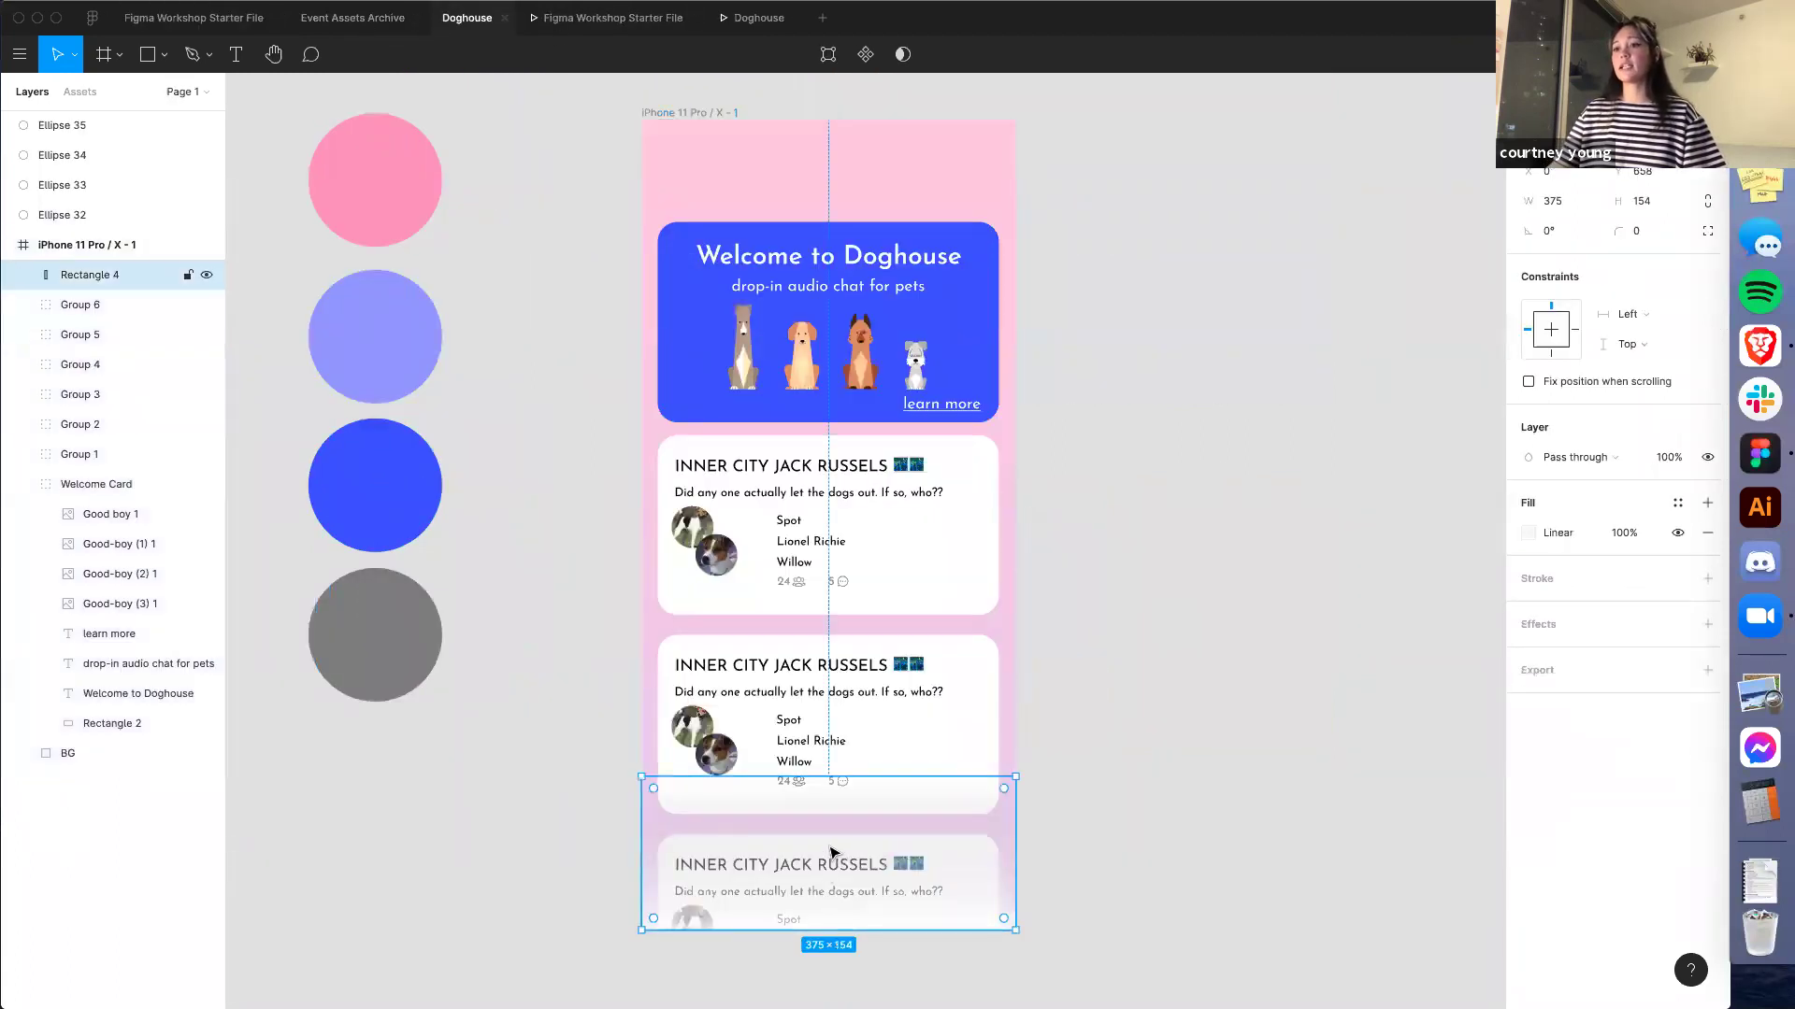
pyautogui.click(1529, 383)
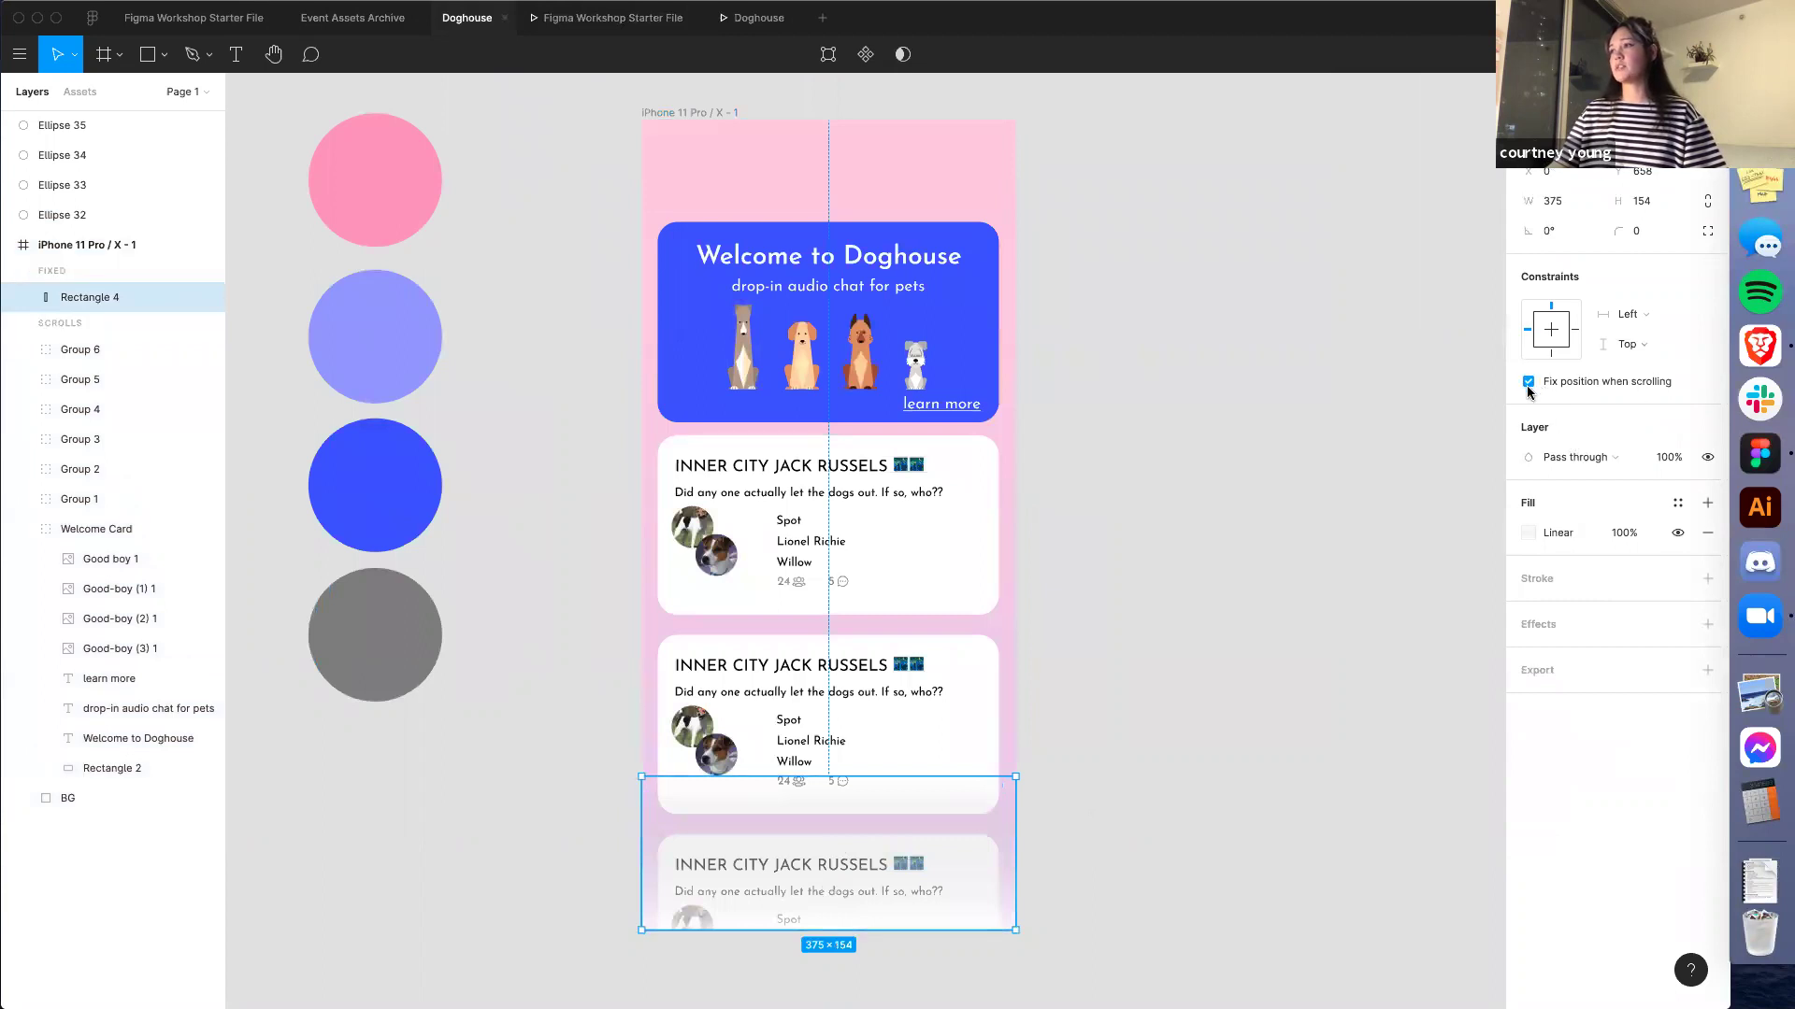
pyautogui.click(1153, 562)
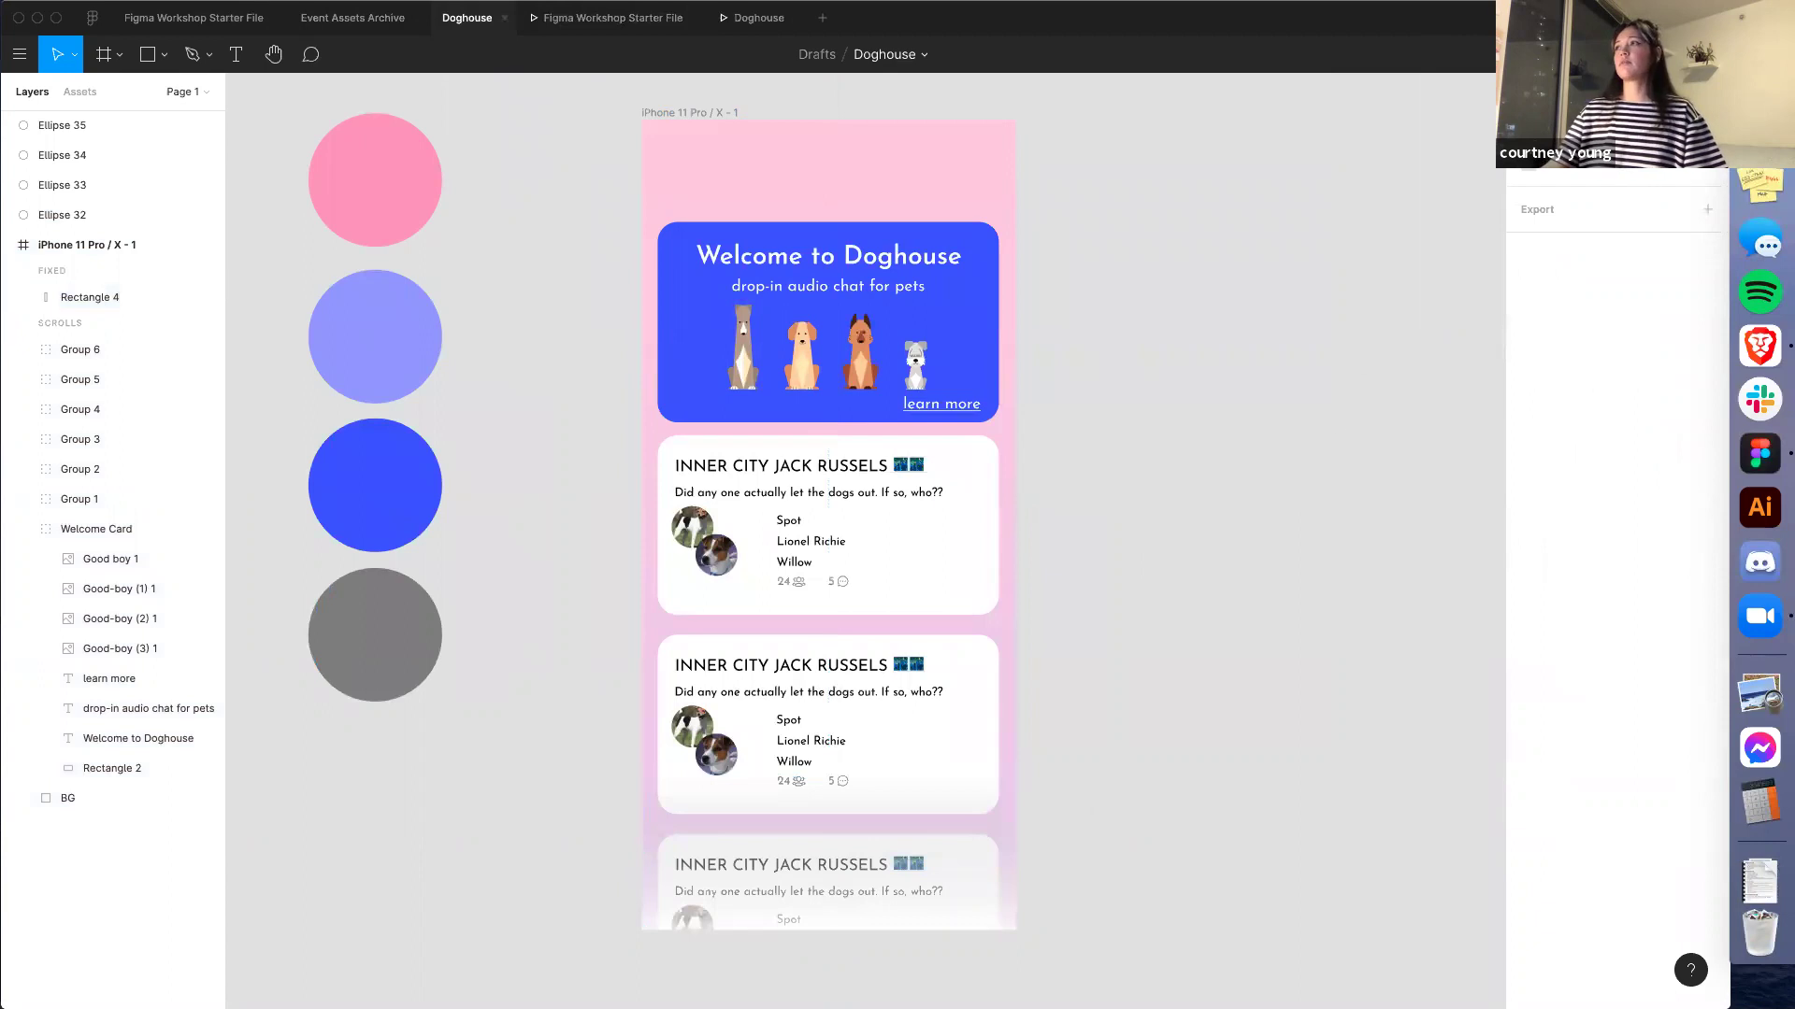
# Scroll through the Doghouse prototype preview and back to check how the gradient overlay behaves
pyautogui.click(752, 18)
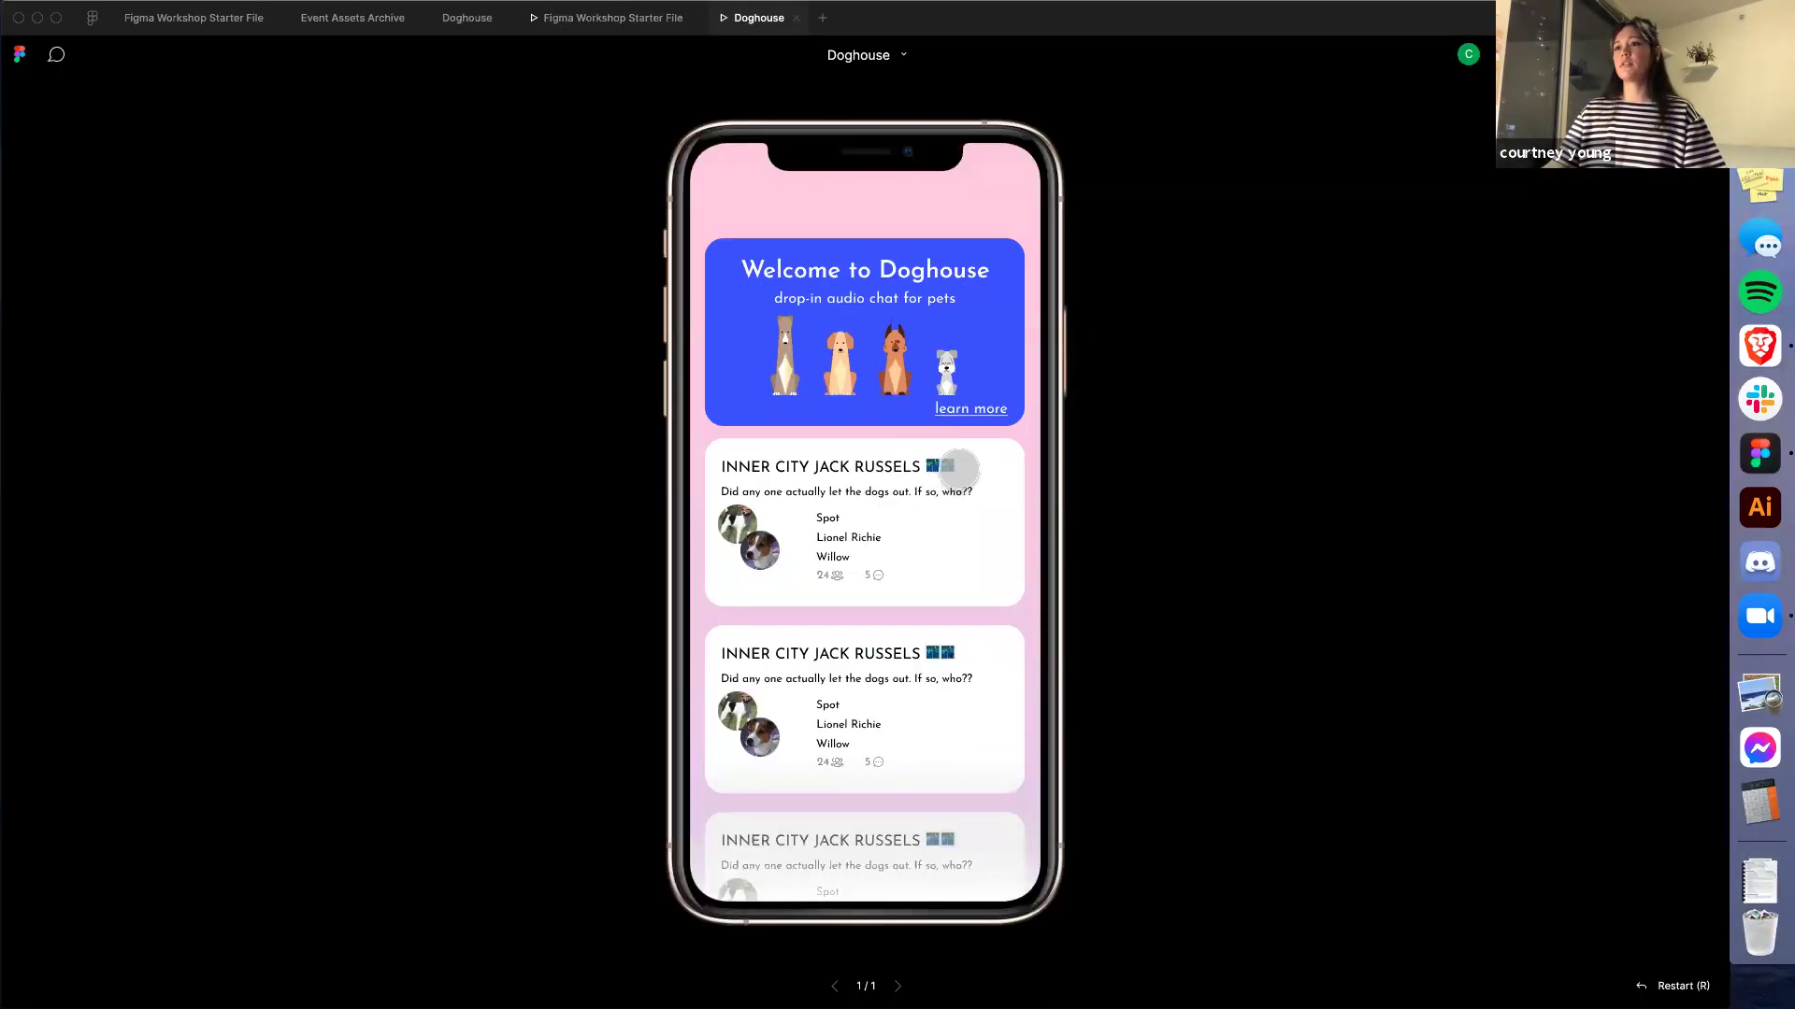
pyautogui.scroll(-3, 958, 469)
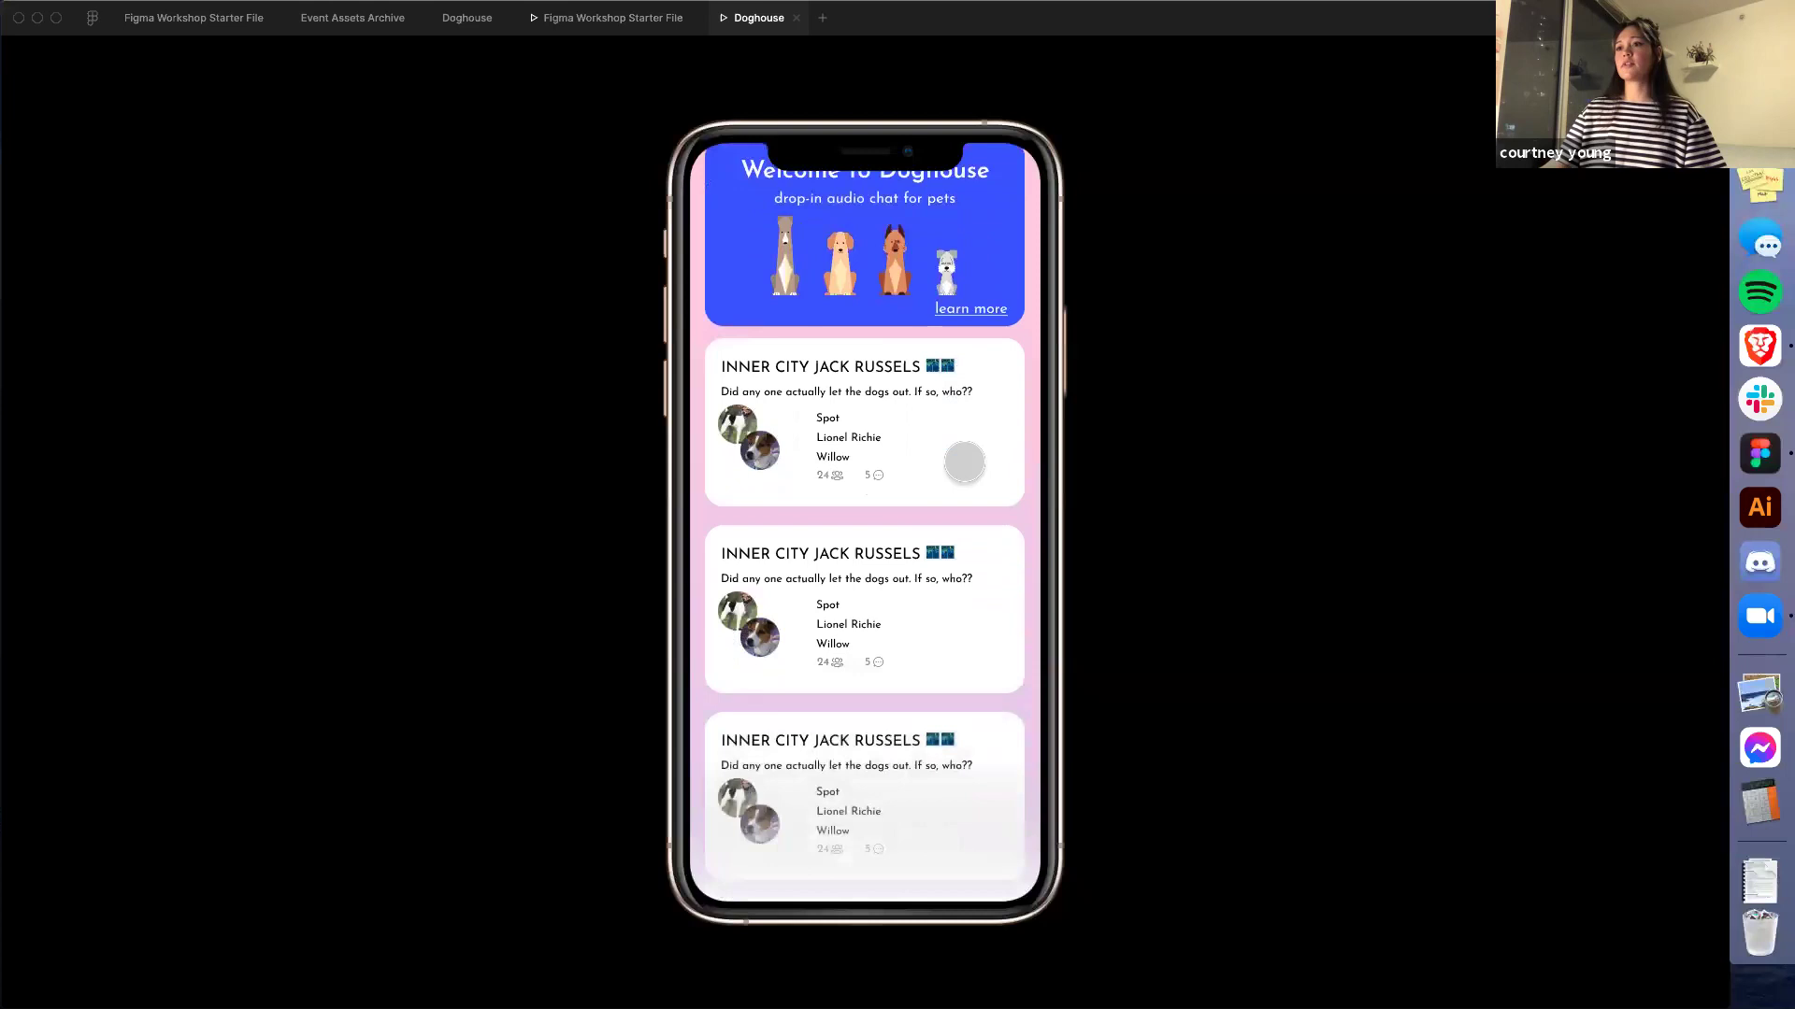
pyautogui.scroll(-10, 964, 461)
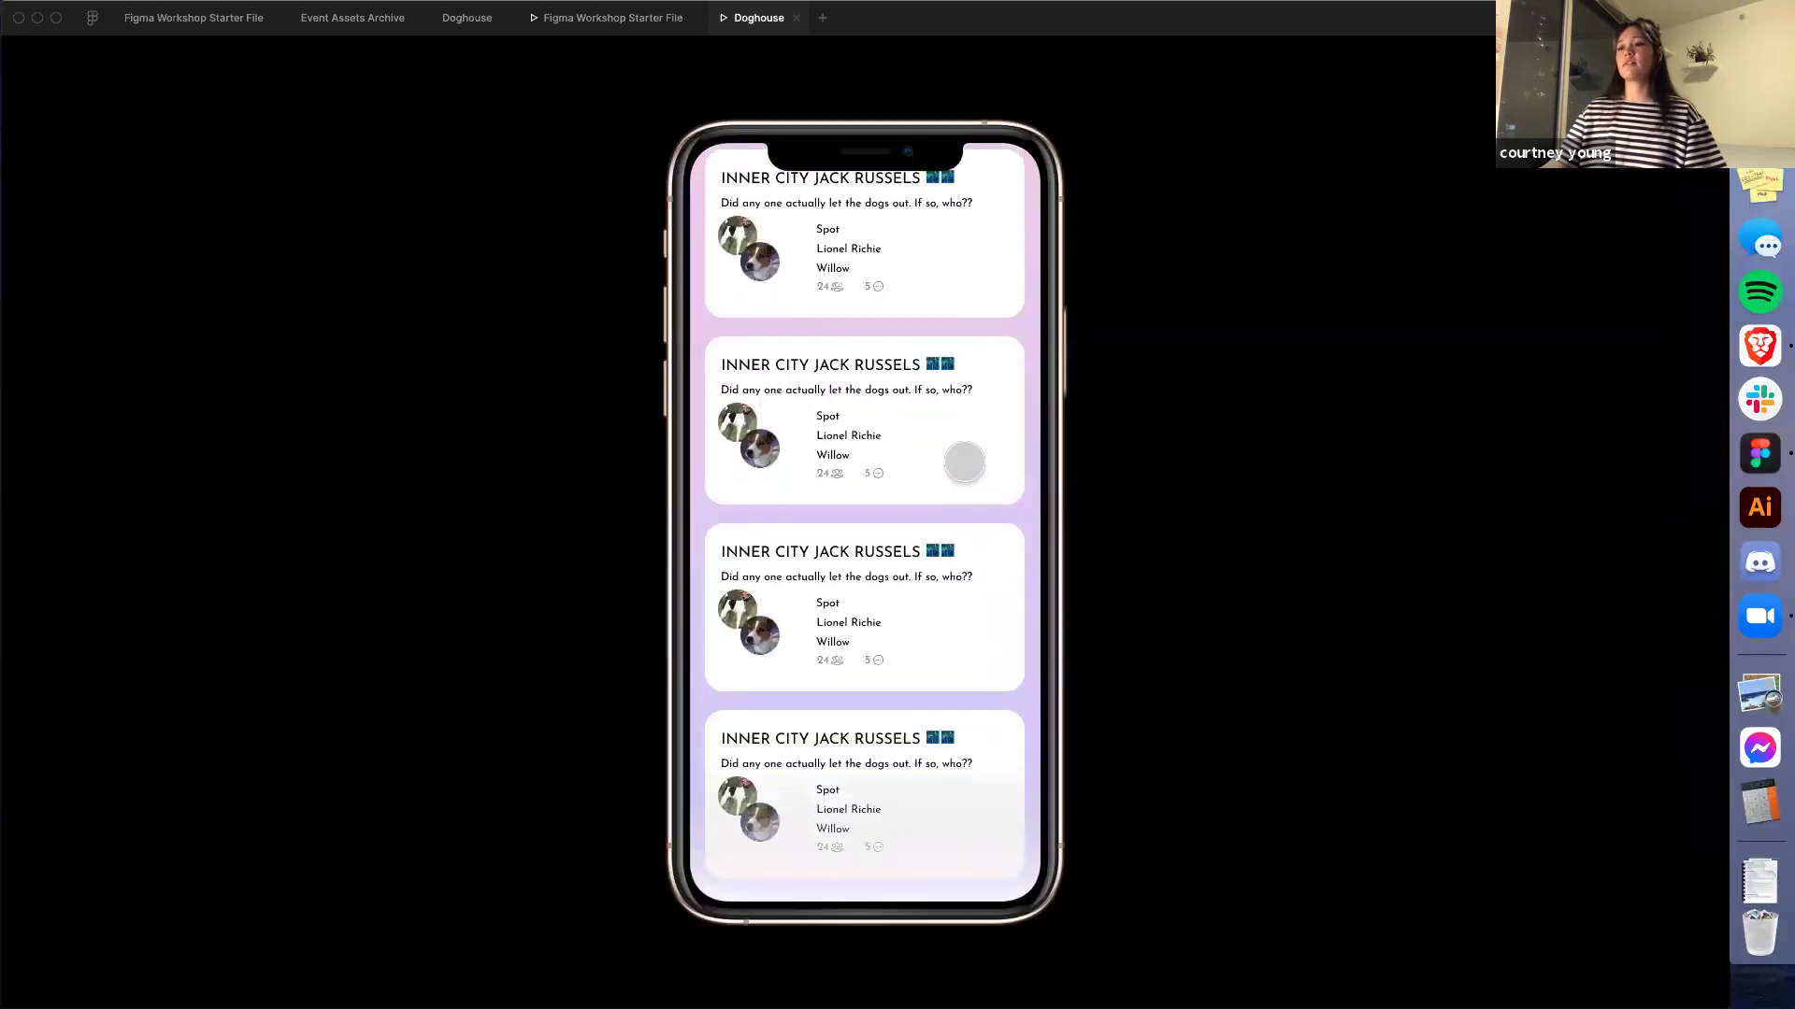
pyautogui.scroll(12, 964, 462)
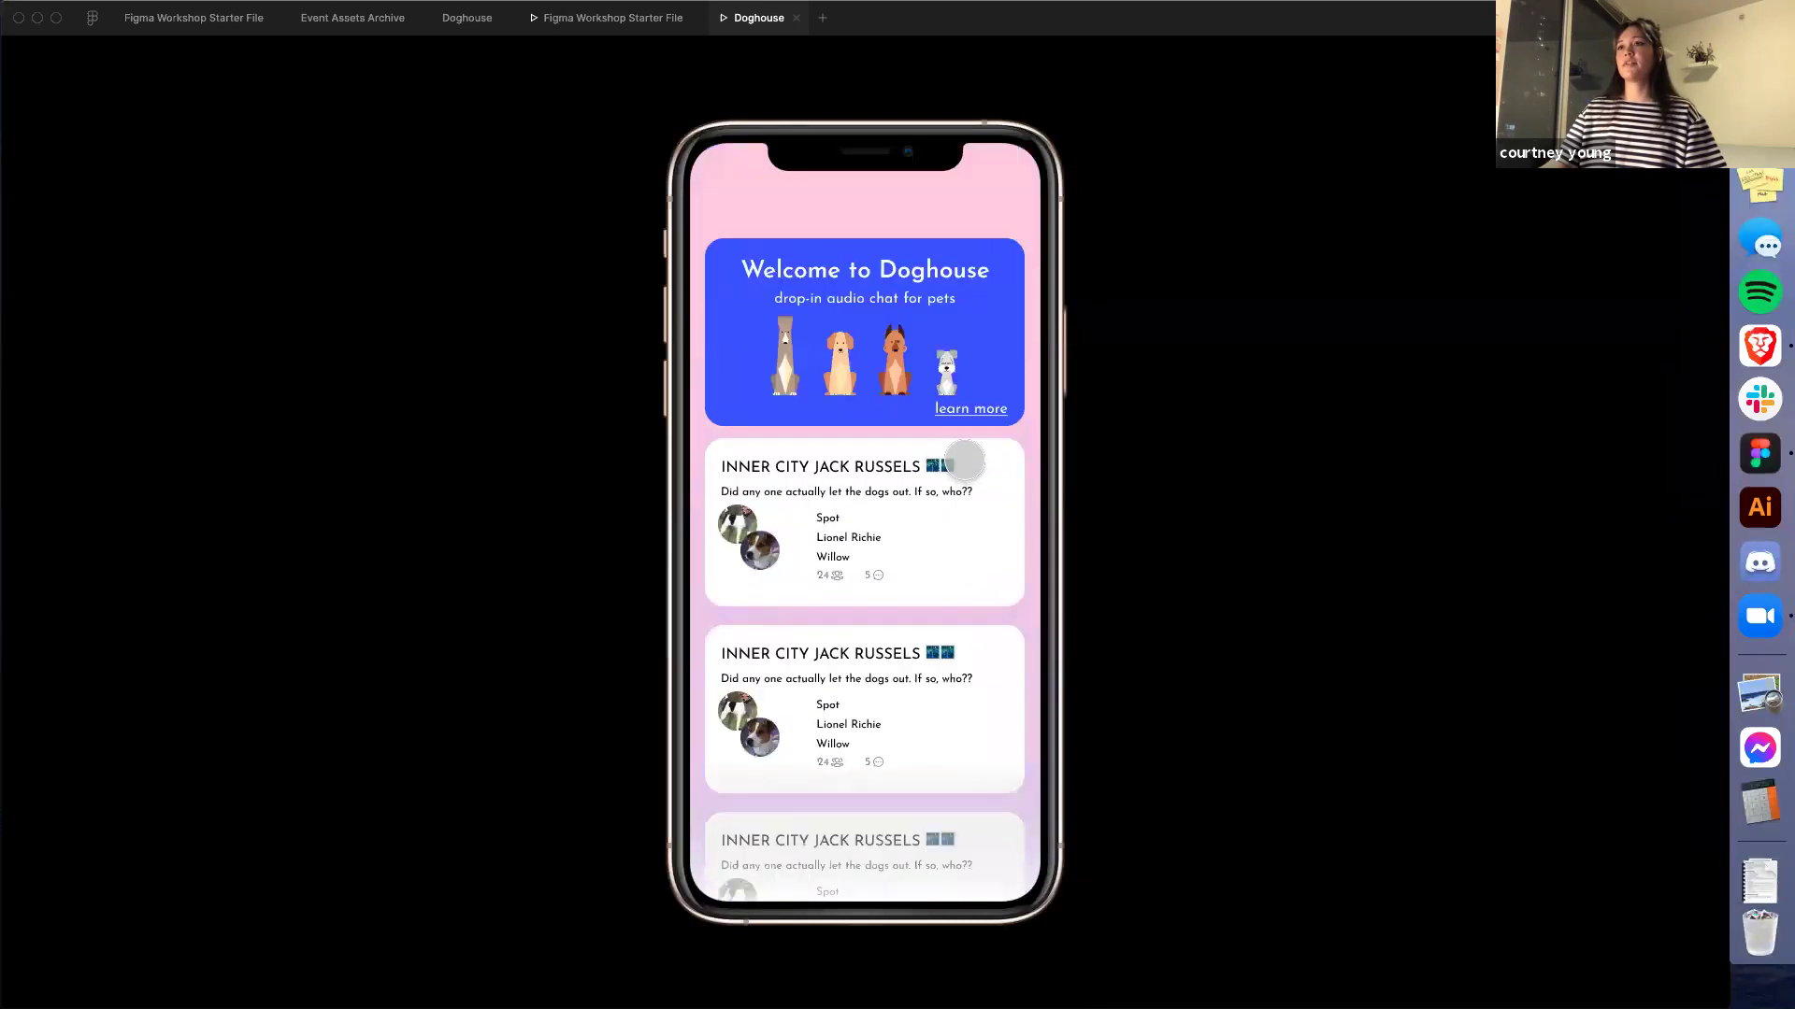
# In the design file, move the first room card's texts, dog photos and icons together slightly right and down within the card
pyautogui.click(464, 18)
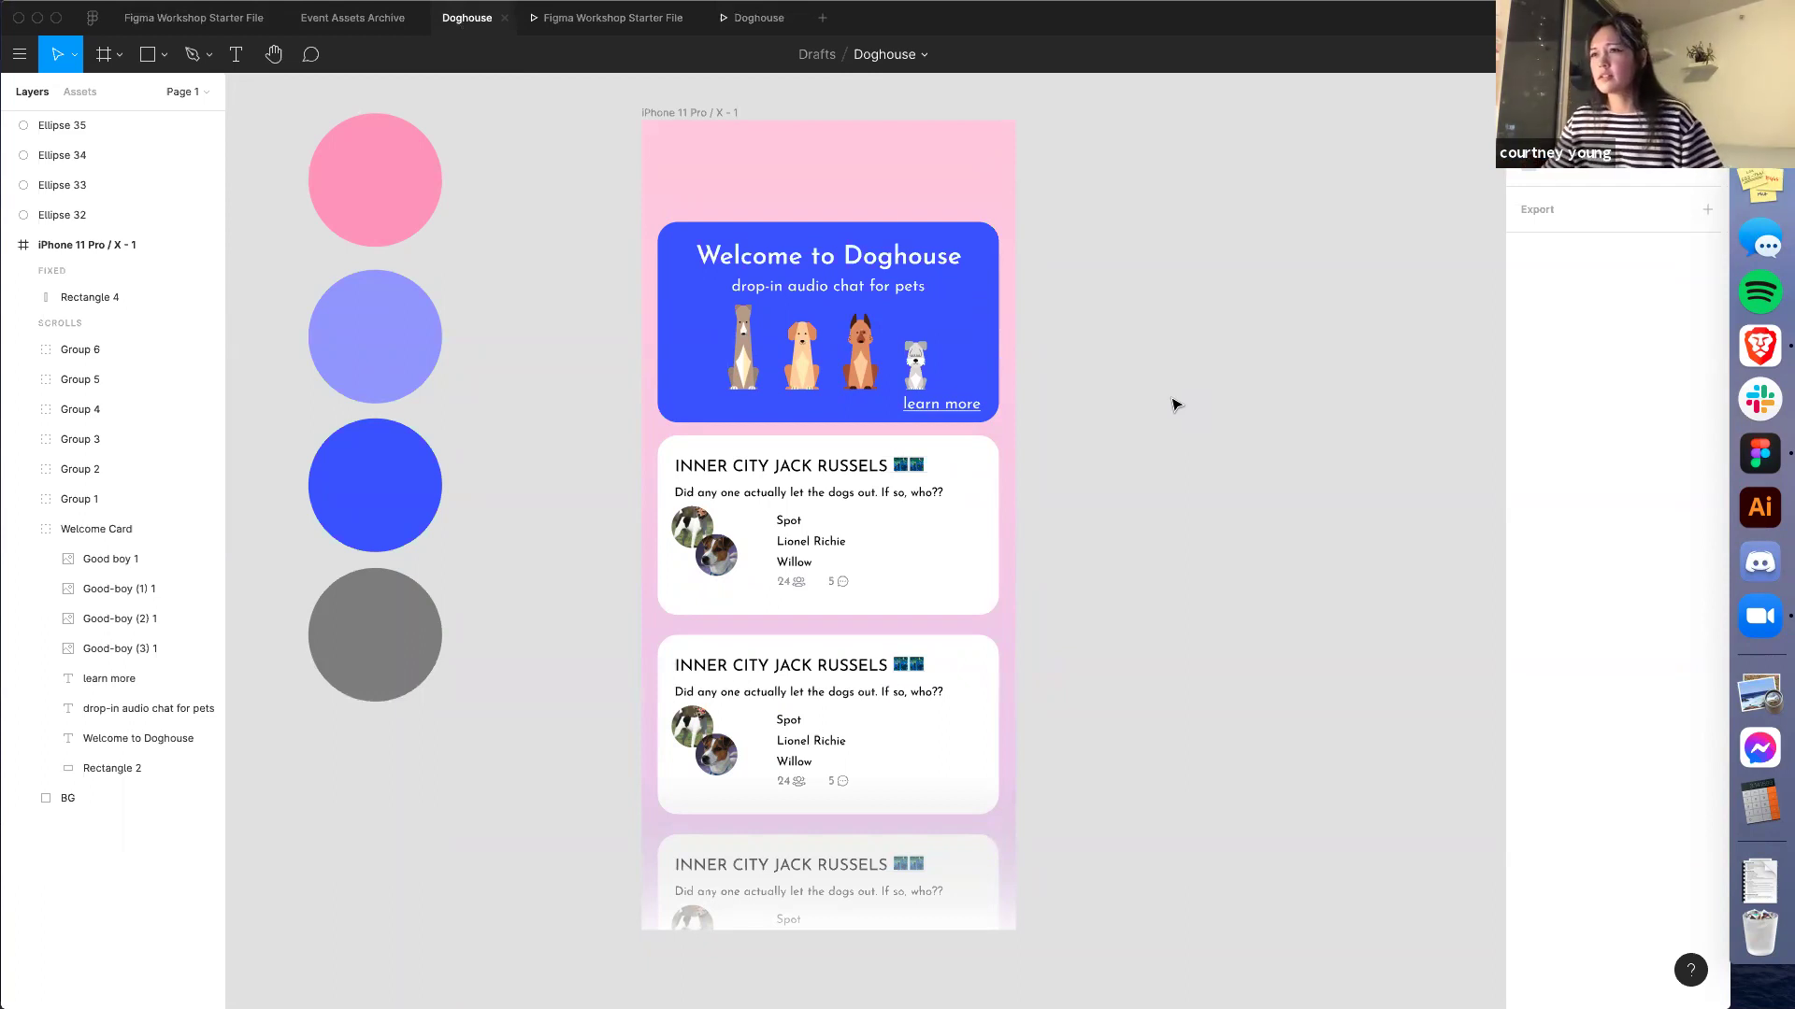
pyautogui.doubleClick(717, 468)
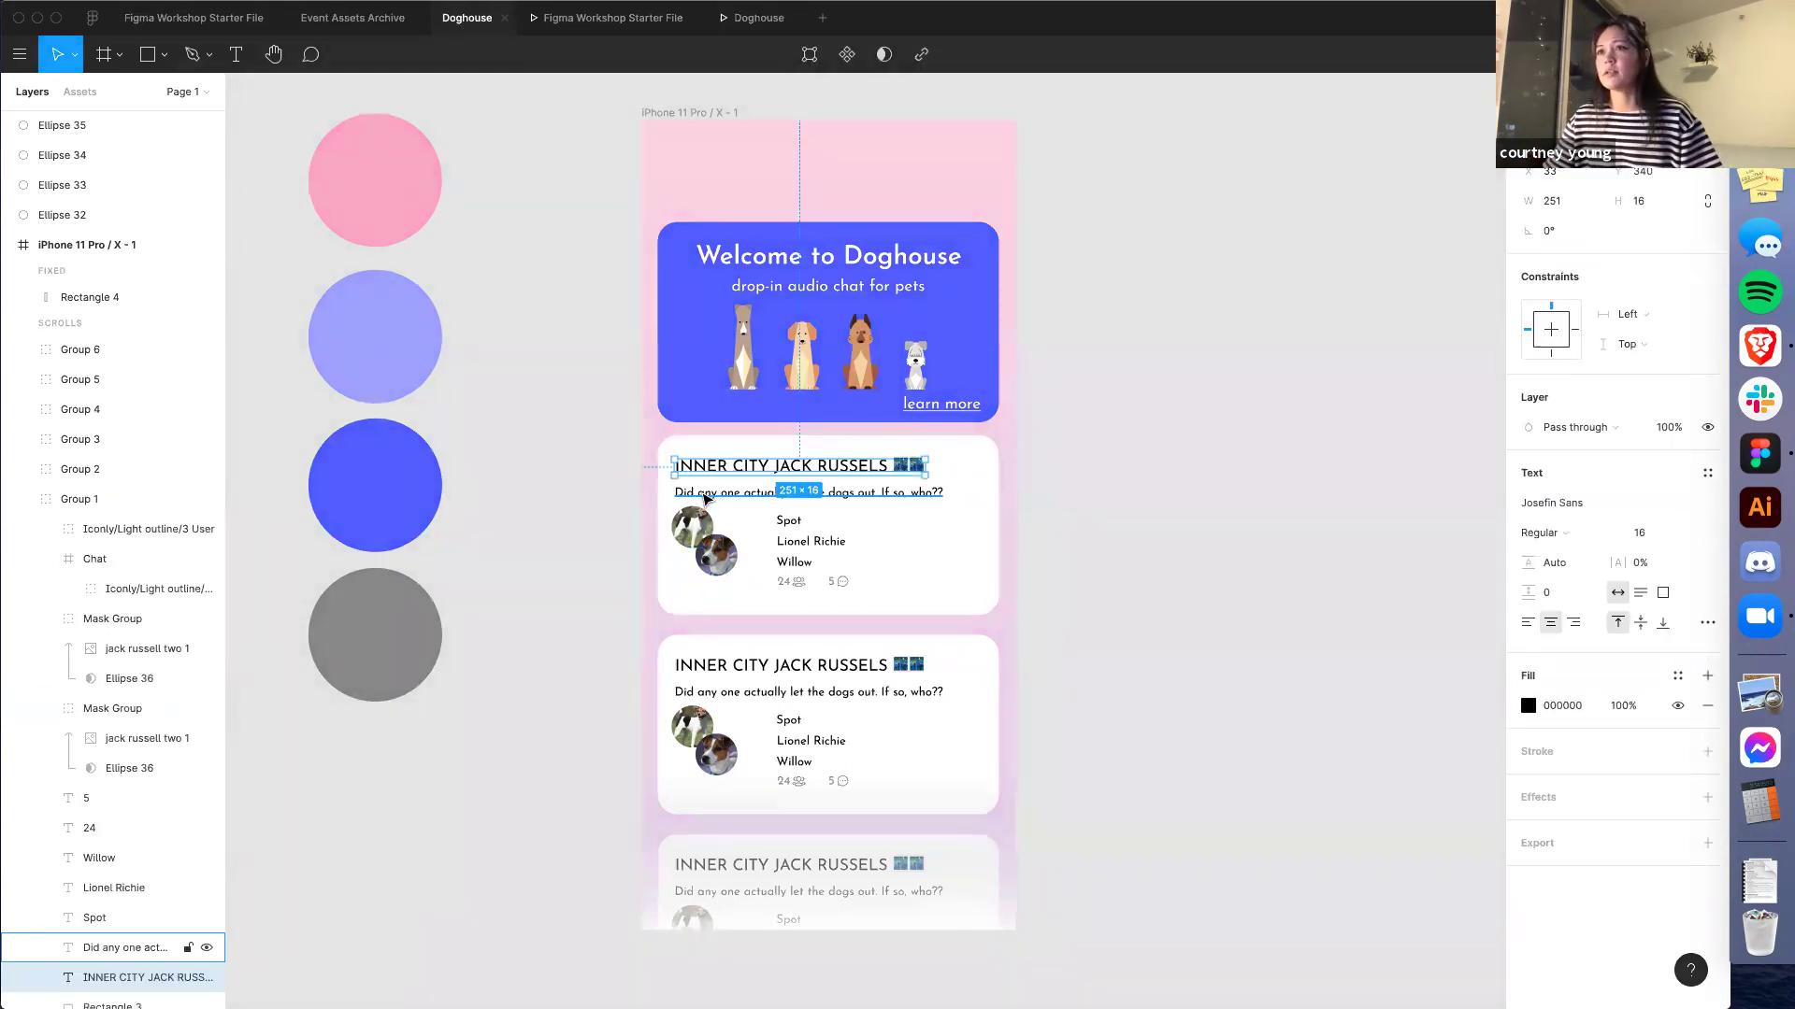
pyautogui.keyDown('shift'); pyautogui.click(706, 496); pyautogui.keyUp('shift')
pyautogui.keyDown('shift'); pyautogui.click(693, 528); pyautogui.keyUp('shift')
pyautogui.keyDown('shift'); pyautogui.click(716, 556); pyautogui.keyUp('shift')
pyautogui.keyDown('shift'); pyautogui.click(788, 520); pyautogui.keyUp('shift')
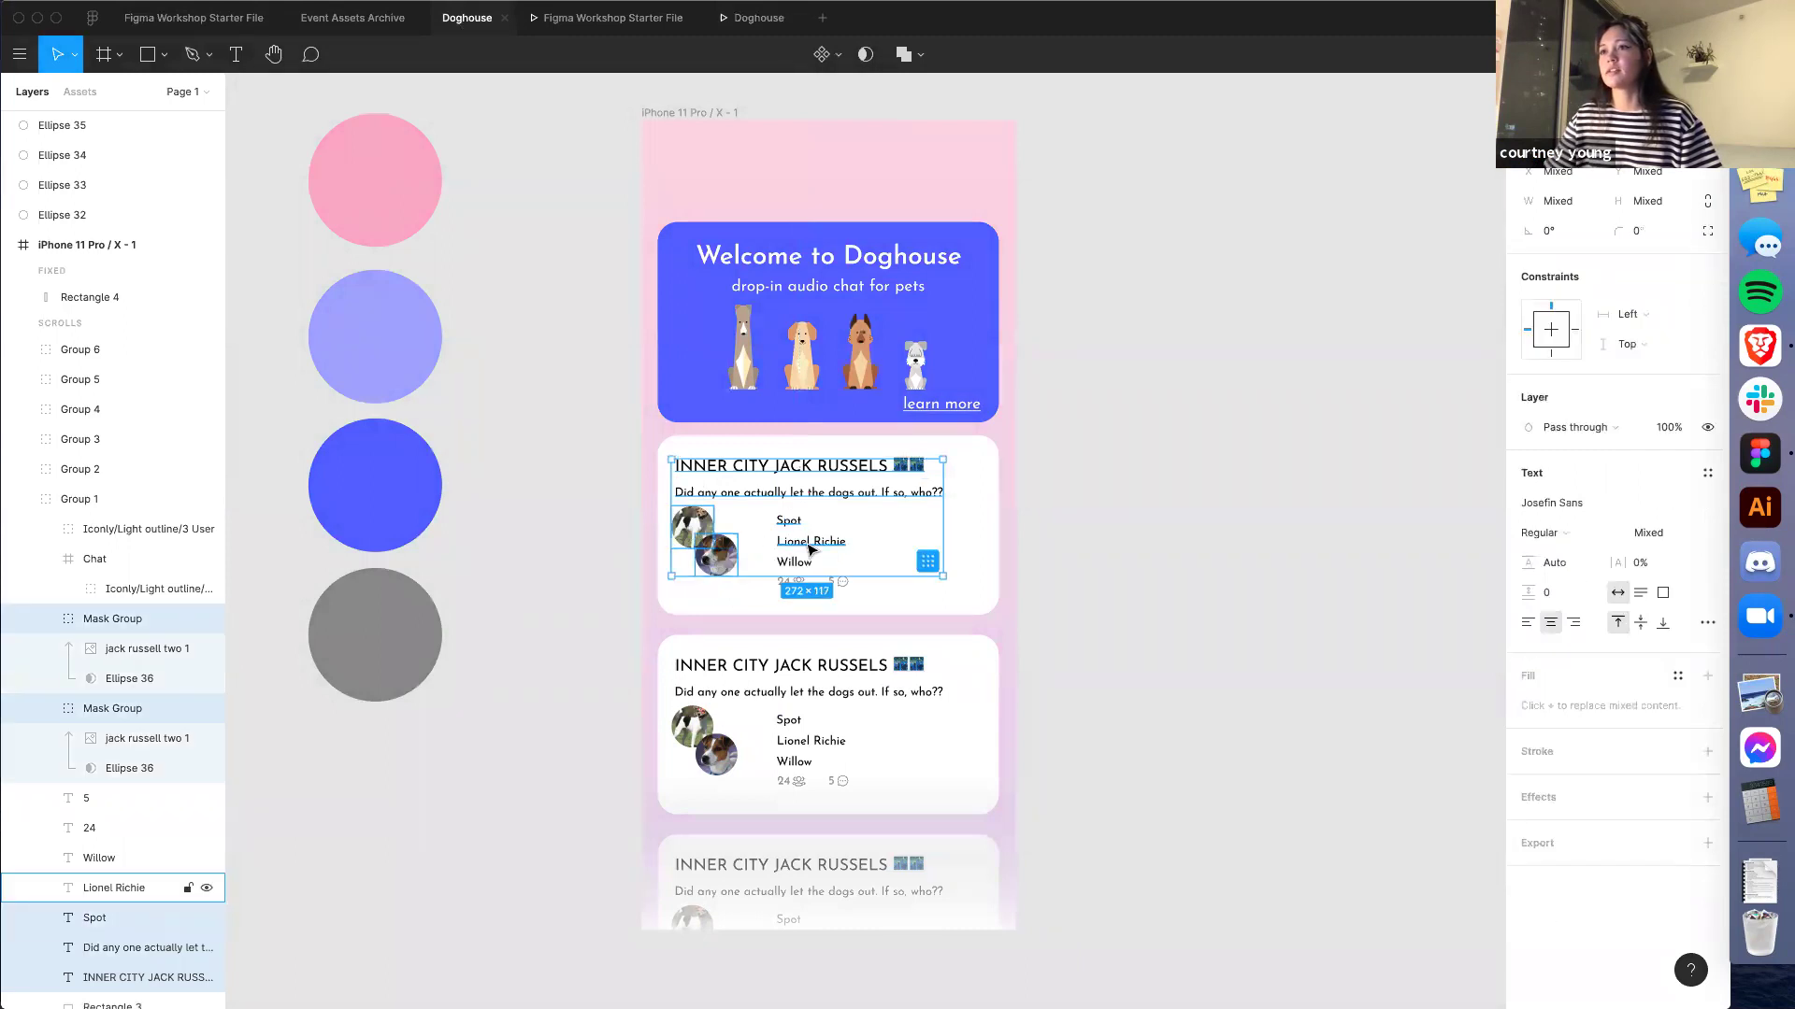
pyautogui.keyDown('shift'); pyautogui.click(811, 550); pyautogui.keyUp('shift')
pyautogui.keyDown('shift'); pyautogui.click(794, 561); pyautogui.keyUp('shift')
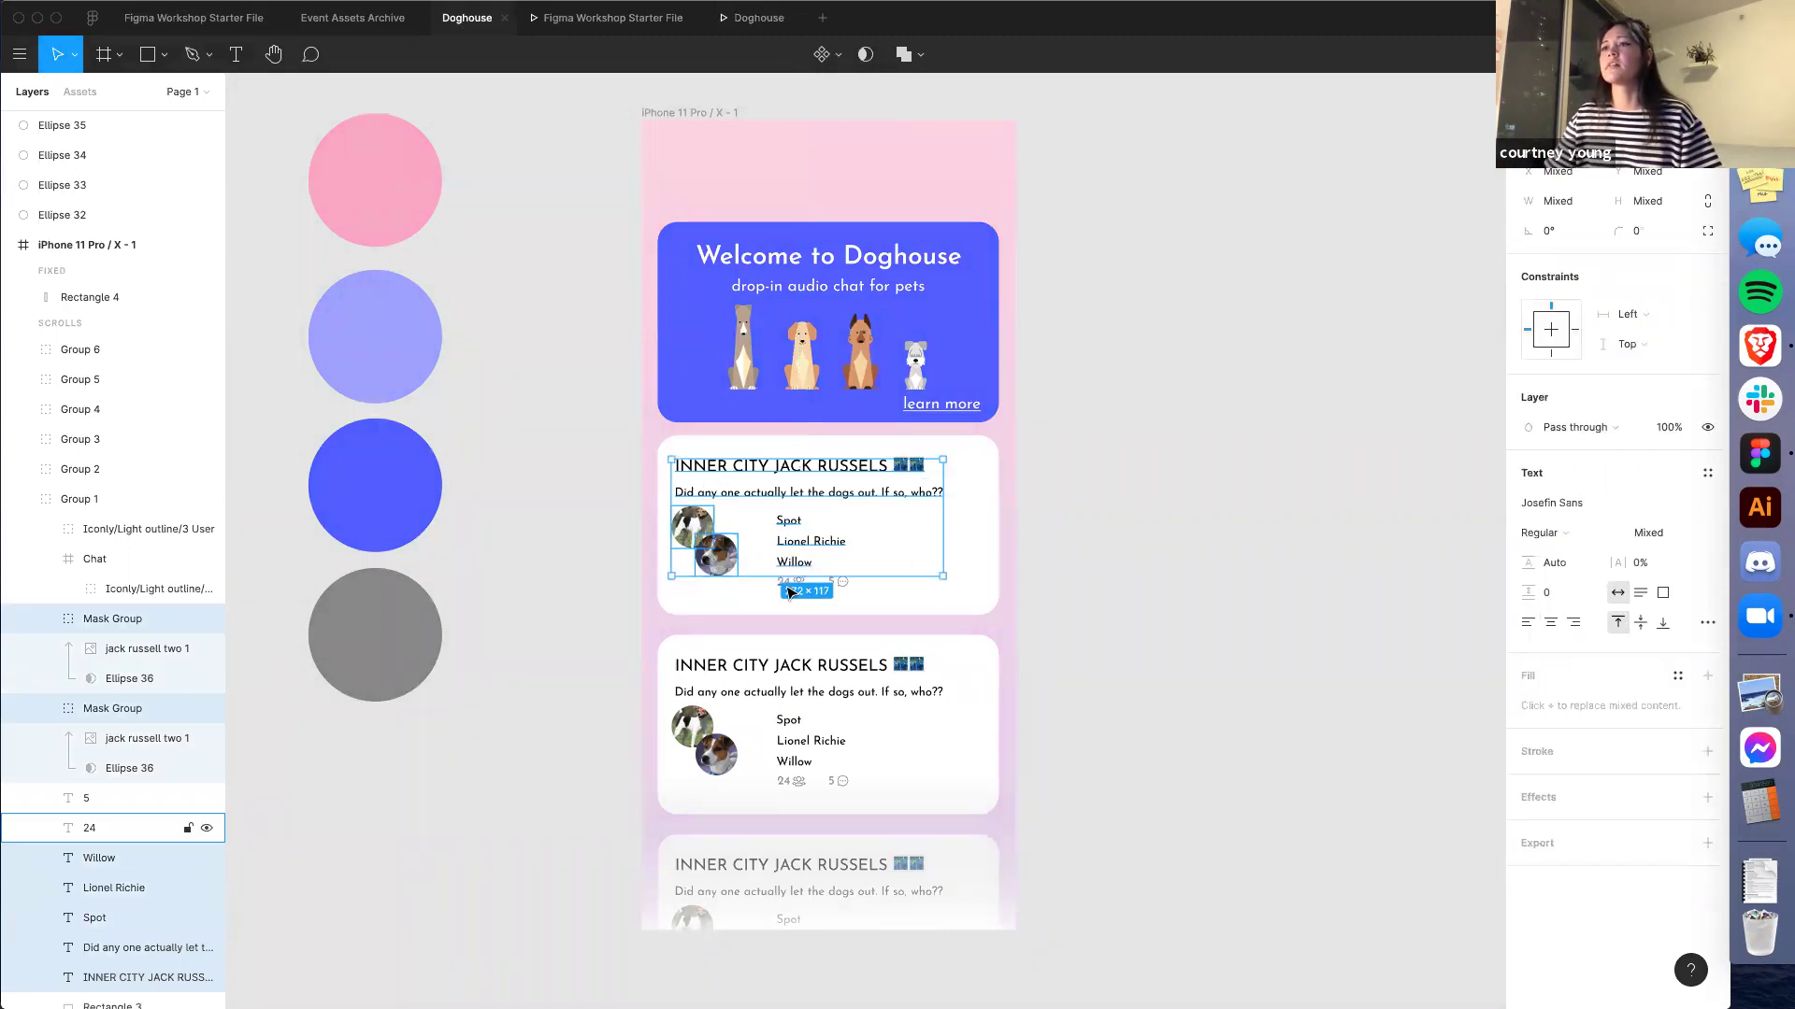
pyautogui.scroll(5, 788, 591)
pyautogui.keyDown('shift'); pyautogui.click(781, 579); pyautogui.keyUp('shift')
pyautogui.keyDown('shift'); pyautogui.click(811, 579); pyautogui.keyUp('shift')
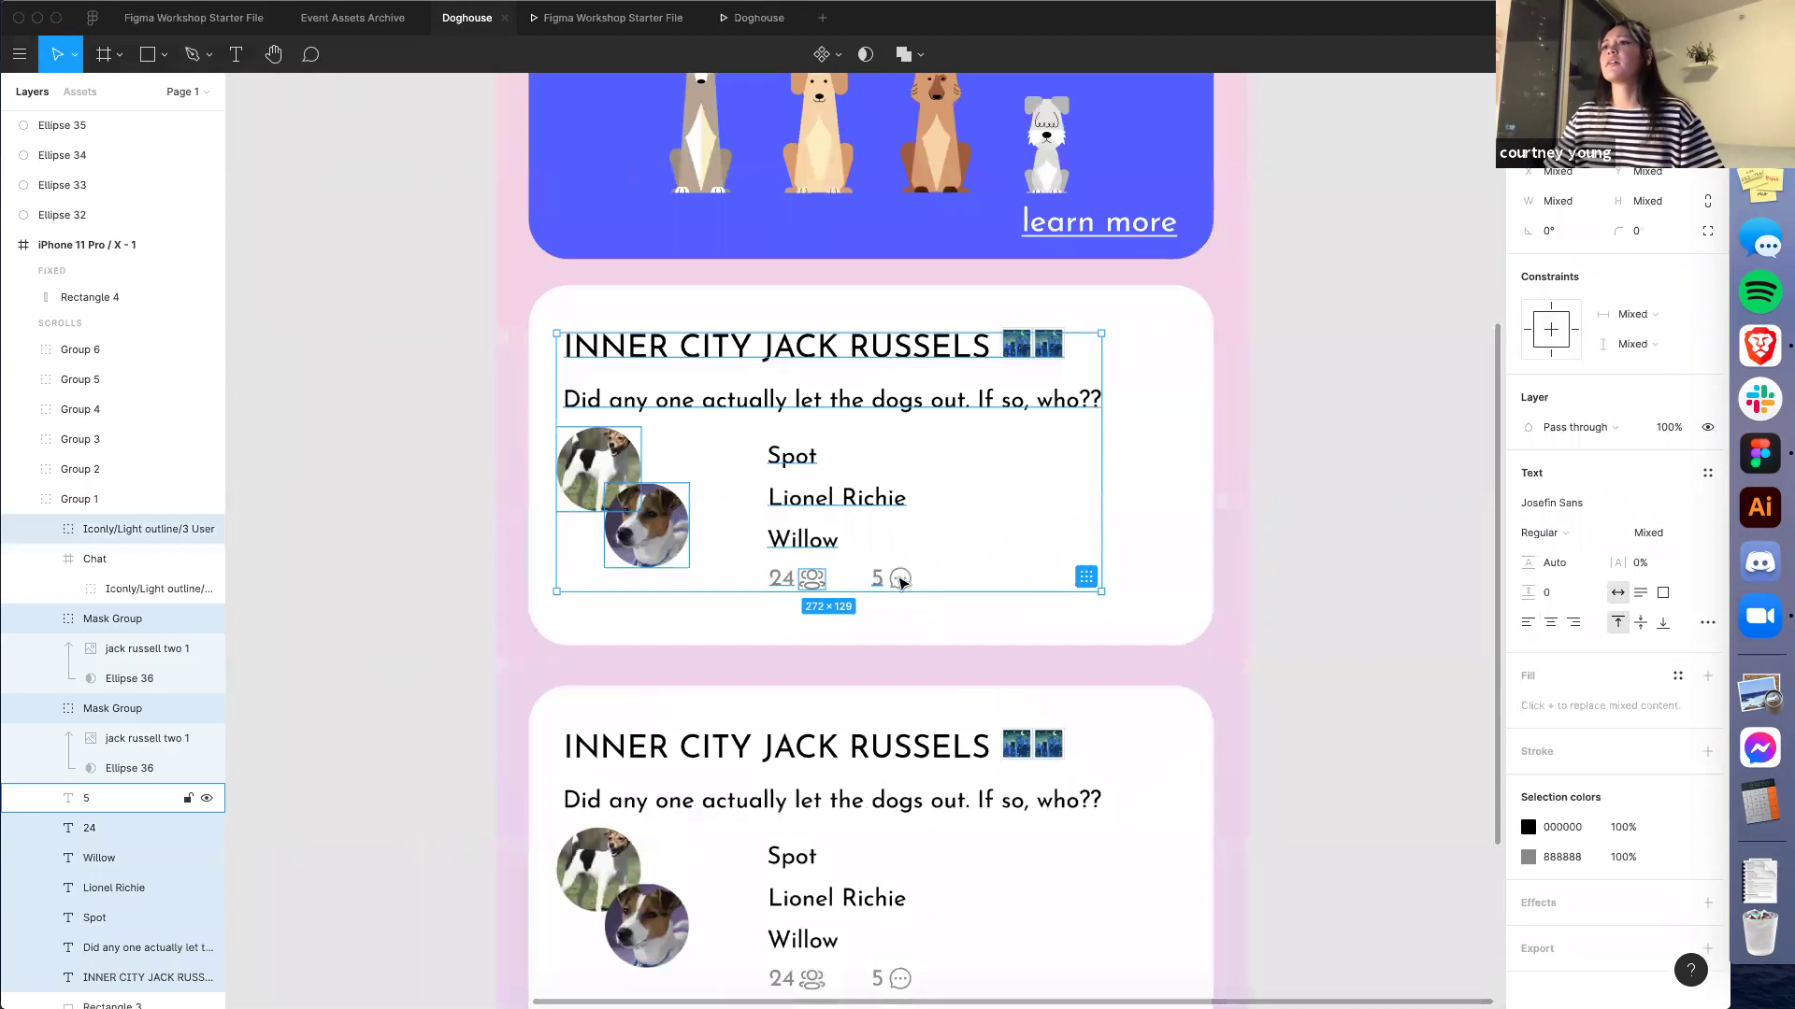
pyautogui.keyDown('shift'); pyautogui.click(900, 581); pyautogui.keyUp('shift')
pyautogui.moveTo(900, 581); pyautogui.dragTo(929, 586)
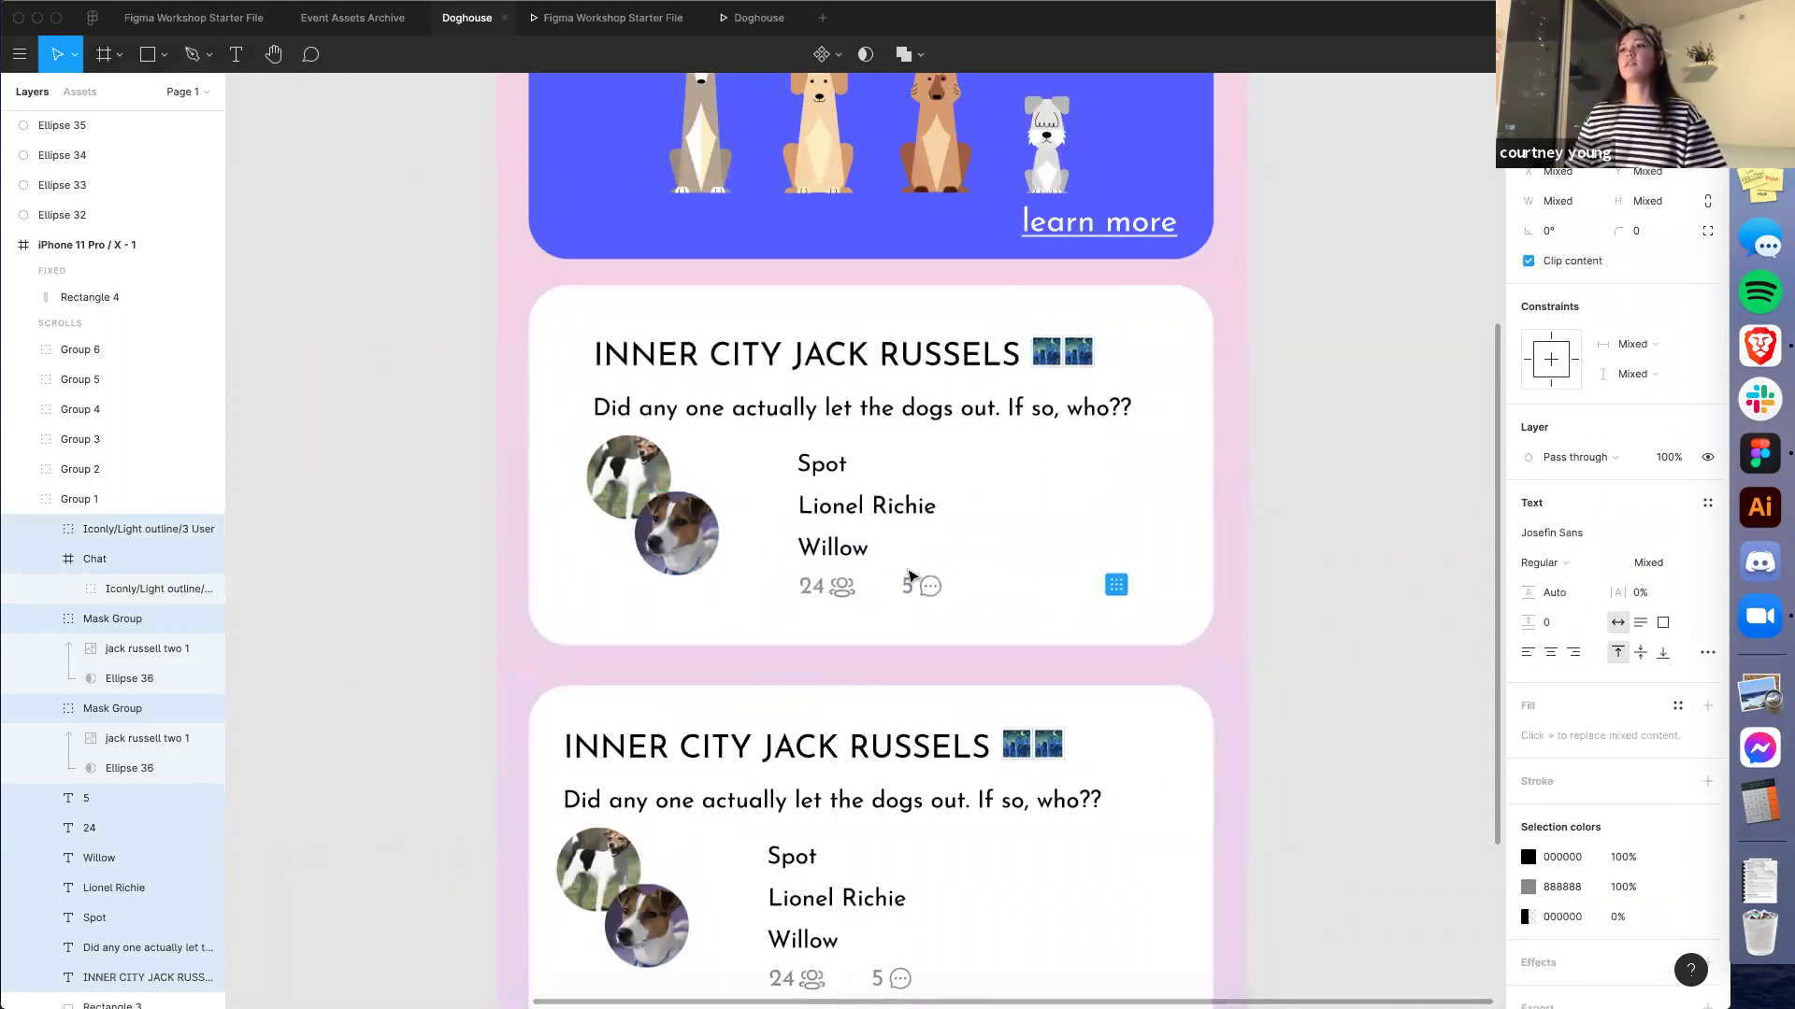
pyautogui.click(1360, 478)
pyautogui.scroll(-2, 1304, 472)
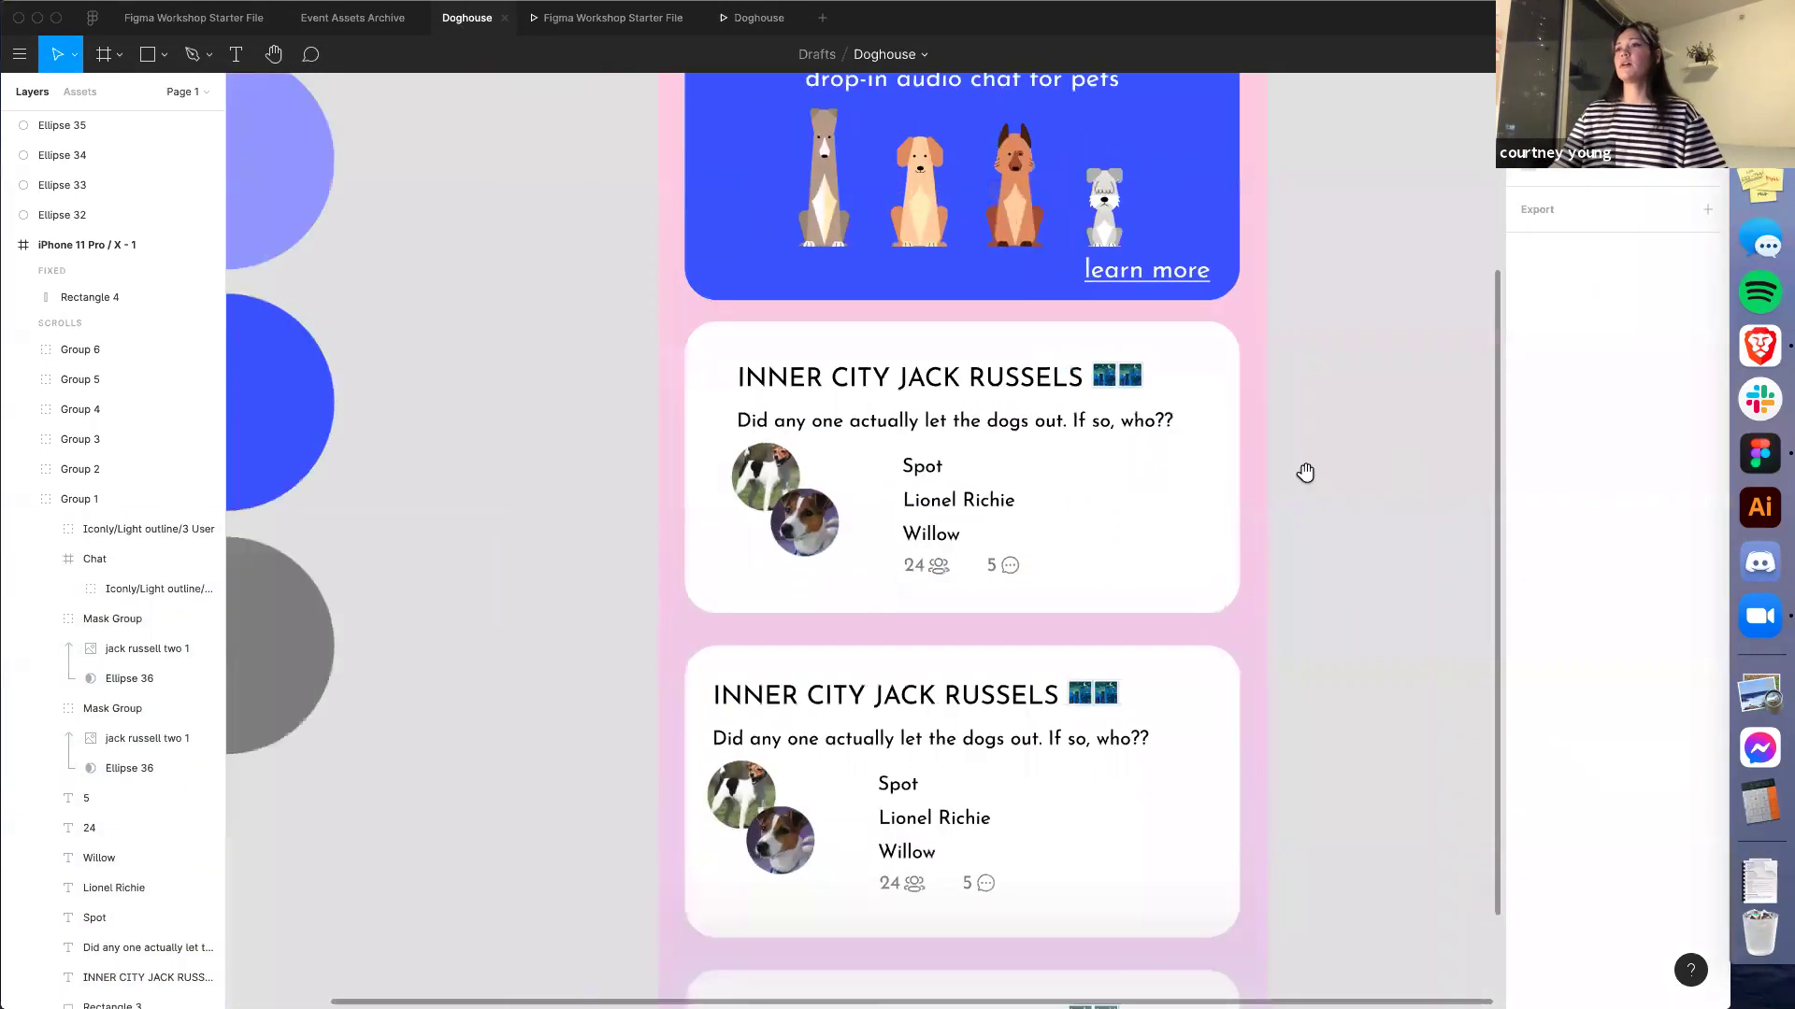
# Duplicate the iPhone 11 Pro / X - 1 frame so that the copy sits beside the original
pyautogui.scroll(-5, 1305, 472)
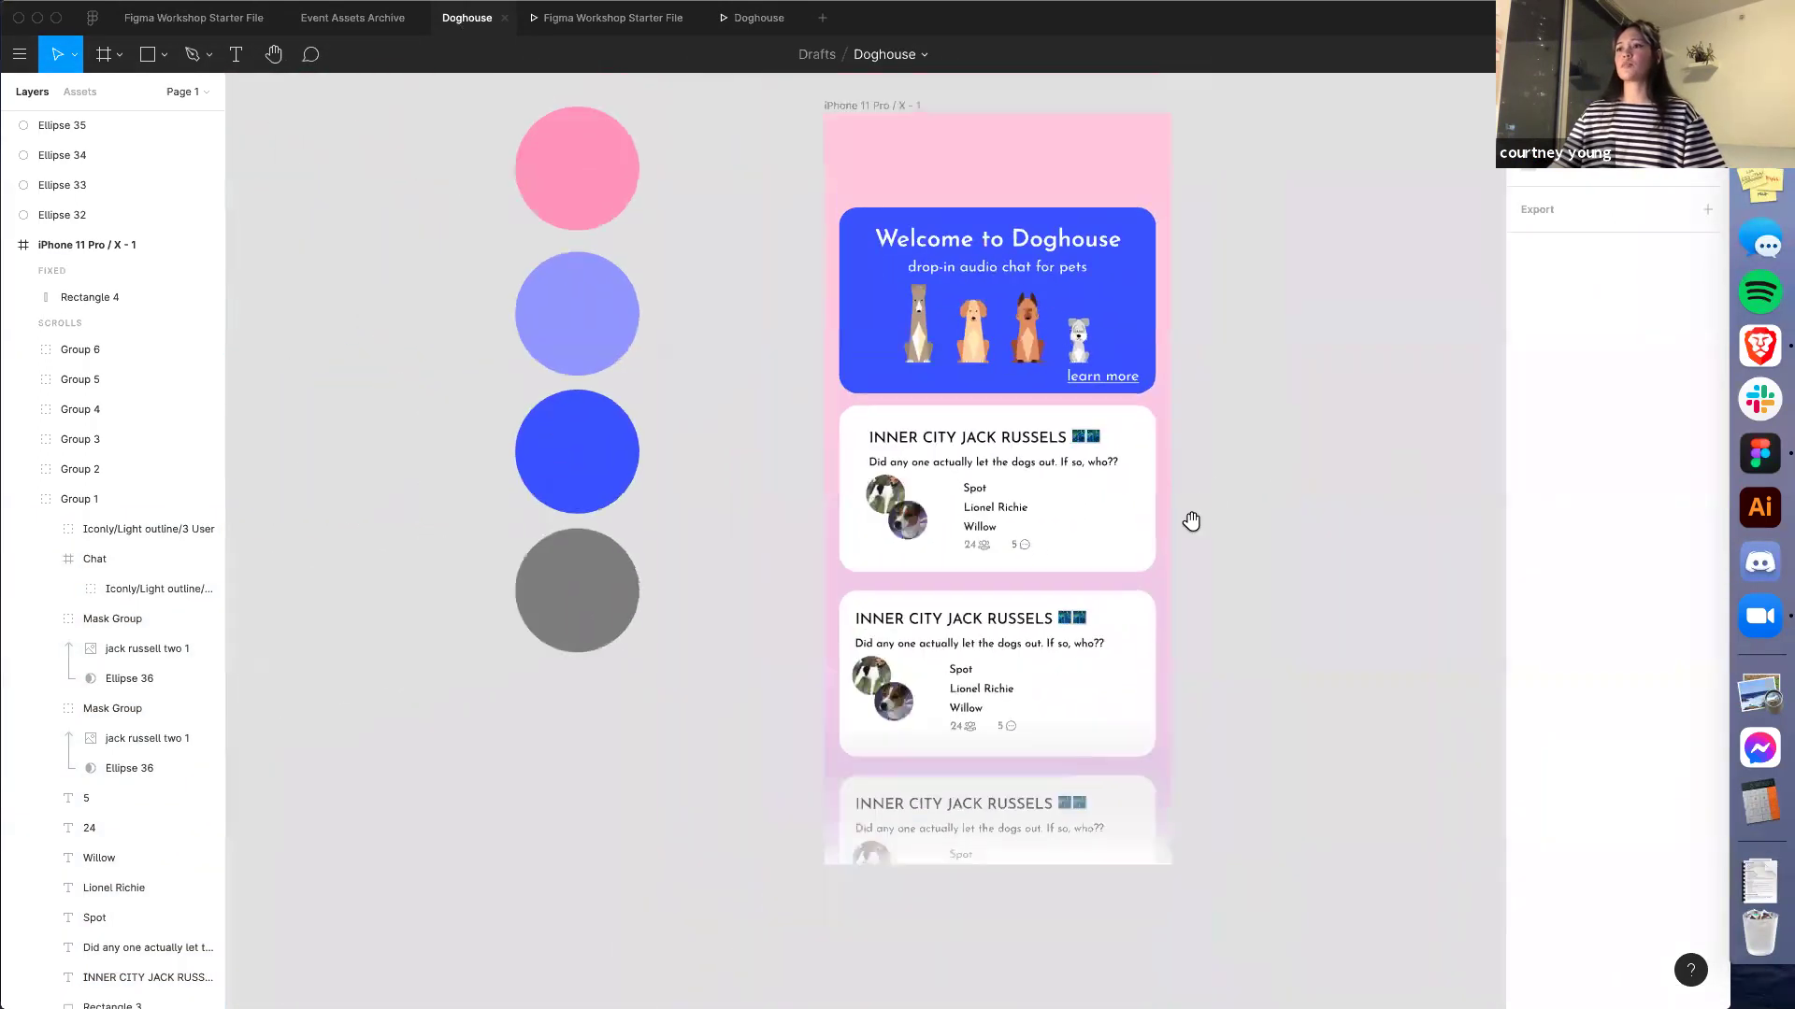
pyautogui.scroll(3, 1190, 520)
pyautogui.hscroll(3, 1191, 520)
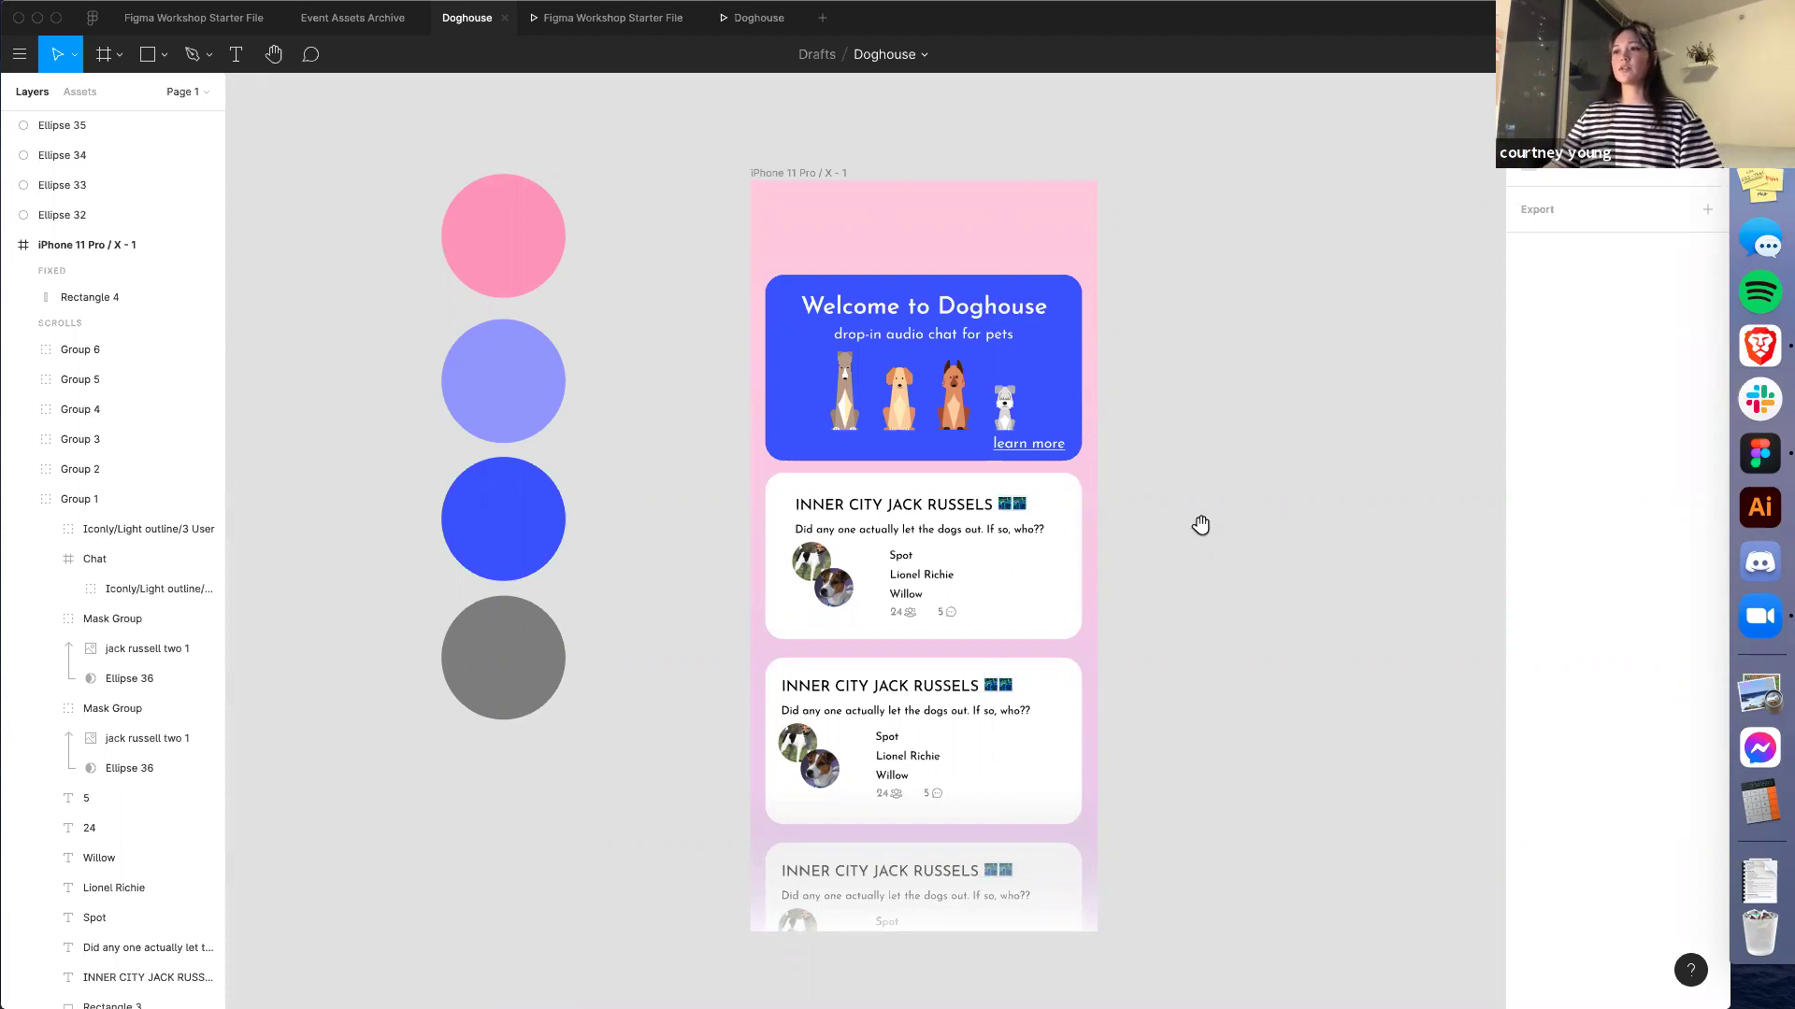
pyautogui.hscroll(2, 1197, 520)
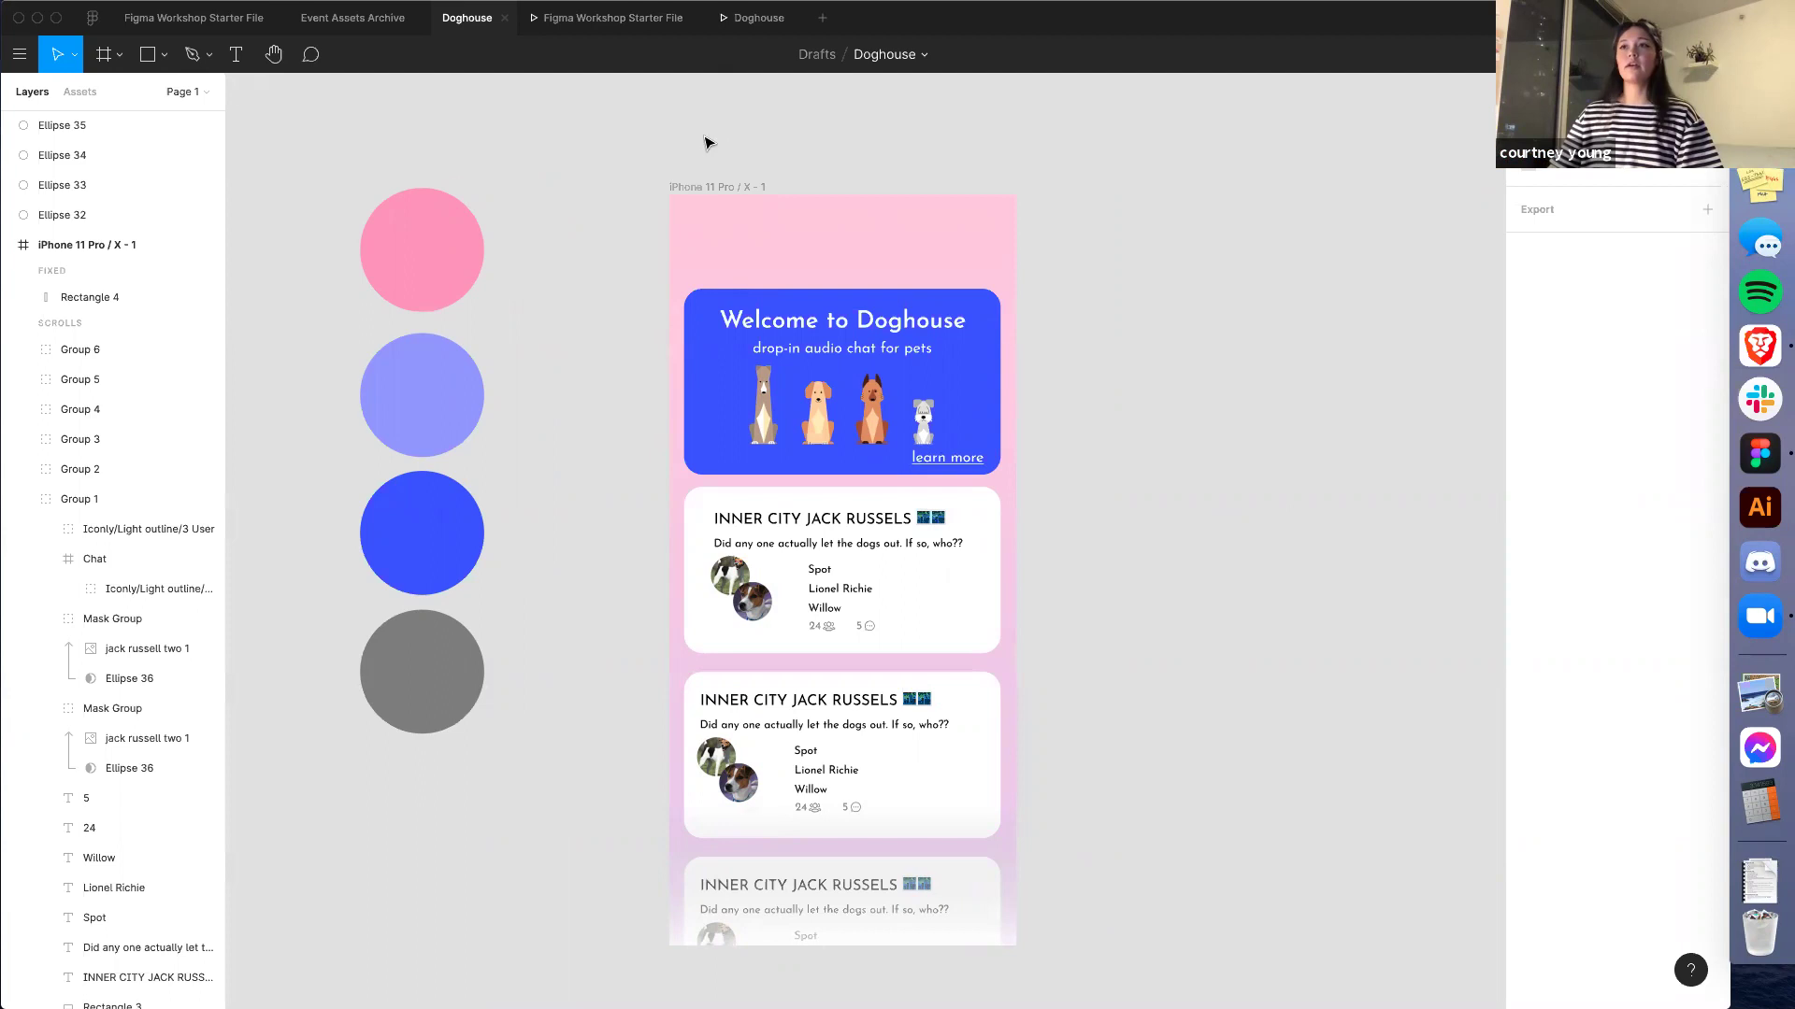
pyautogui.click(708, 188)
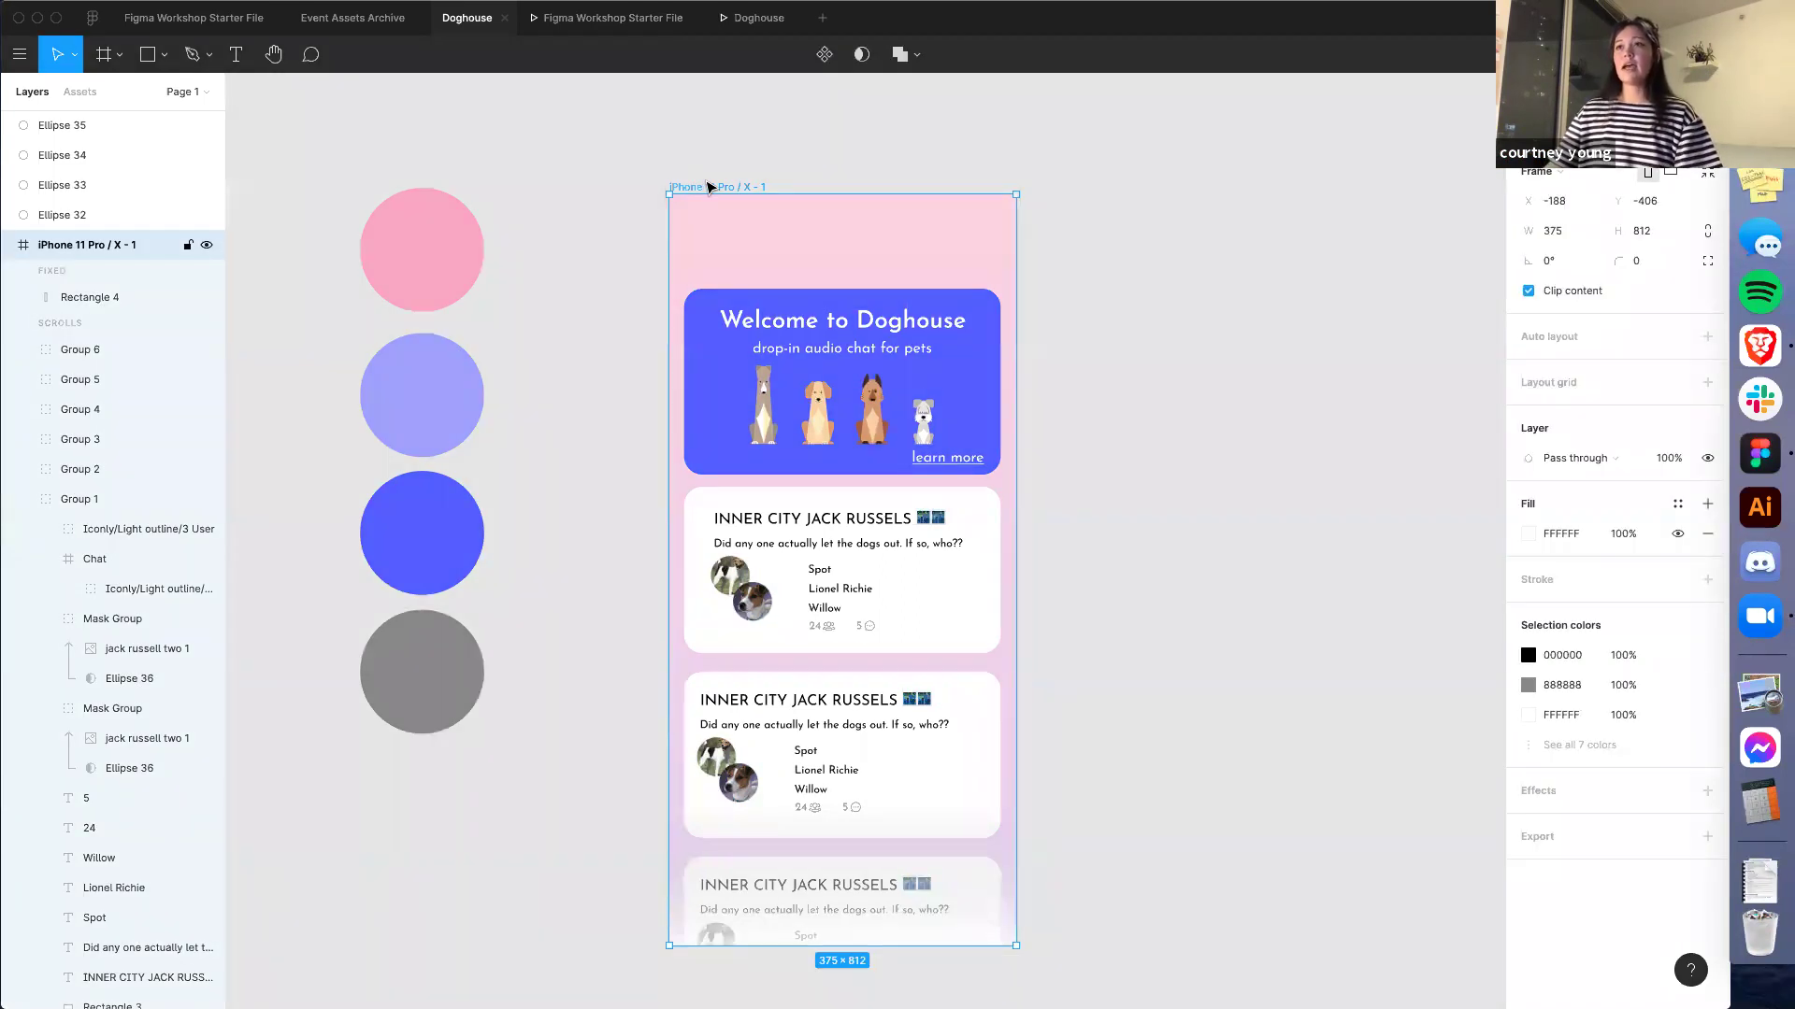
pyautogui.press('super+d')
pyautogui.hscroll(5, 933, 176)
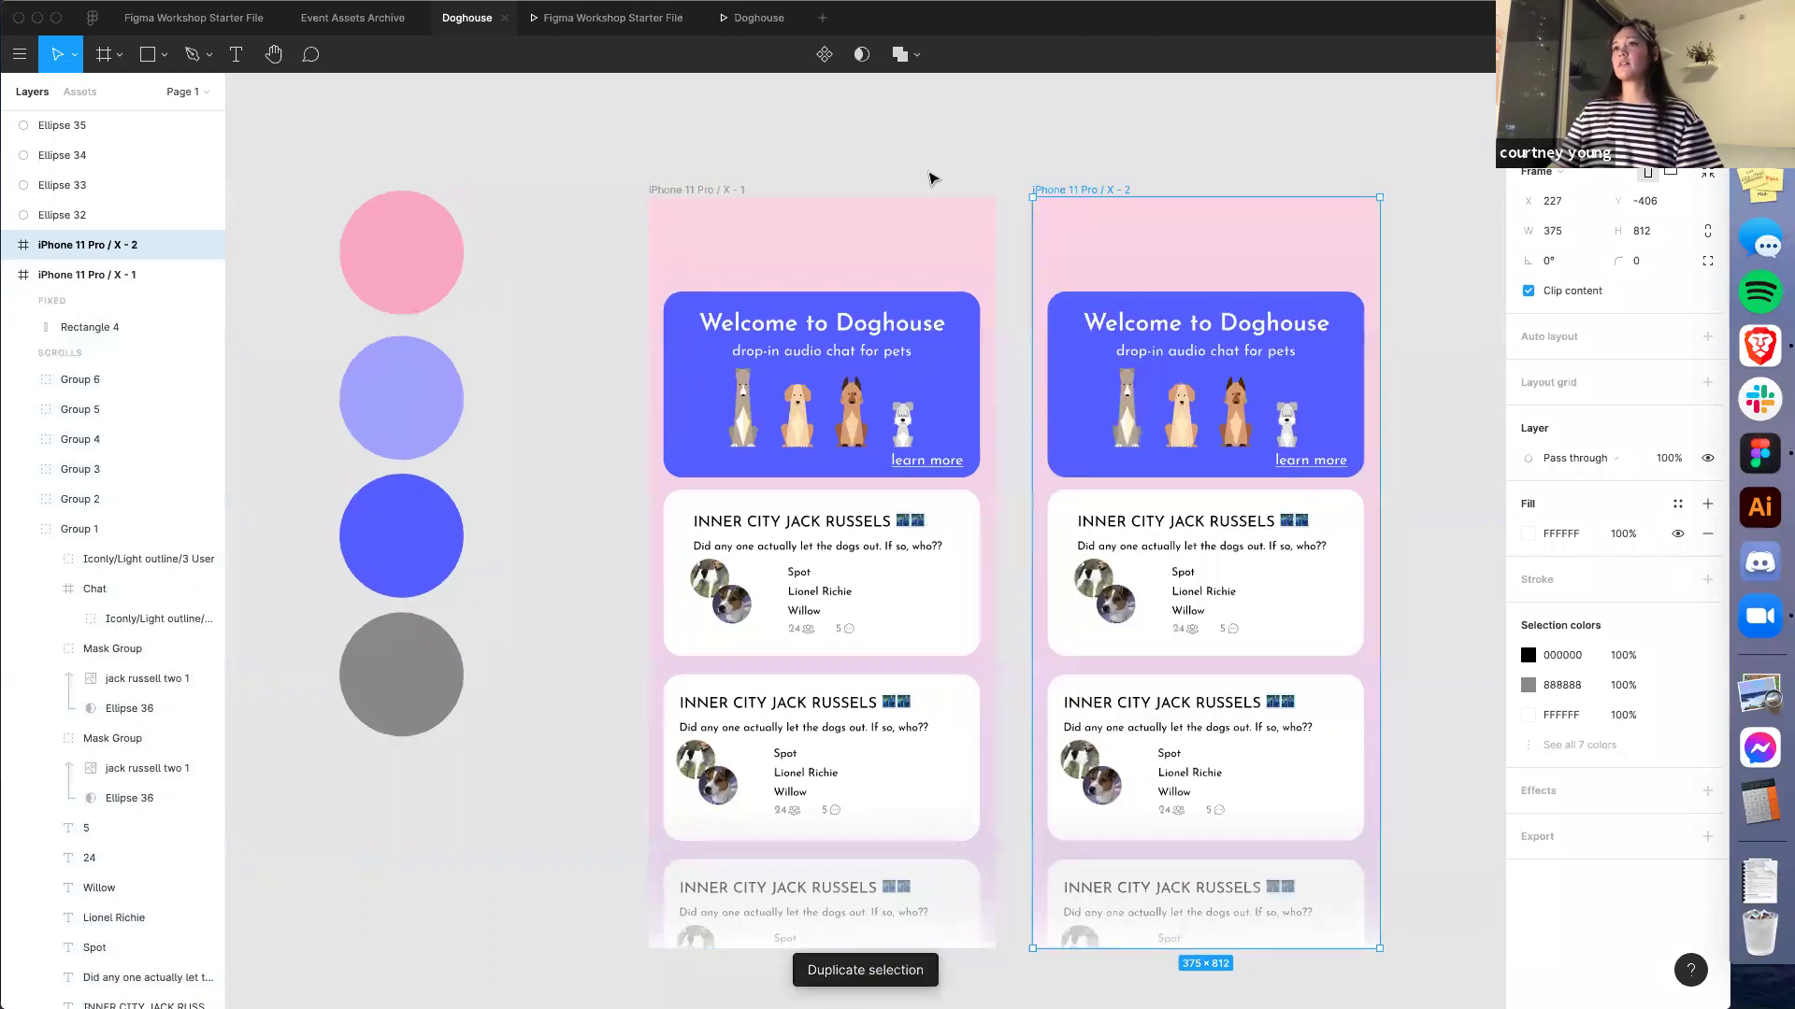
# Rename the original phone frame as Landing Page and its duplicate as Profile
pyautogui.doubleClick(476, 210)
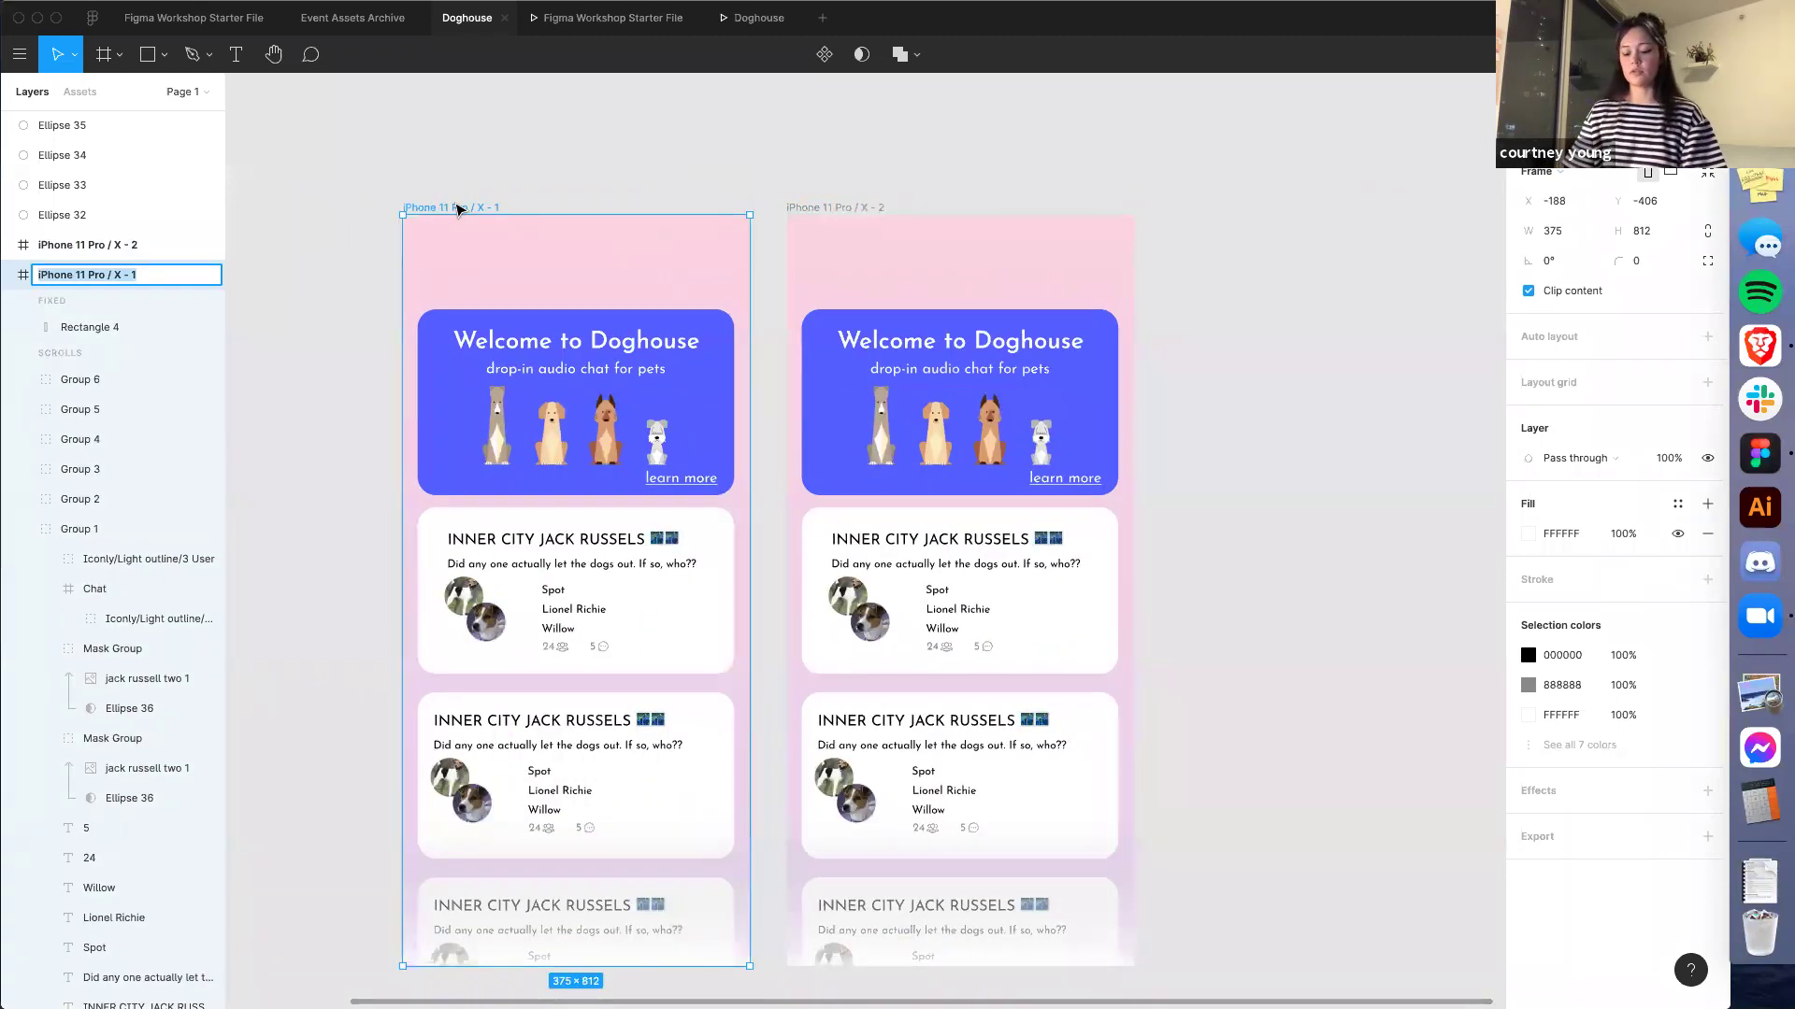
pyautogui.write('Landing P')
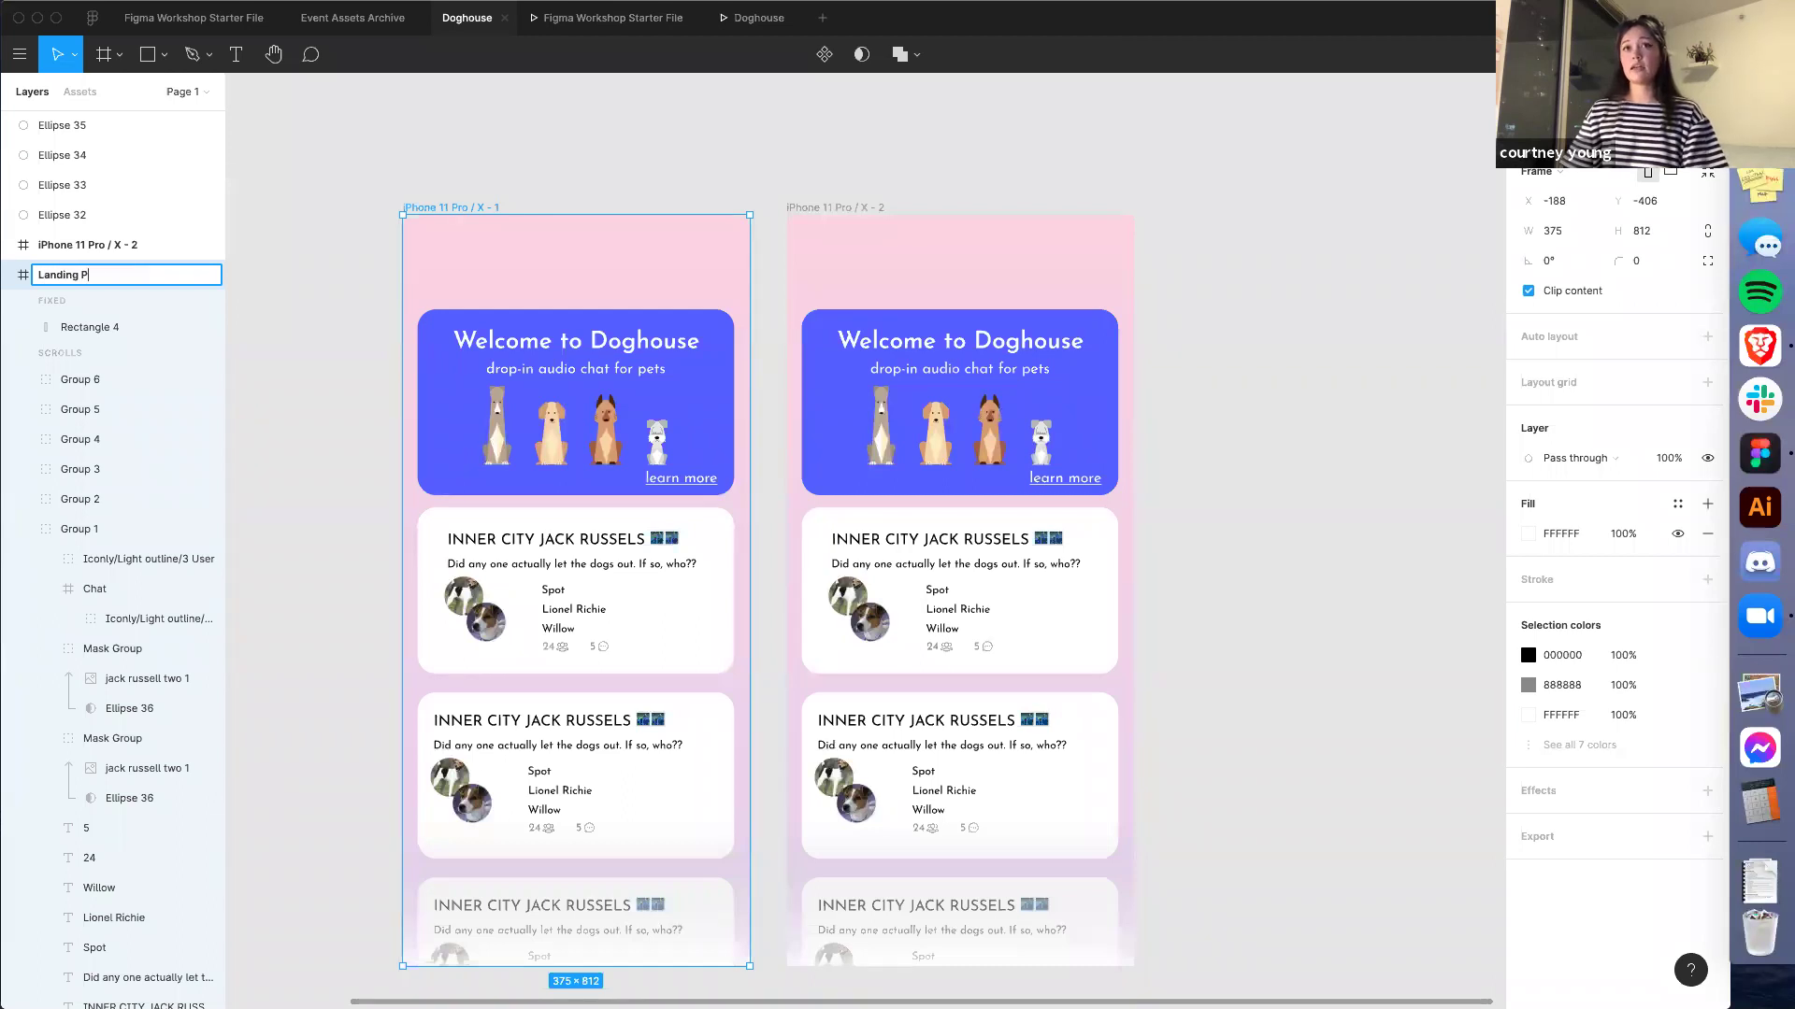
pyautogui.write('age')
pyautogui.doubleClick(853, 207)
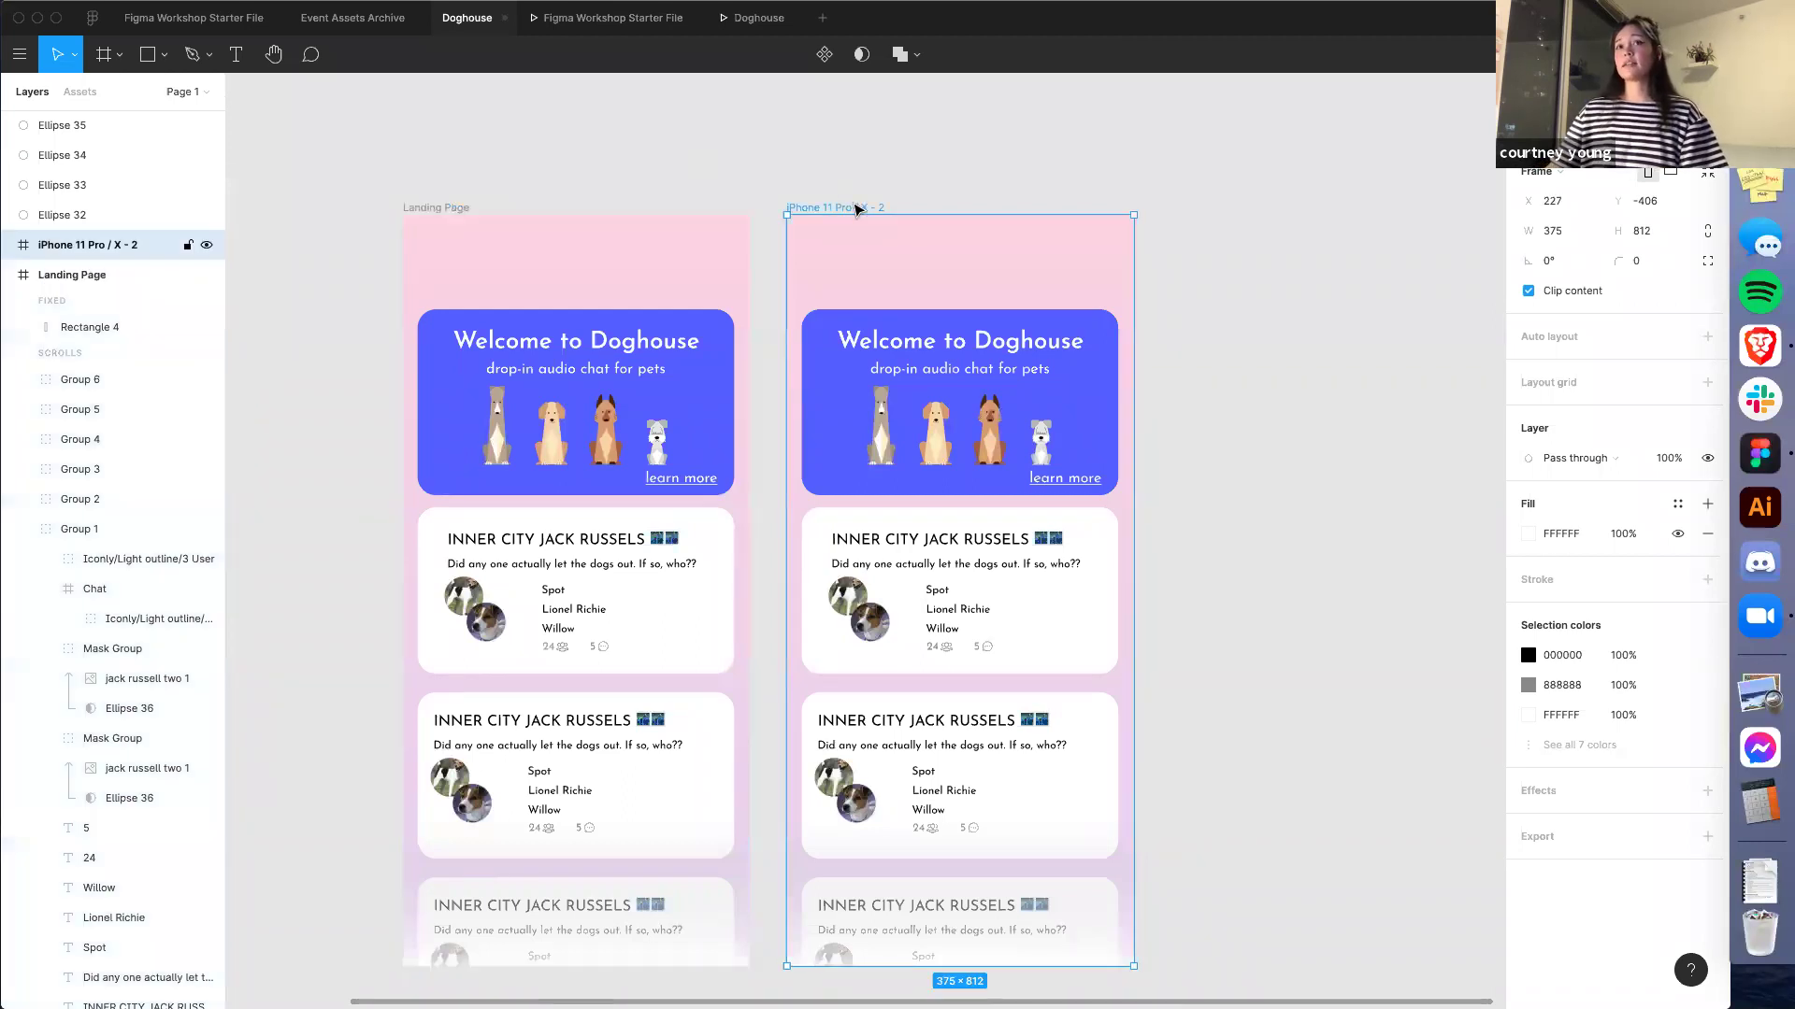
pyautogui.write('Profile')
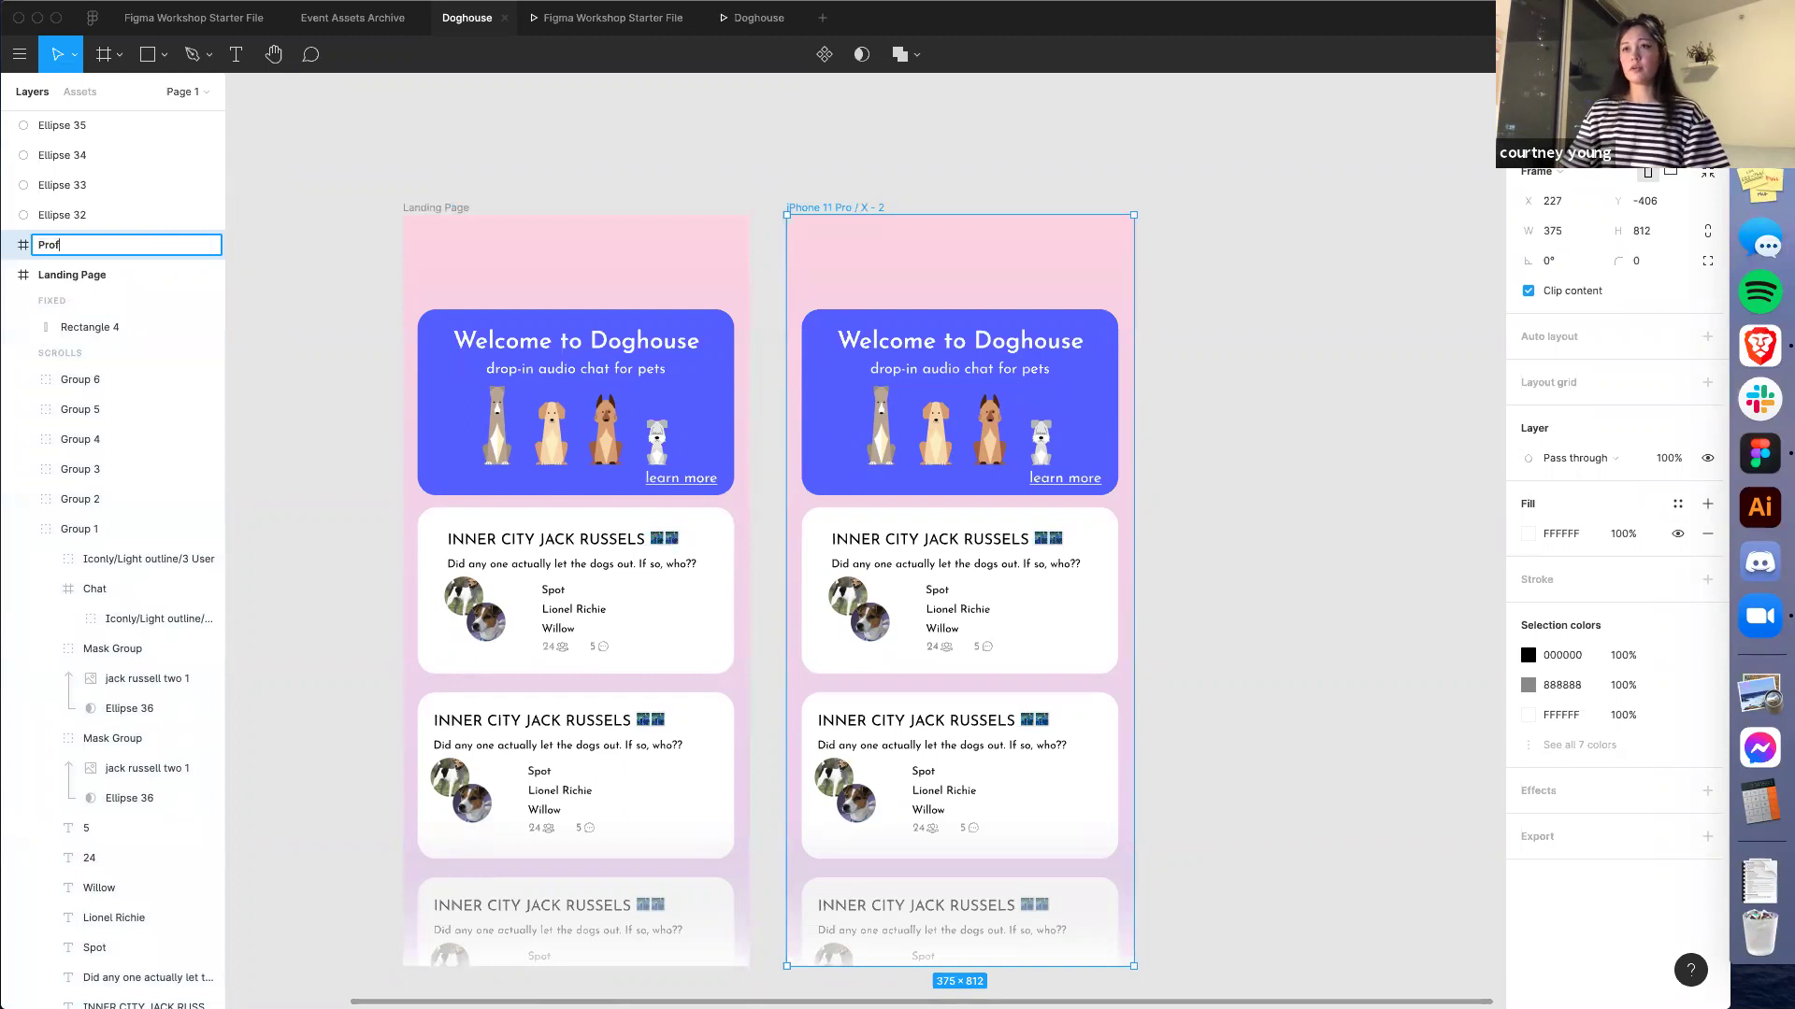
pyautogui.click(299, 226)
pyautogui.scroll(-1, 330, 402)
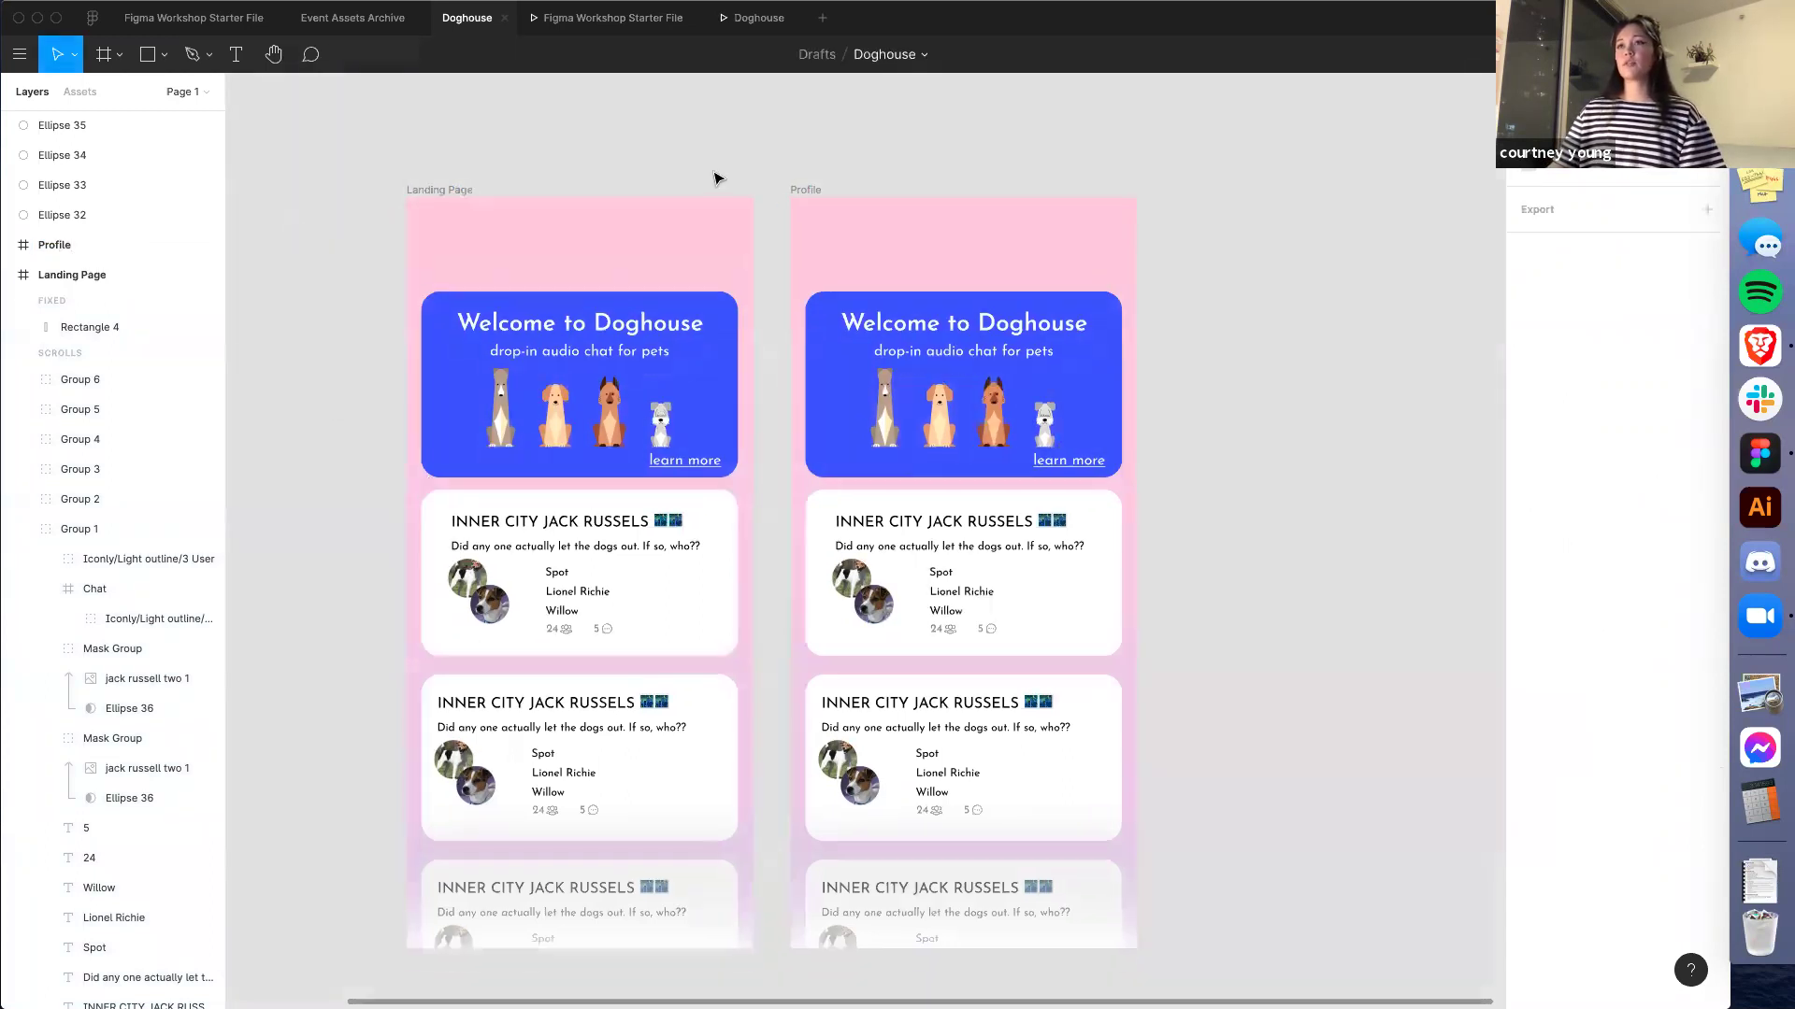
# Duplicate the first room card's lower dog photo and place the copy in the Landing Page's upper right corner, at about X 302, Y 24
pyautogui.click(719, 245)
pyautogui.scroll(3, 689, 328)
pyautogui.scroll(3, 688, 332)
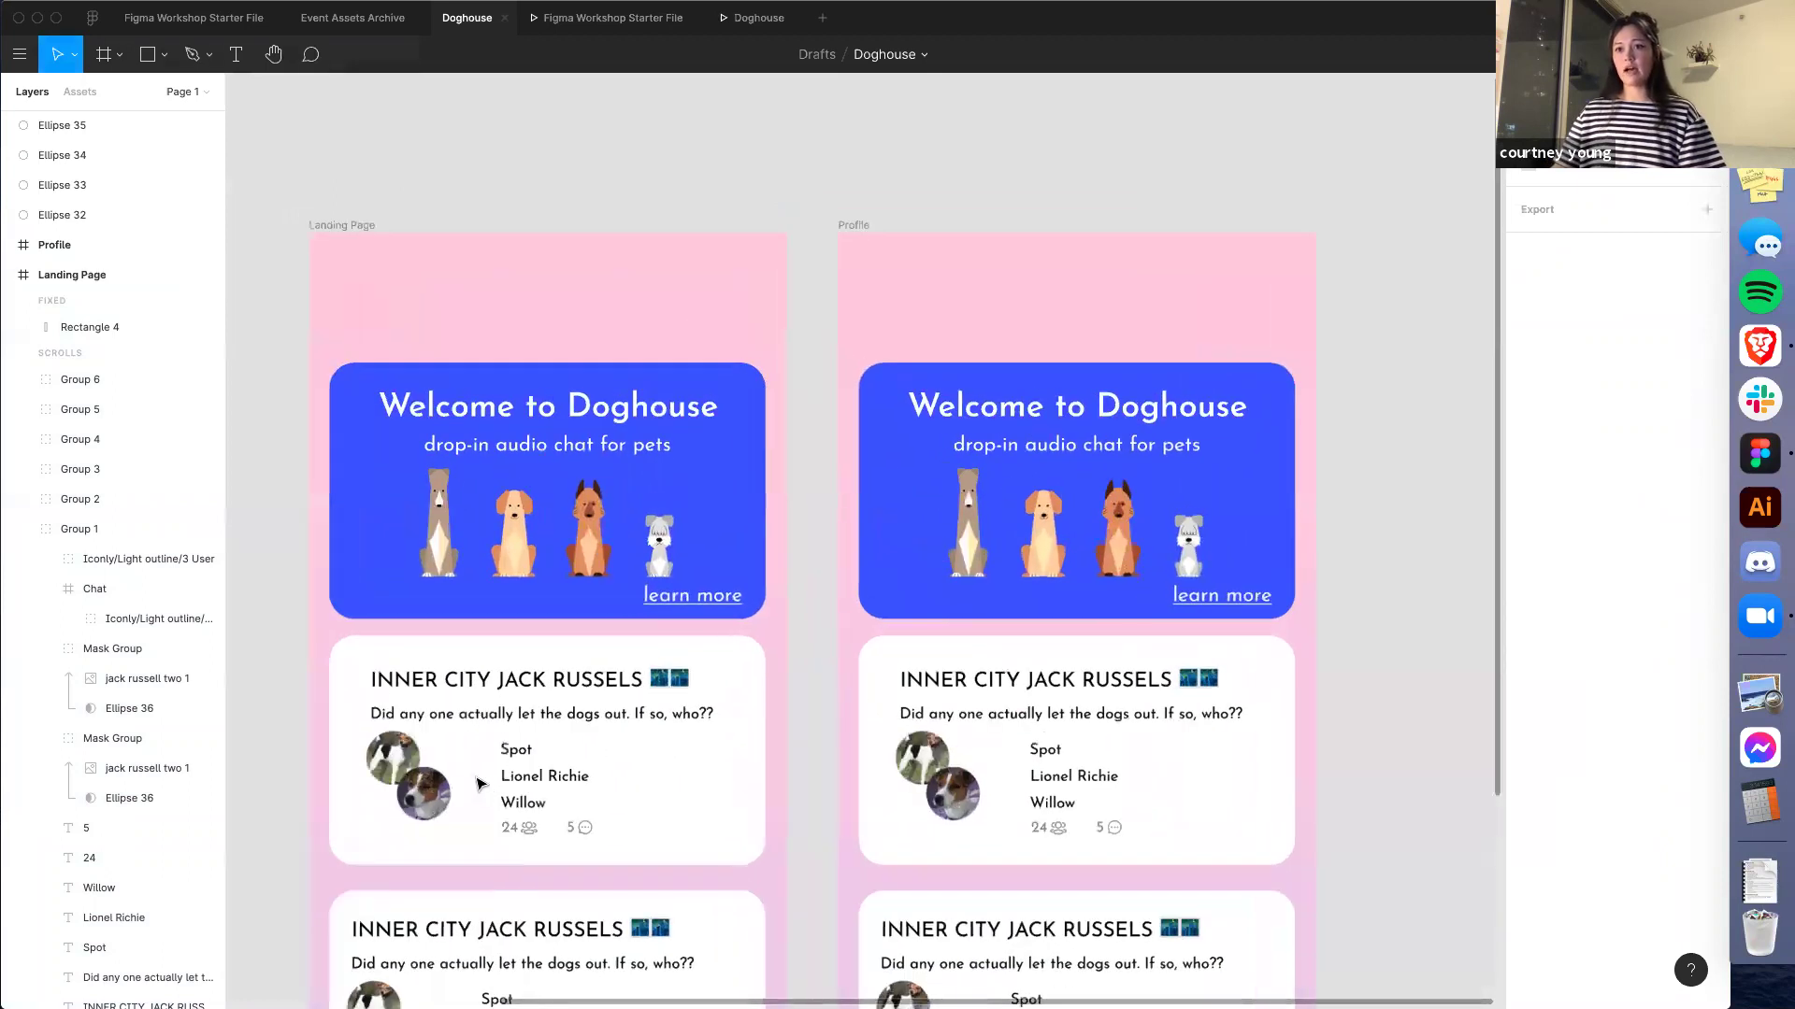
pyautogui.click(405, 839)
pyautogui.doubleClick(405, 839)
pyautogui.doubleClick(411, 837)
pyautogui.press('super+d')
pyautogui.moveTo(417, 832); pyautogui.dragTo(722, 297)
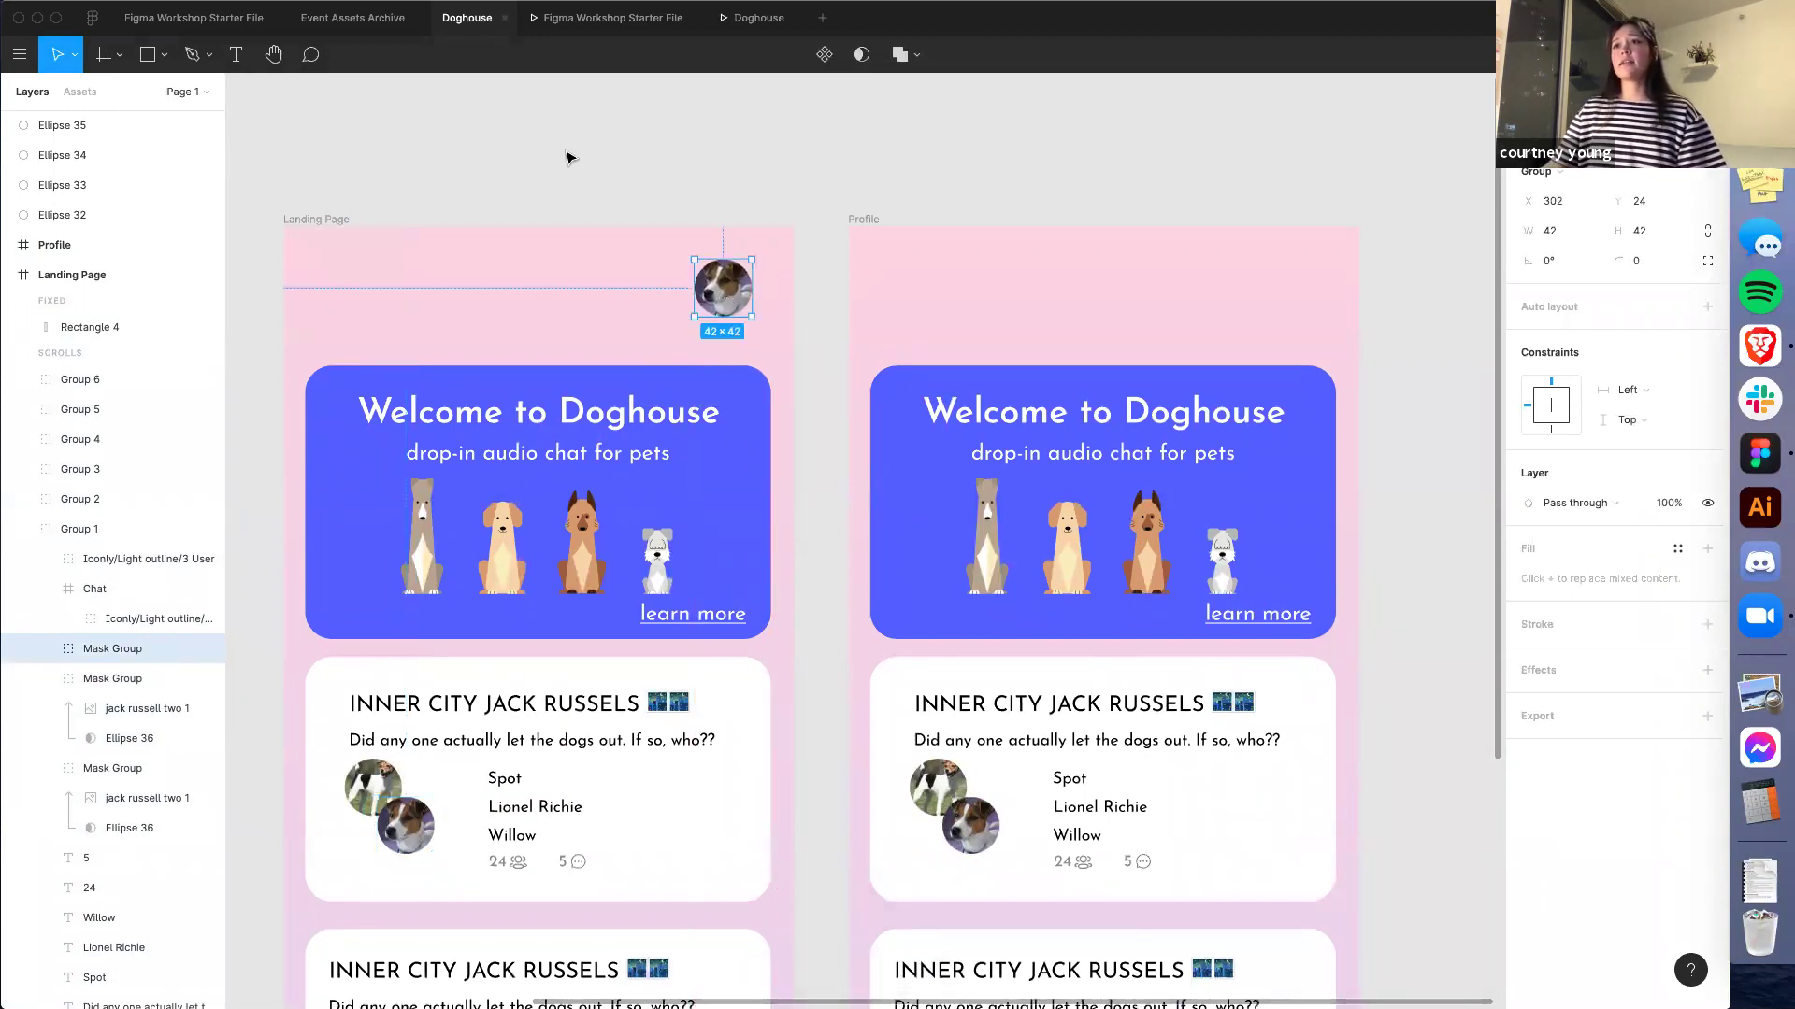
# Replace the picture in the Landing Page's corner photo circle with the image 0023_14.jpg
pyautogui.click(467, 128)
pyautogui.click(164, 56)
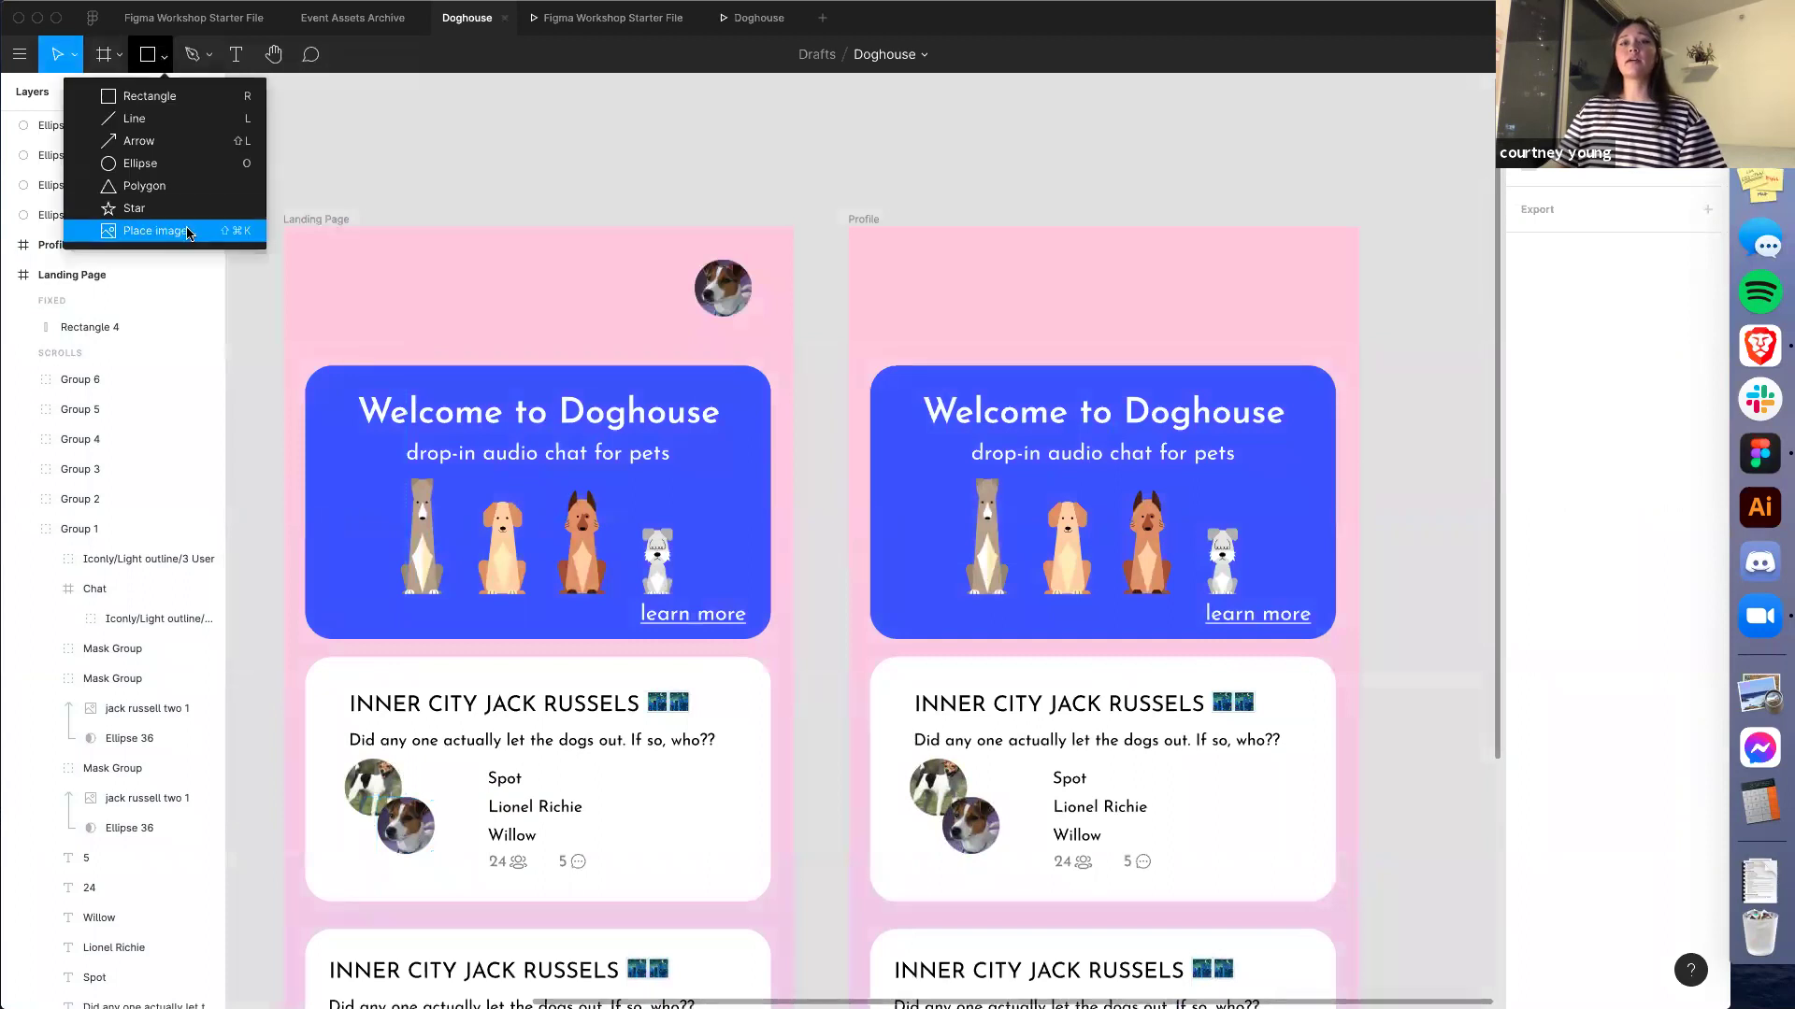
pyautogui.click(159, 230)
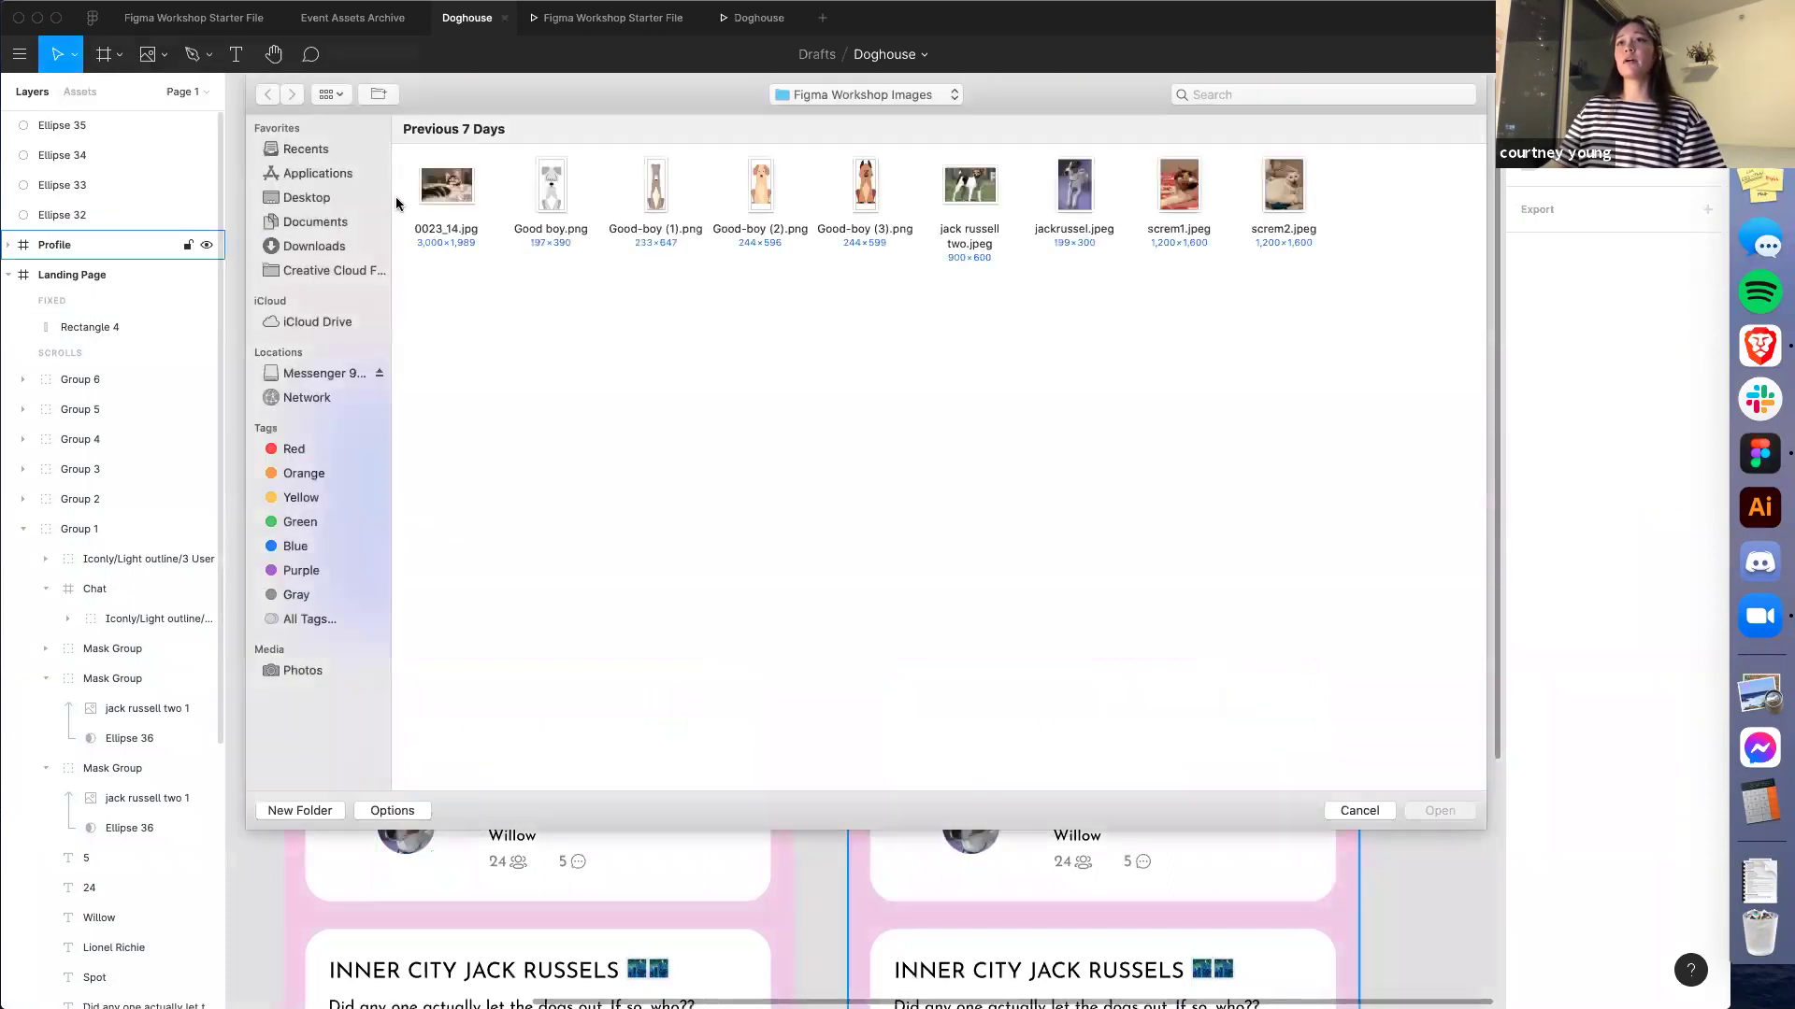
pyautogui.click(446, 187)
pyautogui.click(1433, 812)
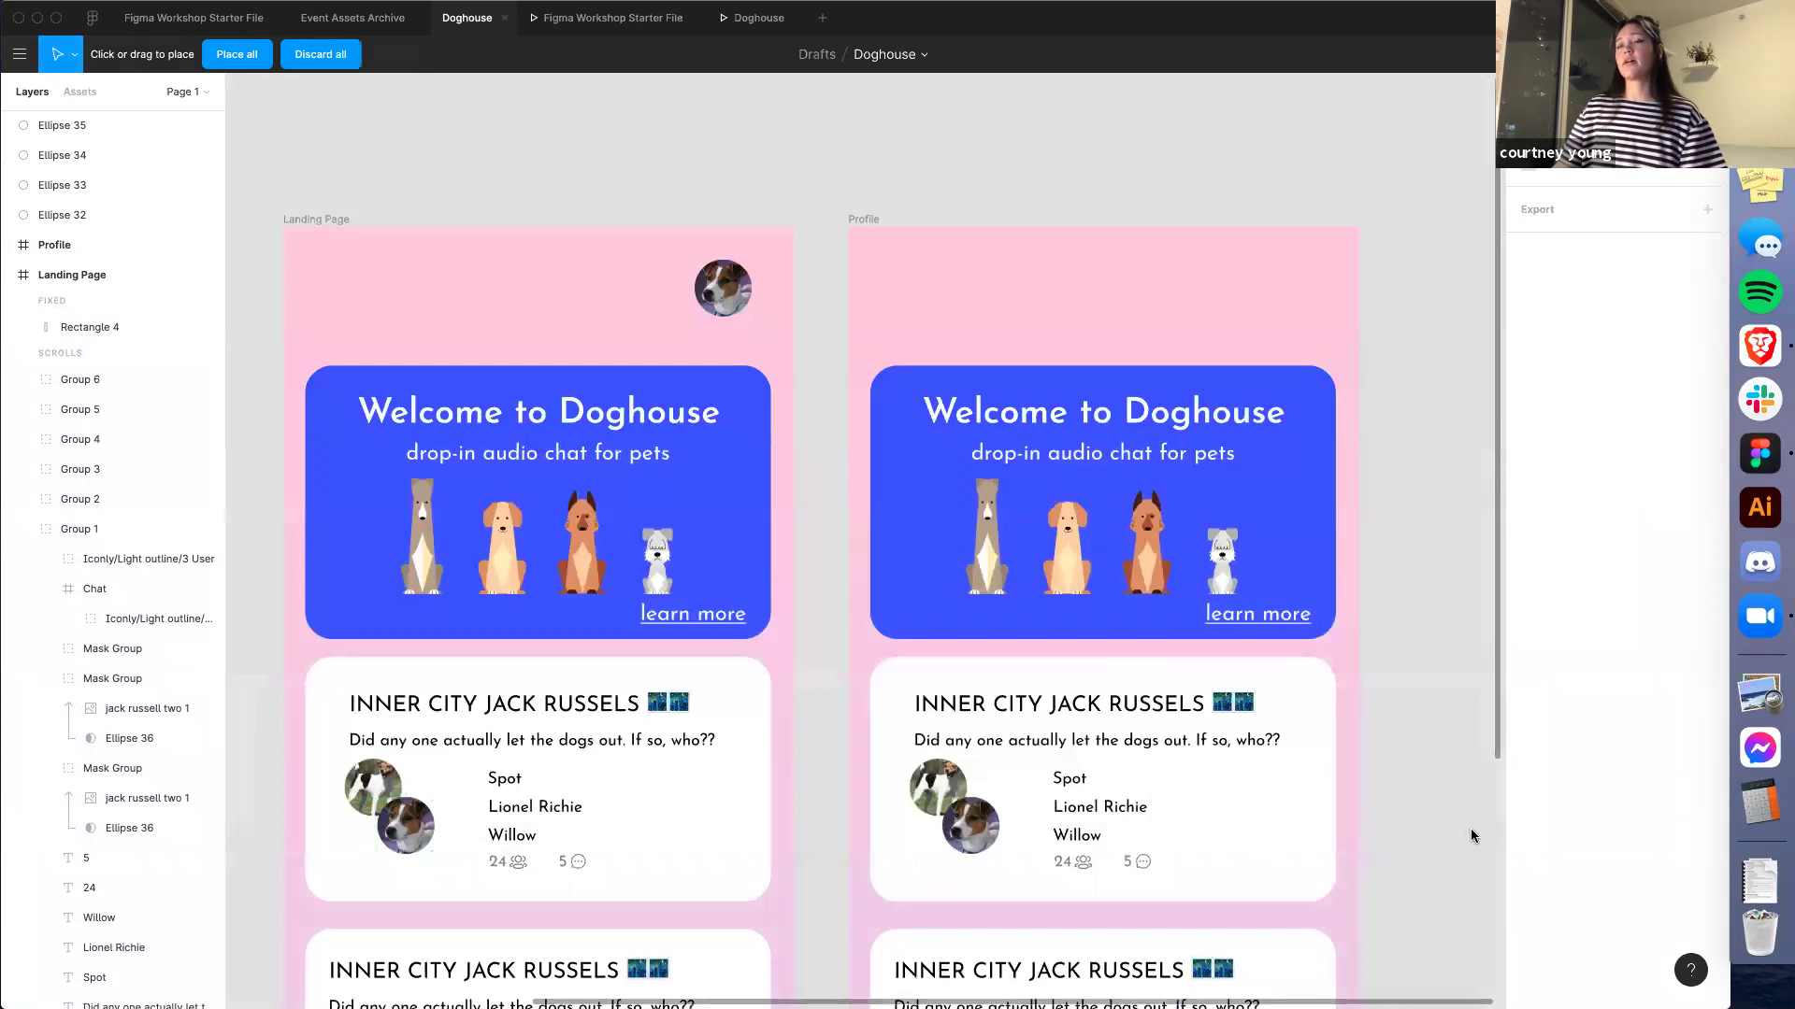
pyautogui.click(713, 279)
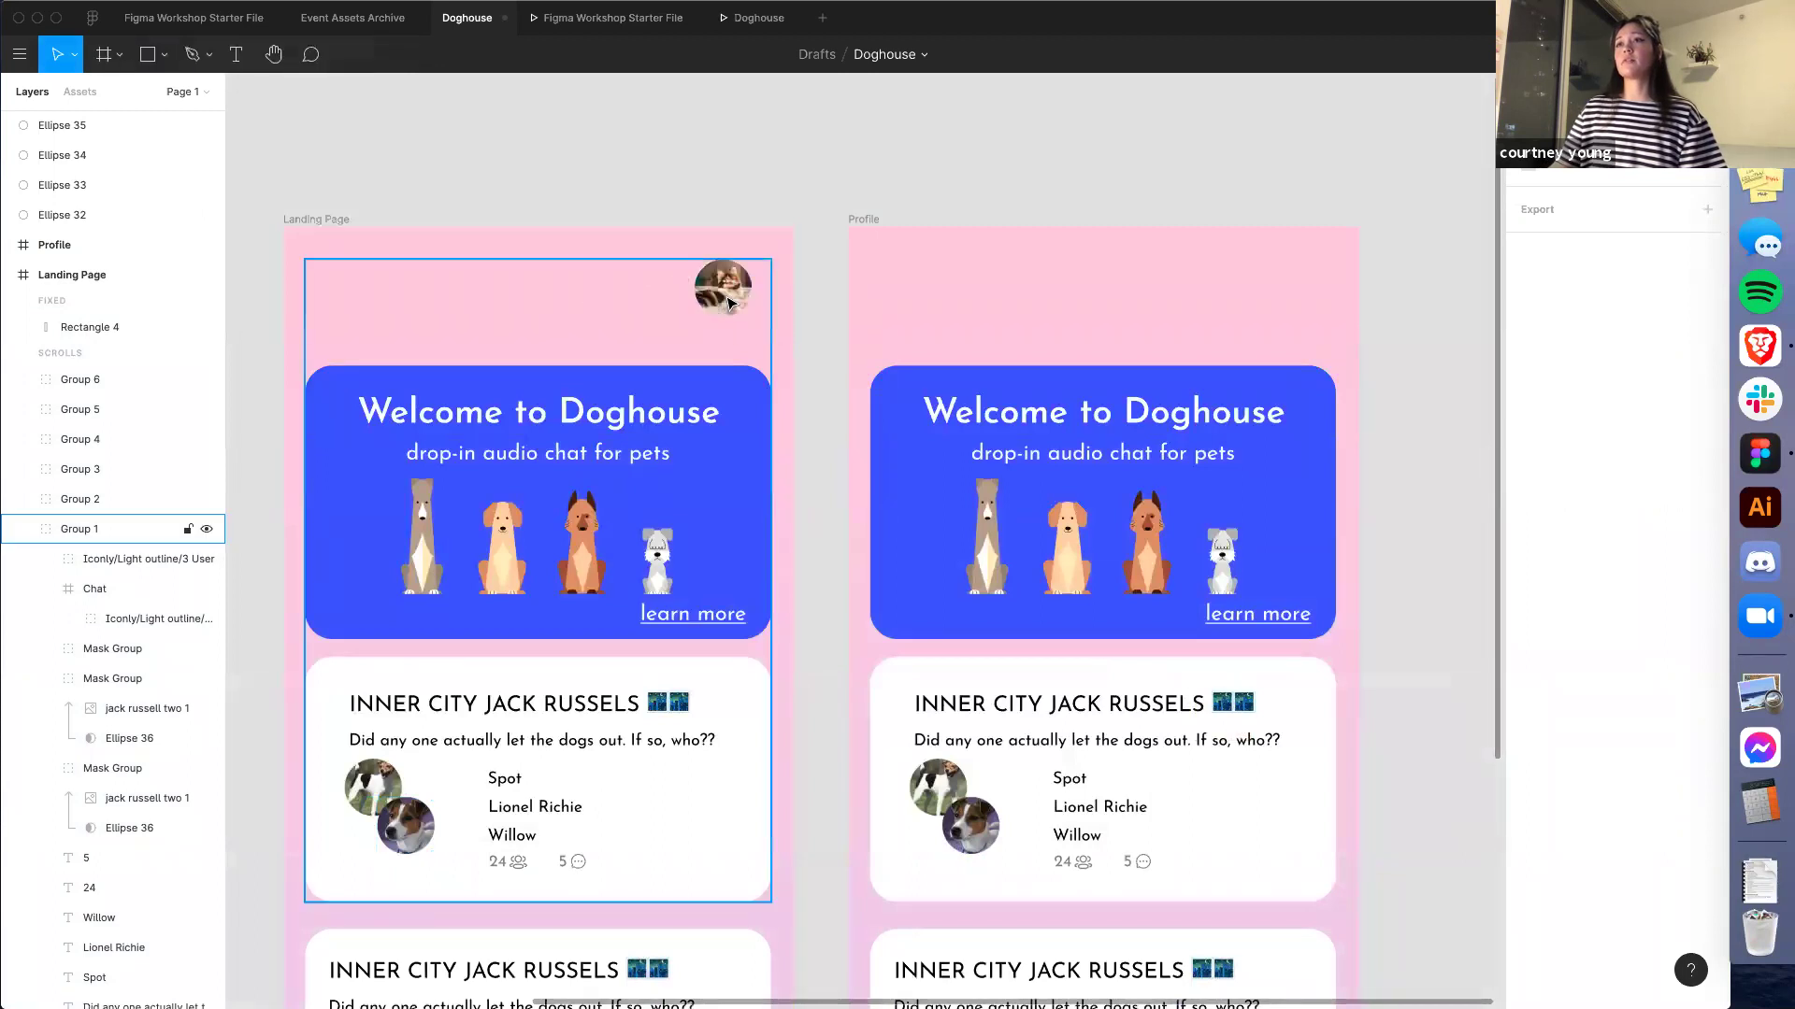
# Draw a circle about 51 × 51 over the cat photo and shift it left so the photo is partly uncovered
pyautogui.scroll(2, 768, 306)
pyautogui.scroll(4, 764, 301)
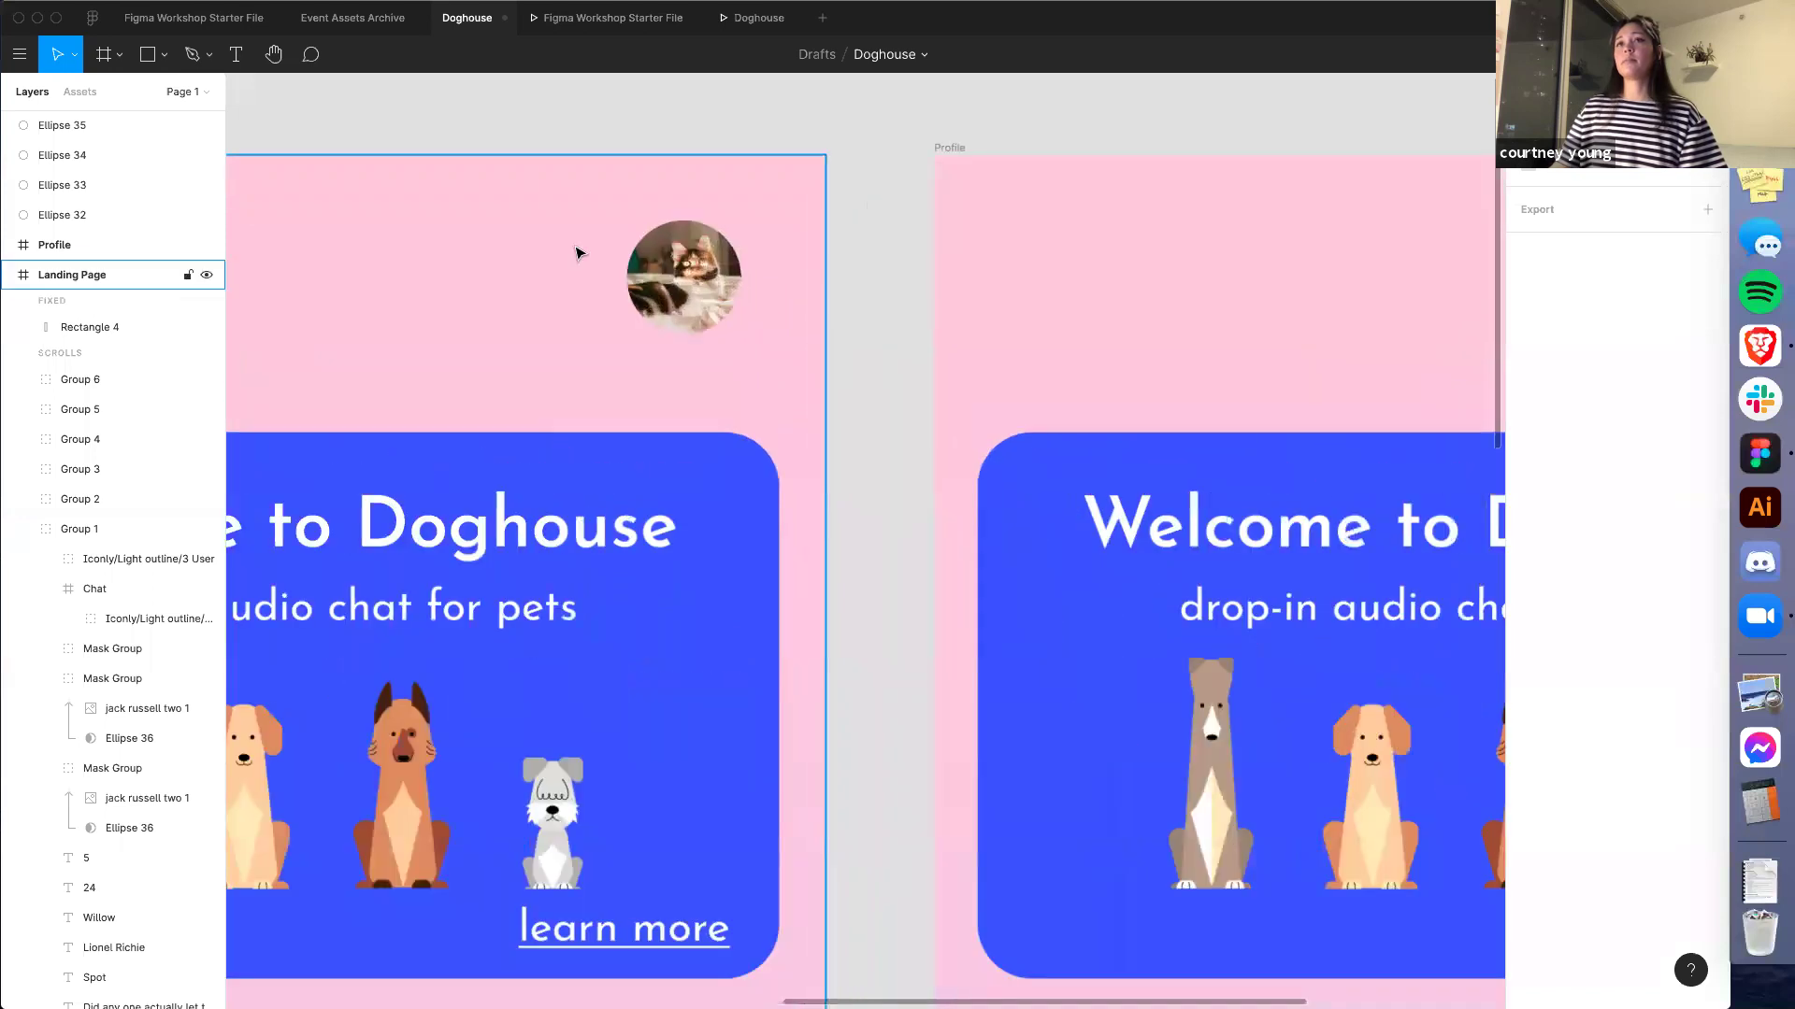
pyautogui.scroll(2, 373, 280)
pyautogui.click(167, 59)
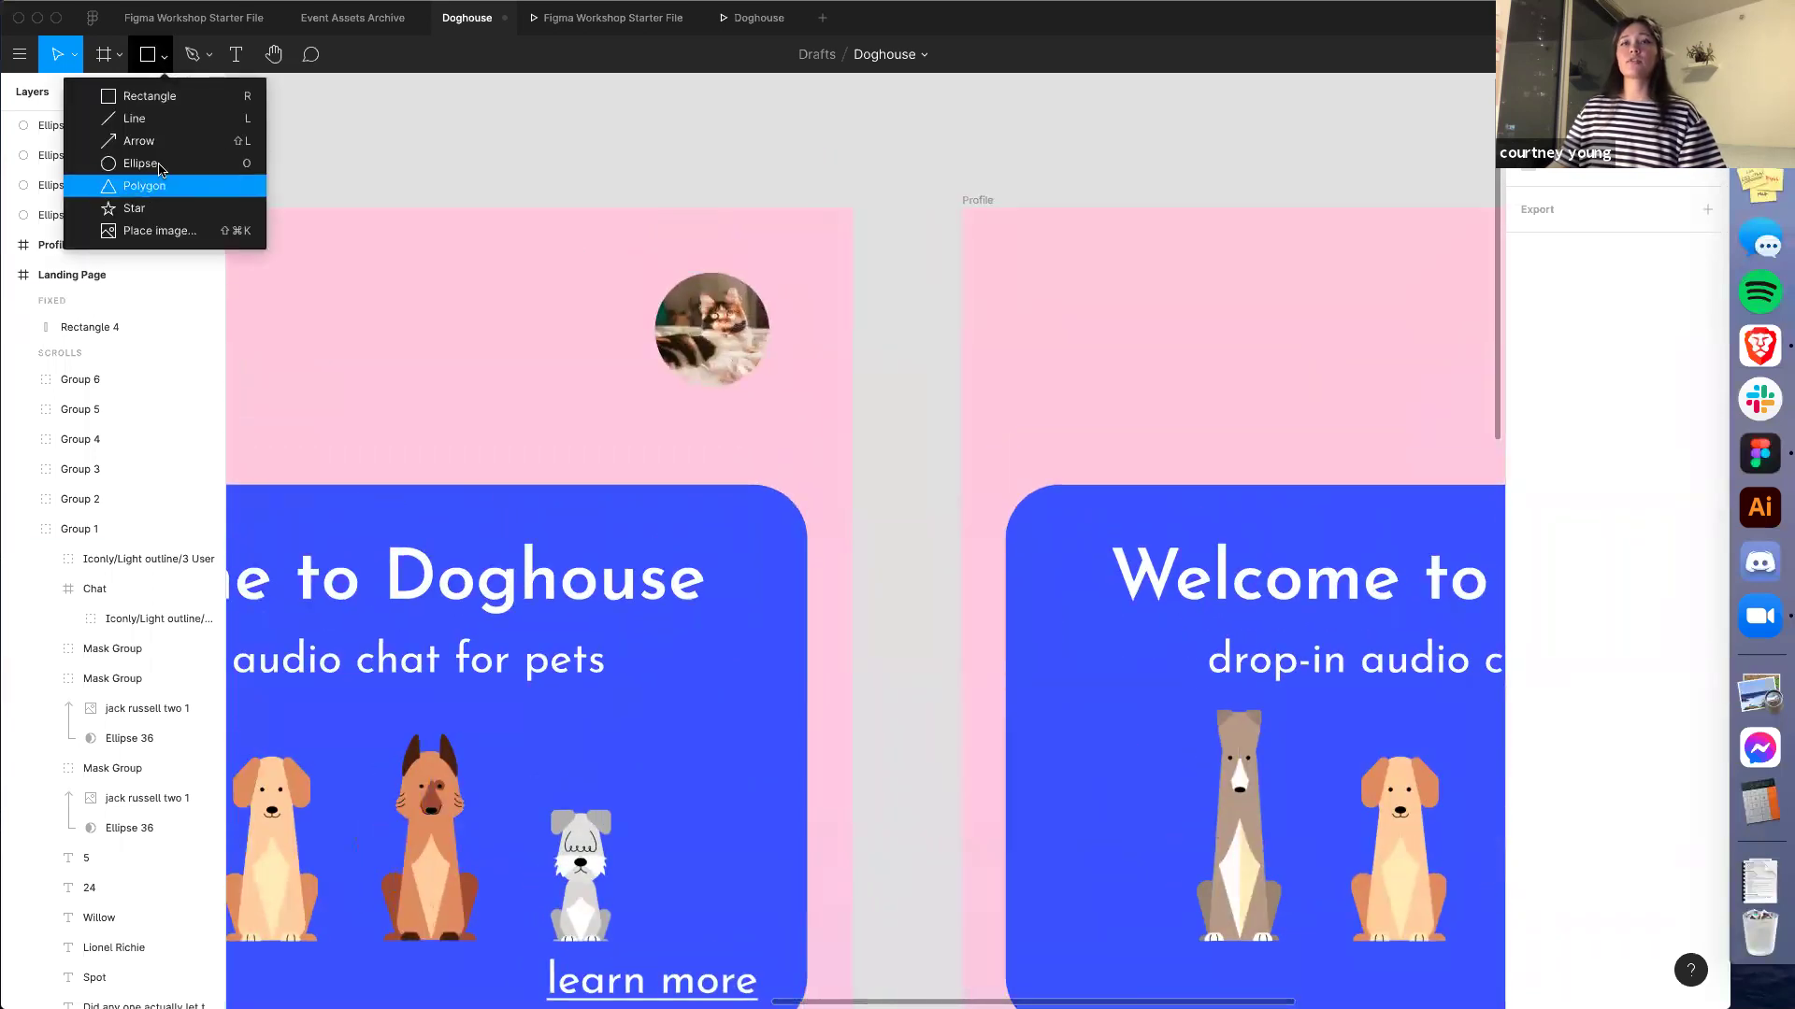
pyautogui.click(160, 184)
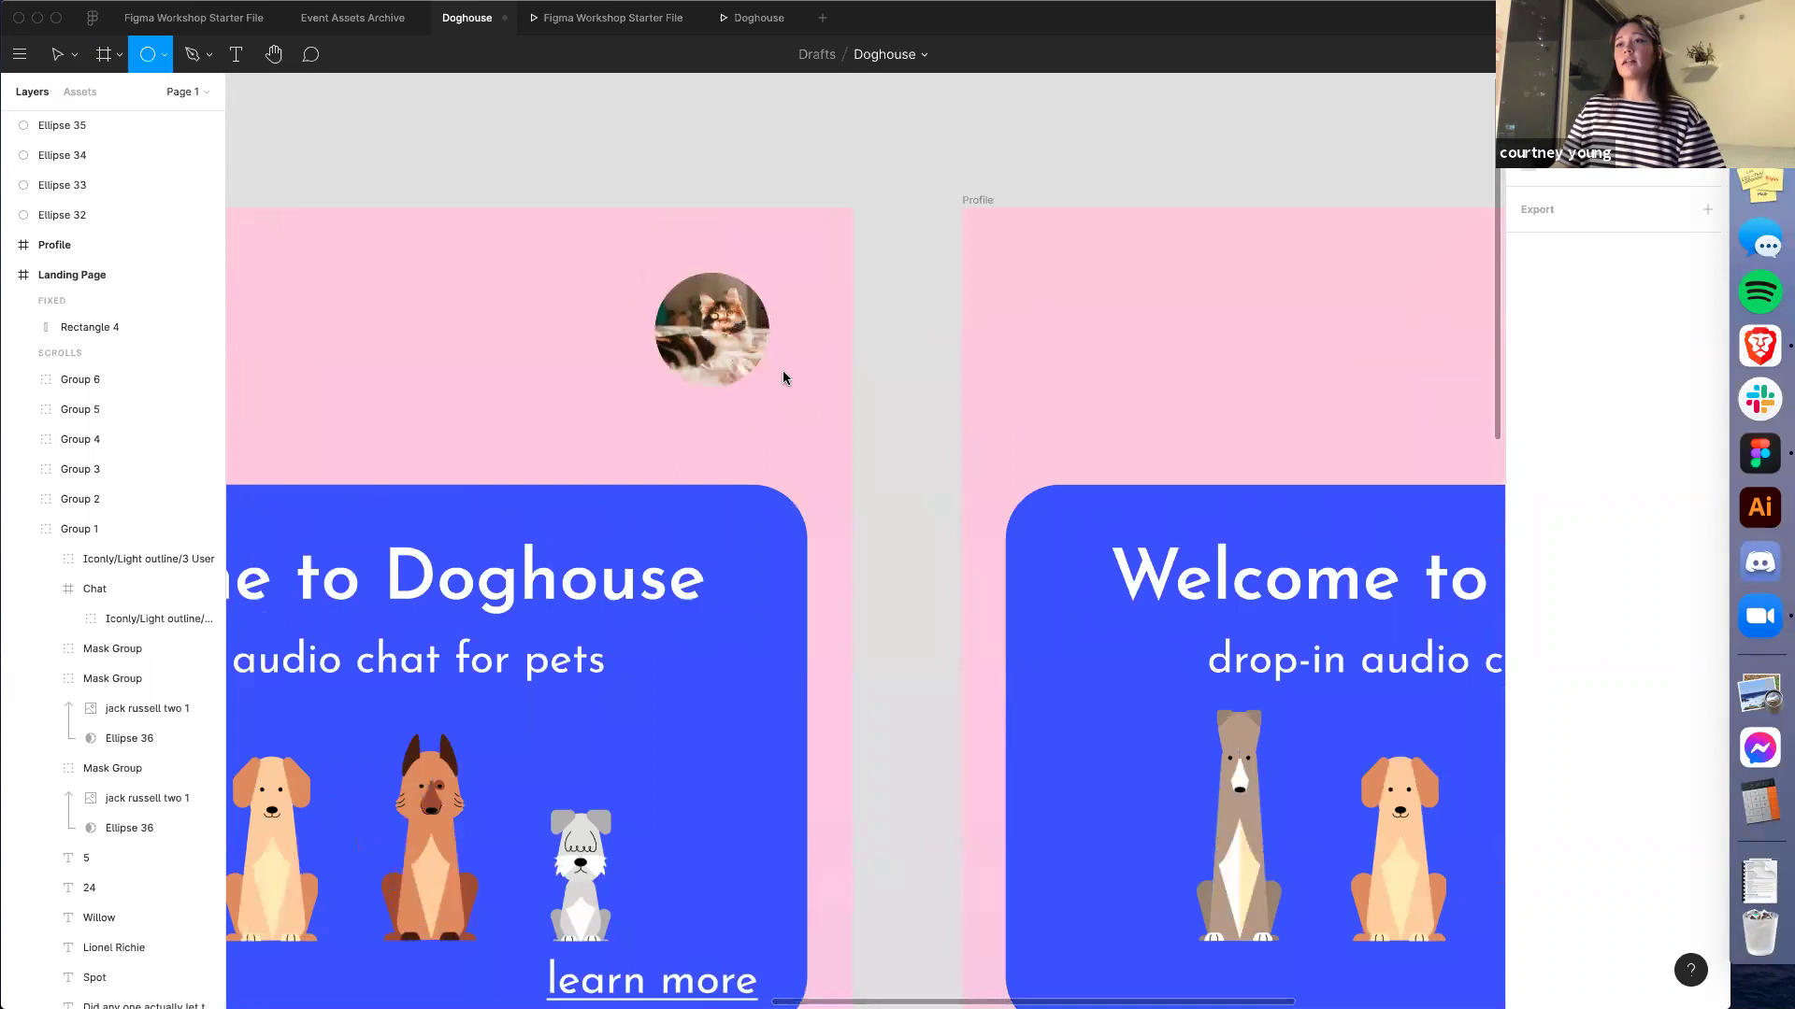
pyautogui.moveTo(647, 264); pyautogui.dragTo(785, 400)
pyautogui.moveTo(717, 340); pyautogui.dragTo(717, 347)
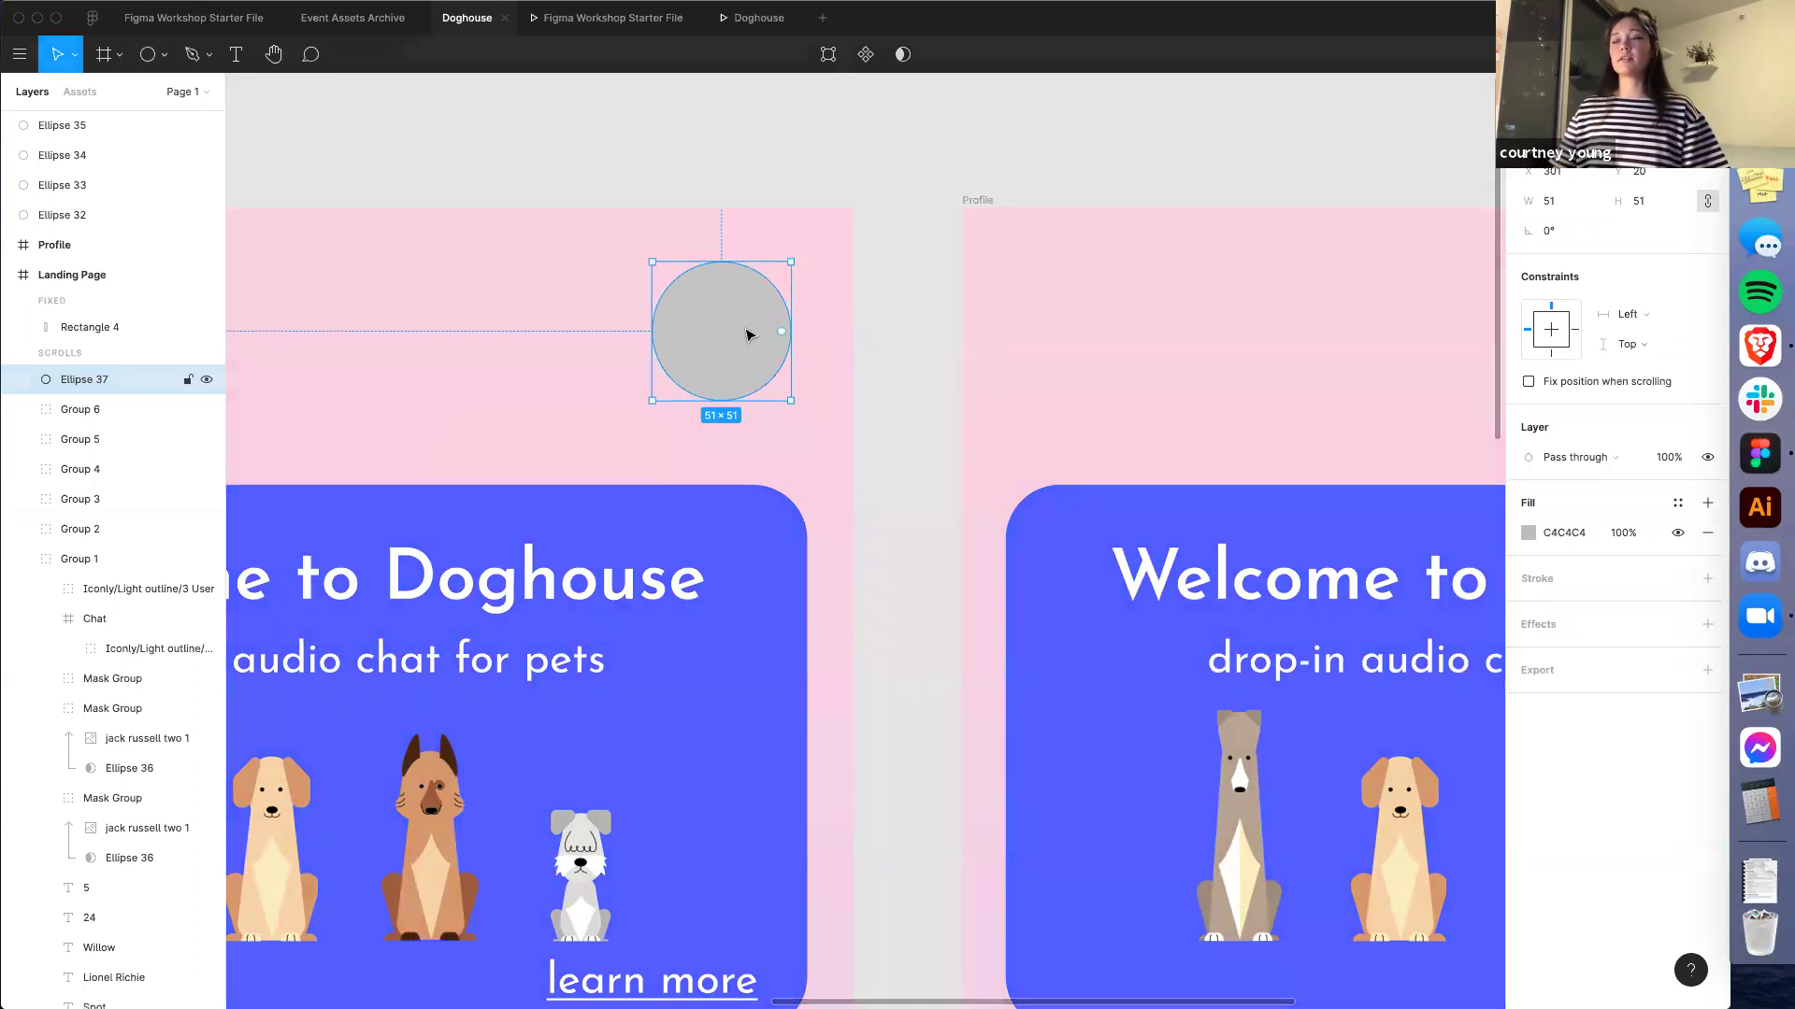
pyautogui.moveTo(663, 342); pyautogui.dragTo(580, 342)
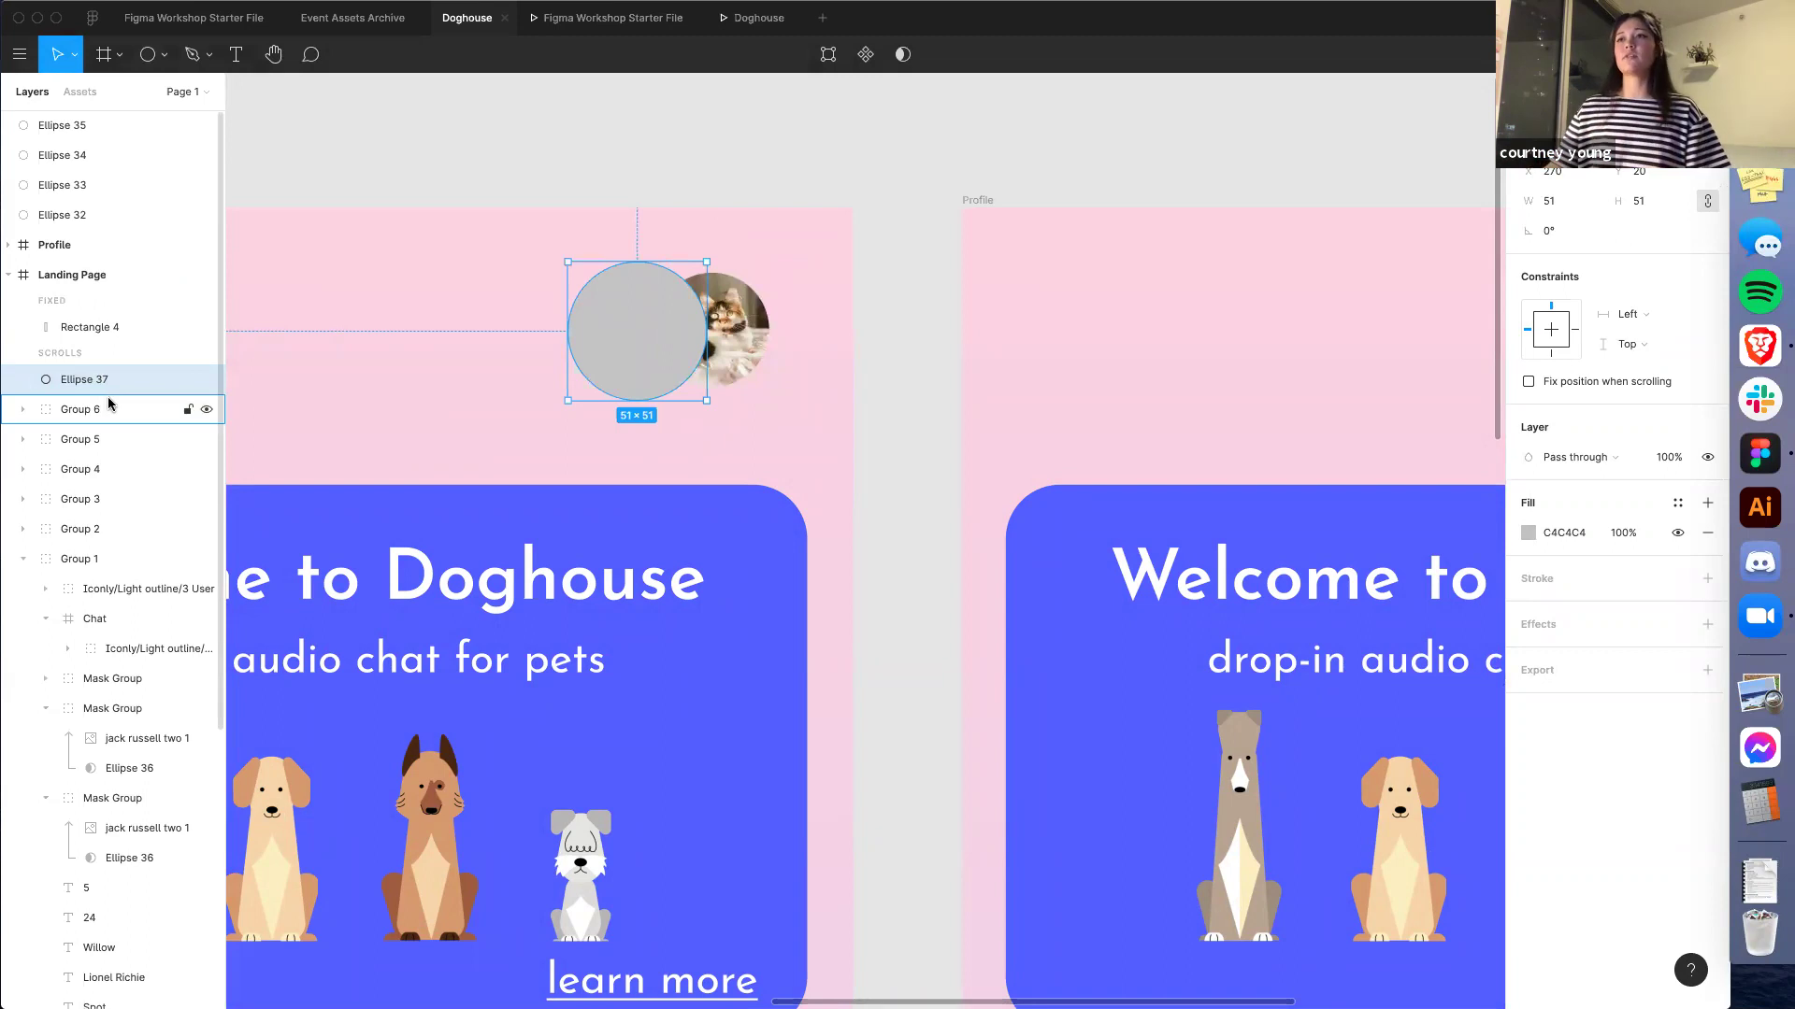
# Bring the cat photo's mask group to the front within the first card's group
pyautogui.doubleClick(739, 333)
pyautogui.rightClick(737, 332)
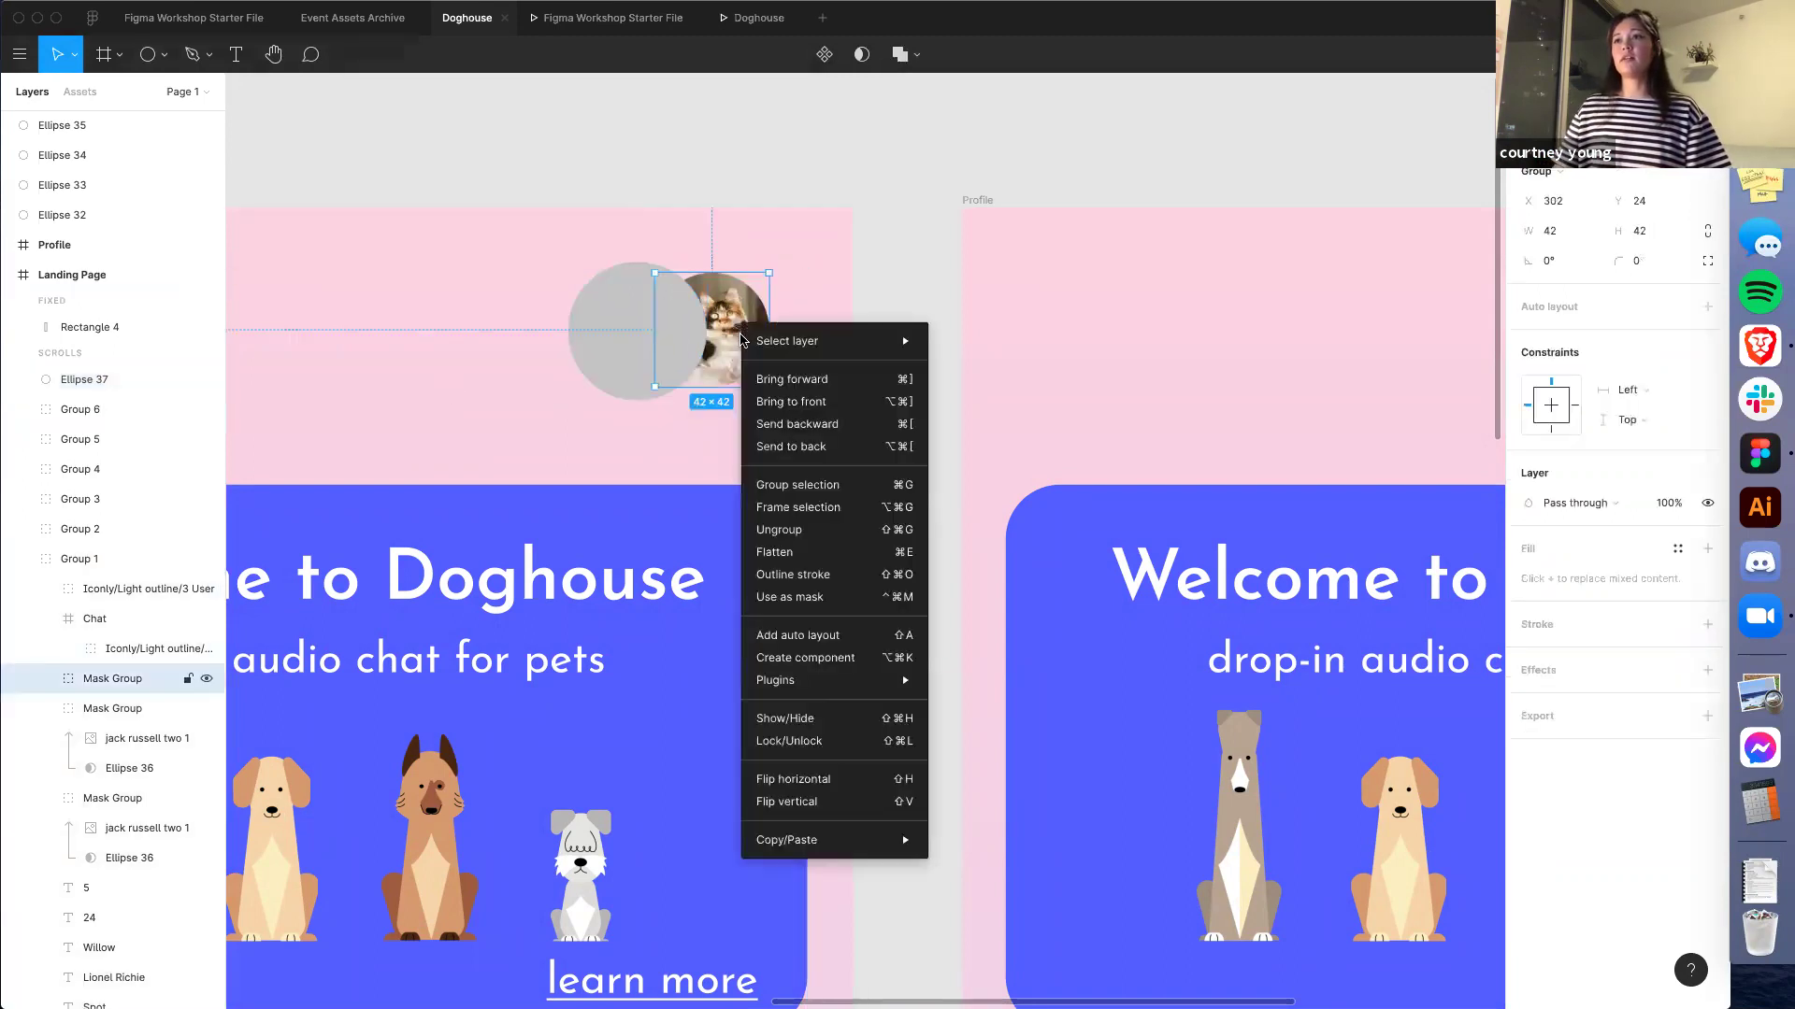
pyautogui.click(811, 410)
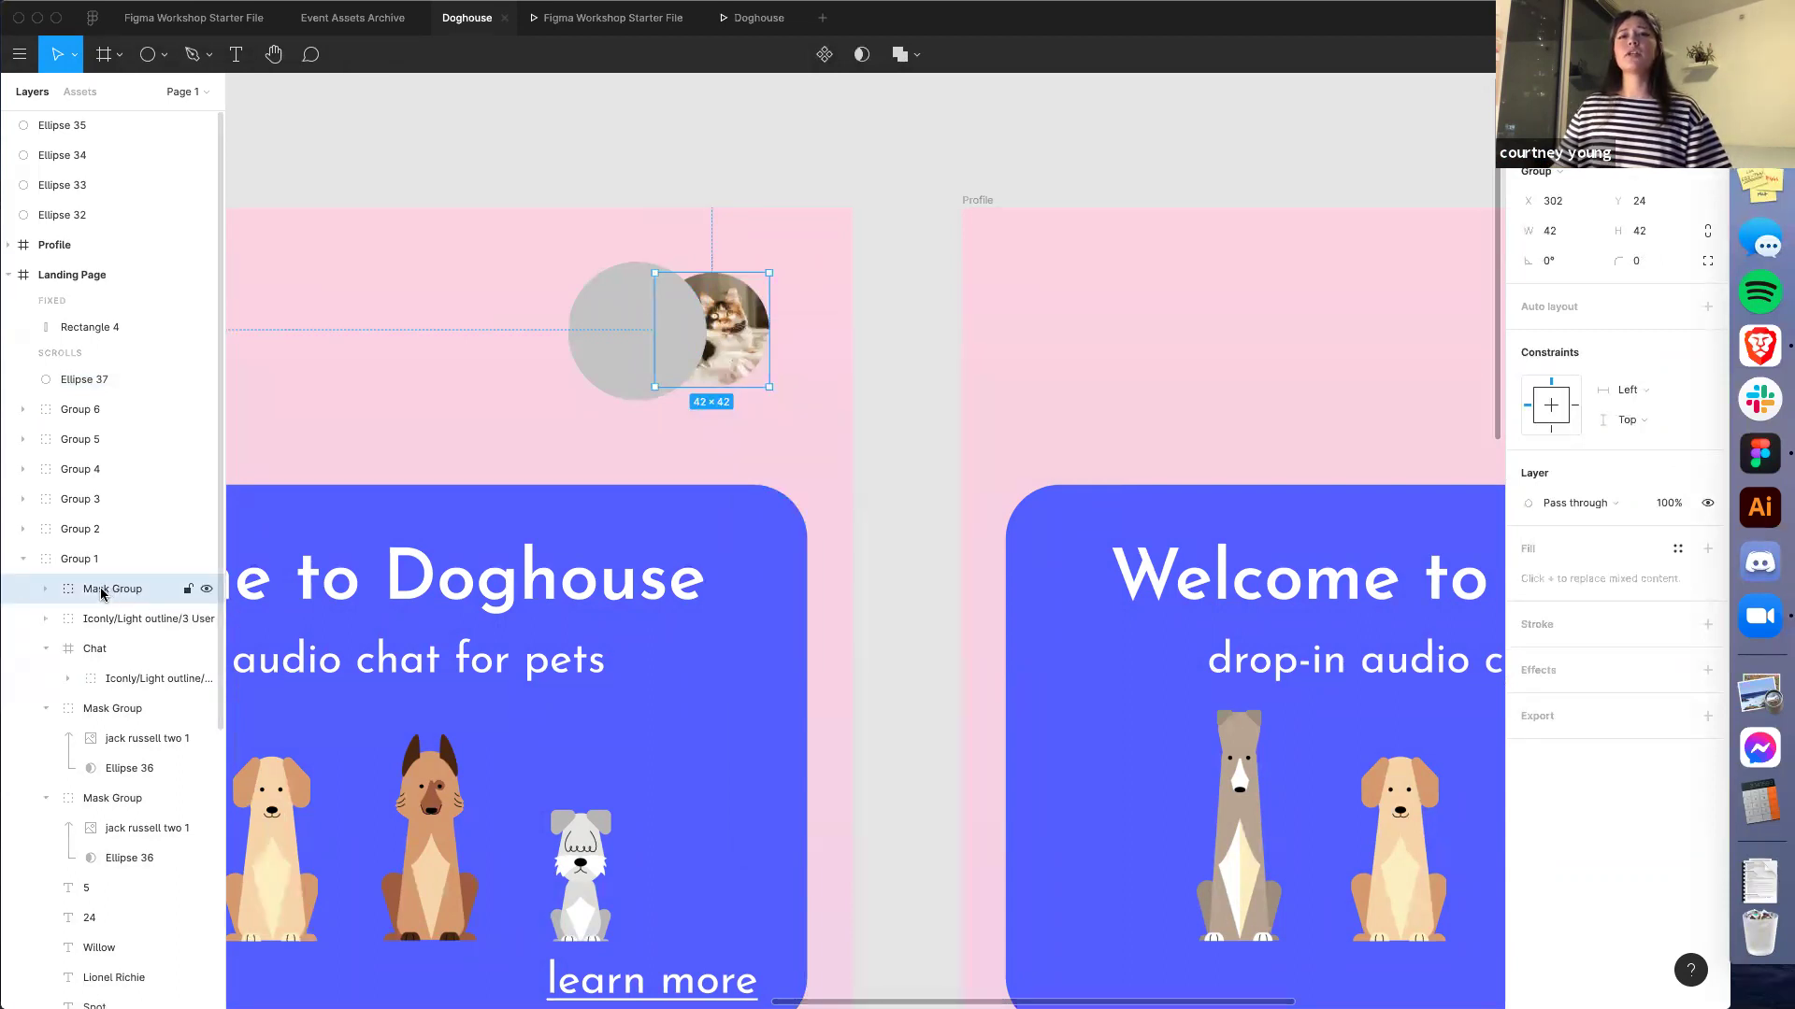
pyautogui.moveTo(132, 538); pyautogui.dragTo(95, 314)
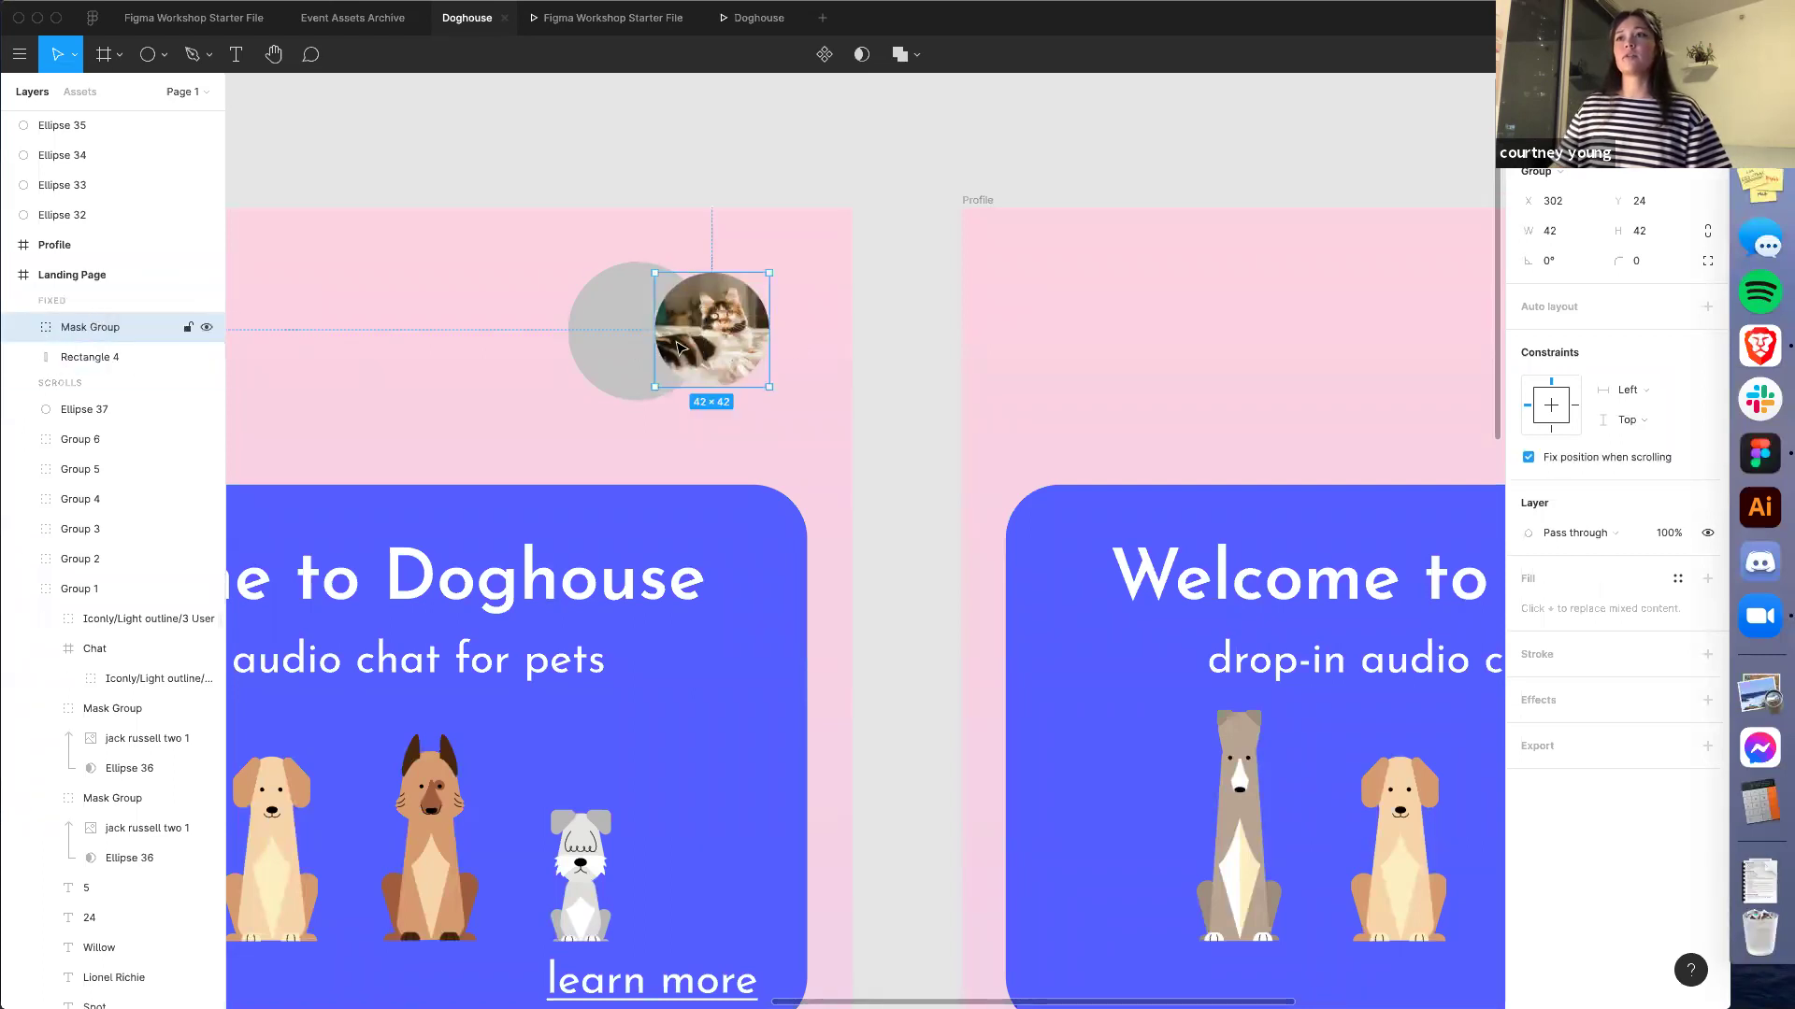
pyautogui.moveTo(626, 349); pyautogui.dragTo(659, 350)
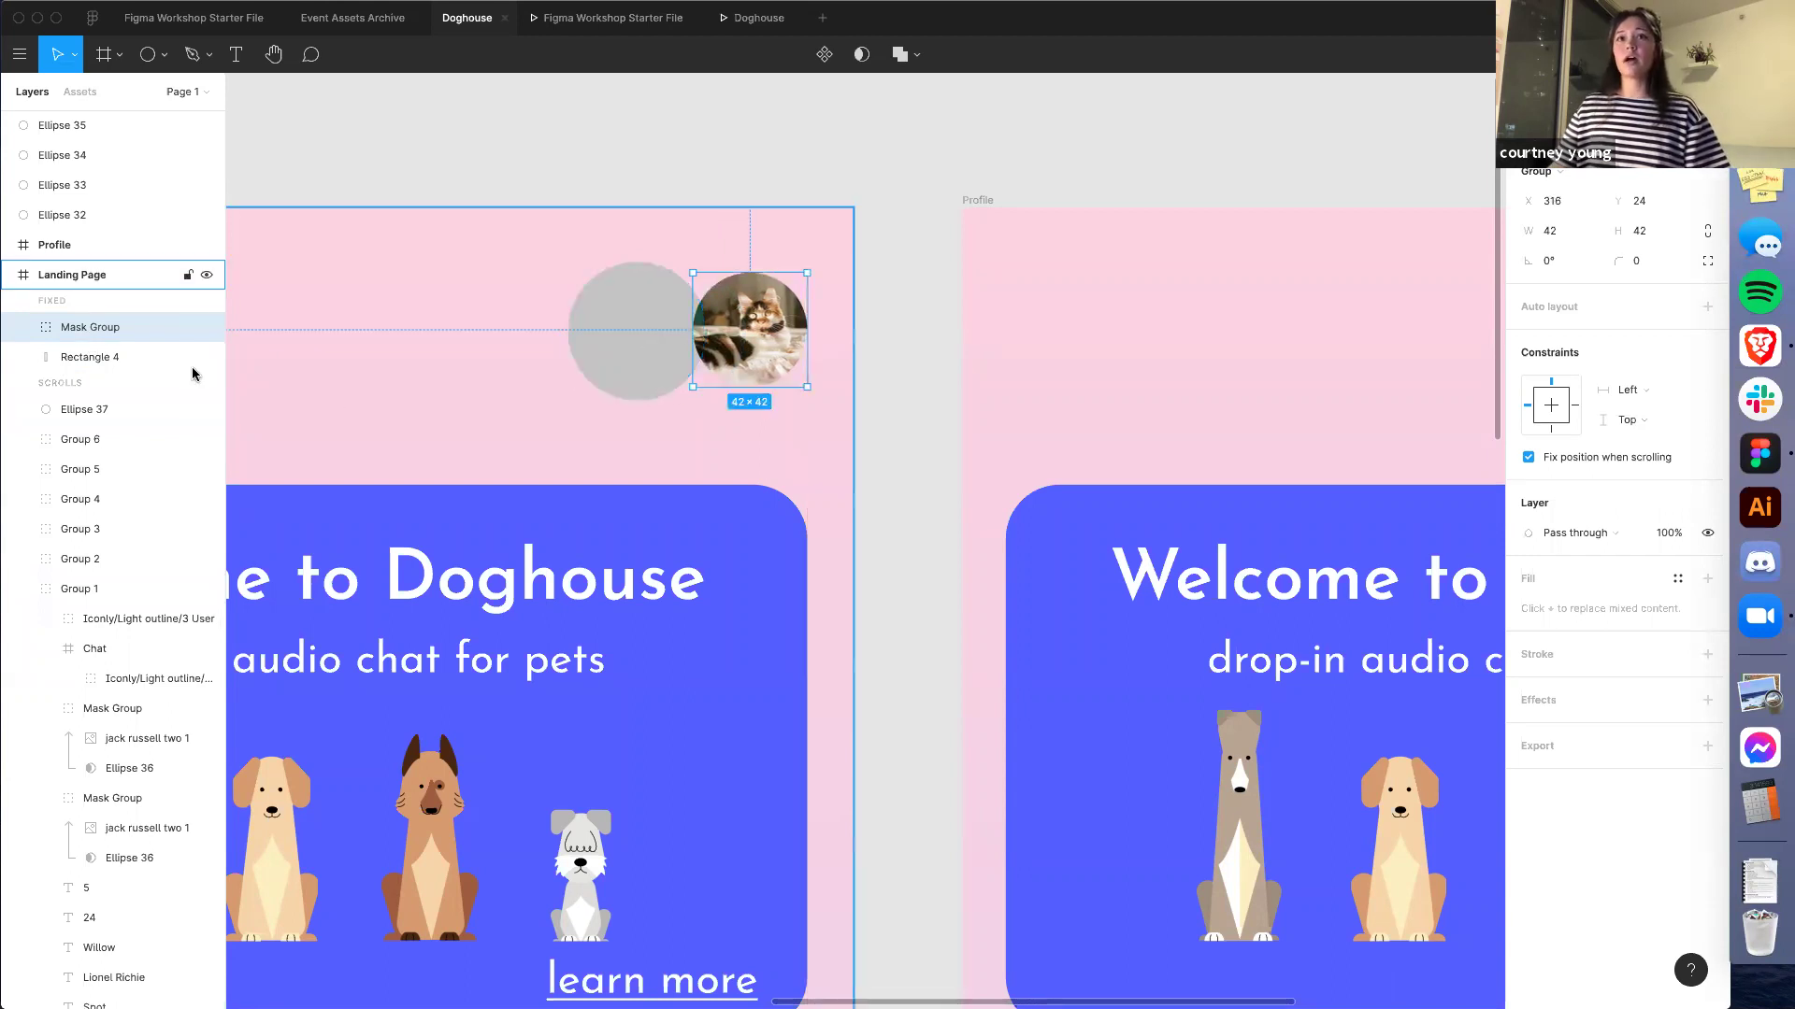
pyautogui.press('super+z')
pyautogui.press('super+z')
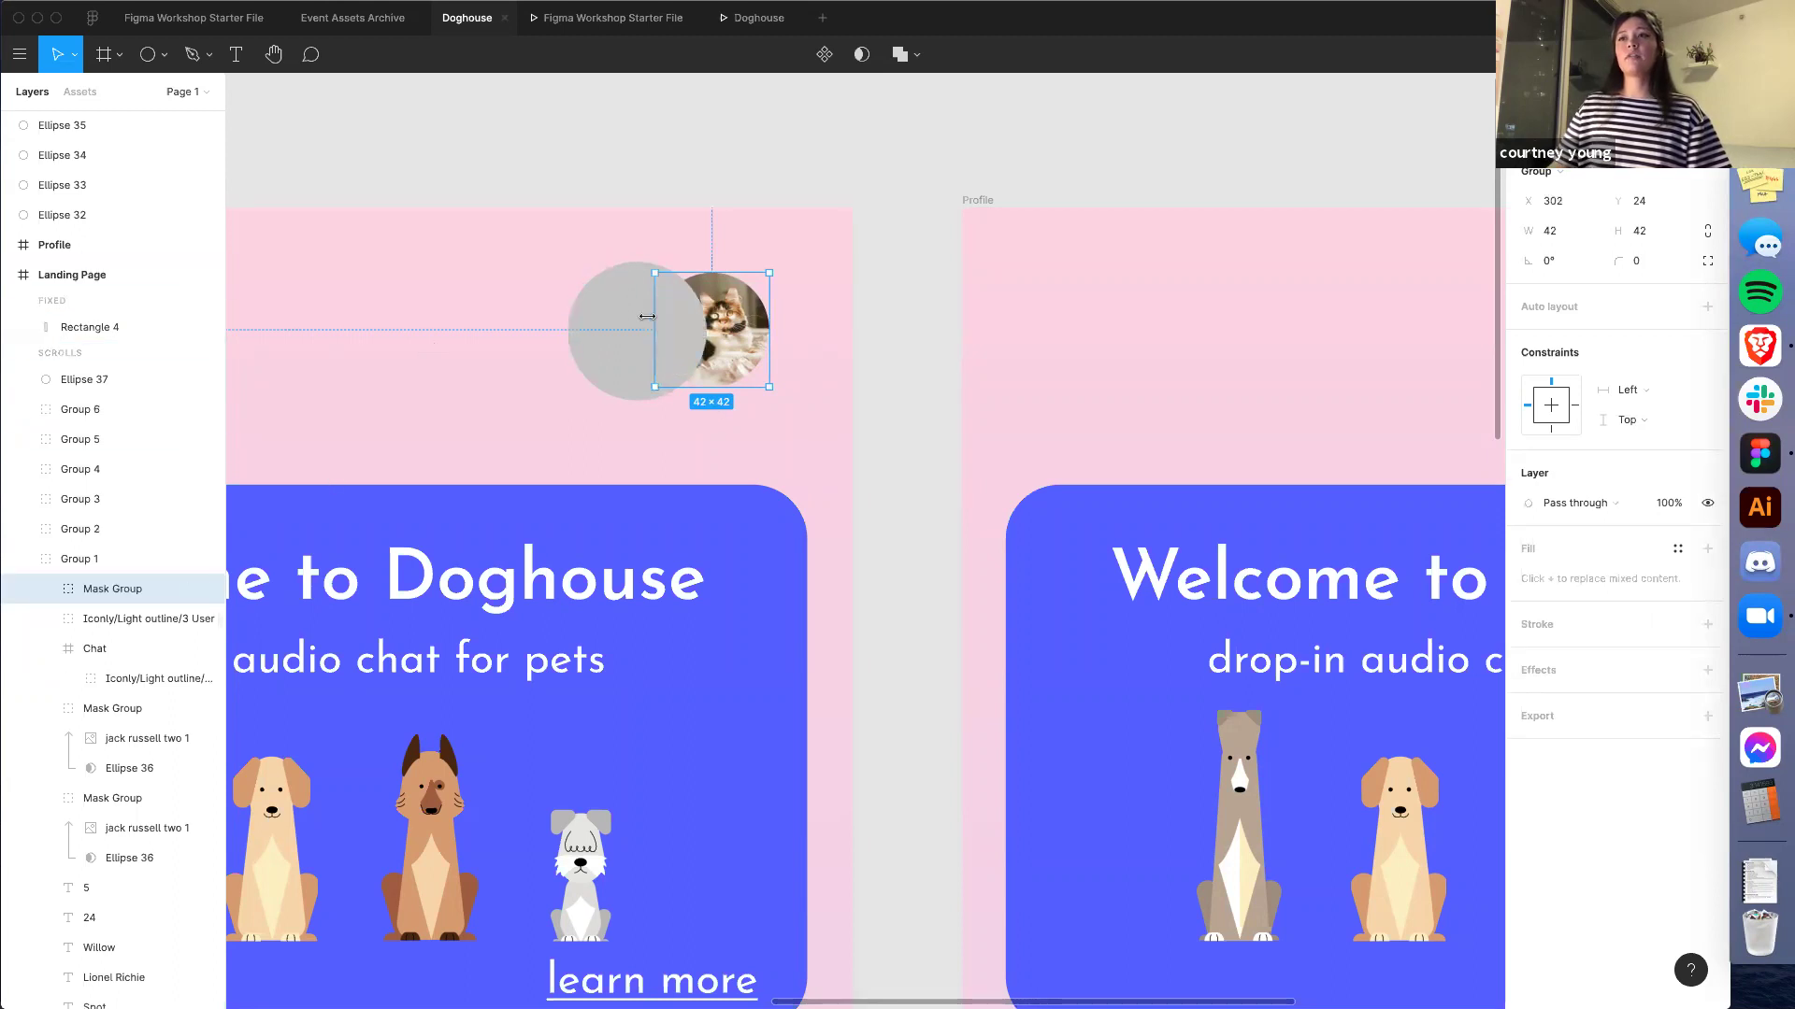
# Put the grey circle directly beneath the cat photo in the layer order, centre it behind the photo and fill it white as a border
pyautogui.click(621, 335)
pyautogui.moveTo(75, 381); pyautogui.dragTo(128, 590)
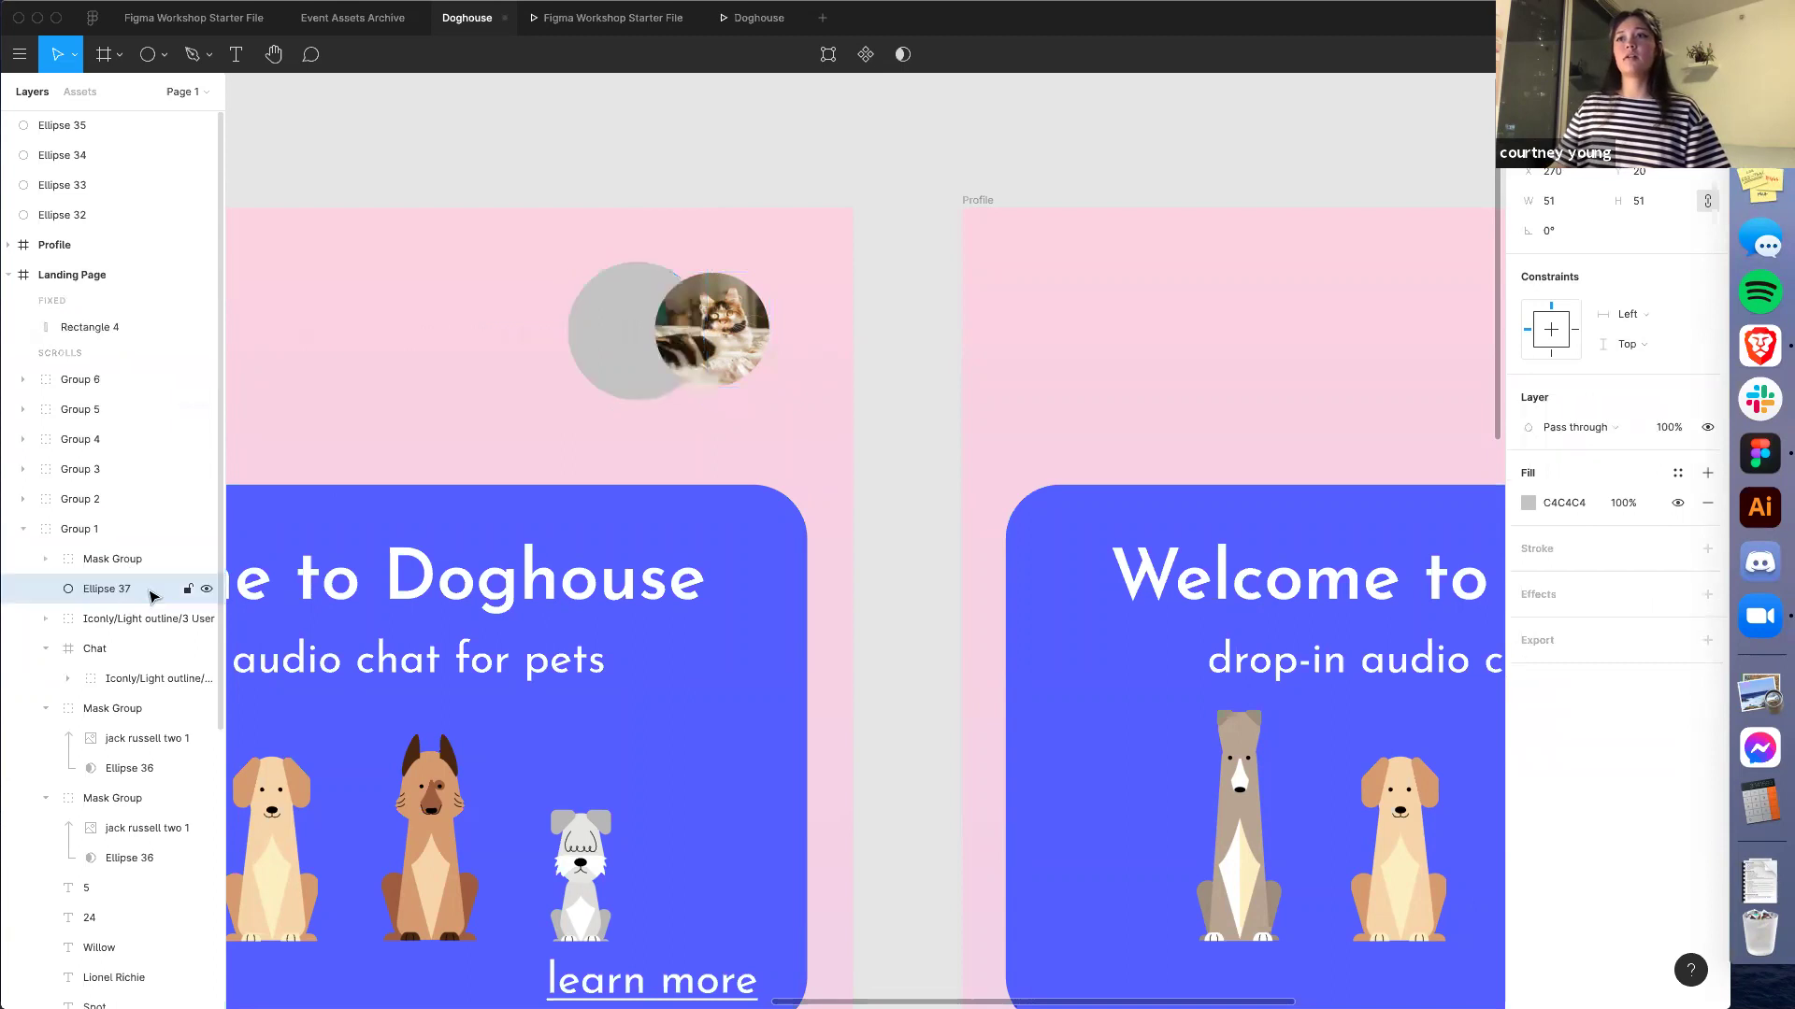
pyautogui.moveTo(664, 344); pyautogui.dragTo(692, 346)
pyautogui.click(1527, 504)
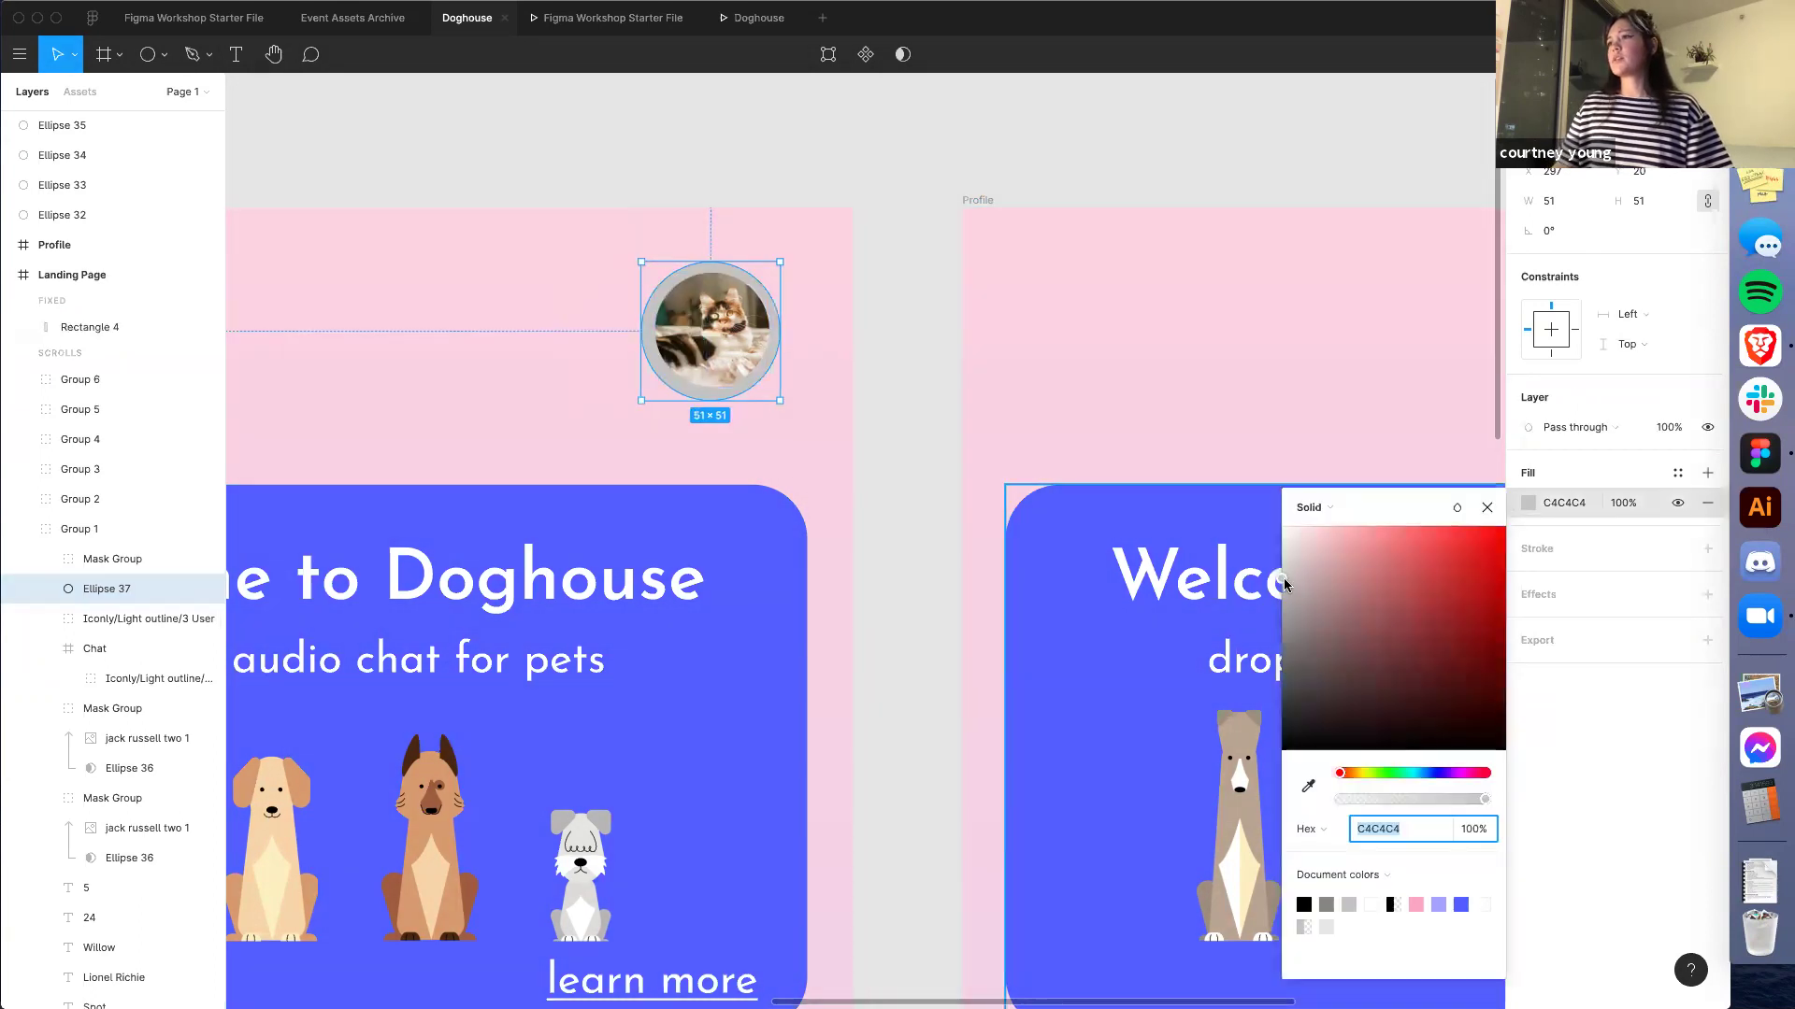
pyautogui.click(1284, 584)
pyautogui.click(890, 371)
# Group the cat photo with its white circle and move the group slightly right, to about X 307, Y 19
pyautogui.scroll(-2, 893, 373)
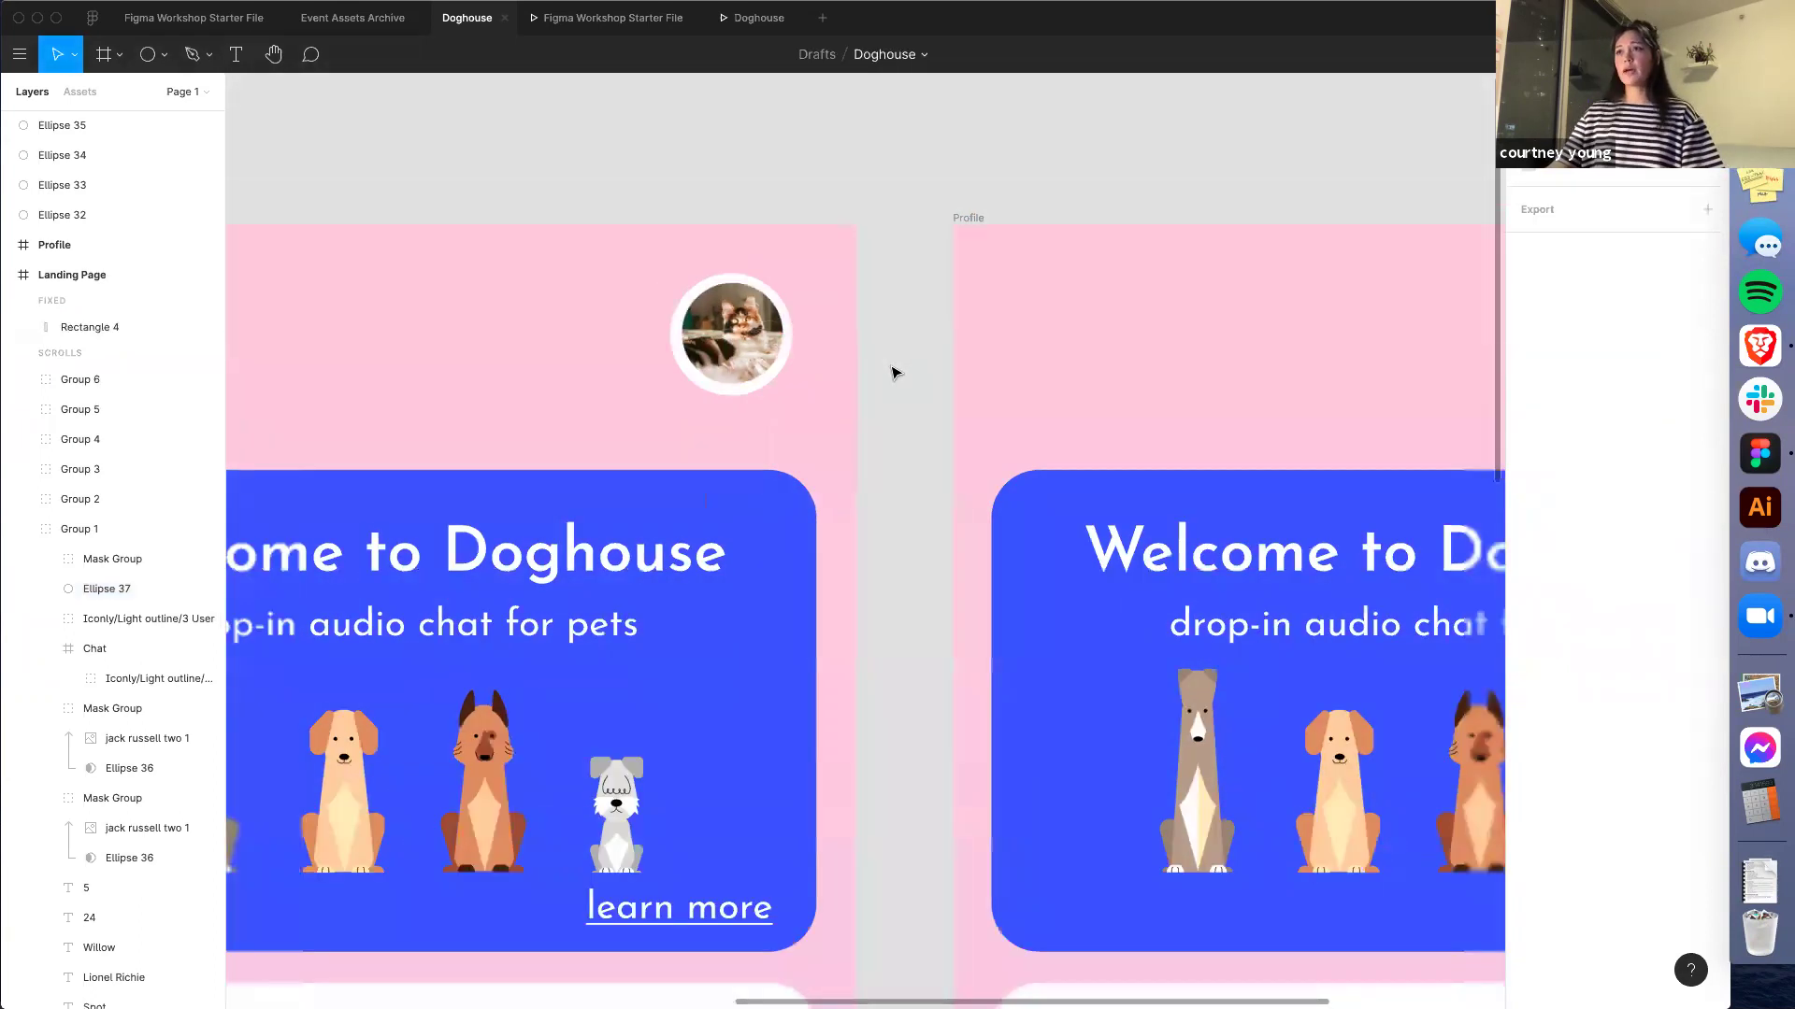
pyautogui.scroll(-3, 893, 373)
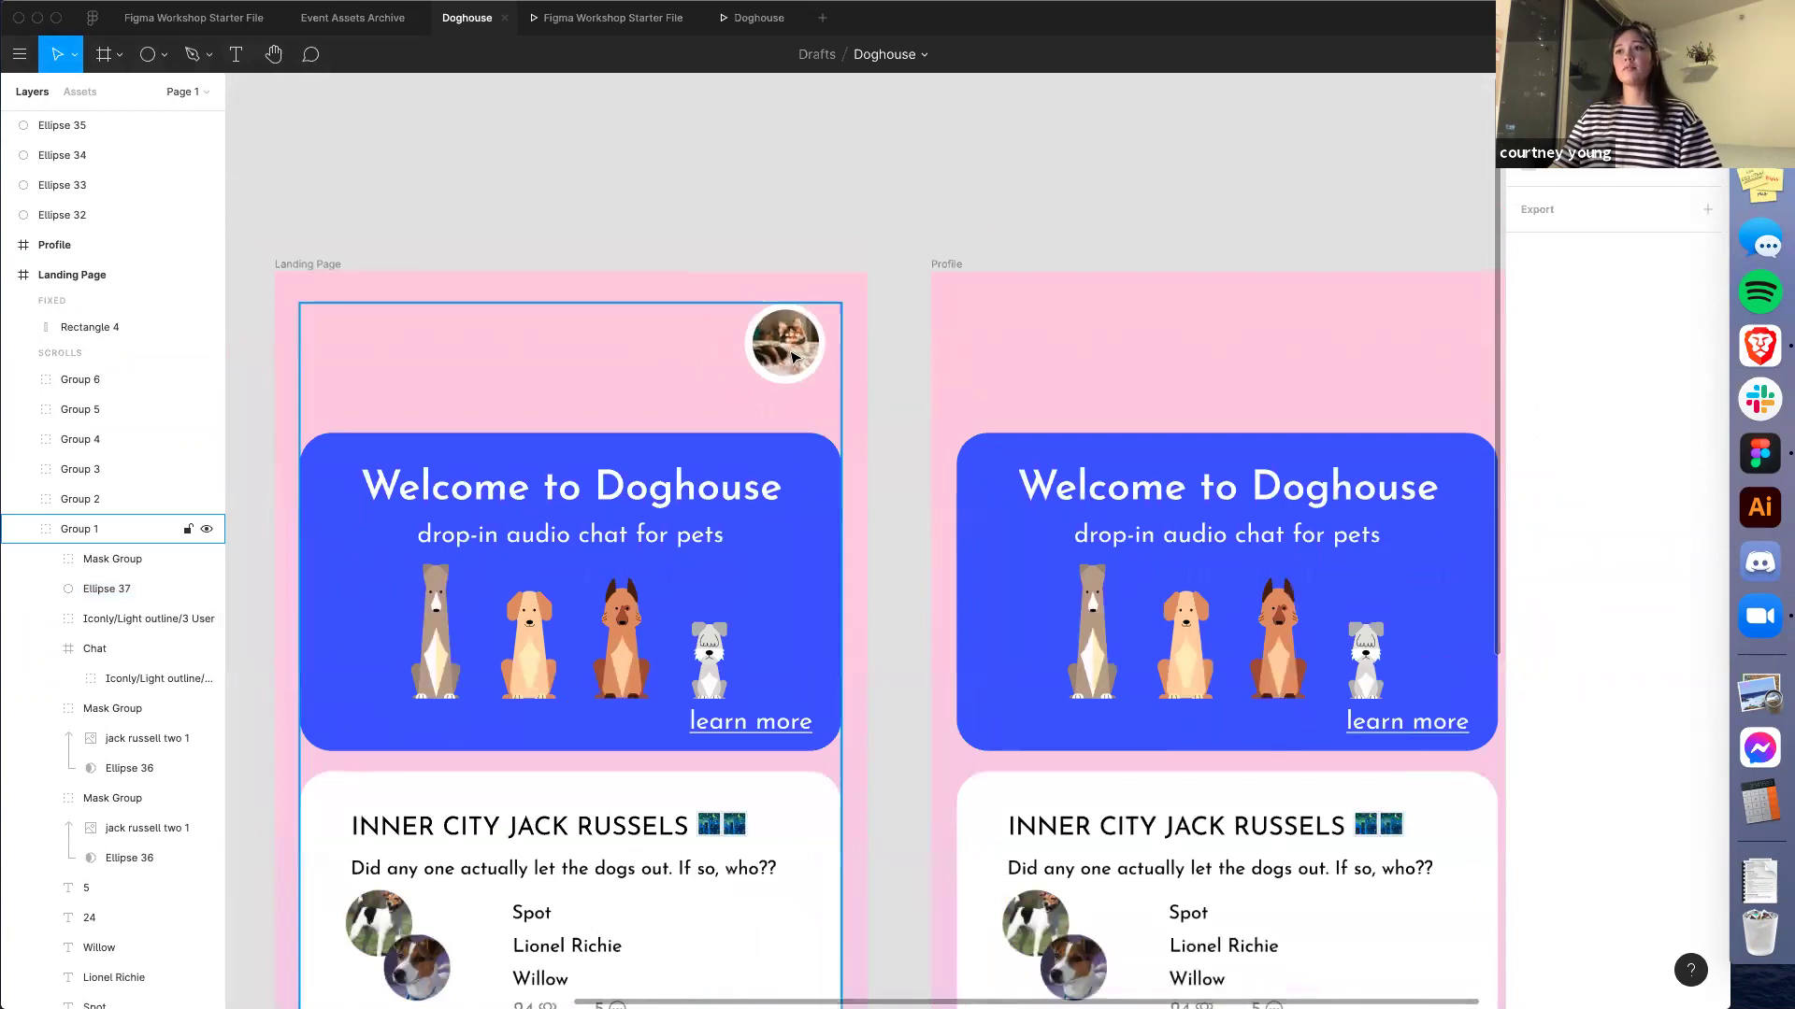
pyautogui.doubleClick(791, 356)
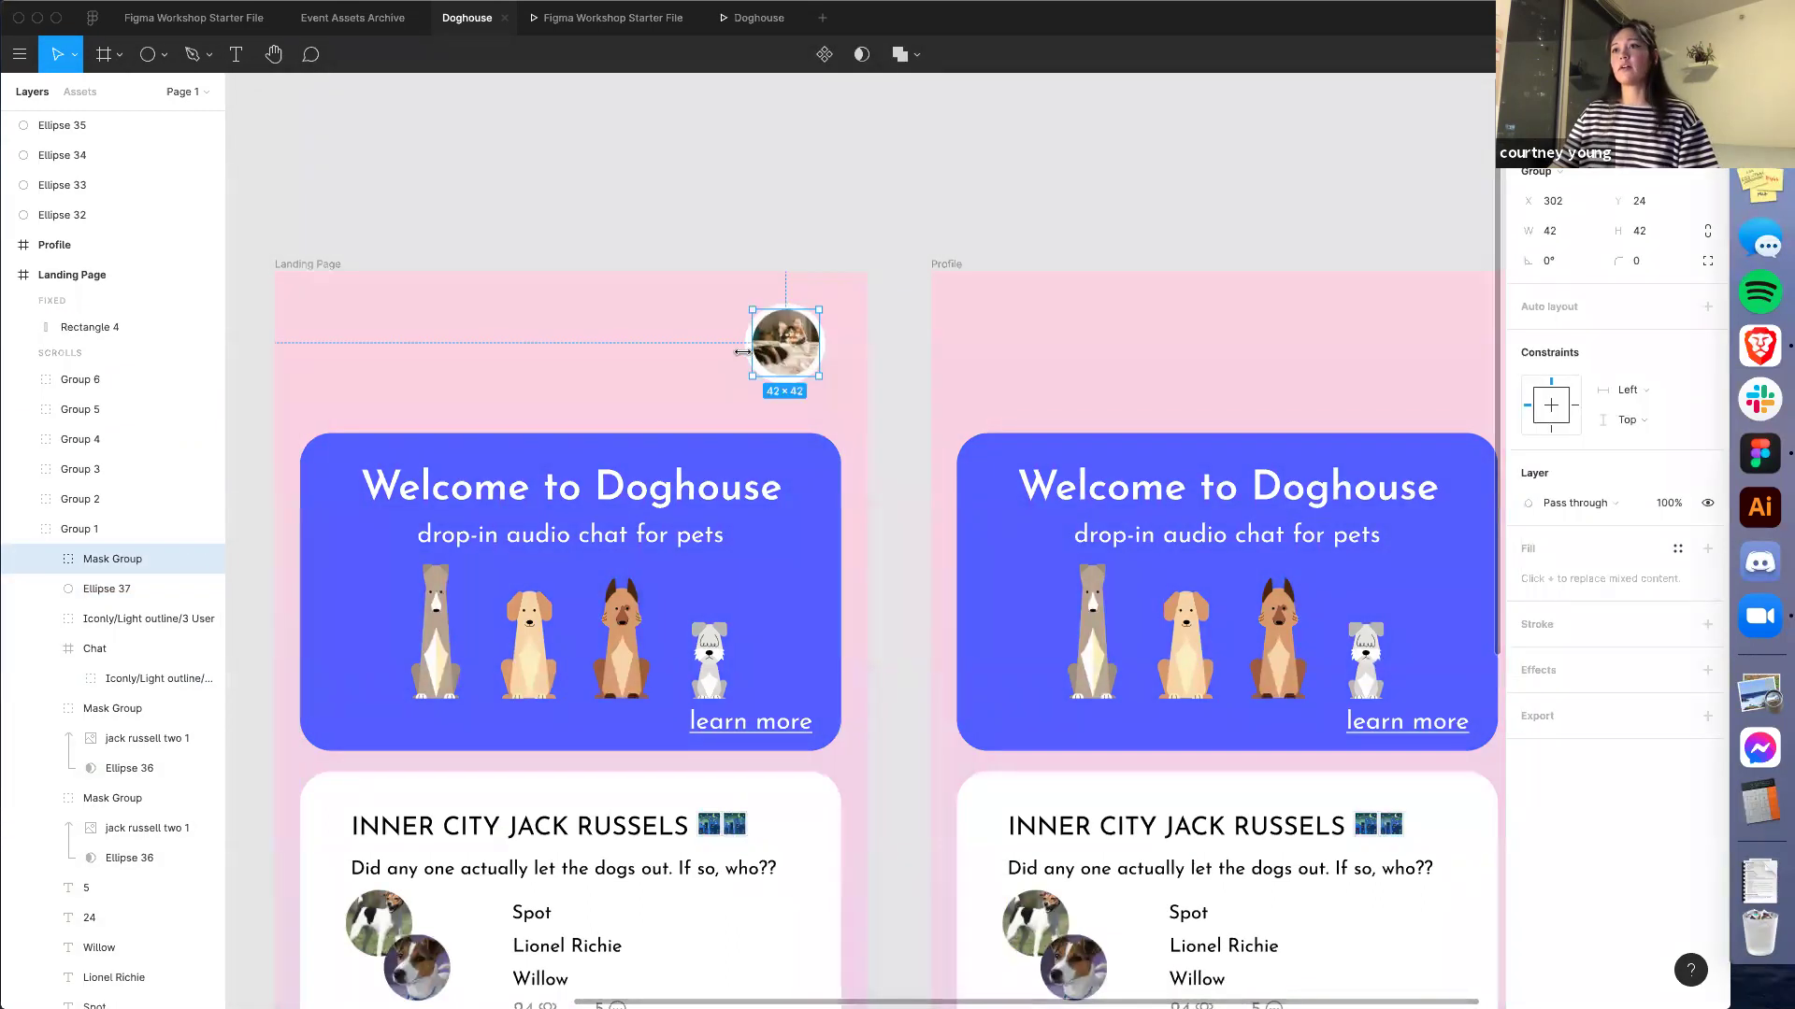
pyautogui.keyDown('shift'); pyautogui.click(785, 344); pyautogui.keyUp('shift')
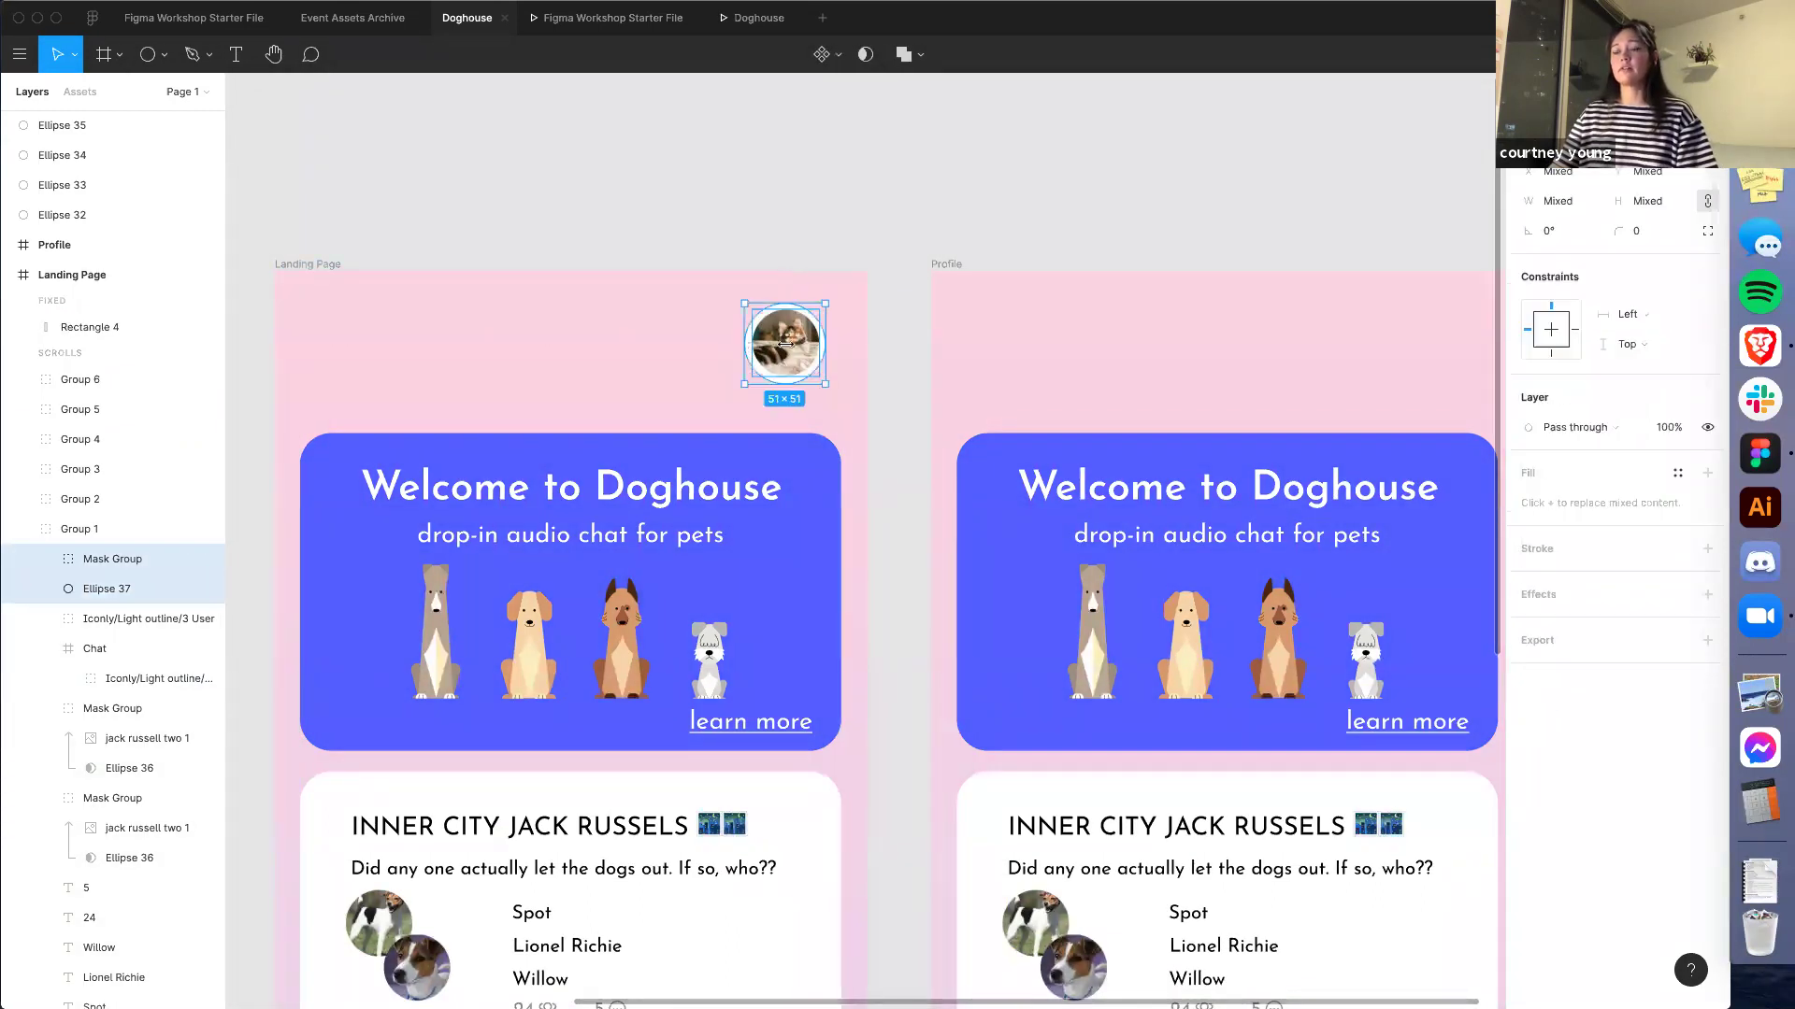
pyautogui.press('super+g')
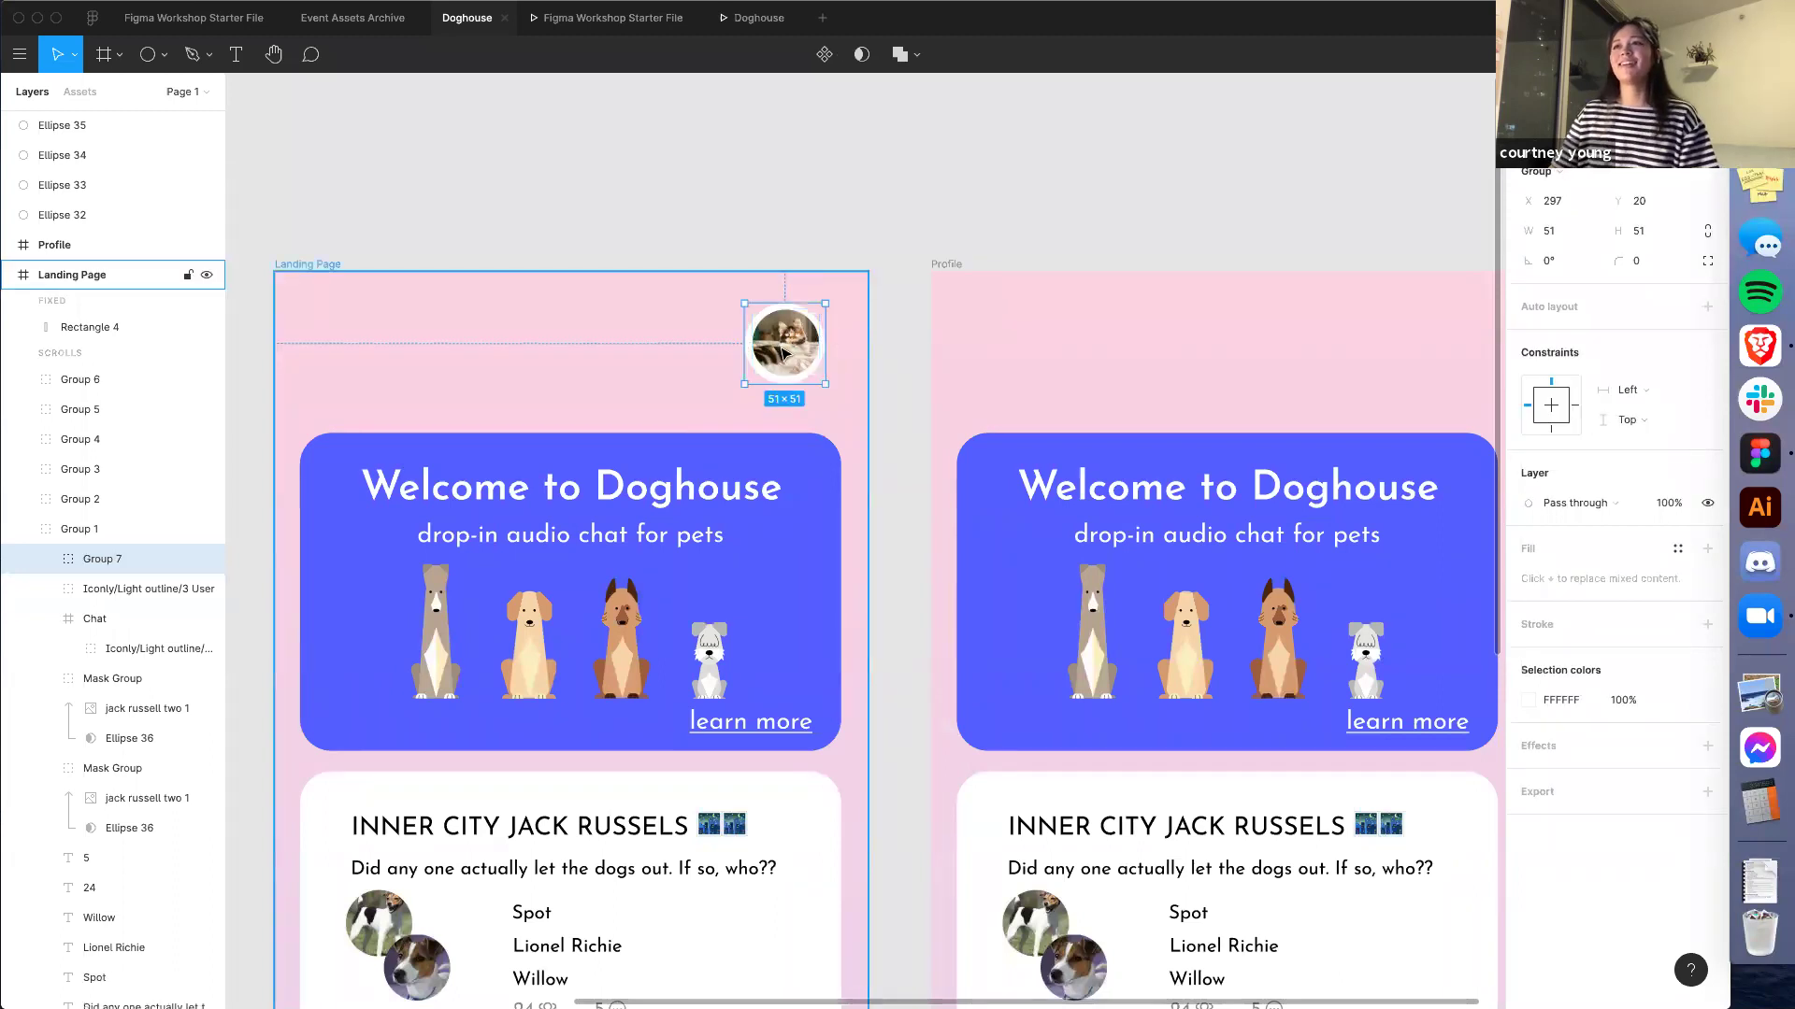
pyautogui.moveTo(786, 354); pyautogui.dragTo(801, 351)
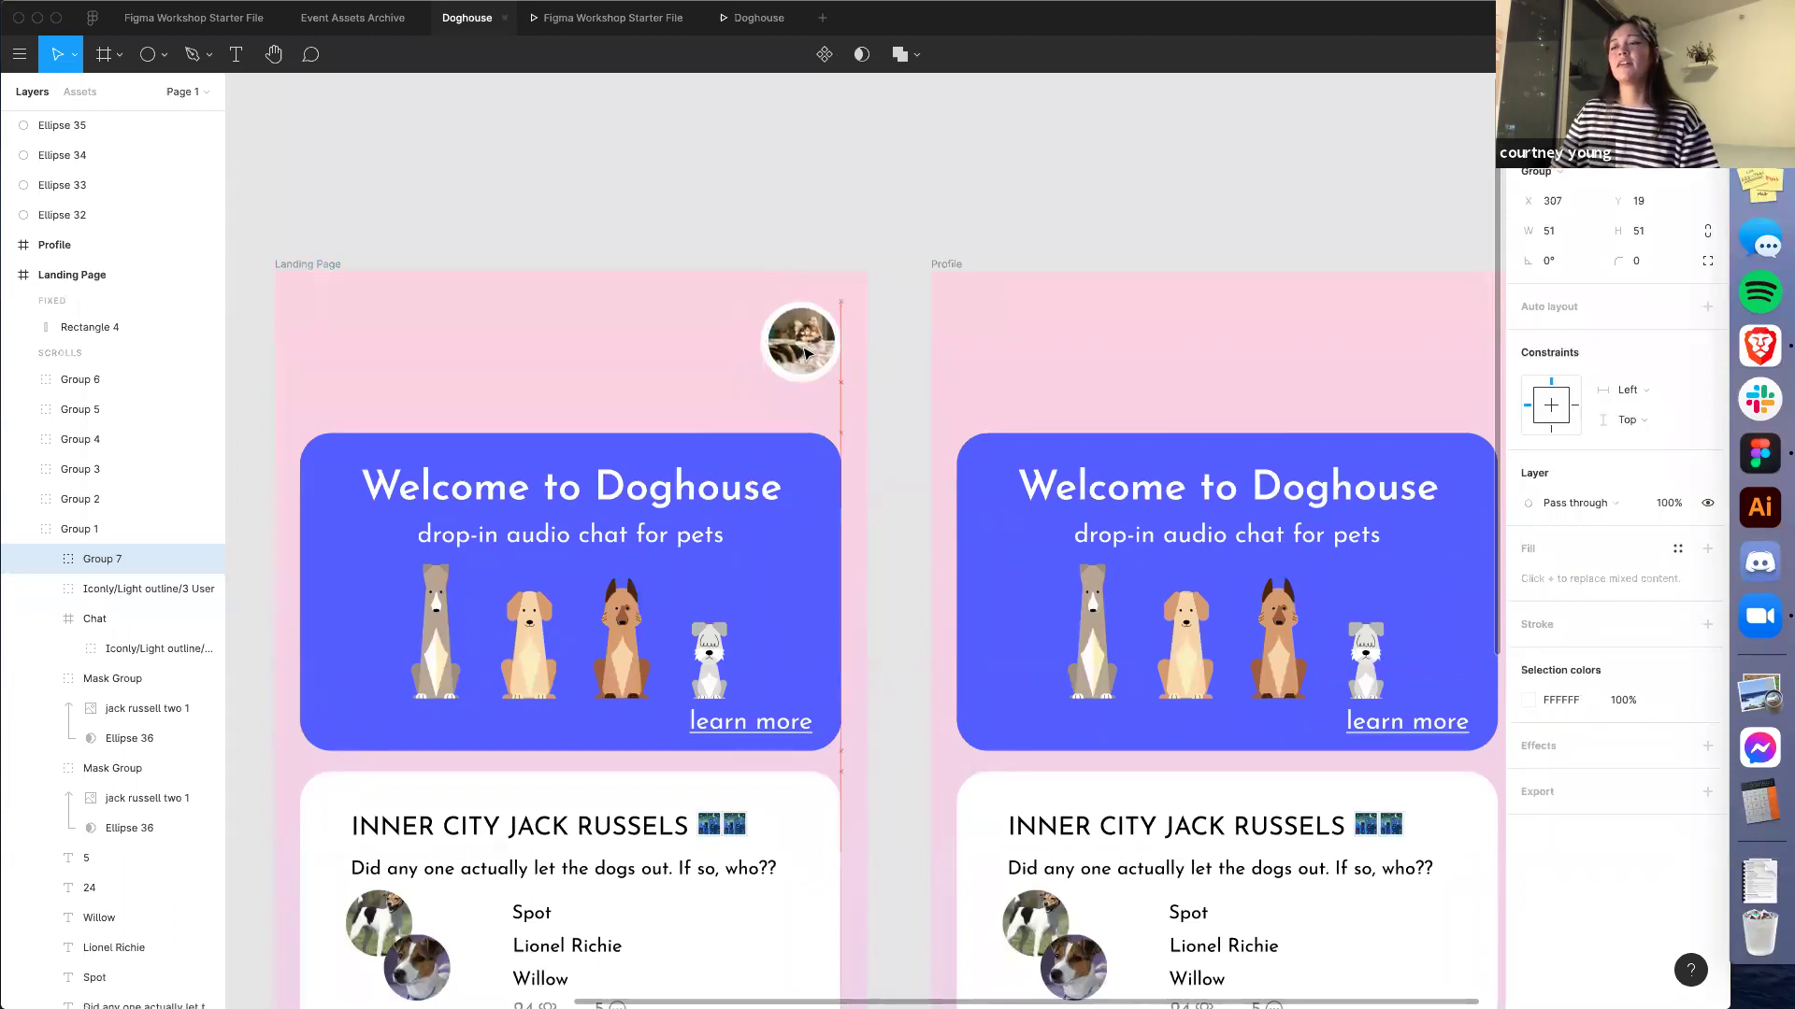
pyautogui.click(899, 350)
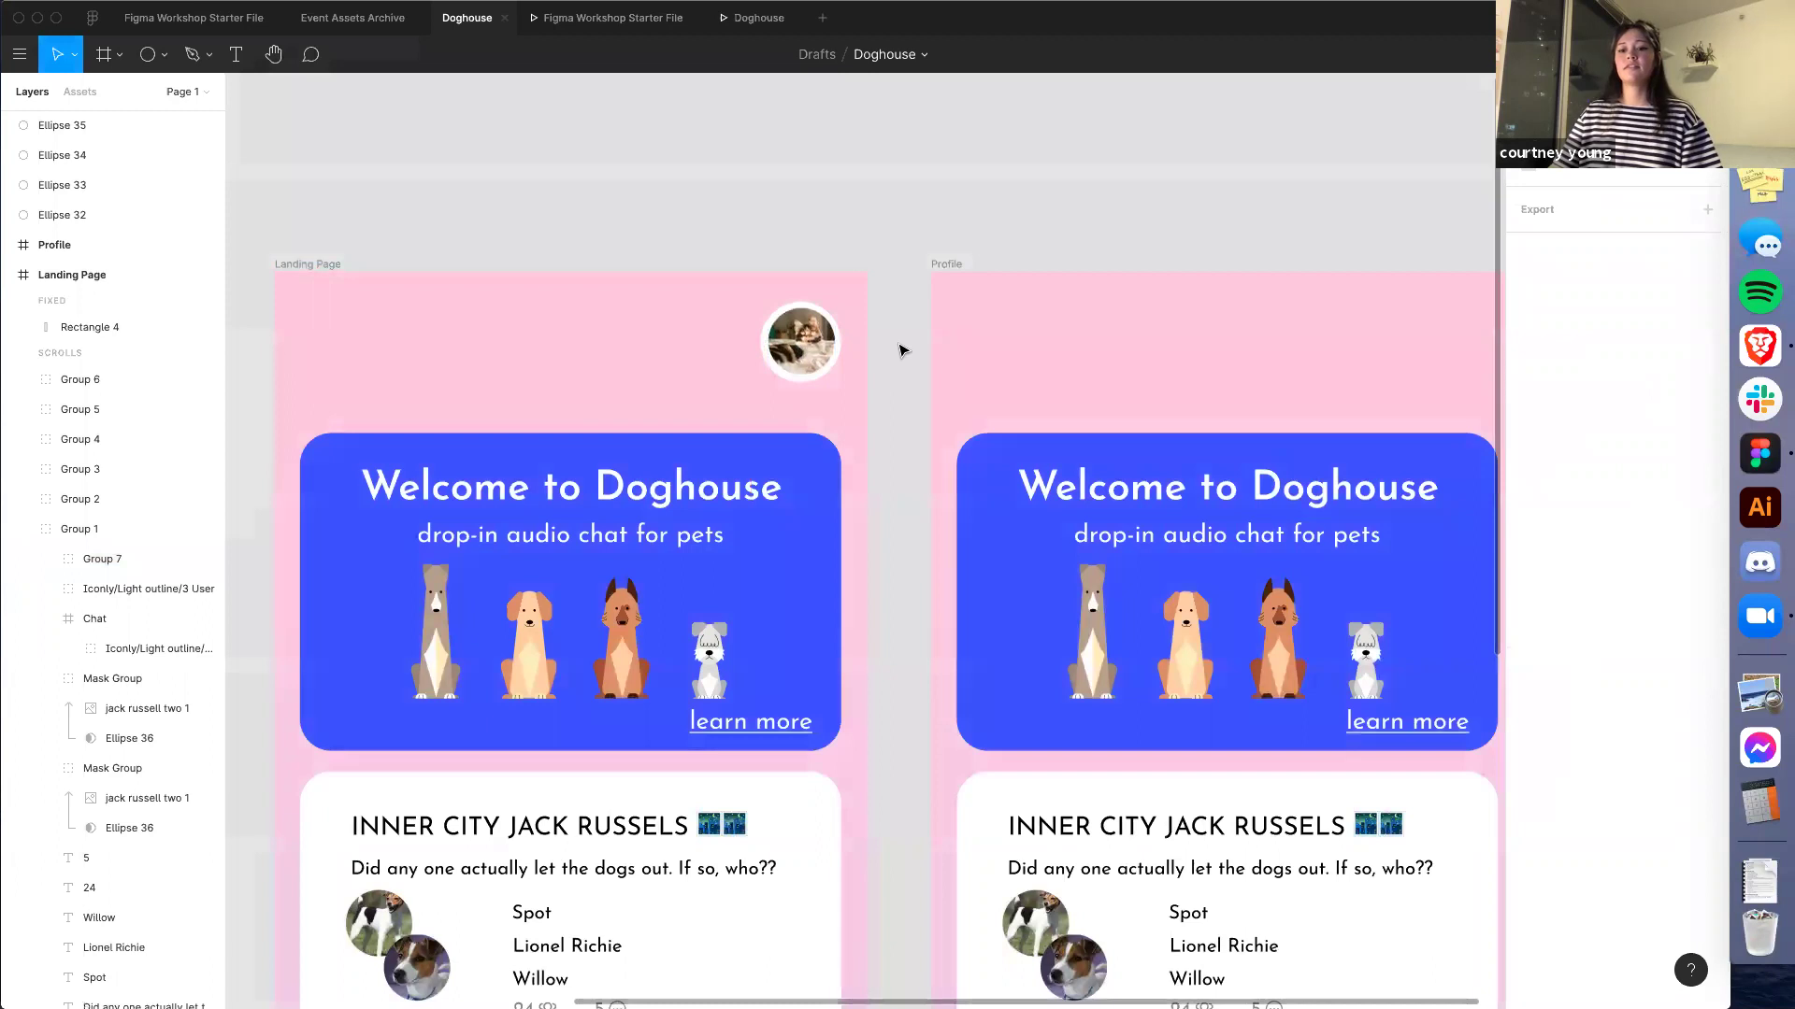
# Duplicate the Landing Page frame and place the copy to the right of the Profile frame, leaving a gap
pyautogui.scroll(-3, 905, 350)
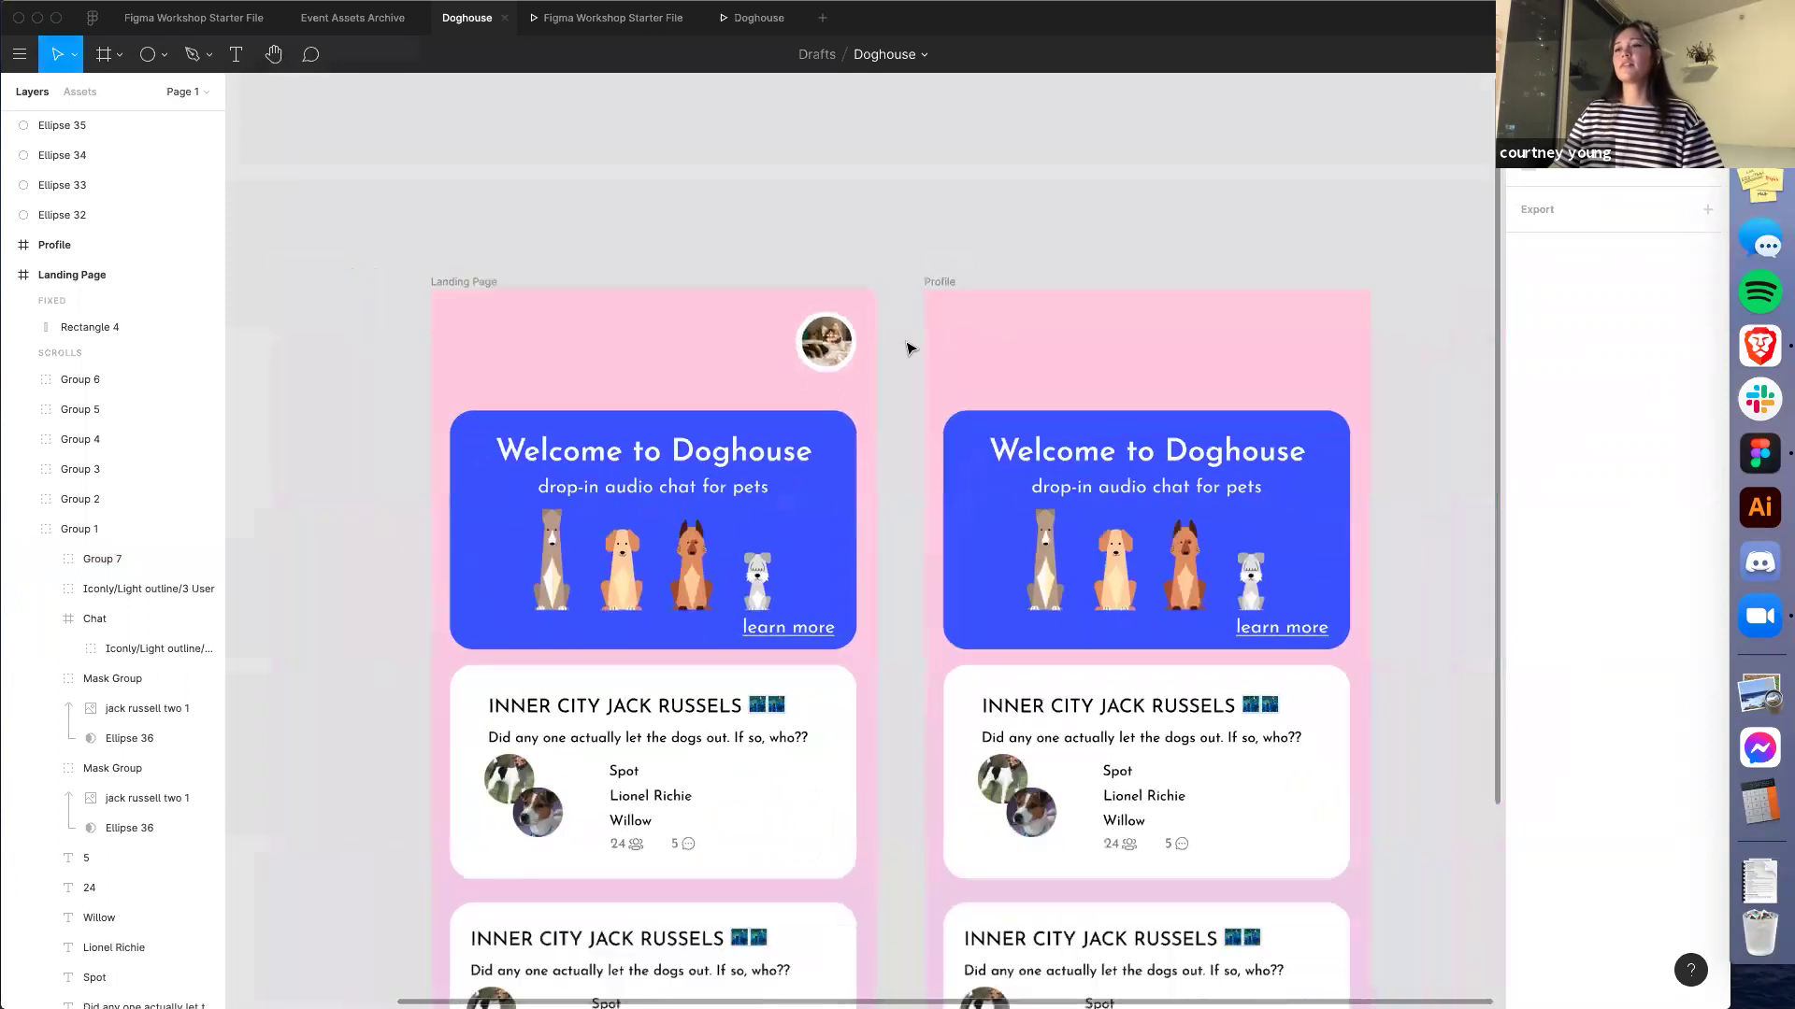
pyautogui.scroll(-4, 907, 349)
pyautogui.scroll(-1, 845, 268)
pyautogui.click(514, 177)
pyautogui.press('super+d')
pyautogui.moveTo(1119, 177); pyautogui.dragTo(916, 249)
# Set the copied Landing Page frame's overflow behavior to No scrolling and select its fixed gradient rectangle
pyautogui.click(1584, 91)
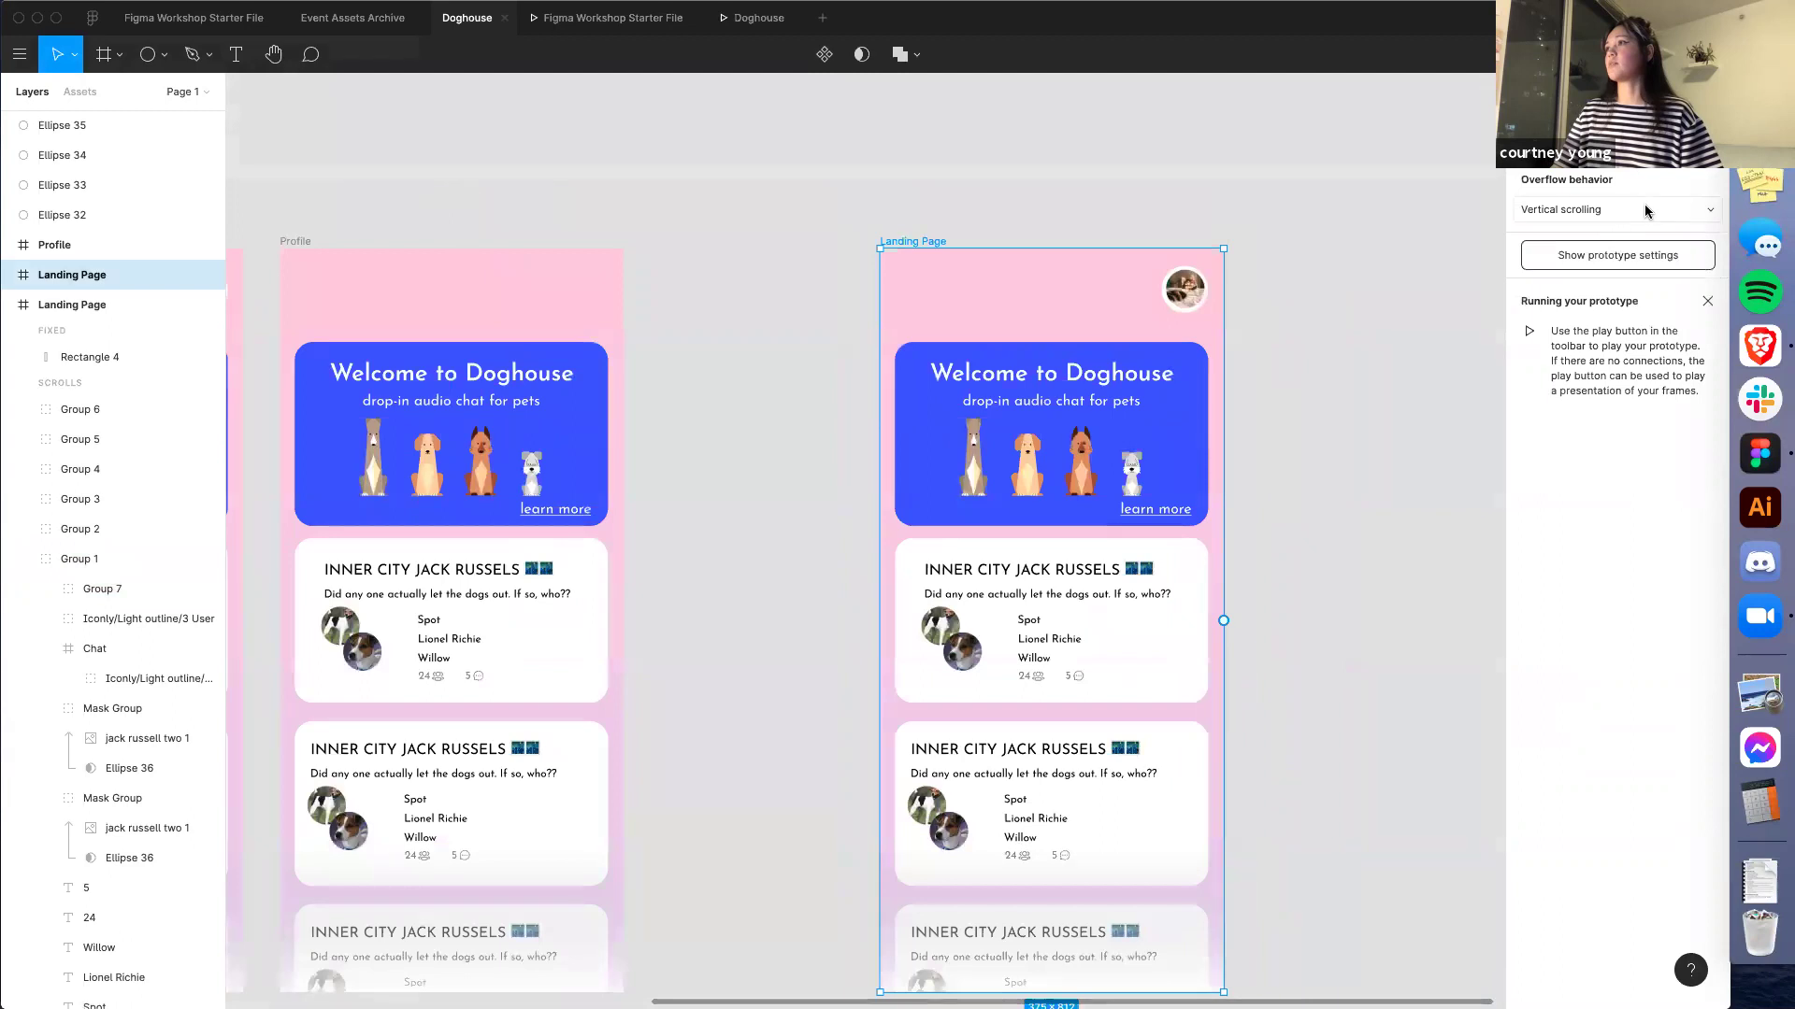
pyautogui.click(1645, 209)
pyautogui.click(1579, 157)
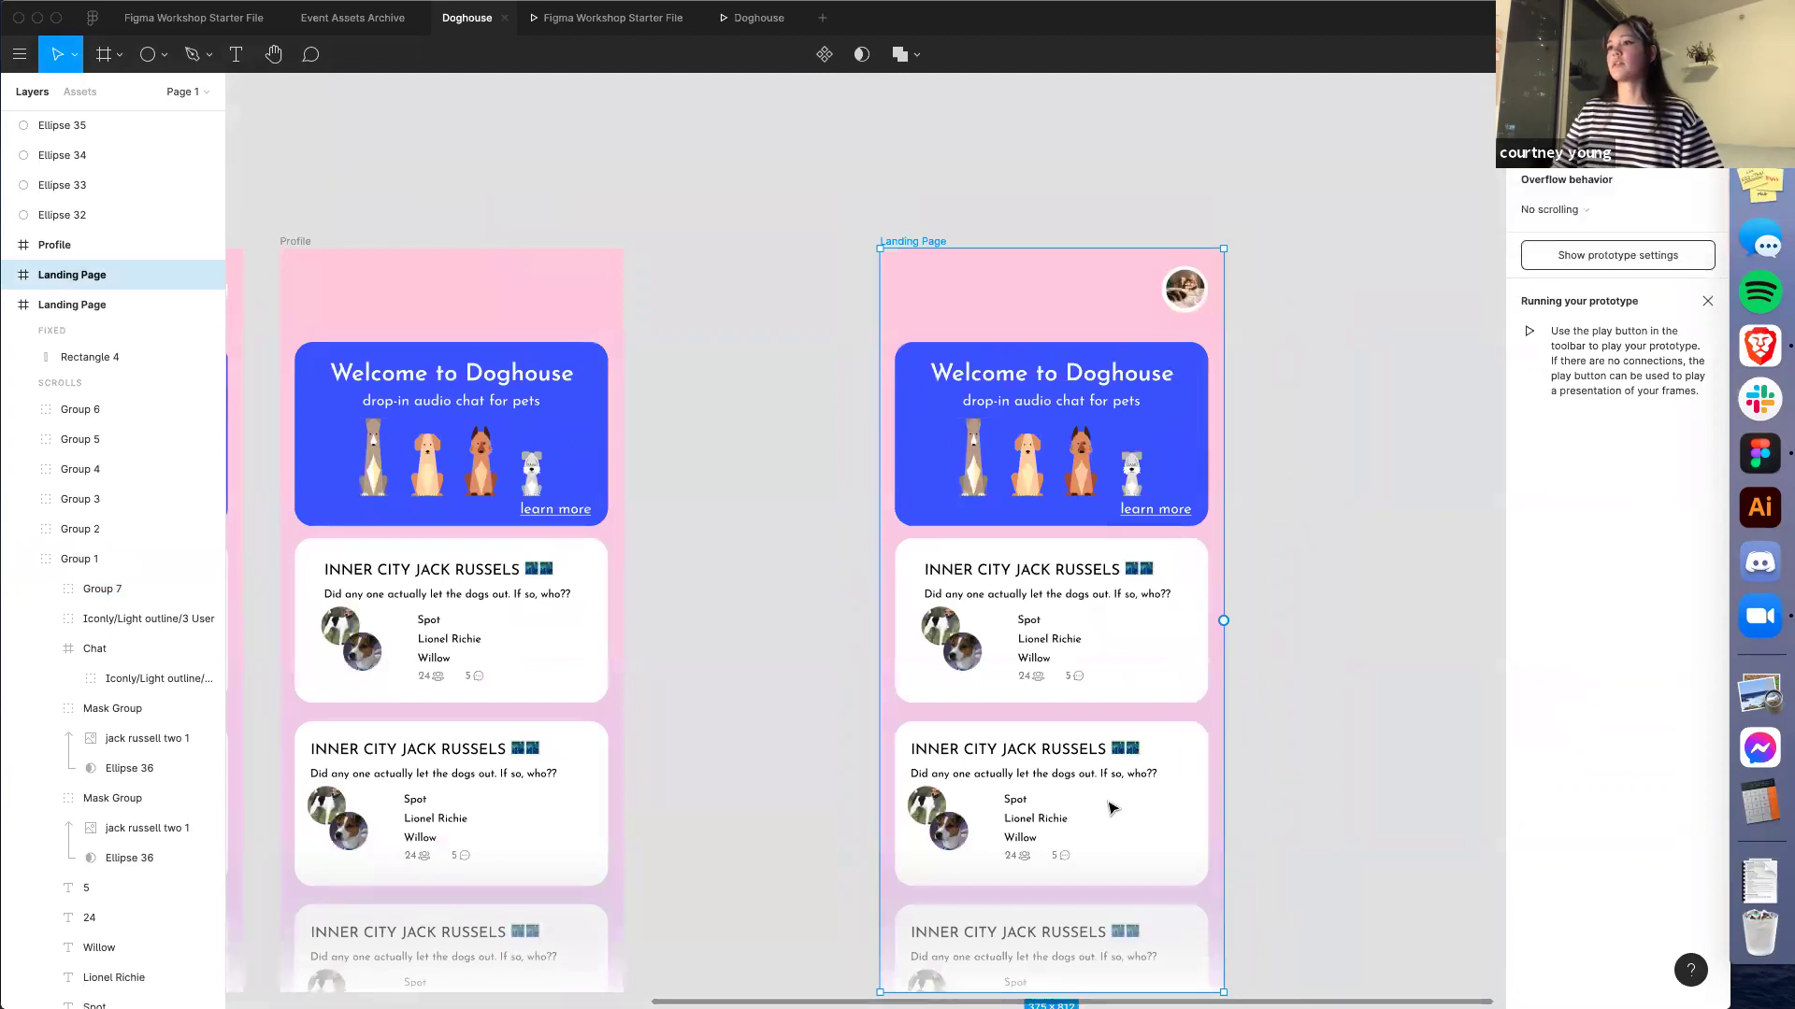
pyautogui.scroll(-3, 1112, 809)
pyautogui.click(1019, 804)
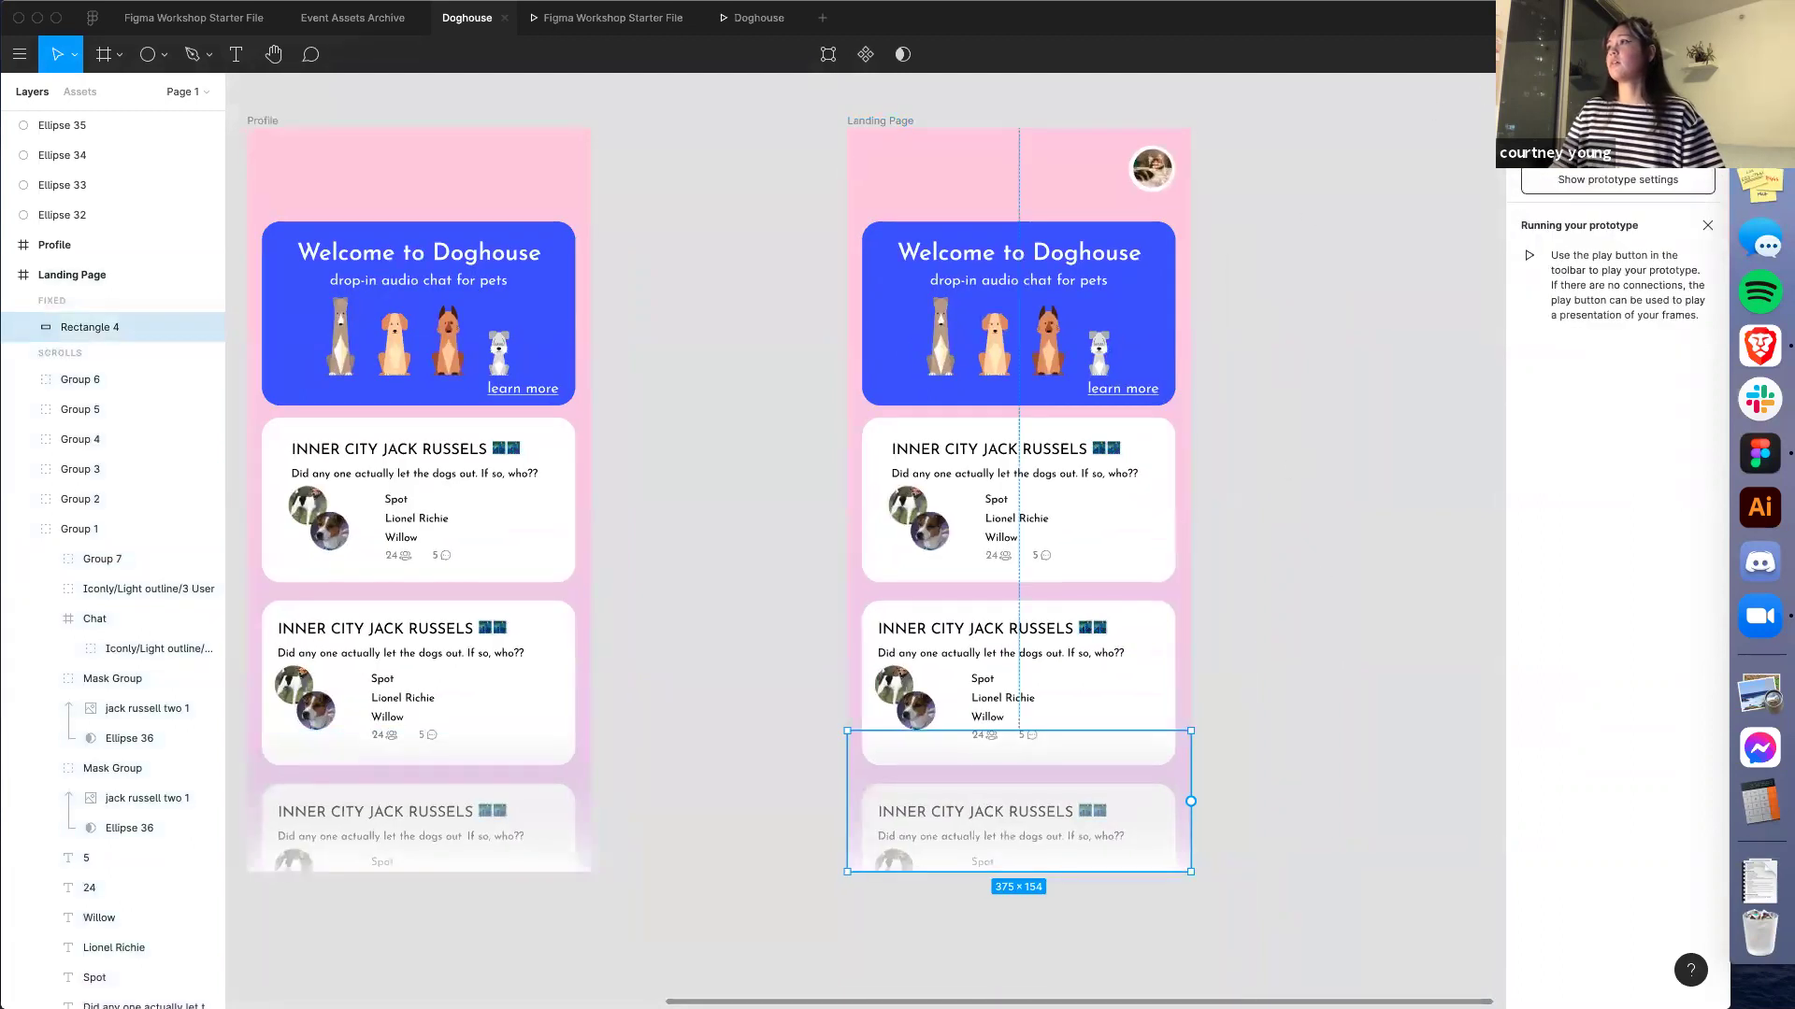
pyautogui.hscroll(3, 1374, 605)
pyautogui.scroll(2, 1375, 605)
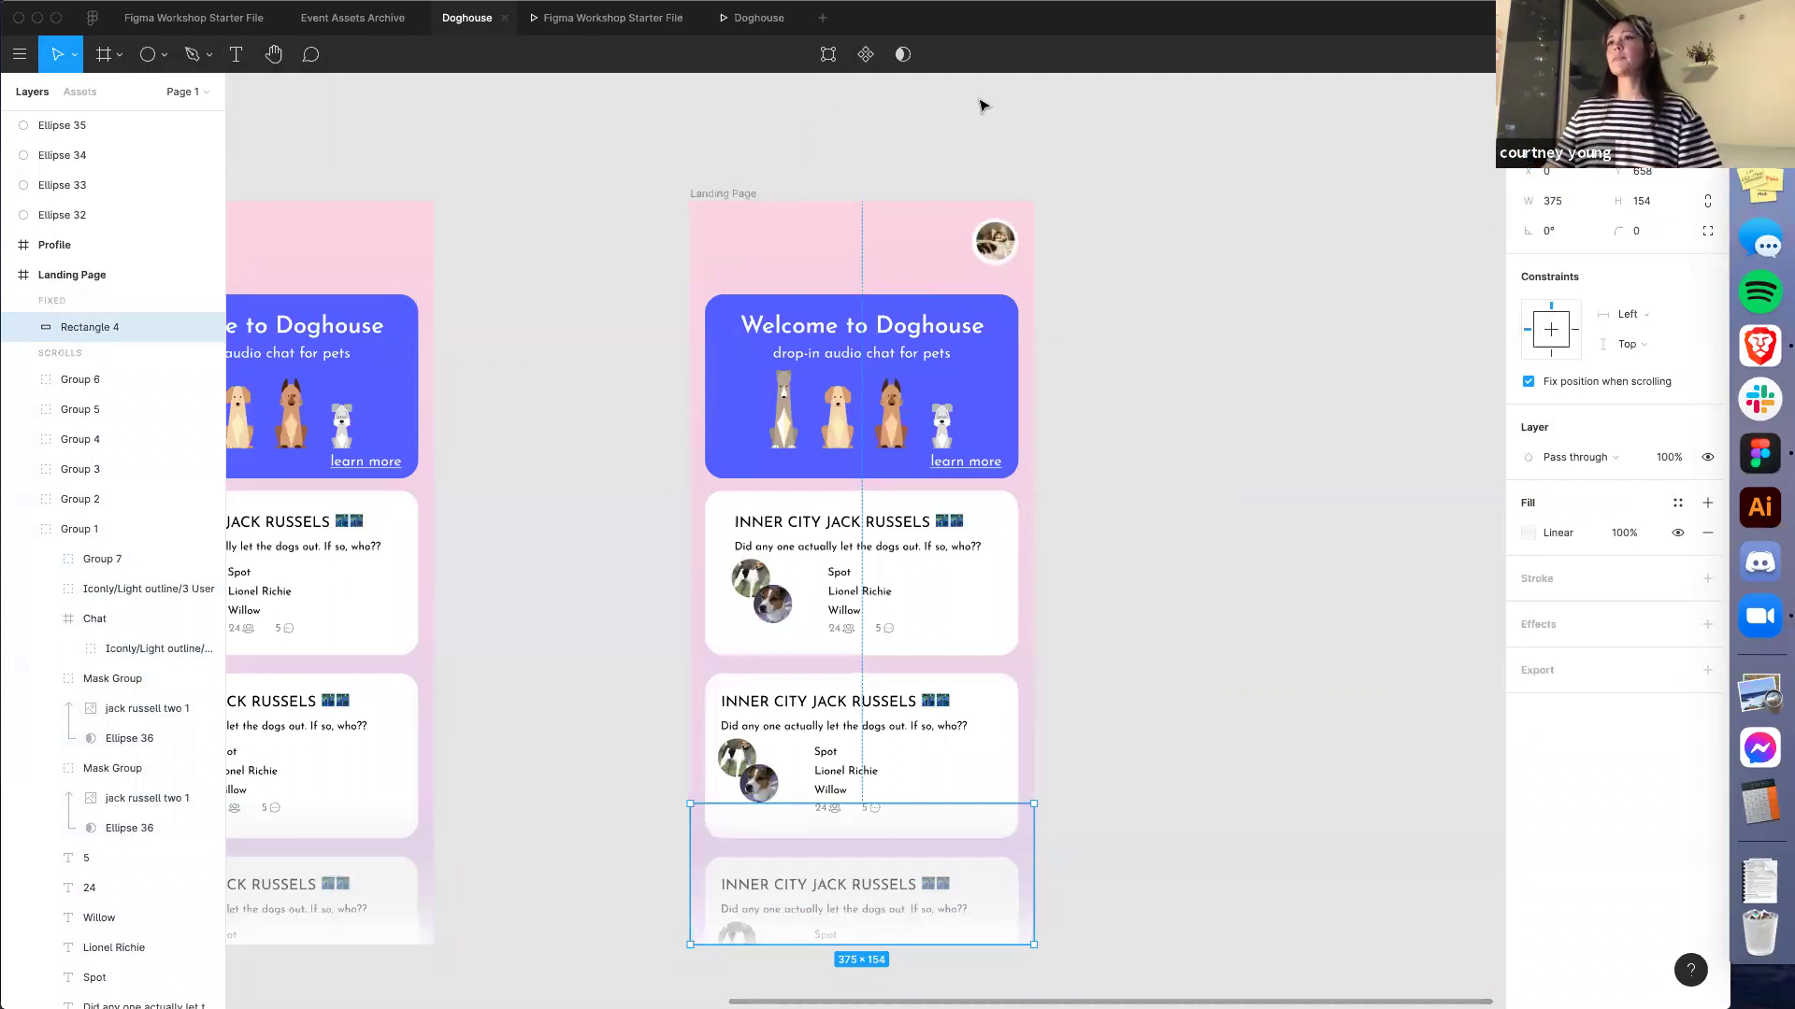
# Preview the copied Landing Page frame as a prototype and return to the Doghouse design file
pyautogui.click(730, 195)
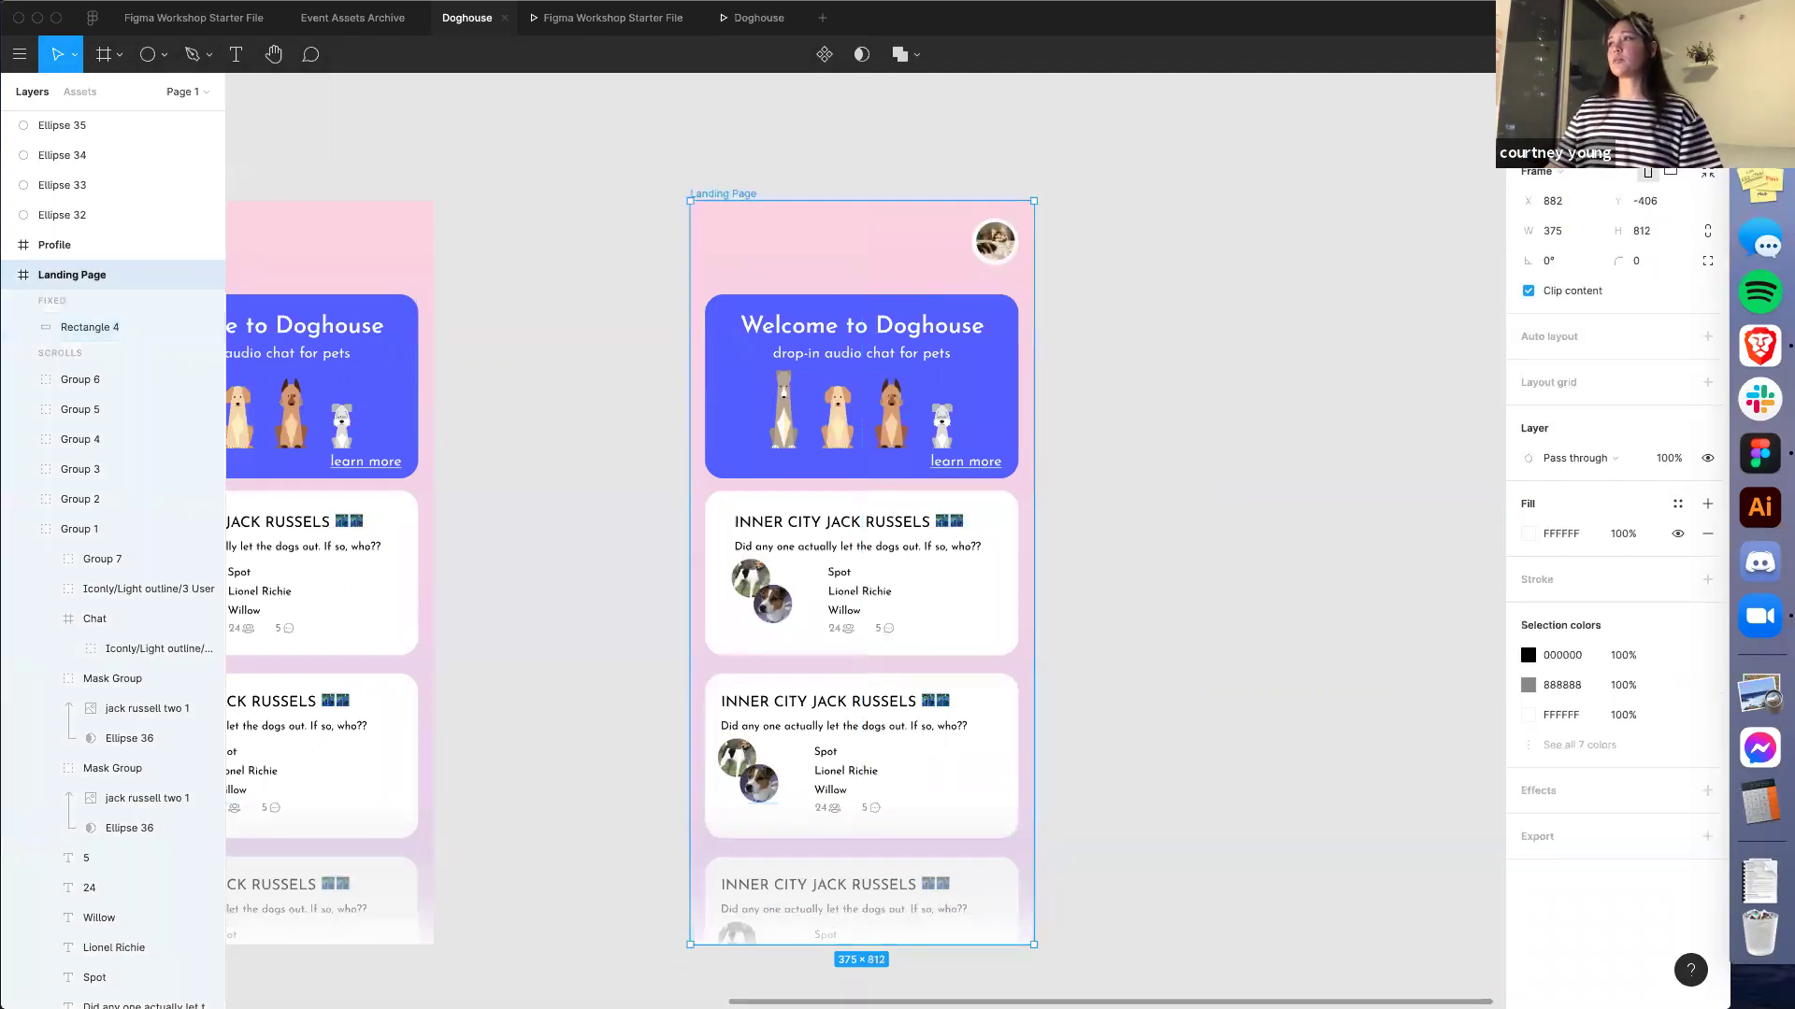
pyautogui.press('super+alt+Return')
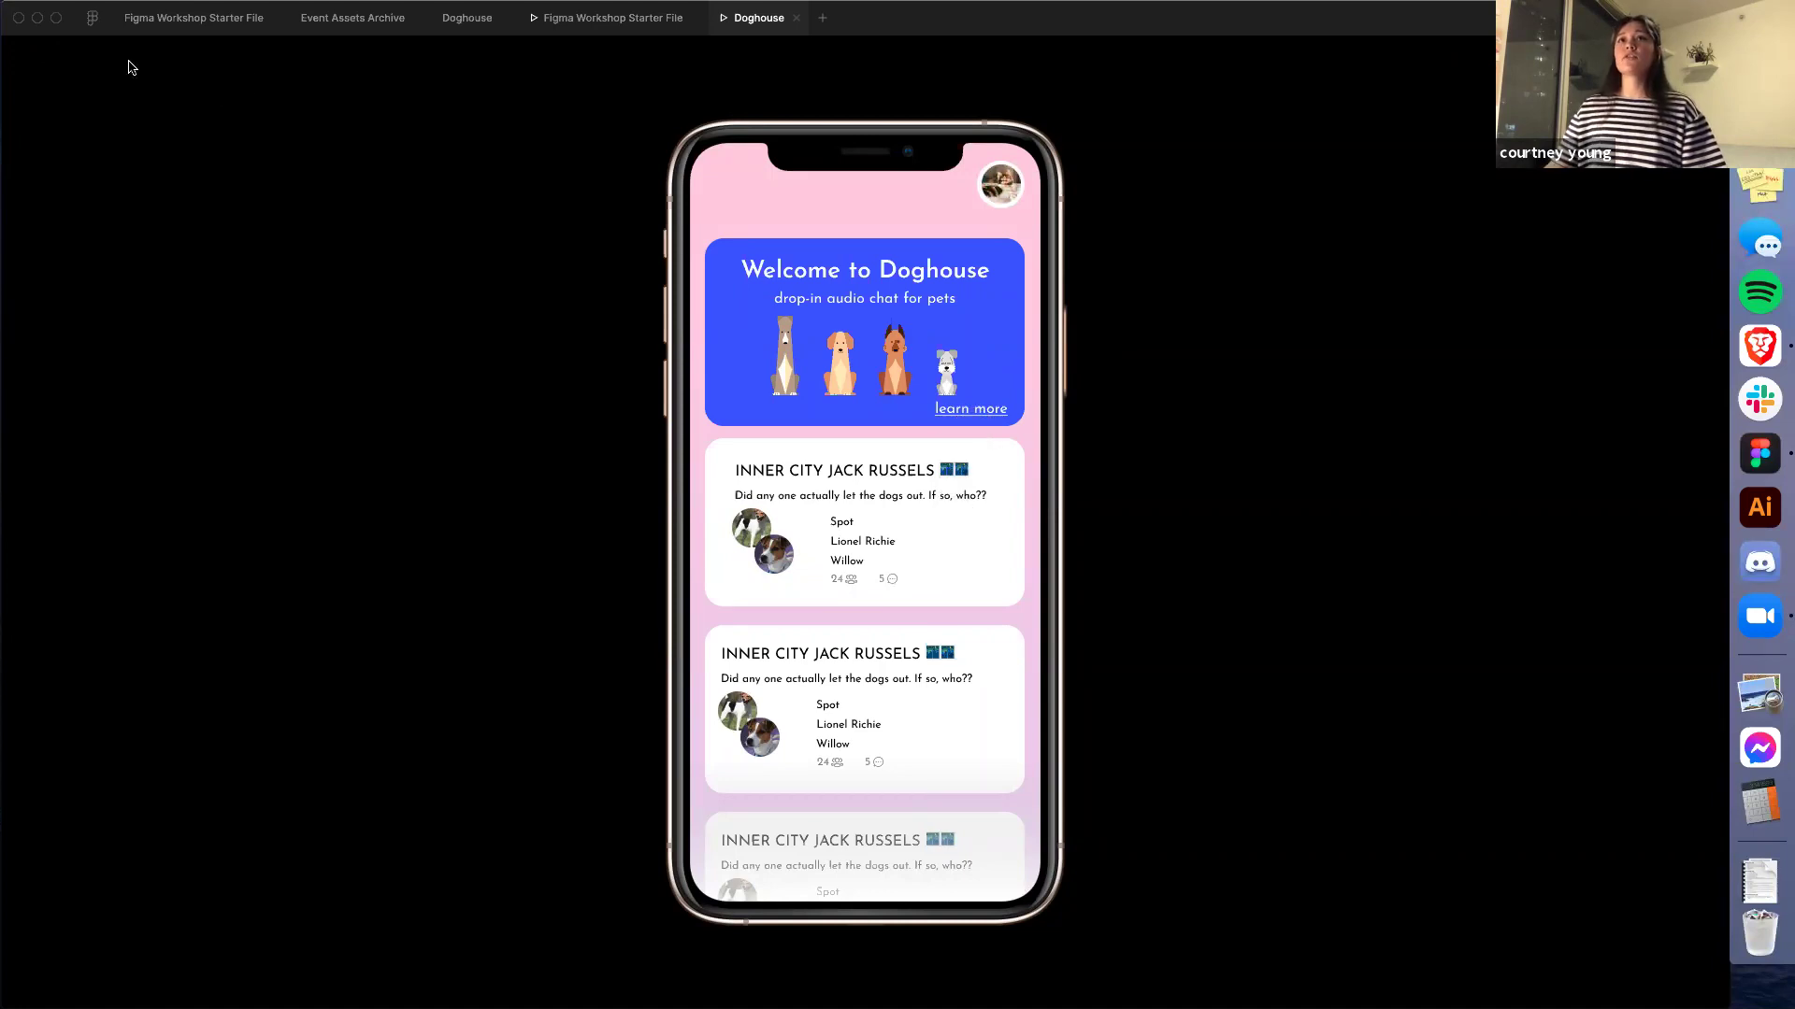
pyautogui.click(472, 23)
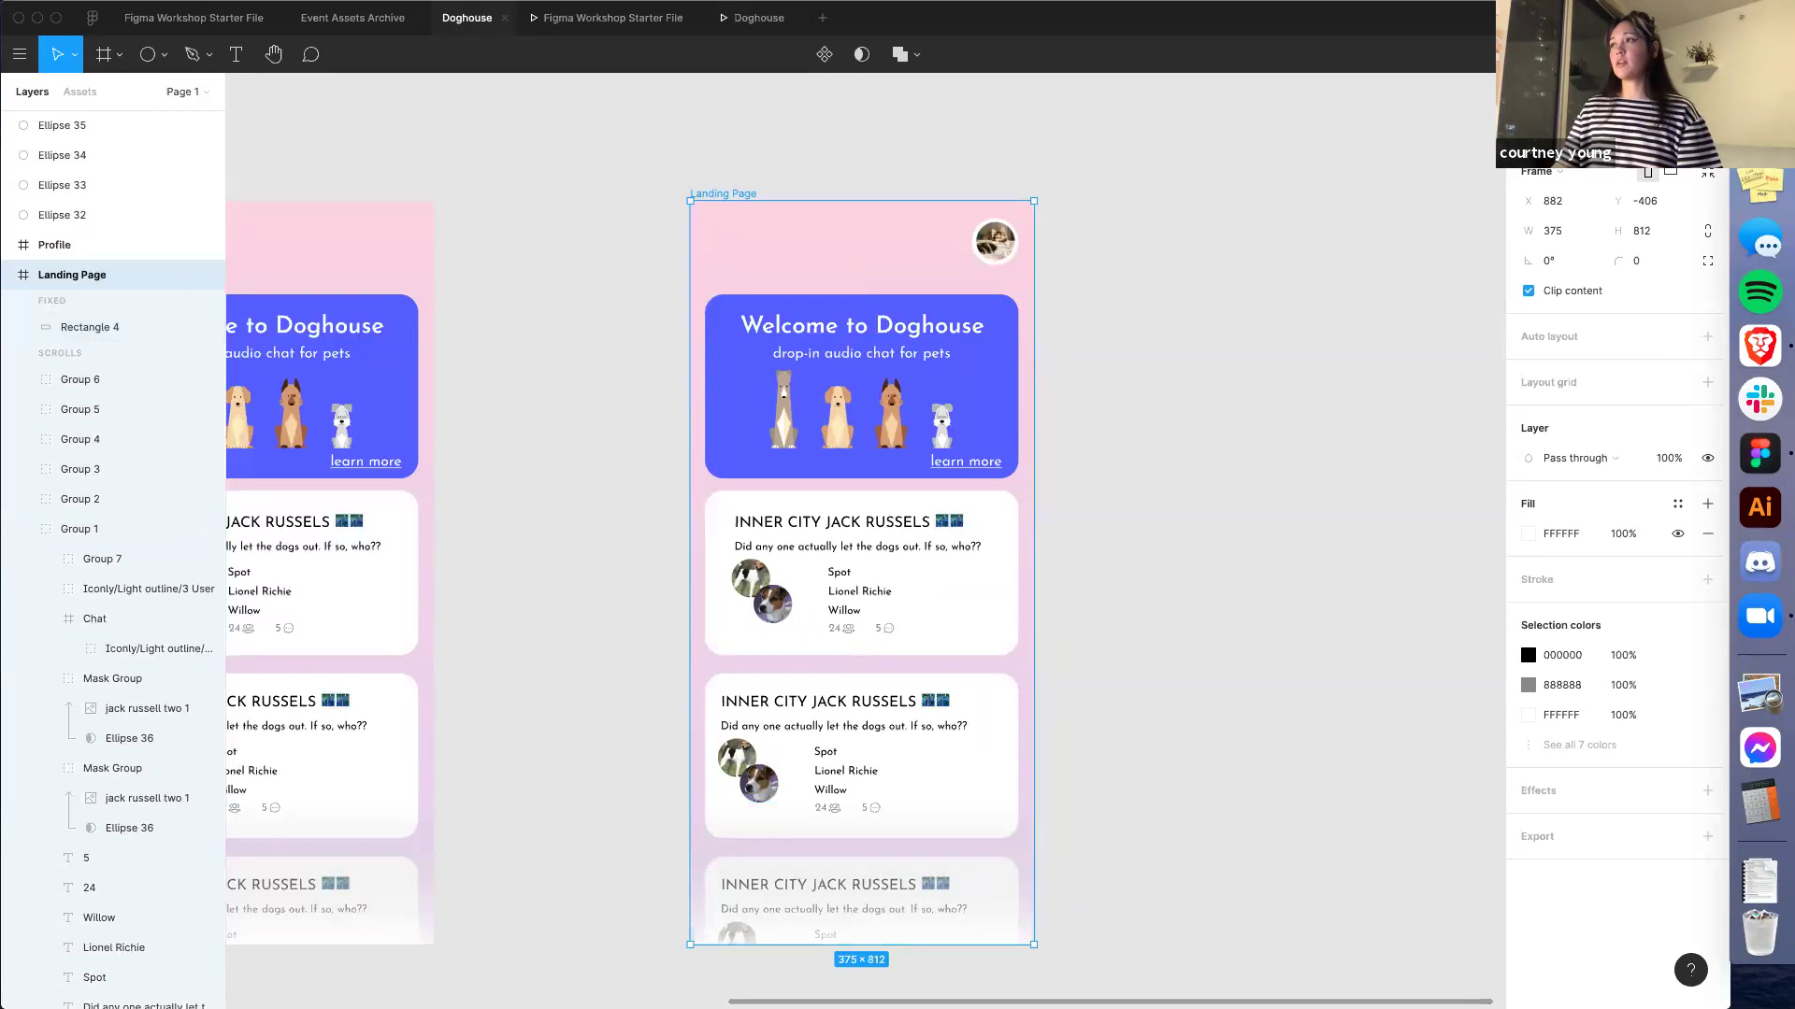
# Set the copied Landing Page frame's overflow behavior to Vertical scrolling
pyautogui.hotkey('alt', '9')
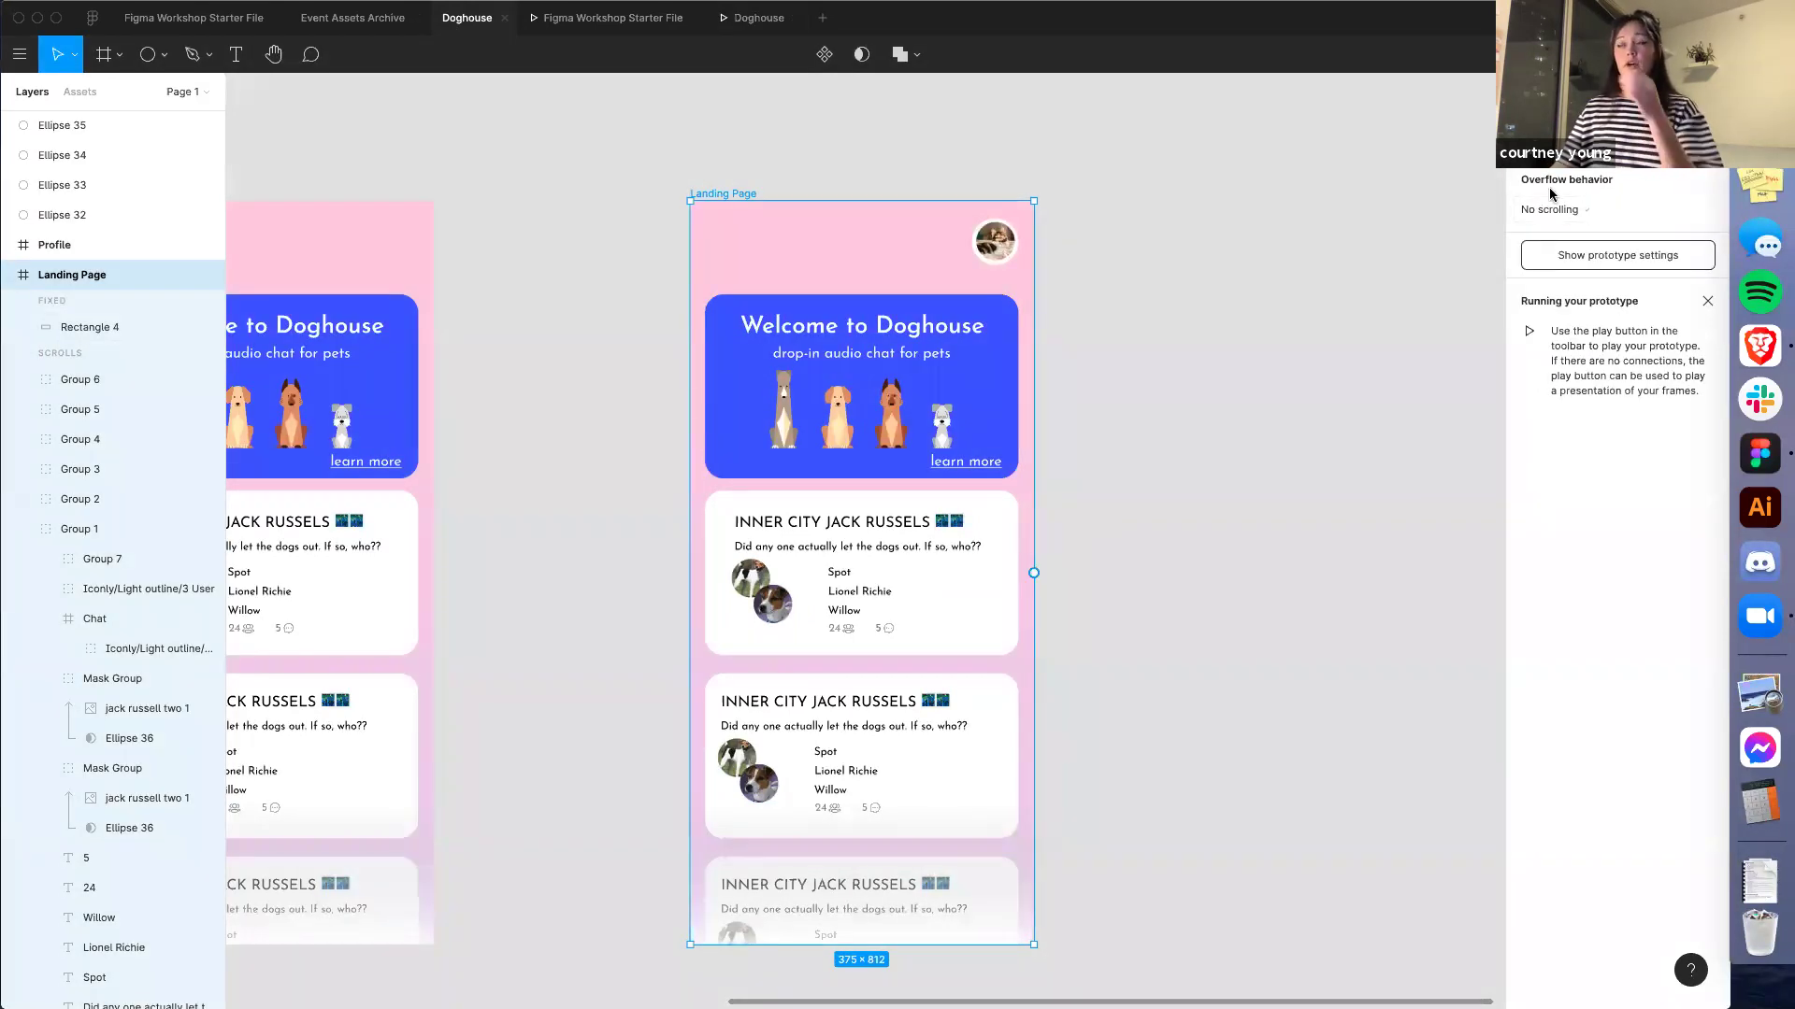
pyautogui.click(1584, 220)
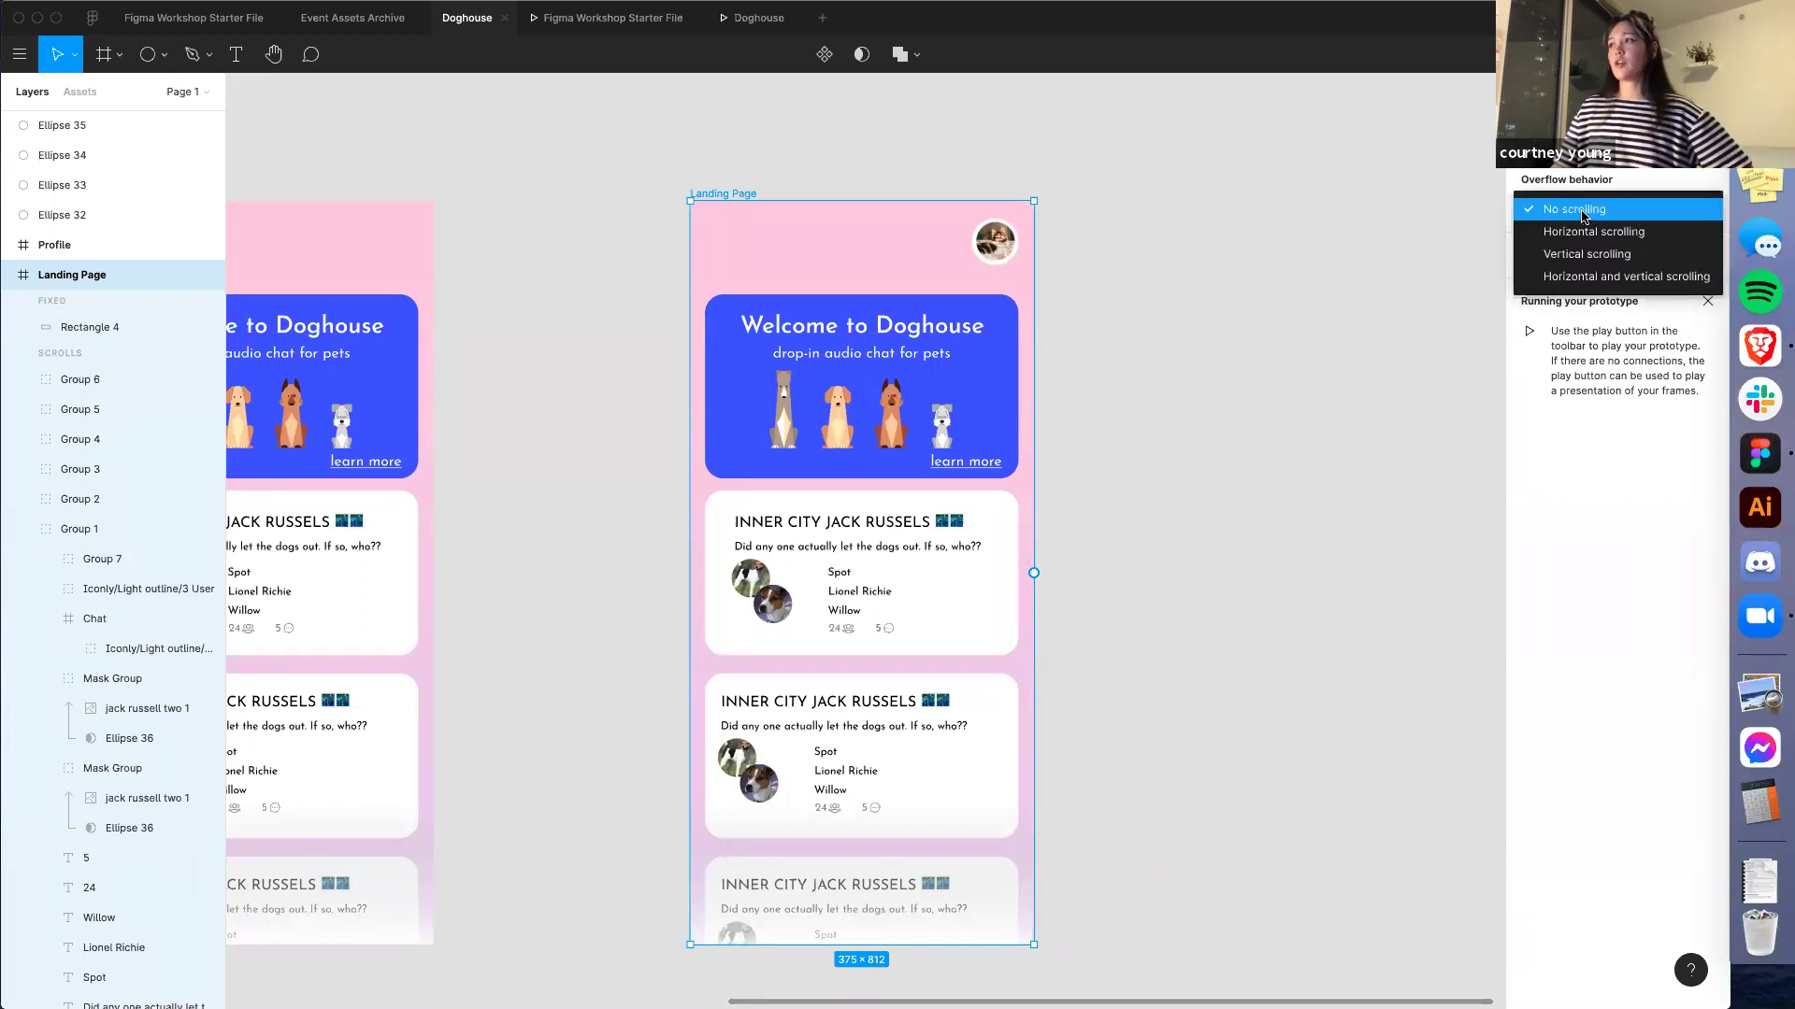
pyautogui.click(1553, 252)
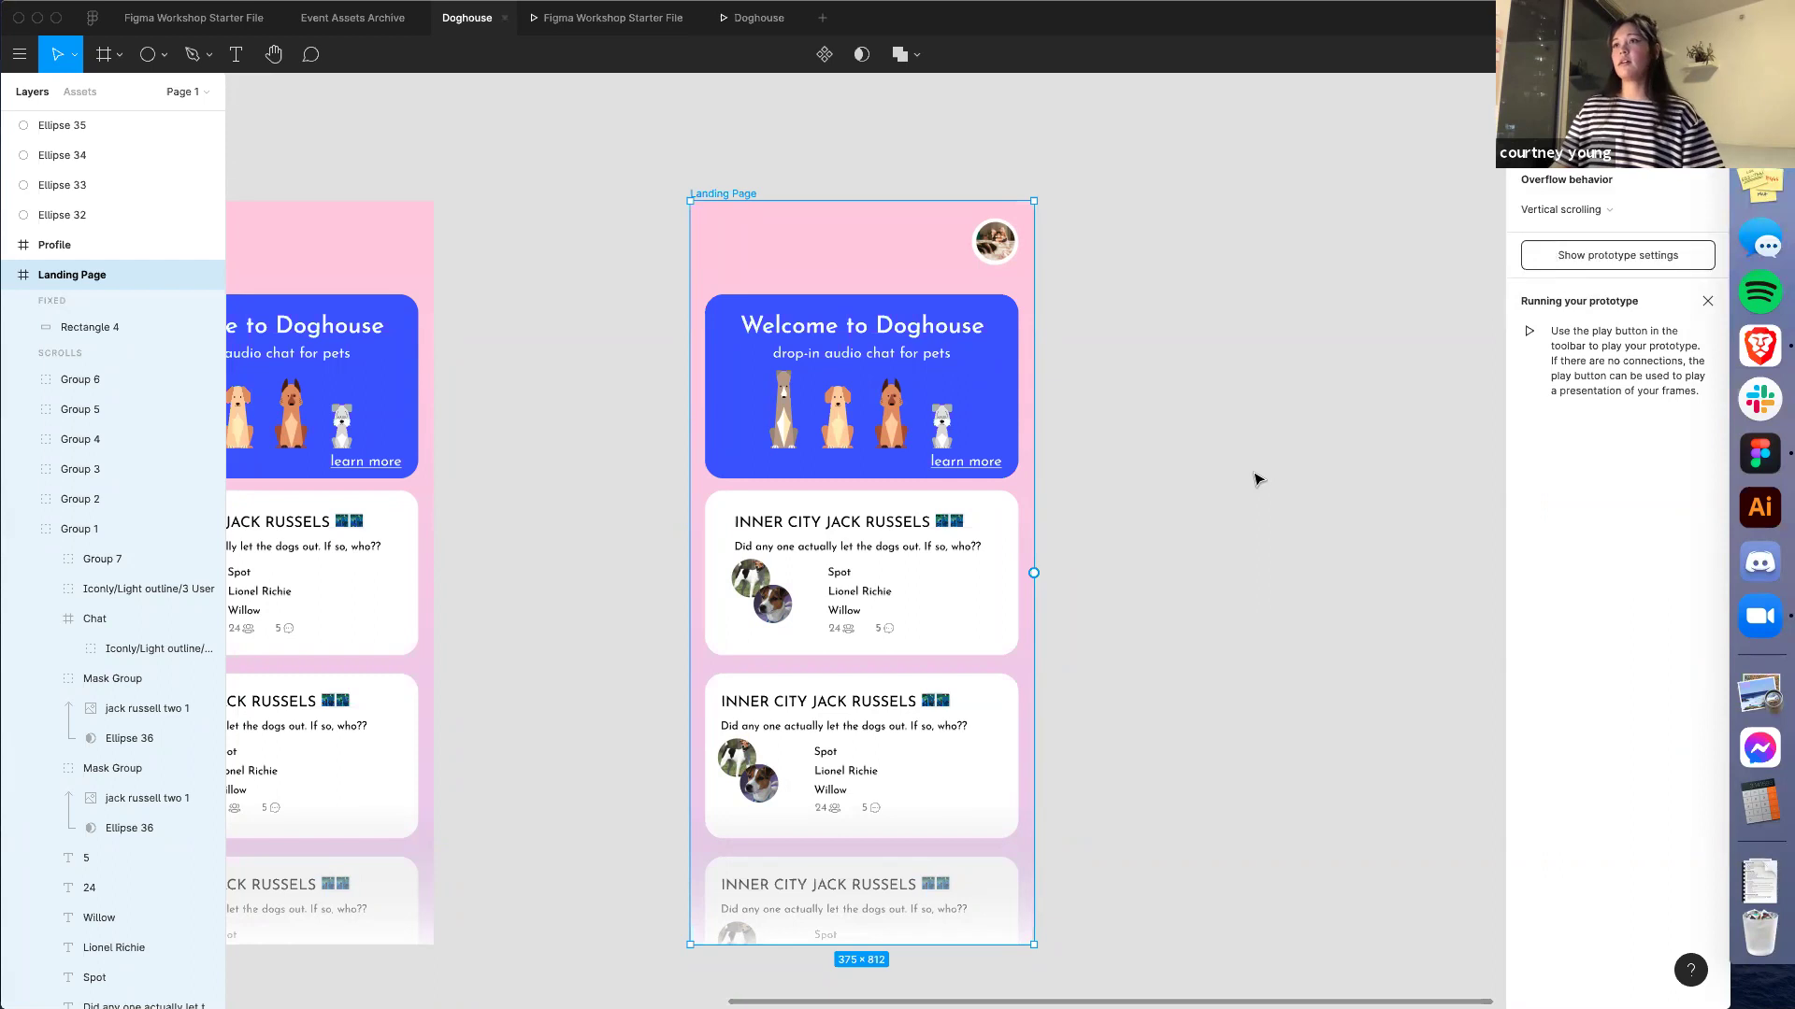
pyautogui.click(1280, 441)
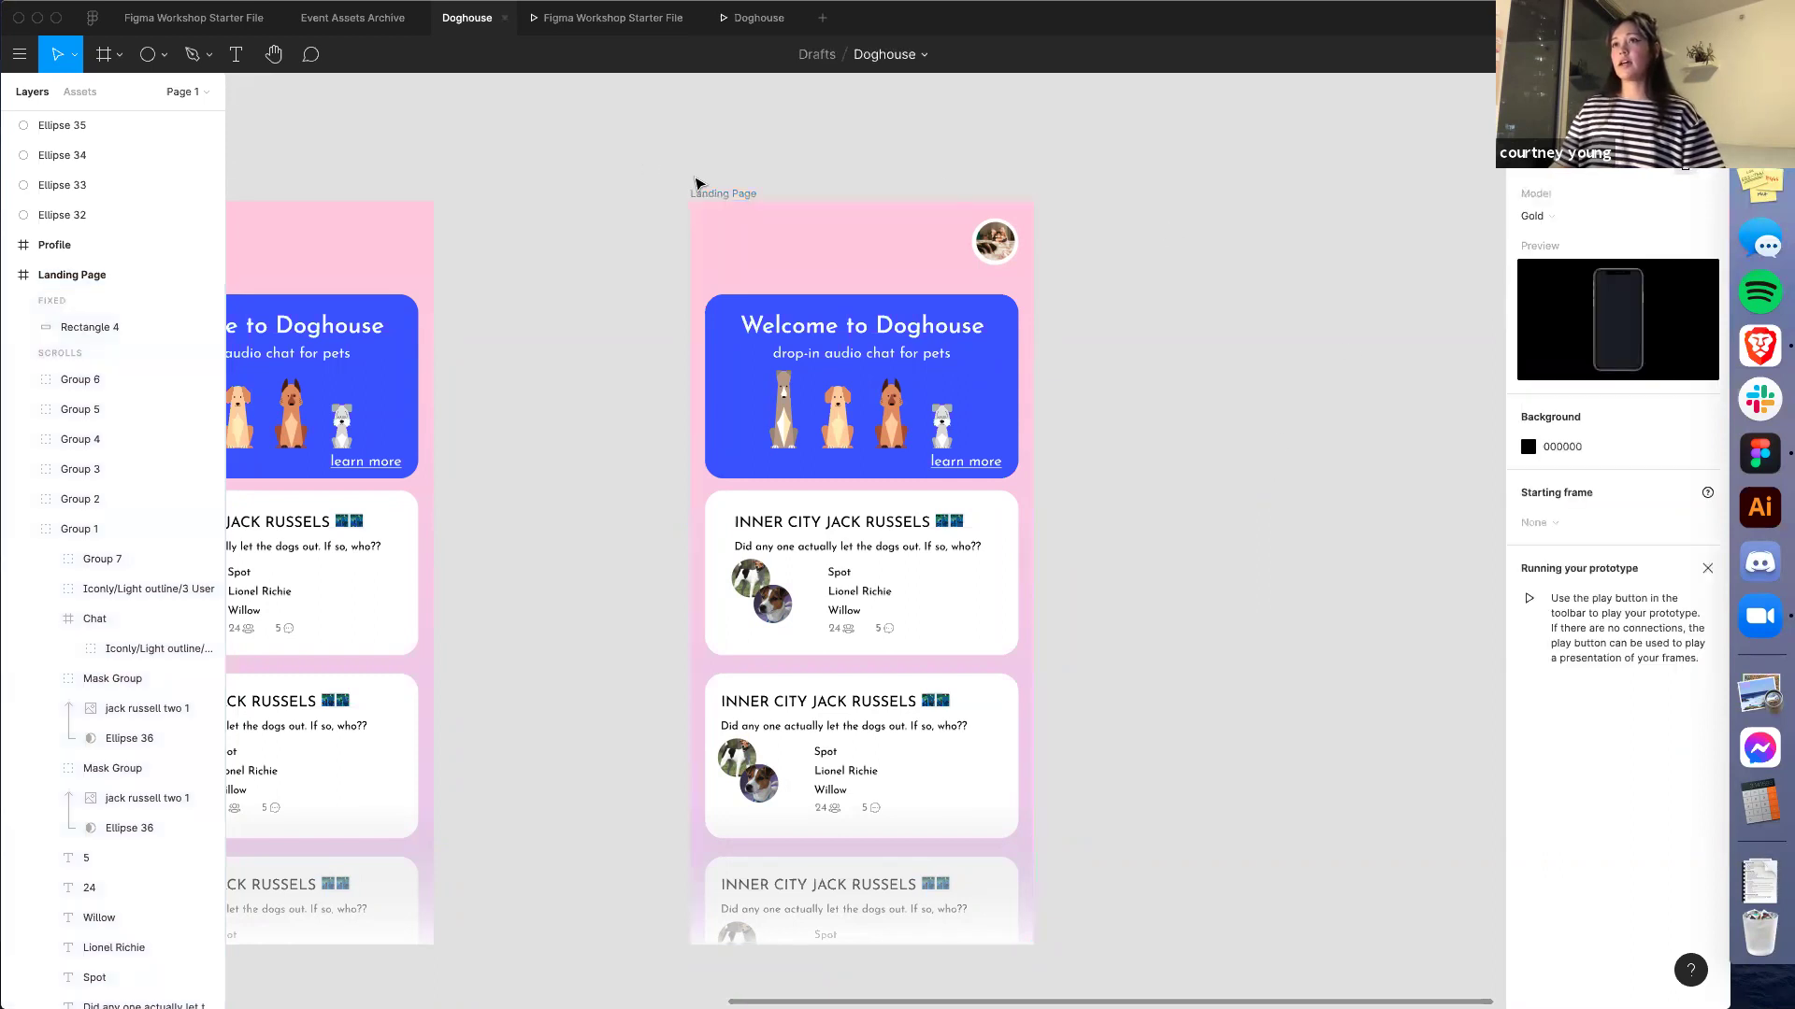
# Test the vertical scrolling of the copied Landing Page in the prototype preview and return to the design file
pyautogui.click(748, 26)
pyautogui.scroll(-5, 988, 444)
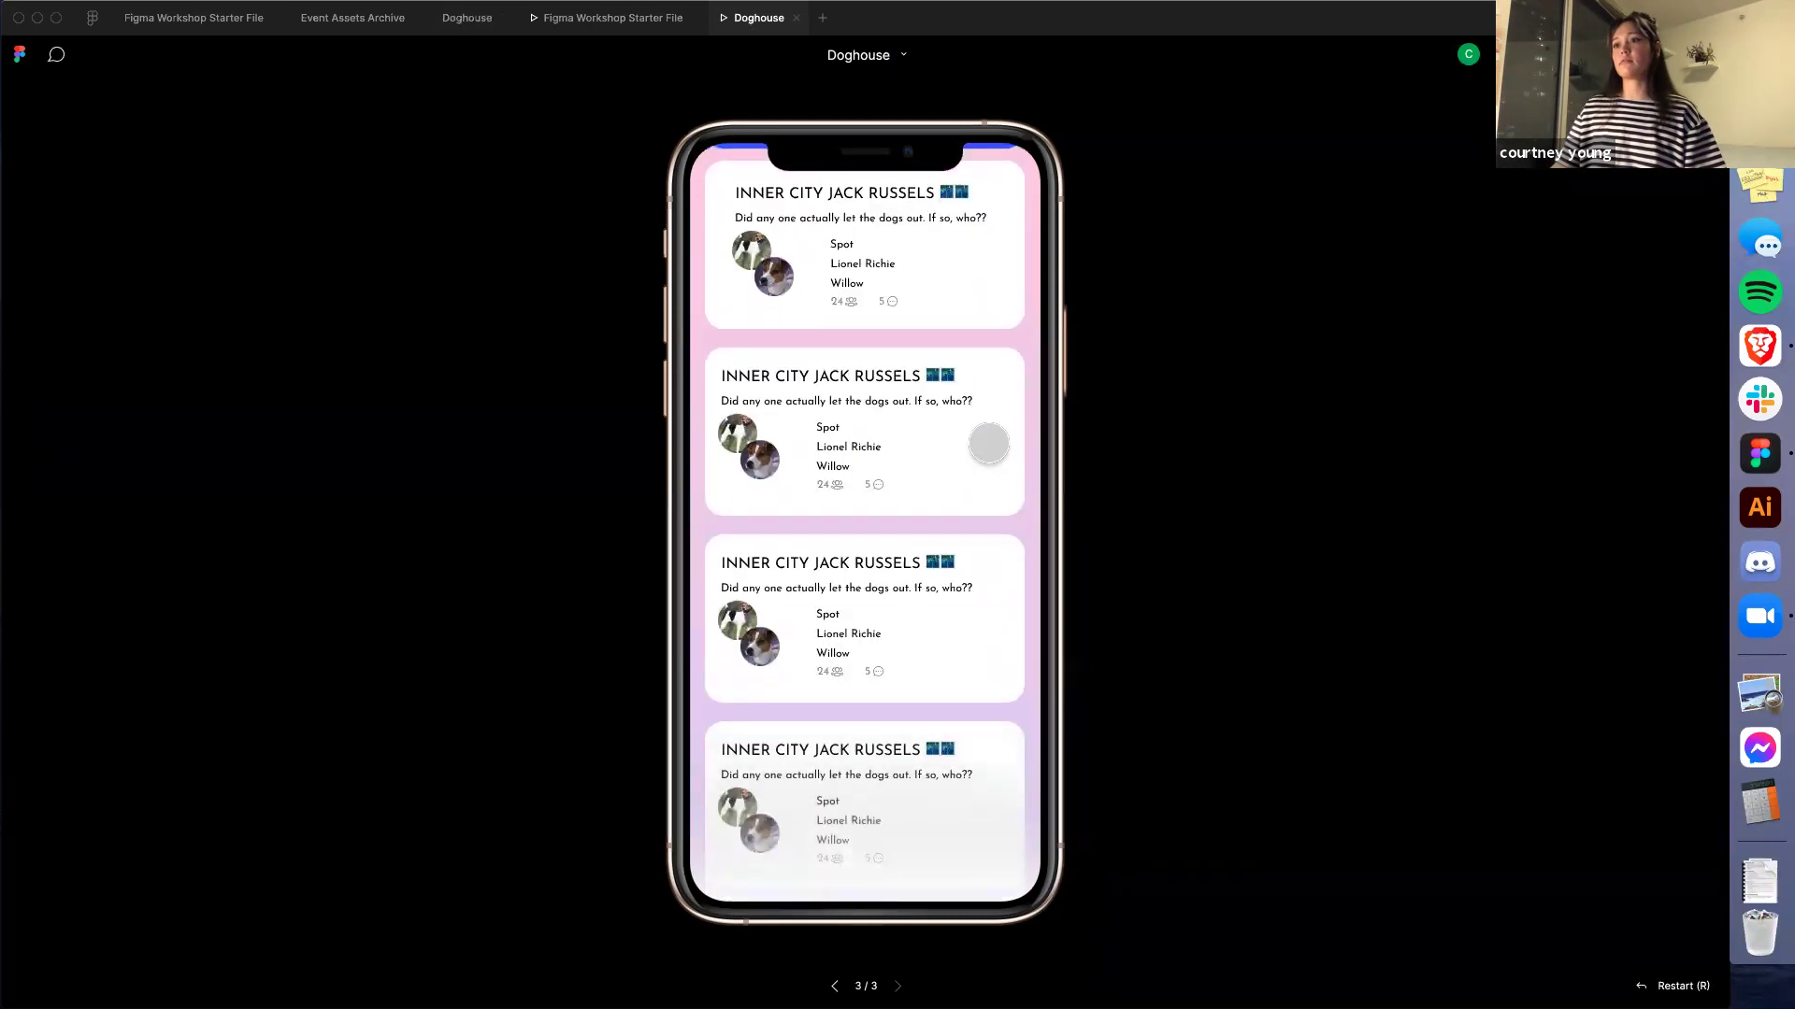
pyautogui.scroll(5, 988, 444)
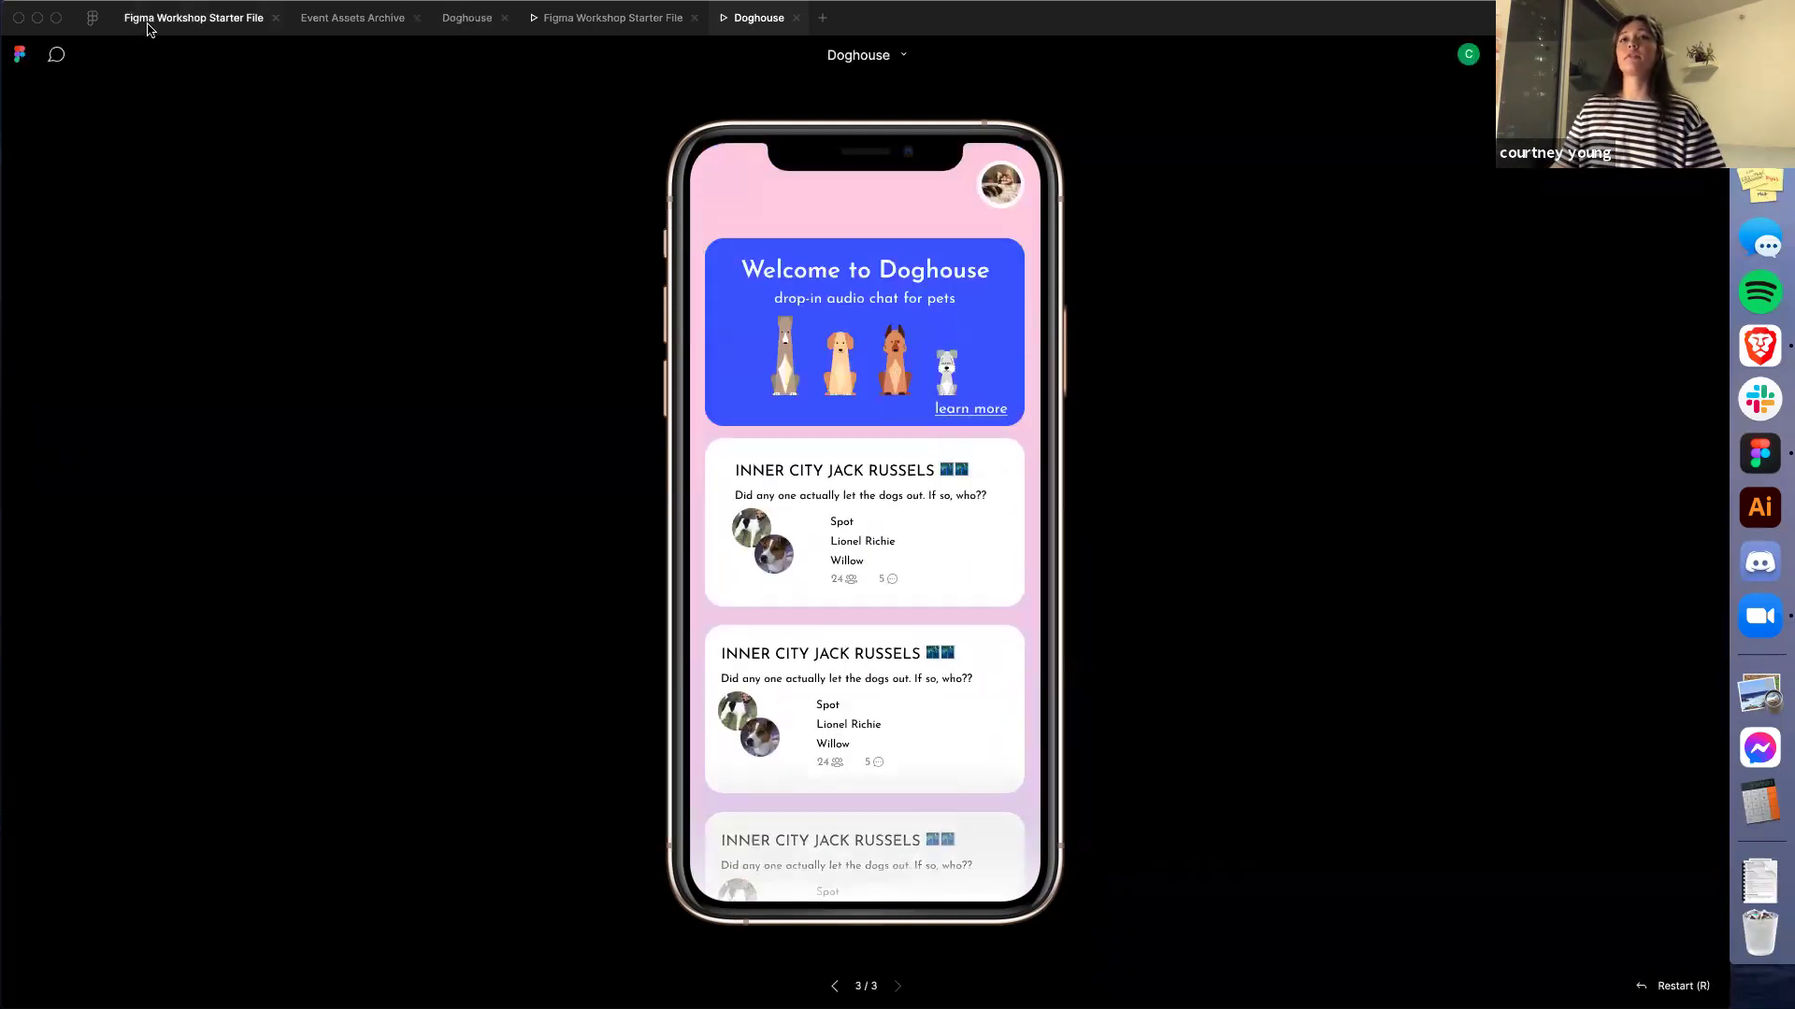
pyautogui.click(482, 18)
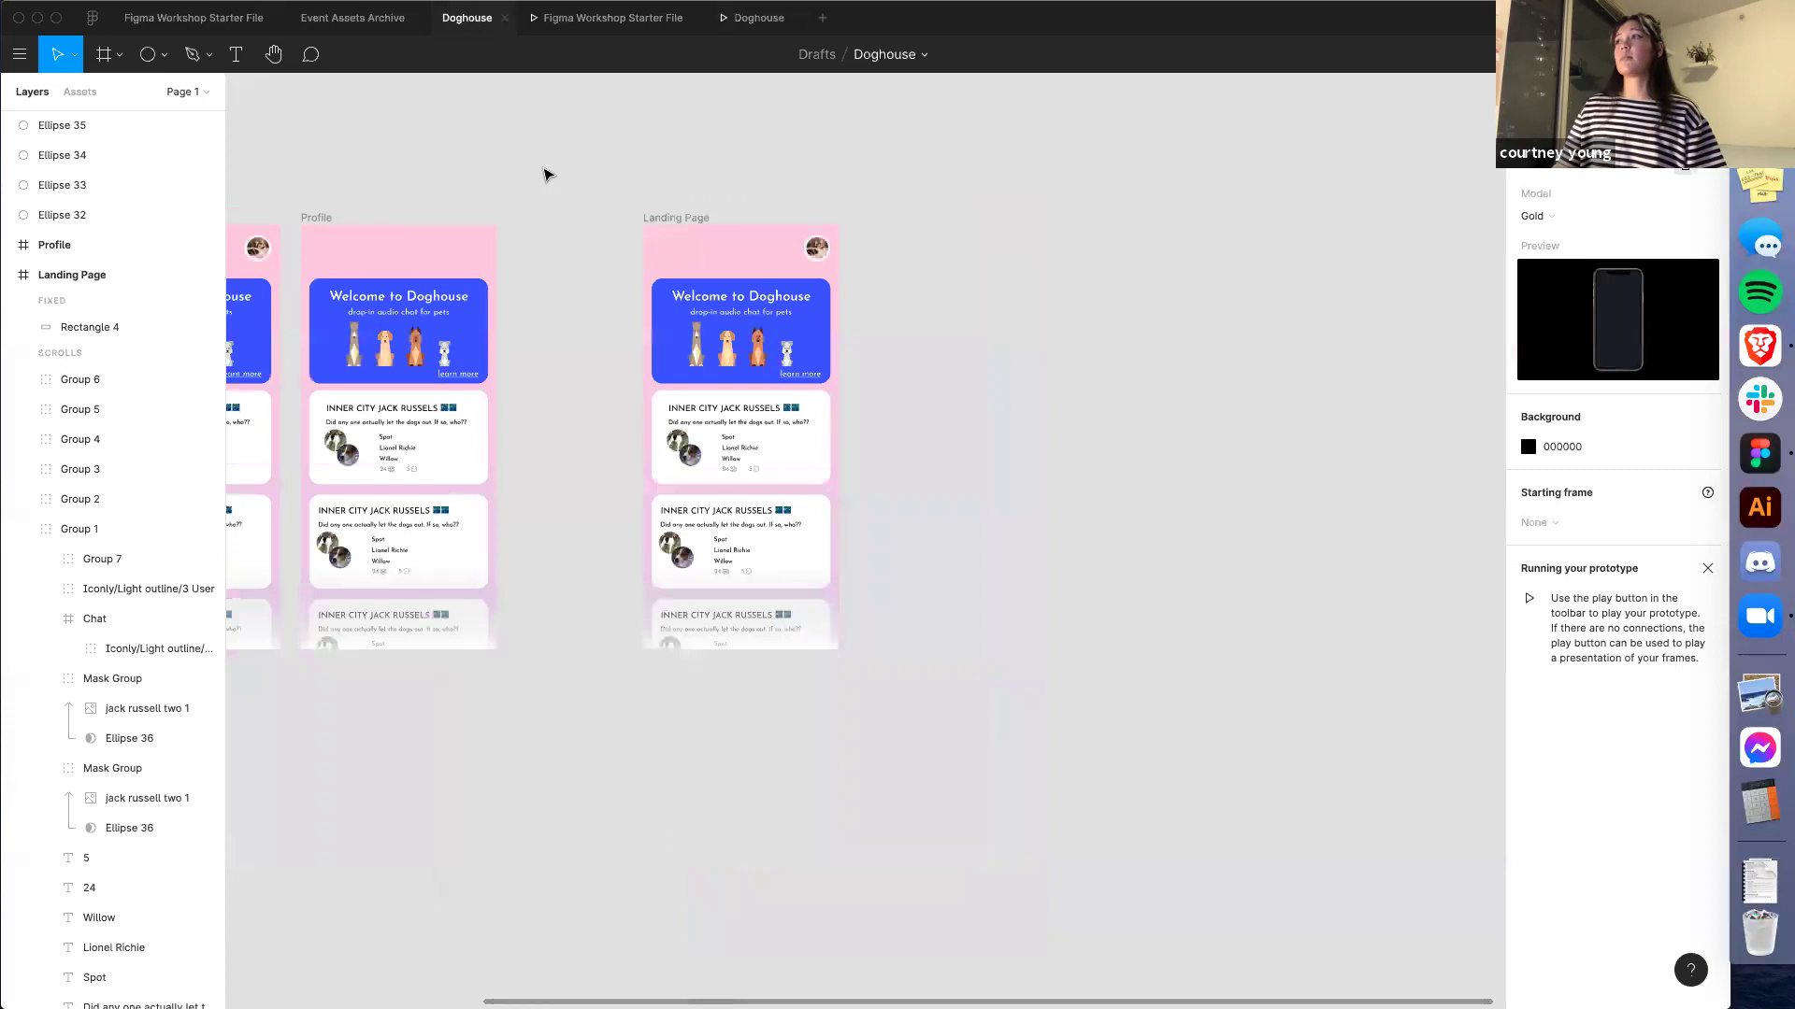
# Switch Fix position when scrolling off and back on for the gradient rectangle at the bottom of the copied Landing Page
pyautogui.hscroll(-5, 749, 248)
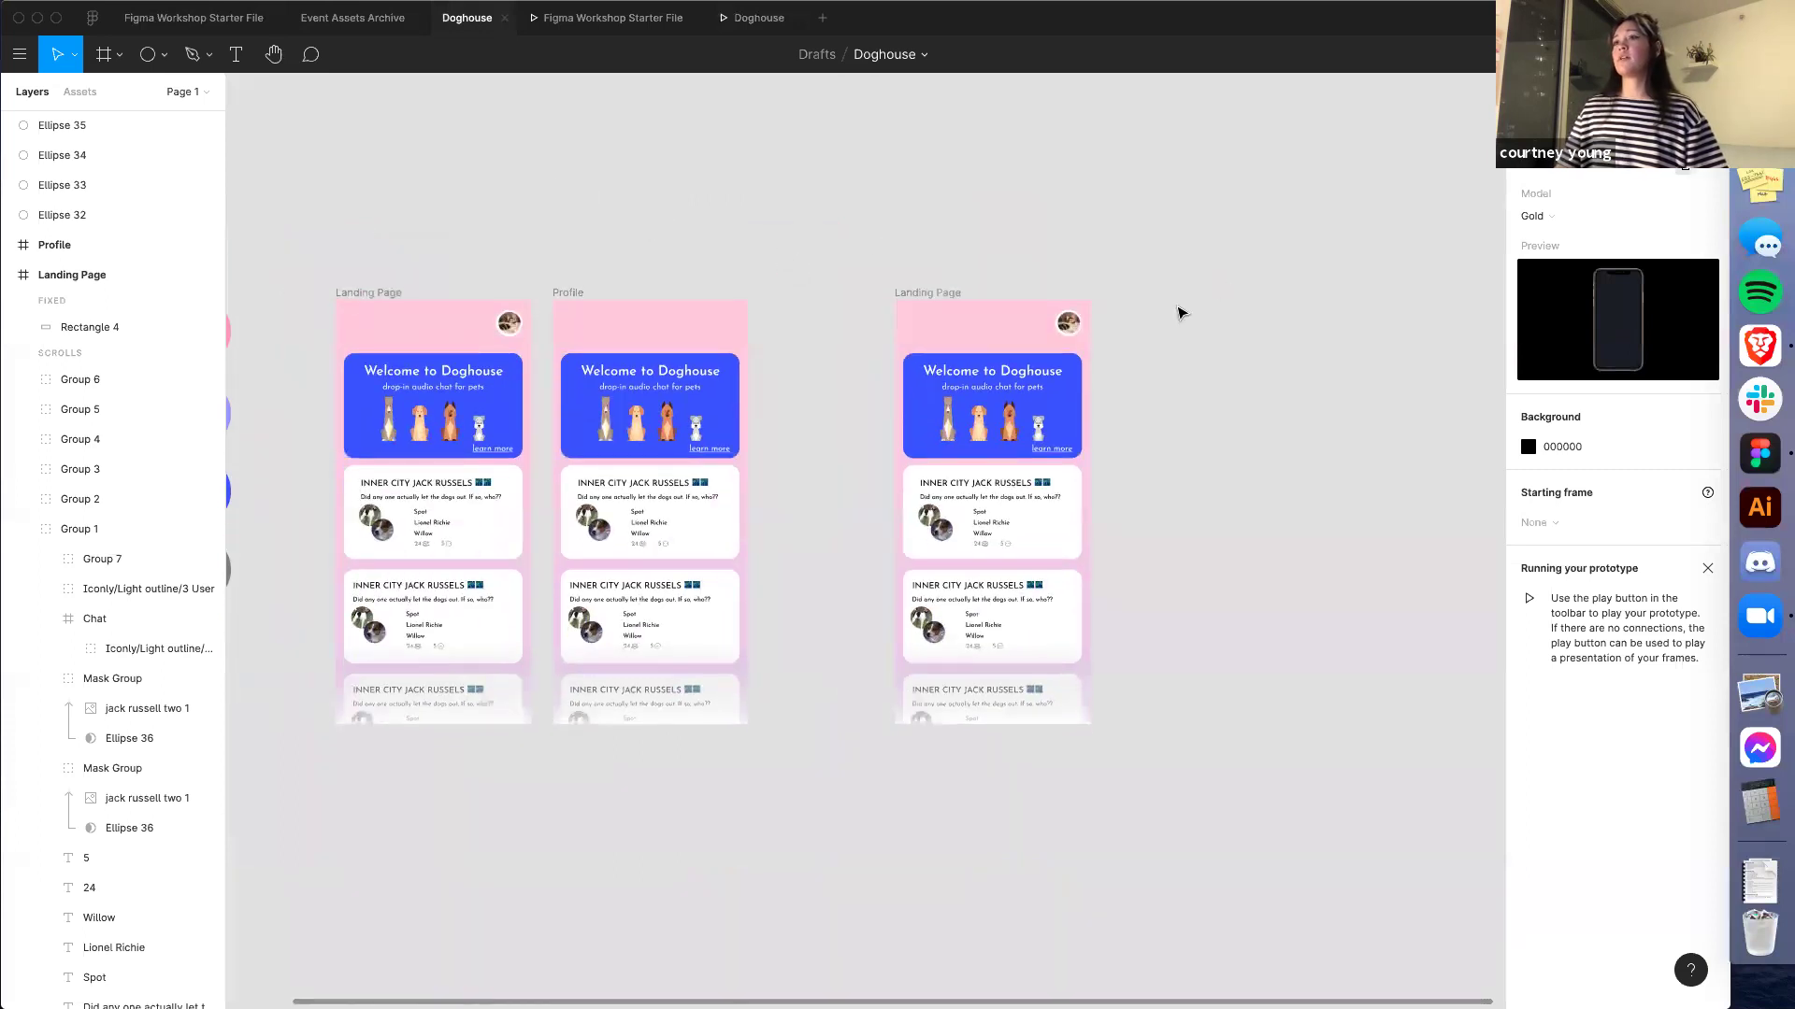
pyautogui.keyDown('ctrl'); pyautogui.scroll(-3, 1206, 297); pyautogui.keyUp('ctrl')
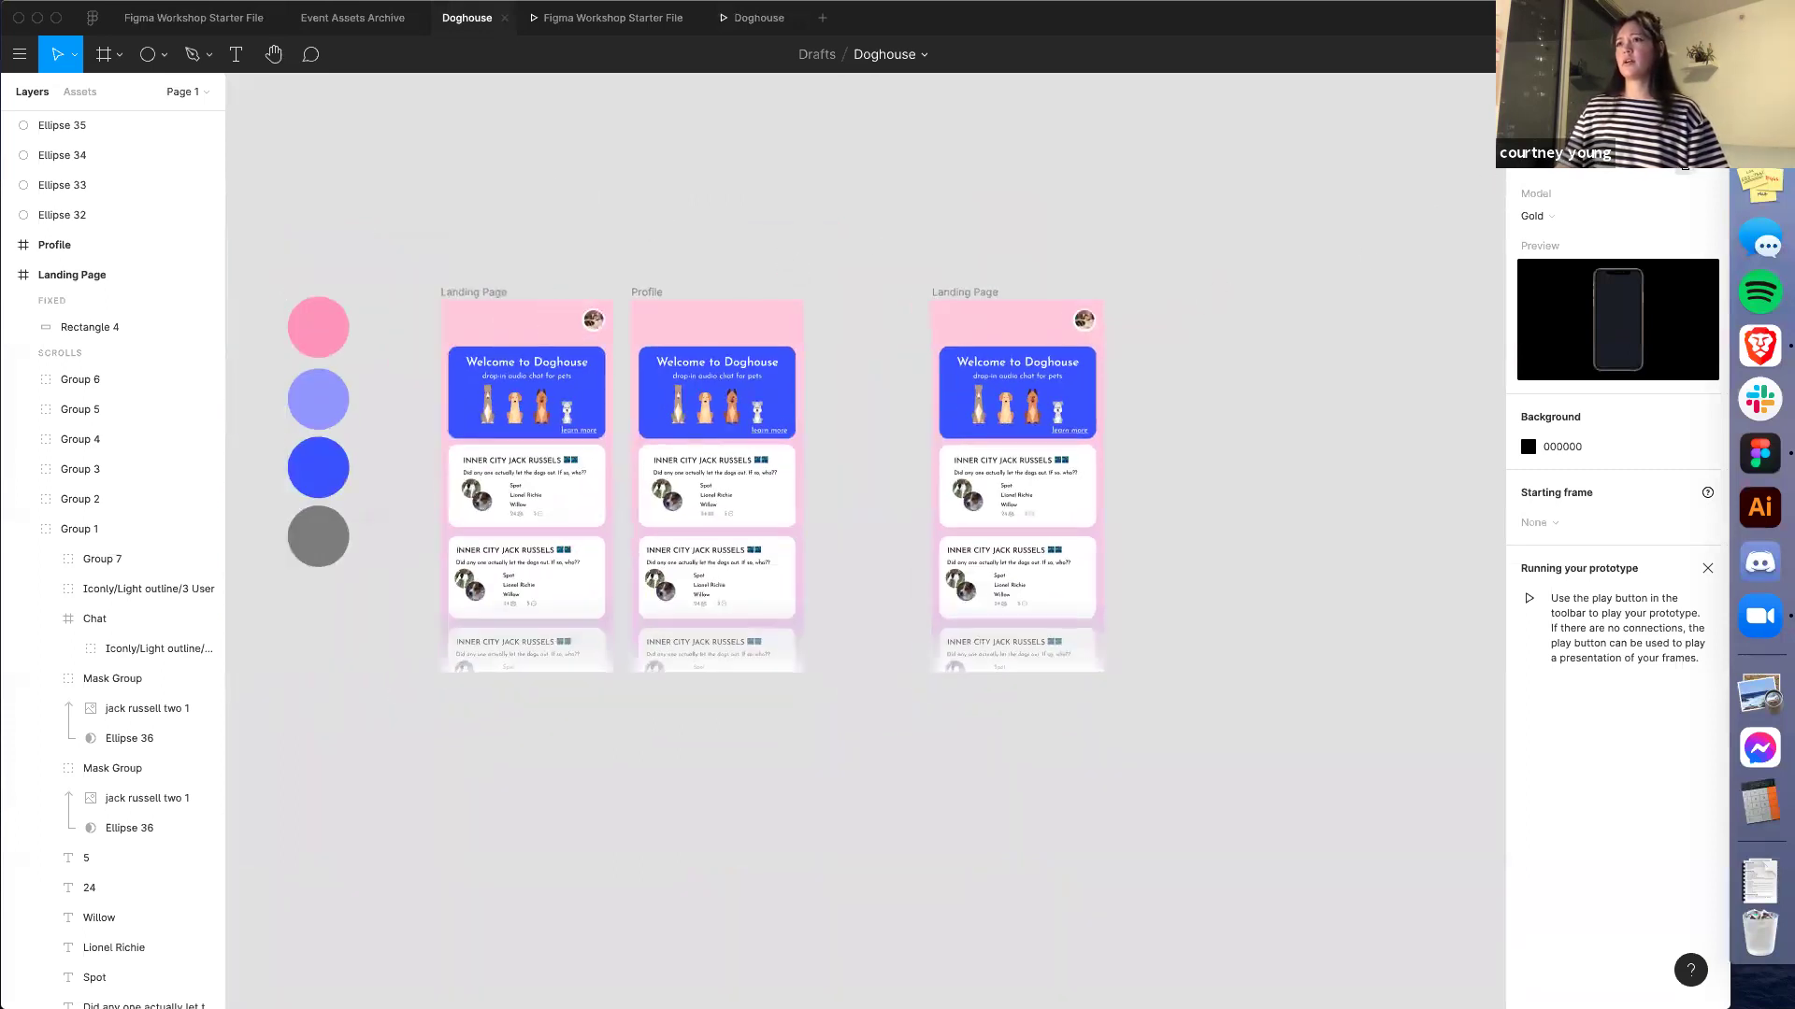
pyautogui.hscroll(5, 893, 524)
pyautogui.click(858, 541)
pyautogui.keyDown('ctrl'); pyautogui.scroll(10, 861, 541); pyautogui.keyUp('ctrl')
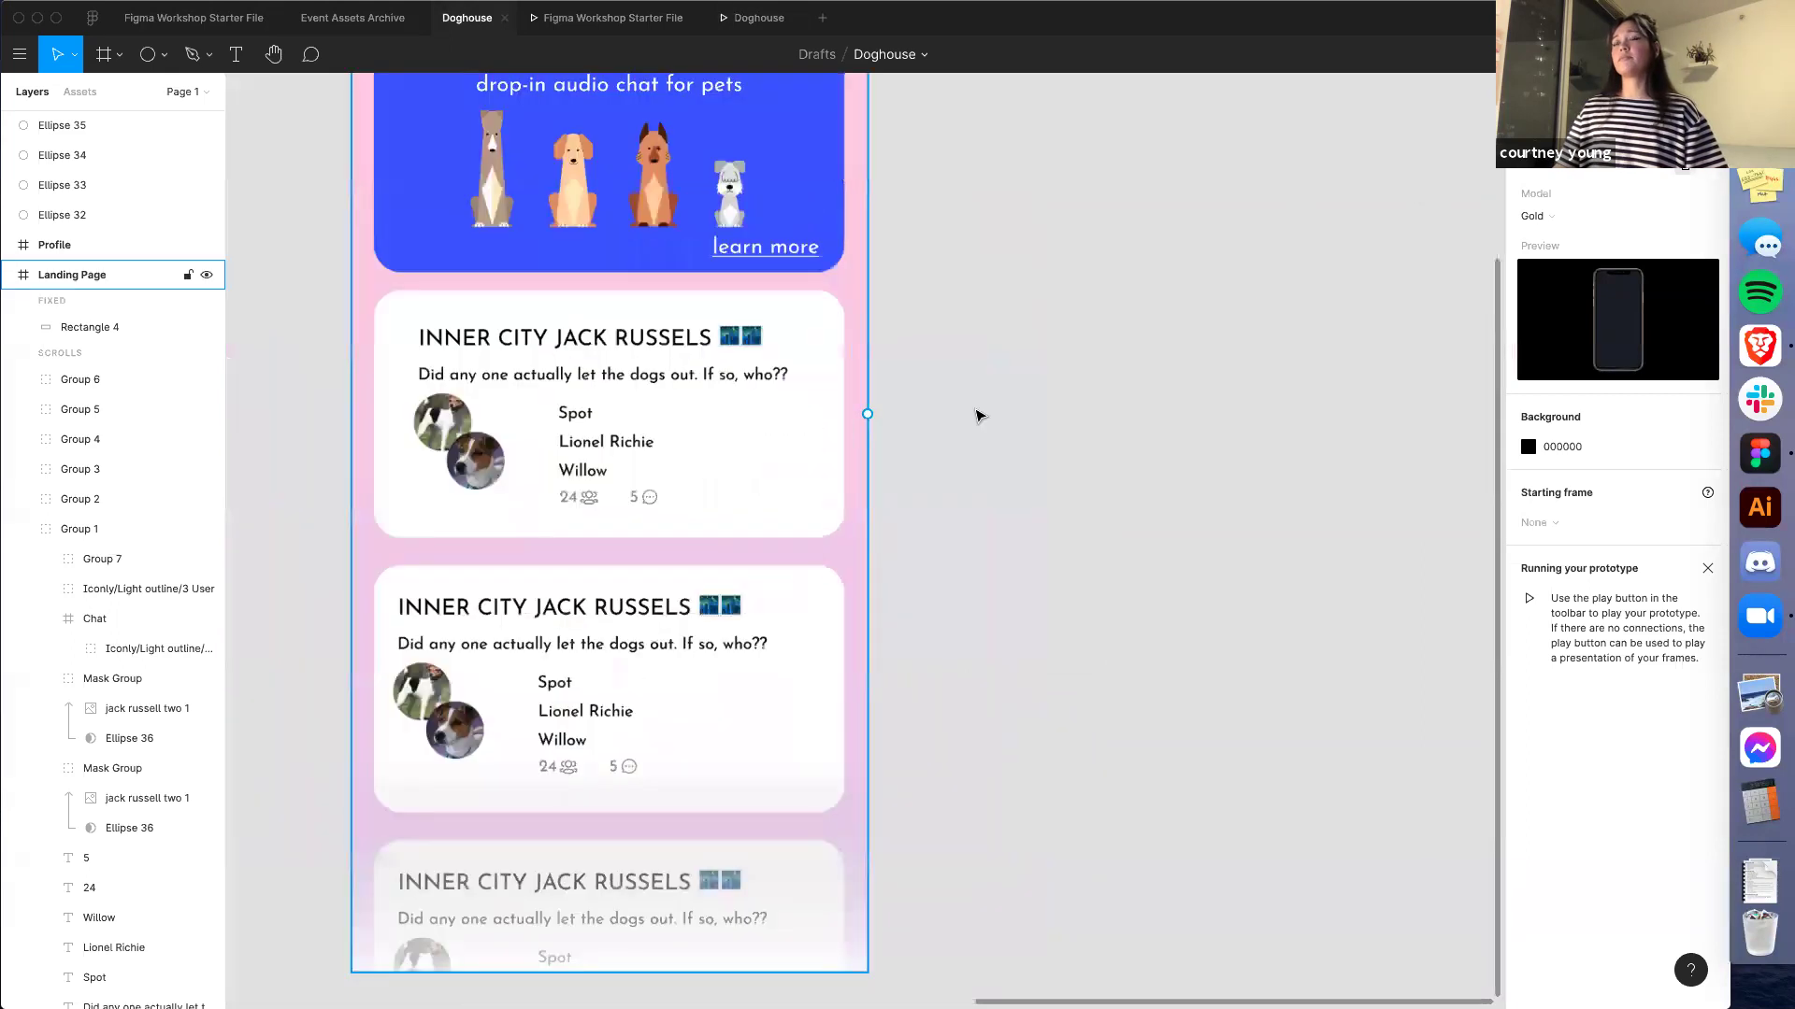
pyautogui.keyDown('ctrl'); pyautogui.scroll(-4, 1016, 313); pyautogui.keyUp('ctrl')
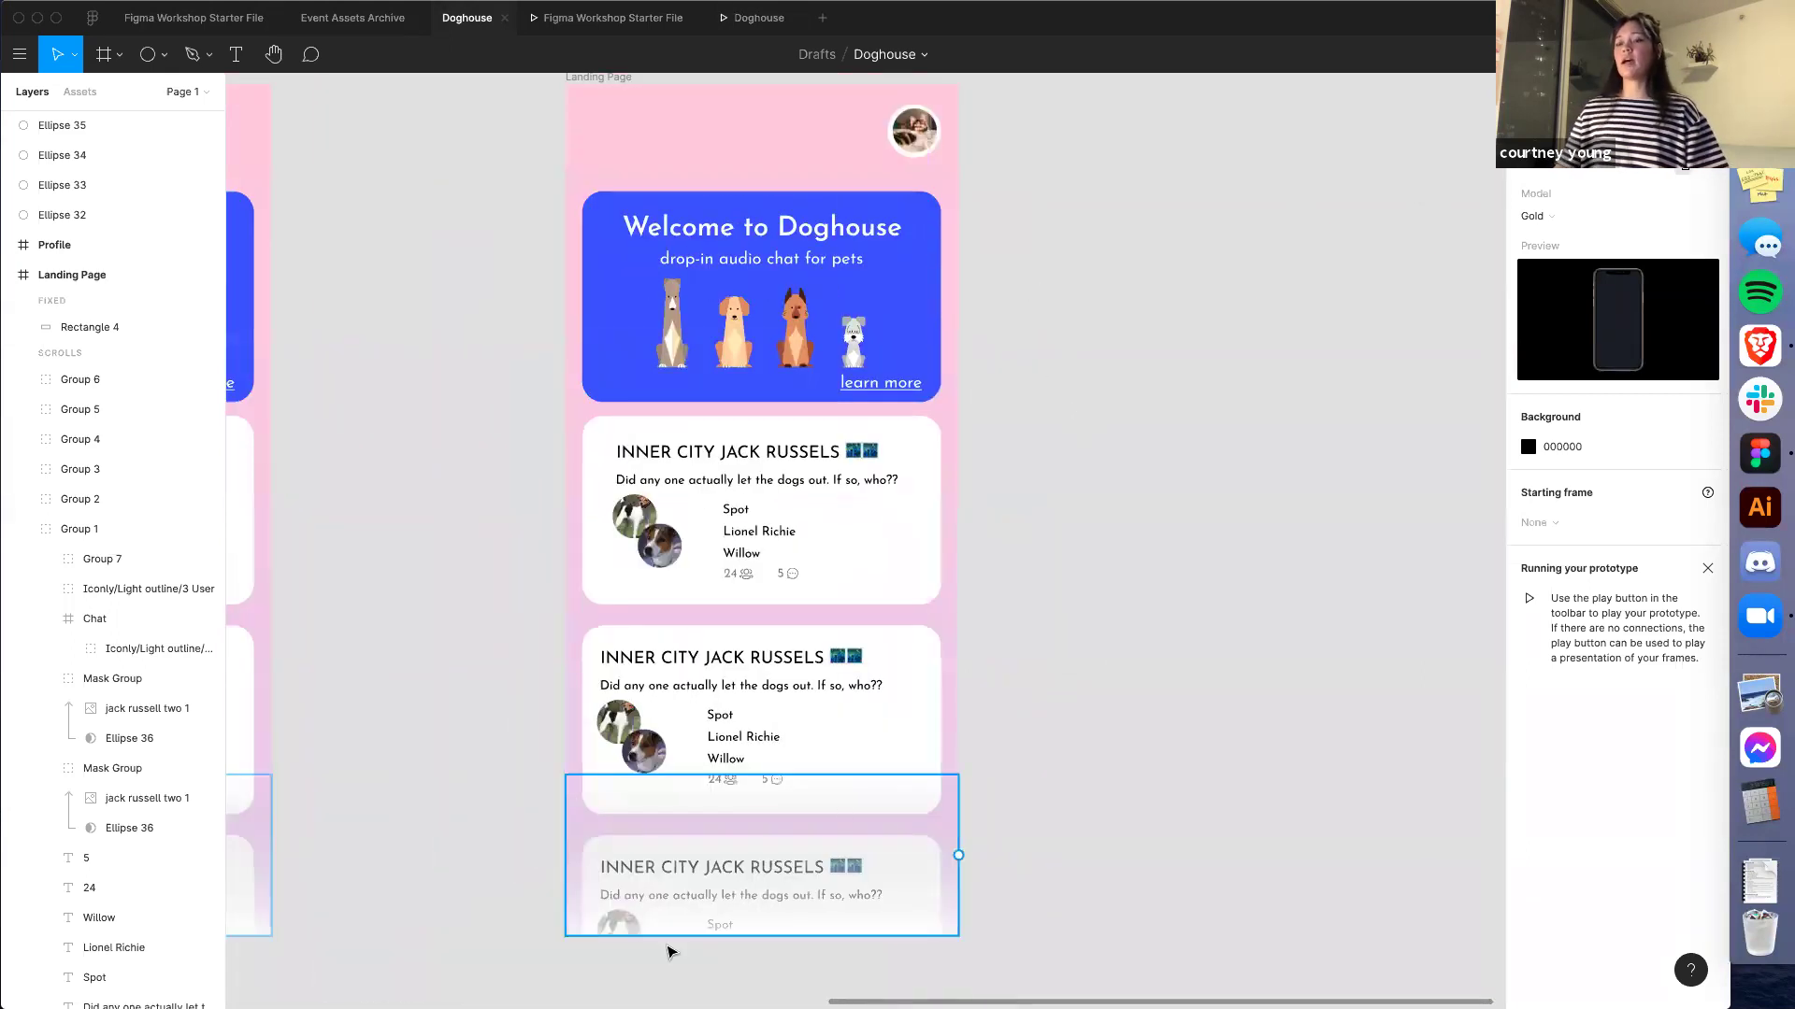
pyautogui.click(609, 912)
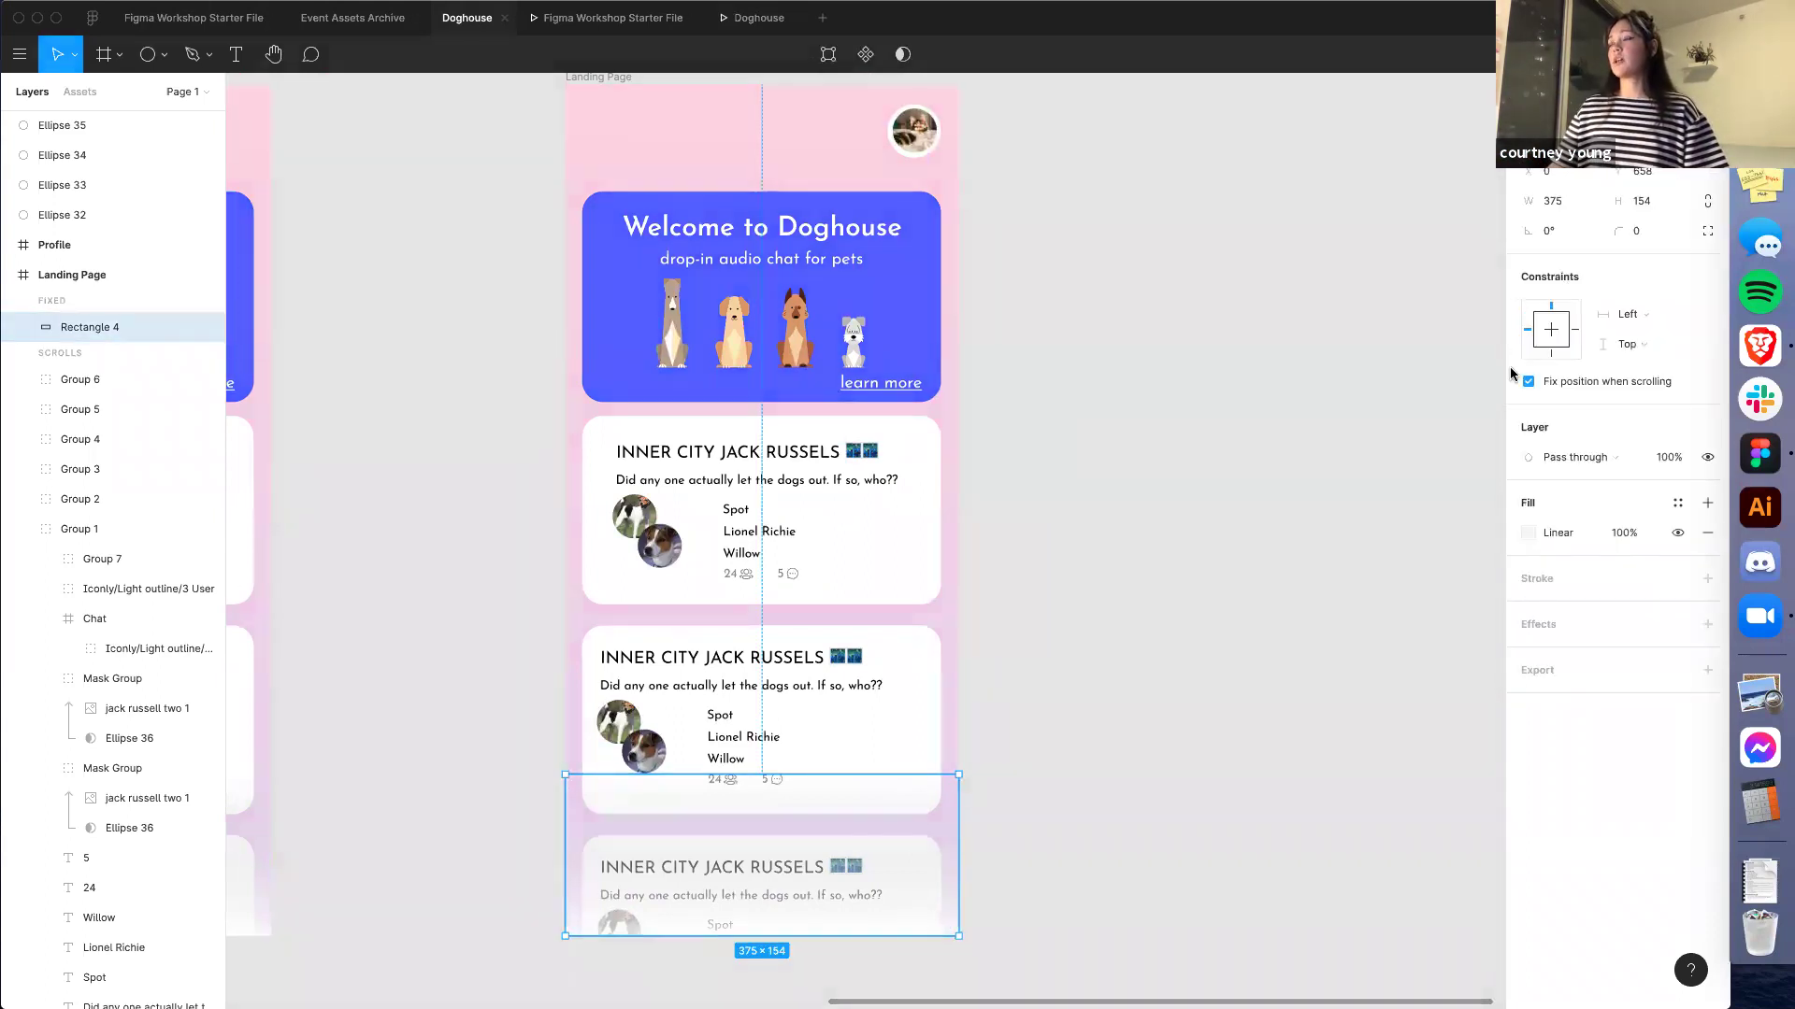
pyautogui.click(1529, 383)
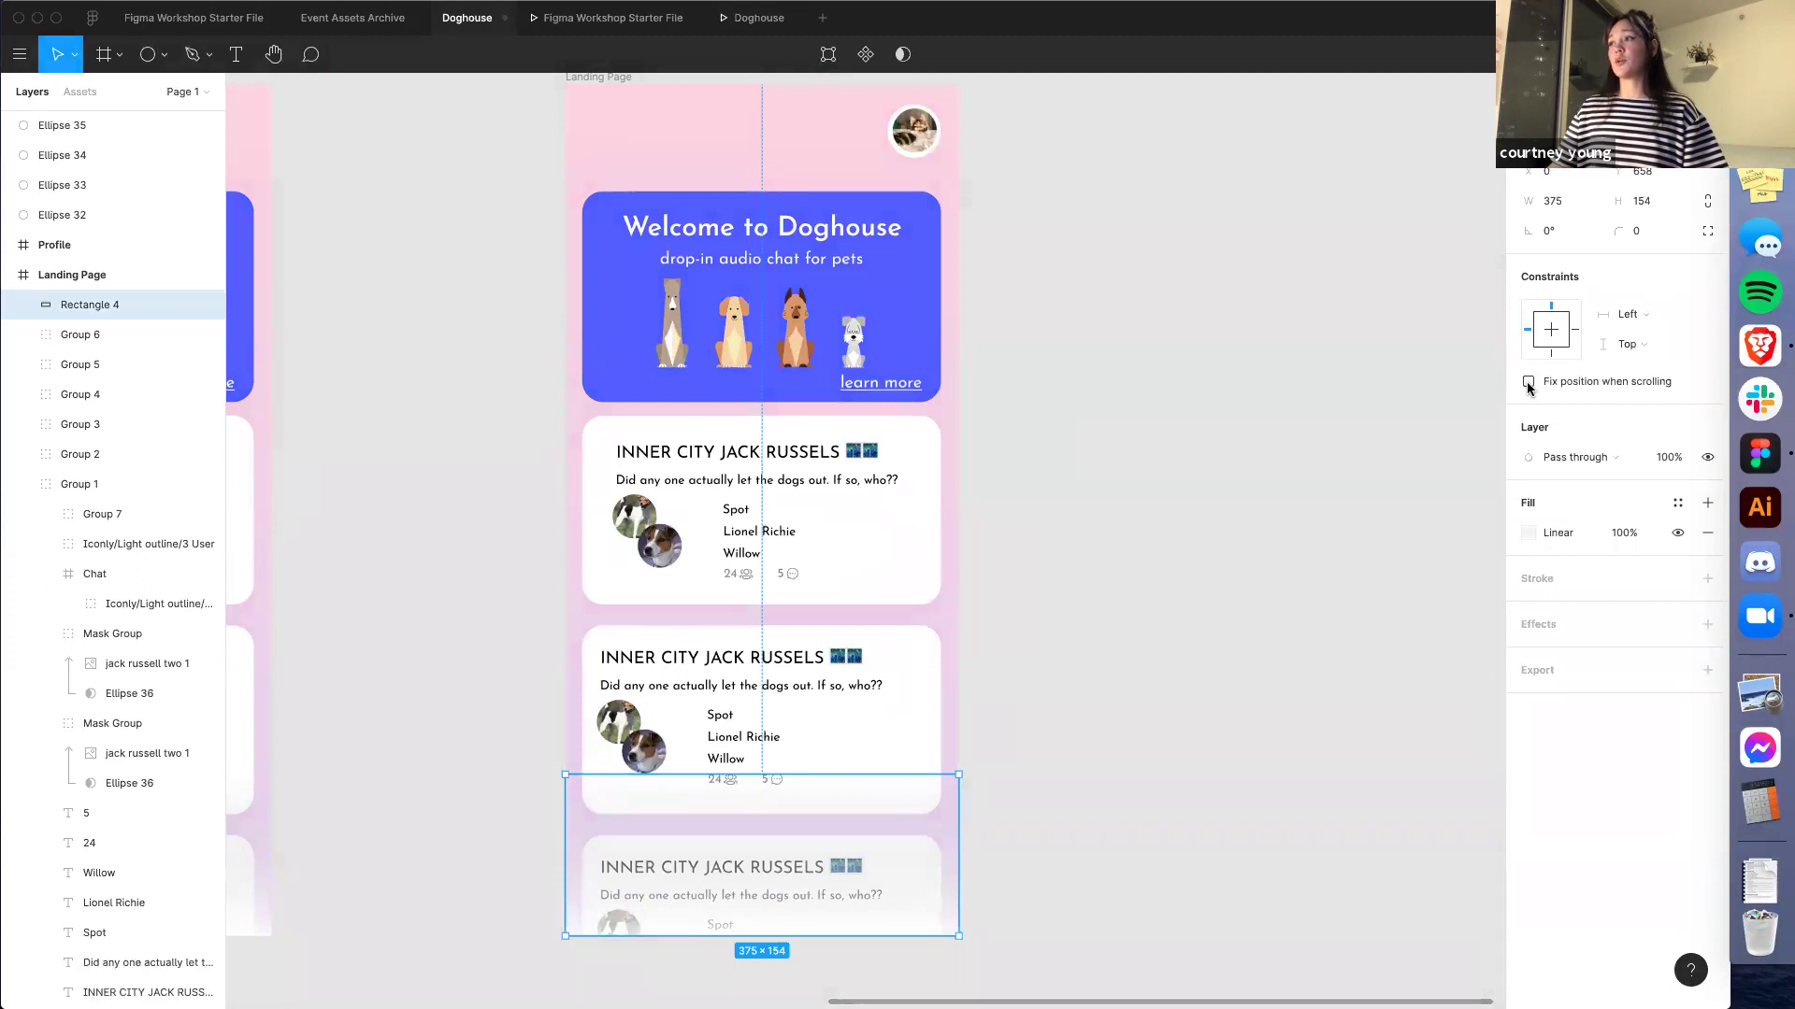
pyautogui.click(1529, 383)
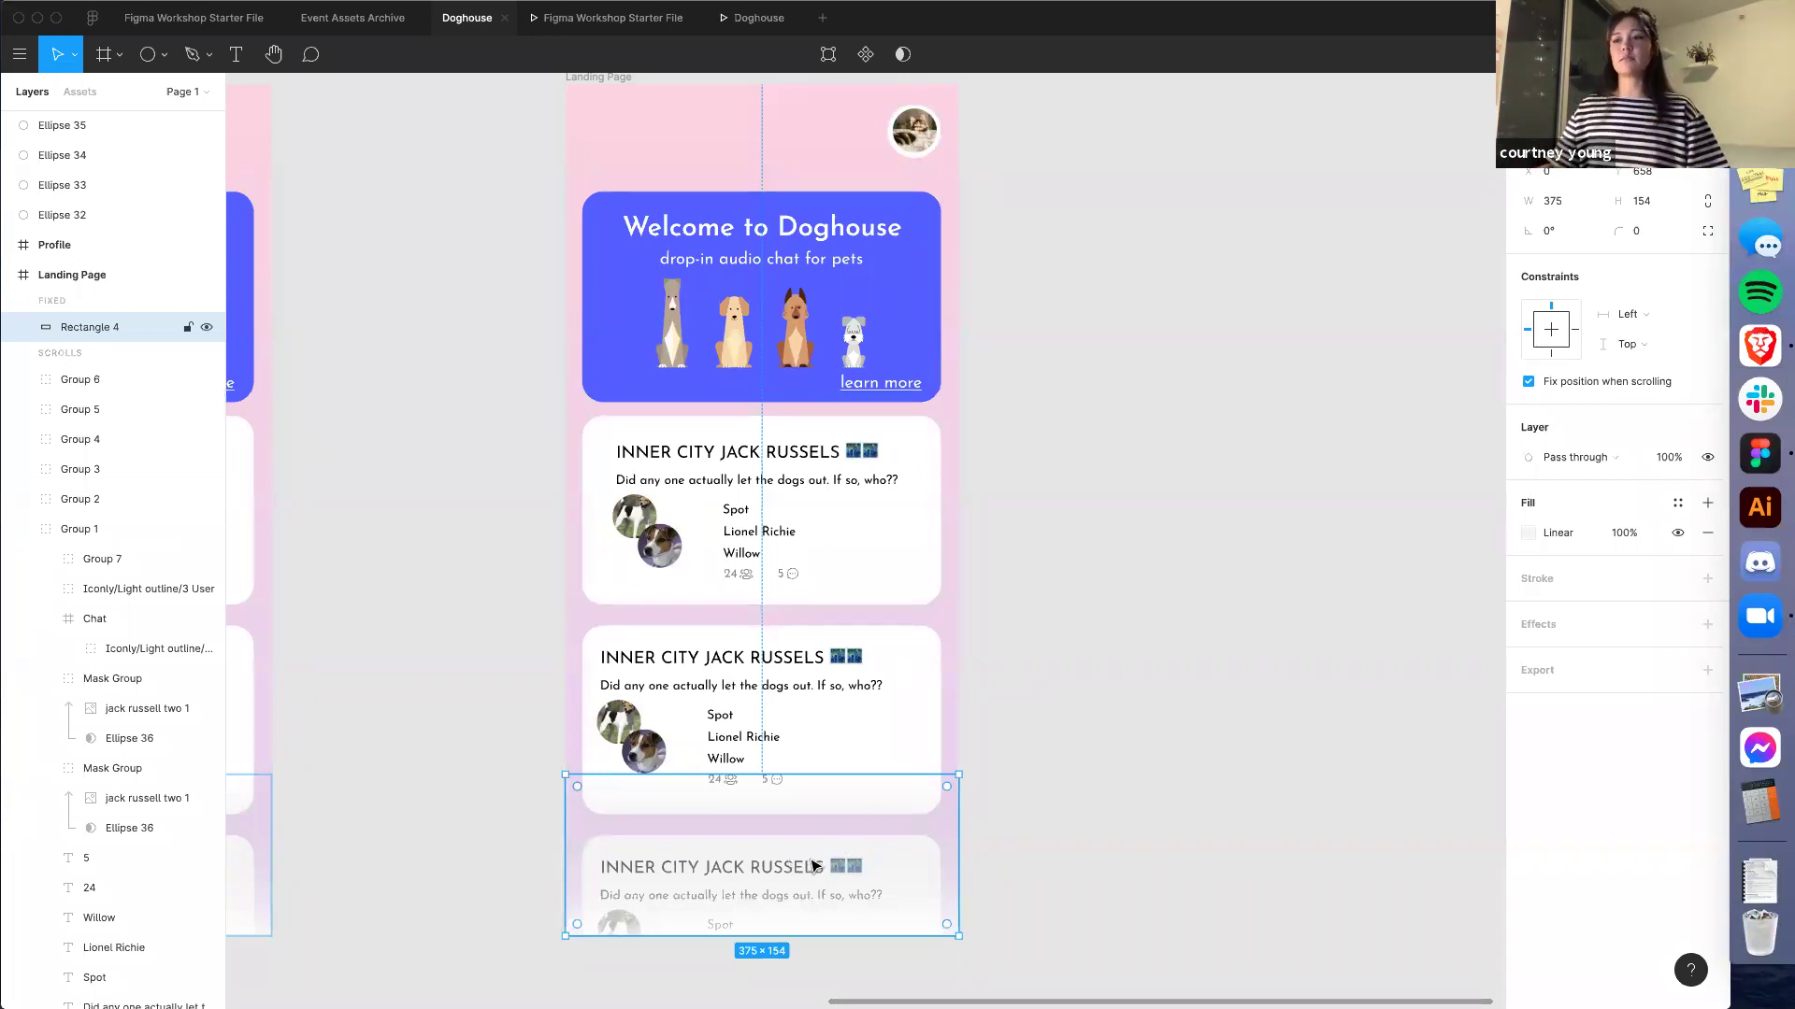
# Check in the prototype preview how the fixed gradient behaves while the page scrolls, and go back to the design file
pyautogui.click(753, 18)
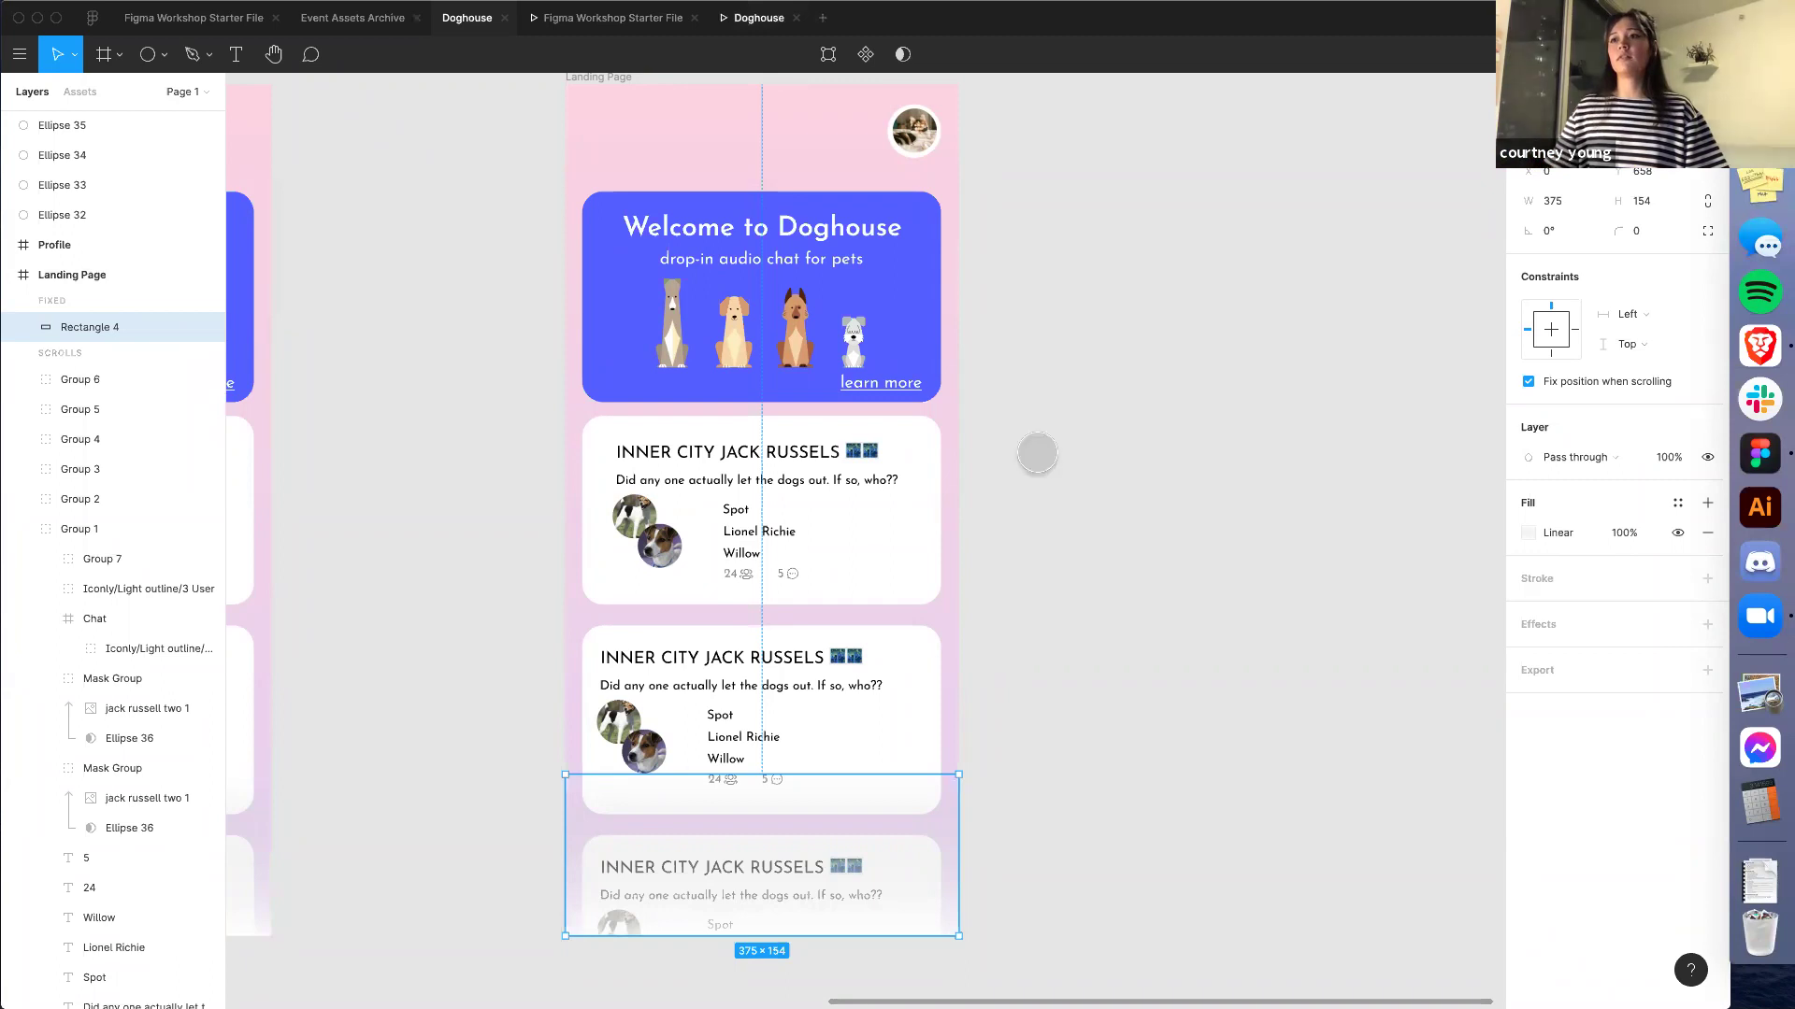
pyautogui.scroll(-5, 958, 561)
pyautogui.scroll(5, 973, 569)
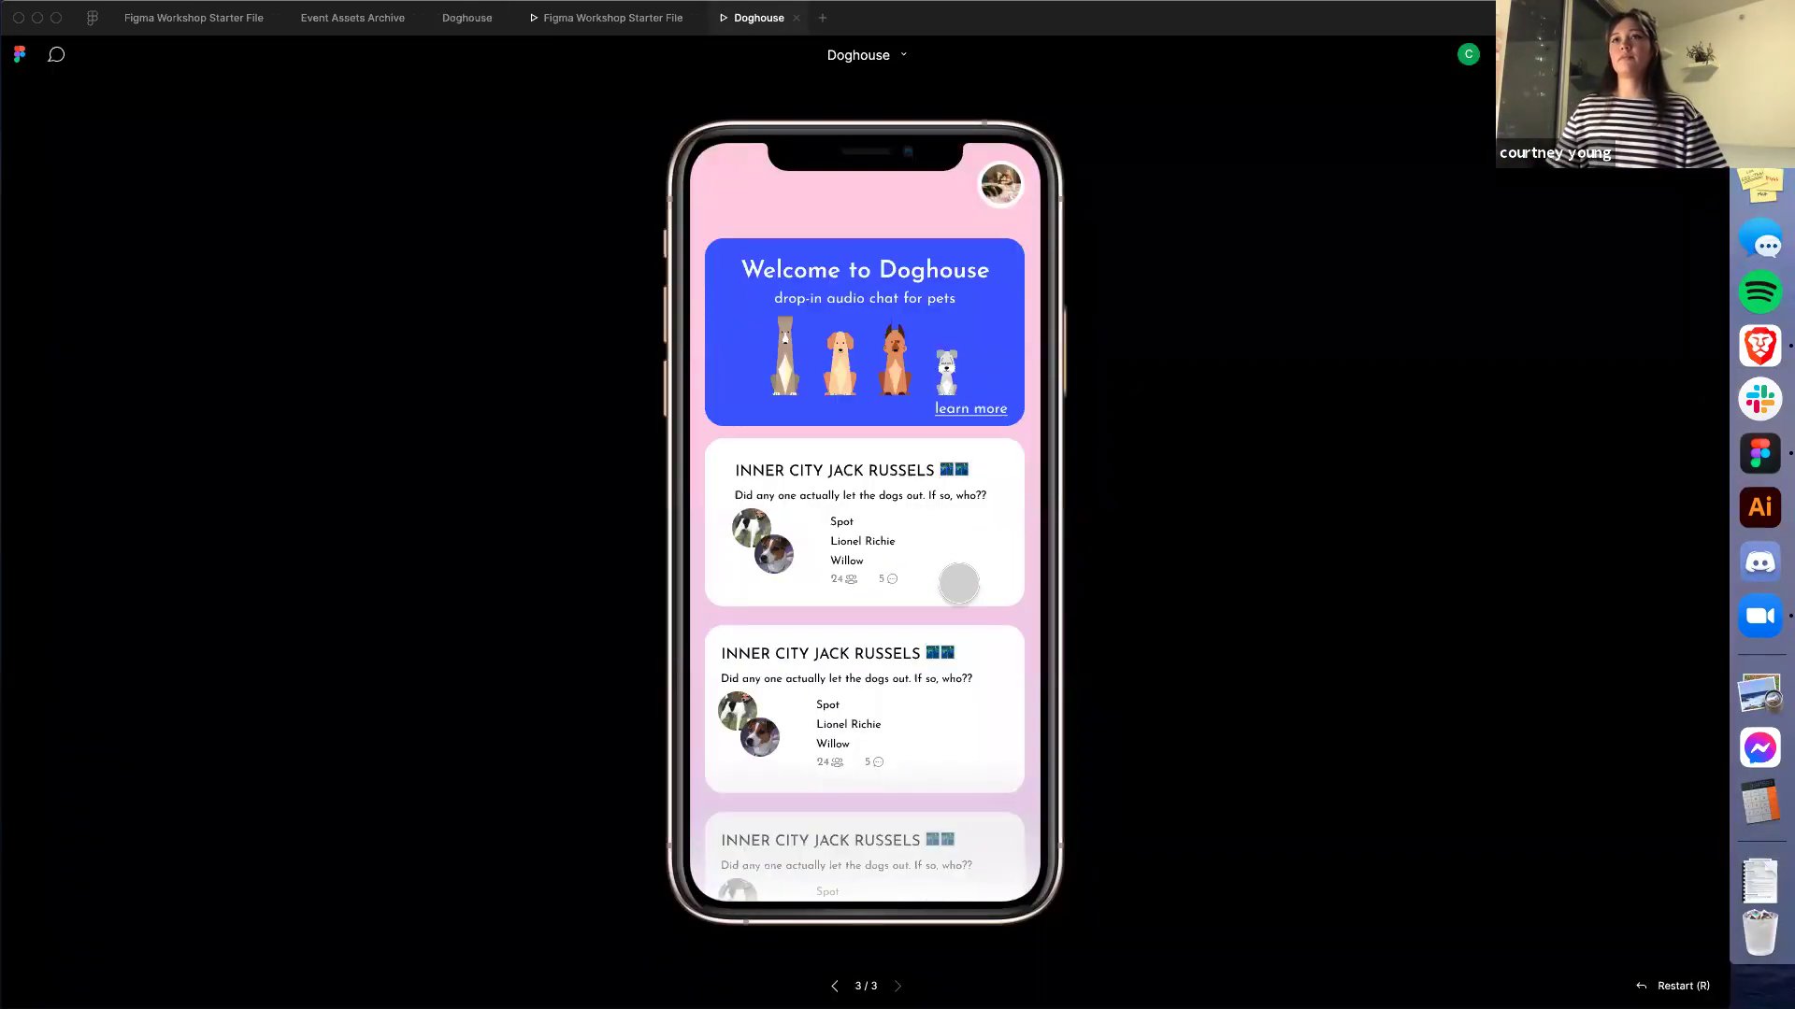
pyautogui.click(447, 20)
# Delete the copied Landing Page frame beside the Profile frame
pyautogui.scroll(-5, 1206, 381)
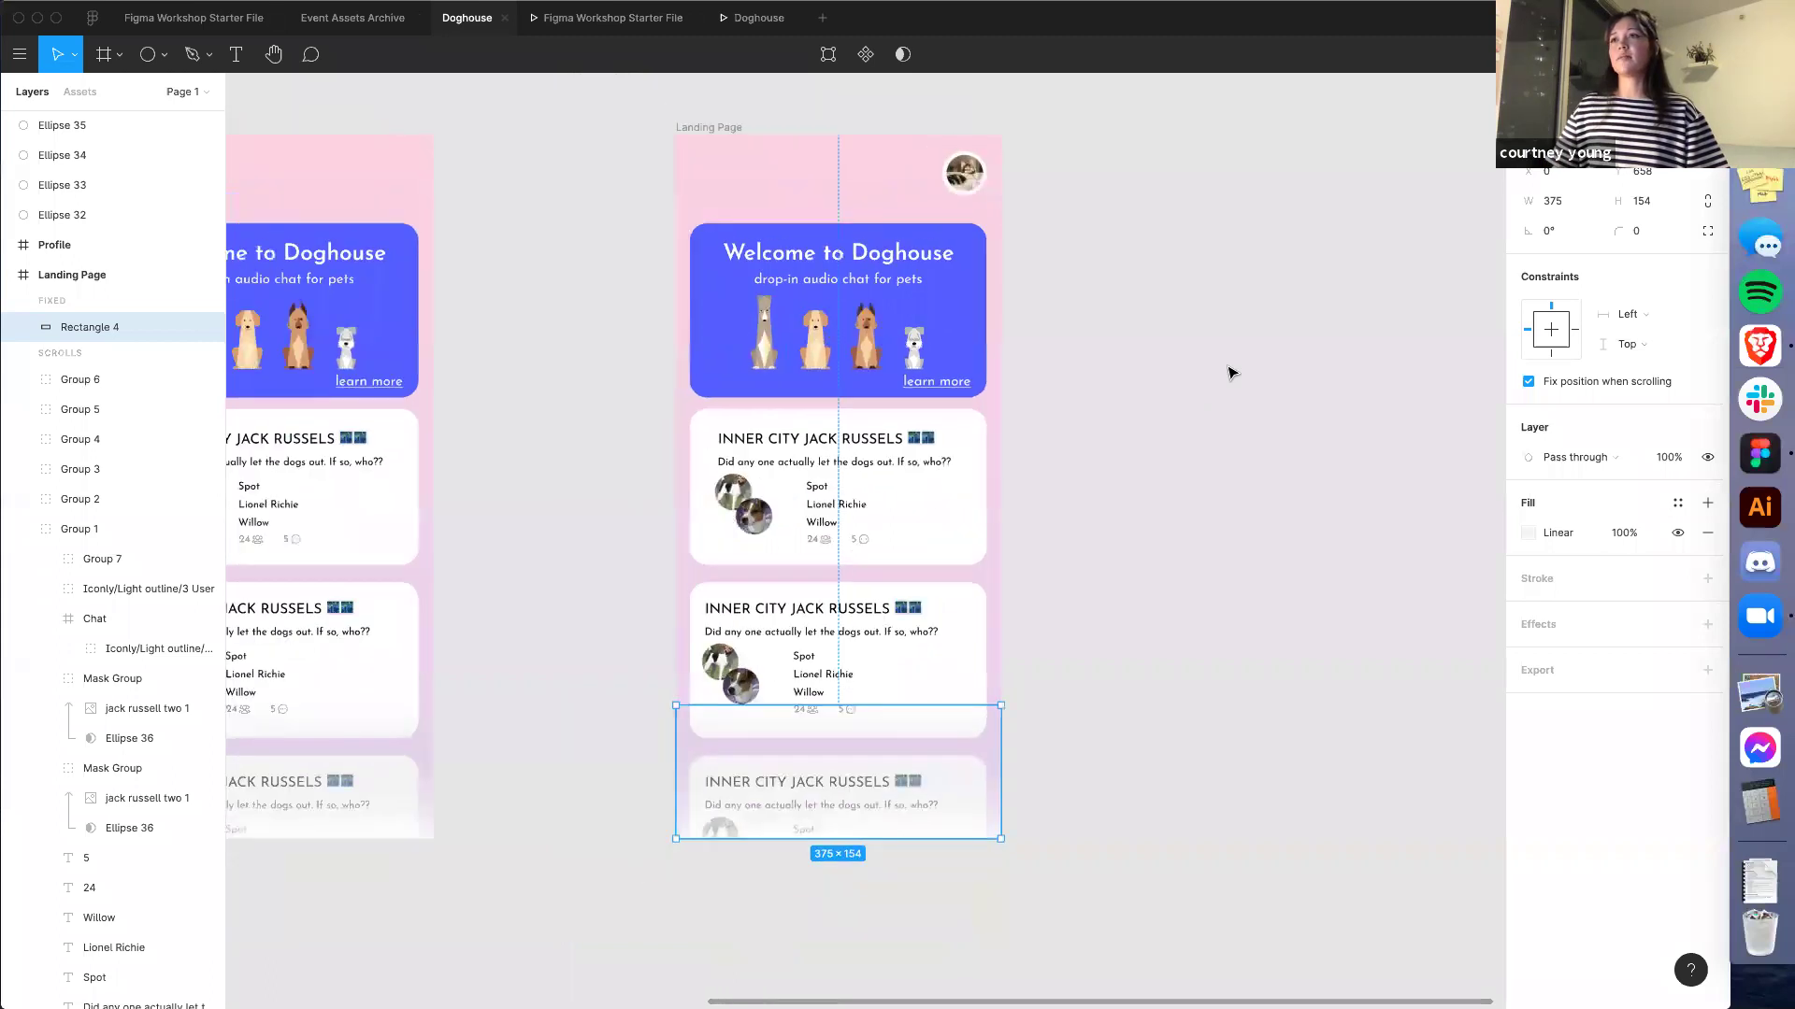
pyautogui.scroll(4, 1211, 415)
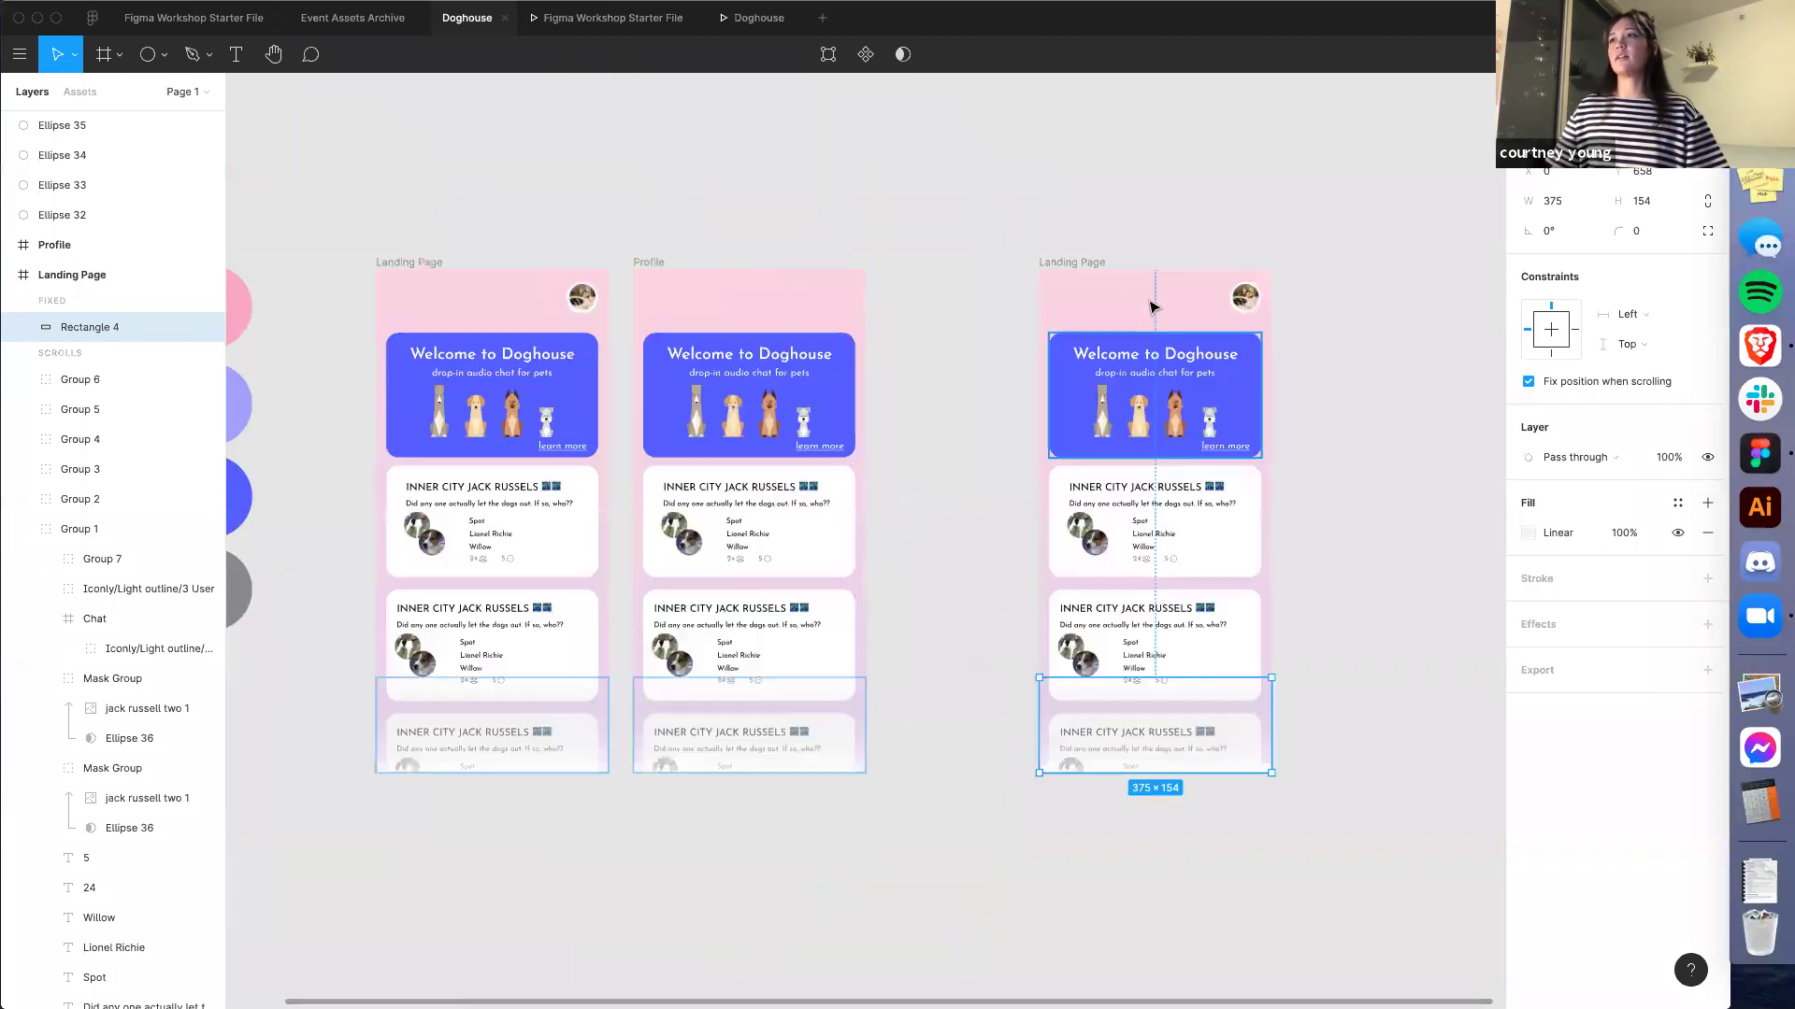
pyautogui.click(1073, 266)
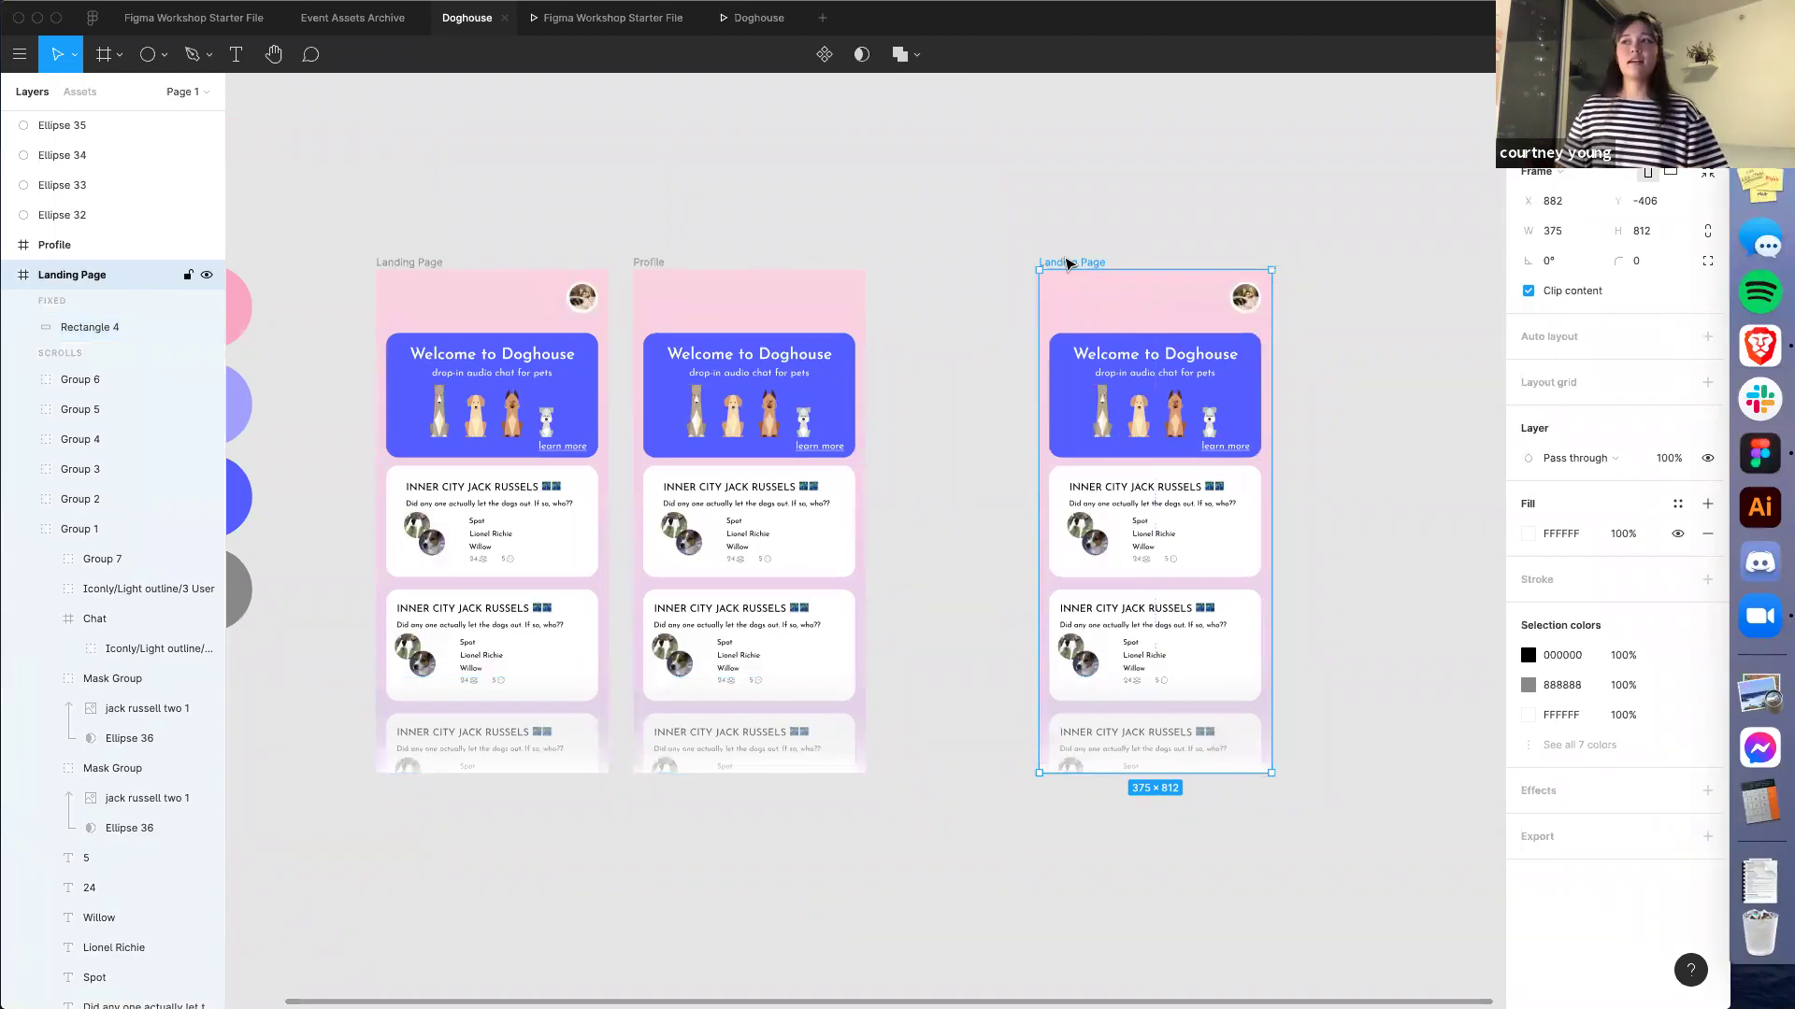
pyautogui.press('Delete')
pyautogui.hscroll(-3, 1081, 389)
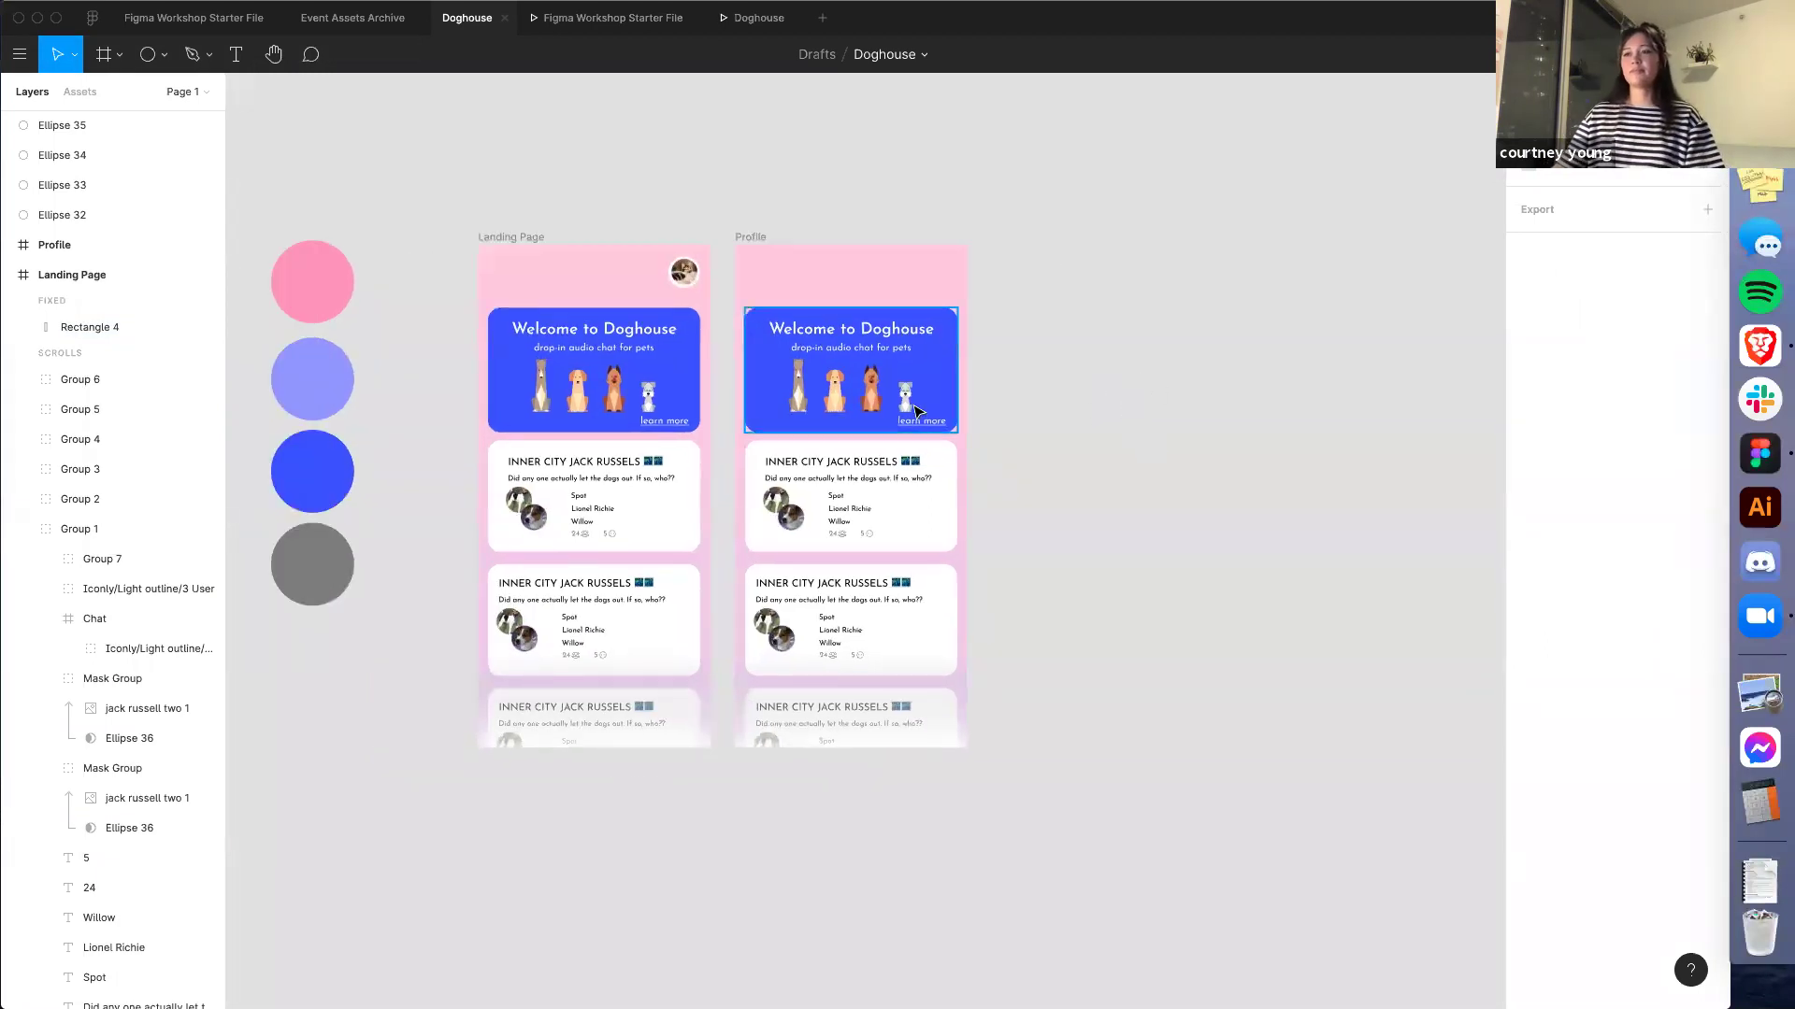
pyautogui.scroll(5, 912, 403)
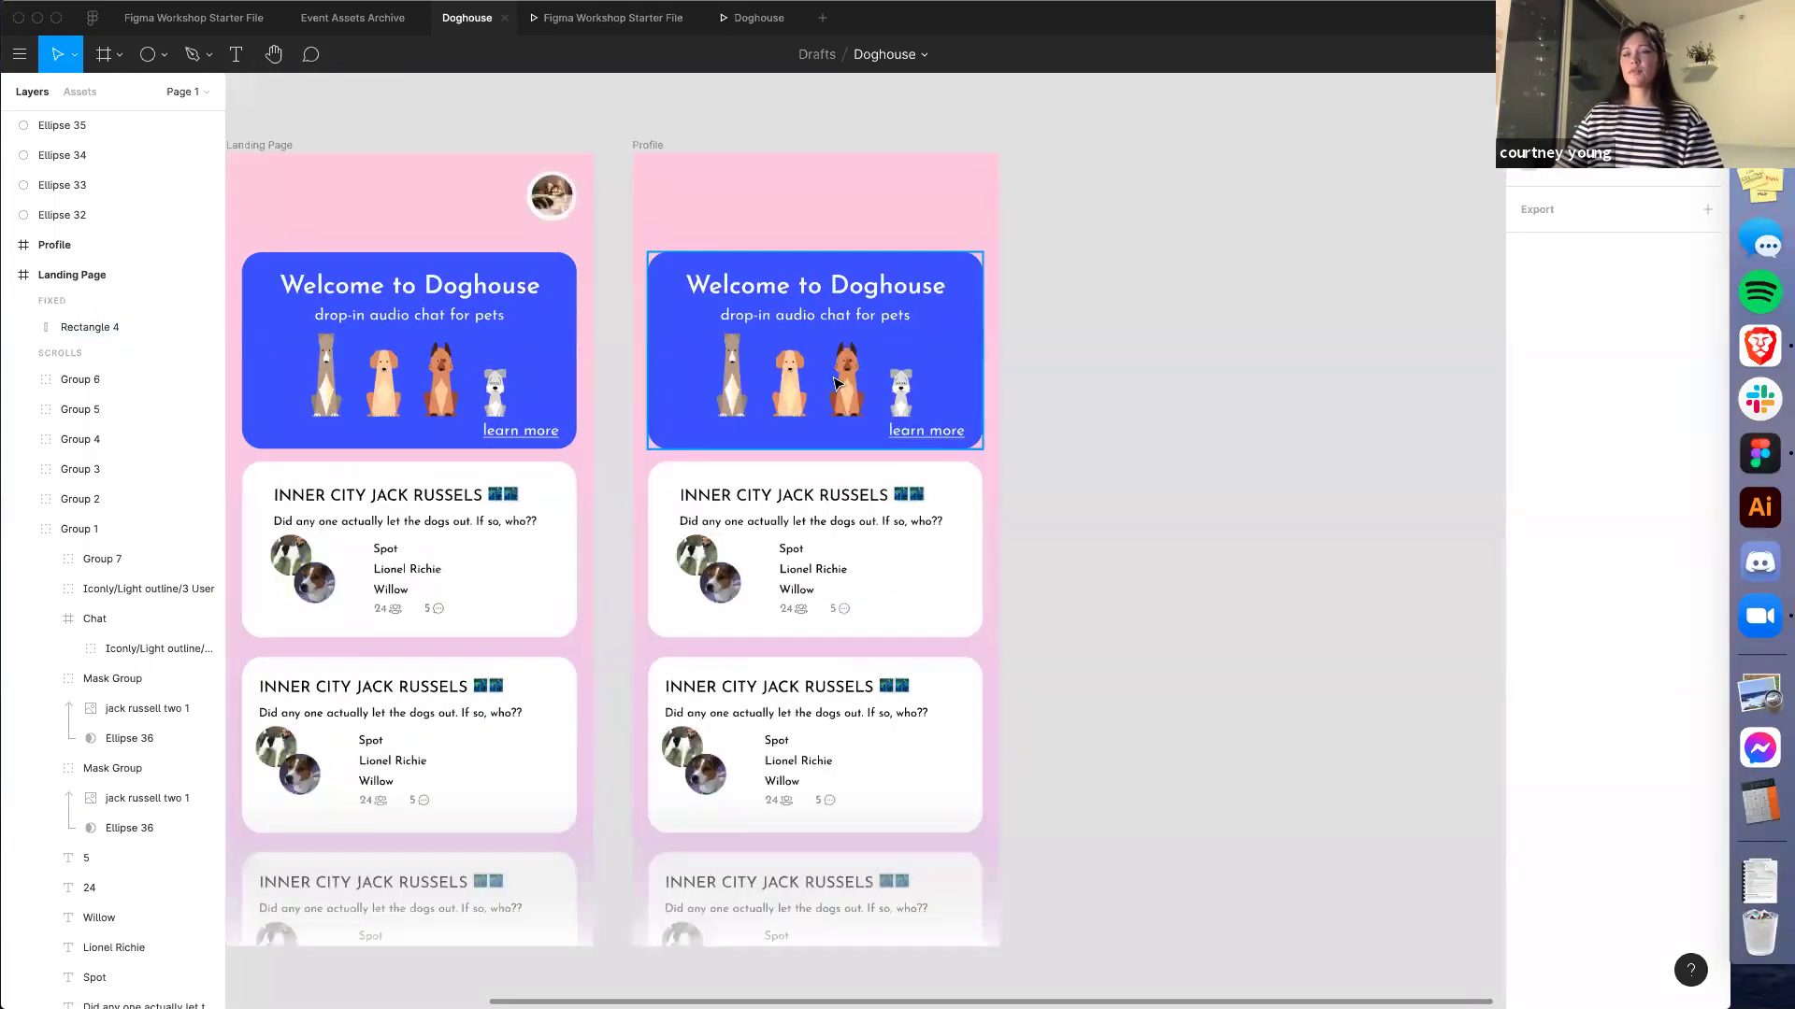
pyautogui.click(834, 439)
pyautogui.keyDown('shift'); pyautogui.click(855, 587); pyautogui.keyUp('shift')
pyautogui.keyDown('shift'); pyautogui.click(914, 739); pyautogui.keyUp('shift')
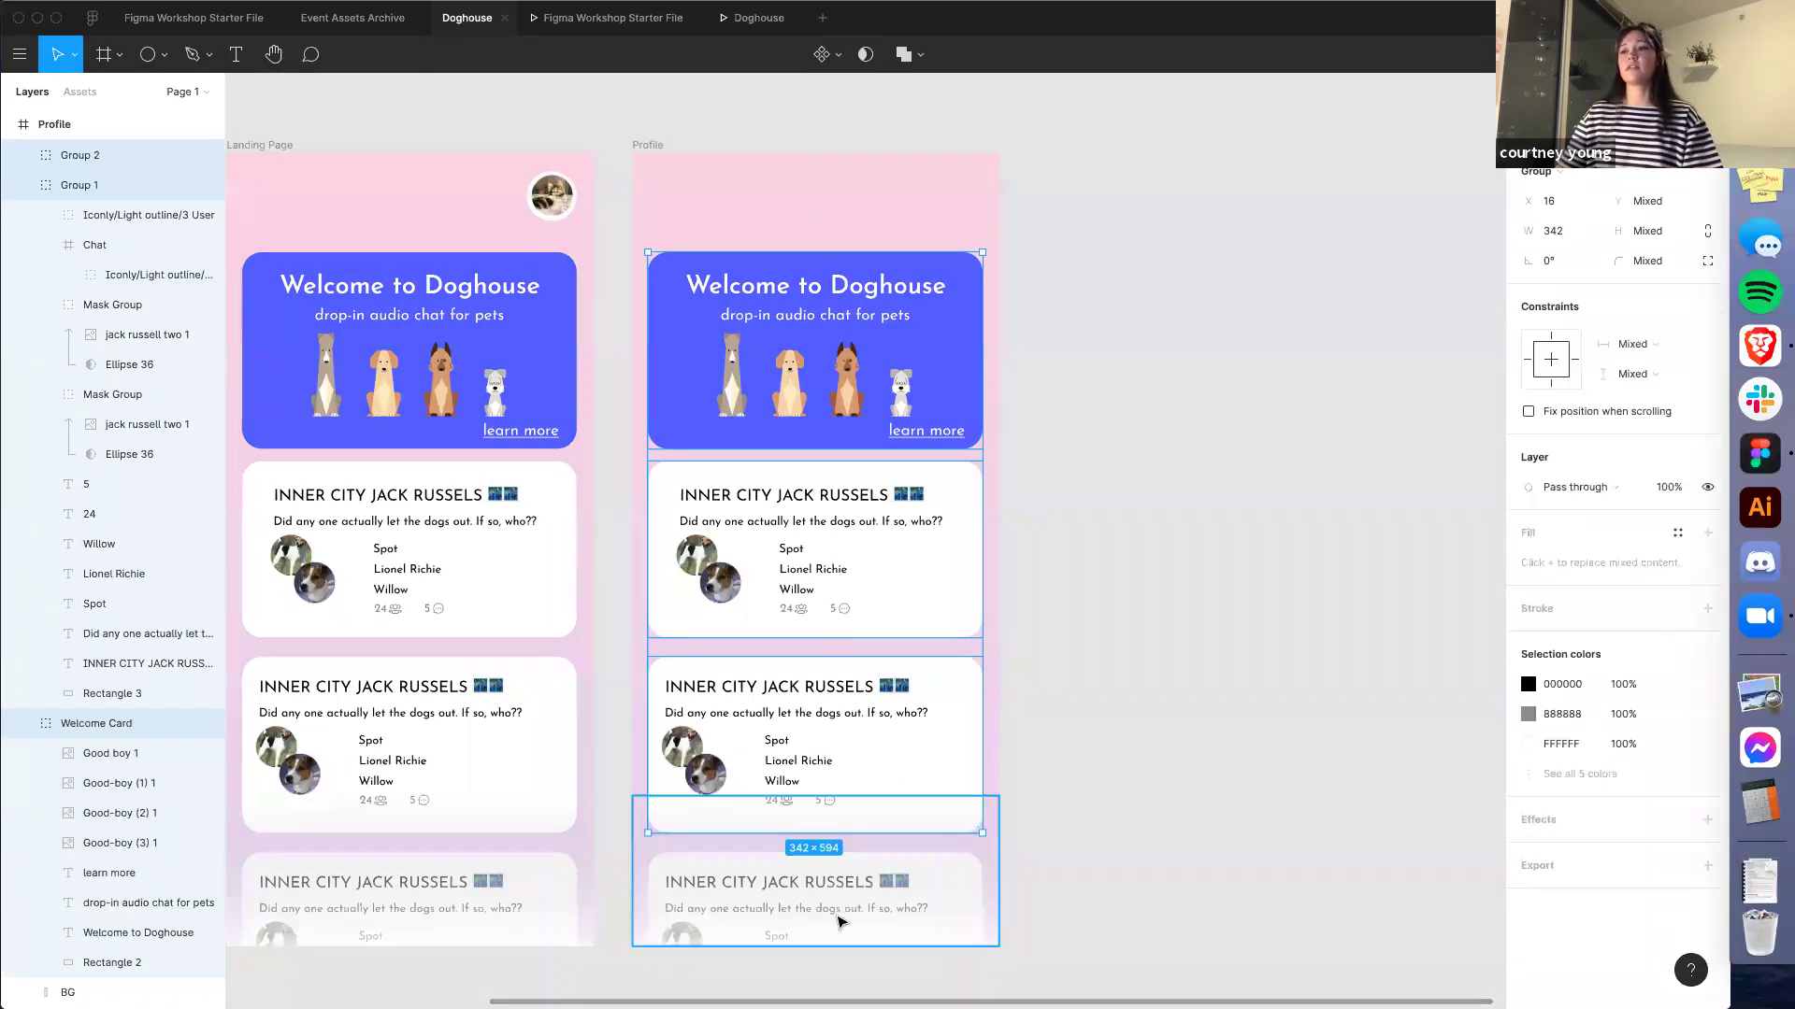
pyautogui.click(82, 155)
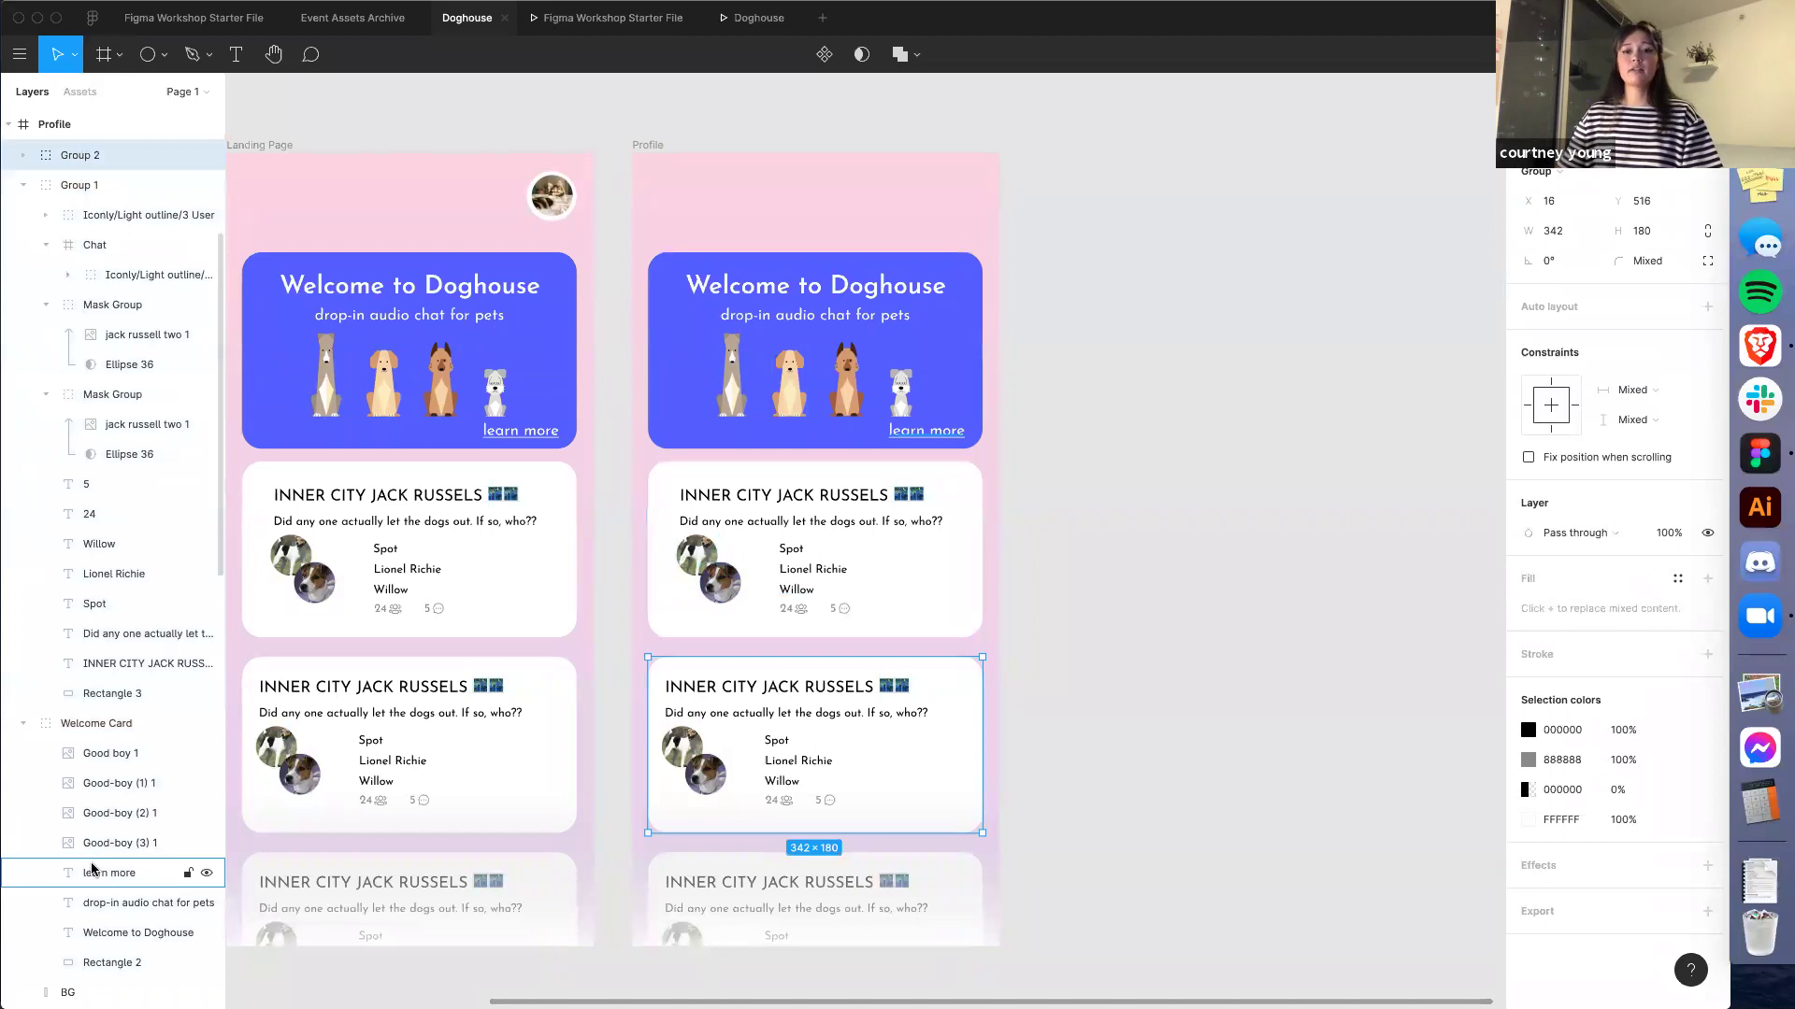
pyautogui.scroll(-4, 94, 873)
pyautogui.keyDown('shift'); pyautogui.click(94, 823); pyautogui.keyUp('shift')
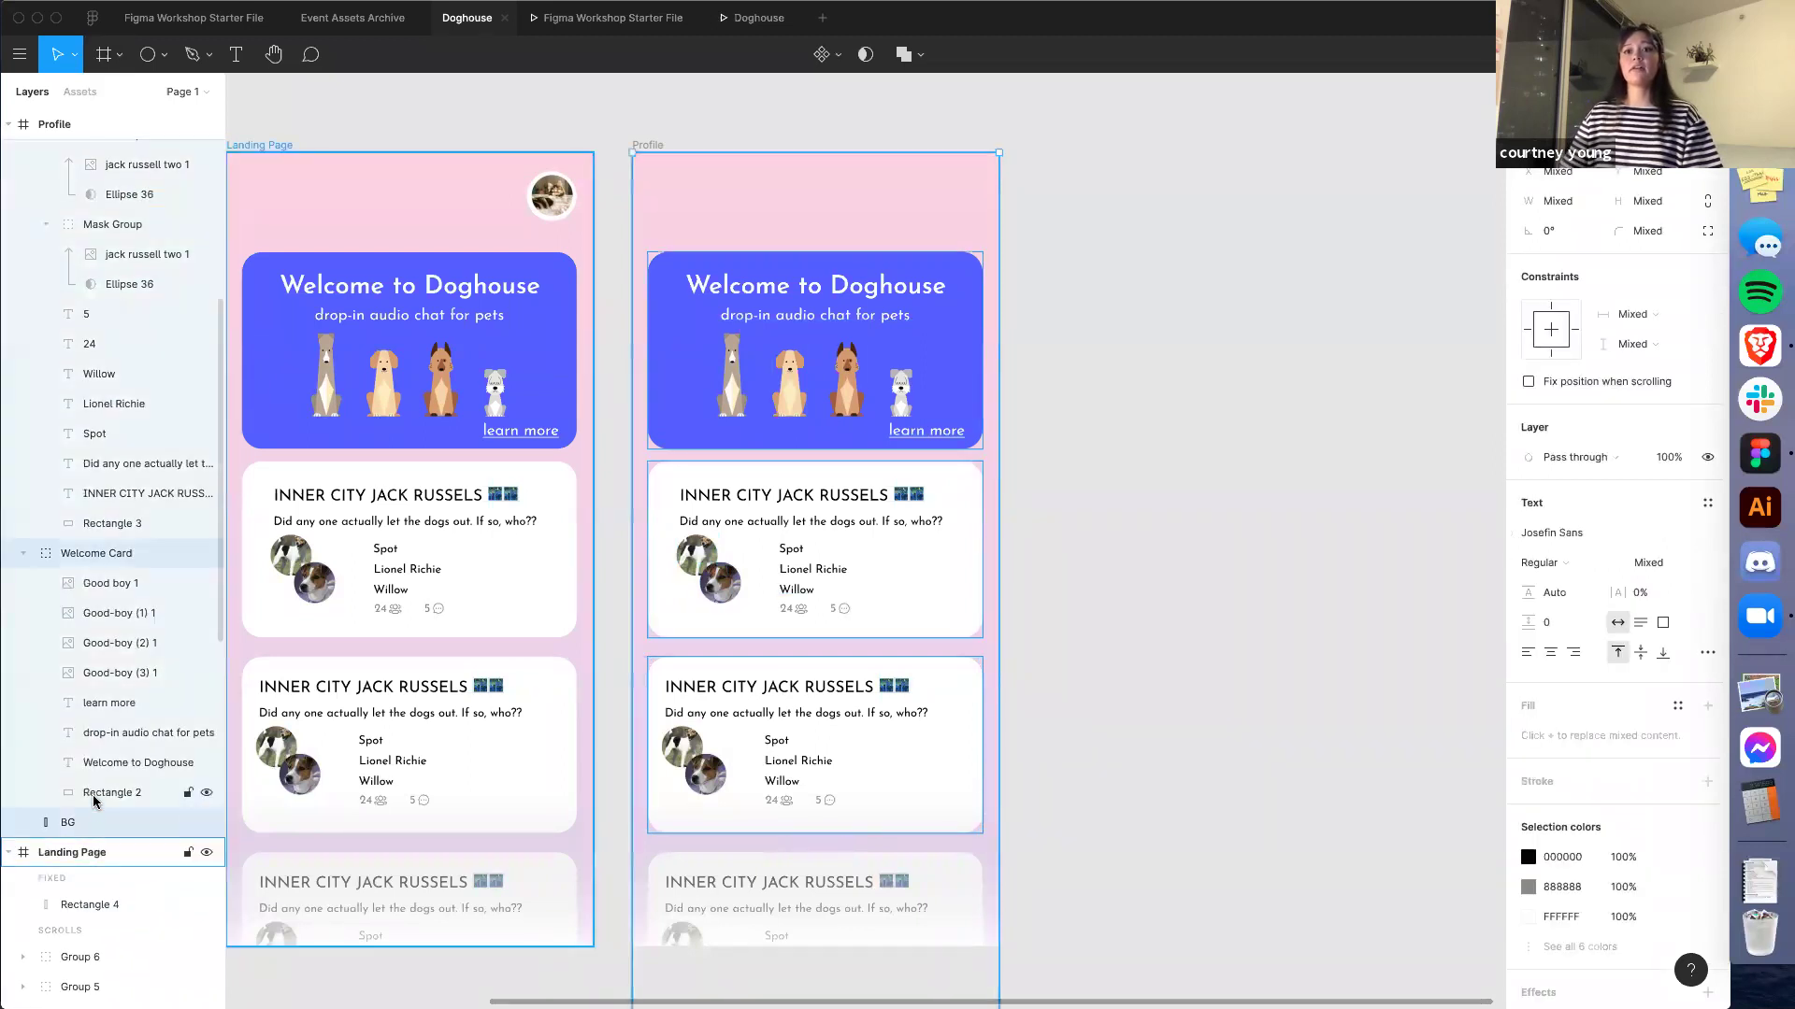
pyautogui.click(99, 796)
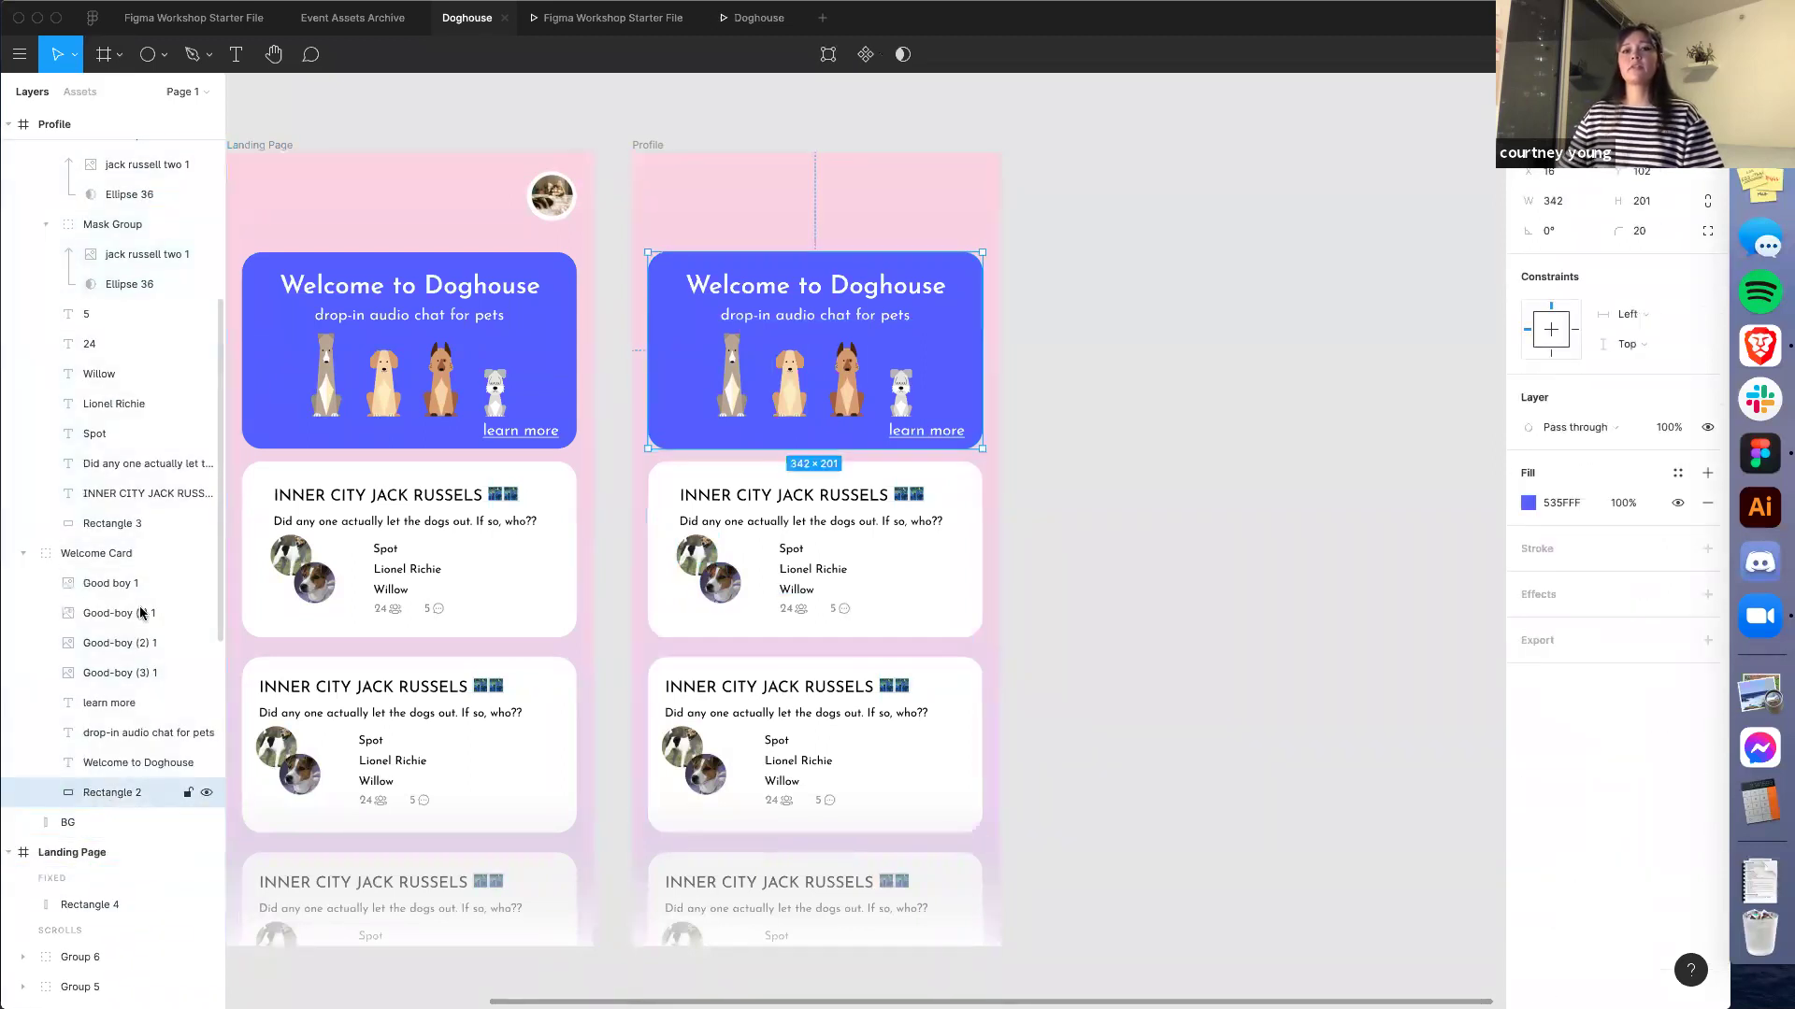
# Delete all layers of the Profile frame except the BG layer
pyautogui.scroll(10, 141, 561)
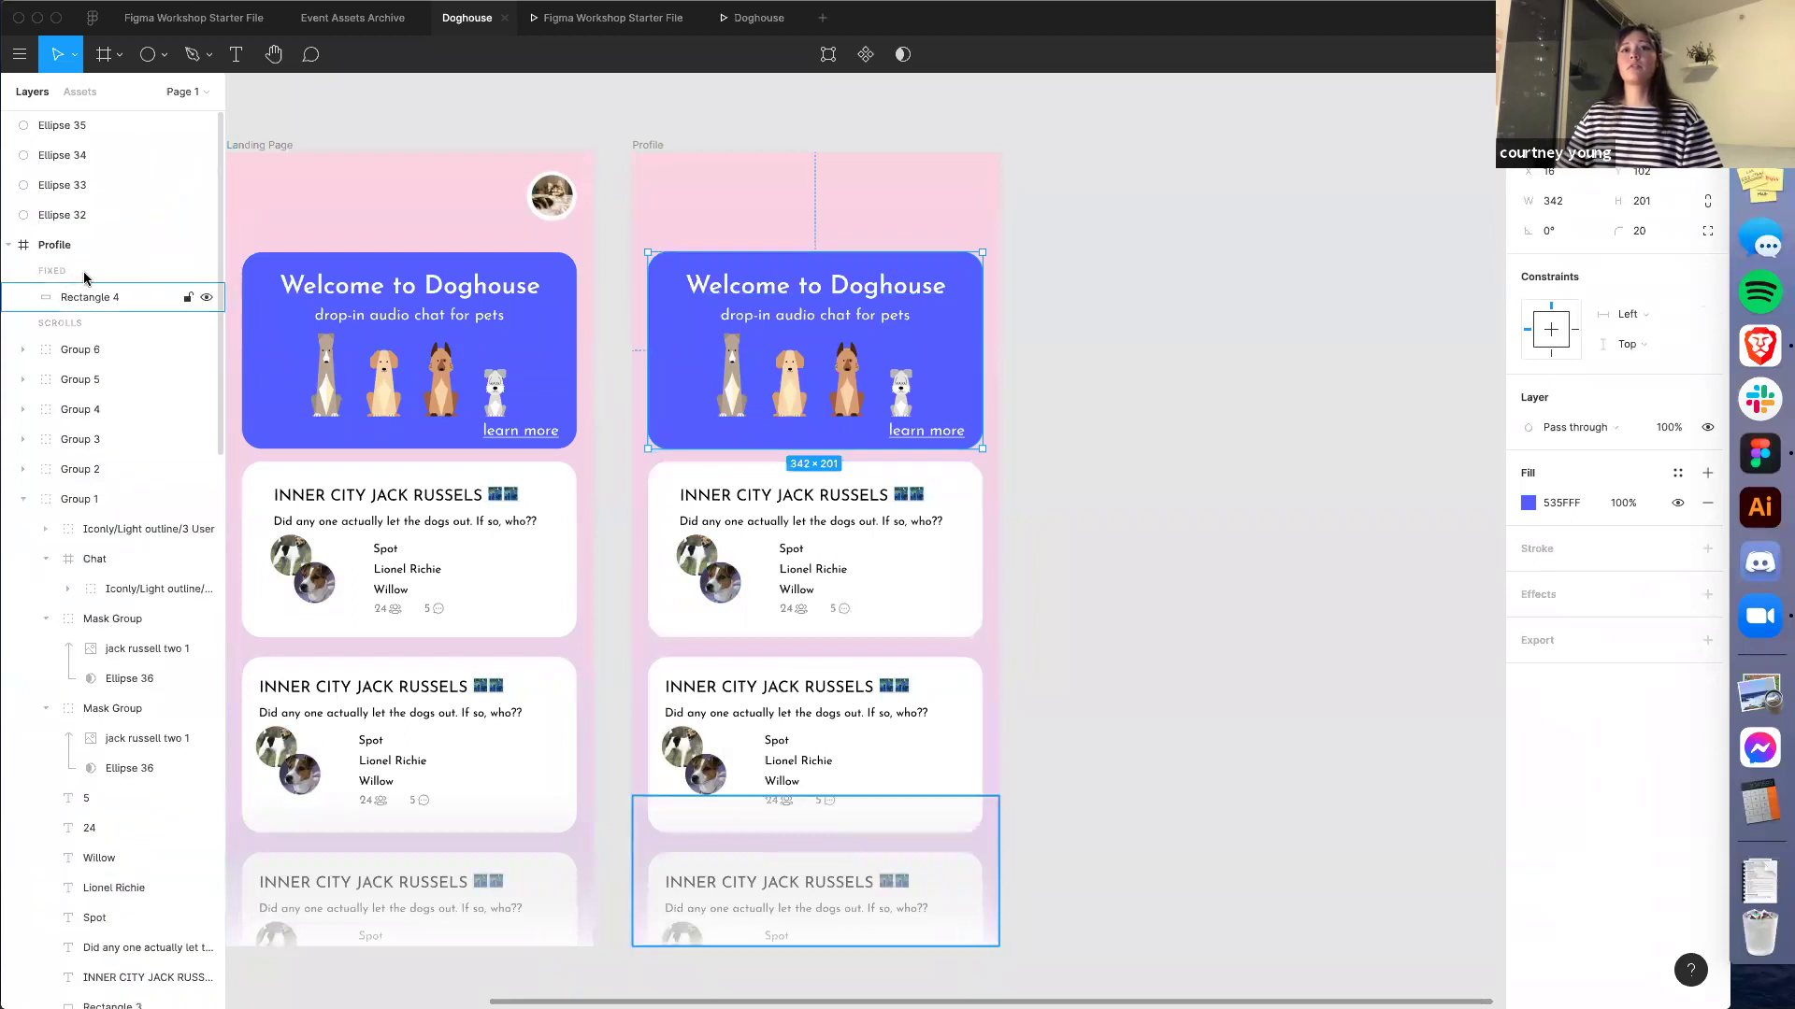
pyautogui.click(96, 297)
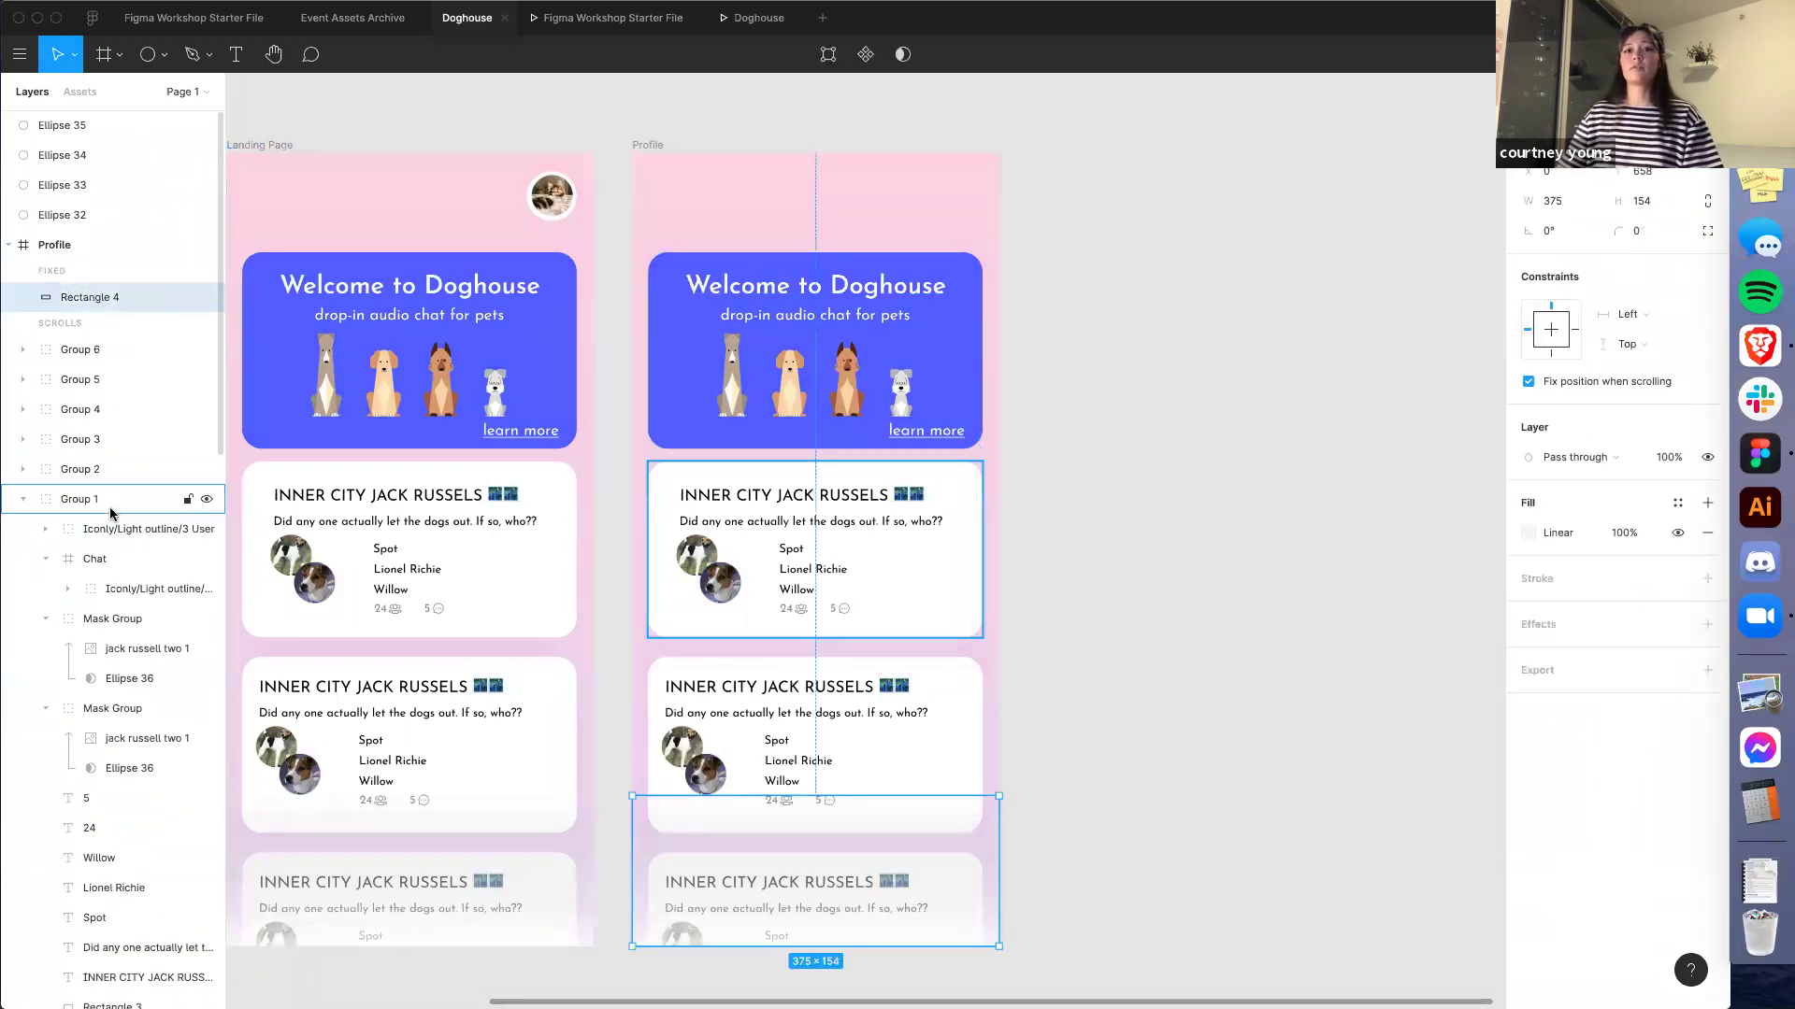
pyautogui.scroll(-5, 110, 512)
pyautogui.keyDown('shift'); pyautogui.click(112, 831); pyautogui.keyUp('shift')
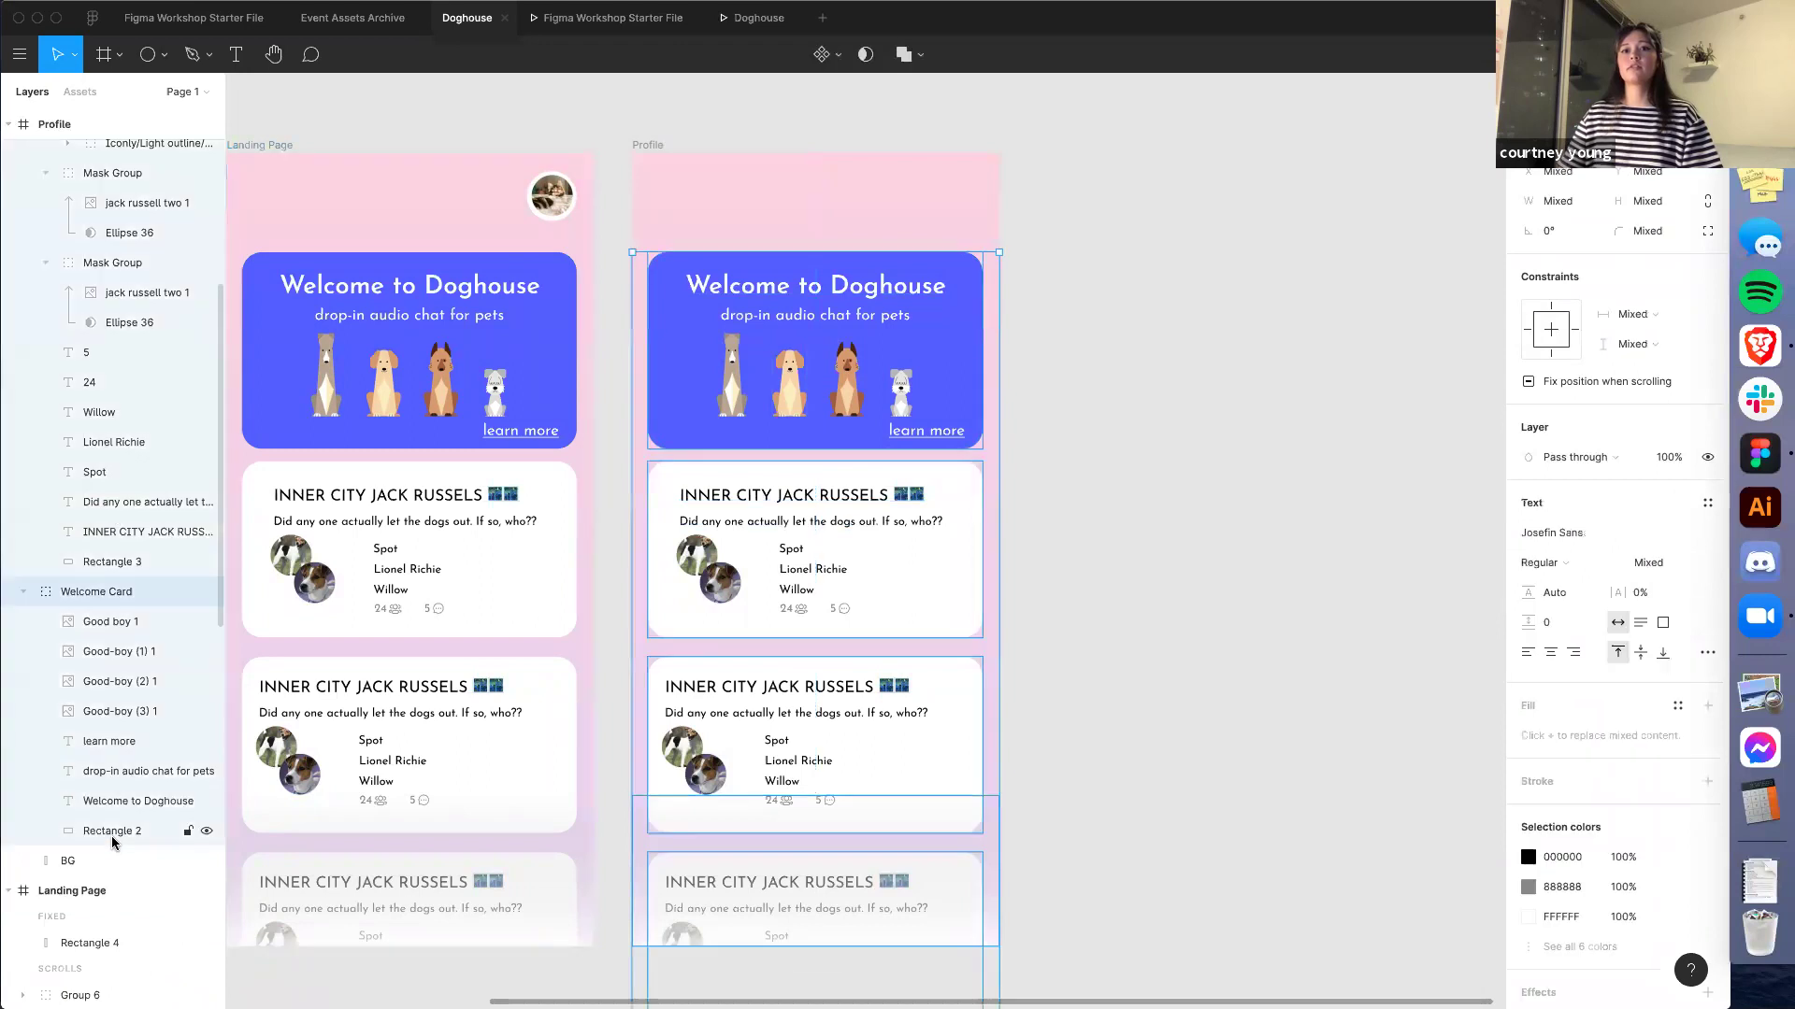
pyautogui.press('Delete')
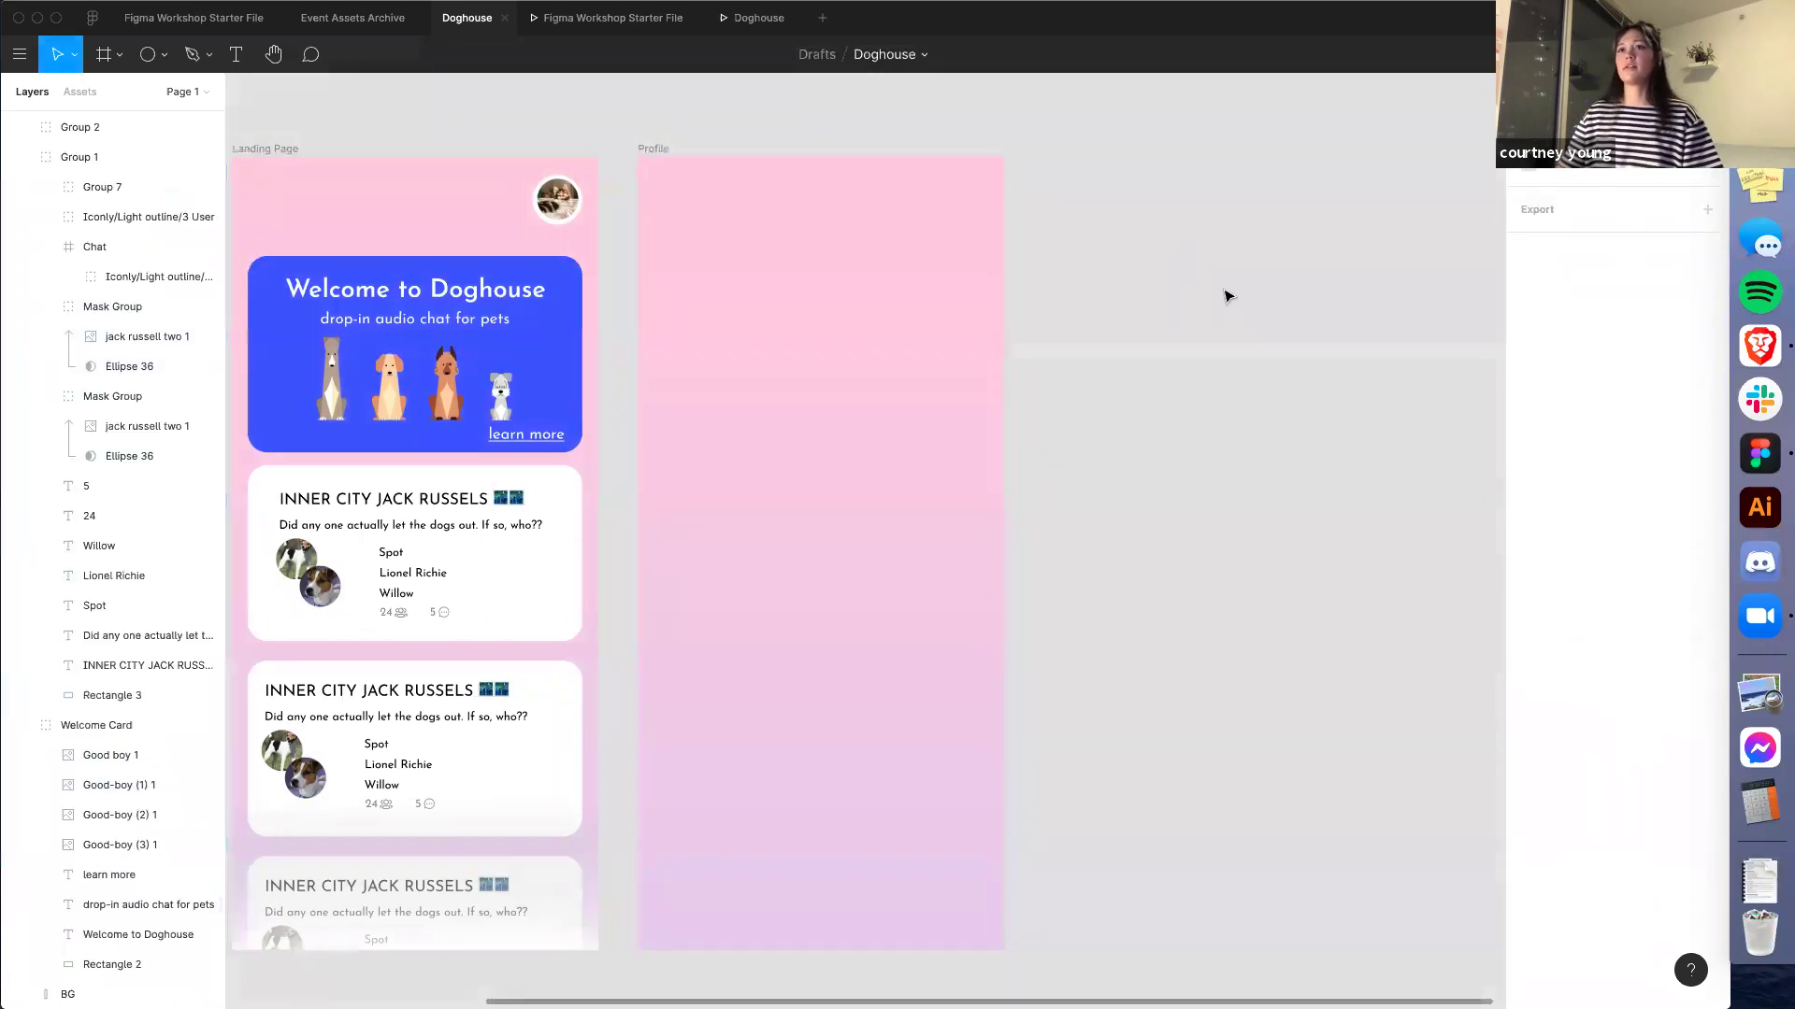
# Duplicate the Landing Page's round profile photo, place the copy in the Profile frame and enlarge it to about 201 × 201
pyautogui.scroll(1, 1227, 296)
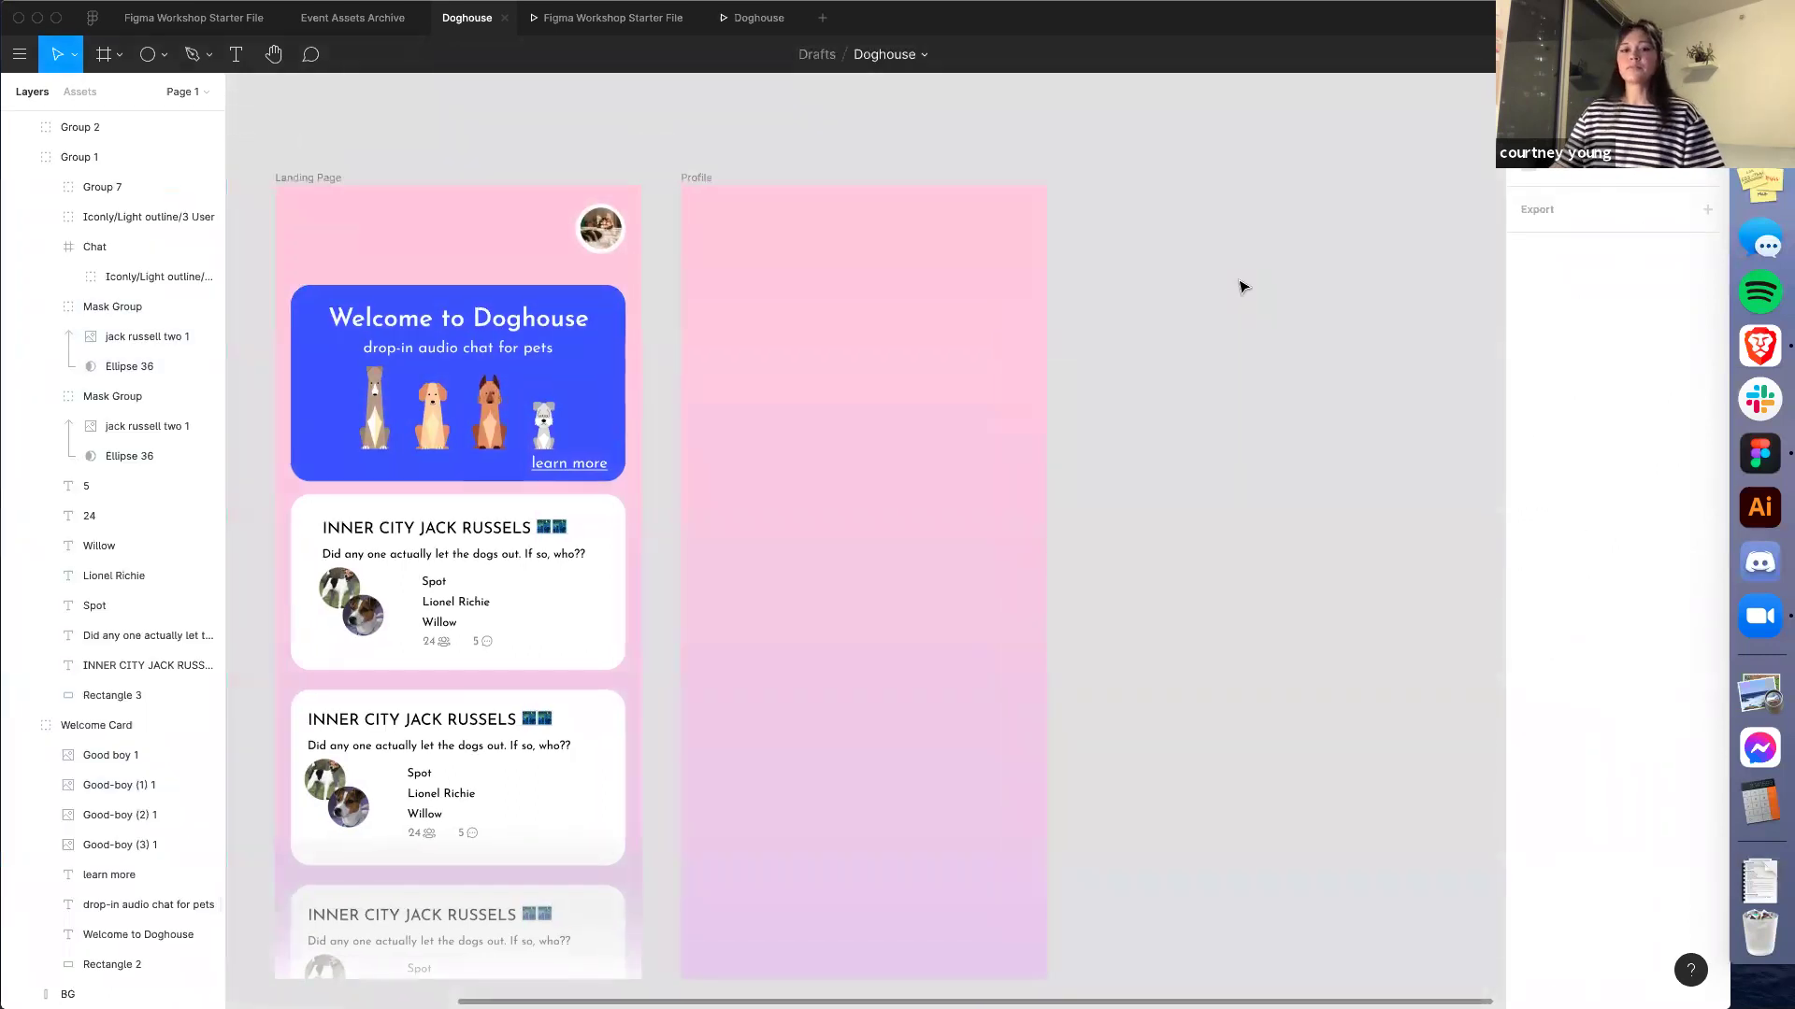
pyautogui.doubleClick(602, 231)
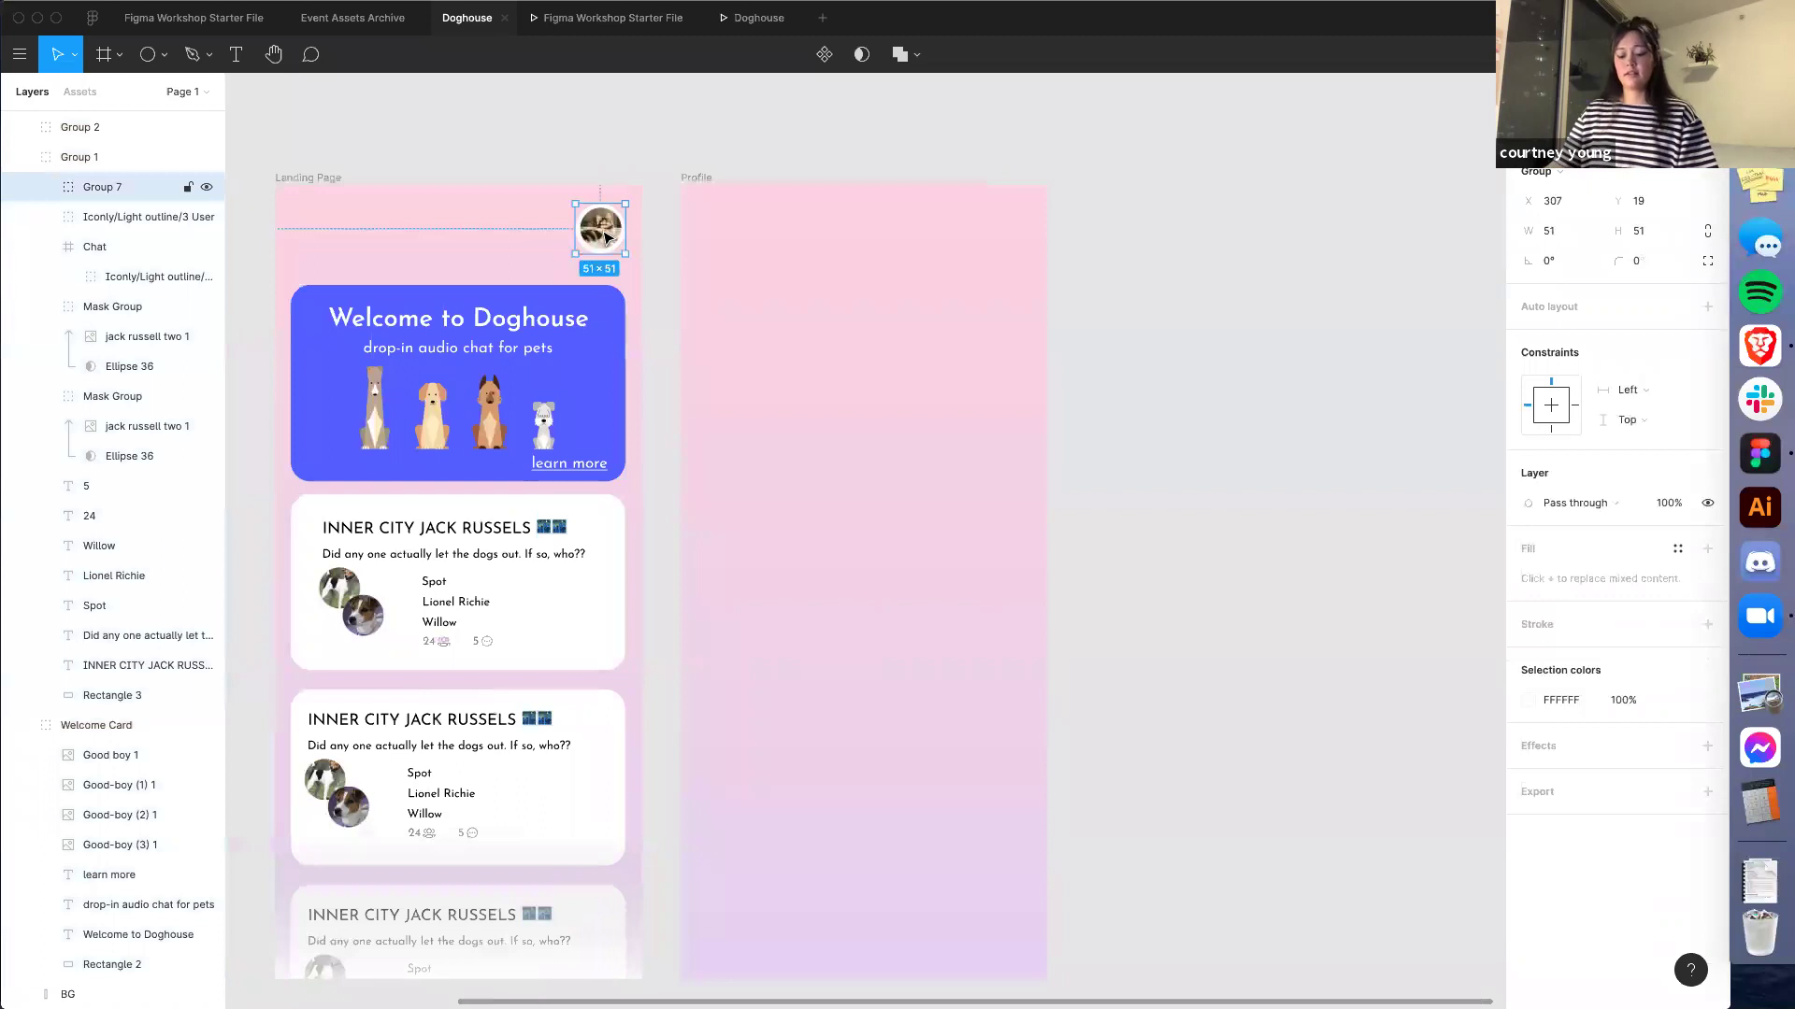
pyautogui.press('super+d')
pyautogui.moveTo(605, 237); pyautogui.dragTo(726, 246)
pyautogui.moveTo(792, 317); pyautogui.dragTo(894, 417)
pyautogui.moveTo(812, 337); pyautogui.dragTo(805, 328)
pyautogui.scroll(2, 789, 343)
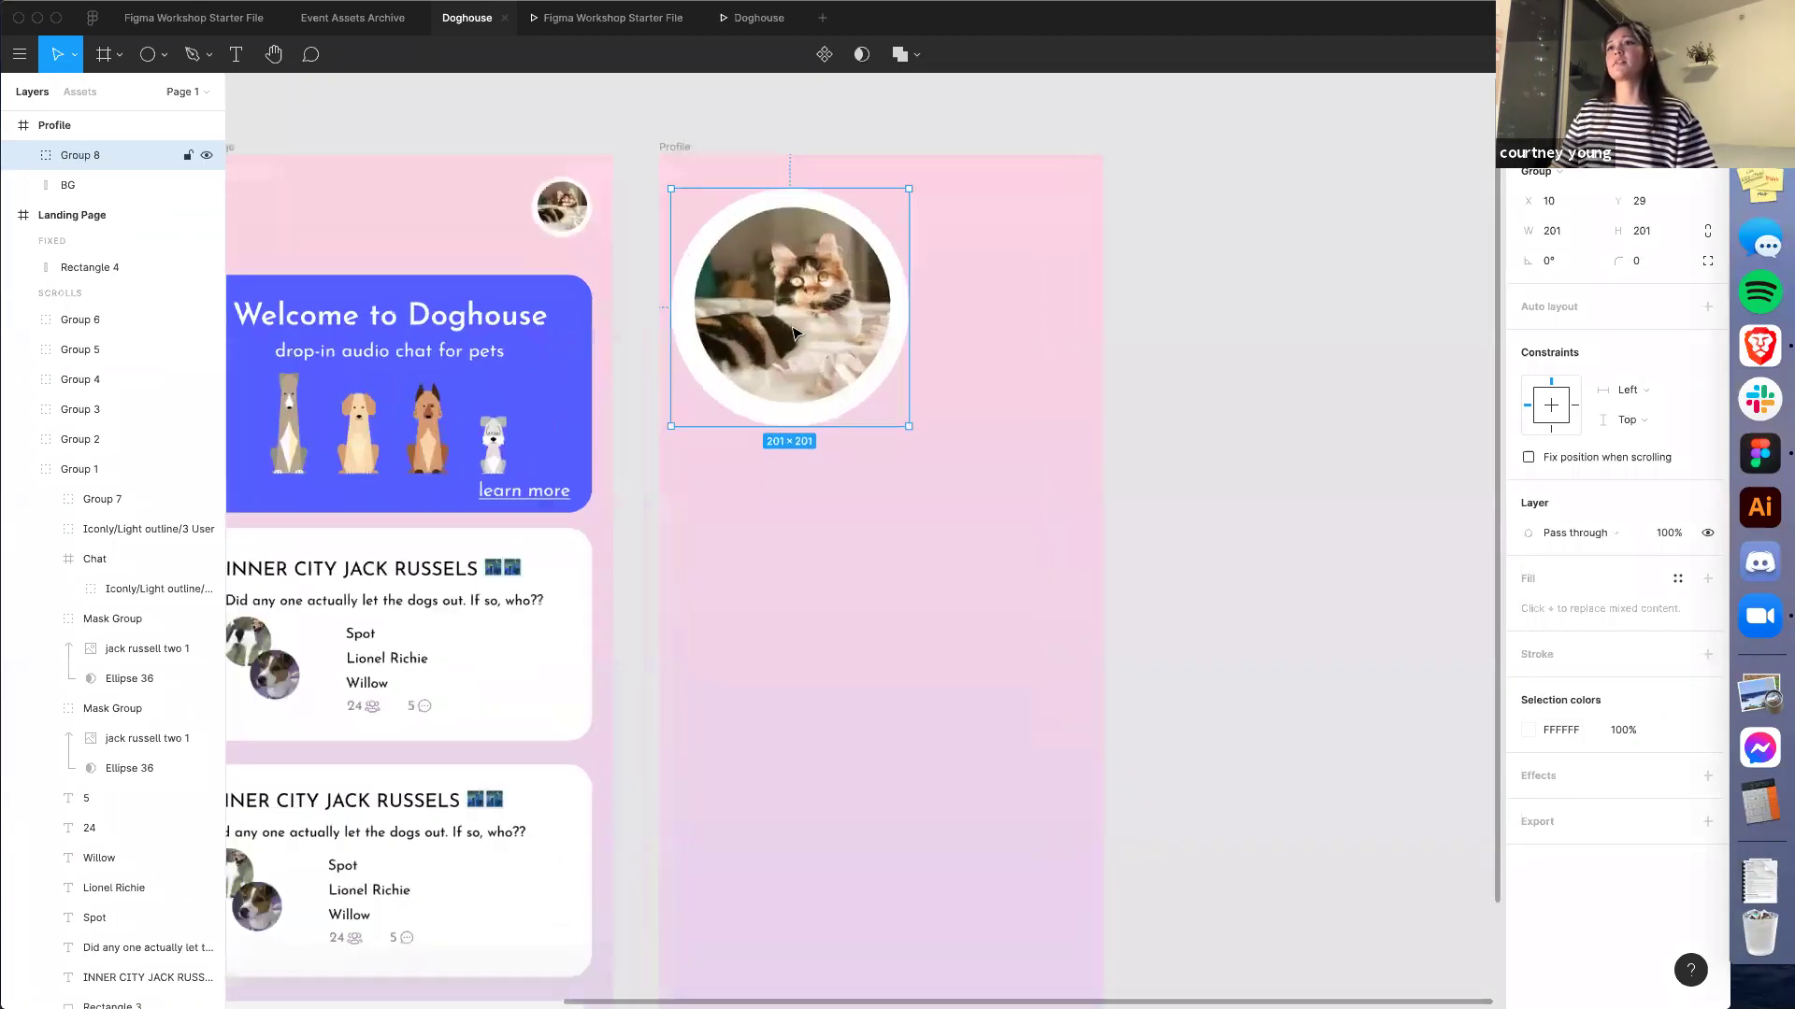
# Resize the large profile photo to about 156 × 156 and position it at about X 20, Y 88
pyautogui.doubleClick(792, 335)
pyautogui.moveTo(689, 409); pyautogui.dragTo(679, 418)
pyautogui.moveTo(762, 321); pyautogui.dragTo(764, 316)
pyautogui.press('Escape')
pyautogui.moveTo(908, 426); pyautogui.dragTo(827, 432)
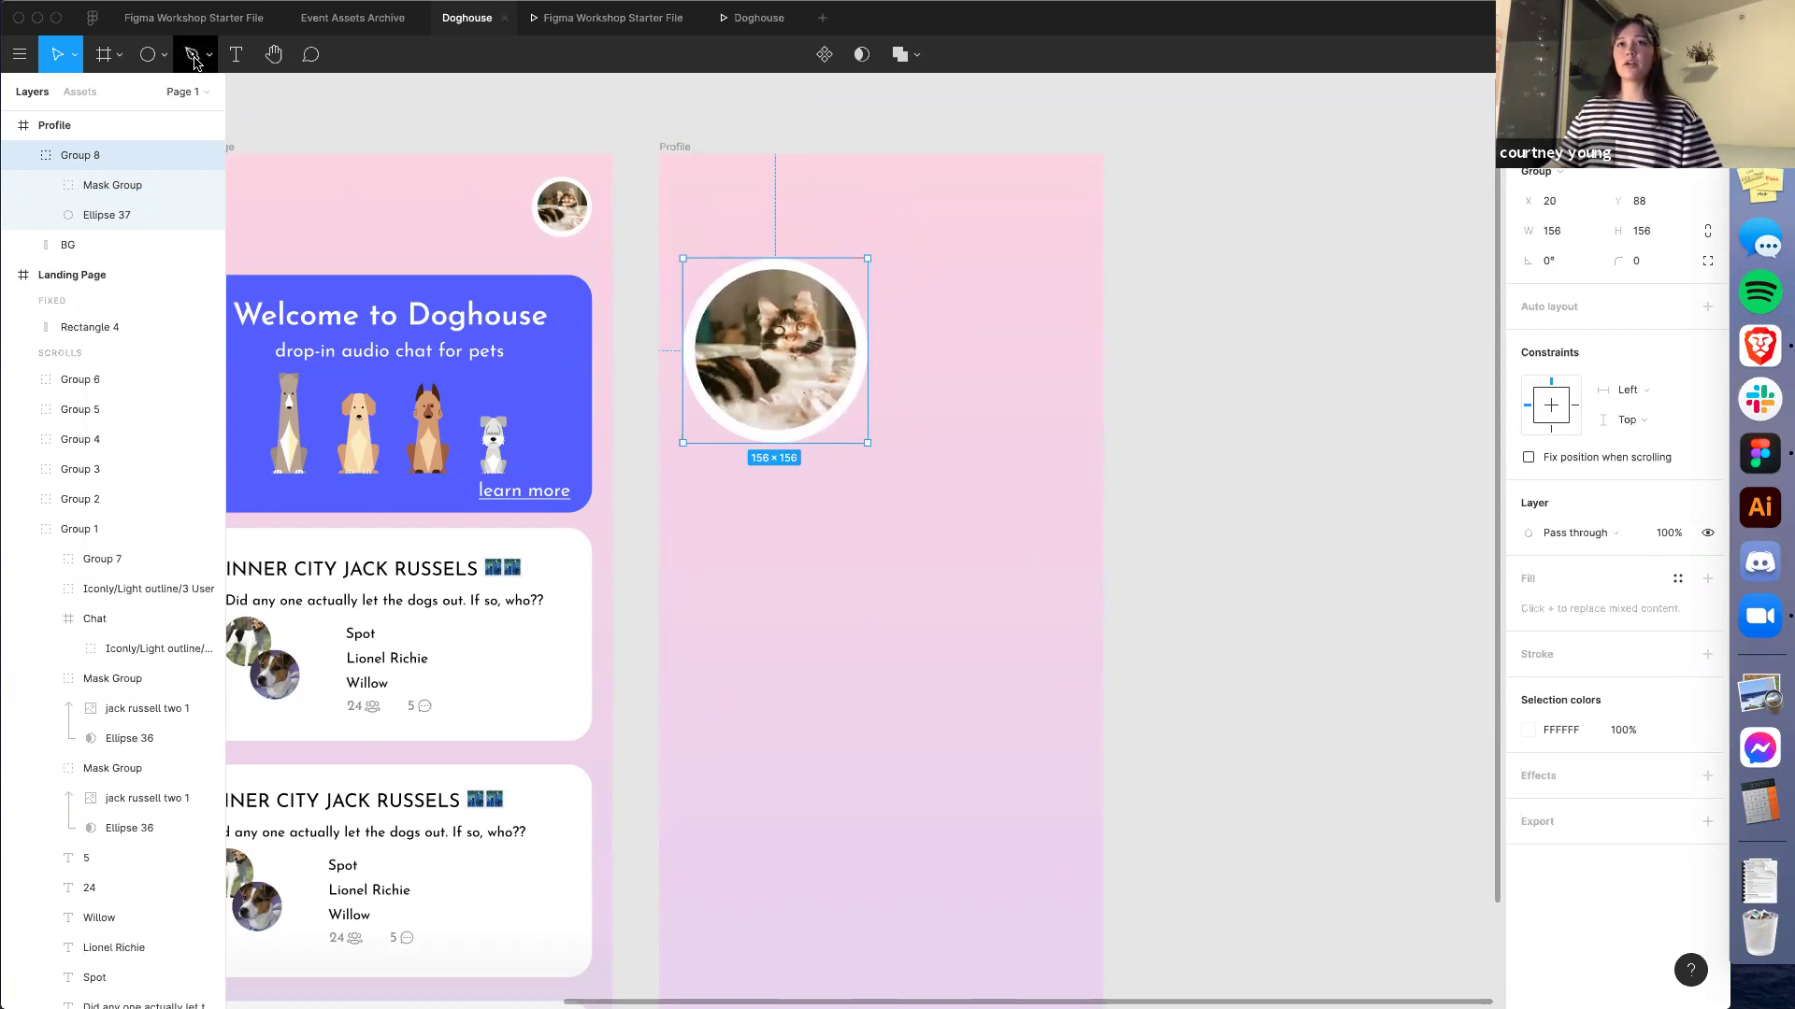
# Draw a left-pointing chevron of about 12.5 × 25 with the Pen tool above the Profile frame
pyautogui.hscroll(3, 505, 137)
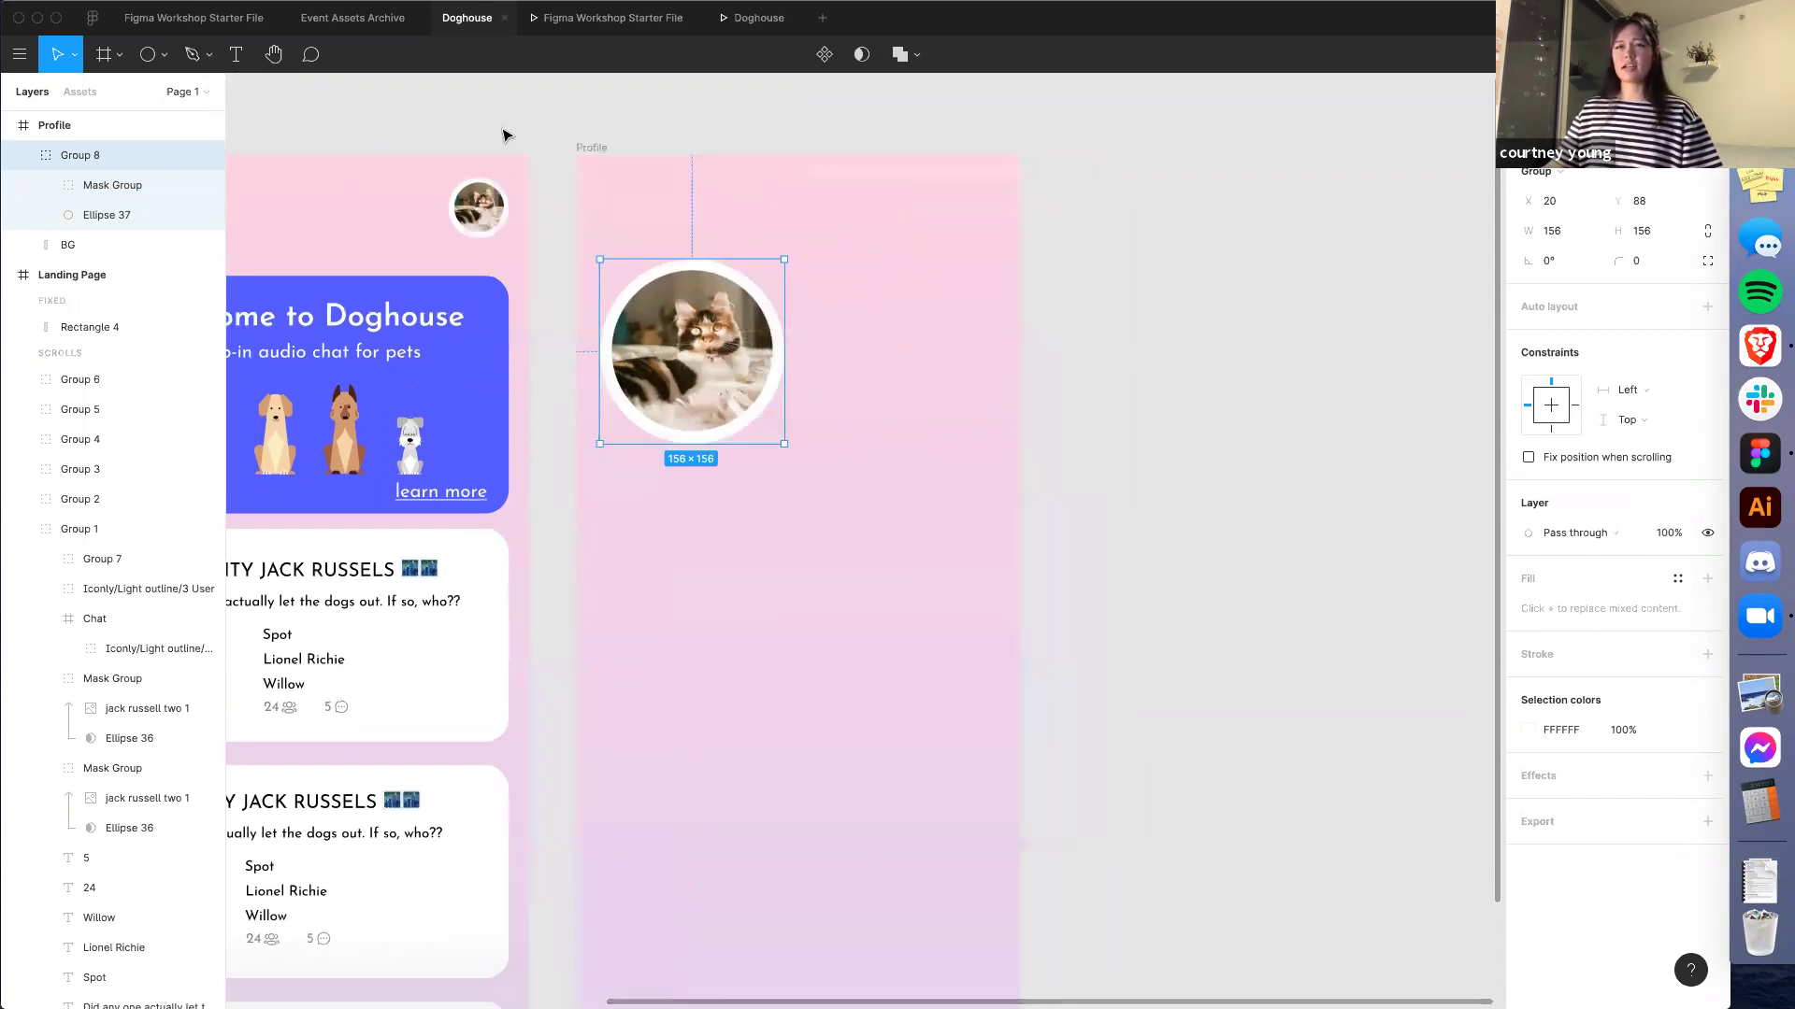
pyautogui.click(193, 54)
pyautogui.scroll(1, 556, 153)
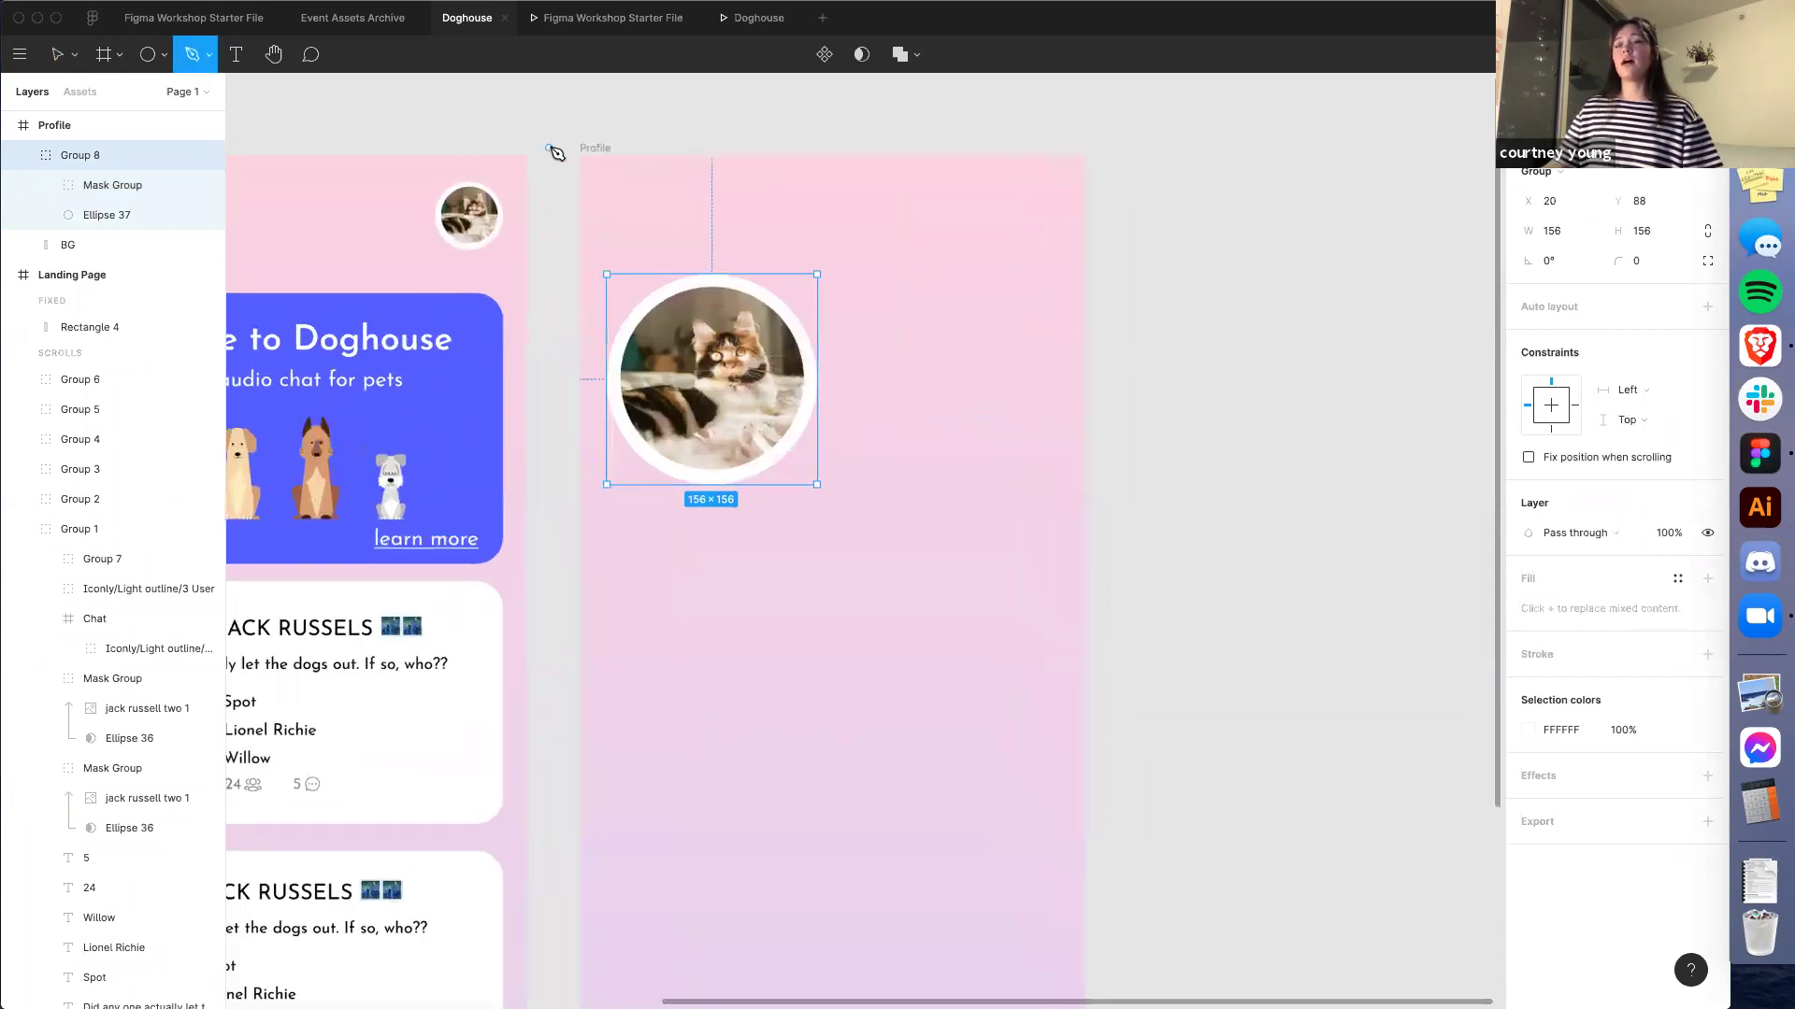
pyautogui.scroll(1, 556, 152)
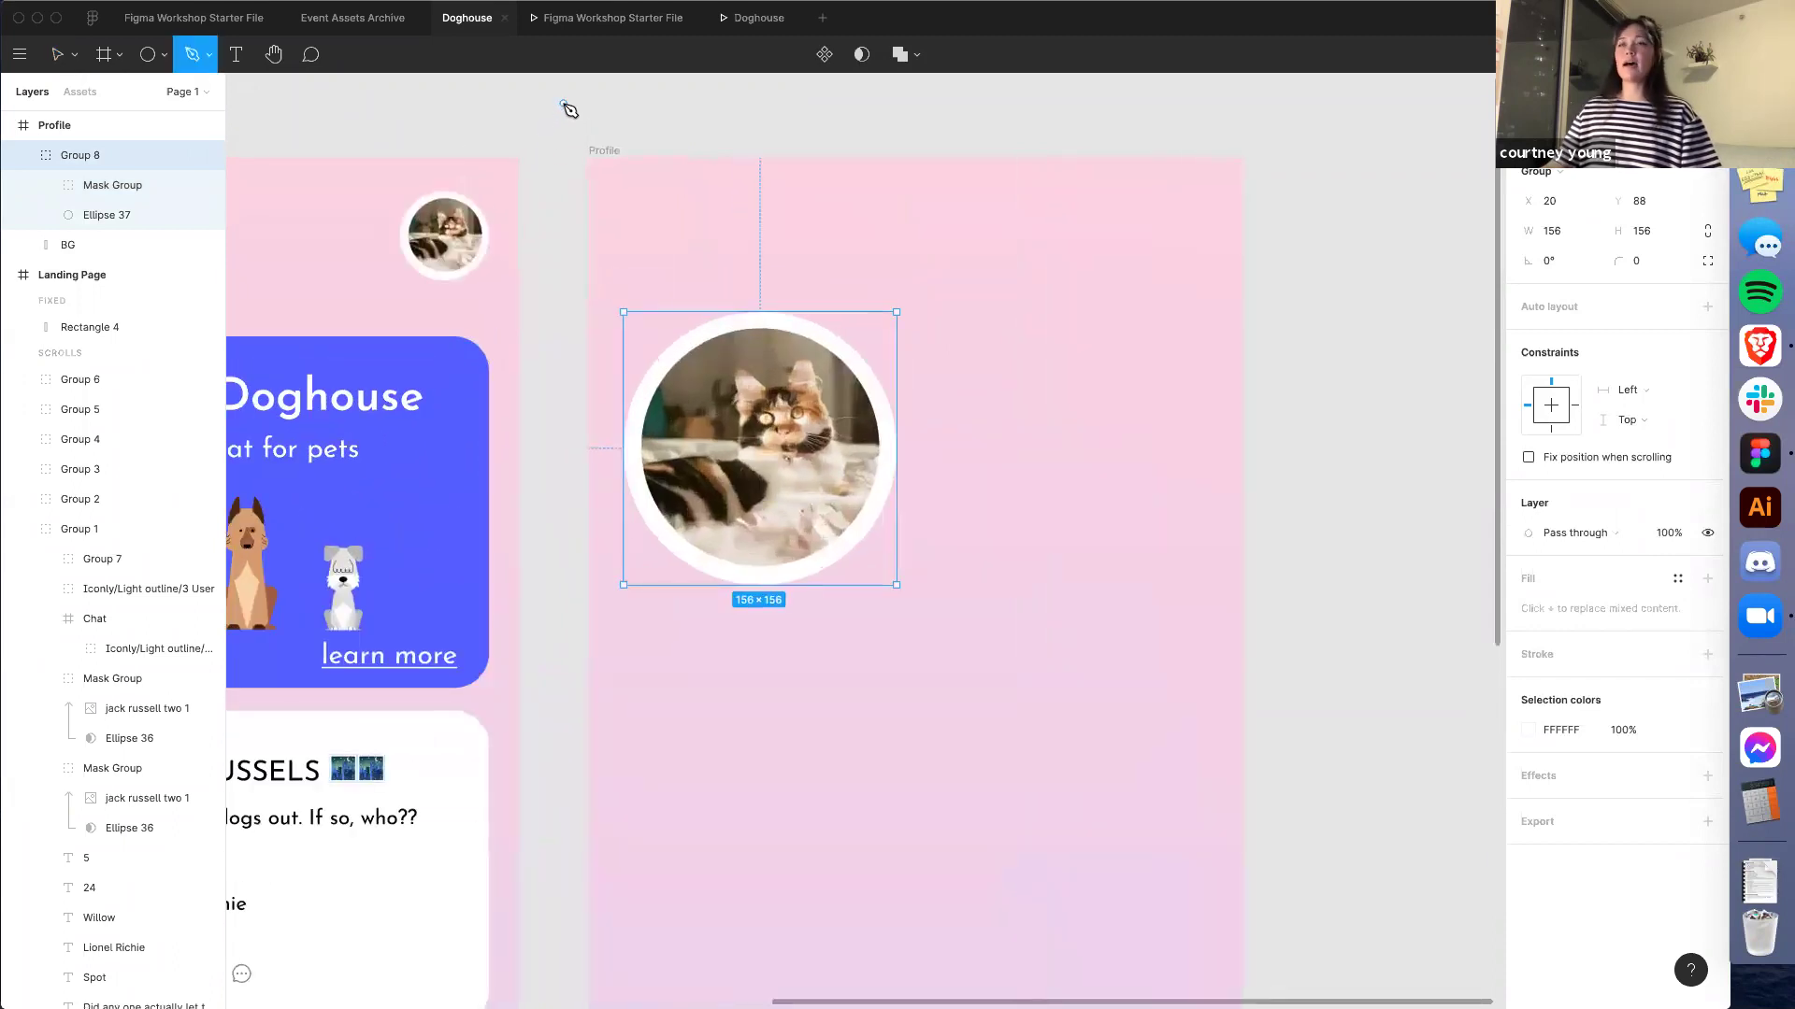
pyautogui.scroll(2, 573, 132)
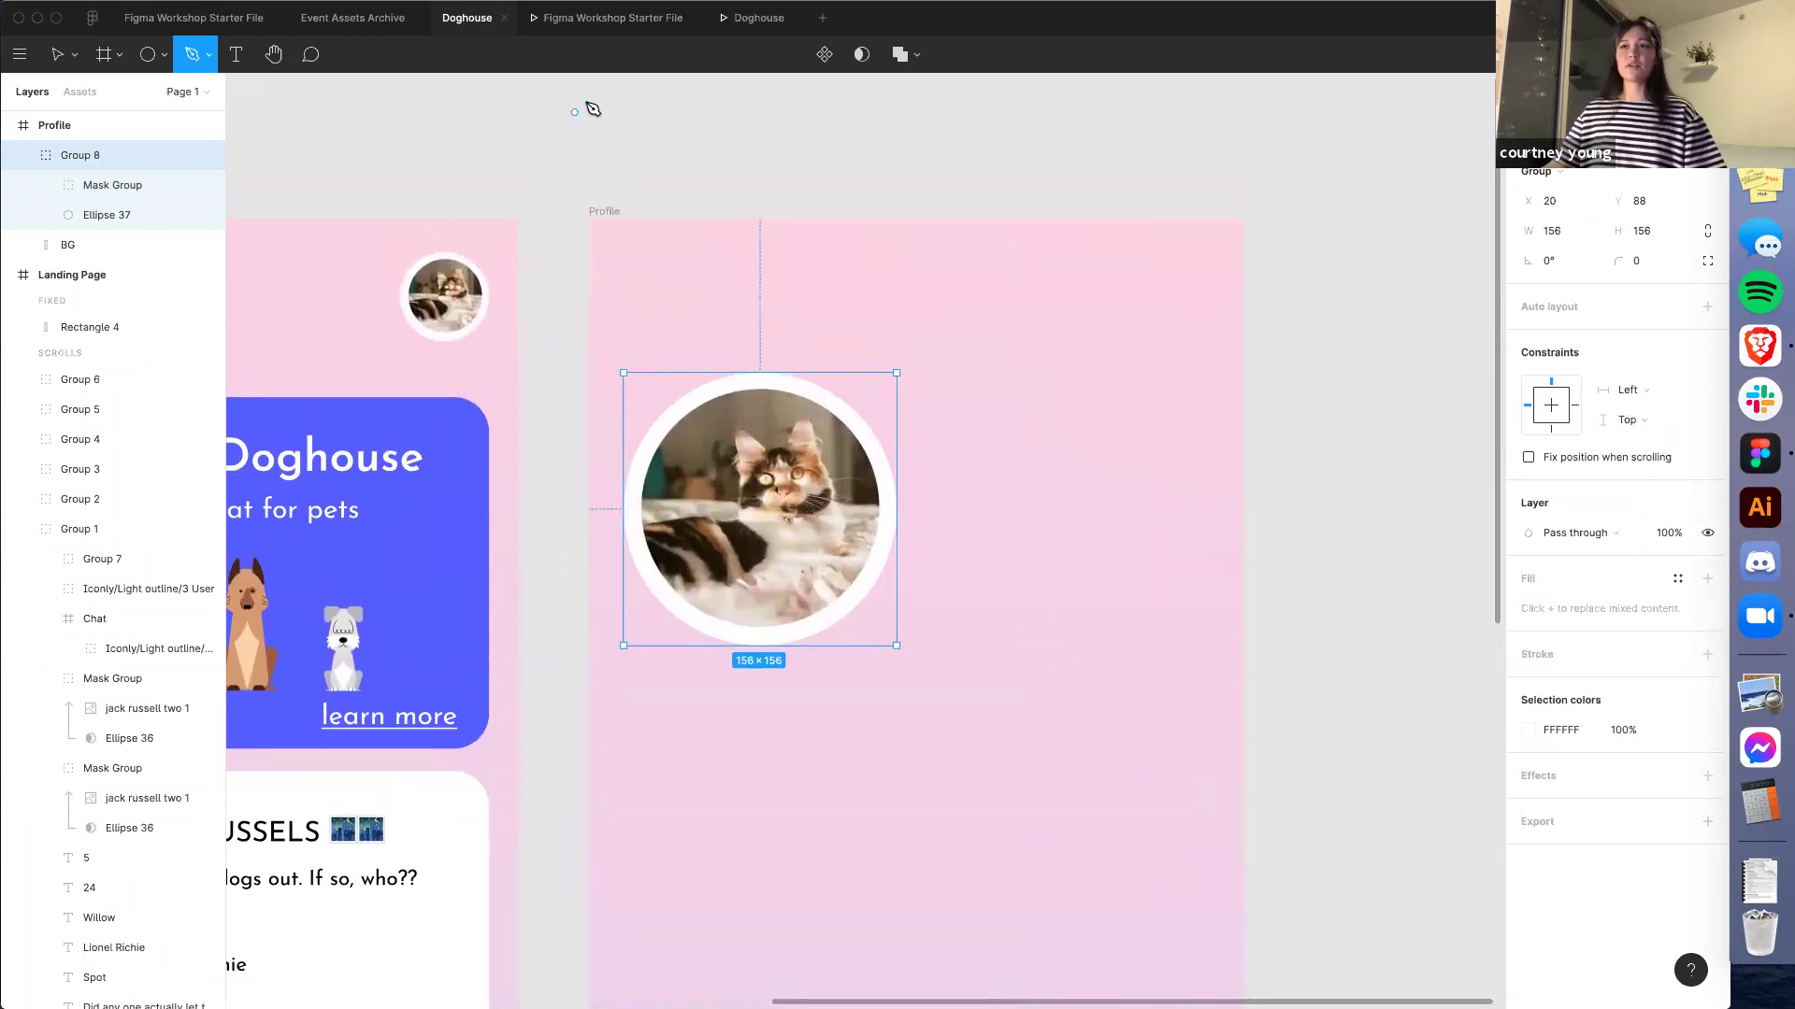
pyautogui.click(587, 102)
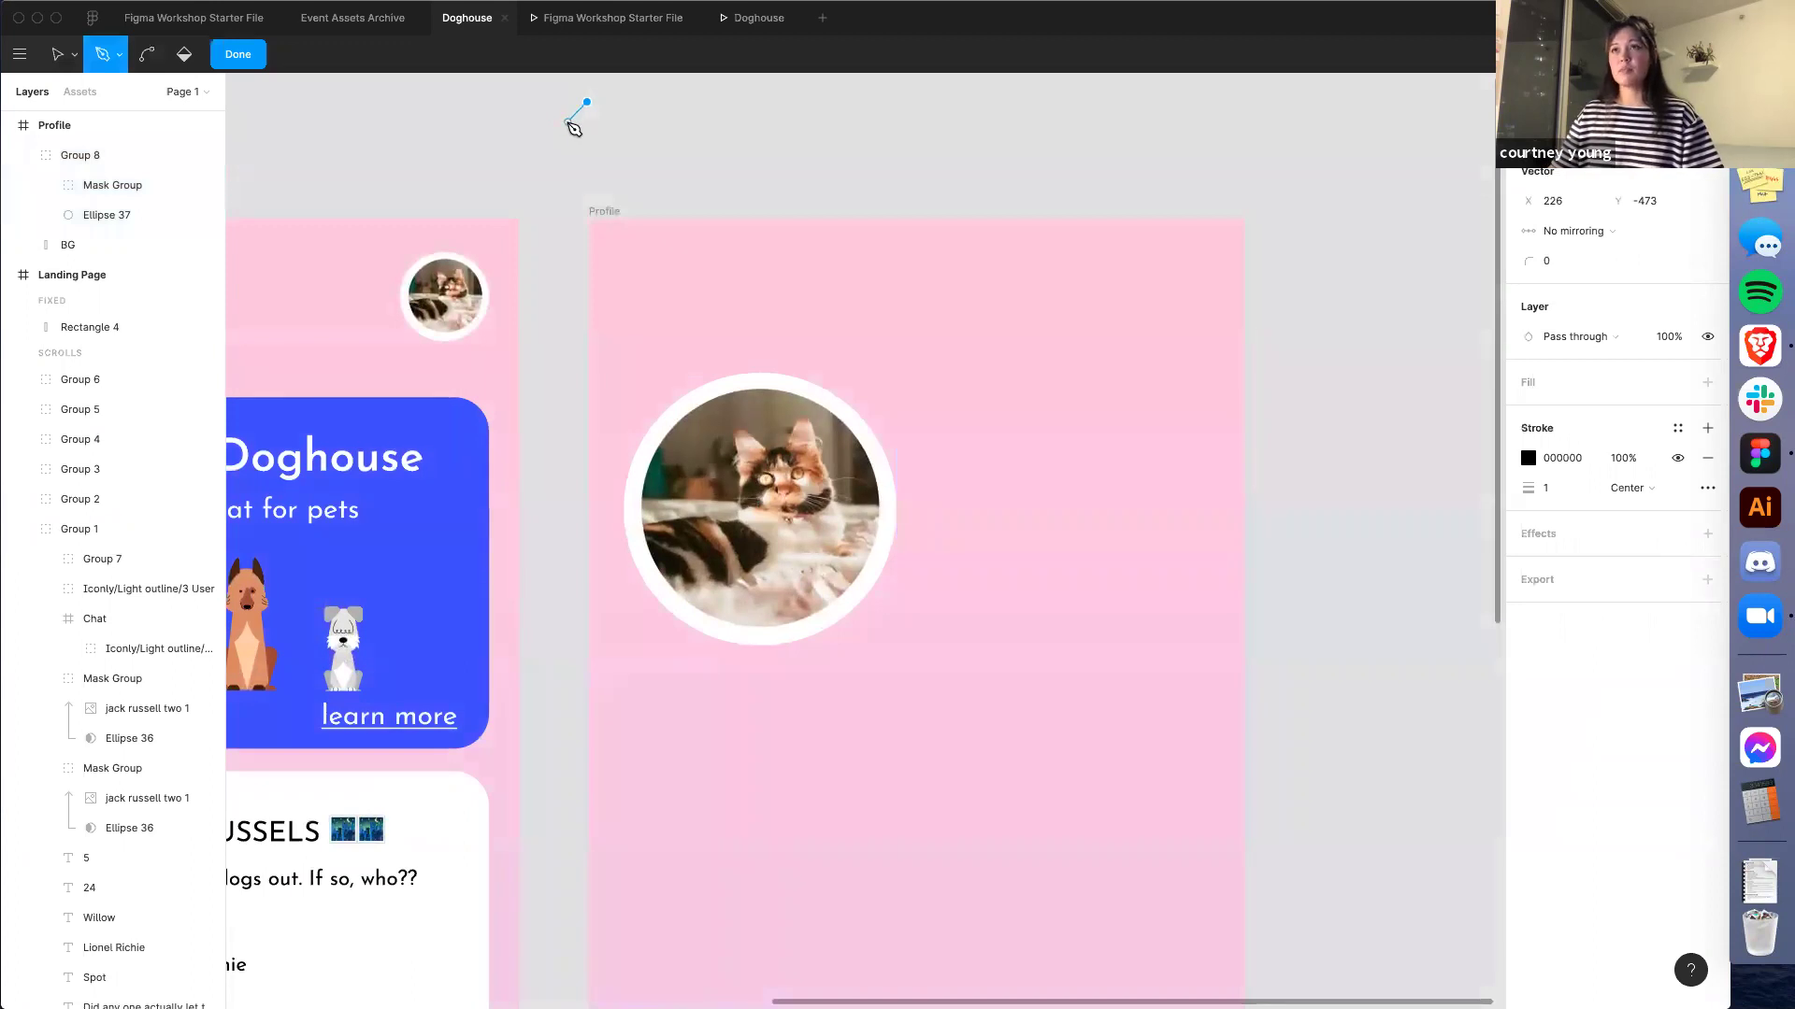
pyautogui.click(564, 122)
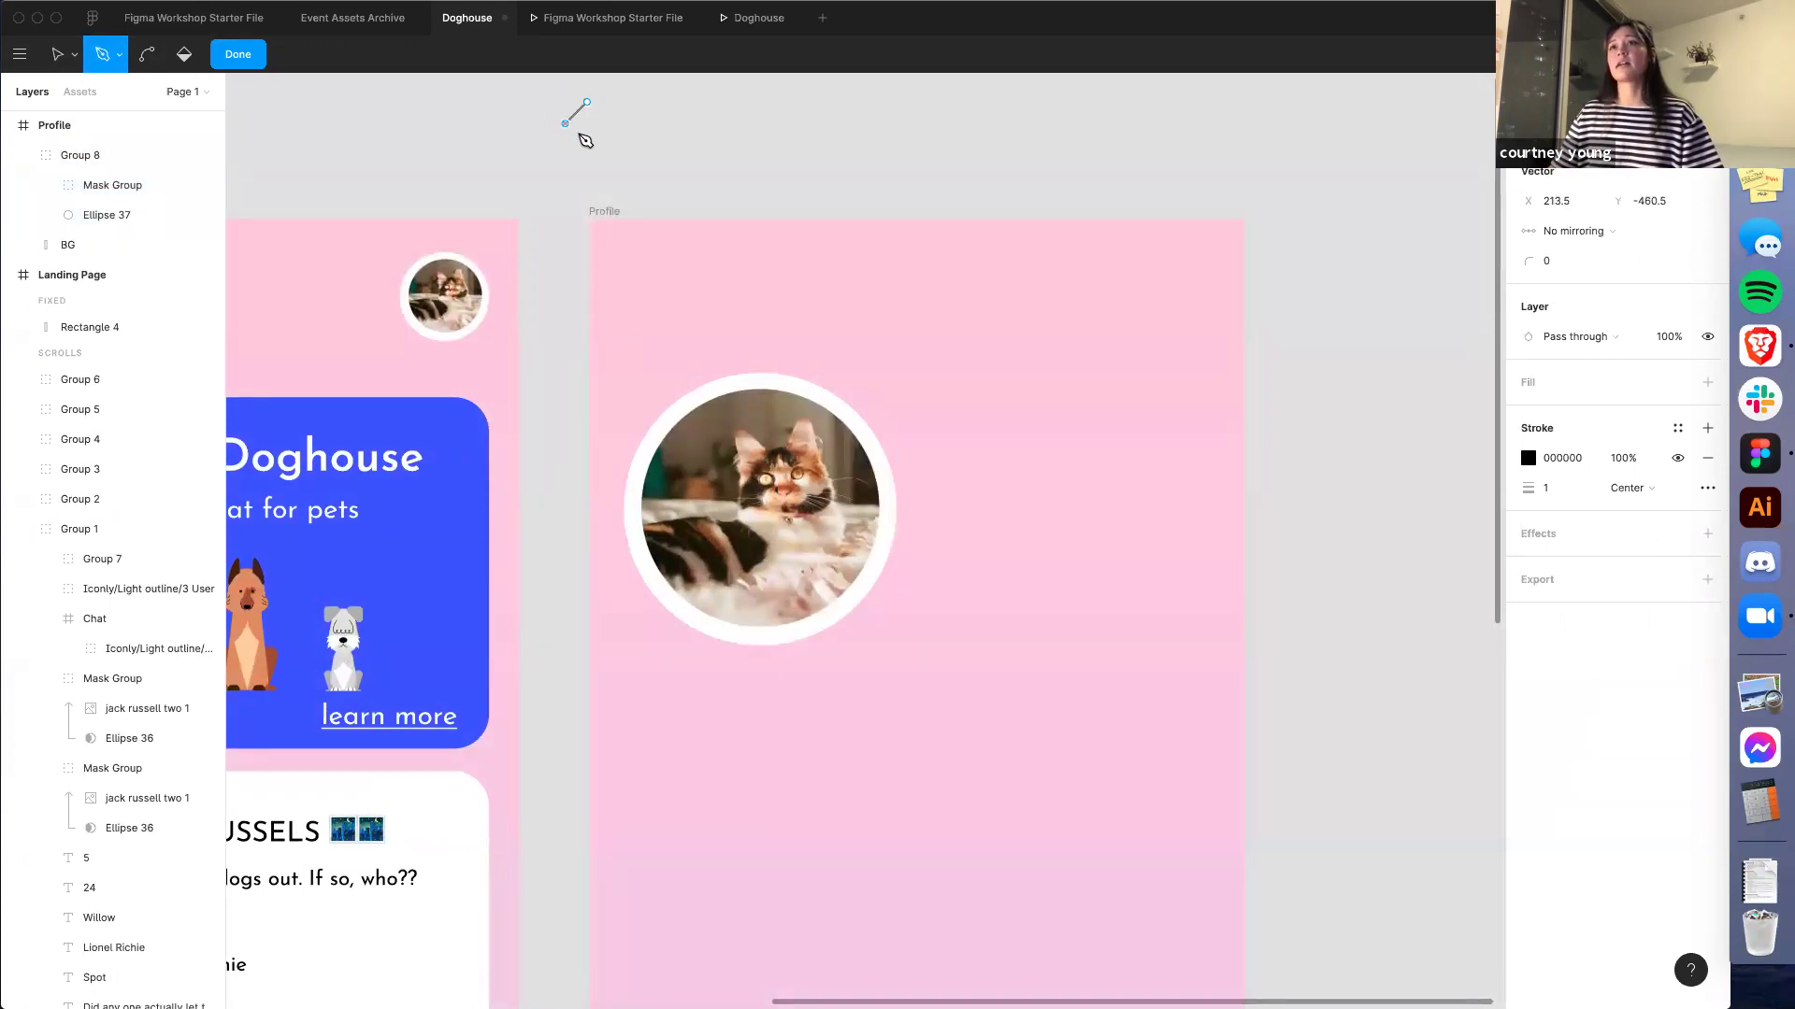
pyautogui.click(587, 145)
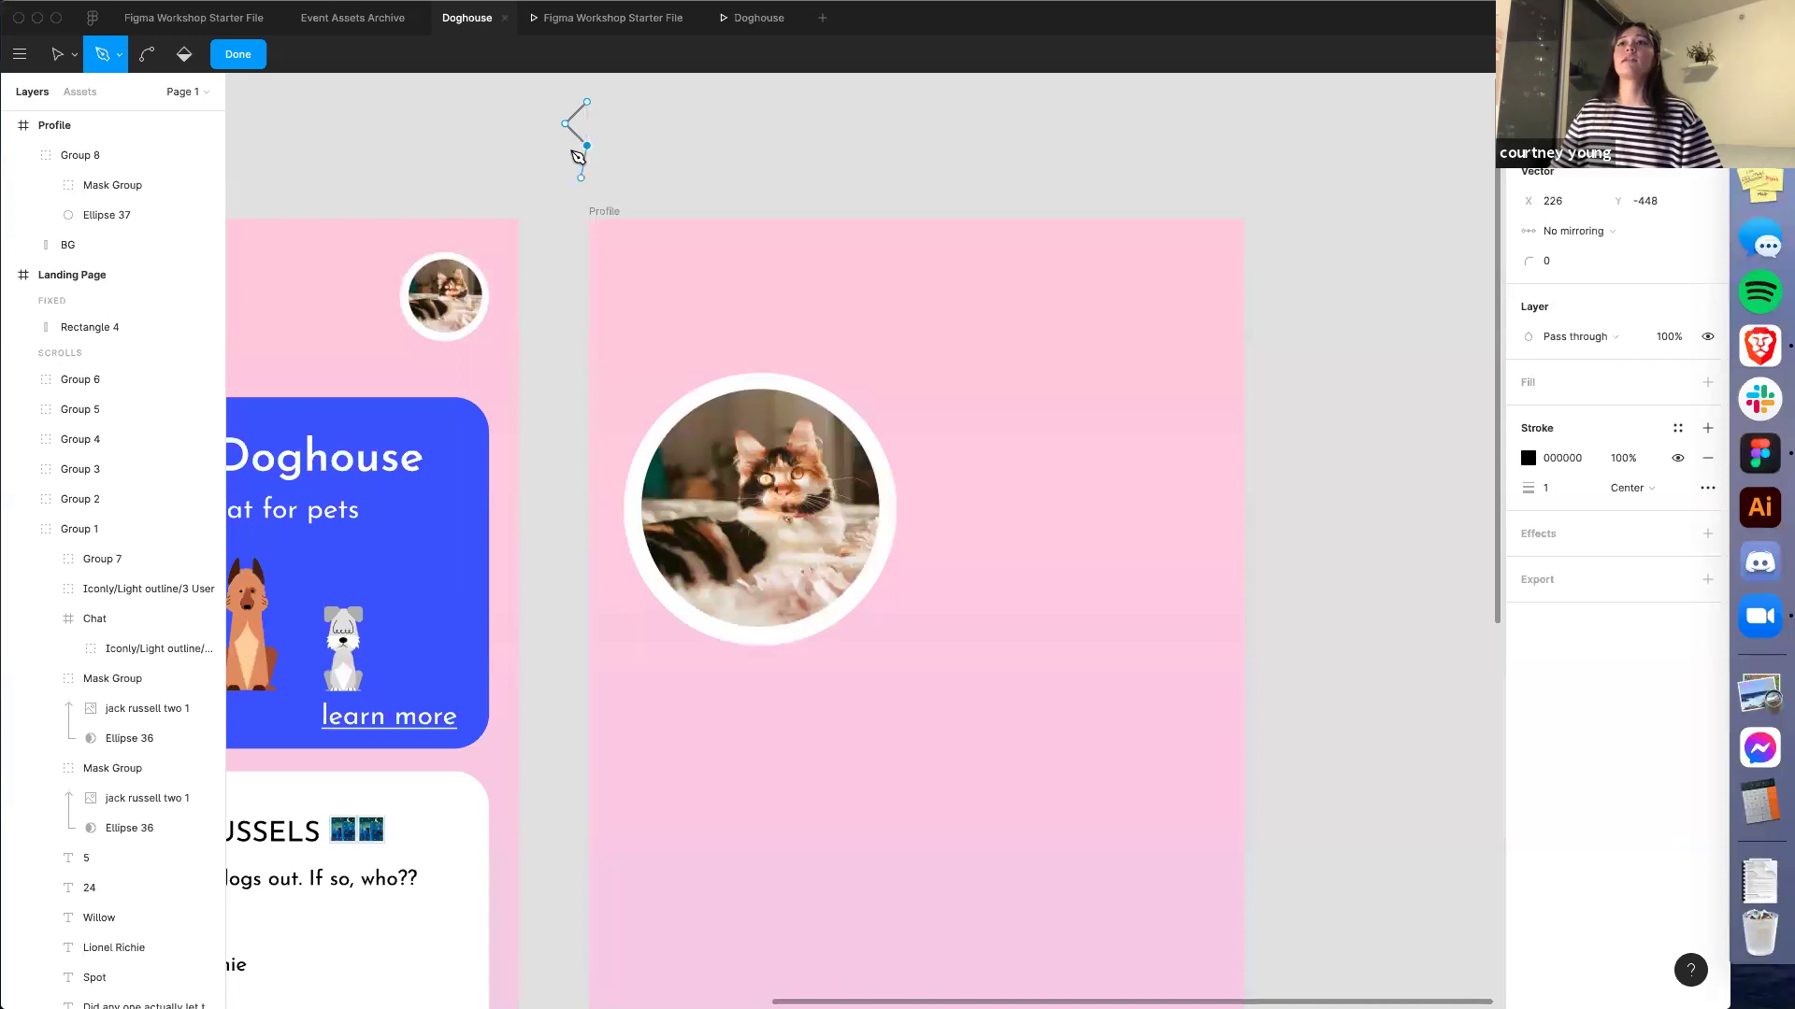
pyautogui.press('Return')
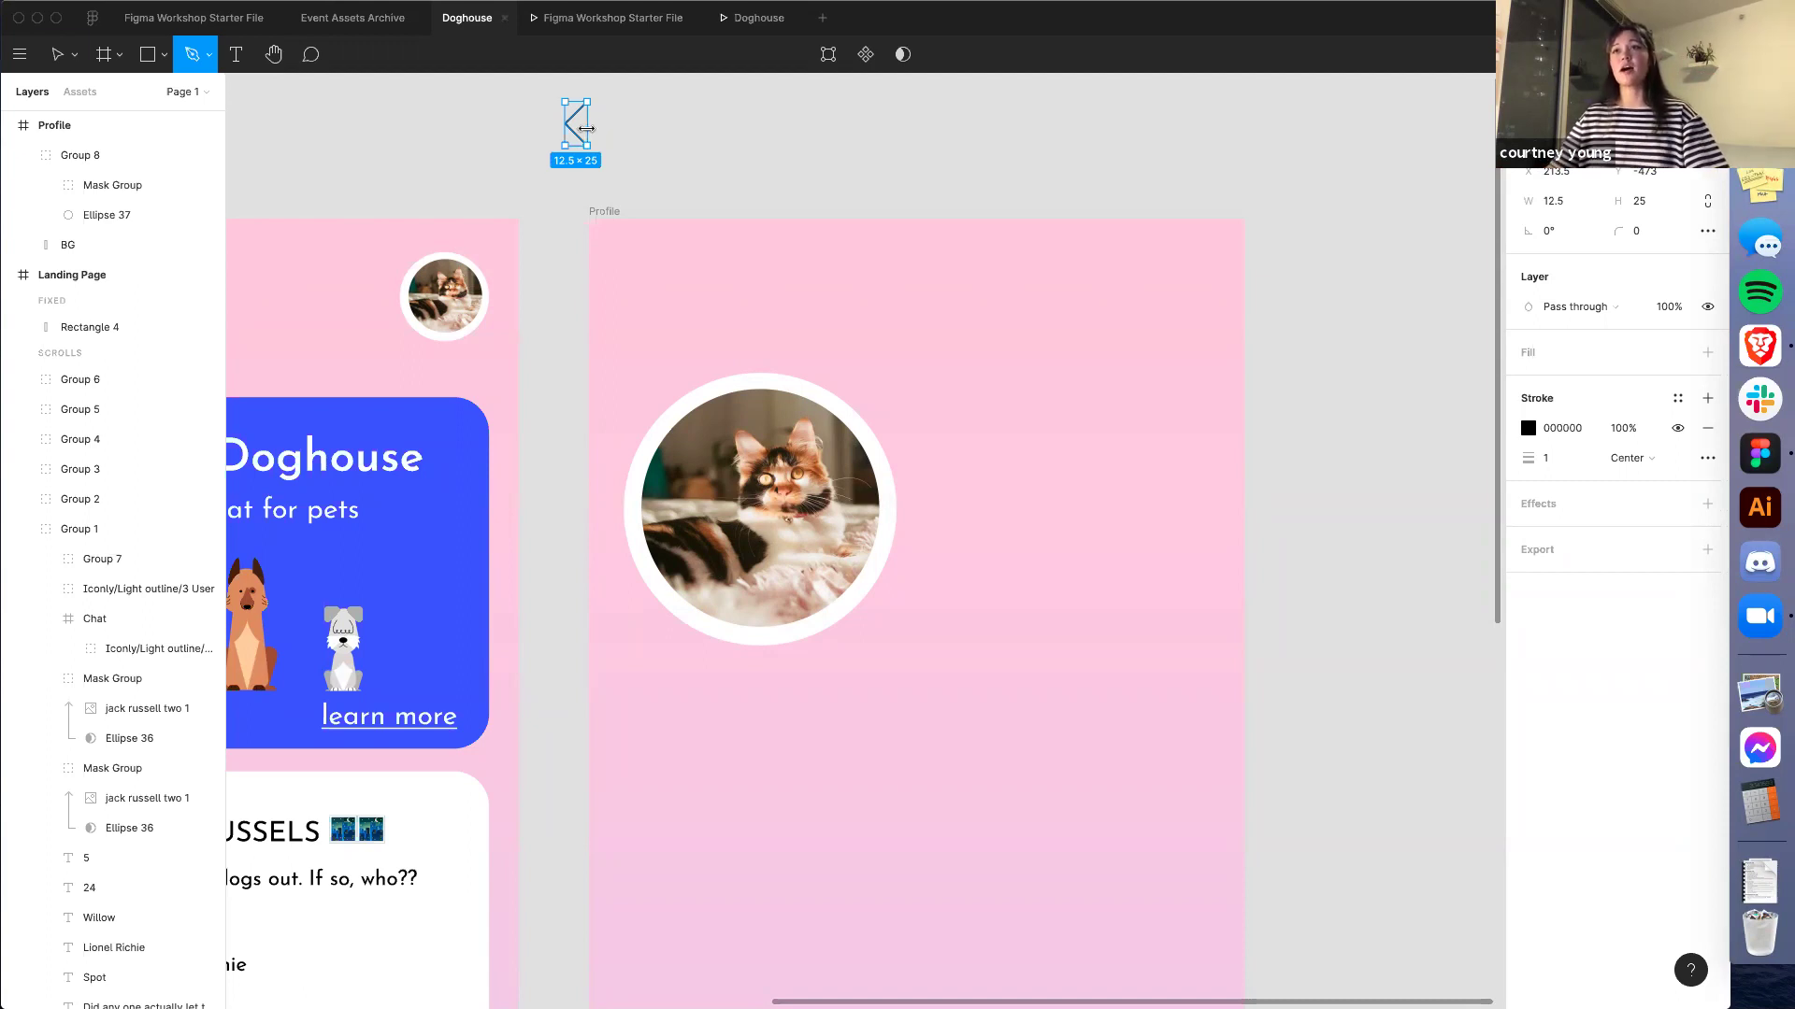
pyautogui.press('Escape')
# Shrink the chevron to about 7 × 14 and place it above the photo inside the Profile frame
pyautogui.scroll(2, 590, 114)
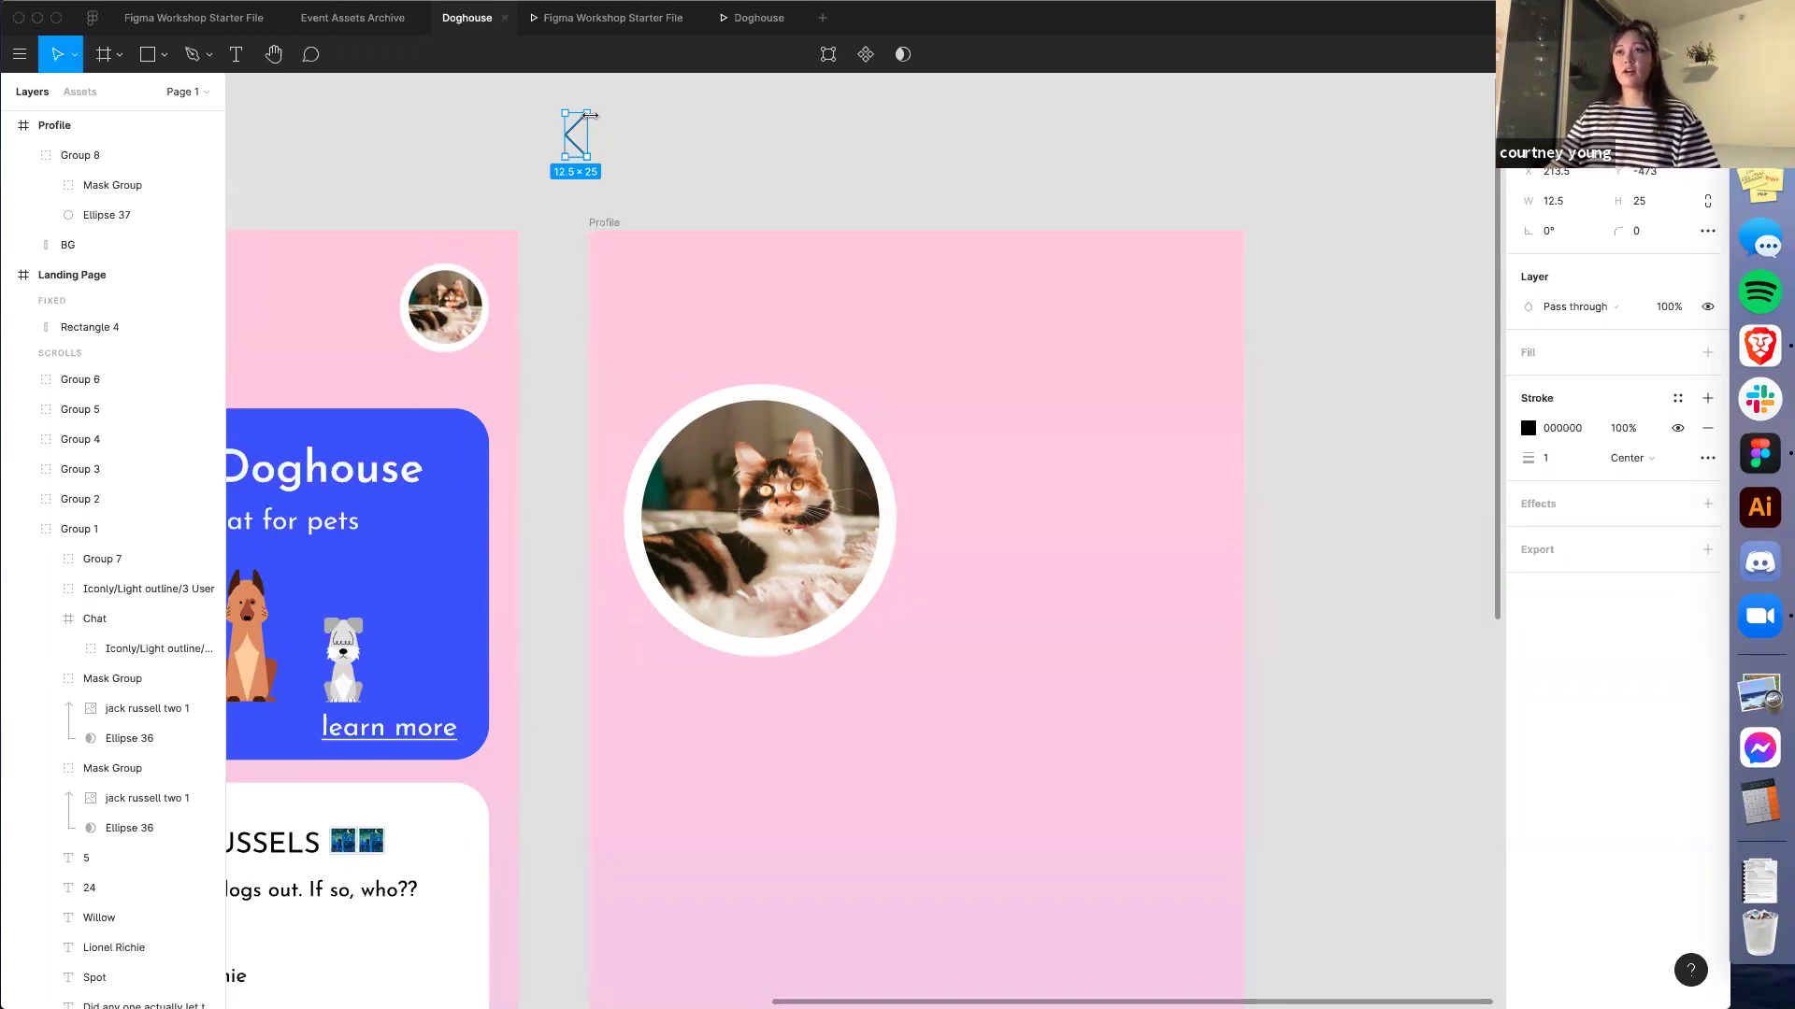
pyautogui.scroll(3, 609, 182)
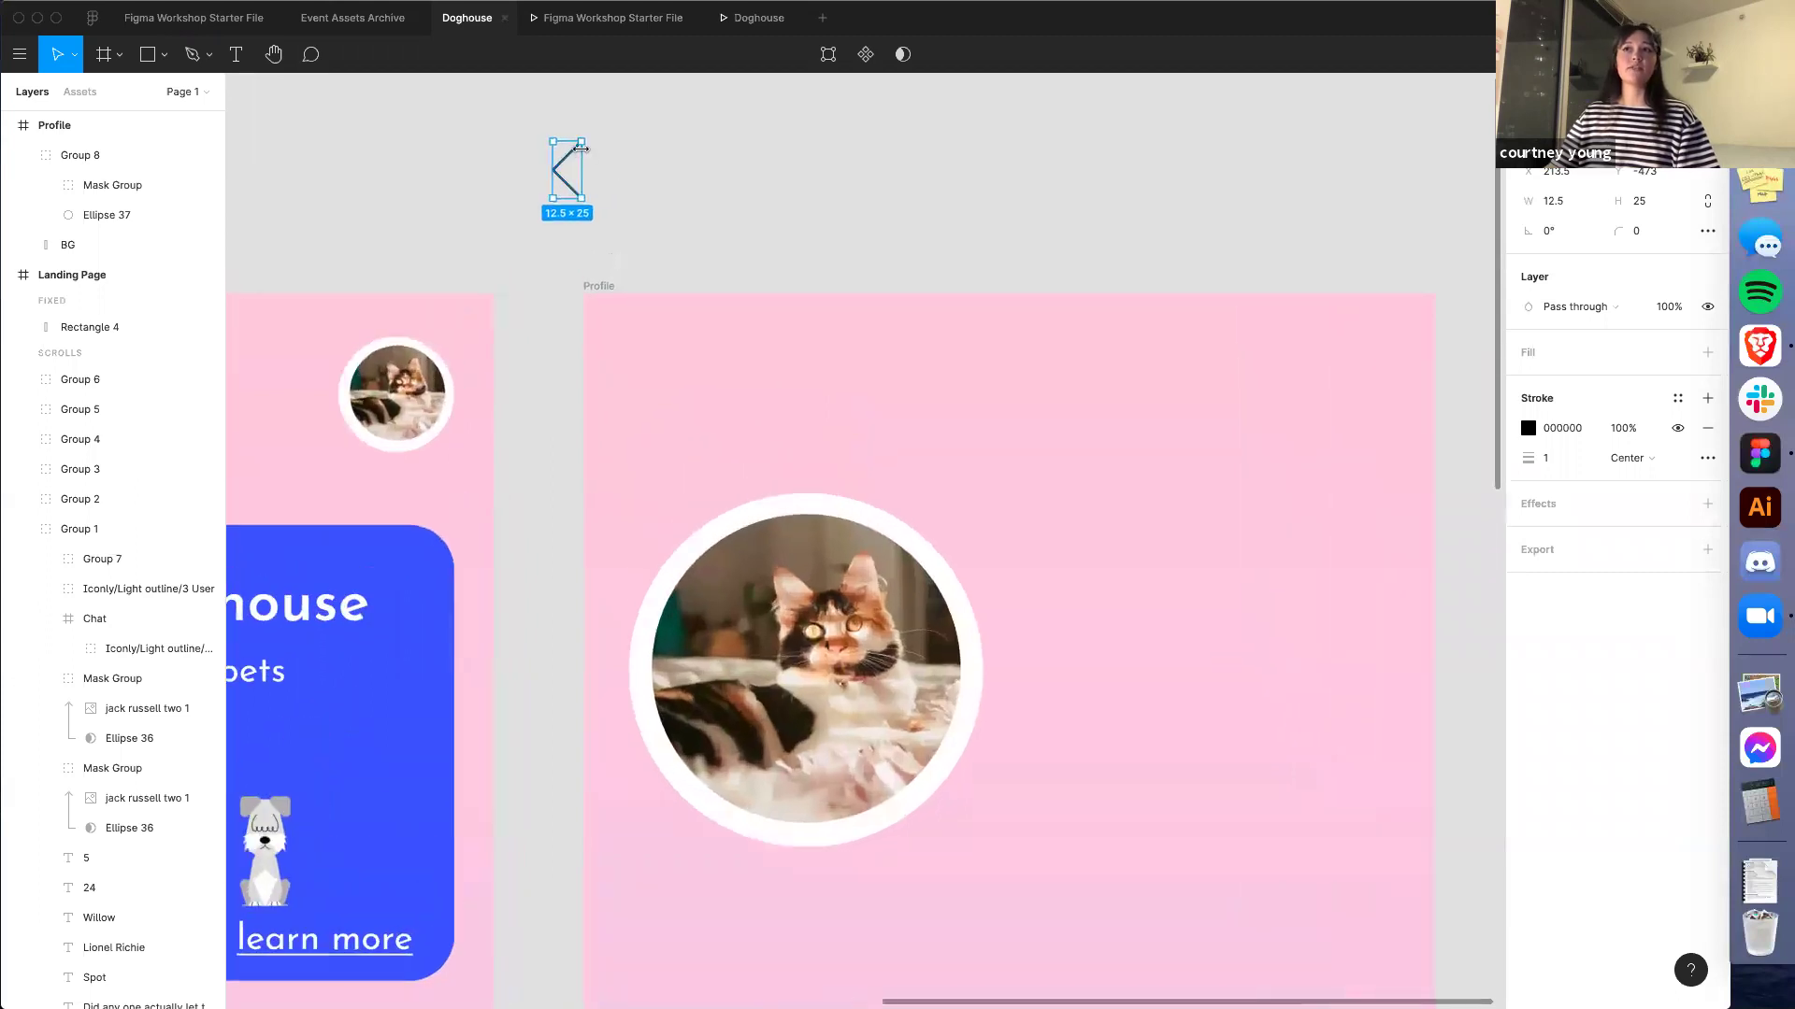
pyautogui.moveTo(580, 138); pyautogui.dragTo(621, 405)
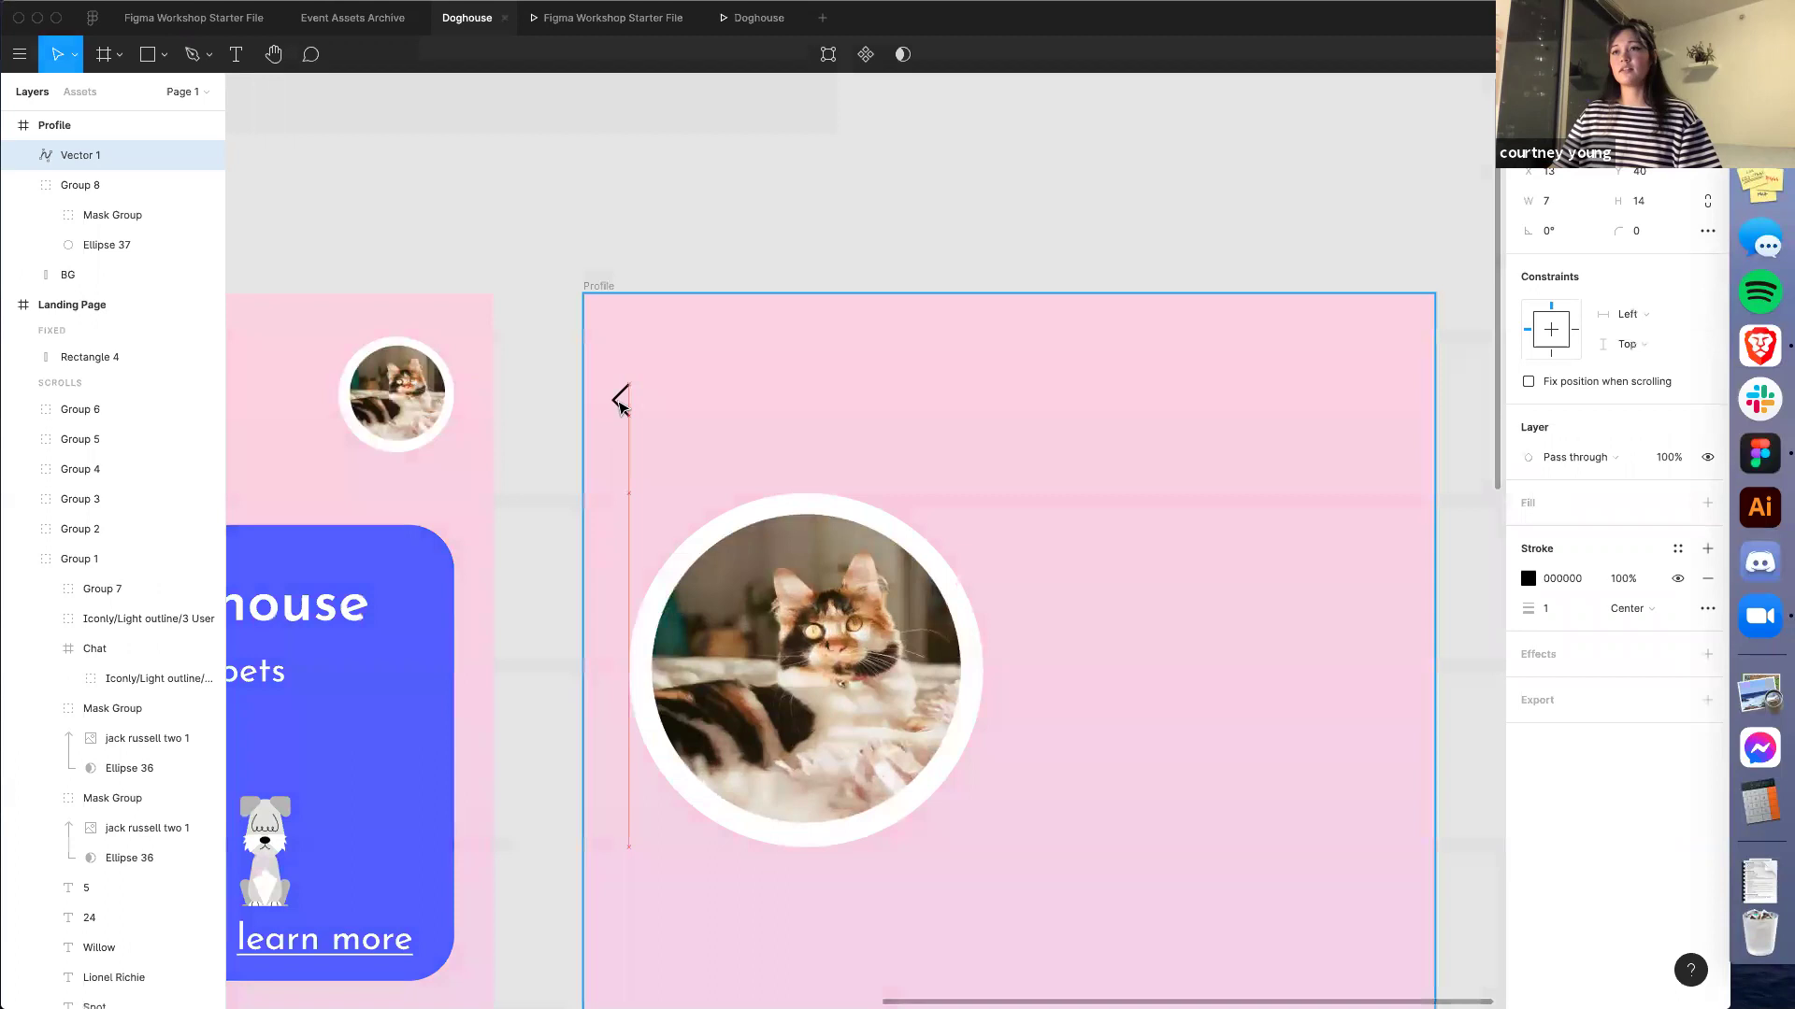
# Set the chevron's stroke width to 3 and align the chevron with the photo's left edge at X 20
pyautogui.click(1556, 613)
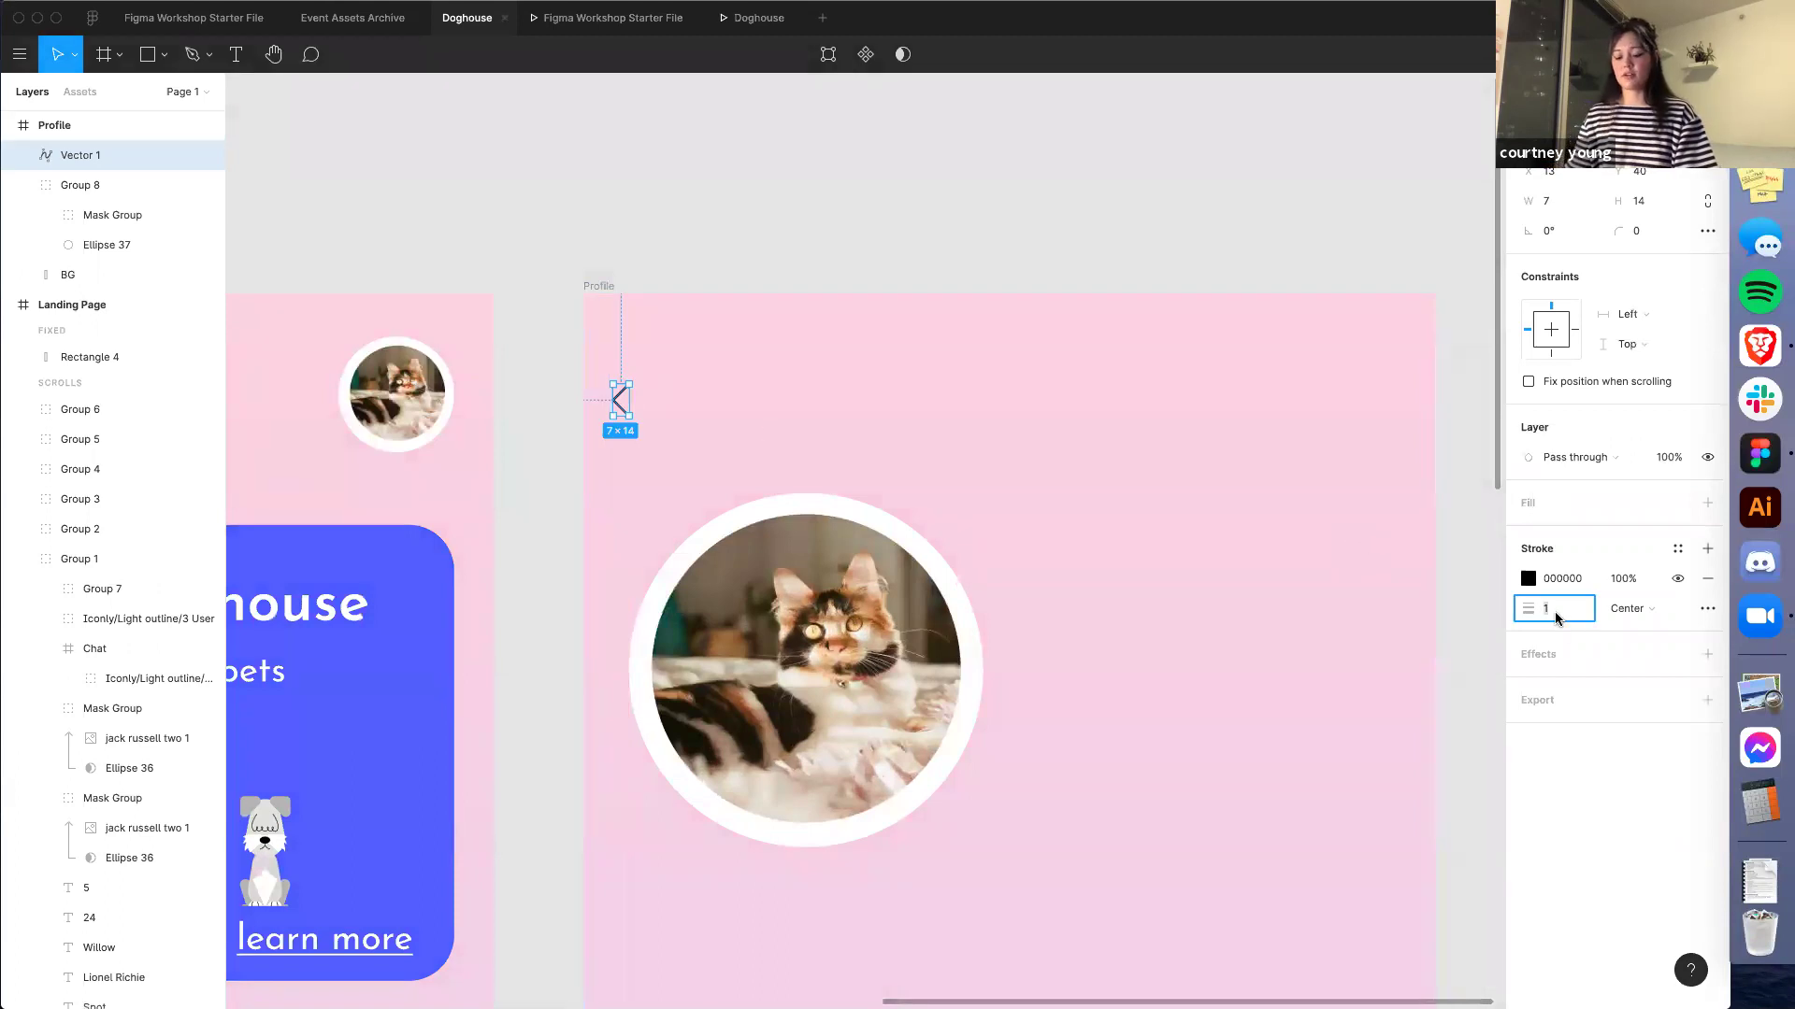
pyautogui.write('3')
pyautogui.press('Return')
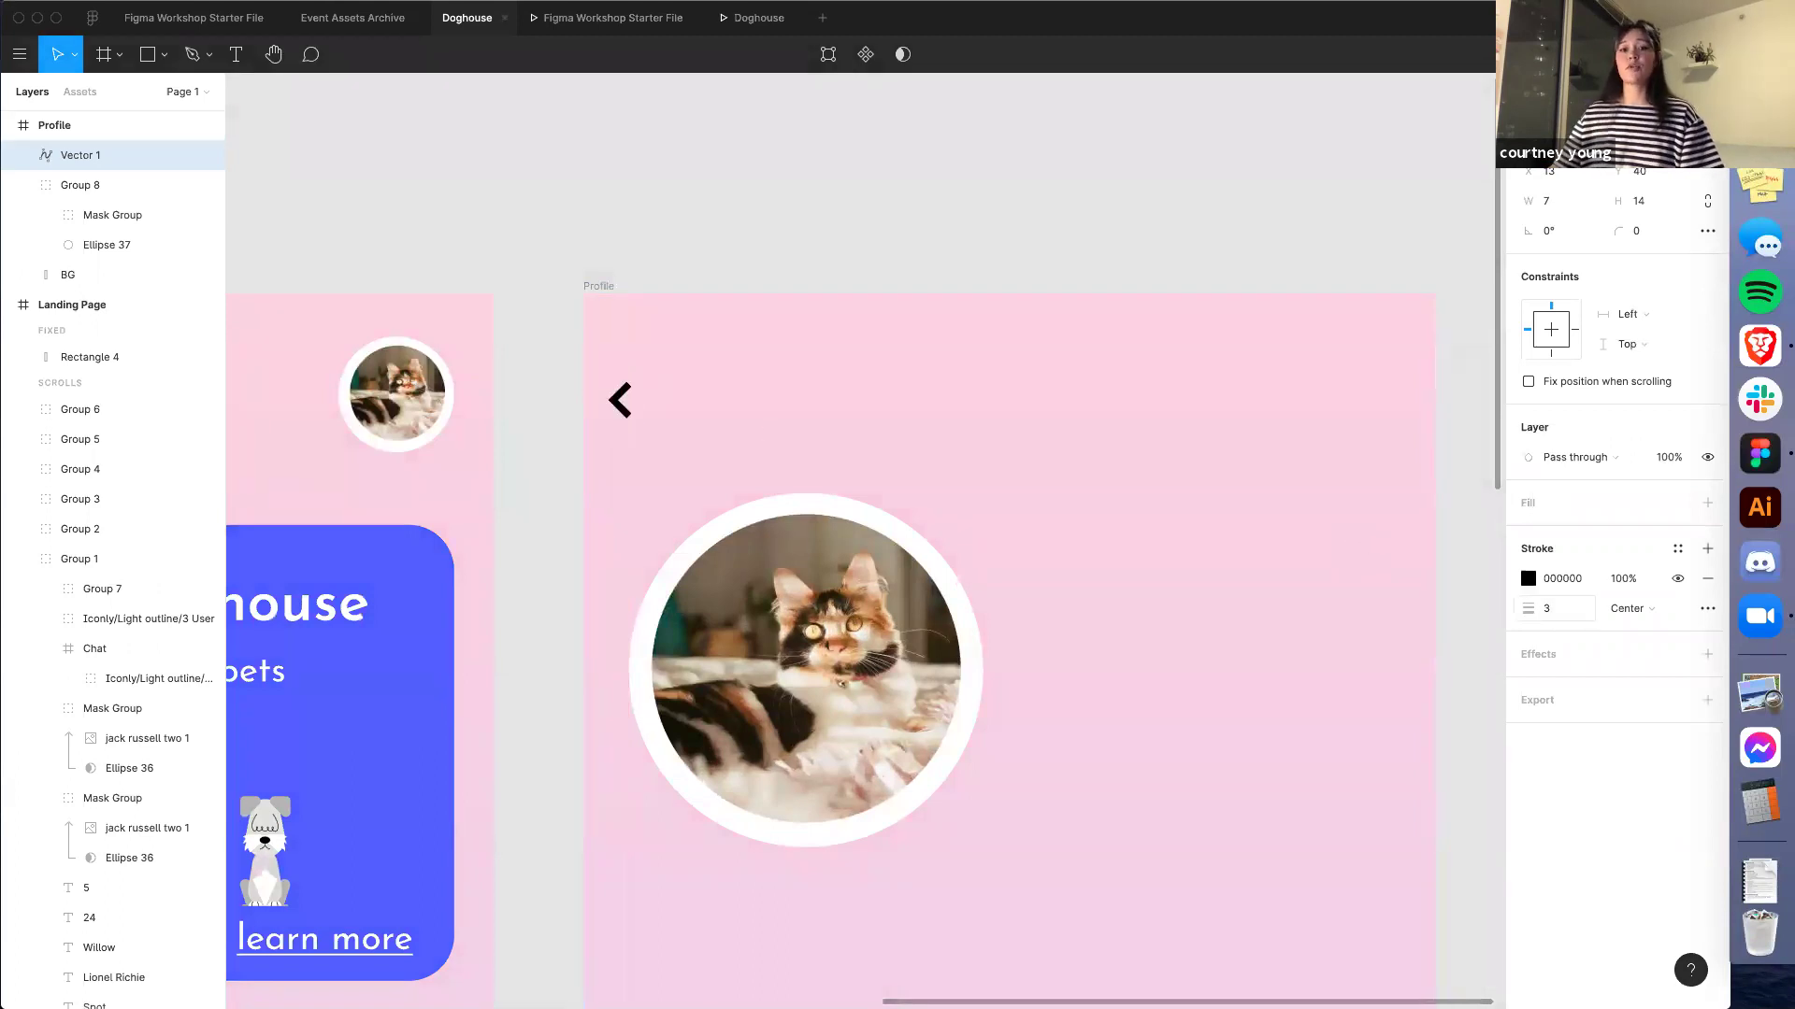
pyautogui.scroll(-2, 1111, 550)
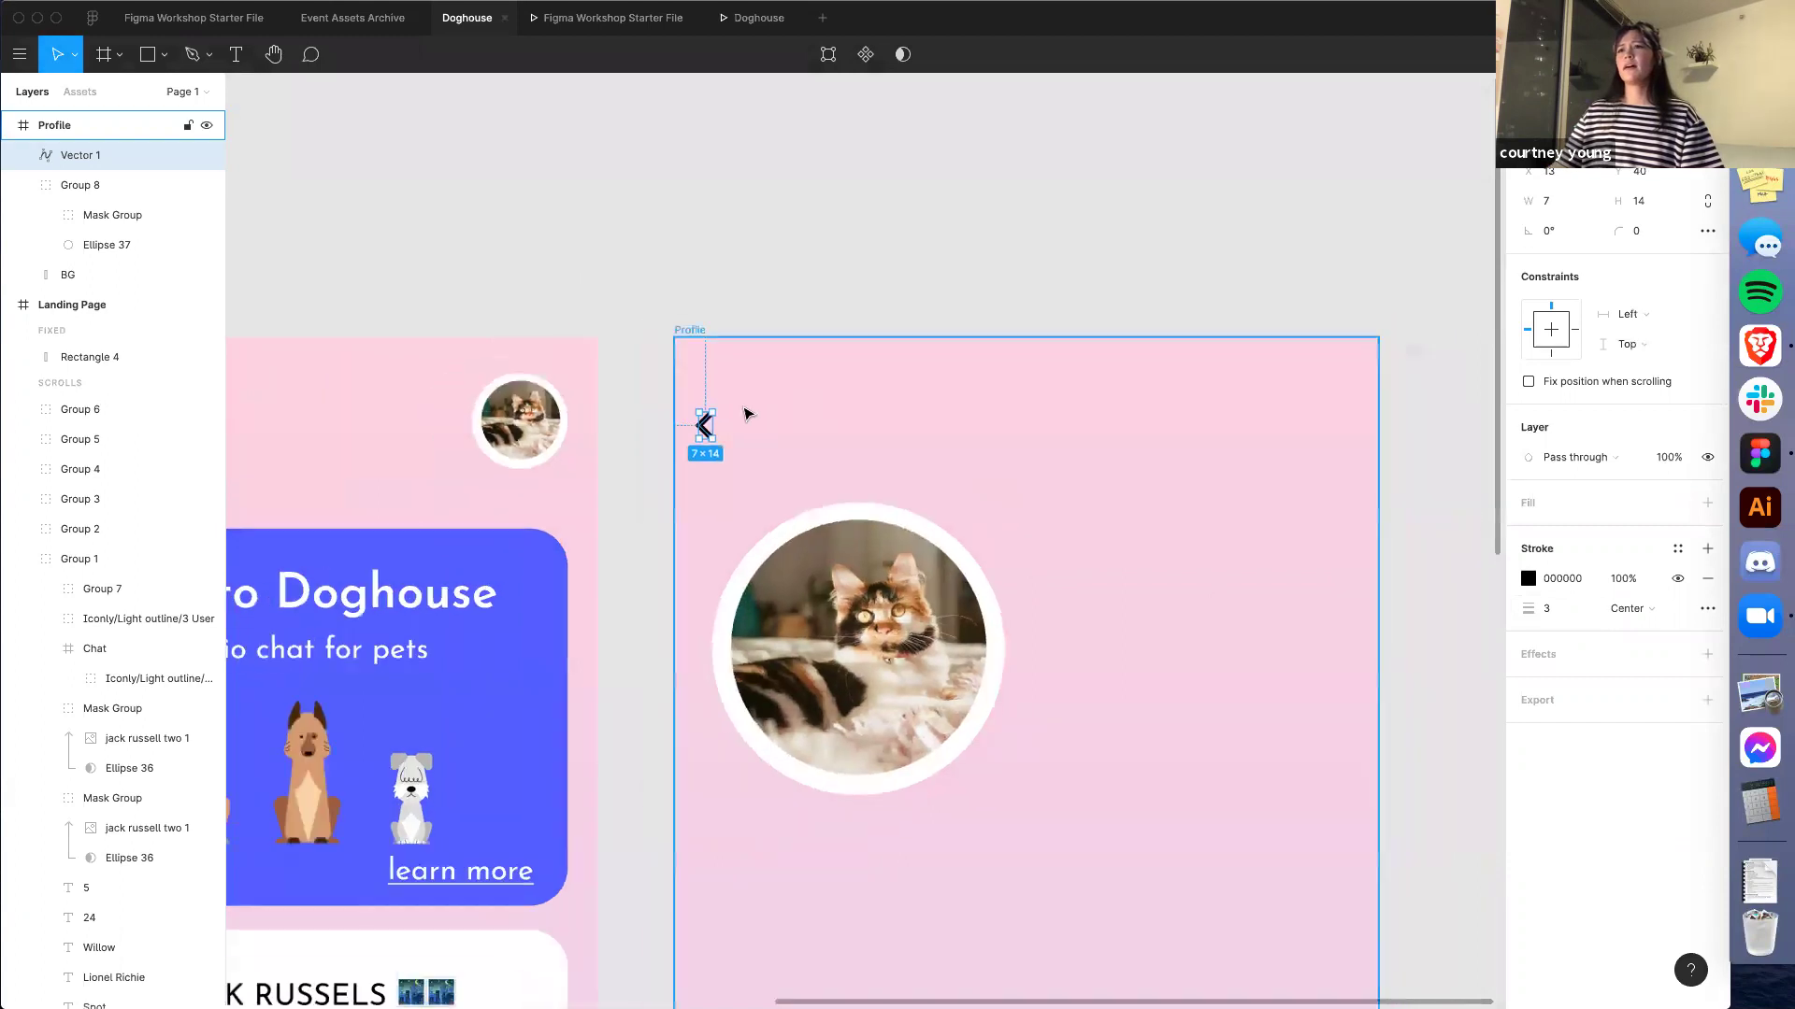
pyautogui.moveTo(716, 433); pyautogui.dragTo(717, 429)
# Try to add a Light-style settings icon with the Iconly v2.2 plugin by searching for "sett"
pyautogui.scroll(-3, 1136, 505)
pyautogui.scroll(-2, 1206, 570)
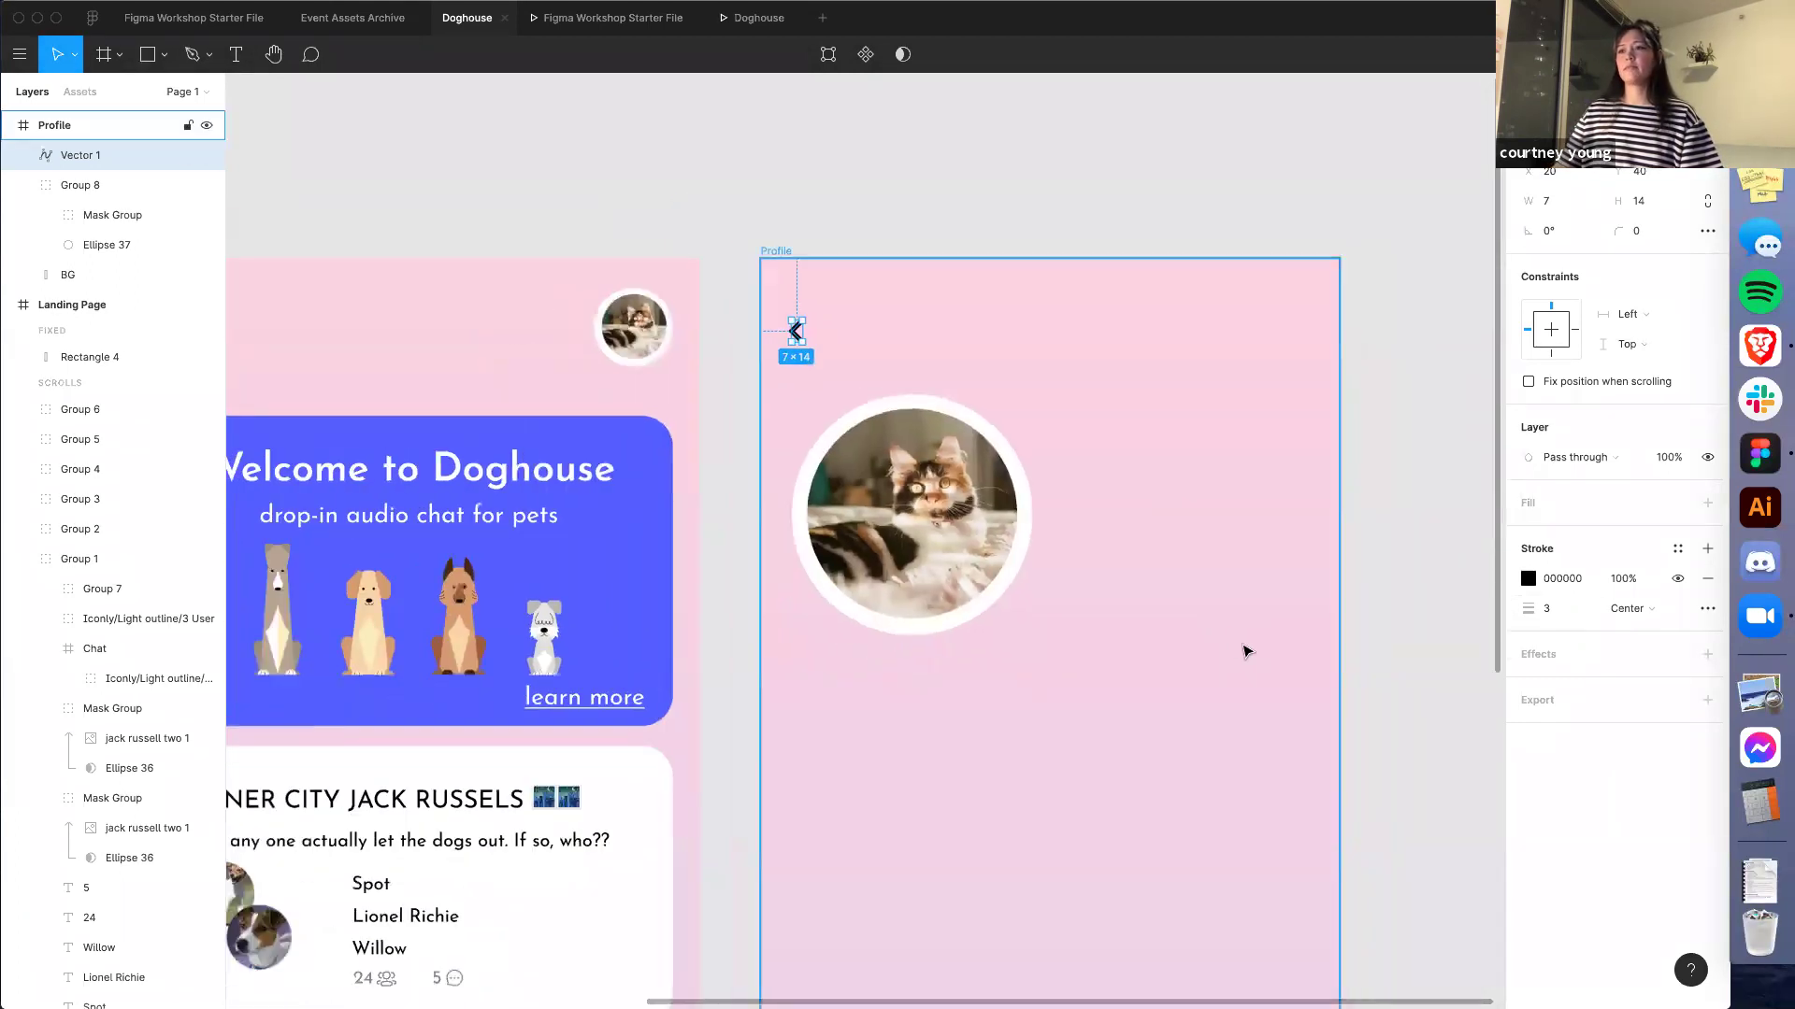
pyautogui.hscroll(2, 1245, 652)
pyautogui.scroll(-1, 1202, 573)
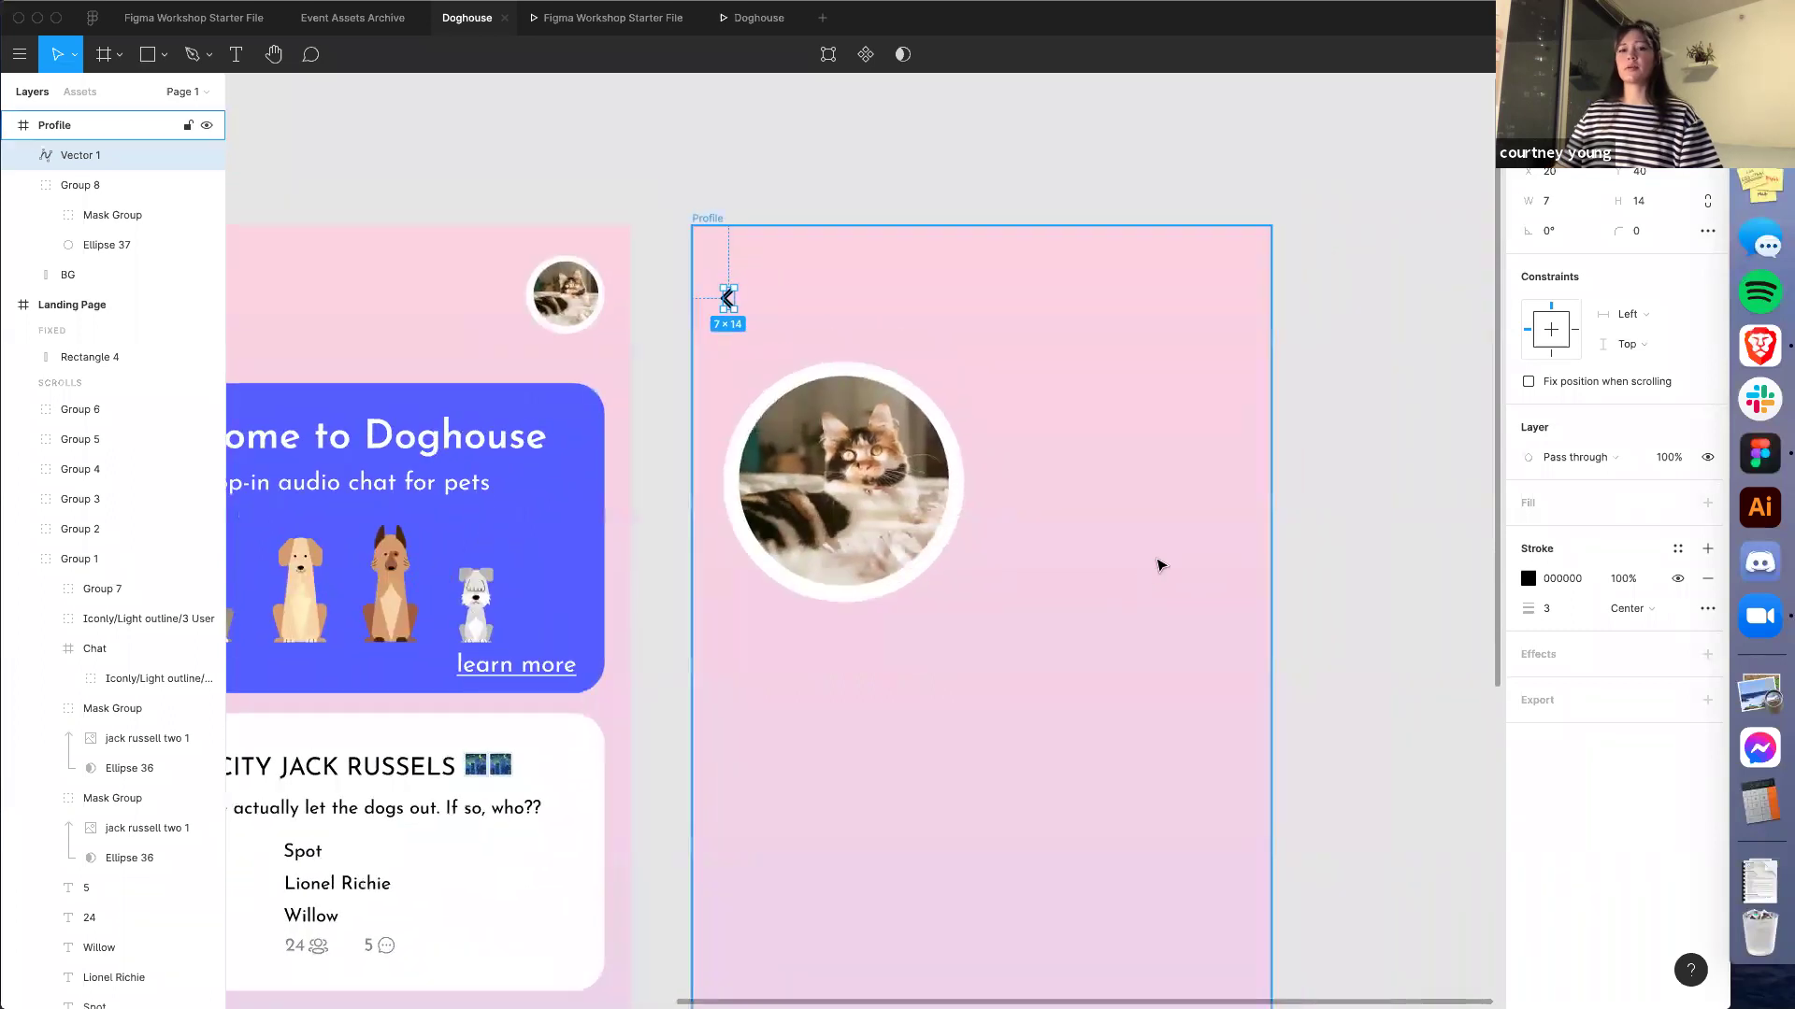
pyautogui.click(813, 187)
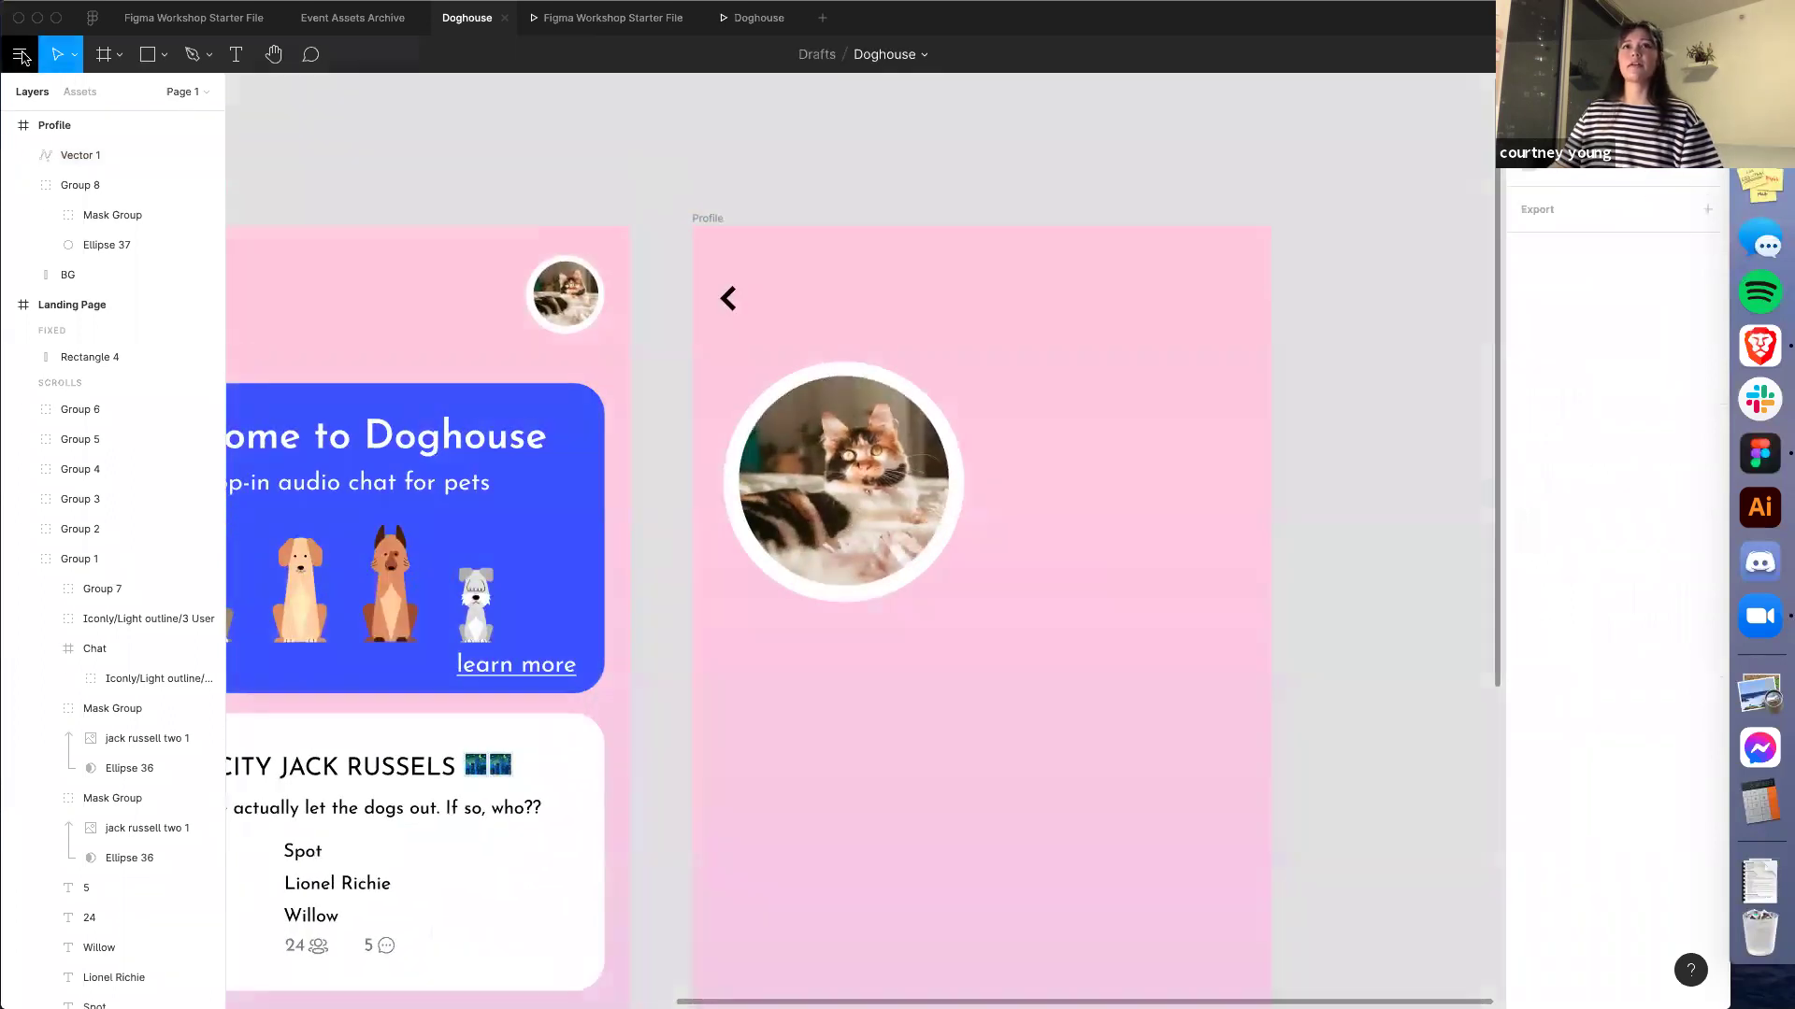
pyautogui.click(18, 55)
pyautogui.moveTo(159, 315)
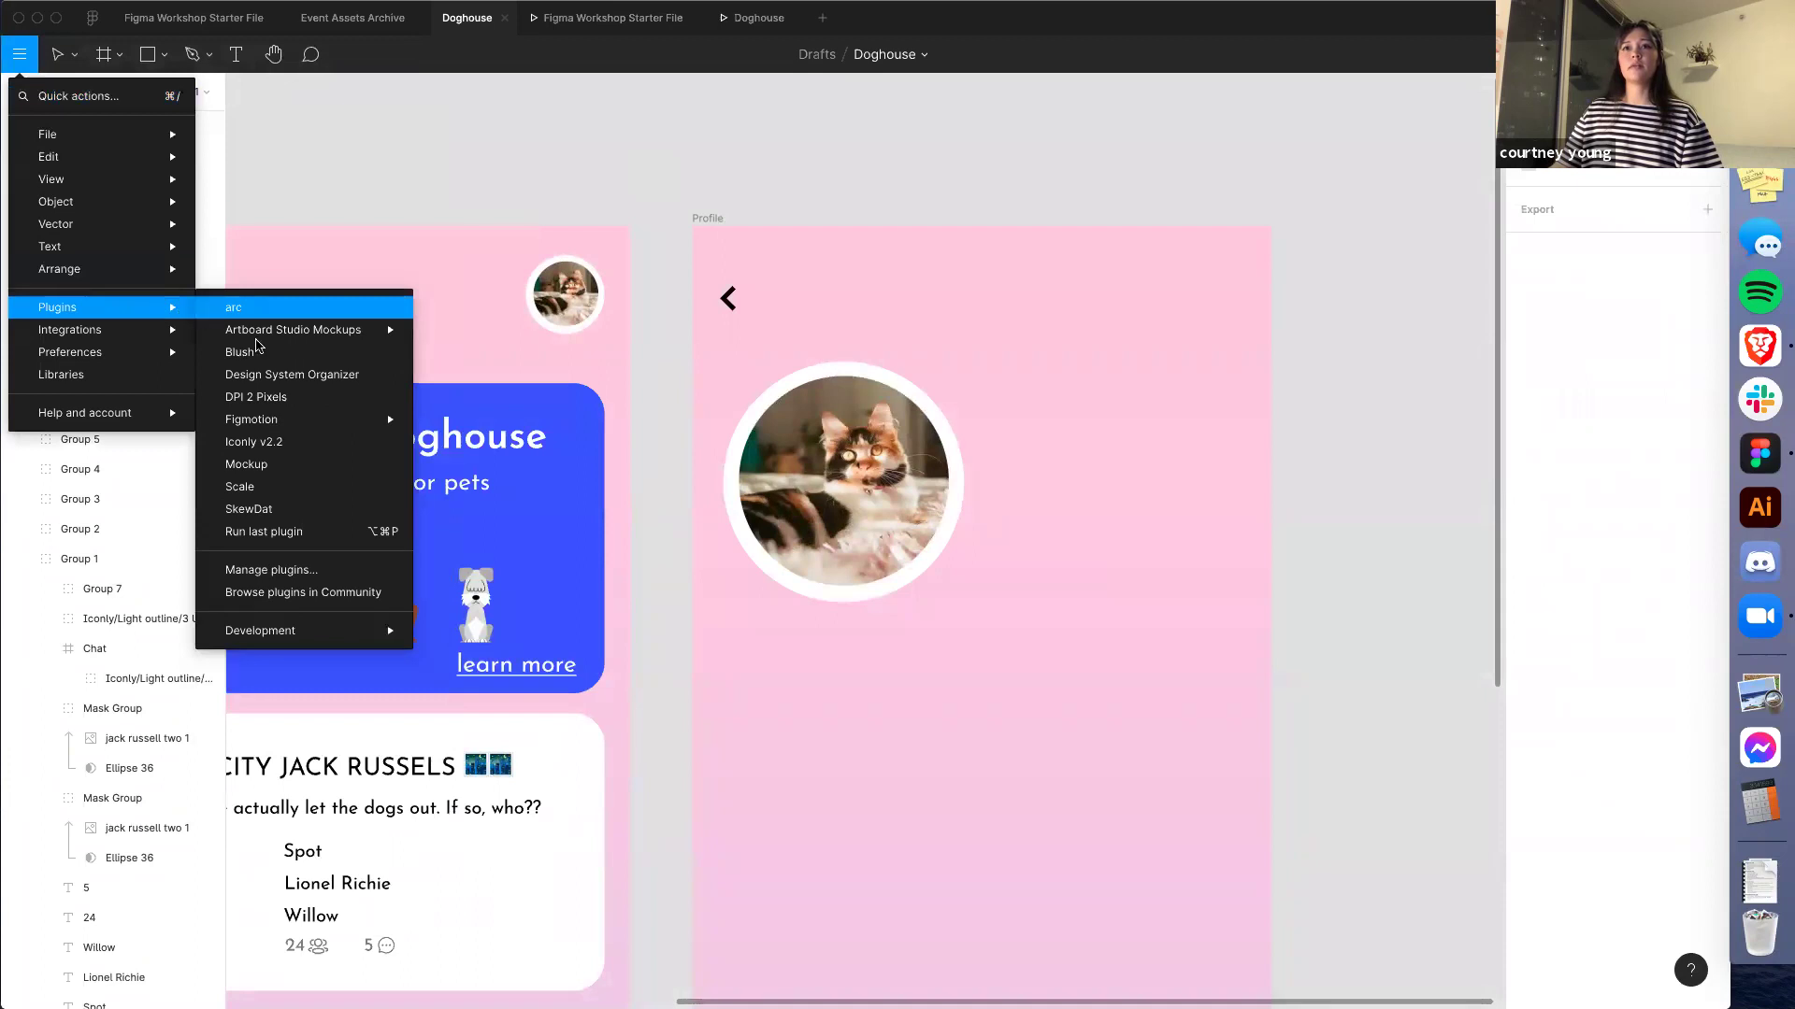
pyautogui.click(280, 441)
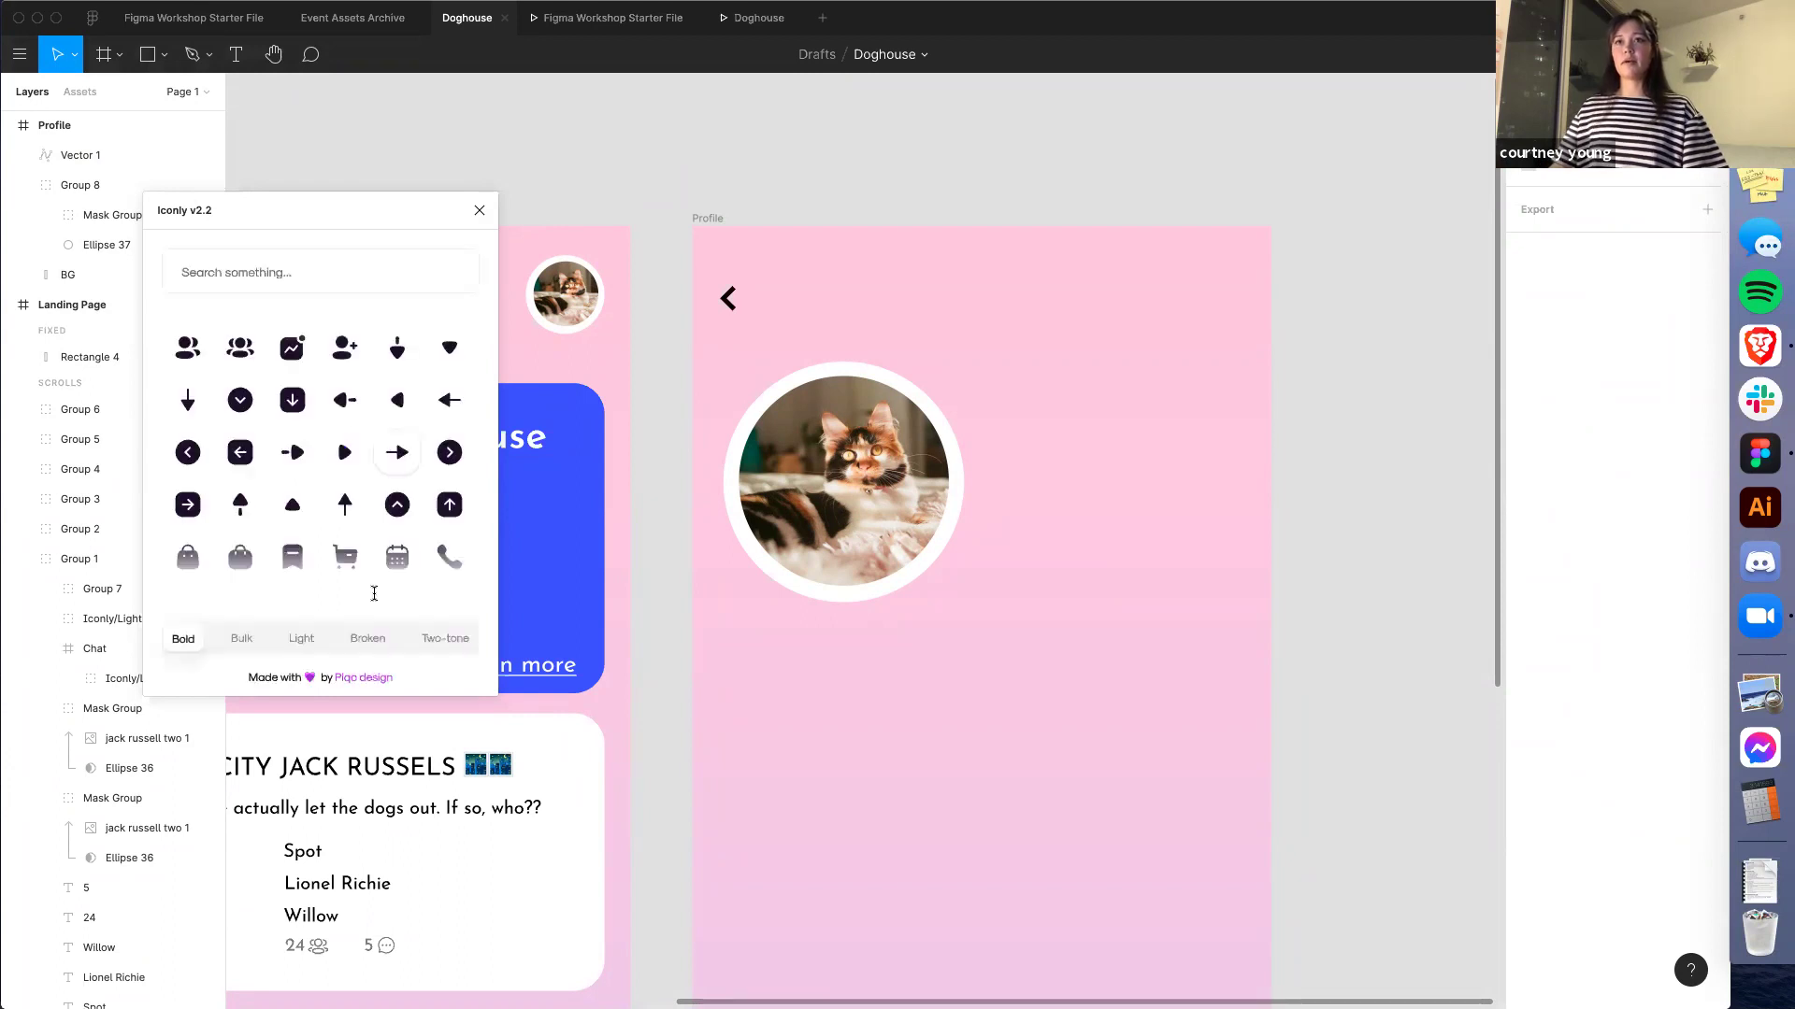
pyautogui.write('s')
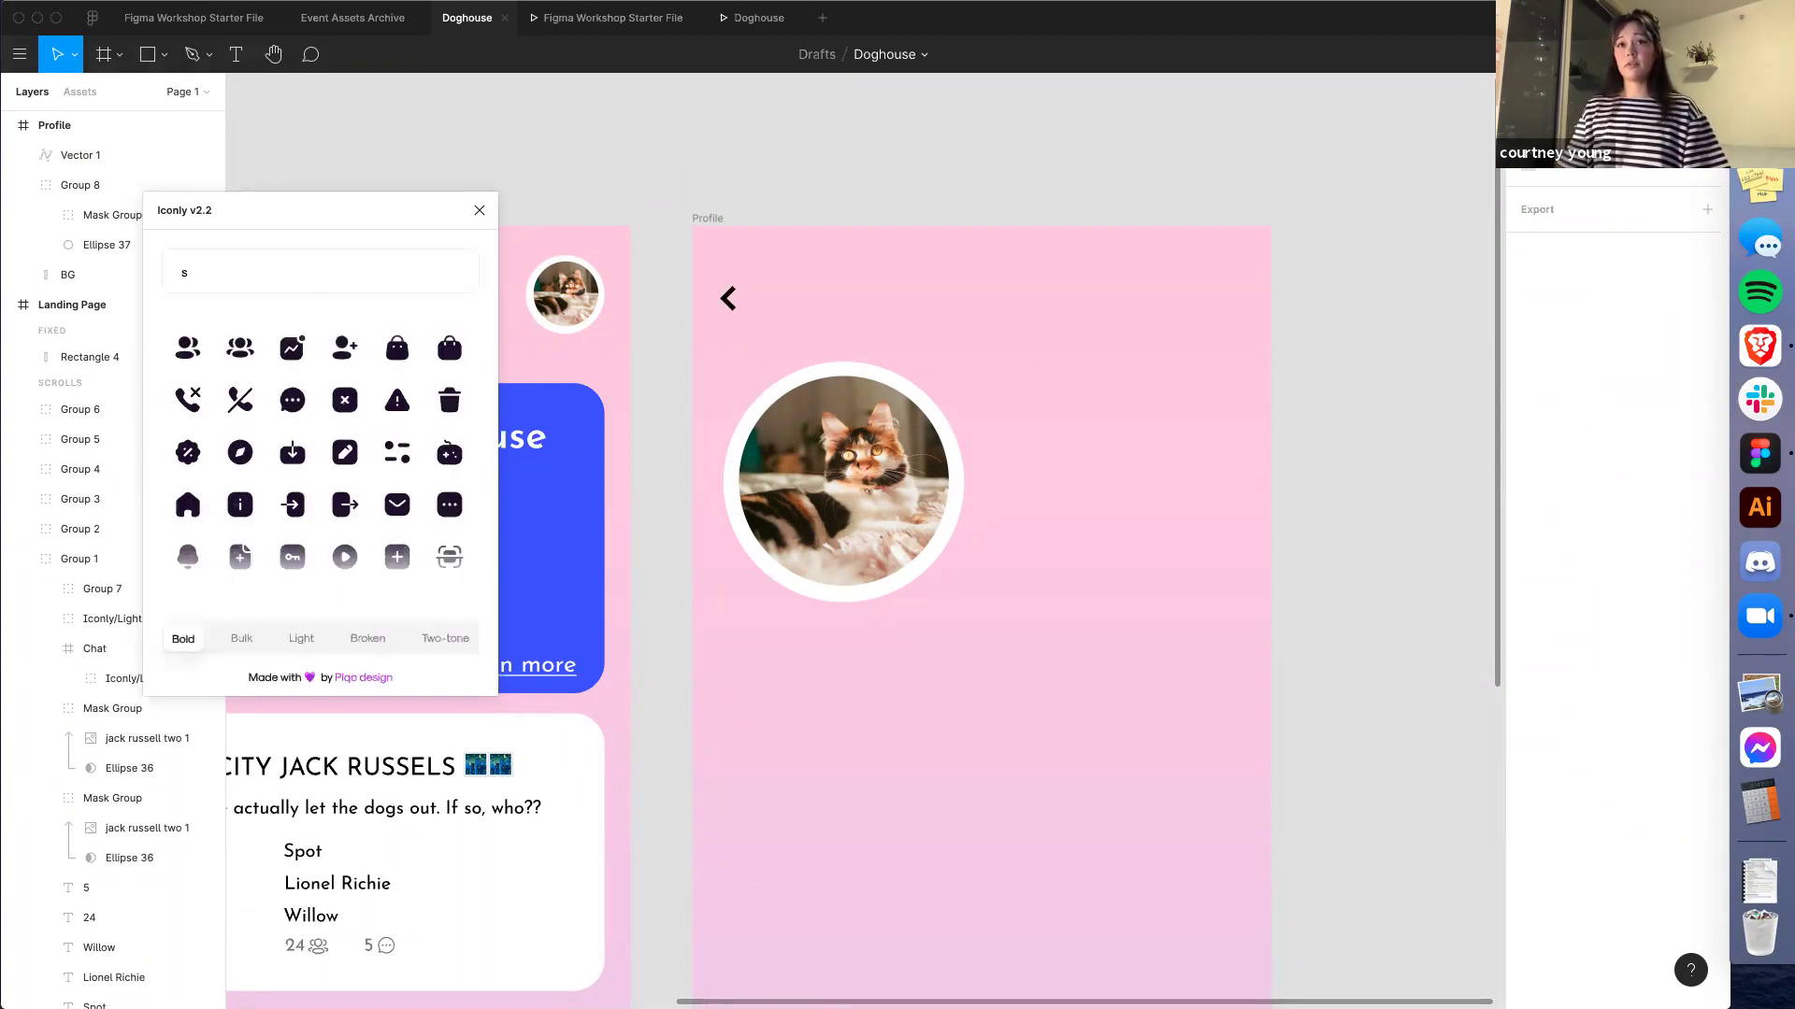
pyautogui.write('ett')
pyautogui.click(304, 638)
pyautogui.click(188, 347)
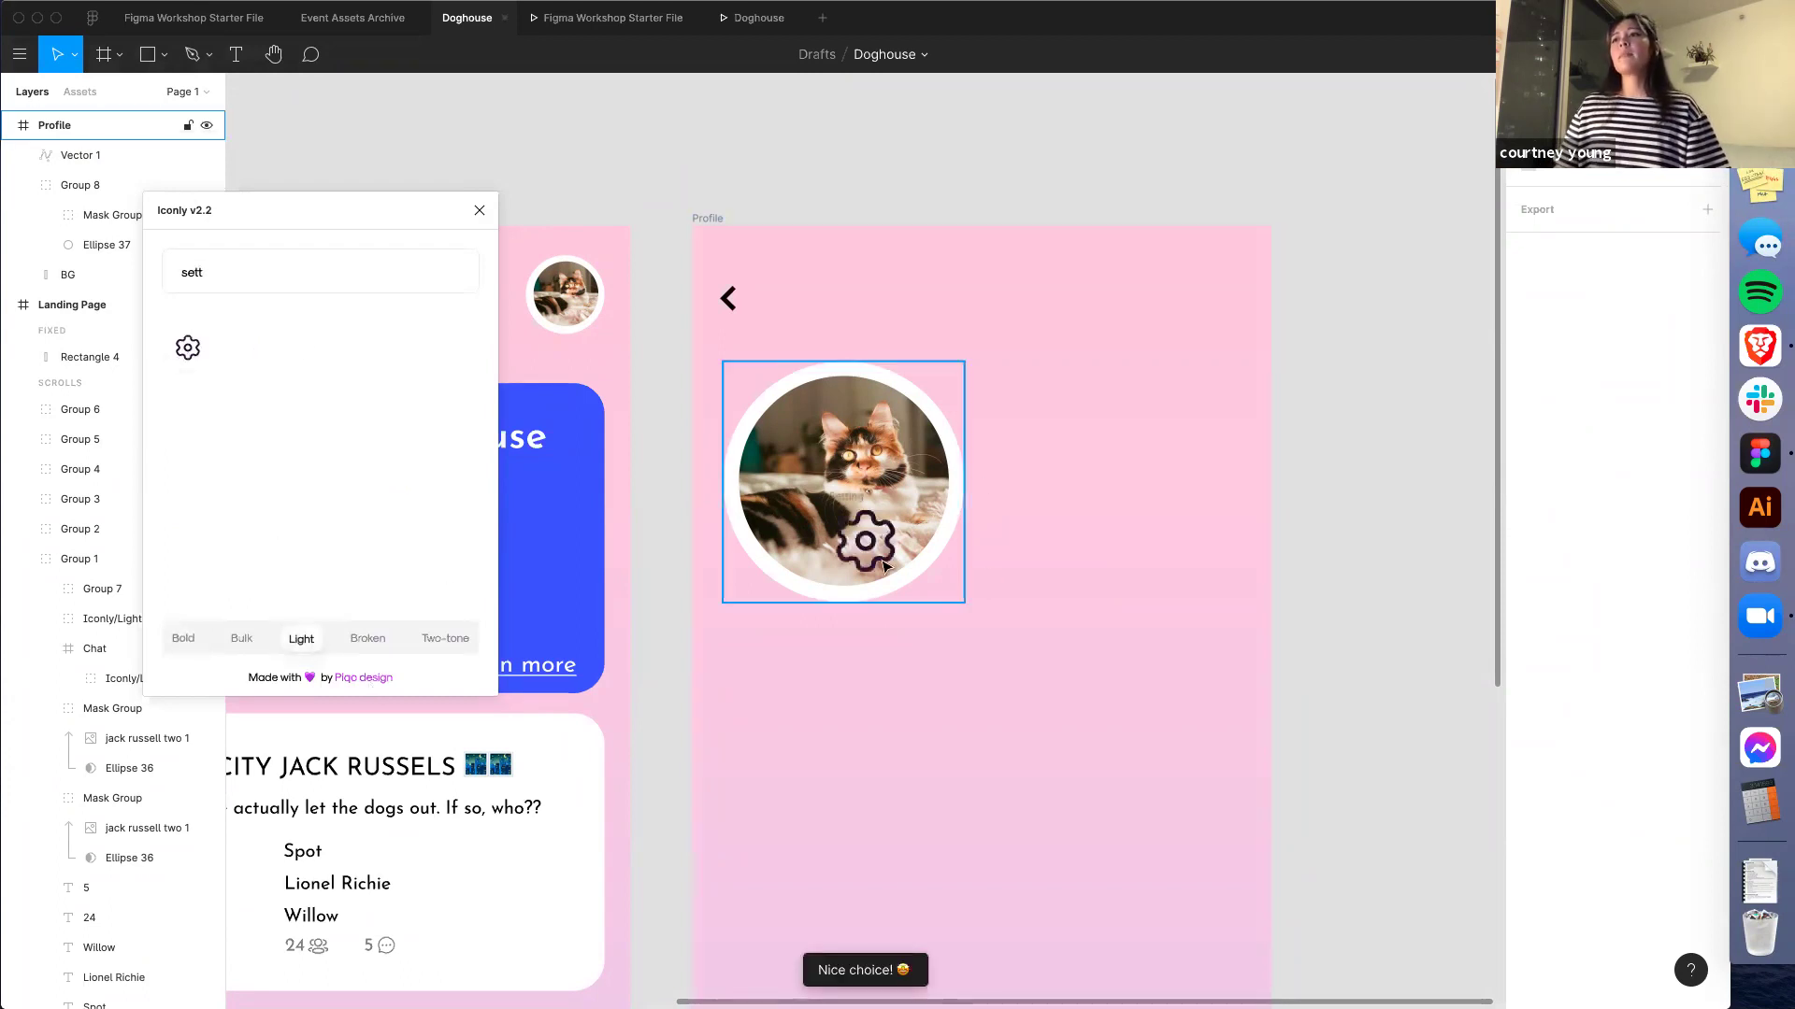
# Undo the accidental photo move and the settings icon insertion, and close the Iconly plugin
pyautogui.moveTo(883, 554); pyautogui.dragTo(1243, 355)
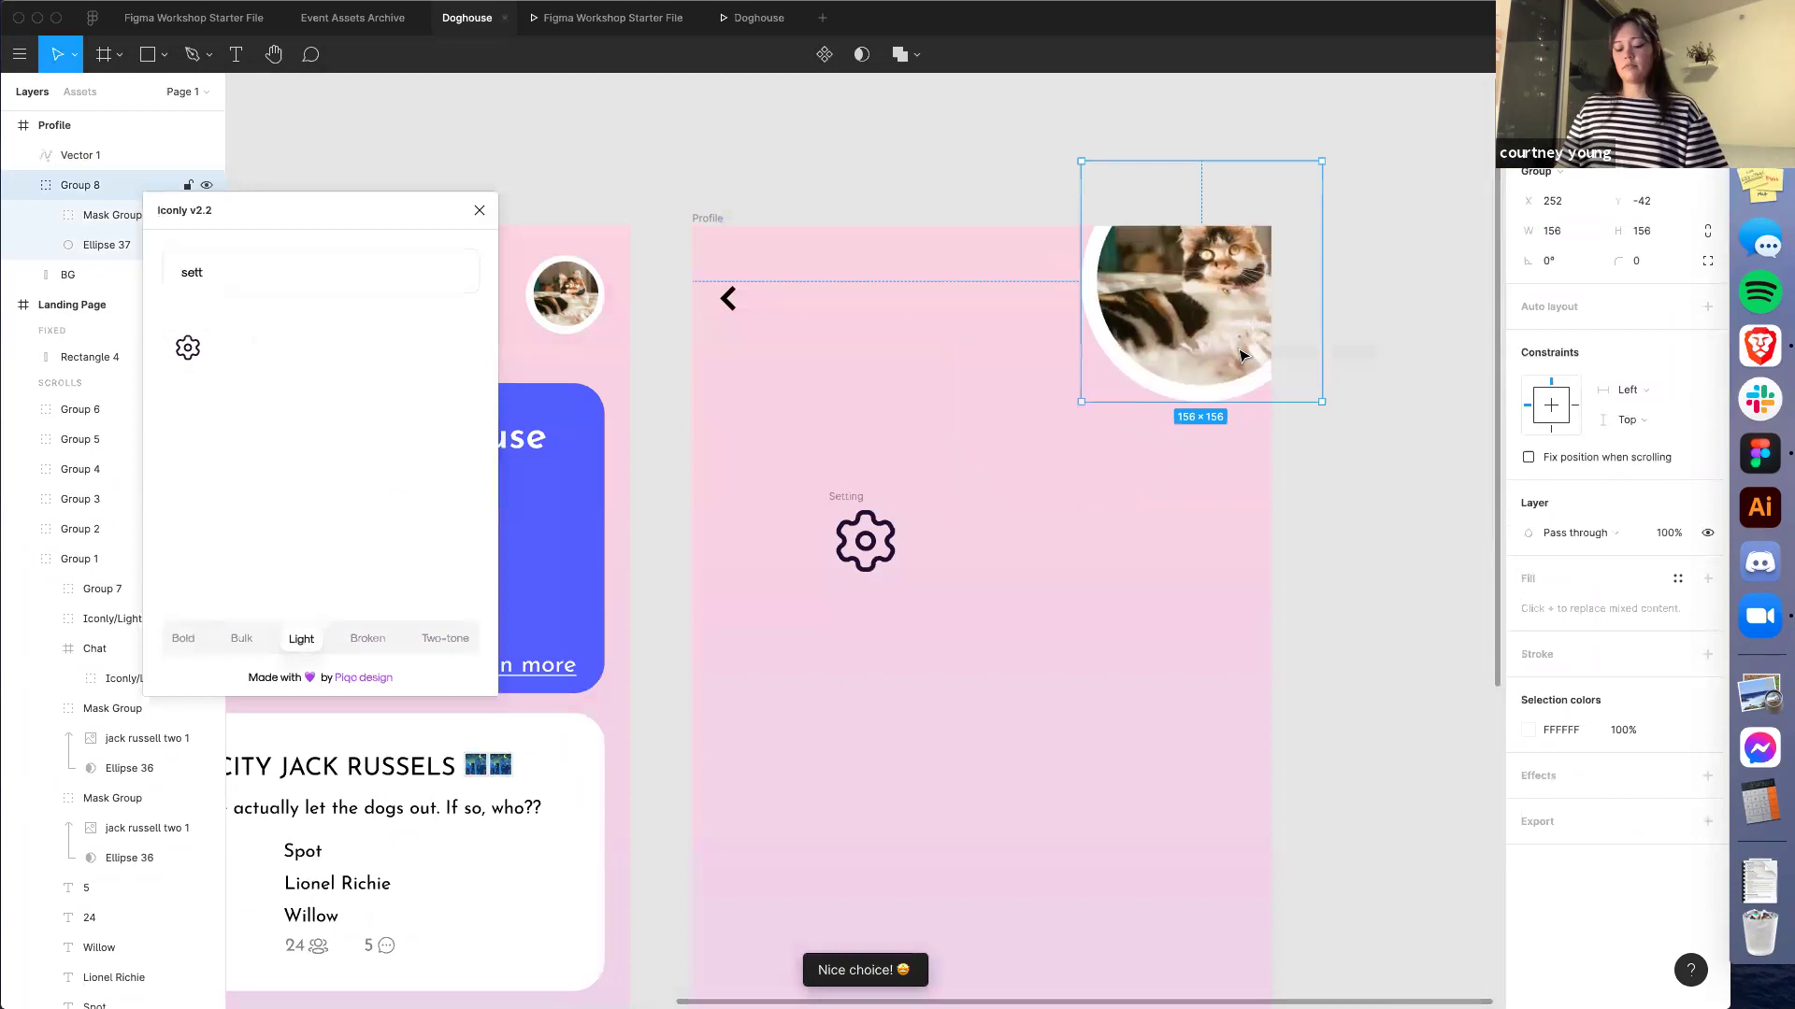
pyautogui.press('super+z')
pyautogui.press('super+z')
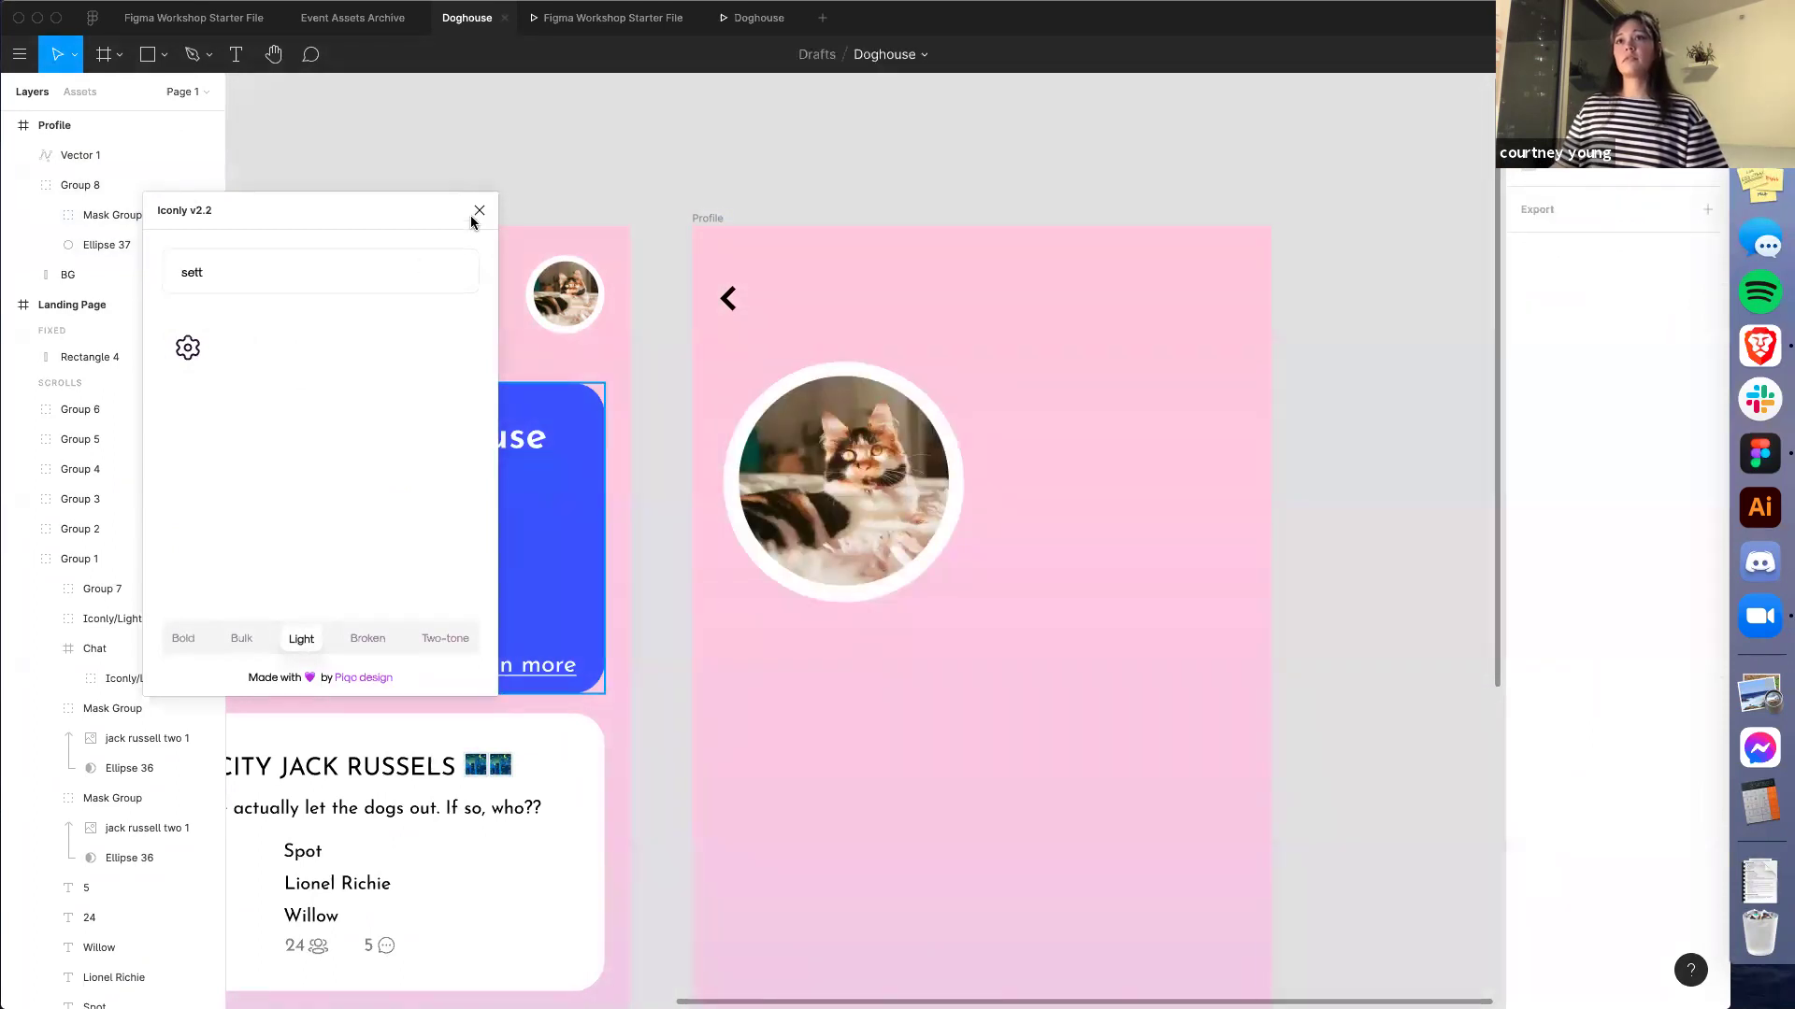
pyautogui.click(480, 210)
# Move the Profile frame's photo up closer to the back chevron, keeping their left edges aligned
pyautogui.scroll(3, 123, 229)
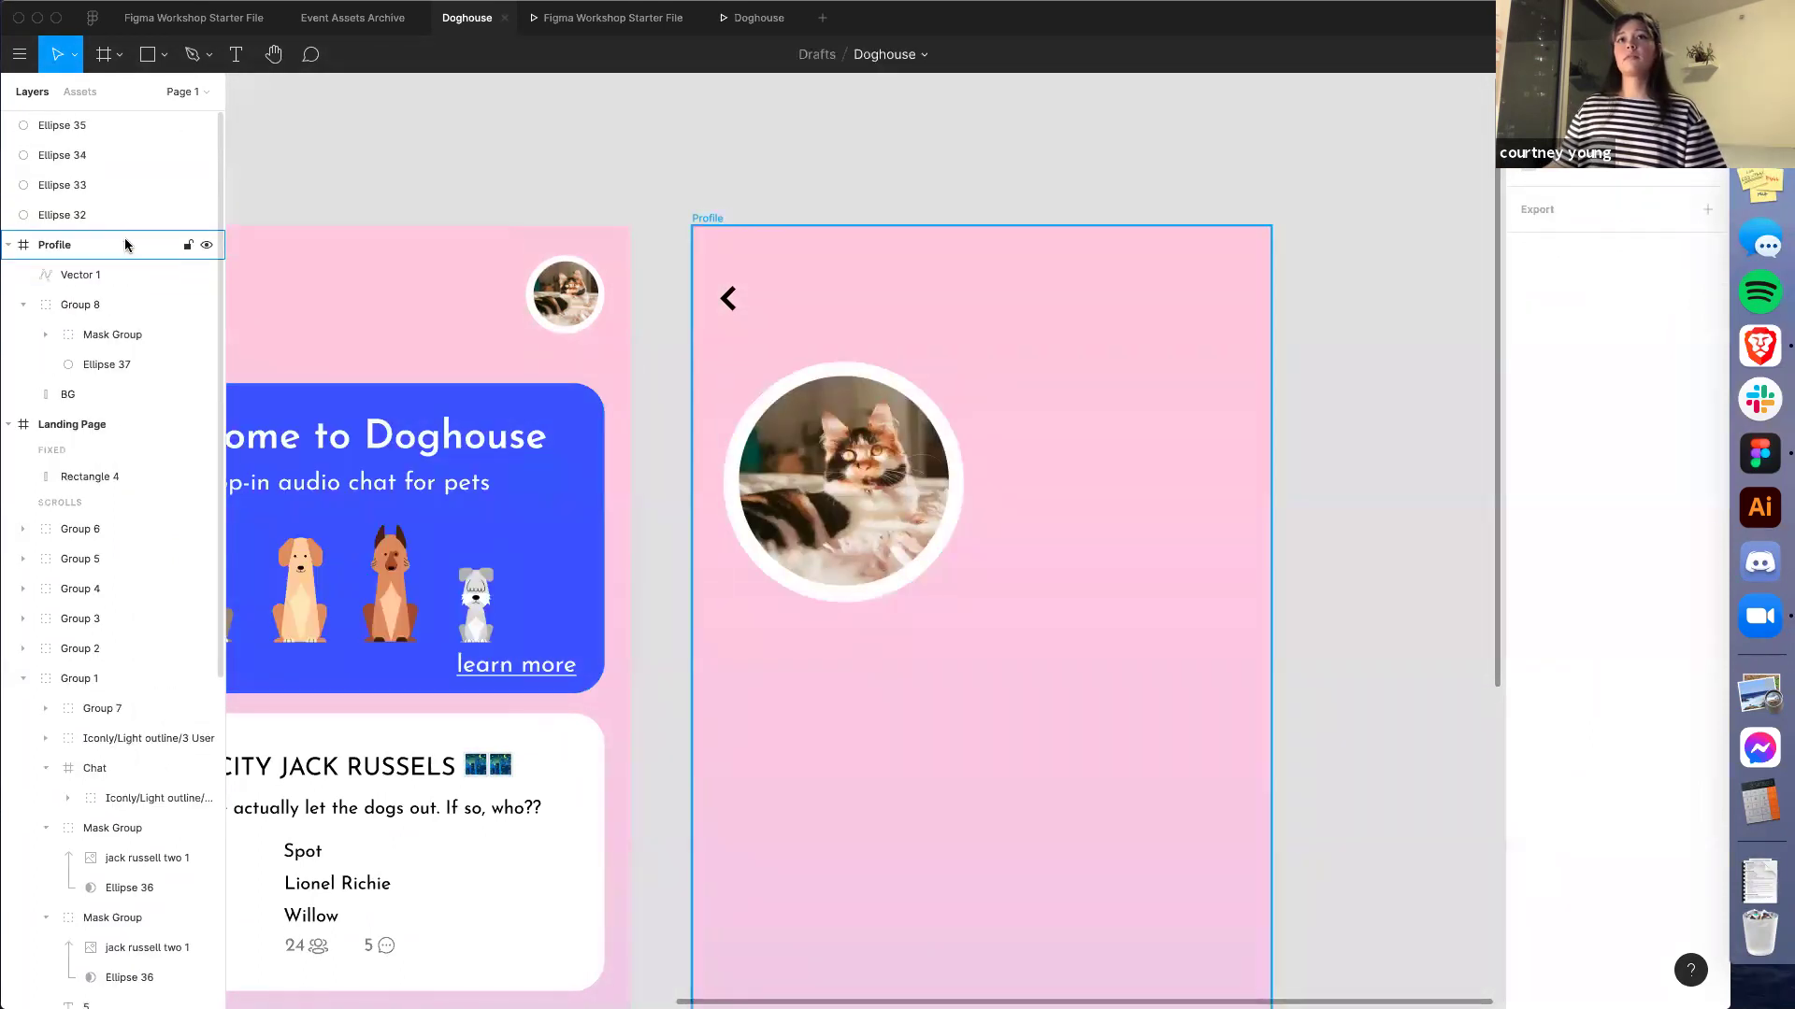
pyautogui.moveTo(816, 450)
pyautogui.mouseDown()
pyautogui.moveTo(894, 464)
pyautogui.moveTo(837, 448)
pyautogui.mouseUp()
pyautogui.press('super+z')
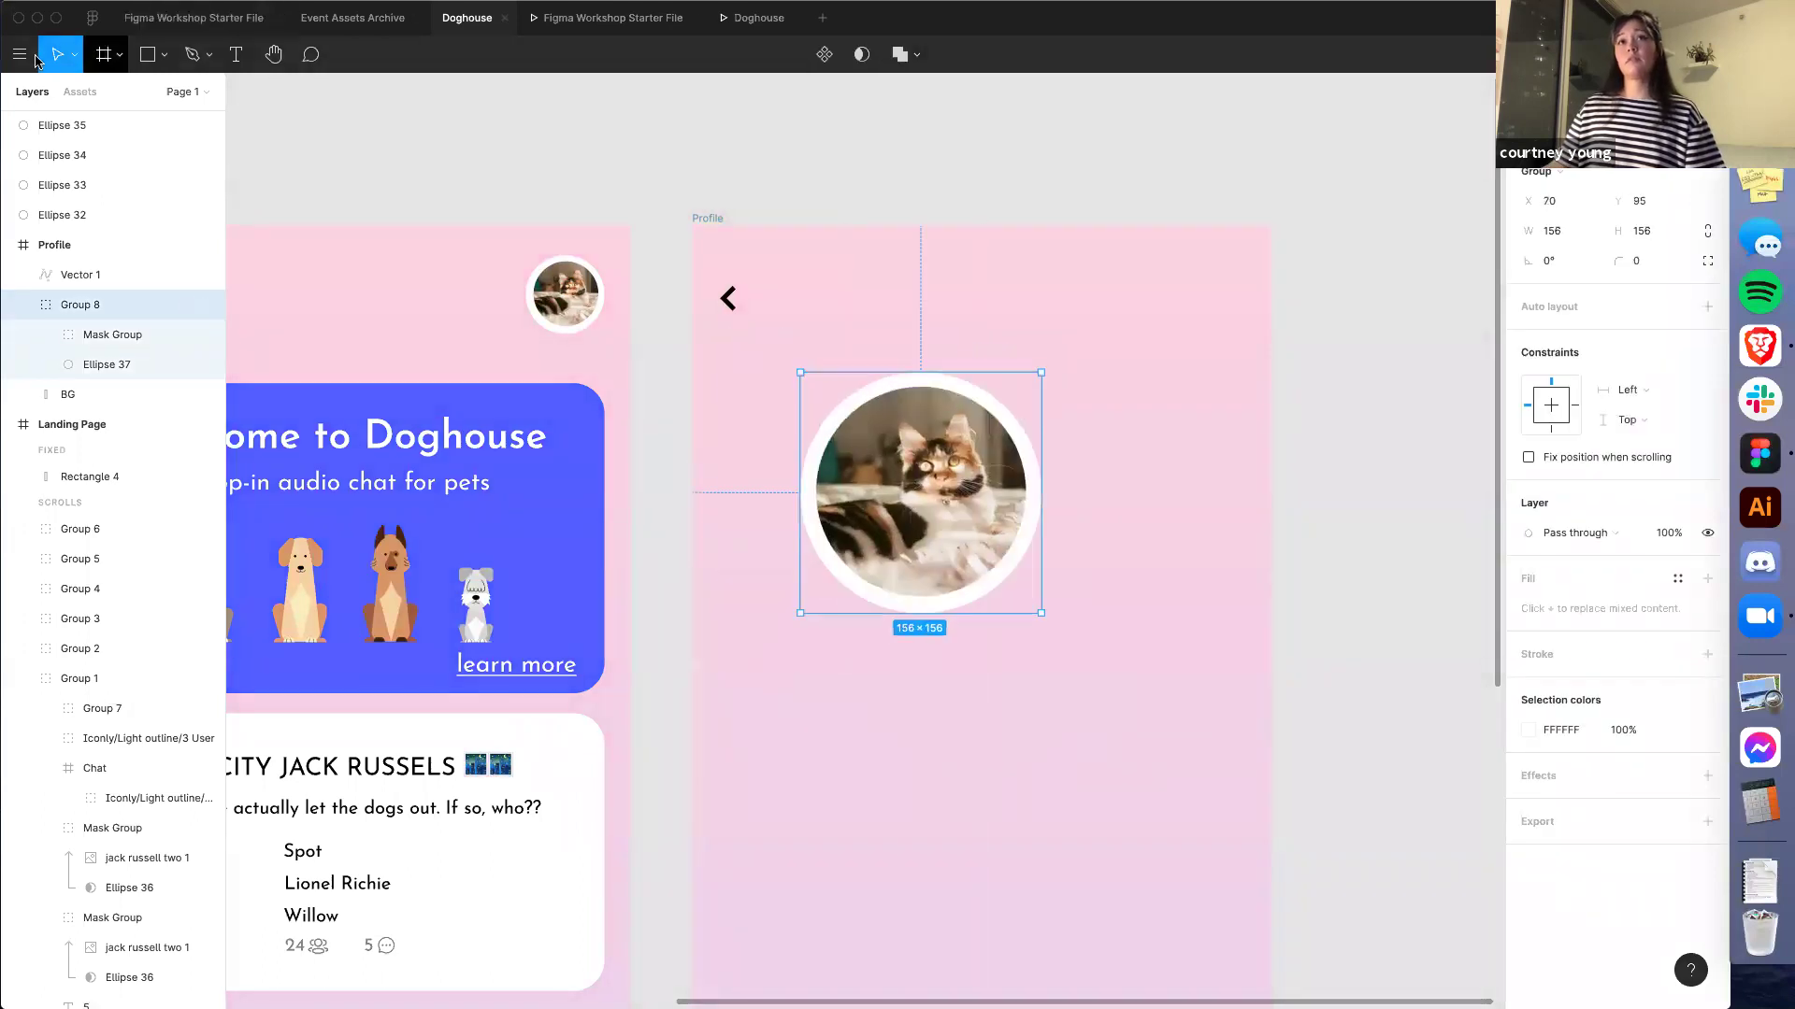
pyautogui.moveTo(929, 501); pyautogui.dragTo(853, 467)
pyautogui.click(1121, 528)
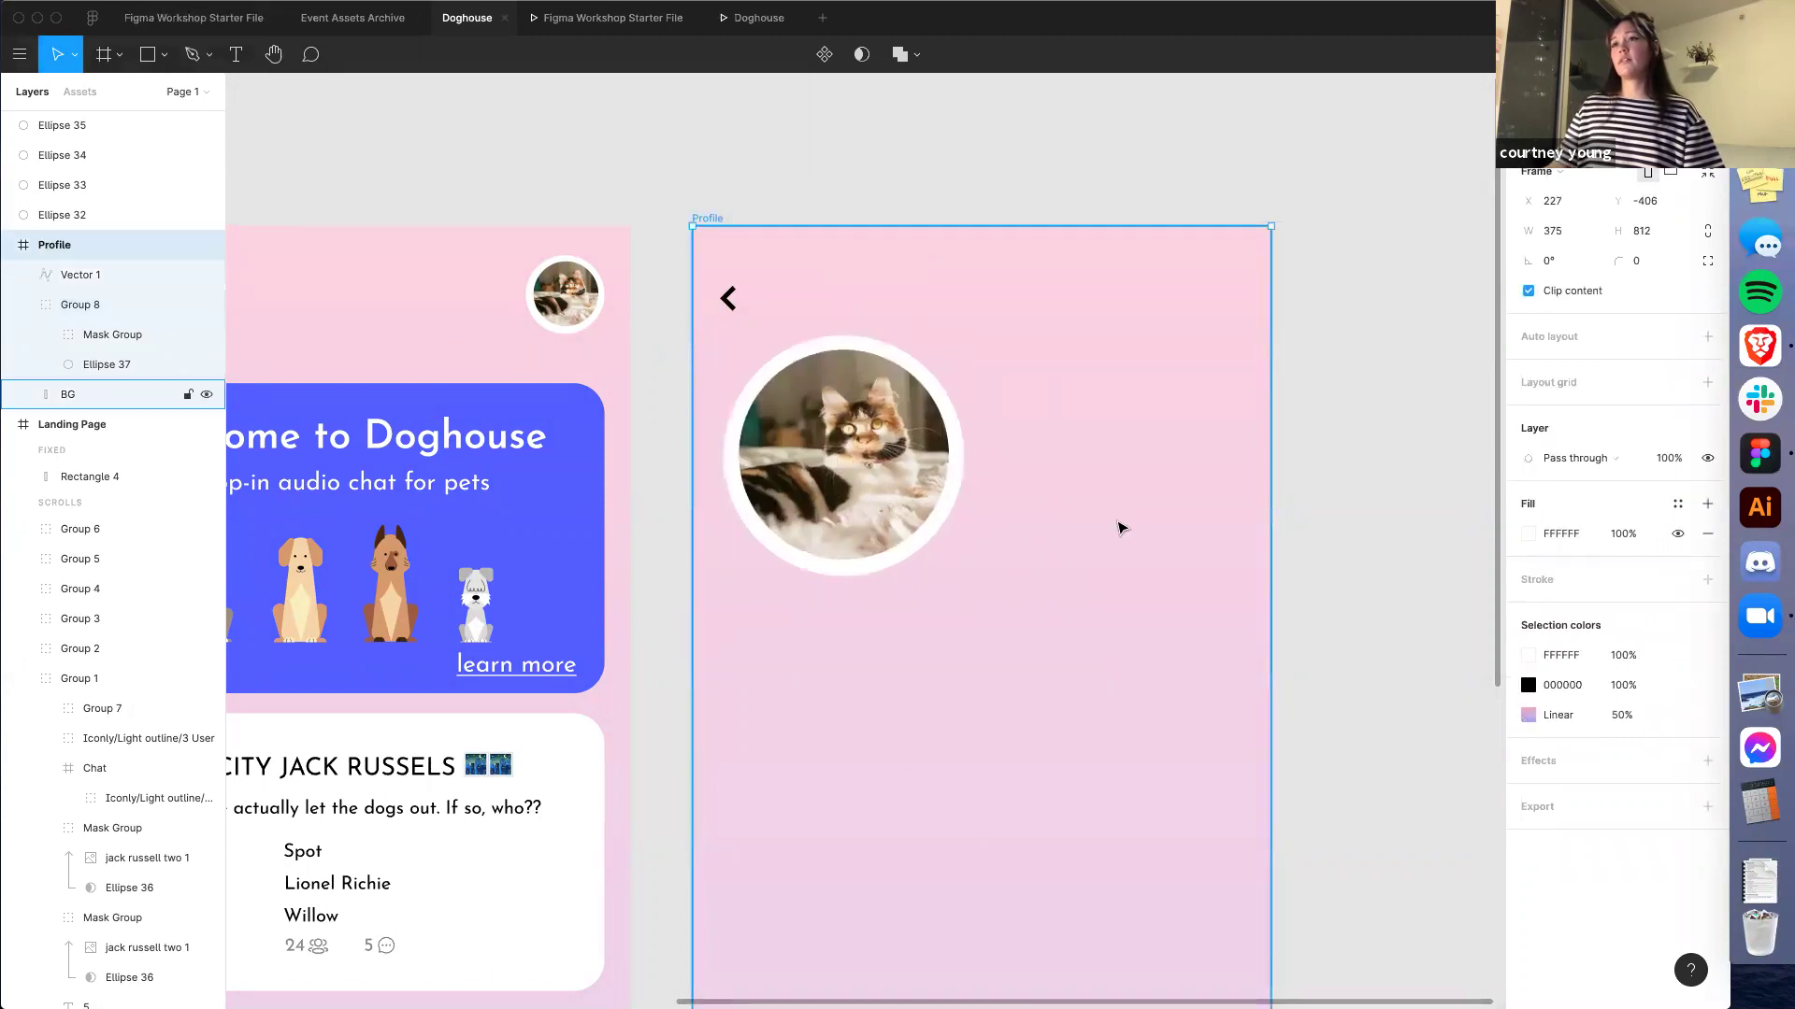
pyautogui.hscroll(-3, 1121, 528)
pyautogui.scroll(-3, 1162, 560)
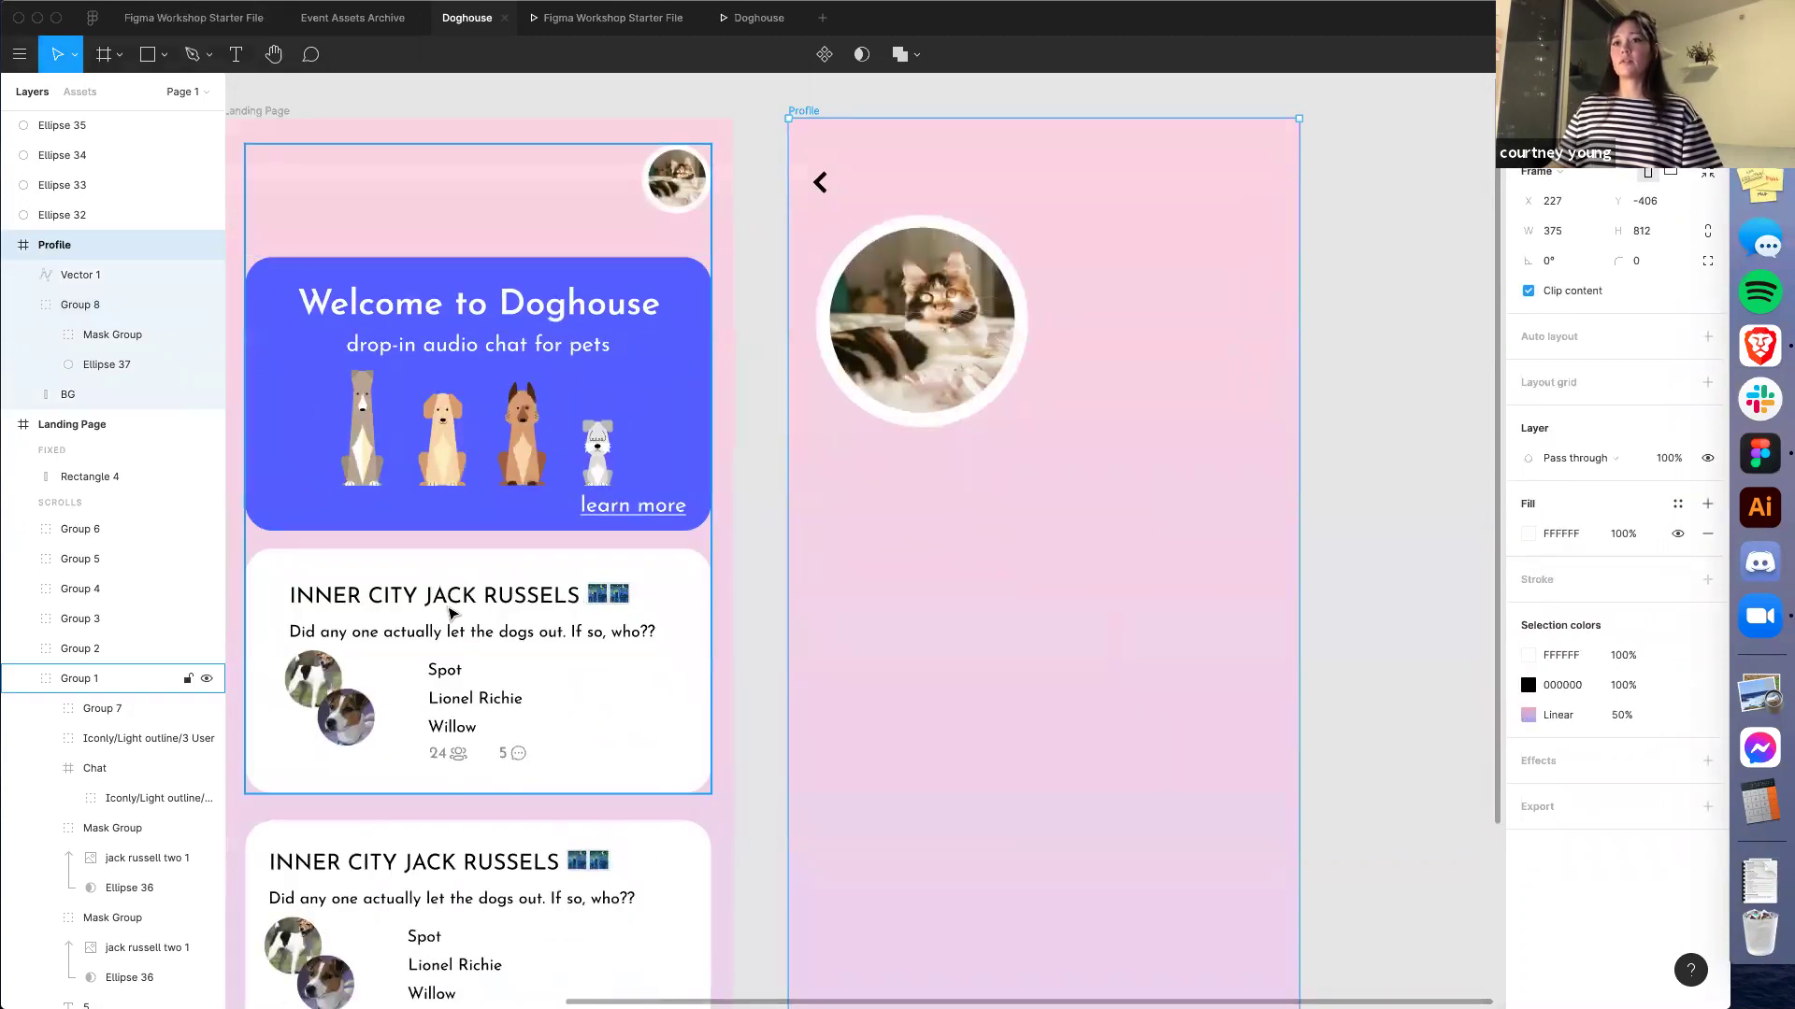
# Place a copy of the welcome card's subtitle below the Profile frame's photo and replace its text with the pet's full name
pyautogui.doubleClick(450, 613)
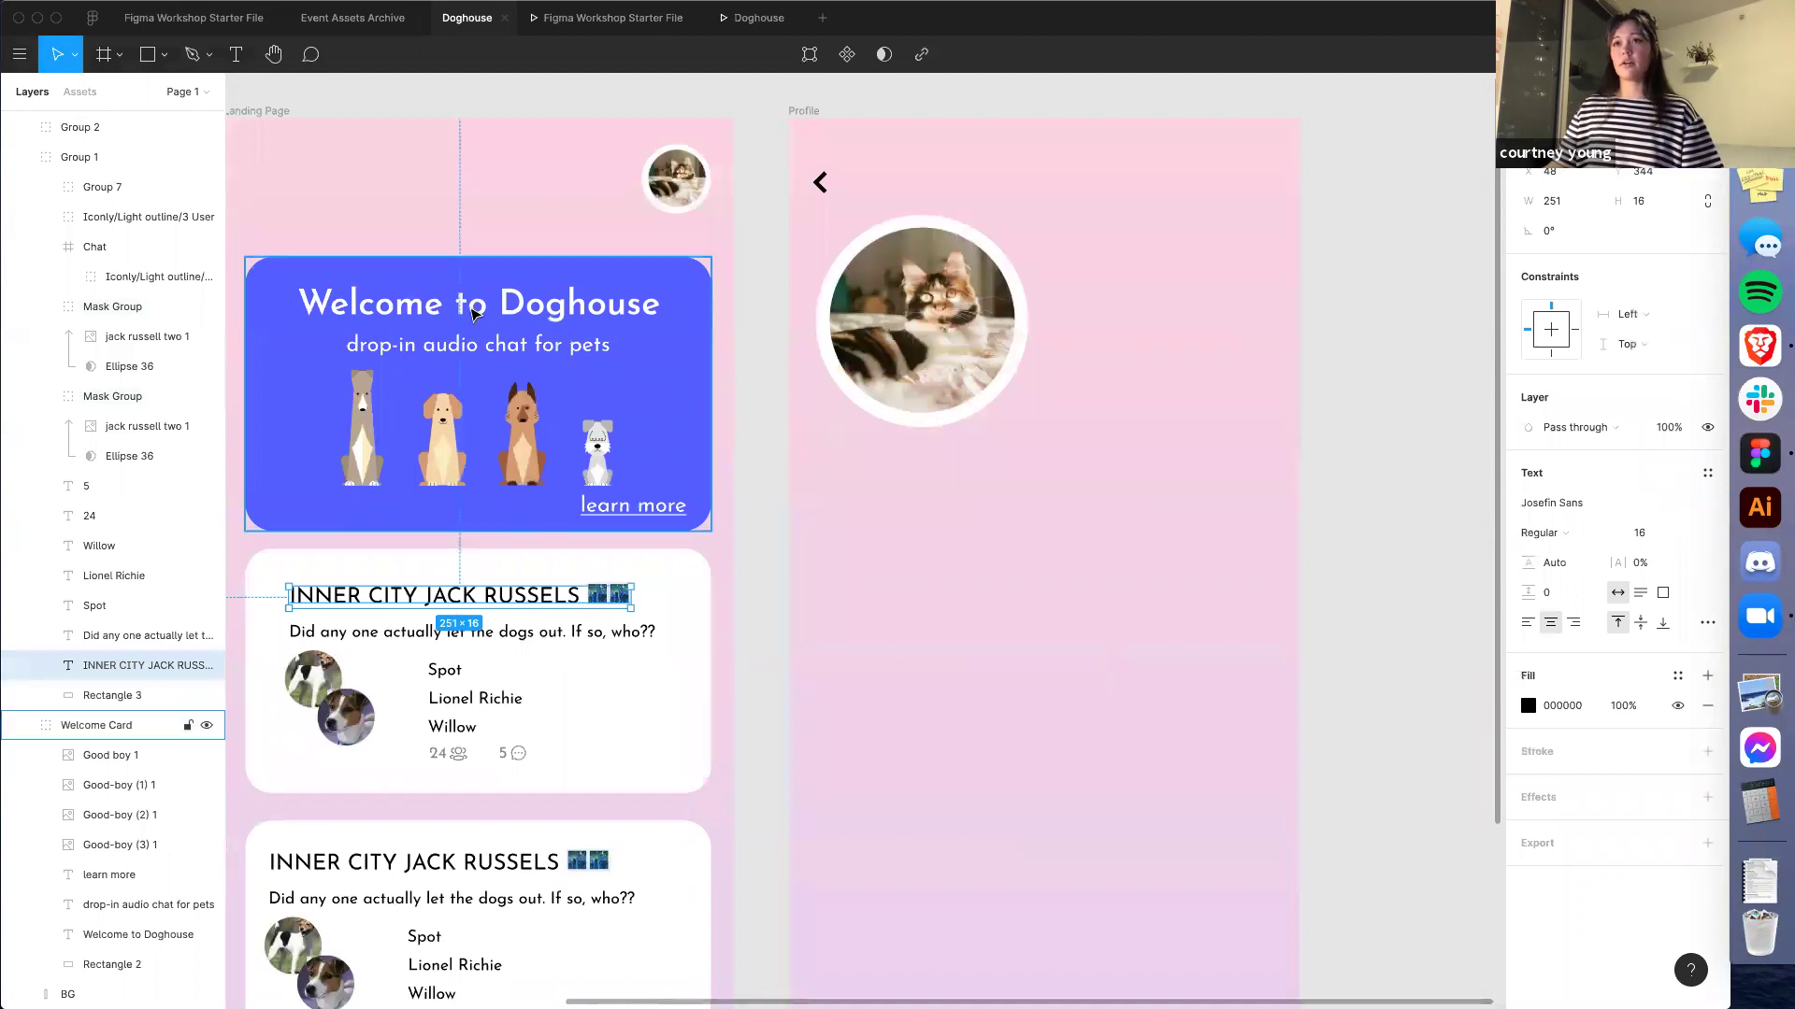
pyautogui.doubleClick(474, 346)
pyautogui.press('super+d')
pyautogui.moveTo(472, 350); pyautogui.dragTo(938, 465)
pyautogui.doubleClick(937, 460)
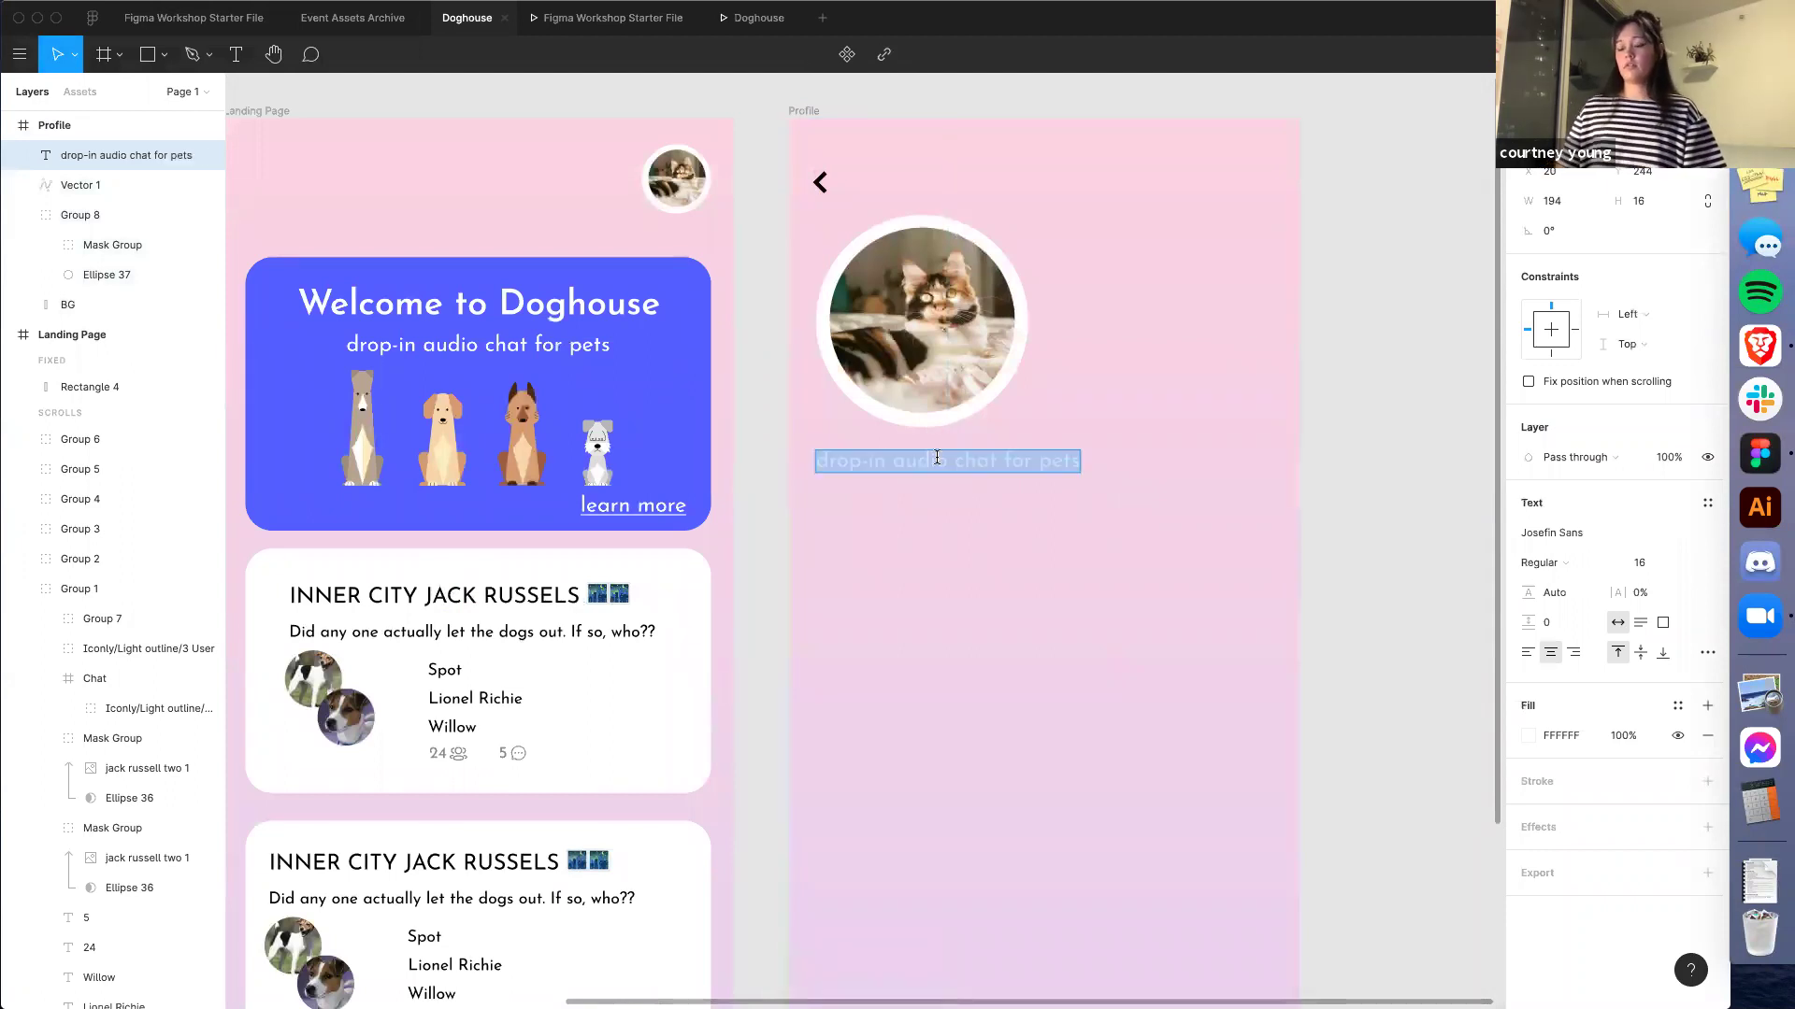
pyautogui.write('Persephone Young')
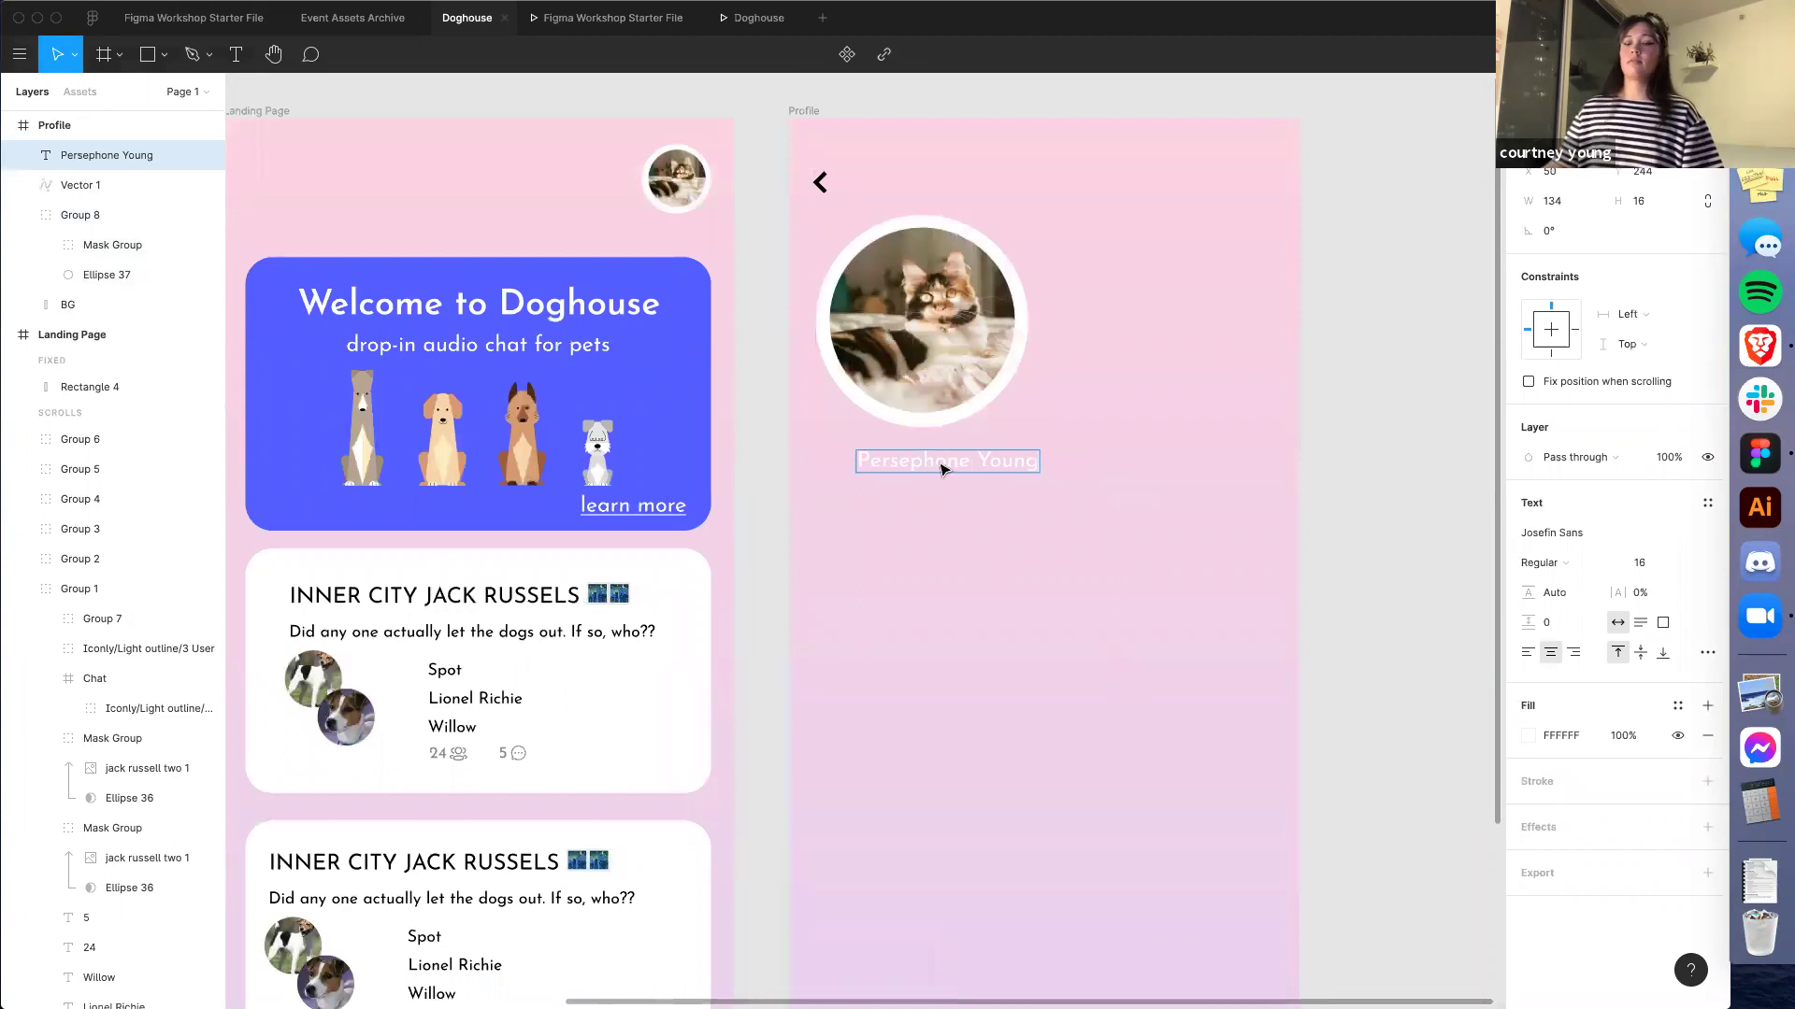
# Change the fill of the name text on the Profile frame to dark grey 4F4F4F
pyautogui.click(1528, 736)
pyautogui.hotkey('shift', '1')
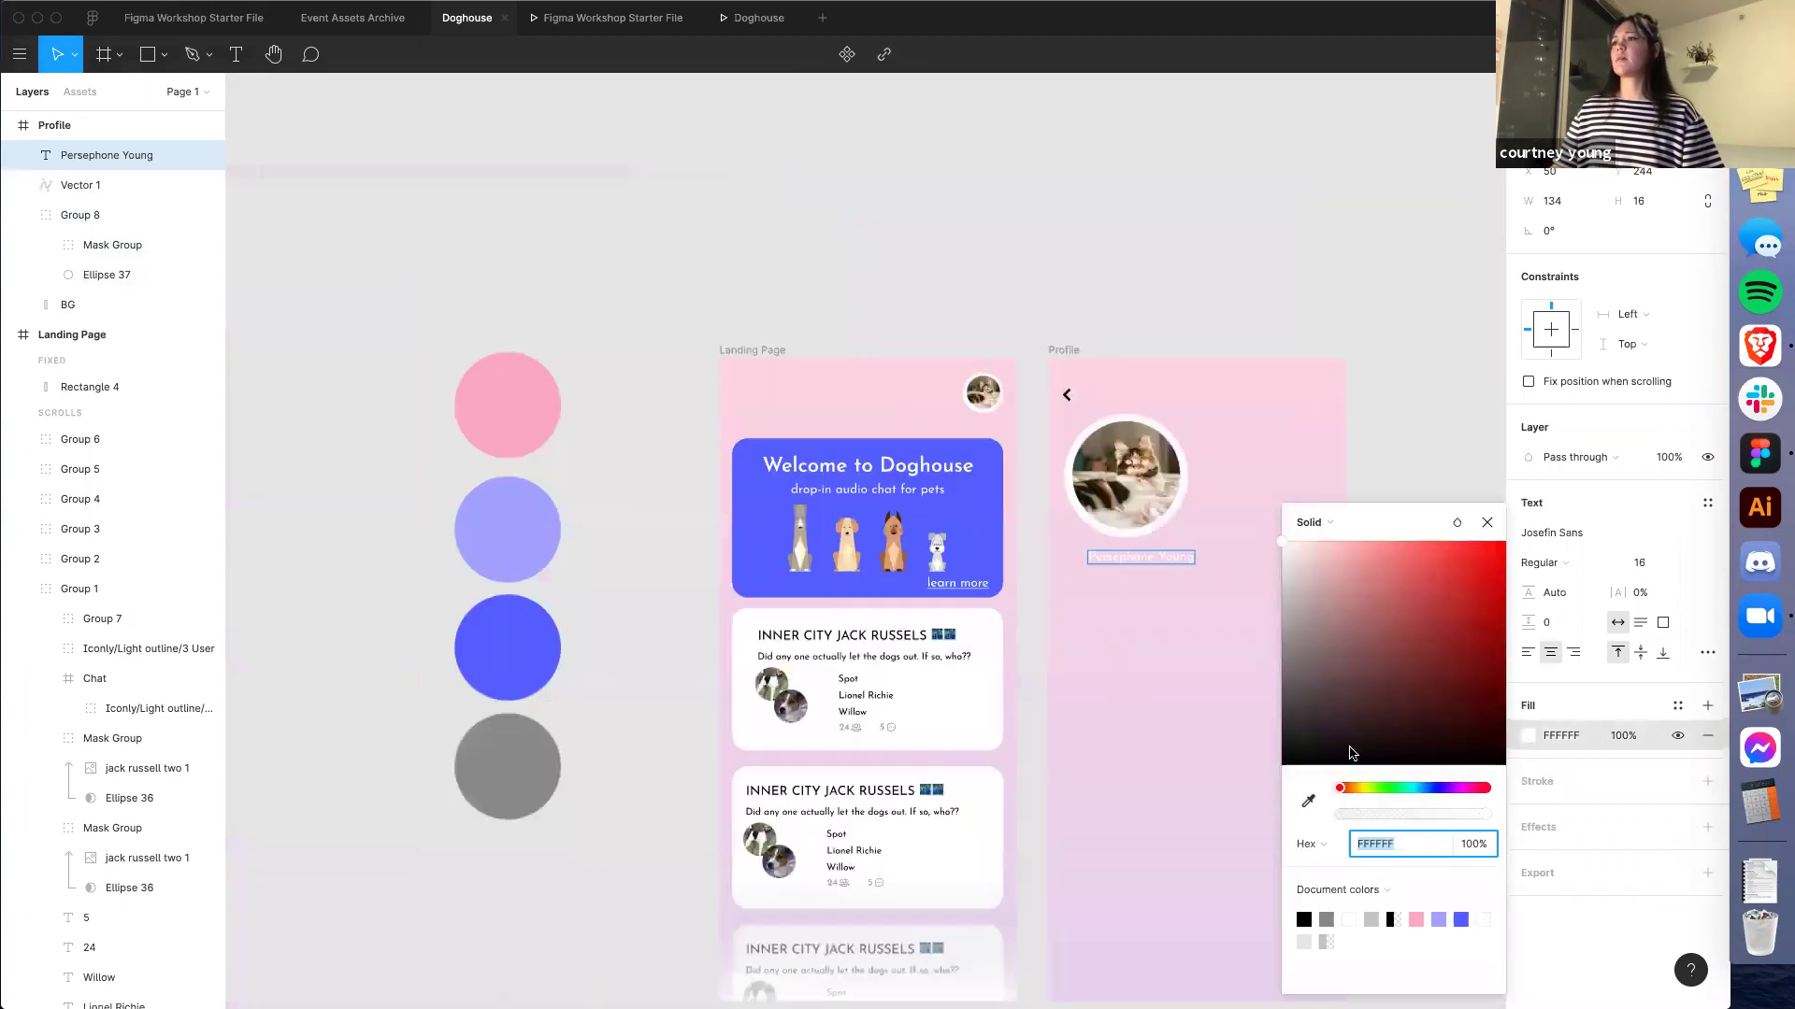
pyautogui.click(1309, 802)
pyautogui.click(656, 748)
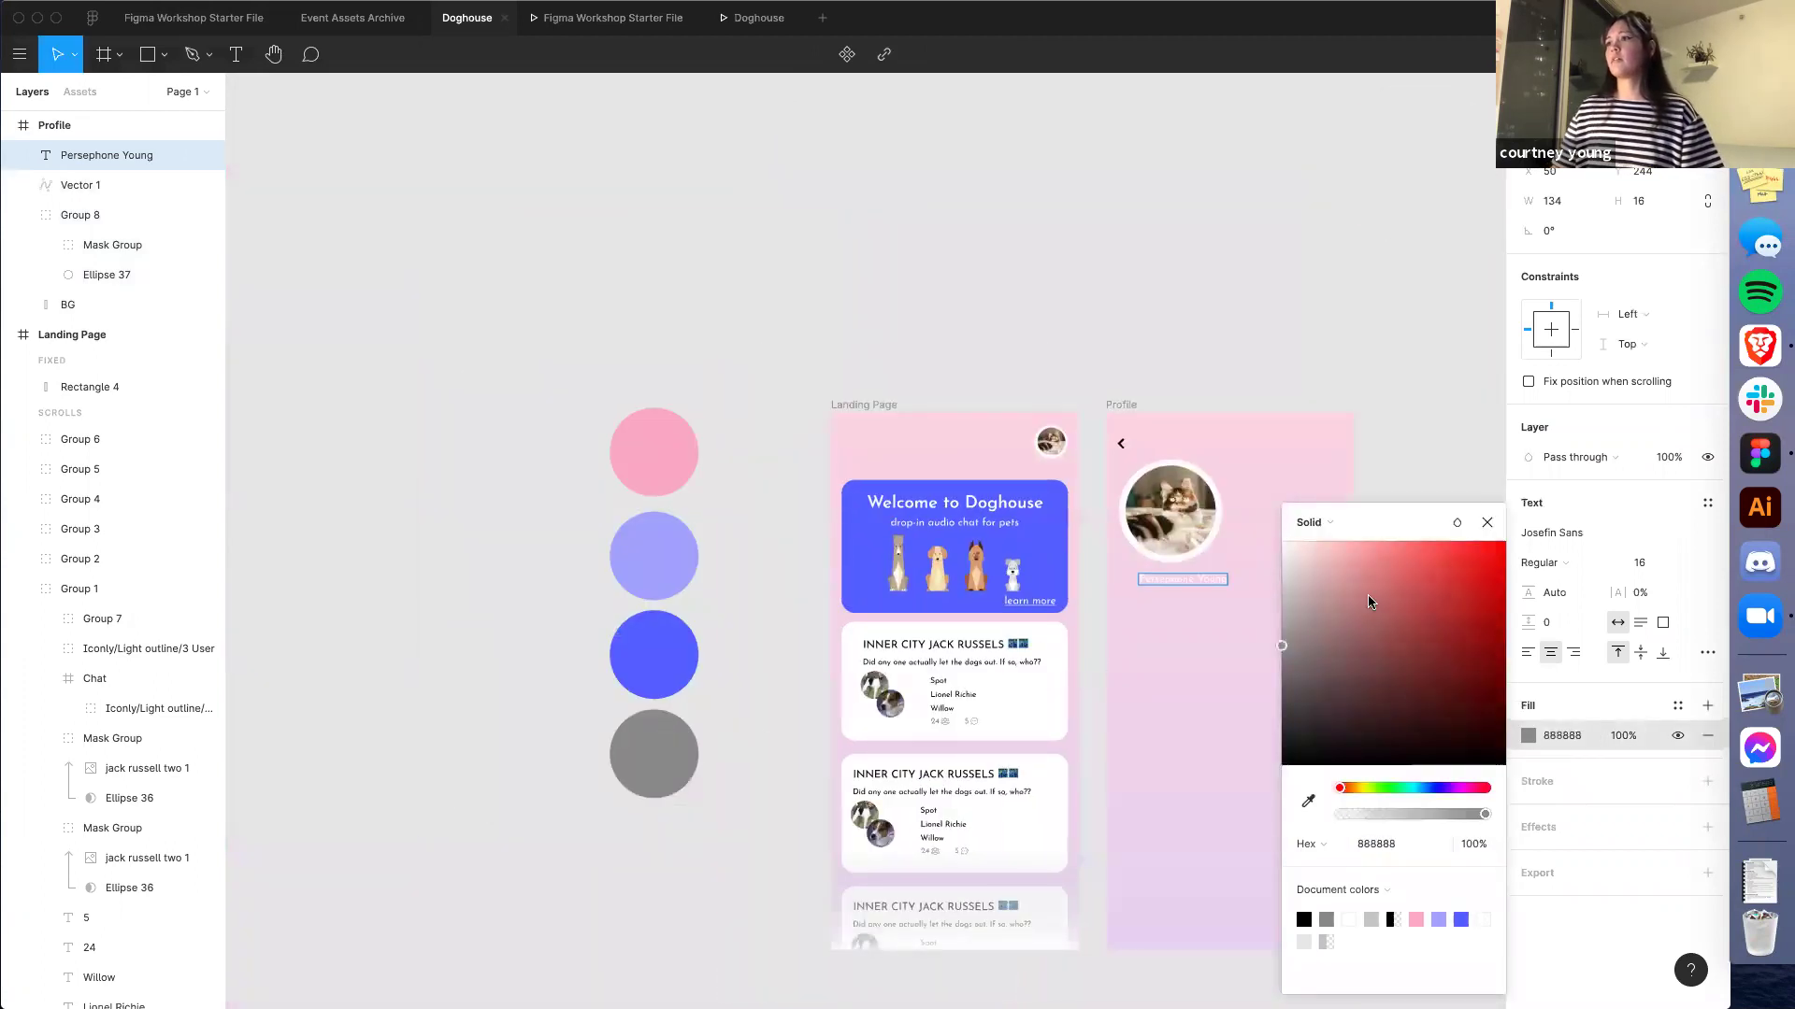
pyautogui.moveTo(1282, 646); pyautogui.dragTo(1278, 709)
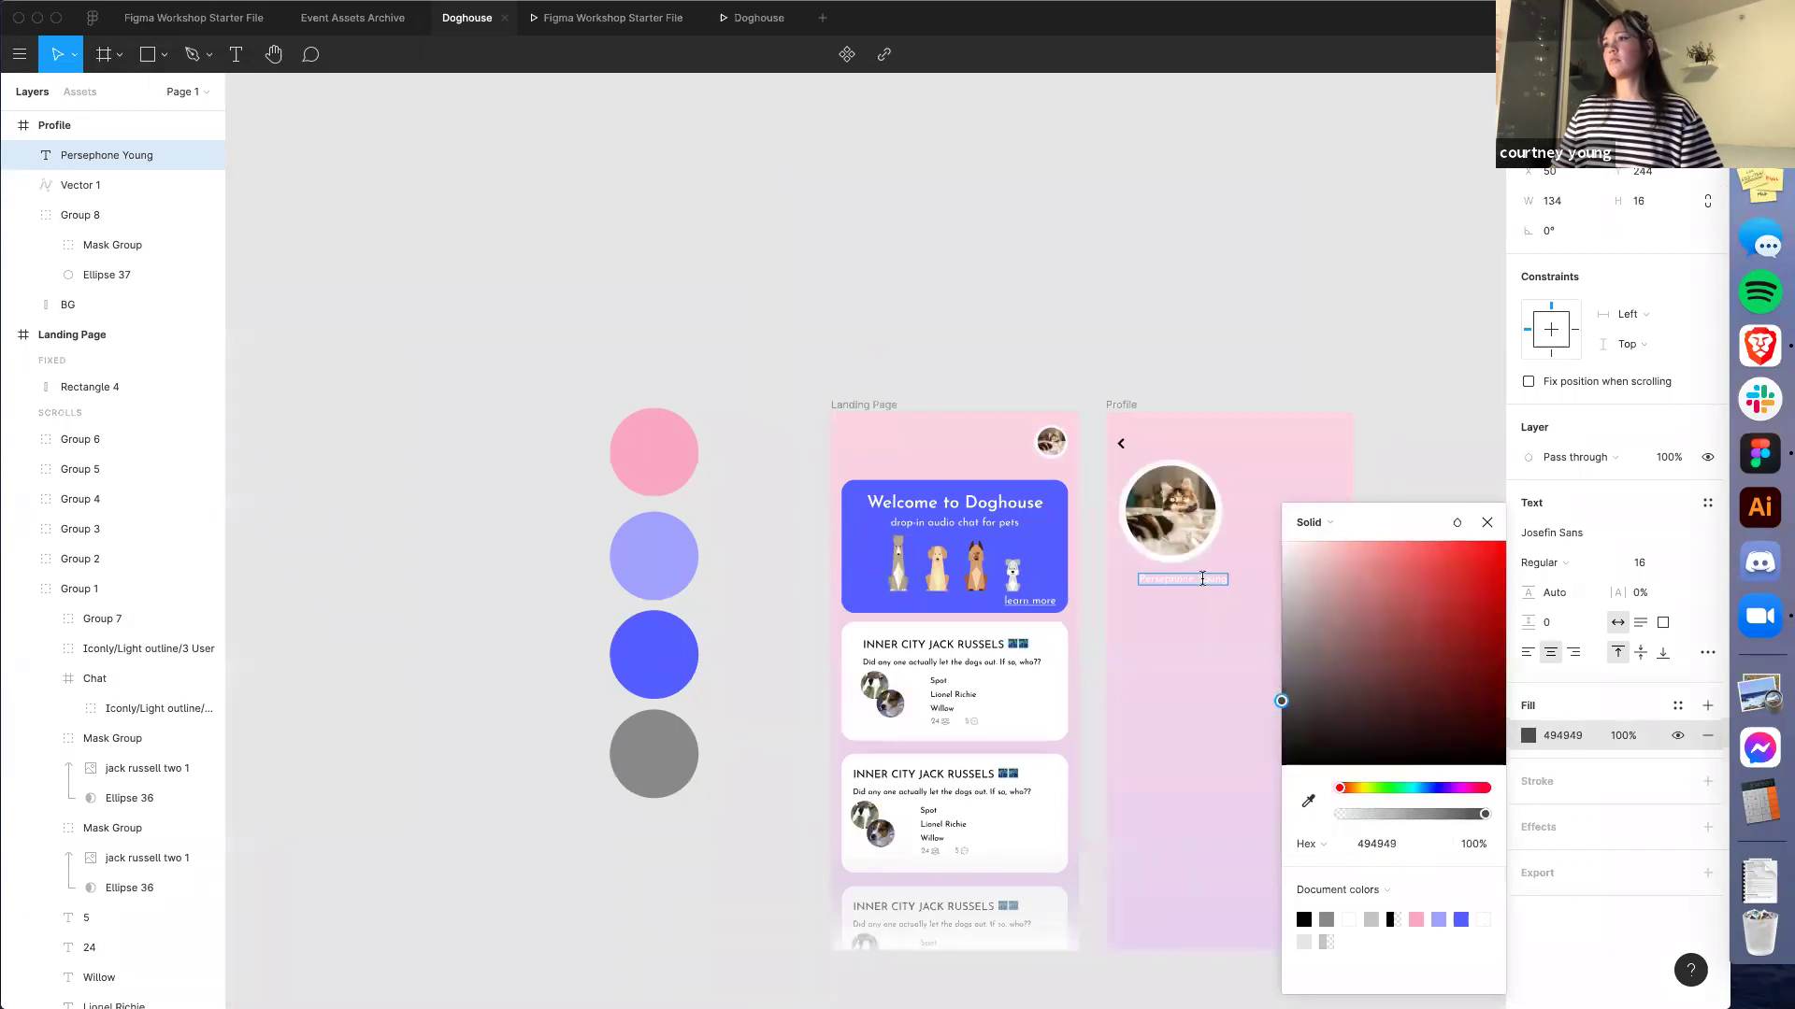
pyautogui.press('super+z')
pyautogui.press('super+z')
pyautogui.moveTo(1281, 551); pyautogui.dragTo(1282, 697)
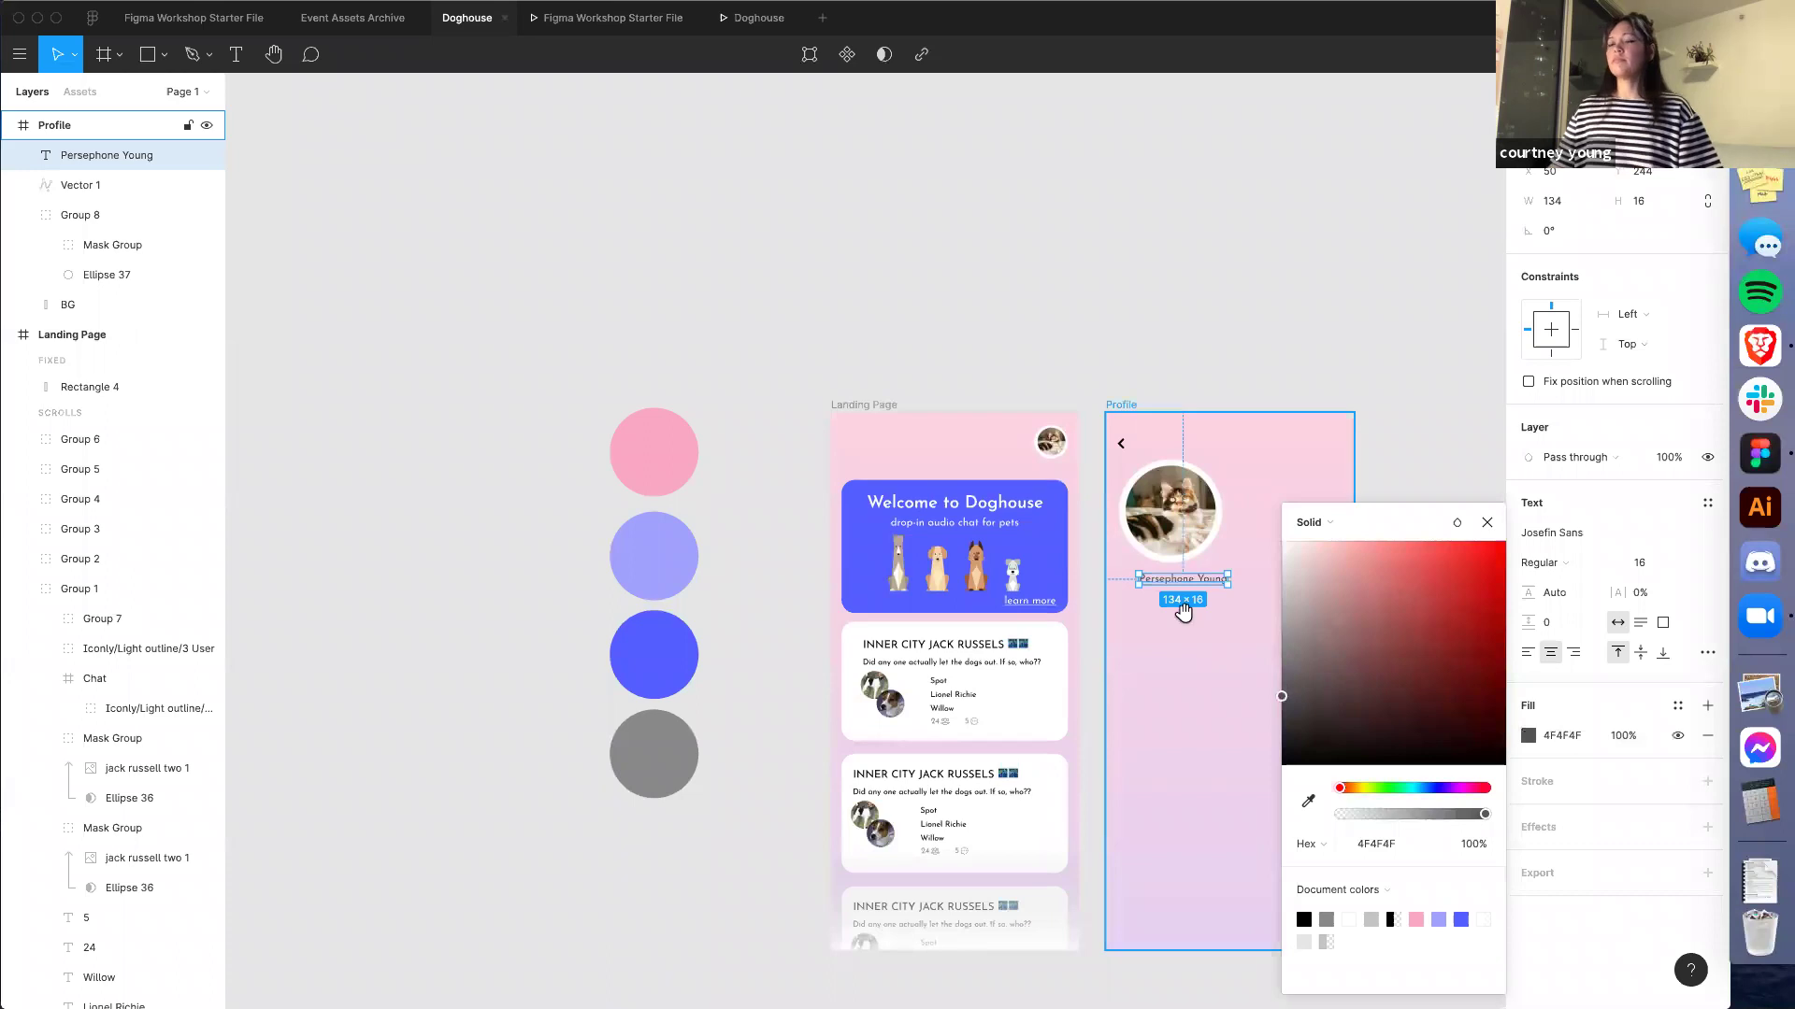
# Align the name text with the photo's left edge at X 20, set its font size to 24 and position it at Y 250
pyautogui.hscroll(3, 1183, 613)
pyautogui.scroll(8, 1097, 641)
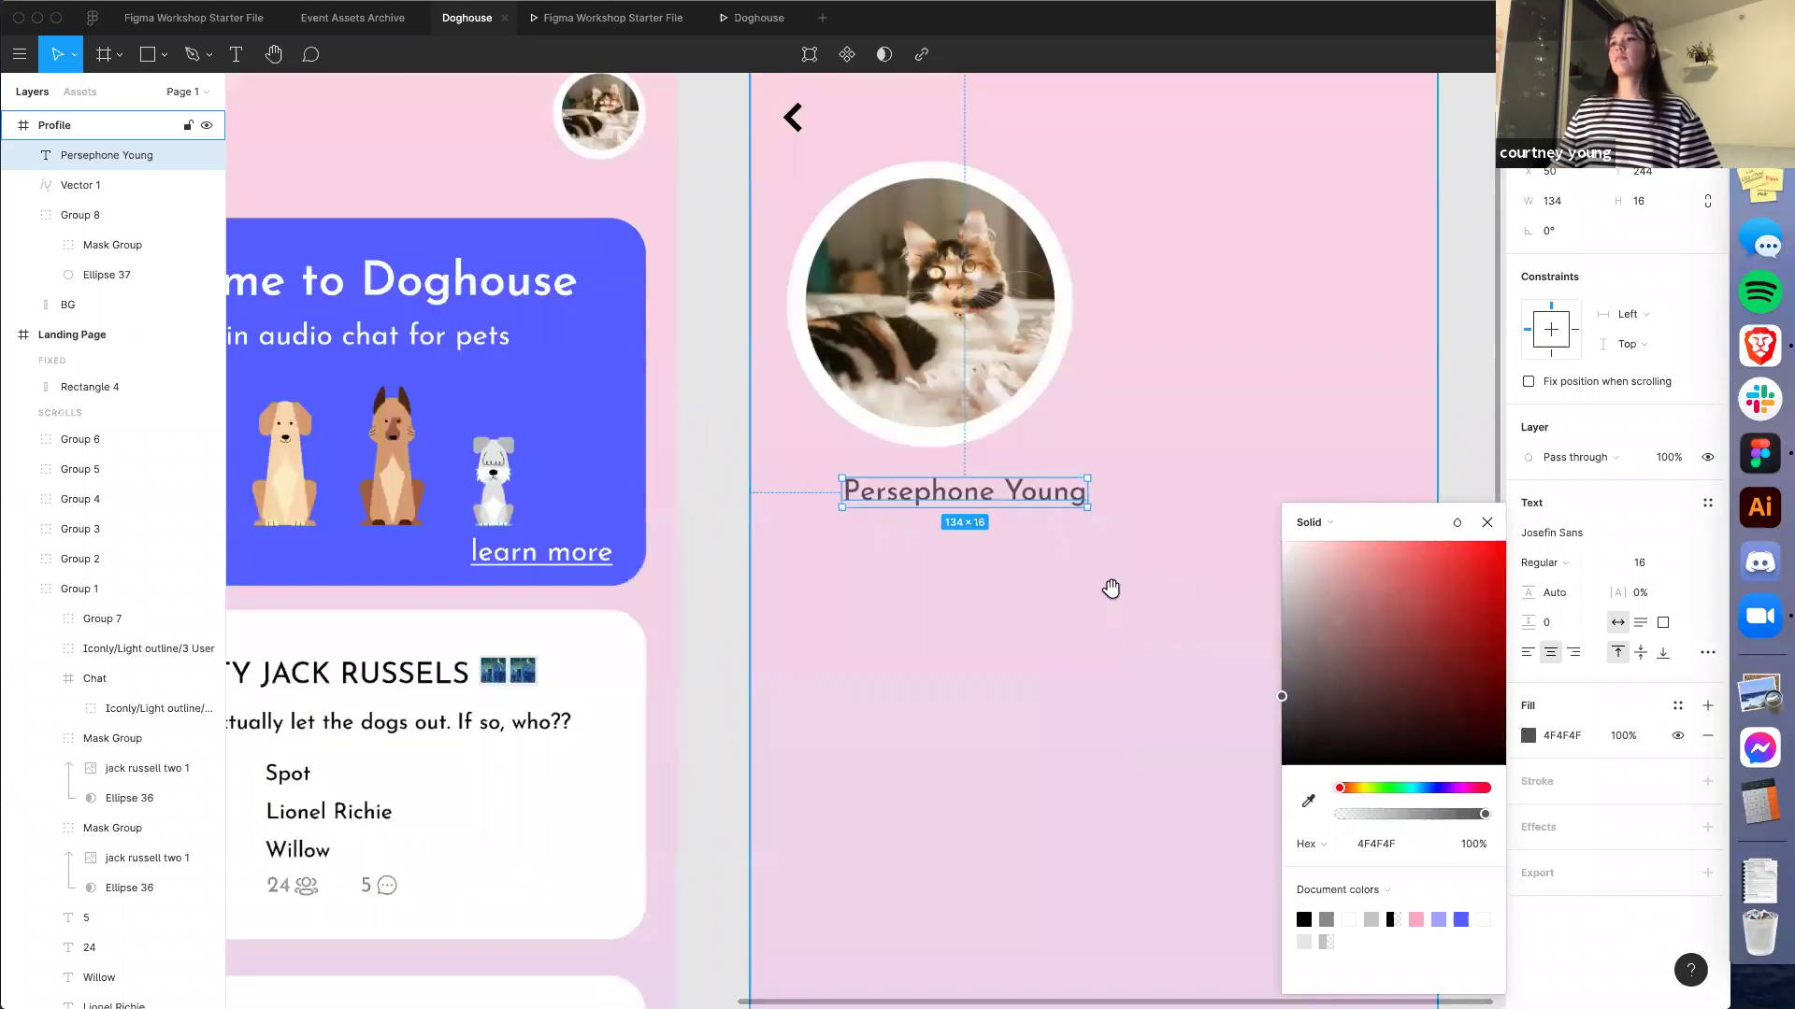
pyautogui.hscroll(3, 1110, 588)
pyautogui.scroll(1, 1110, 588)
pyautogui.moveTo(785, 561); pyautogui.dragTo(770, 569)
pyautogui.click(1659, 561)
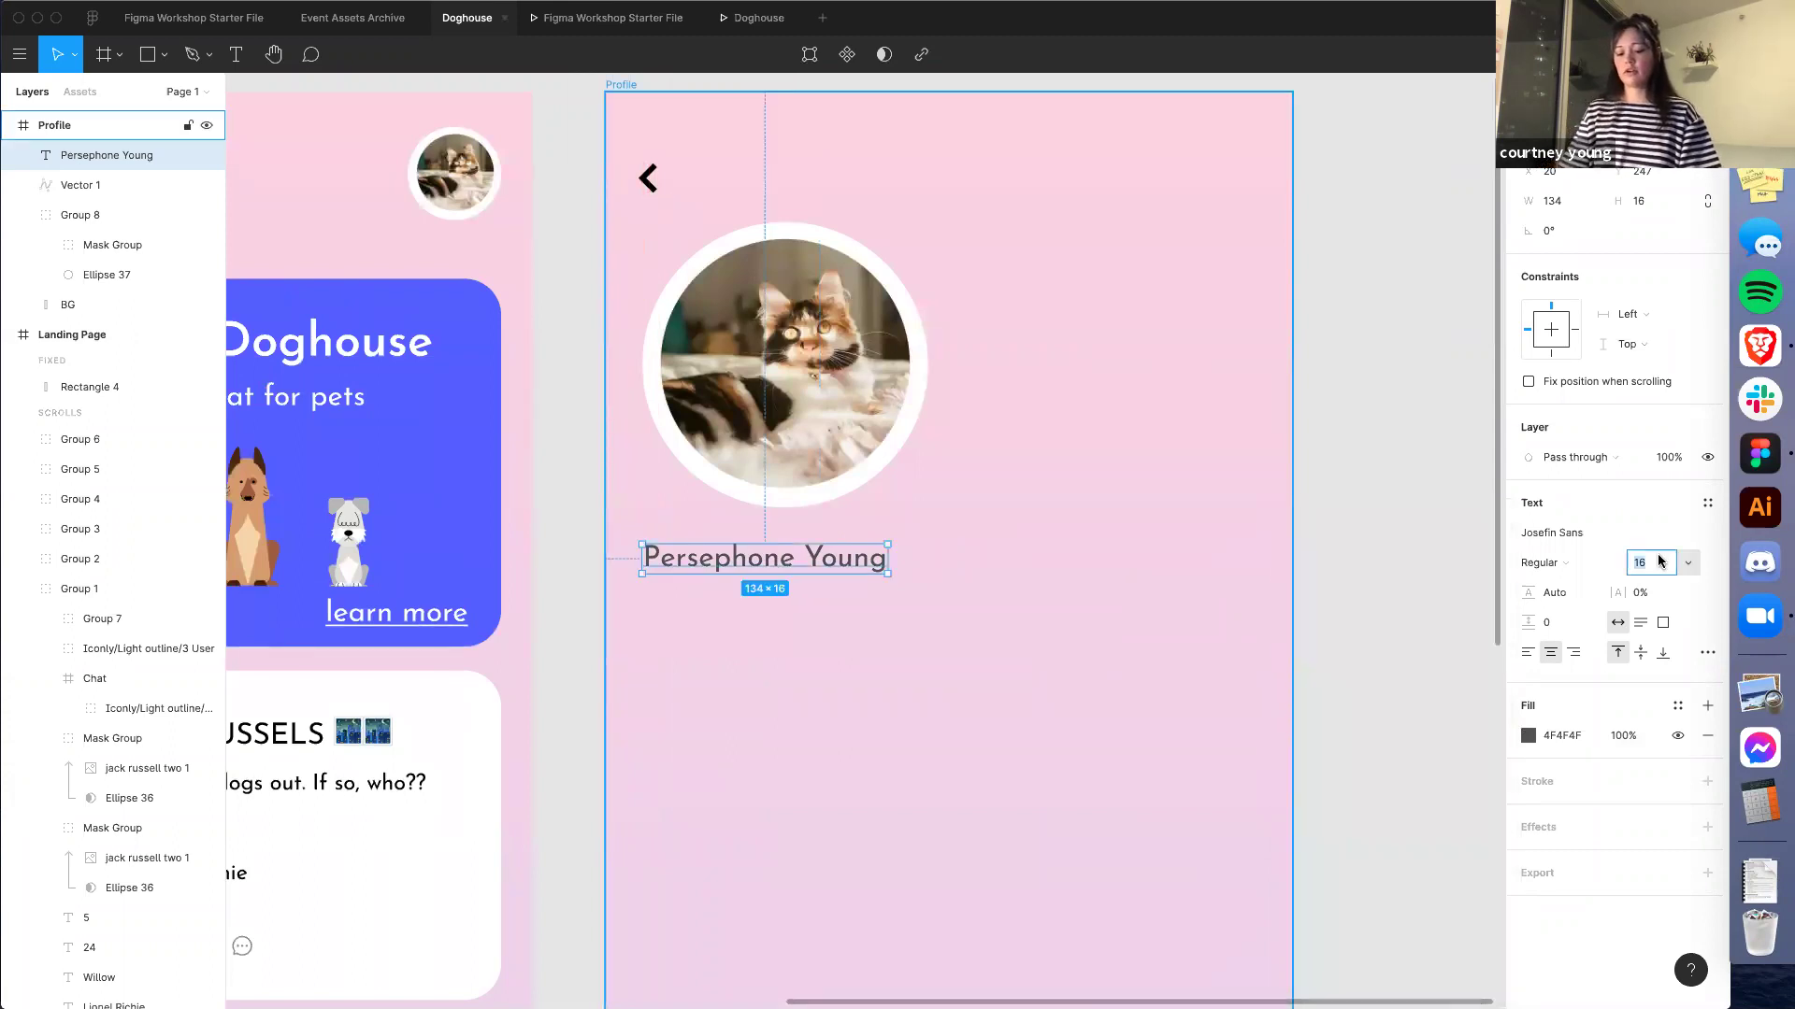
pyautogui.press('Return')
pyautogui.moveTo(844, 576); pyautogui.dragTo(889, 584)
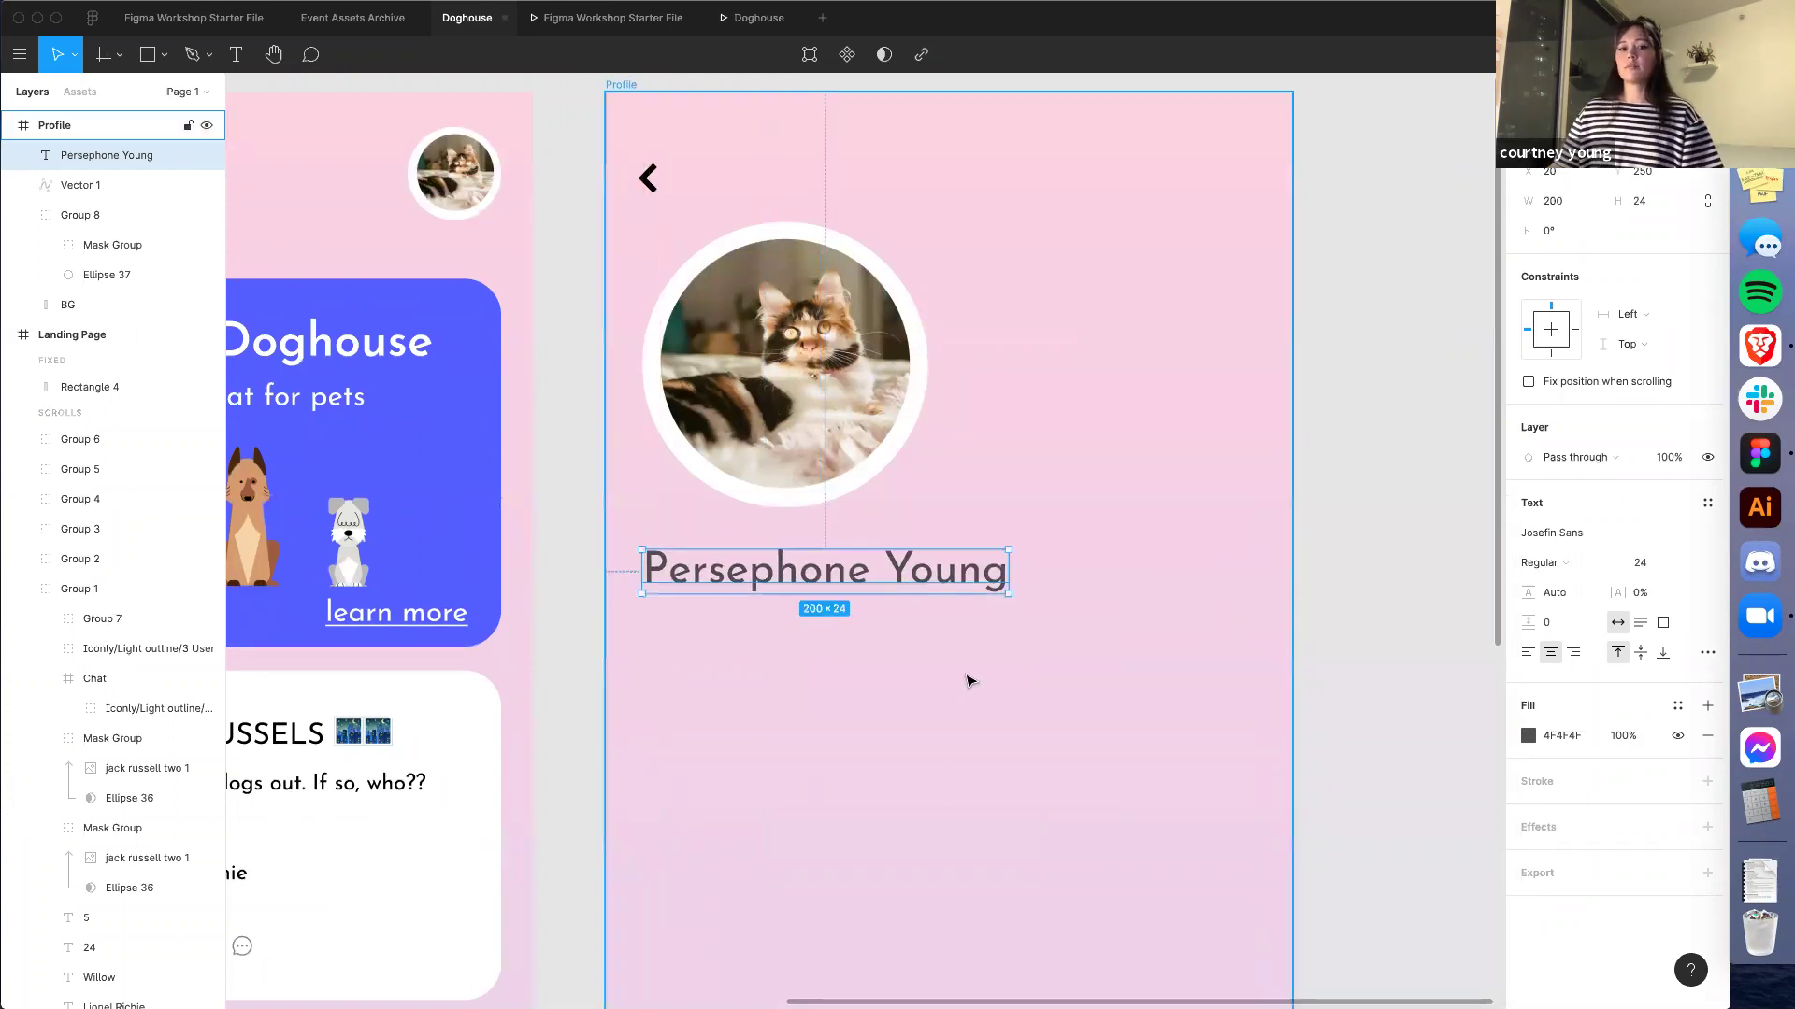
# Duplicate the name text below itself and replace the copy's wording with the copied pet bio starting "Calico Maine Coon and ragdoll mix"
pyautogui.scroll(-2, 965, 681)
pyautogui.press('super+d')
pyautogui.moveTo(806, 523); pyautogui.dragTo(816, 654)
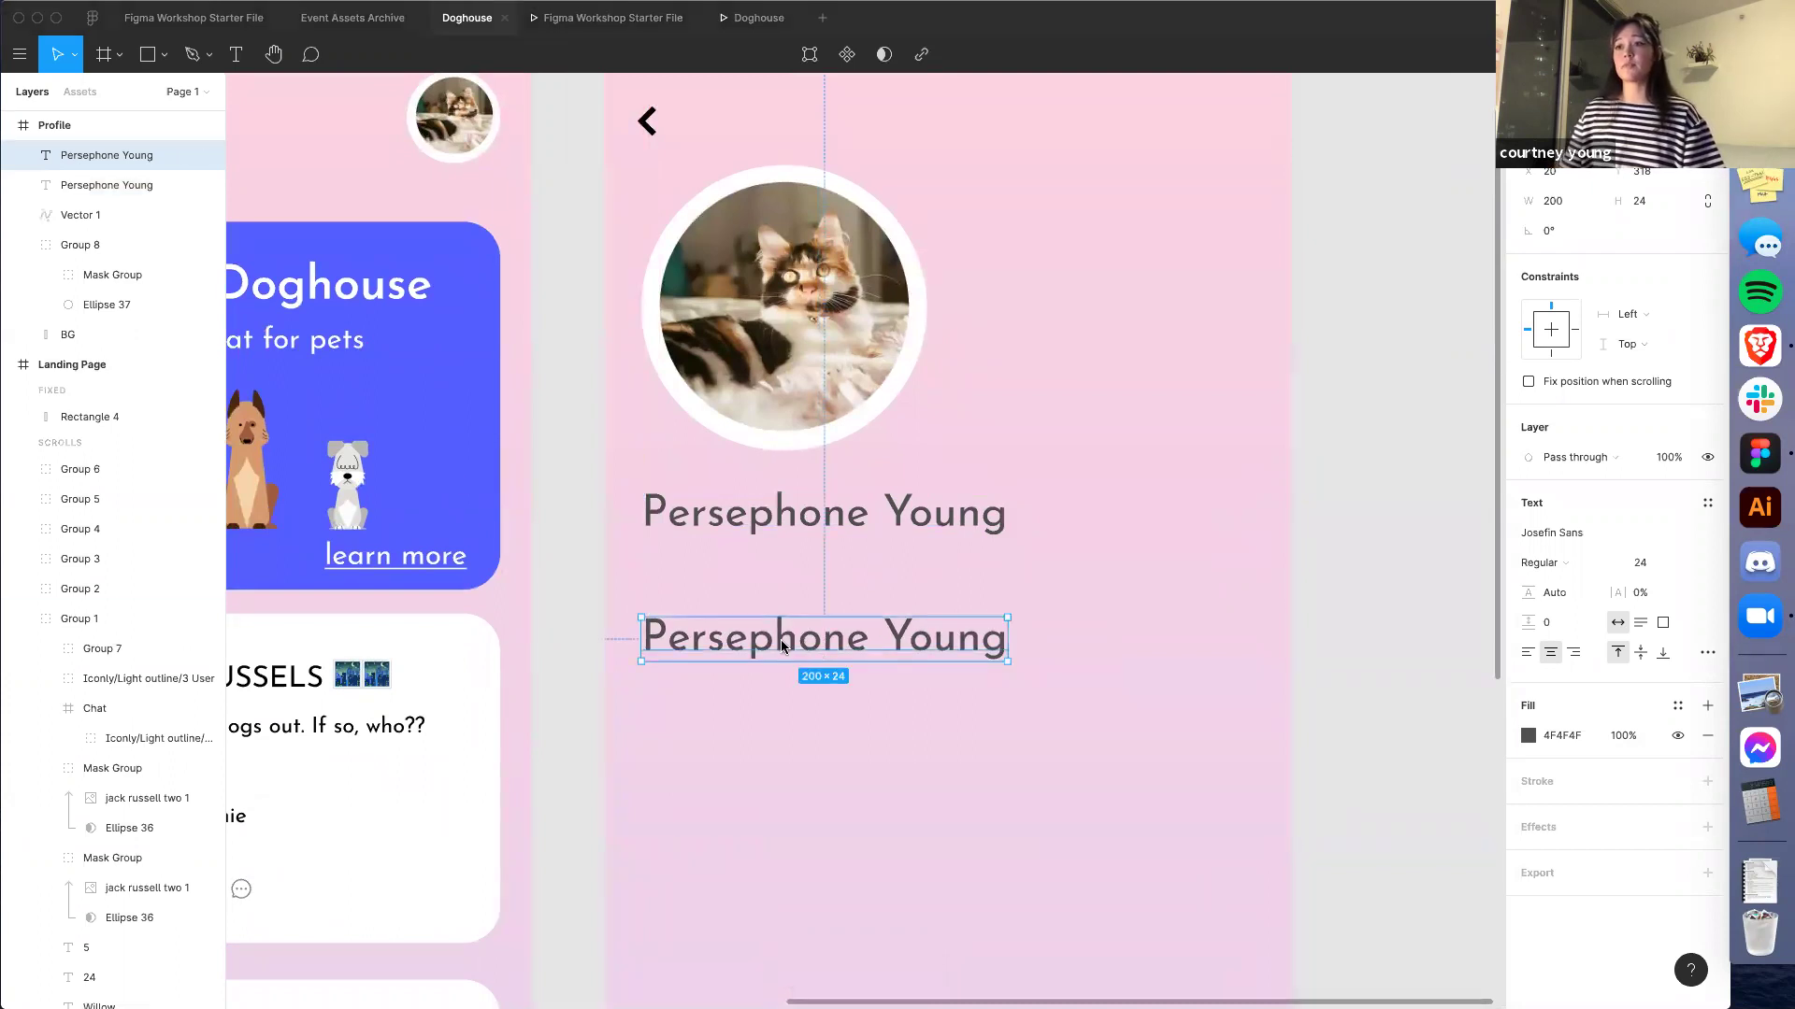
pyautogui.doubleClick(816, 643)
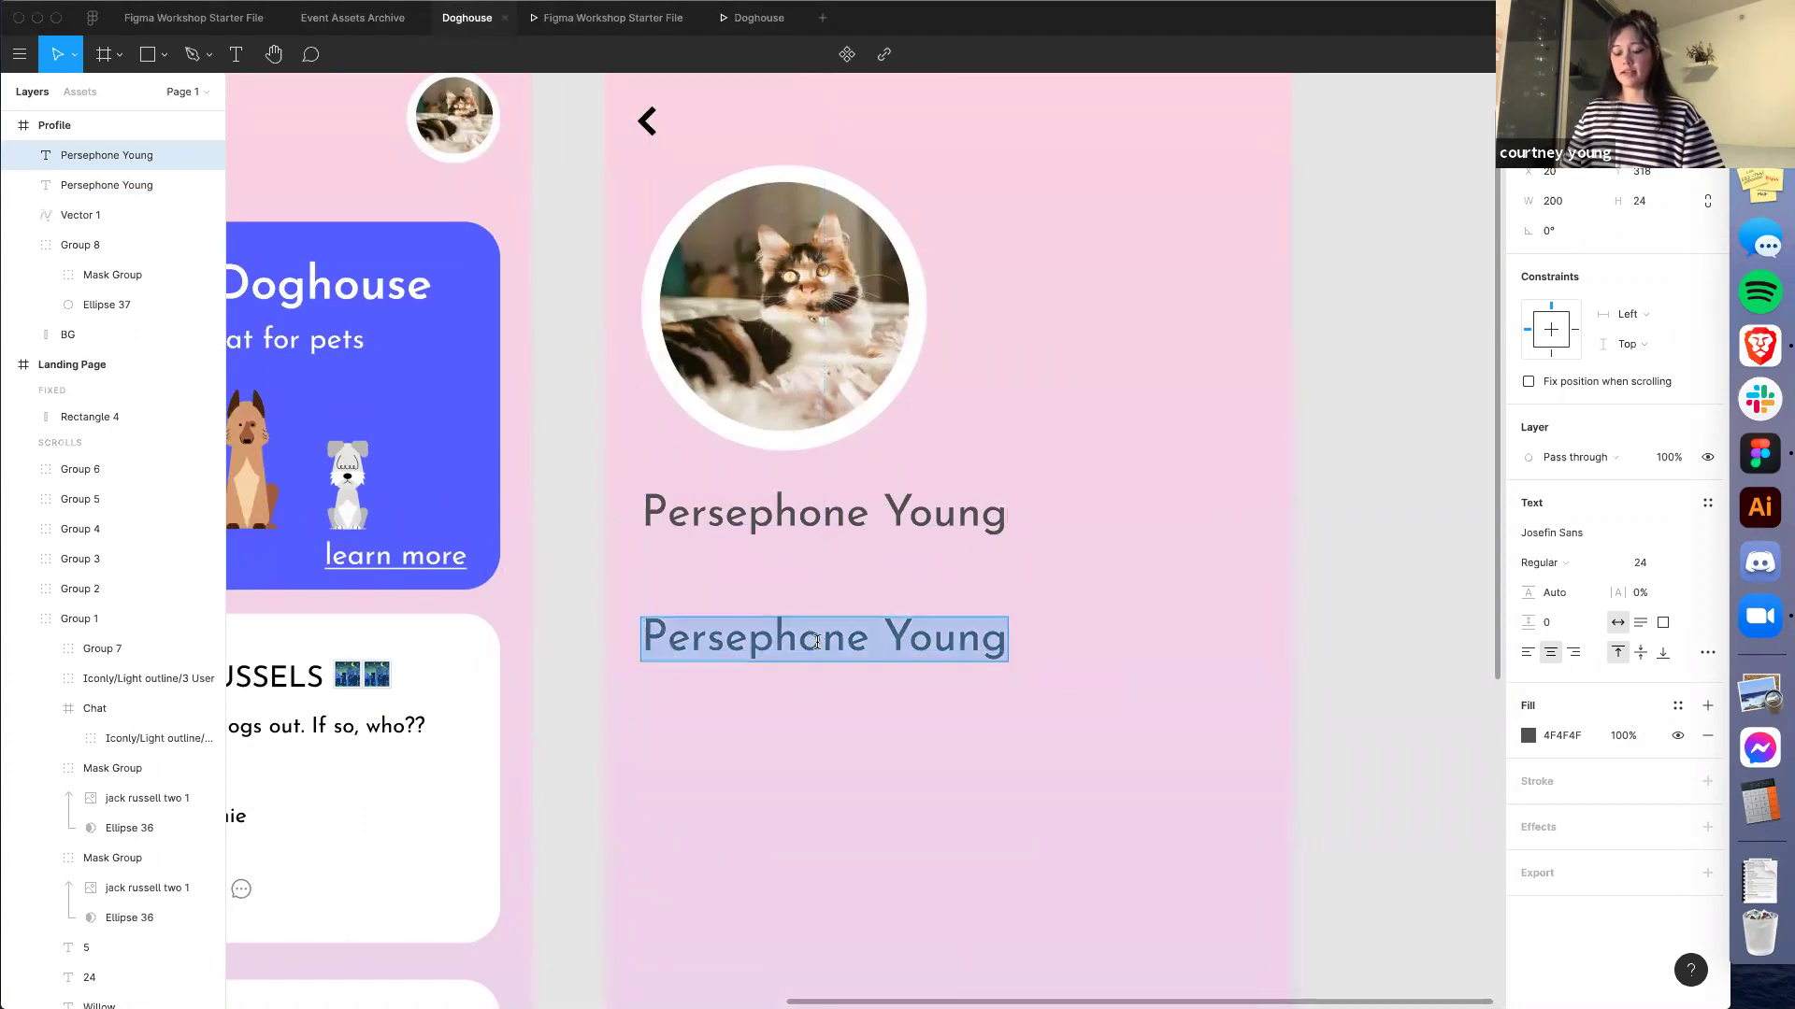
pyautogui.press('super+v')
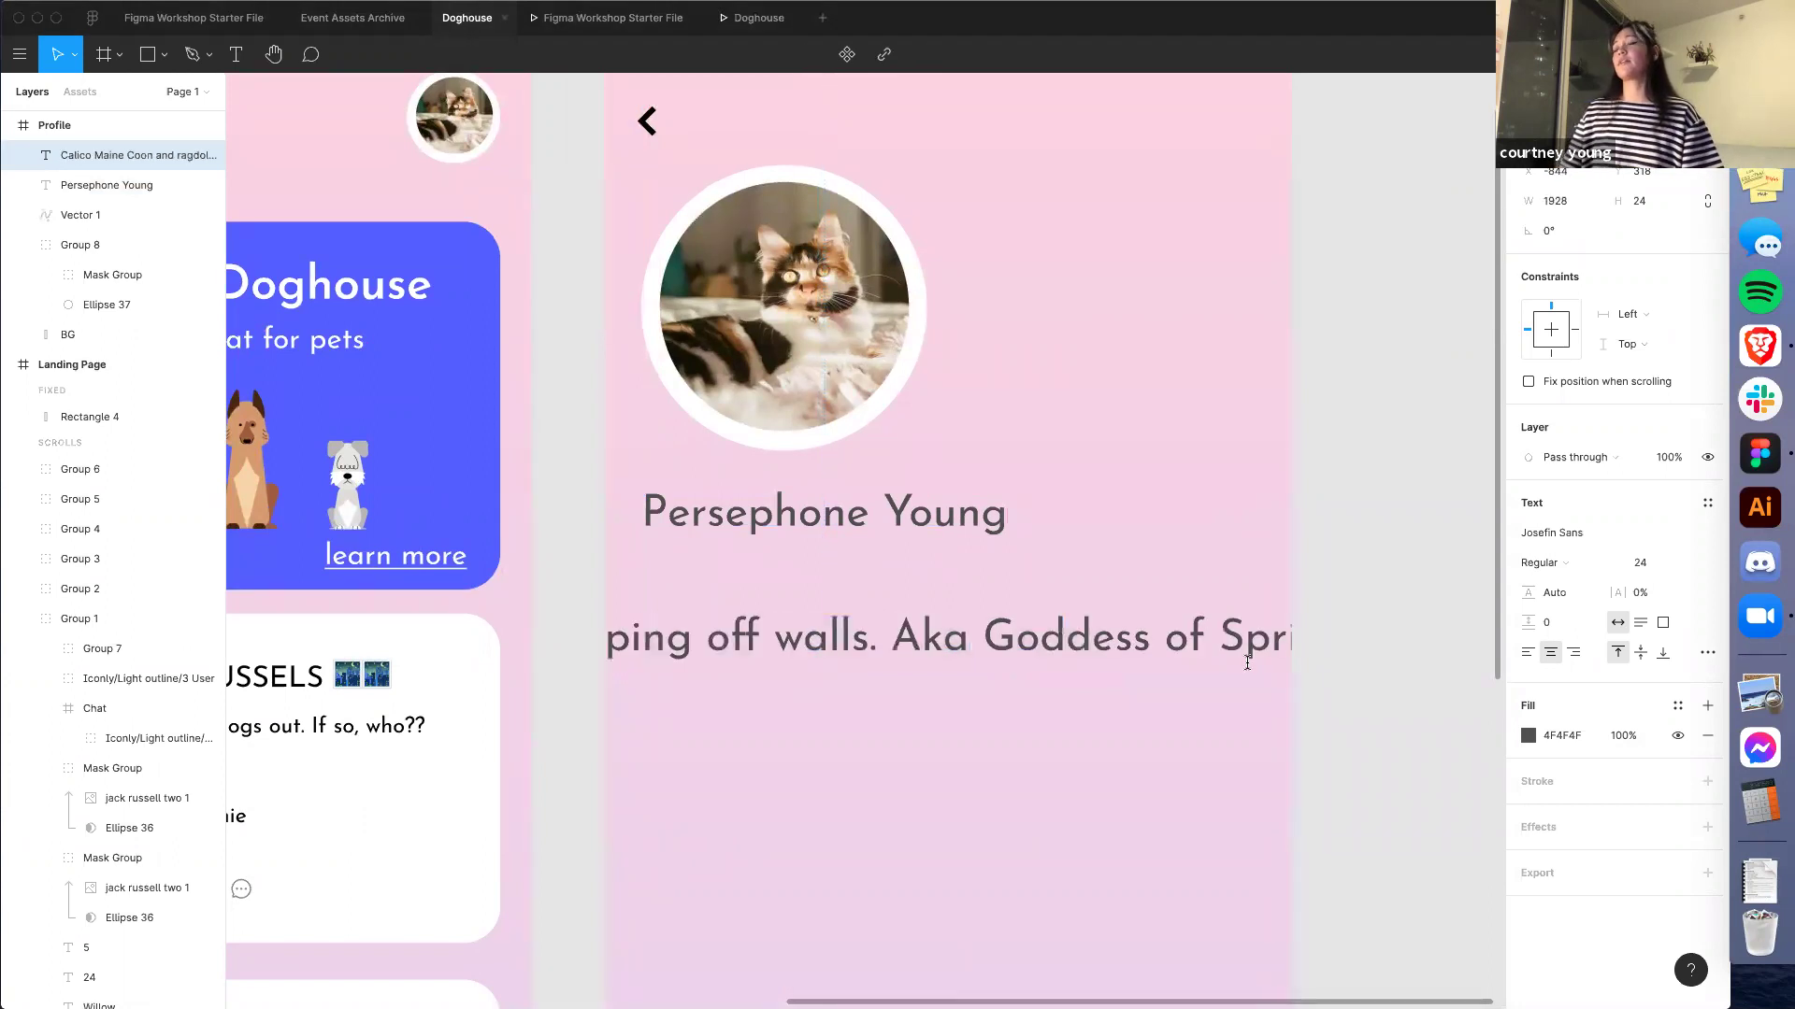
# Resize the bio text box to 320 wide so the text wraps inside the Profile frame
pyautogui.scroll(-5, 1257, 645)
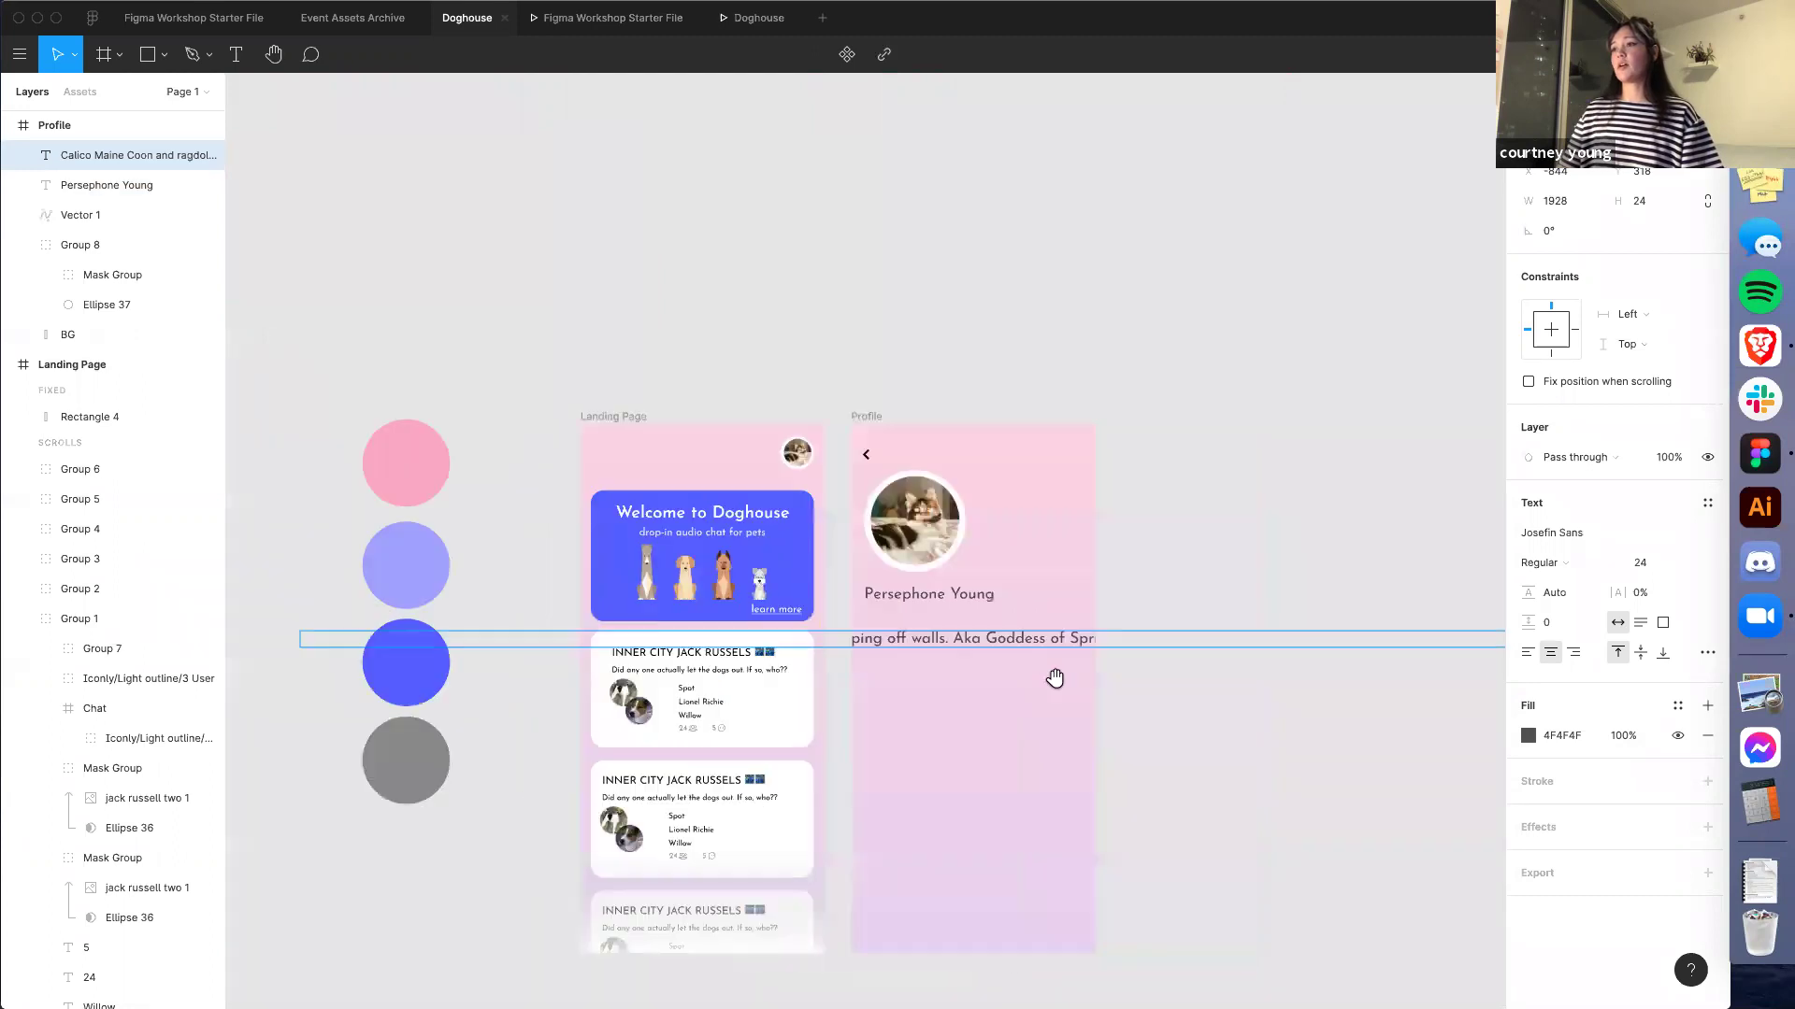
pyautogui.hscroll(3, 1055, 679)
pyautogui.press('Escape')
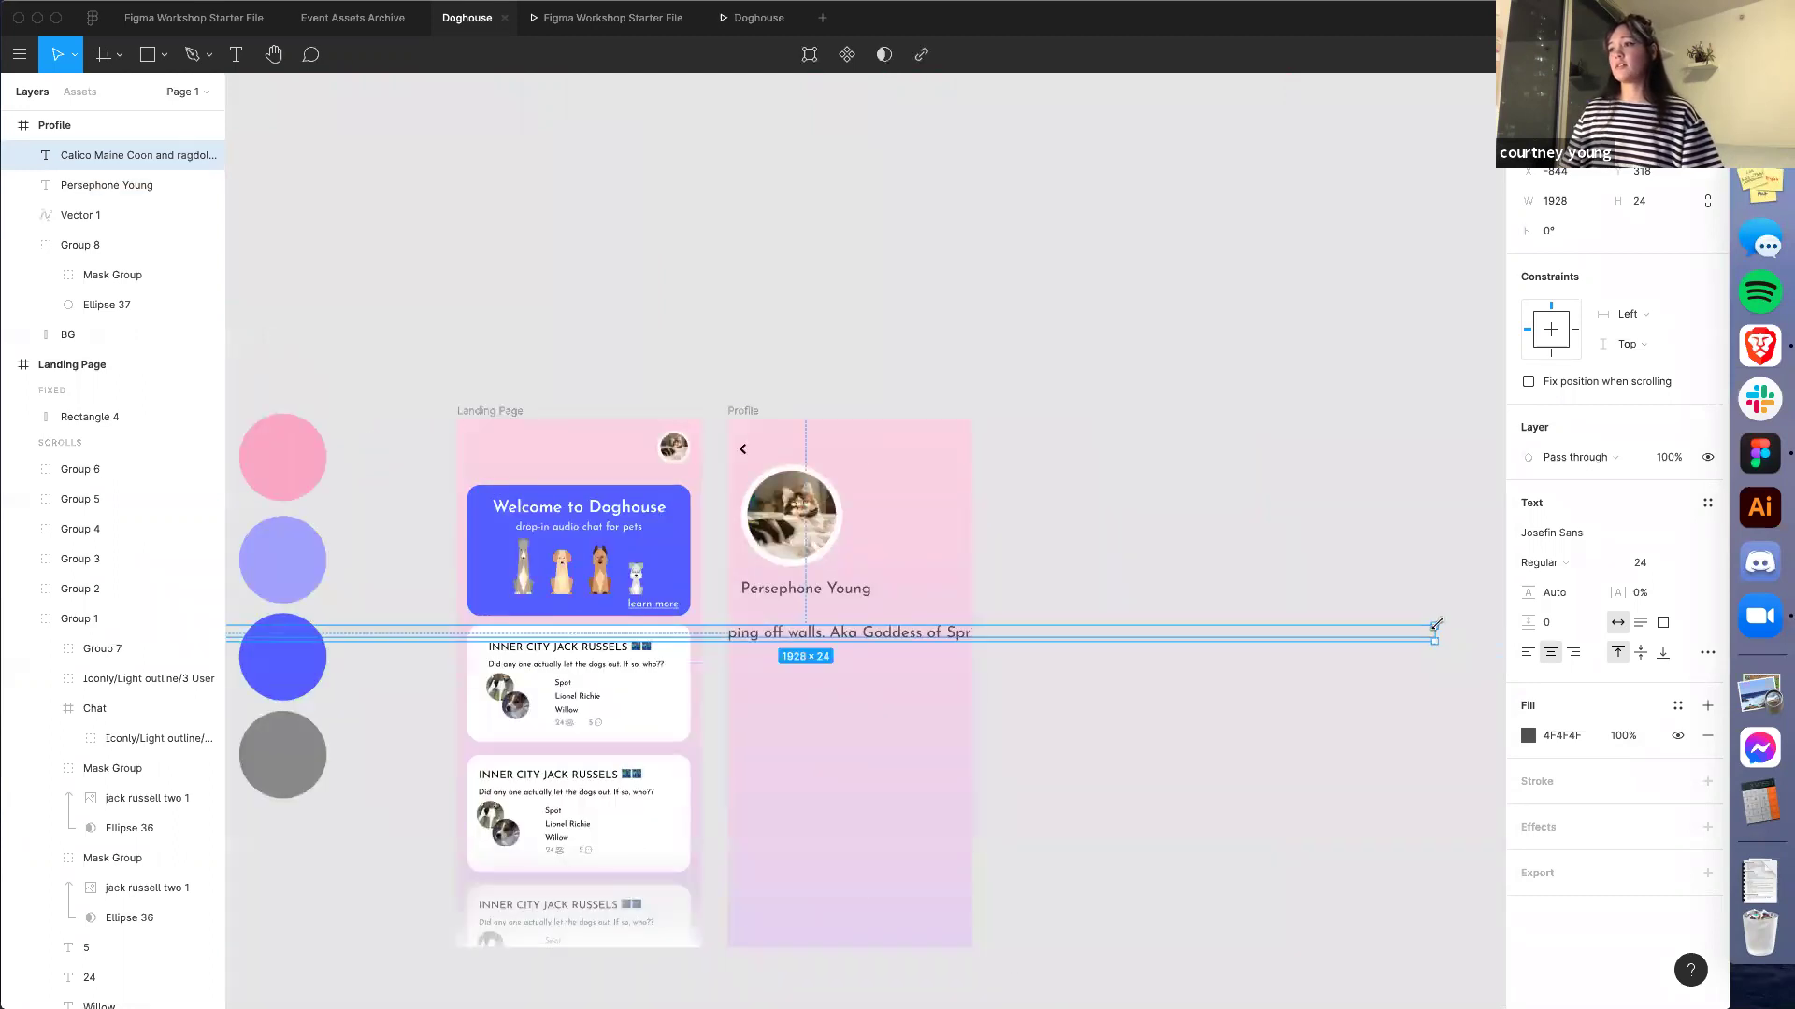
pyautogui.moveTo(1437, 626); pyautogui.dragTo(383, 645)
pyautogui.moveTo(311, 718); pyautogui.dragTo(880, 728)
pyautogui.scroll(3, 874, 688)
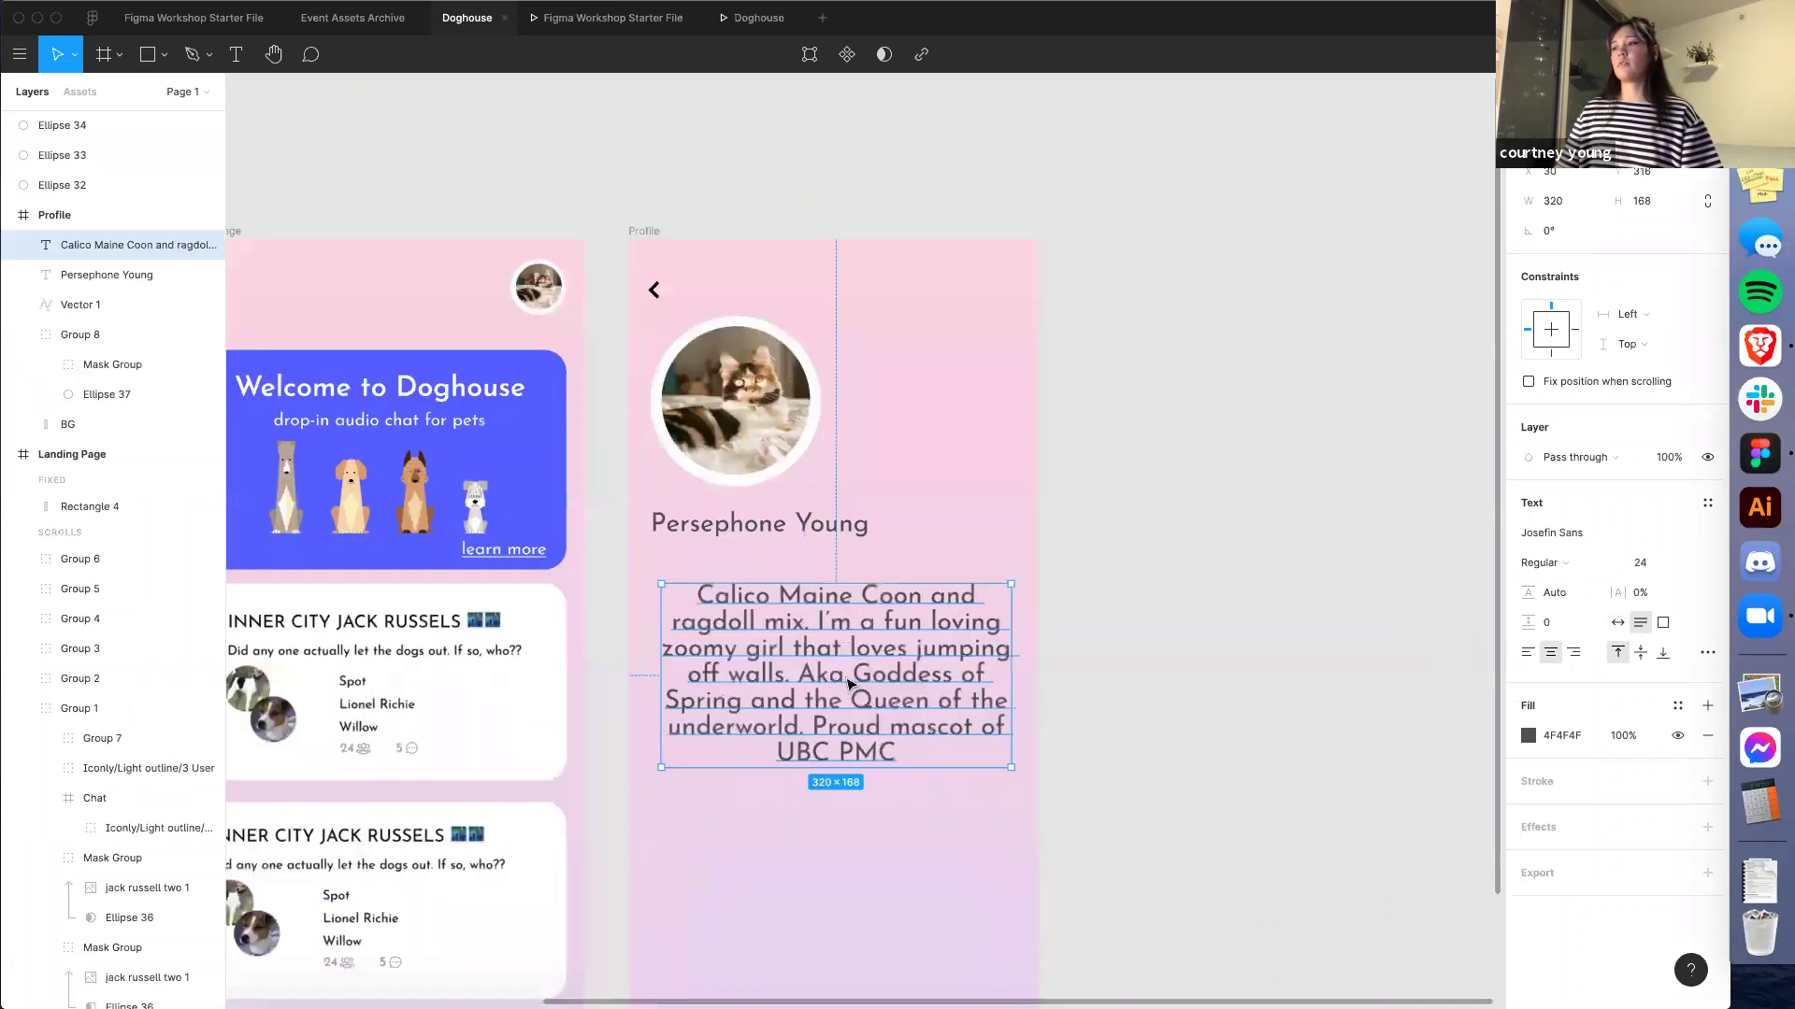
# Left-align the bio text and move it to X 20, Y 309, in line with the name
pyautogui.click(1527, 653)
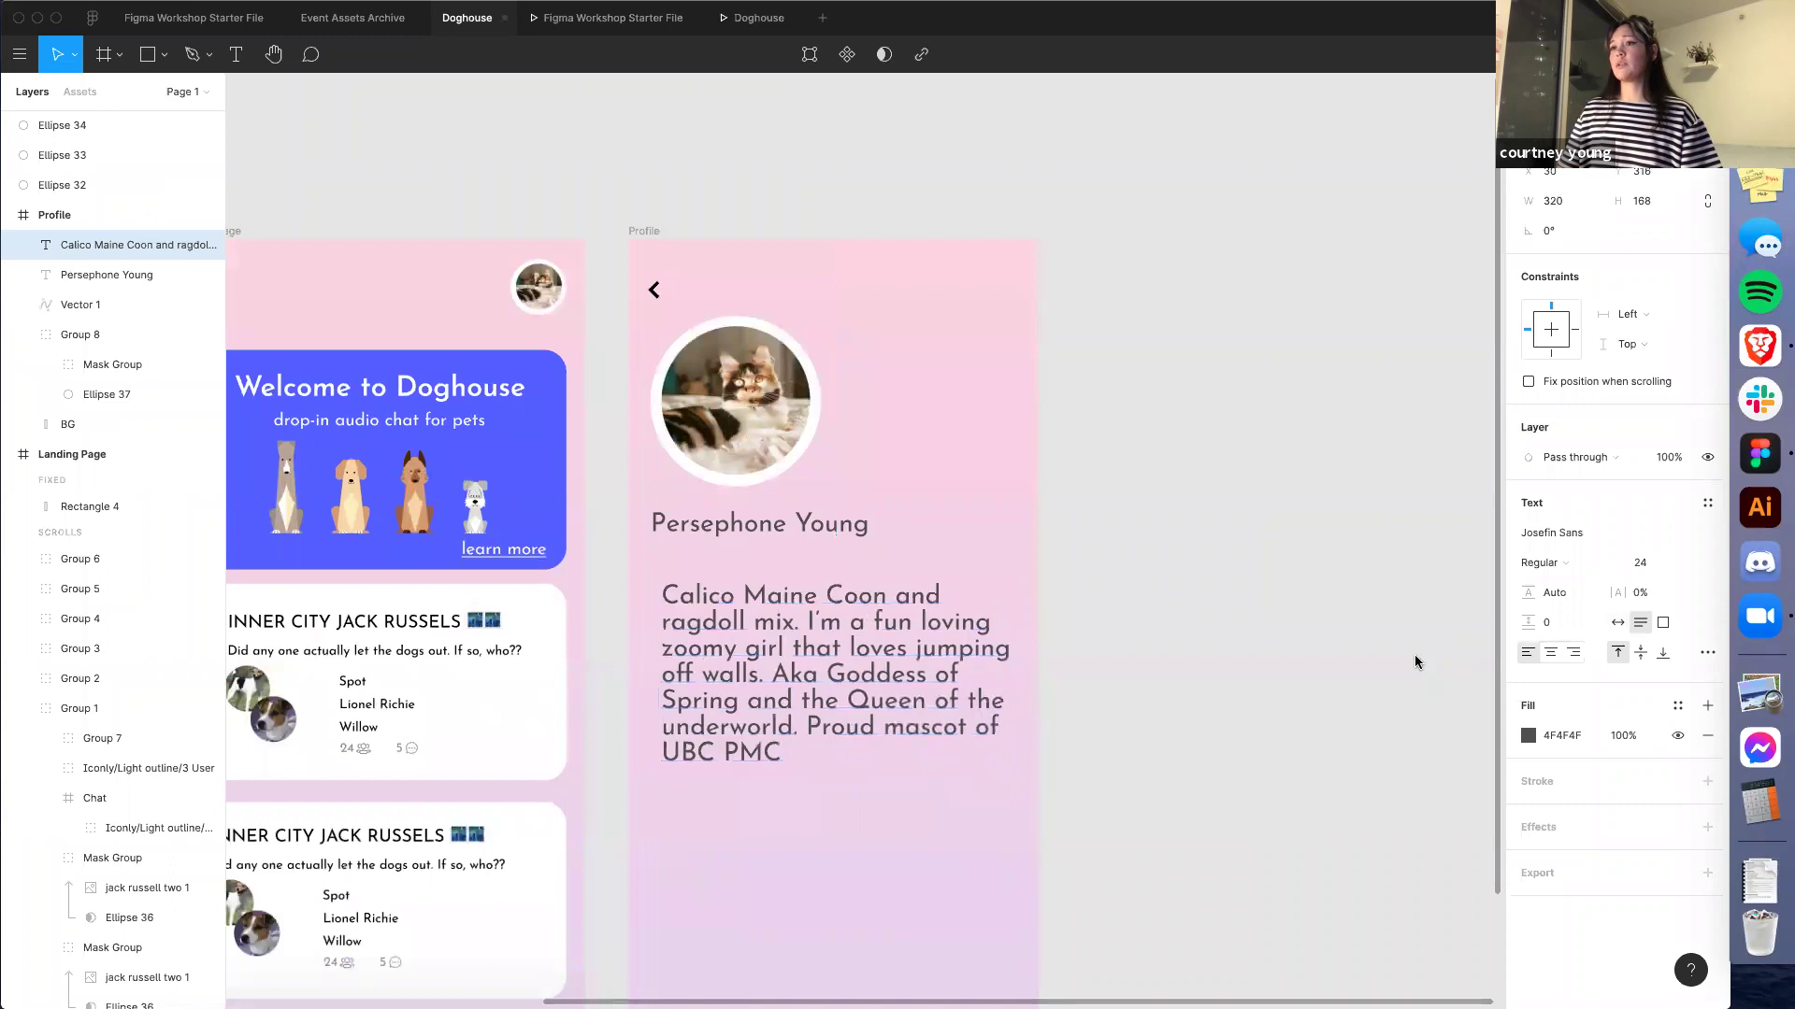
pyautogui.hotkey('shift', 'Left')
pyautogui.hotkey('shift', 'Up')
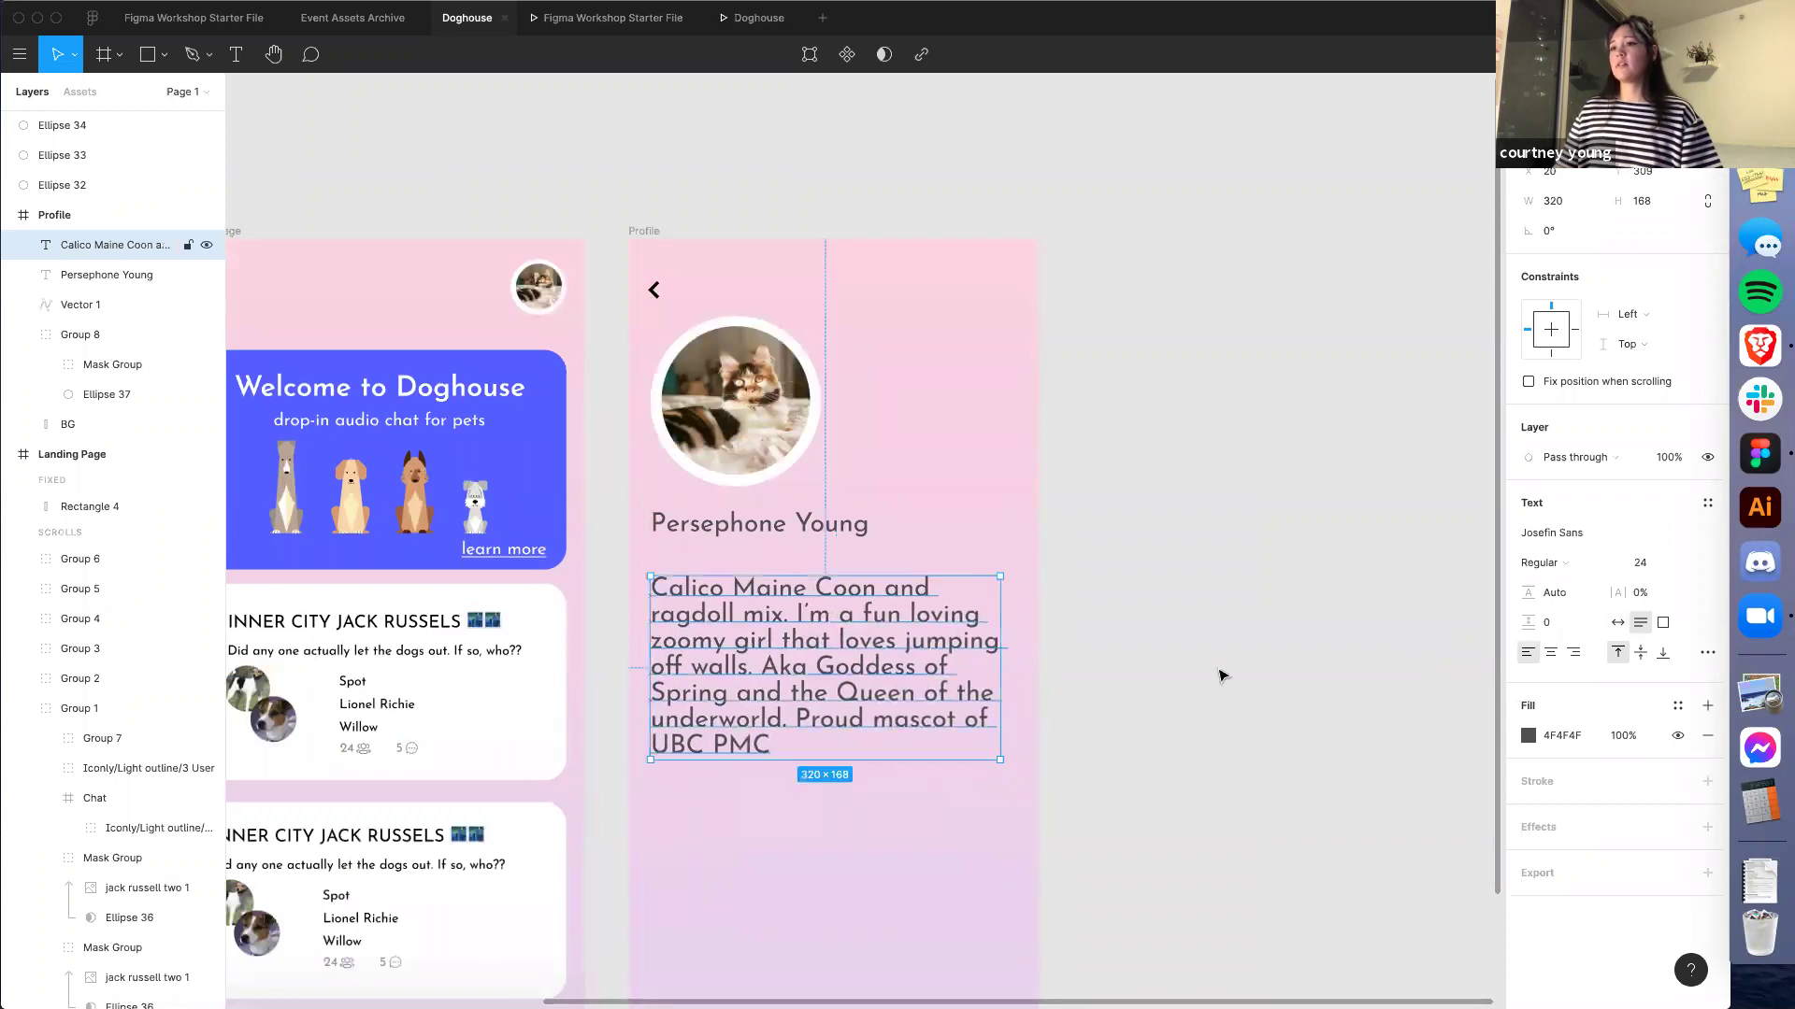
# Set the bio text's font size to 18
pyautogui.click(1660, 564)
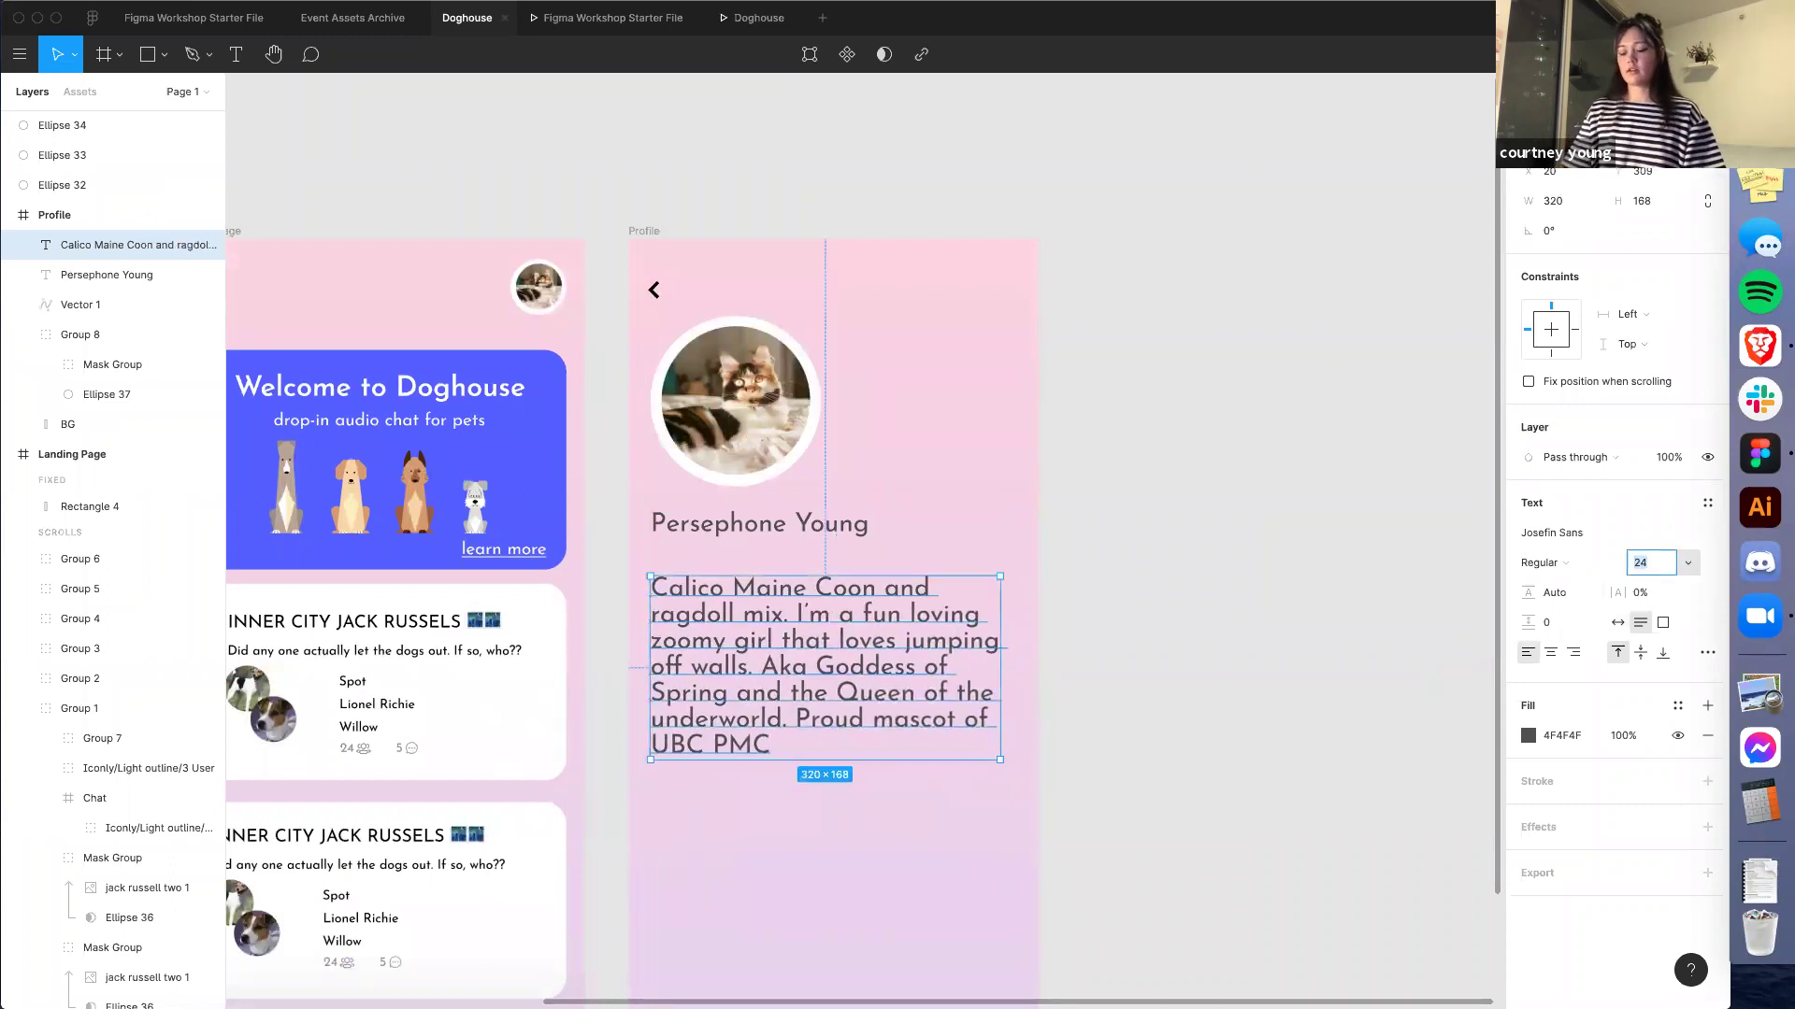
pyautogui.write('18')
pyautogui.press('Return')
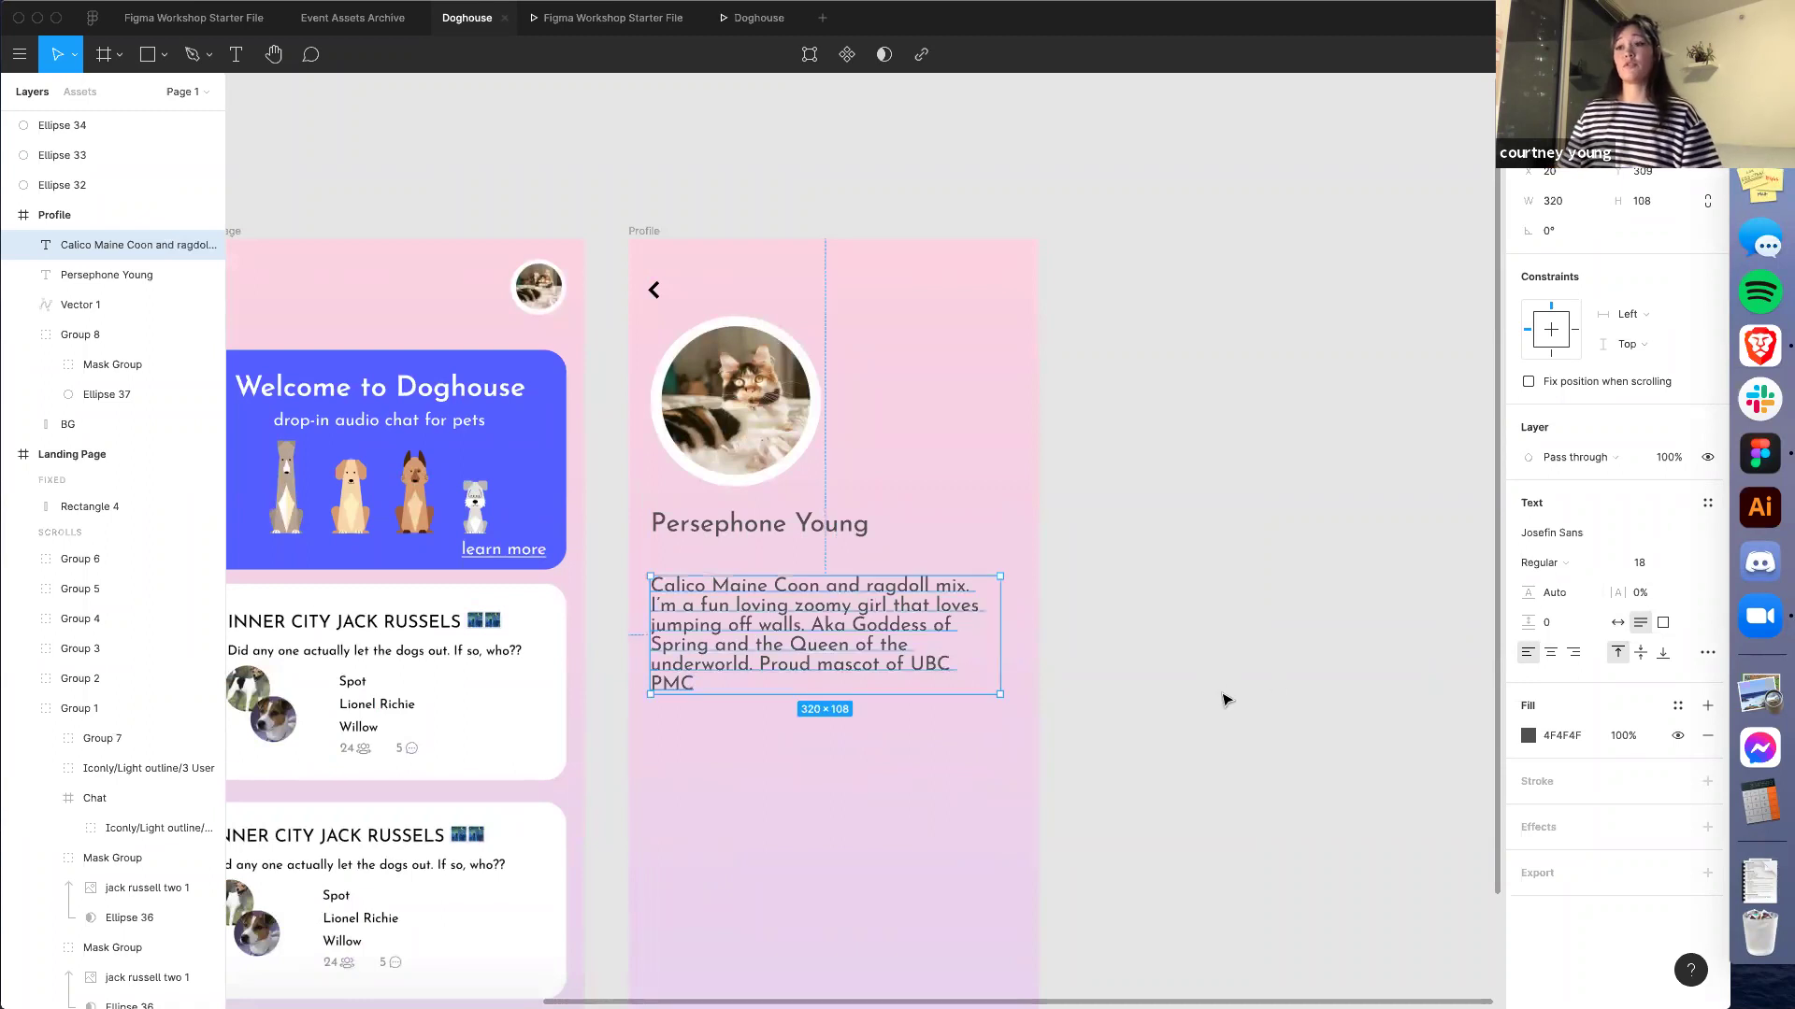
pyautogui.click(1222, 699)
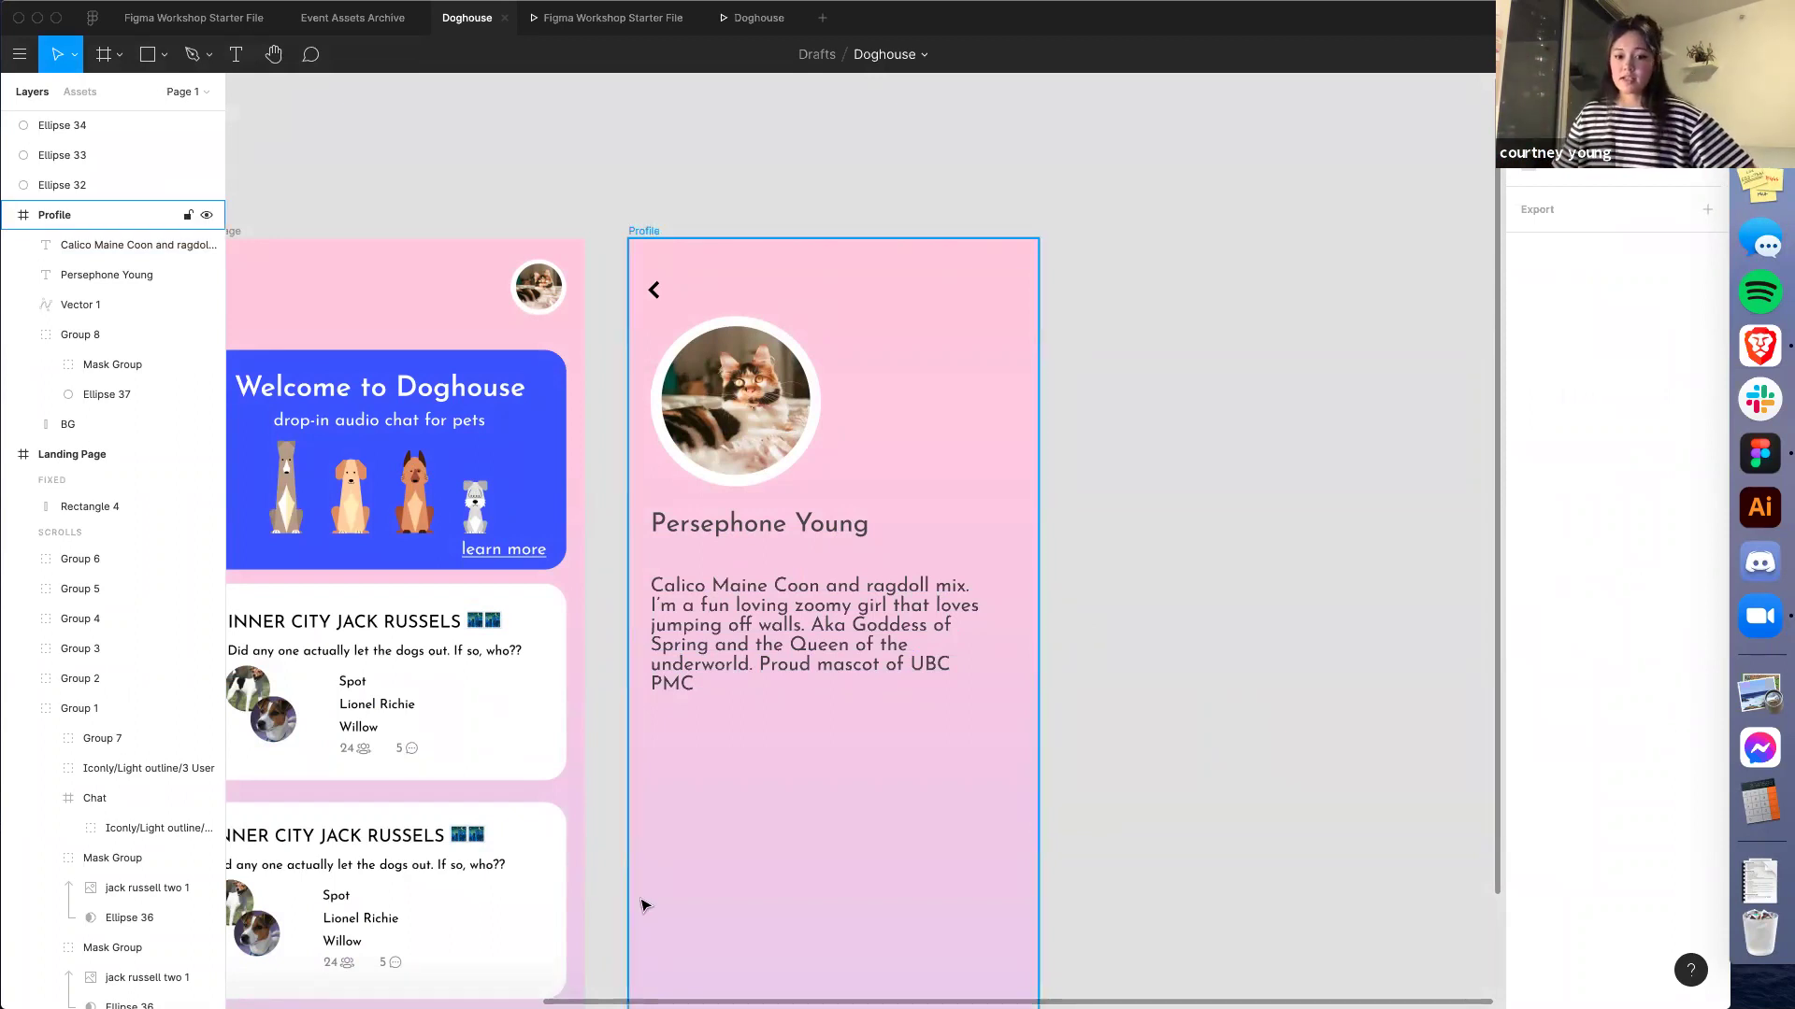
# Shift the Profile frame's photo, name and bio together slightly to the right, to X 27
pyautogui.click(748, 801)
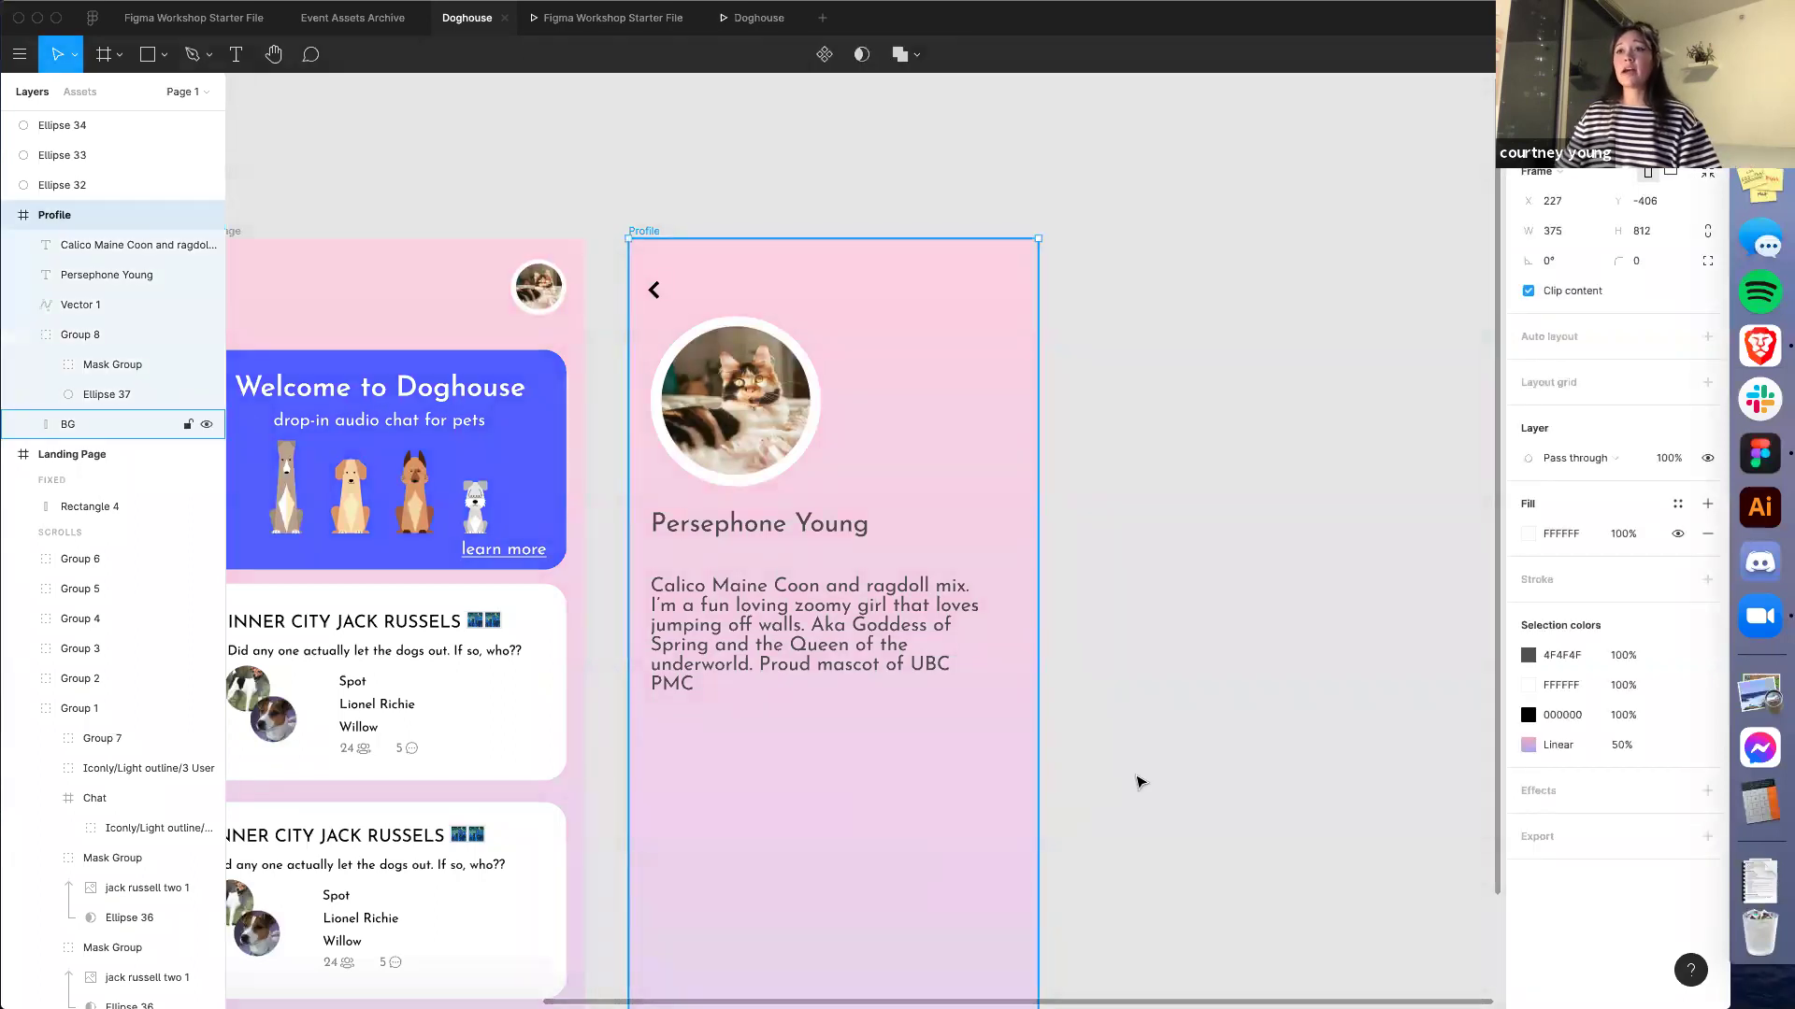
pyautogui.scroll(-3, 1261, 633)
pyautogui.hscroll(-2, 1262, 633)
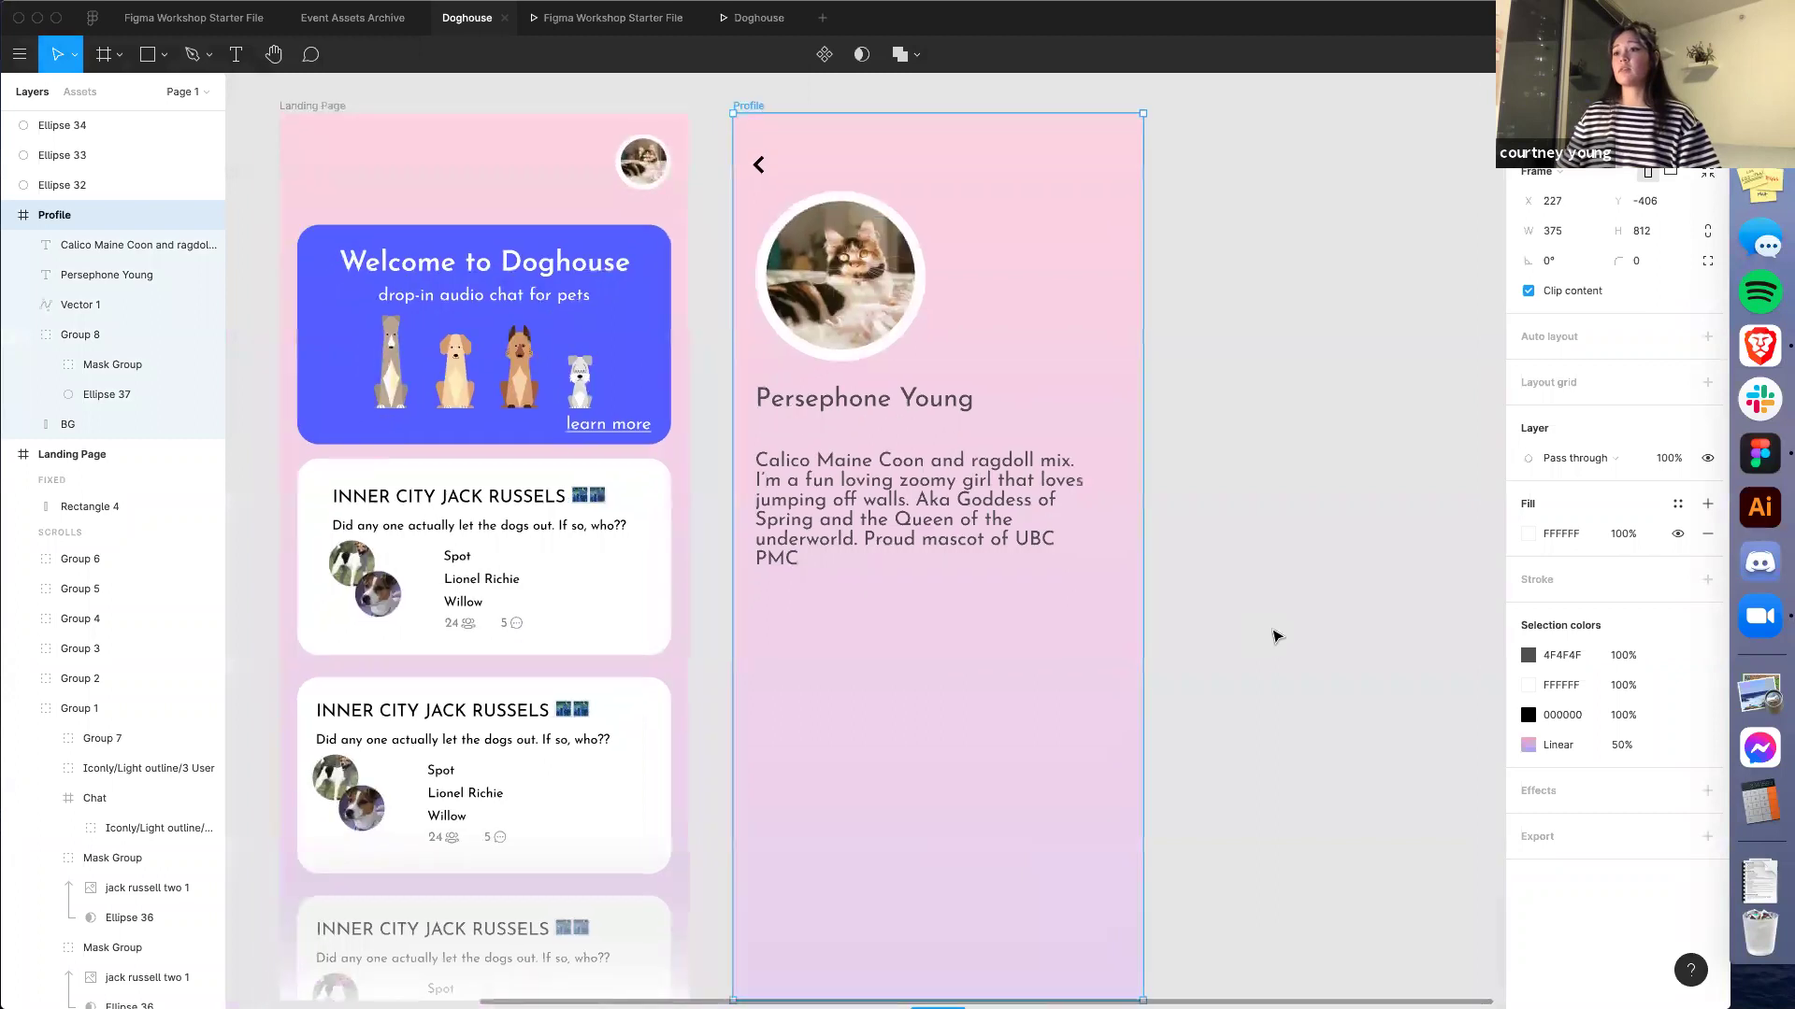
pyautogui.scroll(-1, 1275, 636)
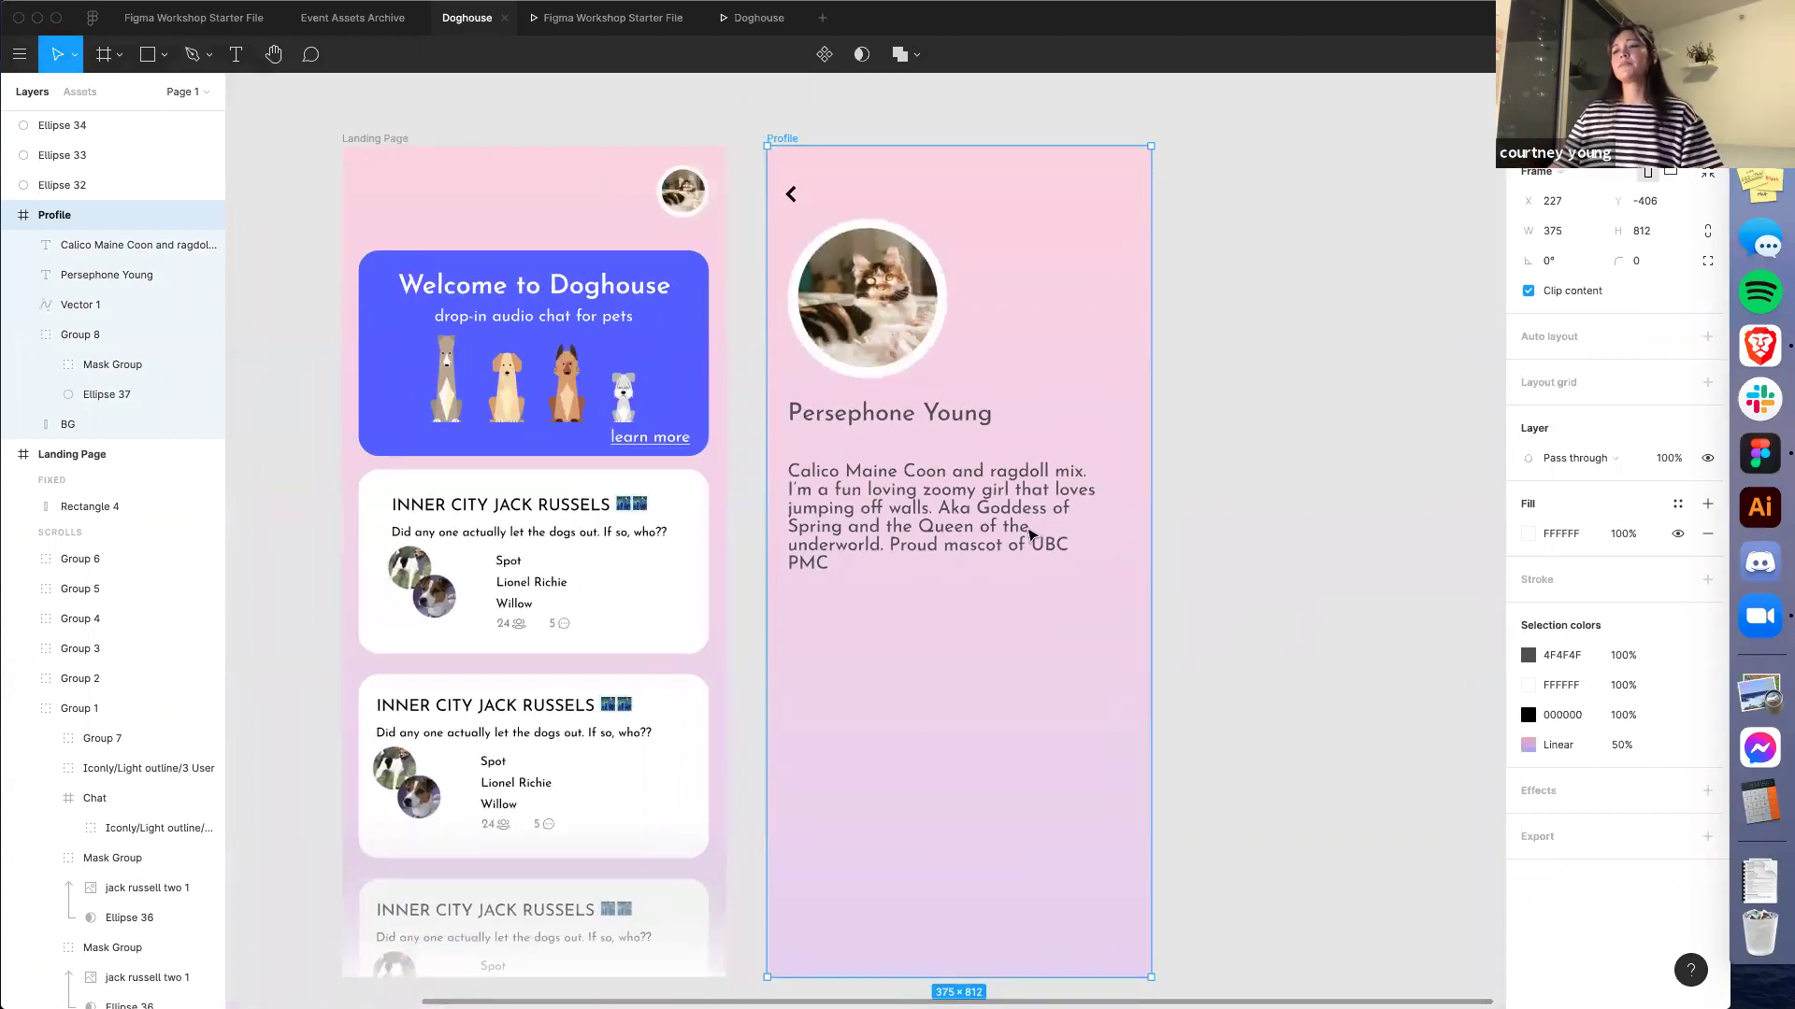
pyautogui.click(896, 469)
pyautogui.keyDown('shift'); pyautogui.click(879, 413); pyautogui.keyUp('shift')
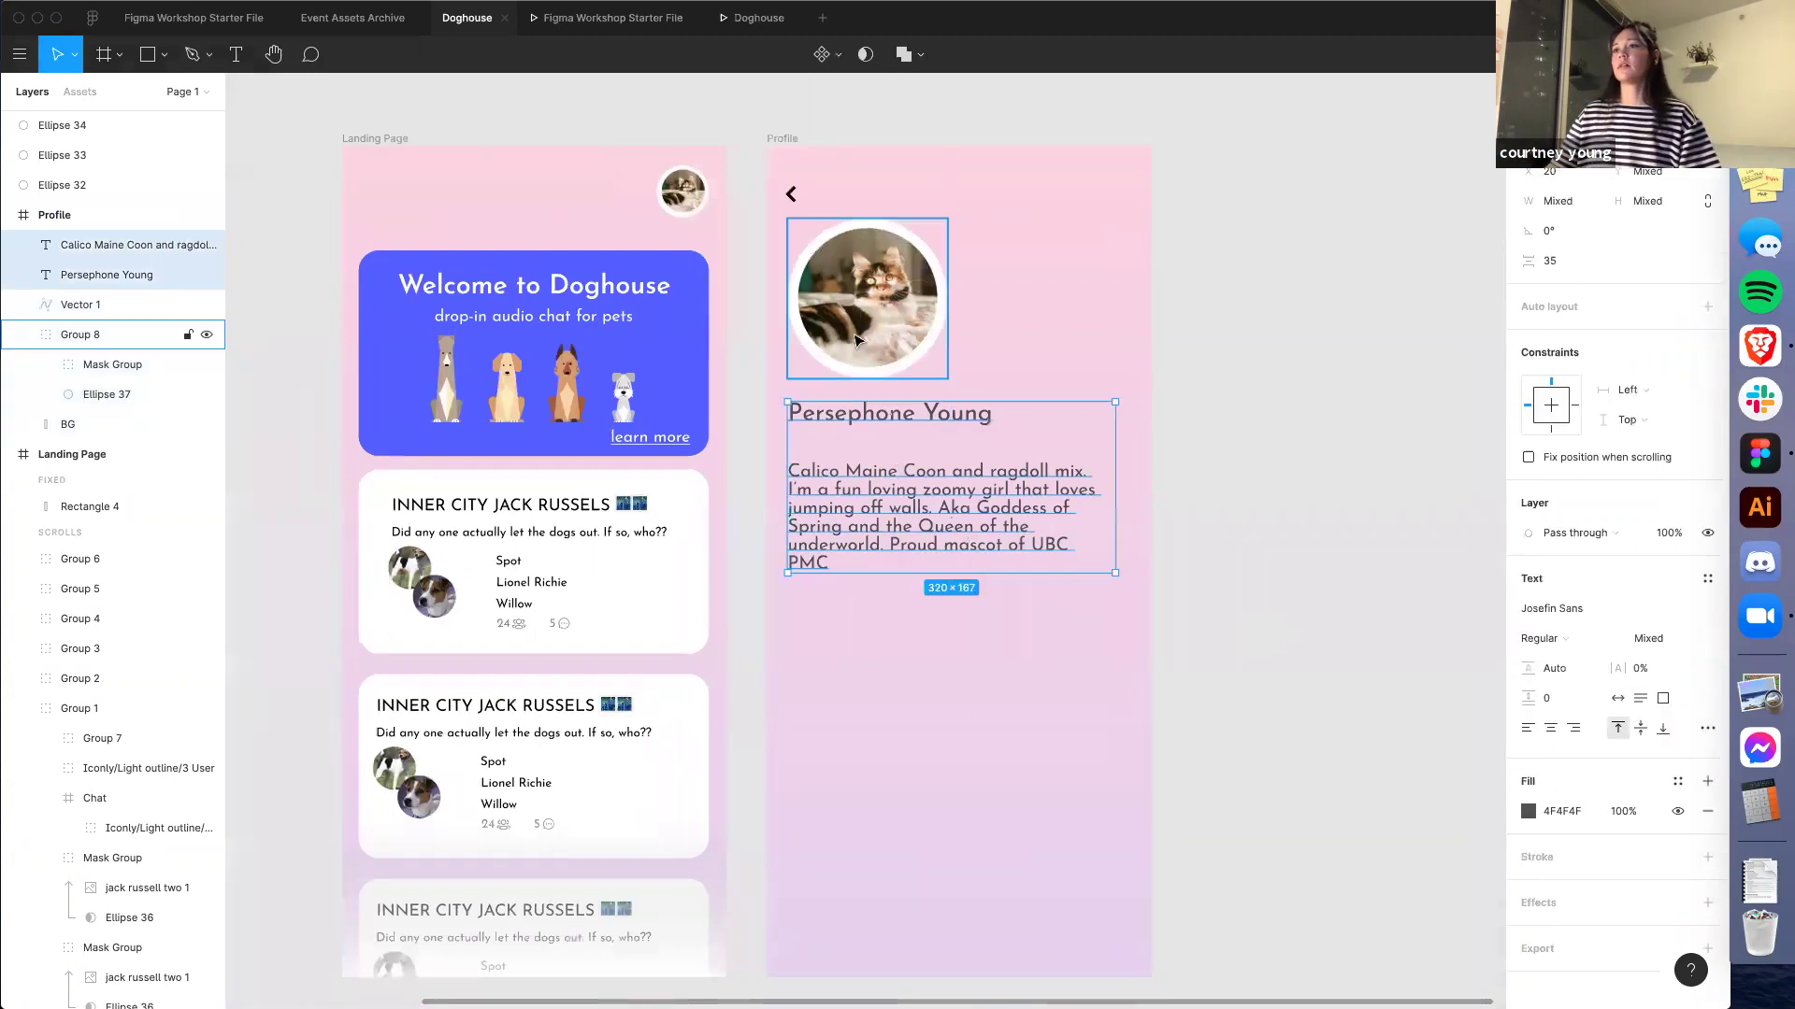
pyautogui.keyDown('shift'); pyautogui.click(860, 340); pyautogui.keyUp('shift')
pyautogui.moveTo(860, 340); pyautogui.dragTo(866, 340)
pyautogui.scroll(1, 38, 412)
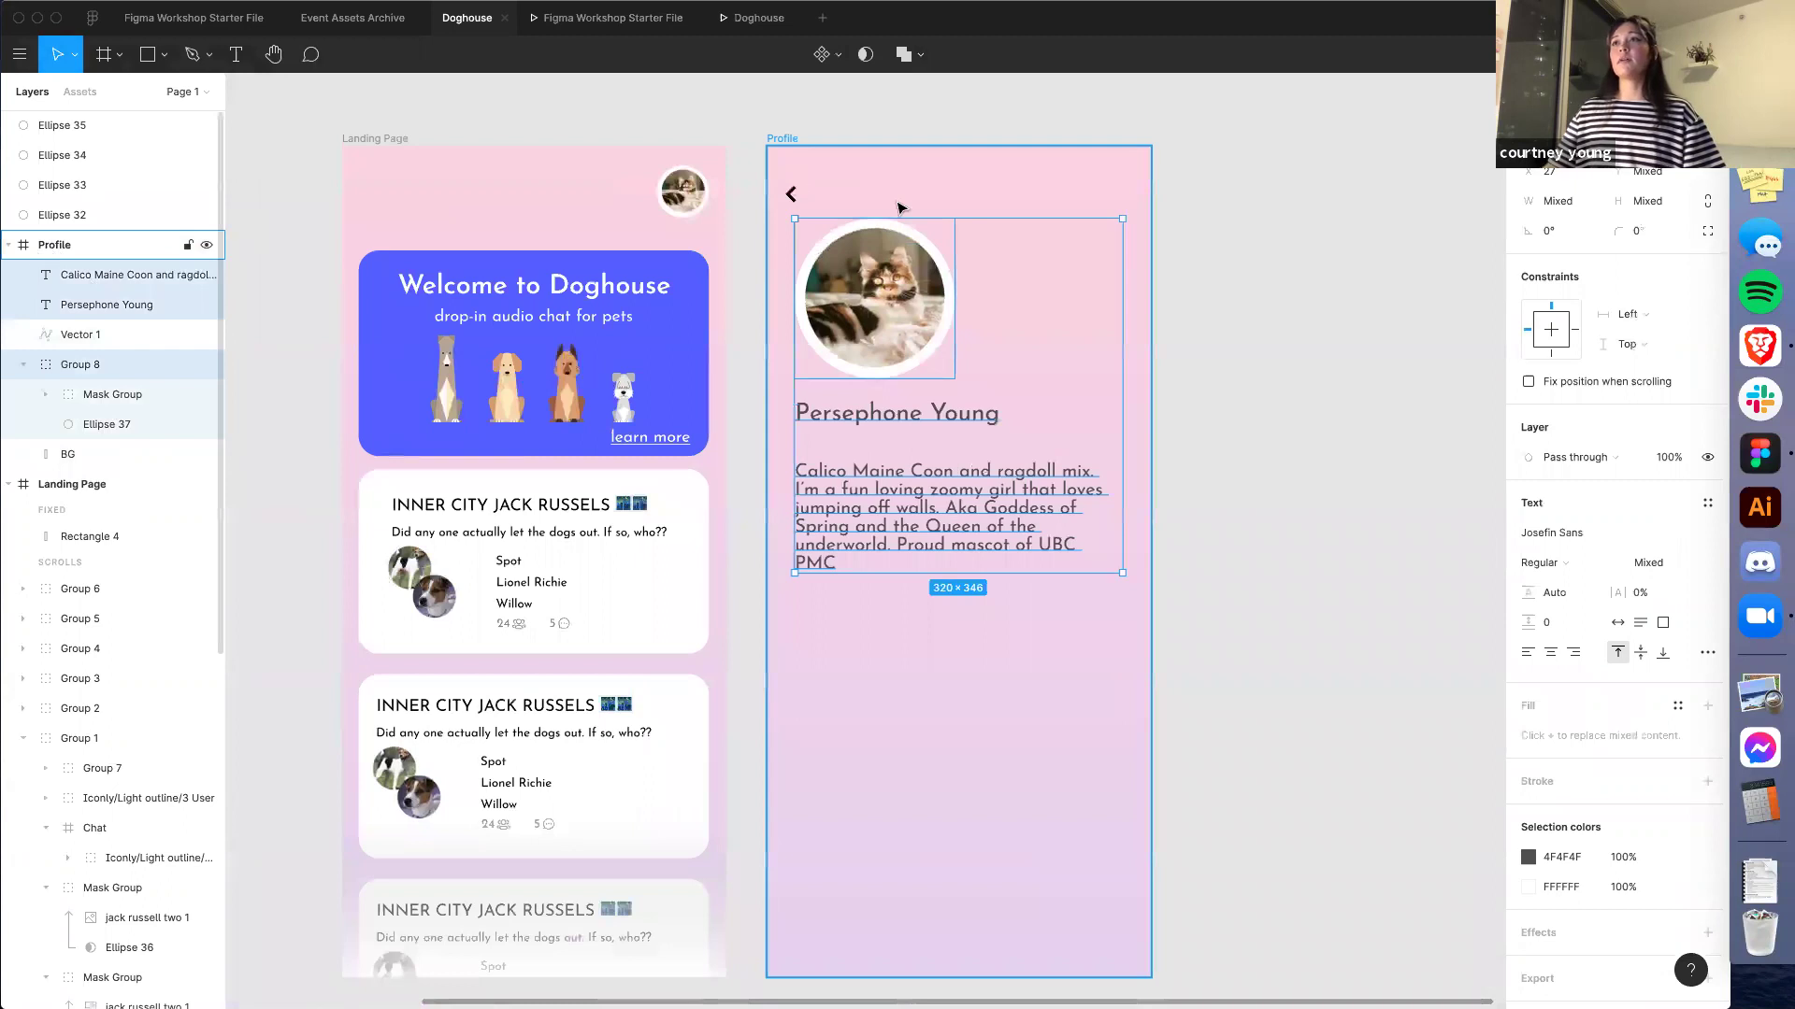
pyautogui.click(747, 124)
pyautogui.scroll(-3, 754, 128)
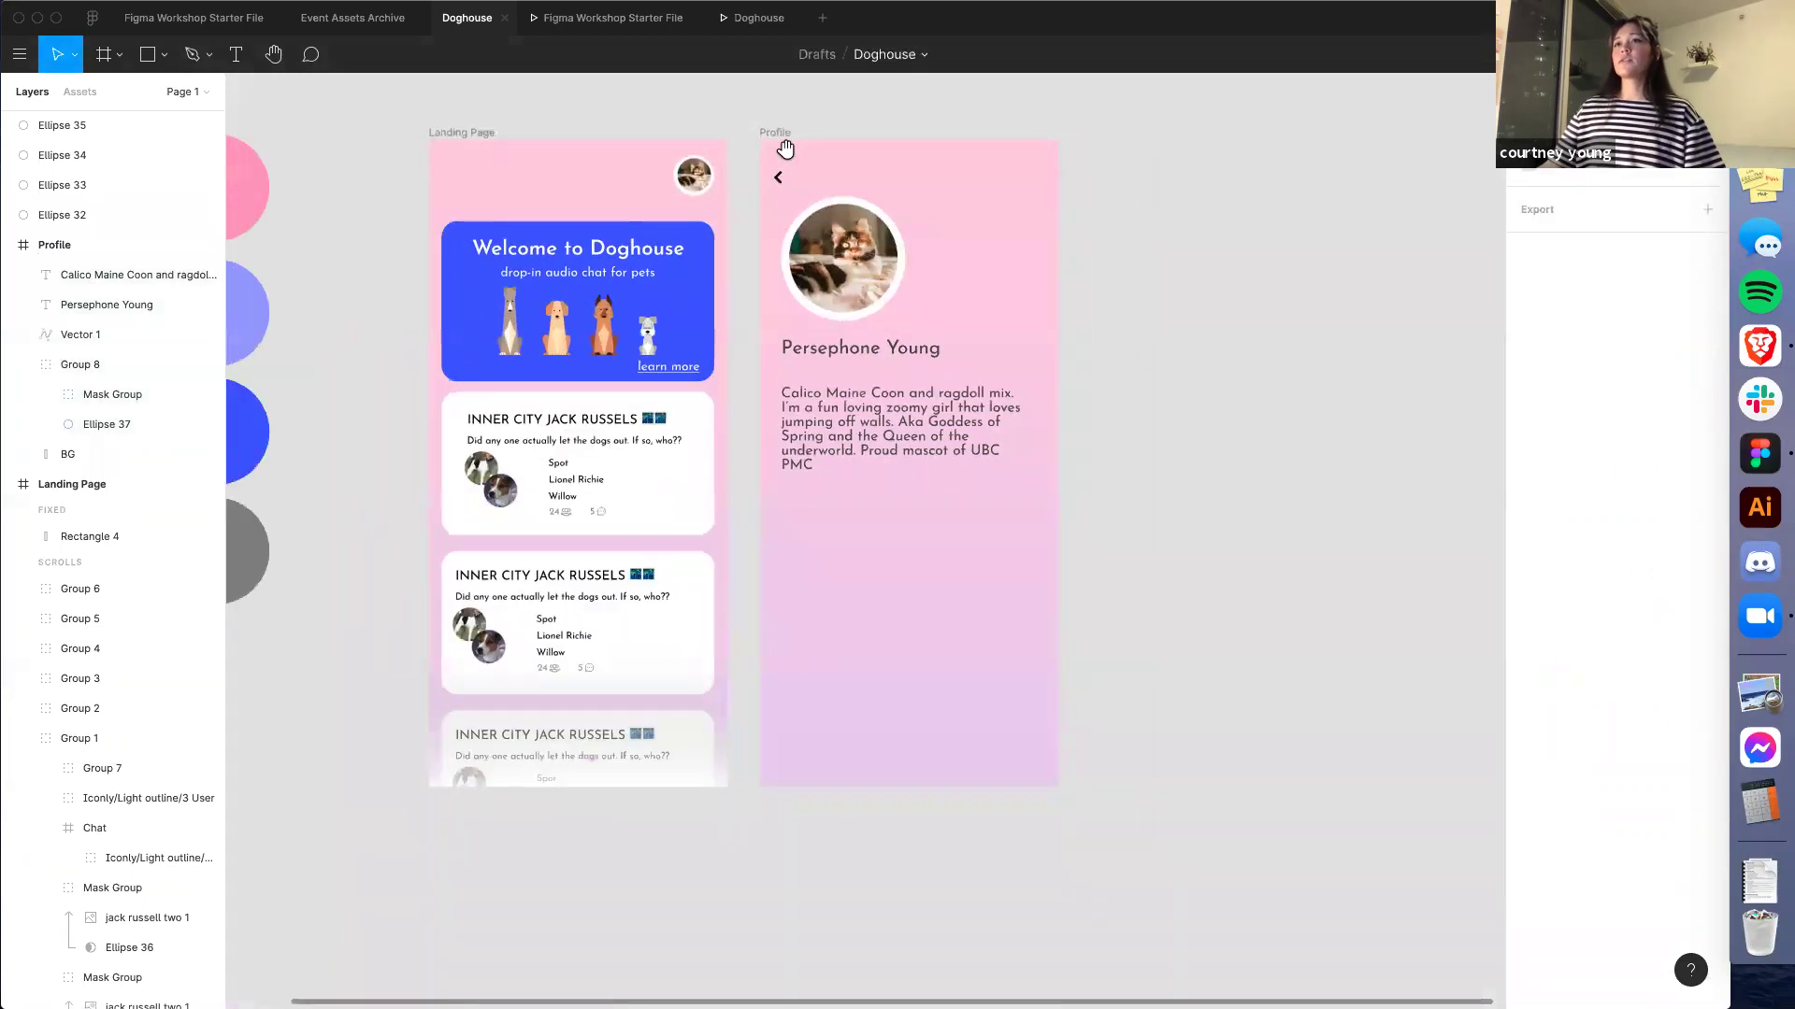
pyautogui.hscroll(-2, 785, 146)
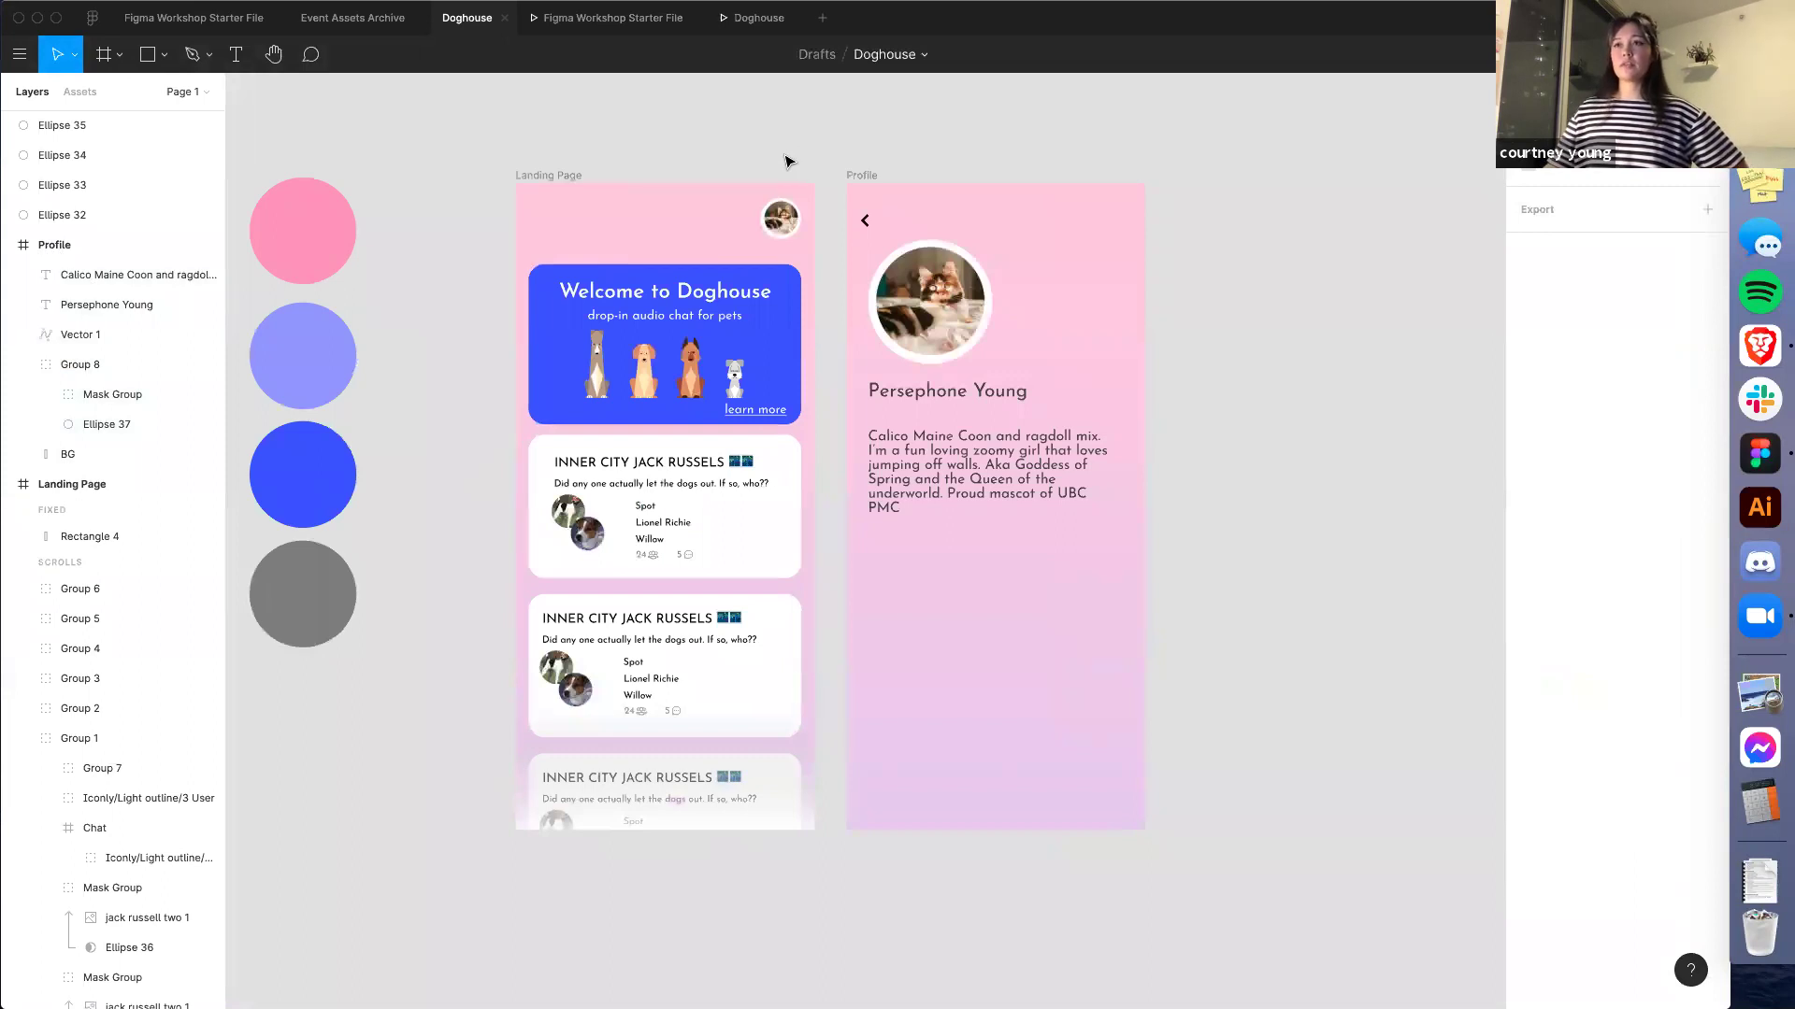
pyautogui.scroll(1, 791, 157)
pyautogui.hscroll(-1, 791, 157)
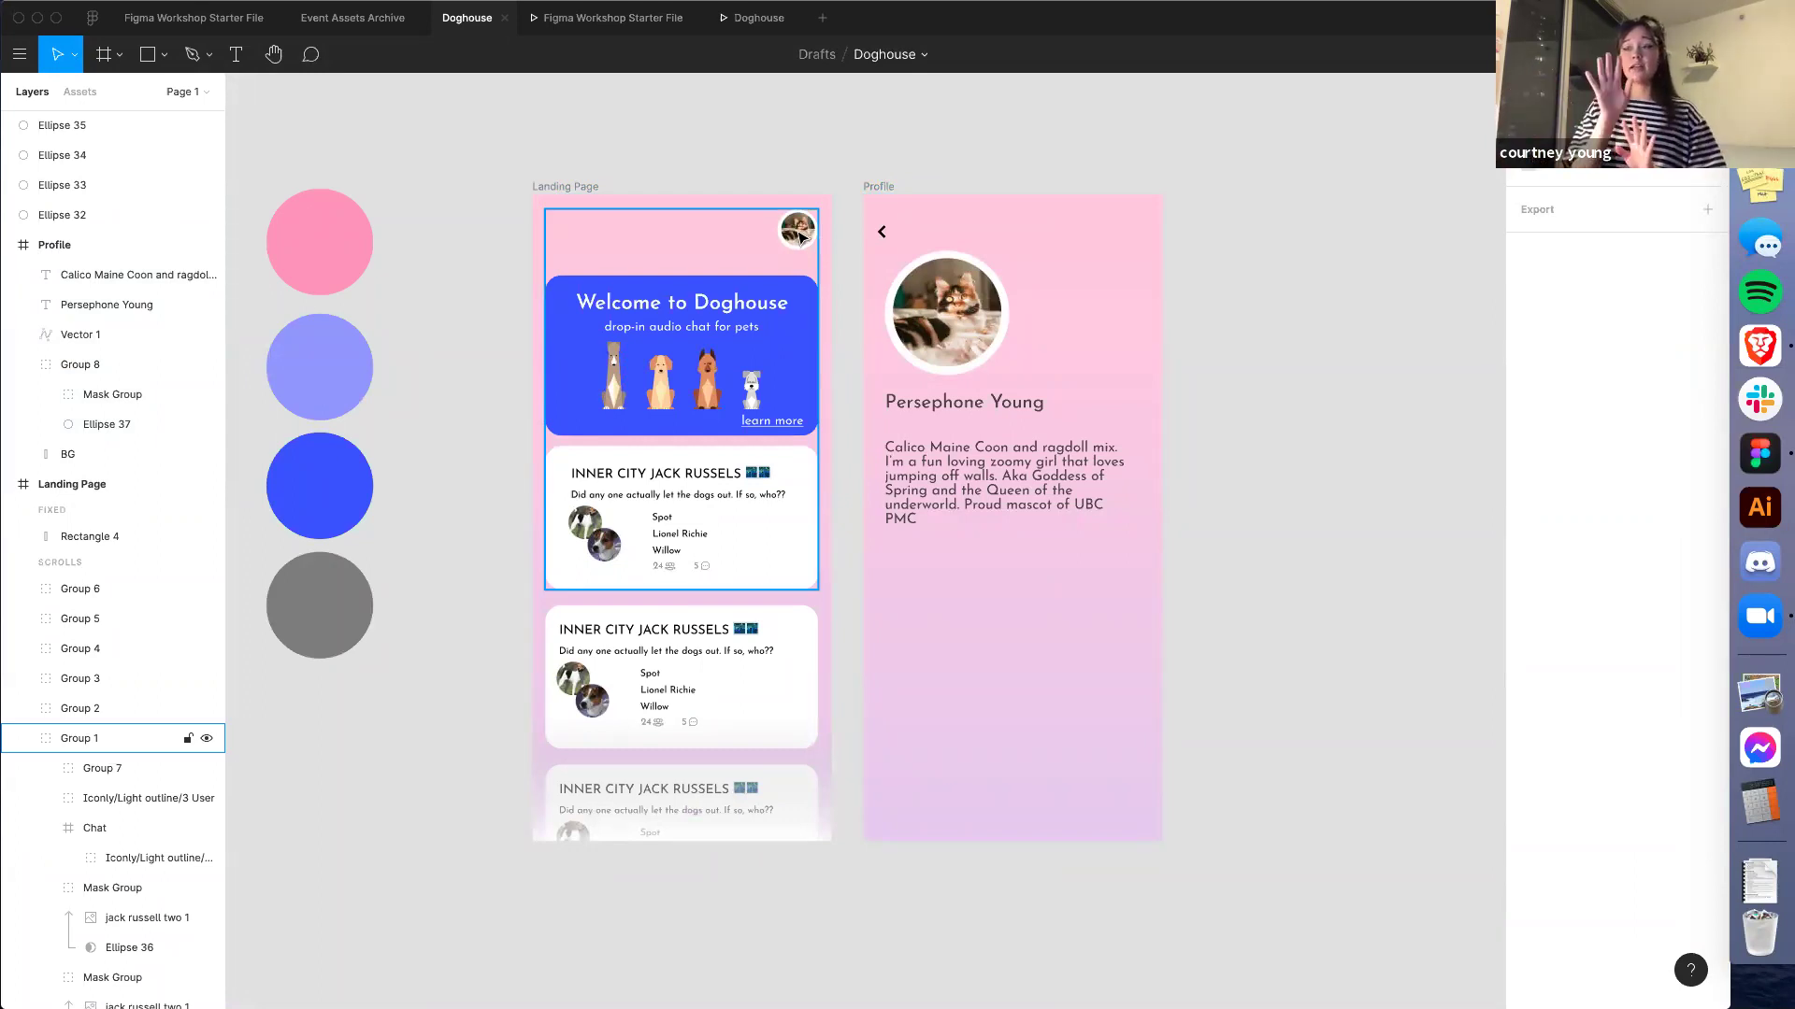
pyautogui.scroll(3, 820, 200)
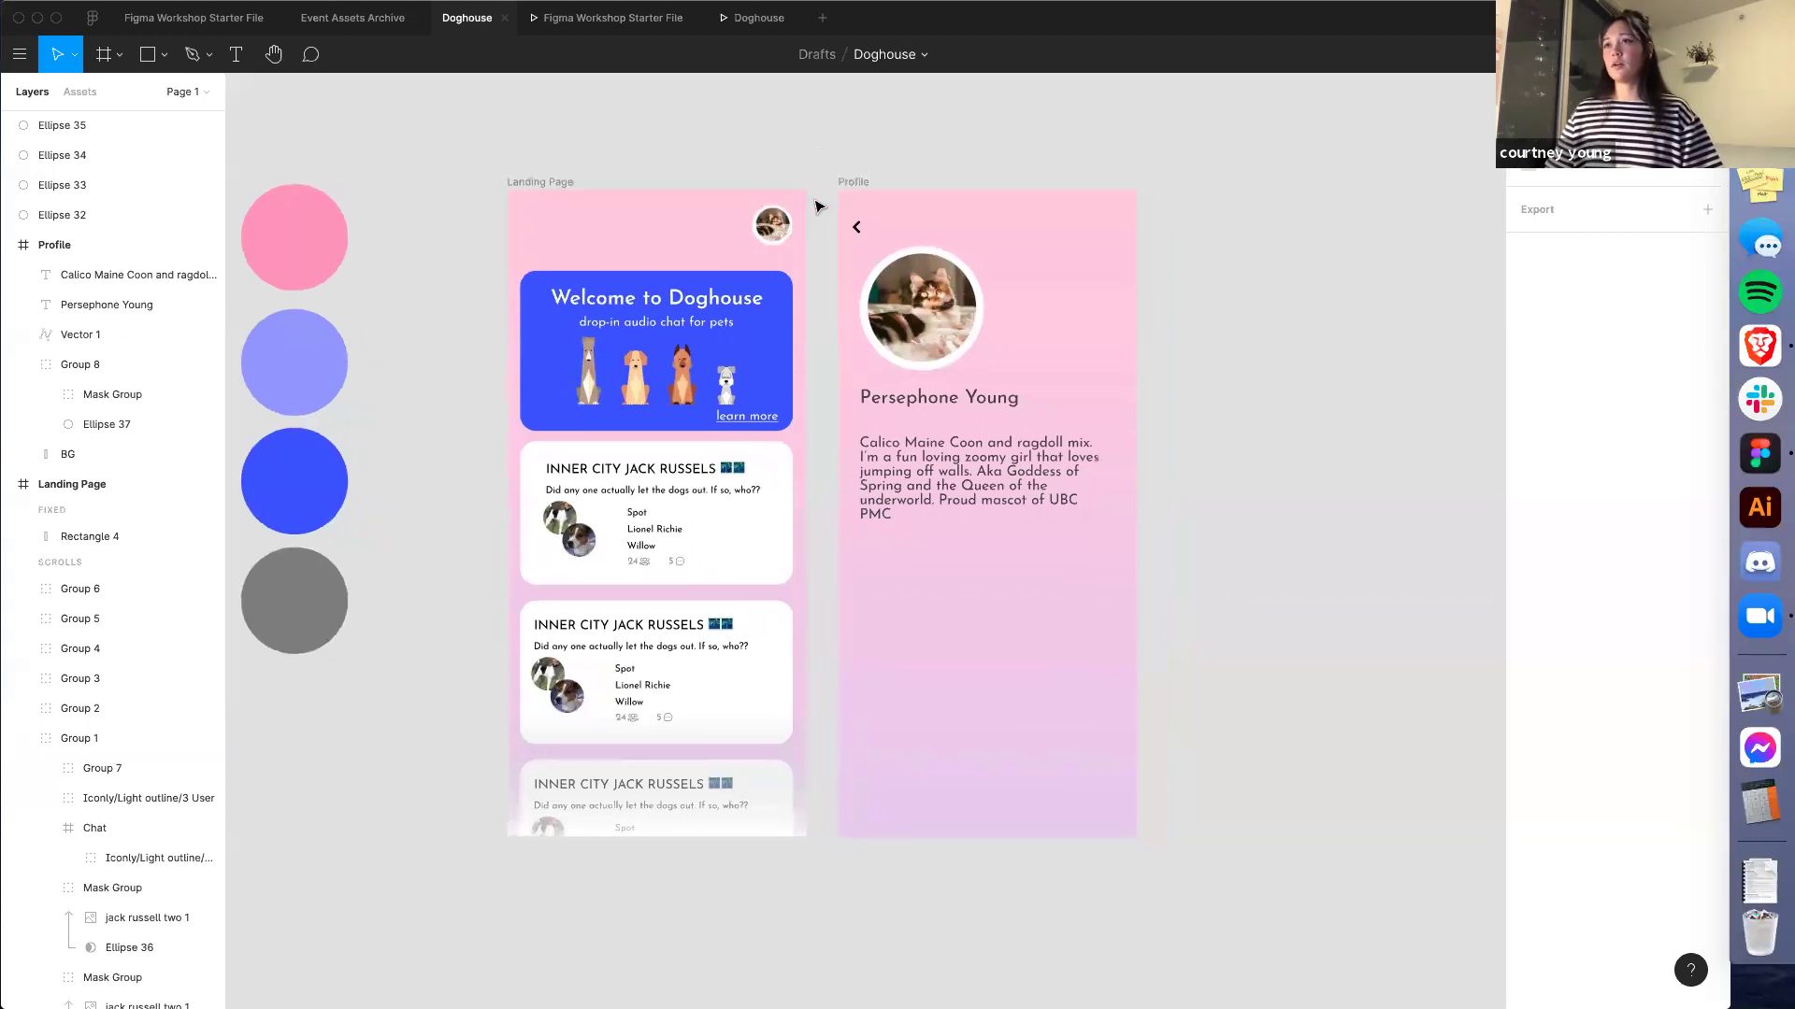
pyautogui.scroll(2, 822, 240)
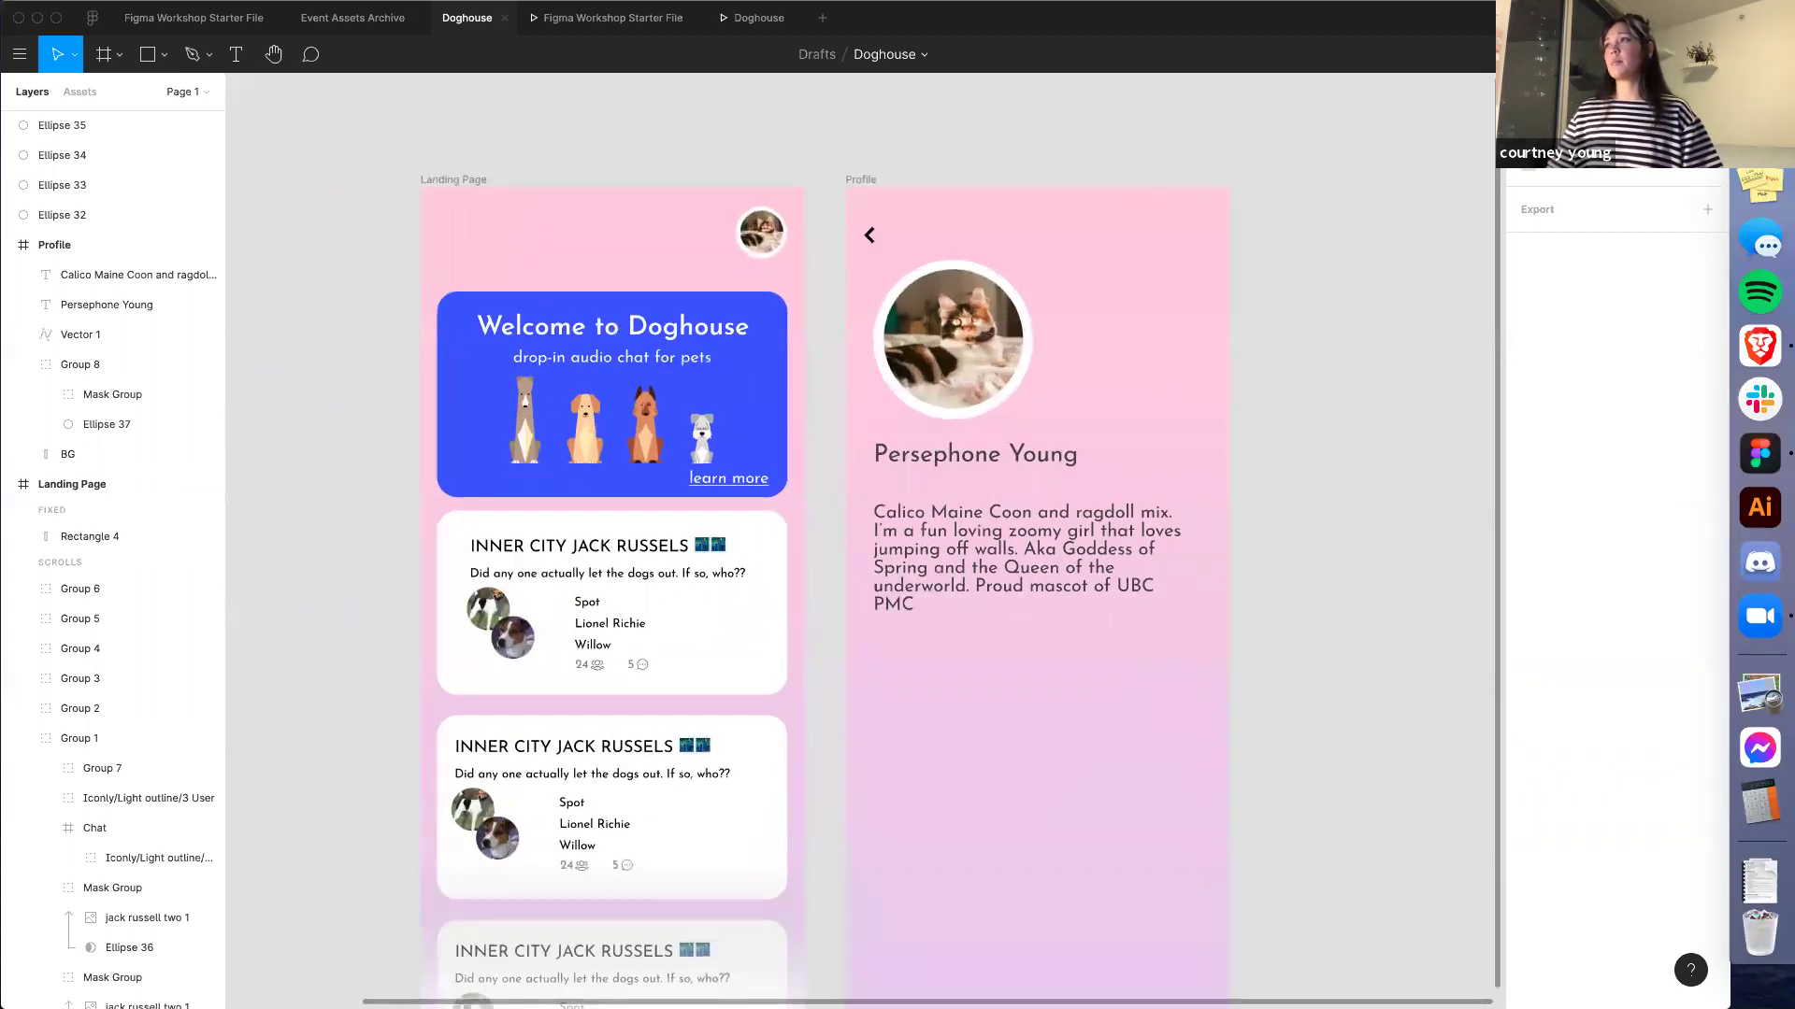
# Switch to prototype mode and try to pull a connection from the Landing Page frame toward the Profile frame
pyautogui.hotkey('alt', '9')
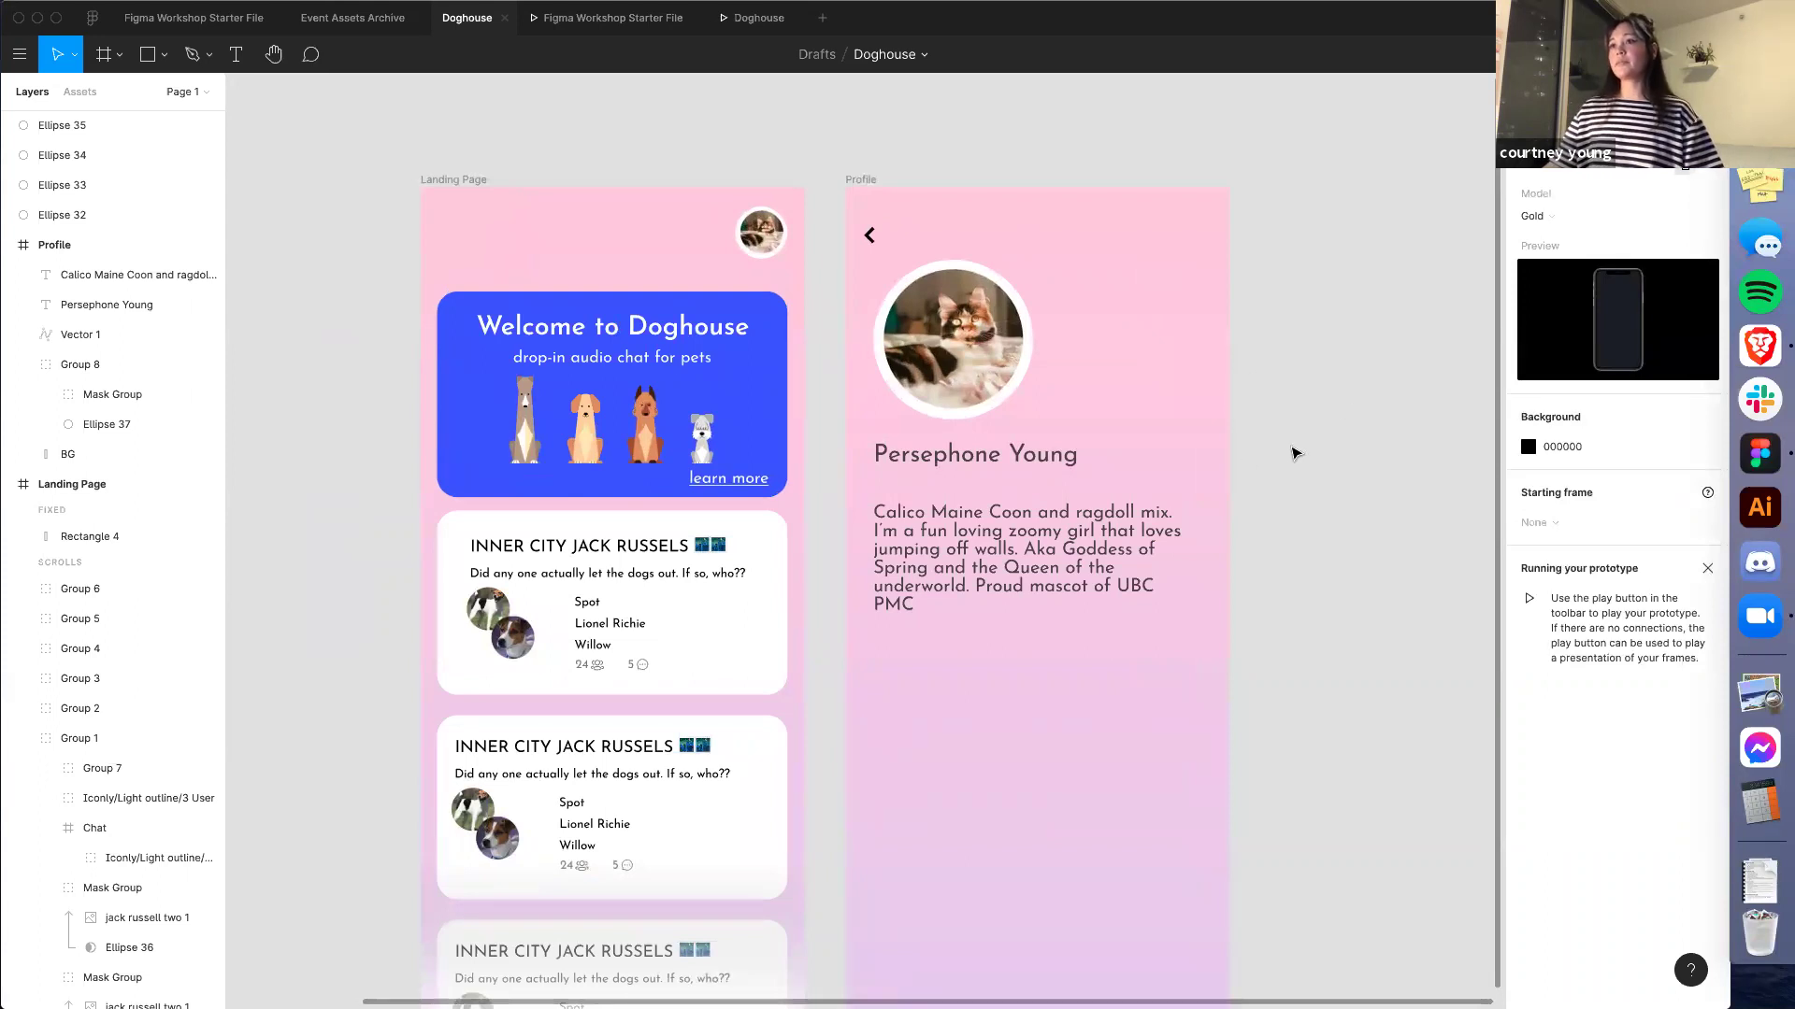
pyautogui.scroll(-3, 1290, 450)
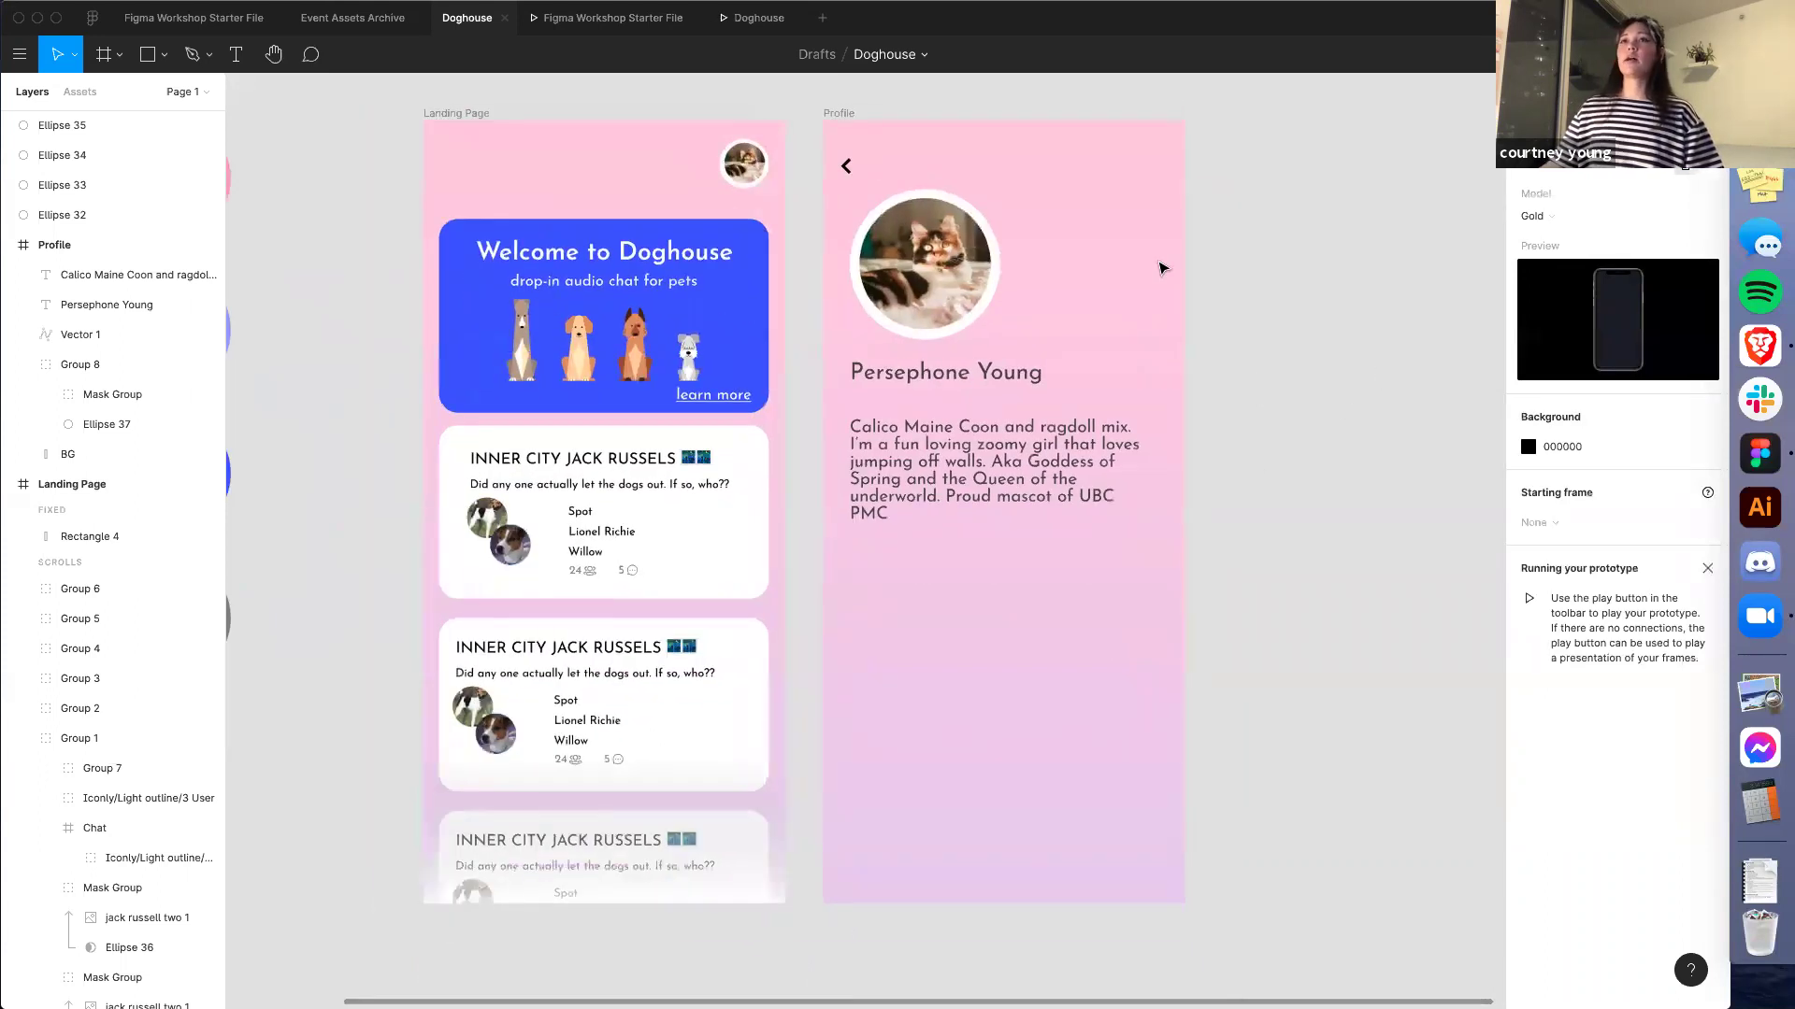
pyautogui.click(456, 115)
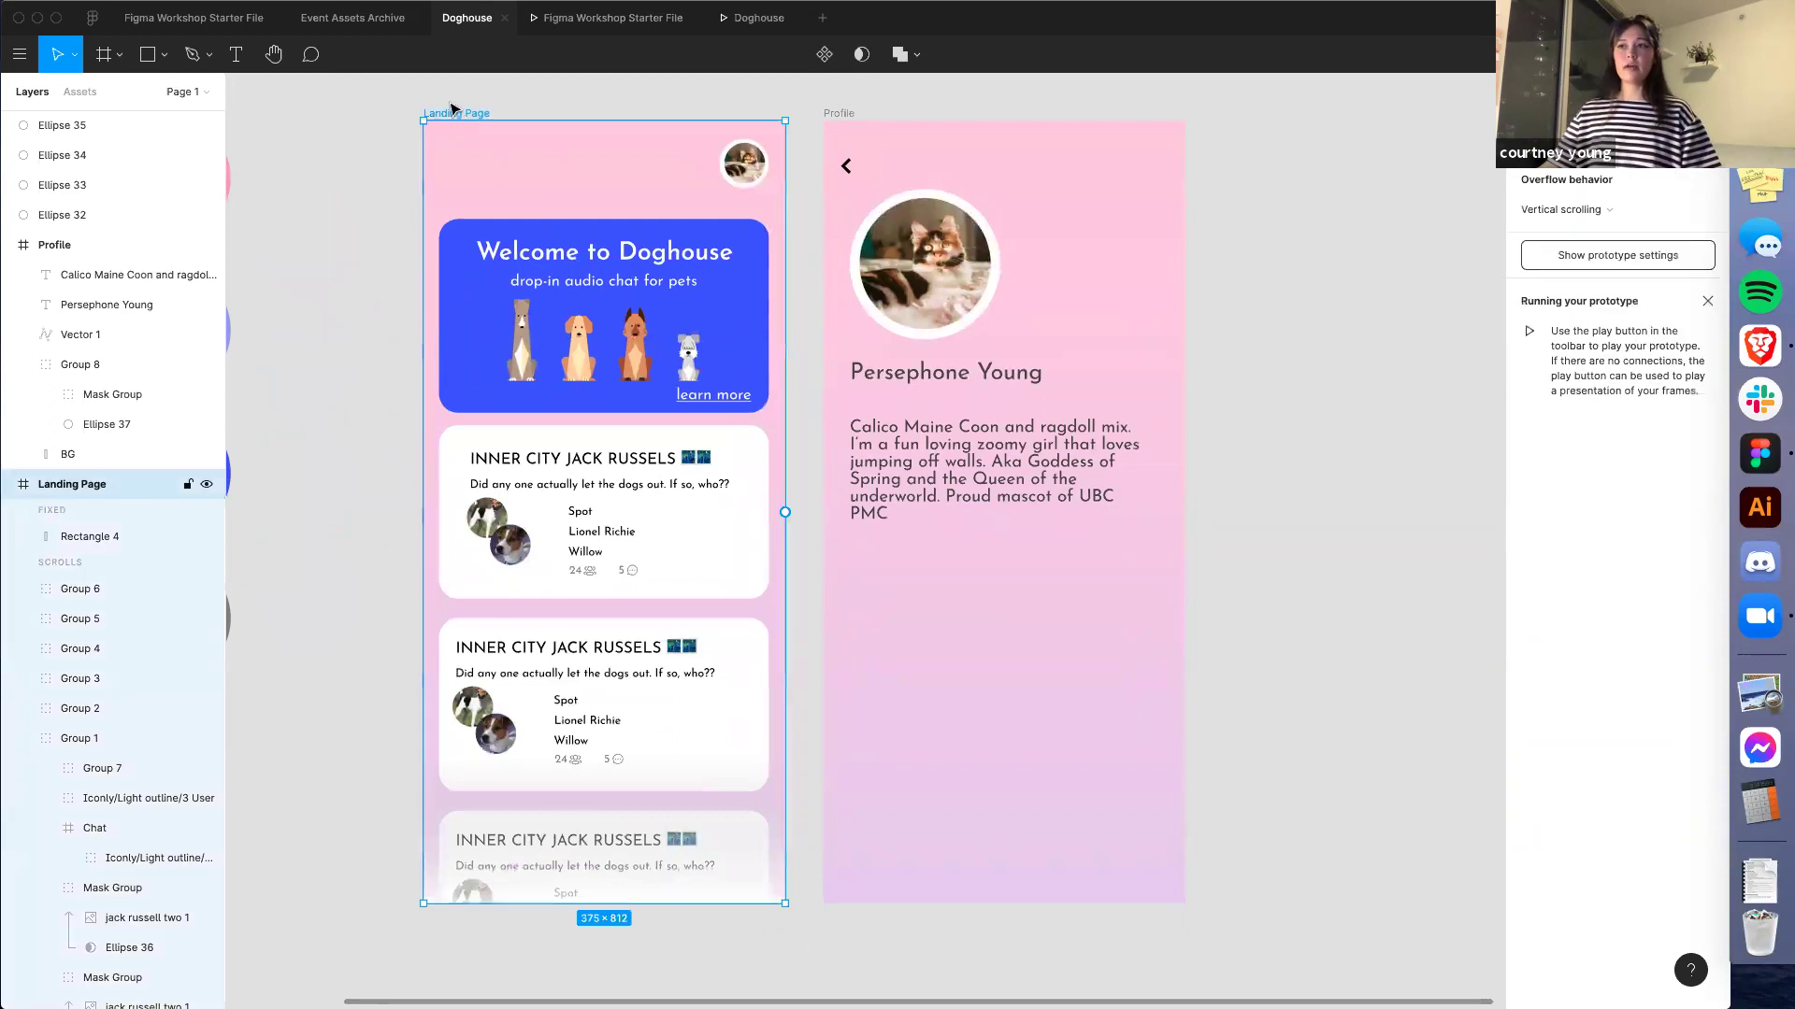
pyautogui.moveTo(781, 512); pyautogui.dragTo(812, 484)
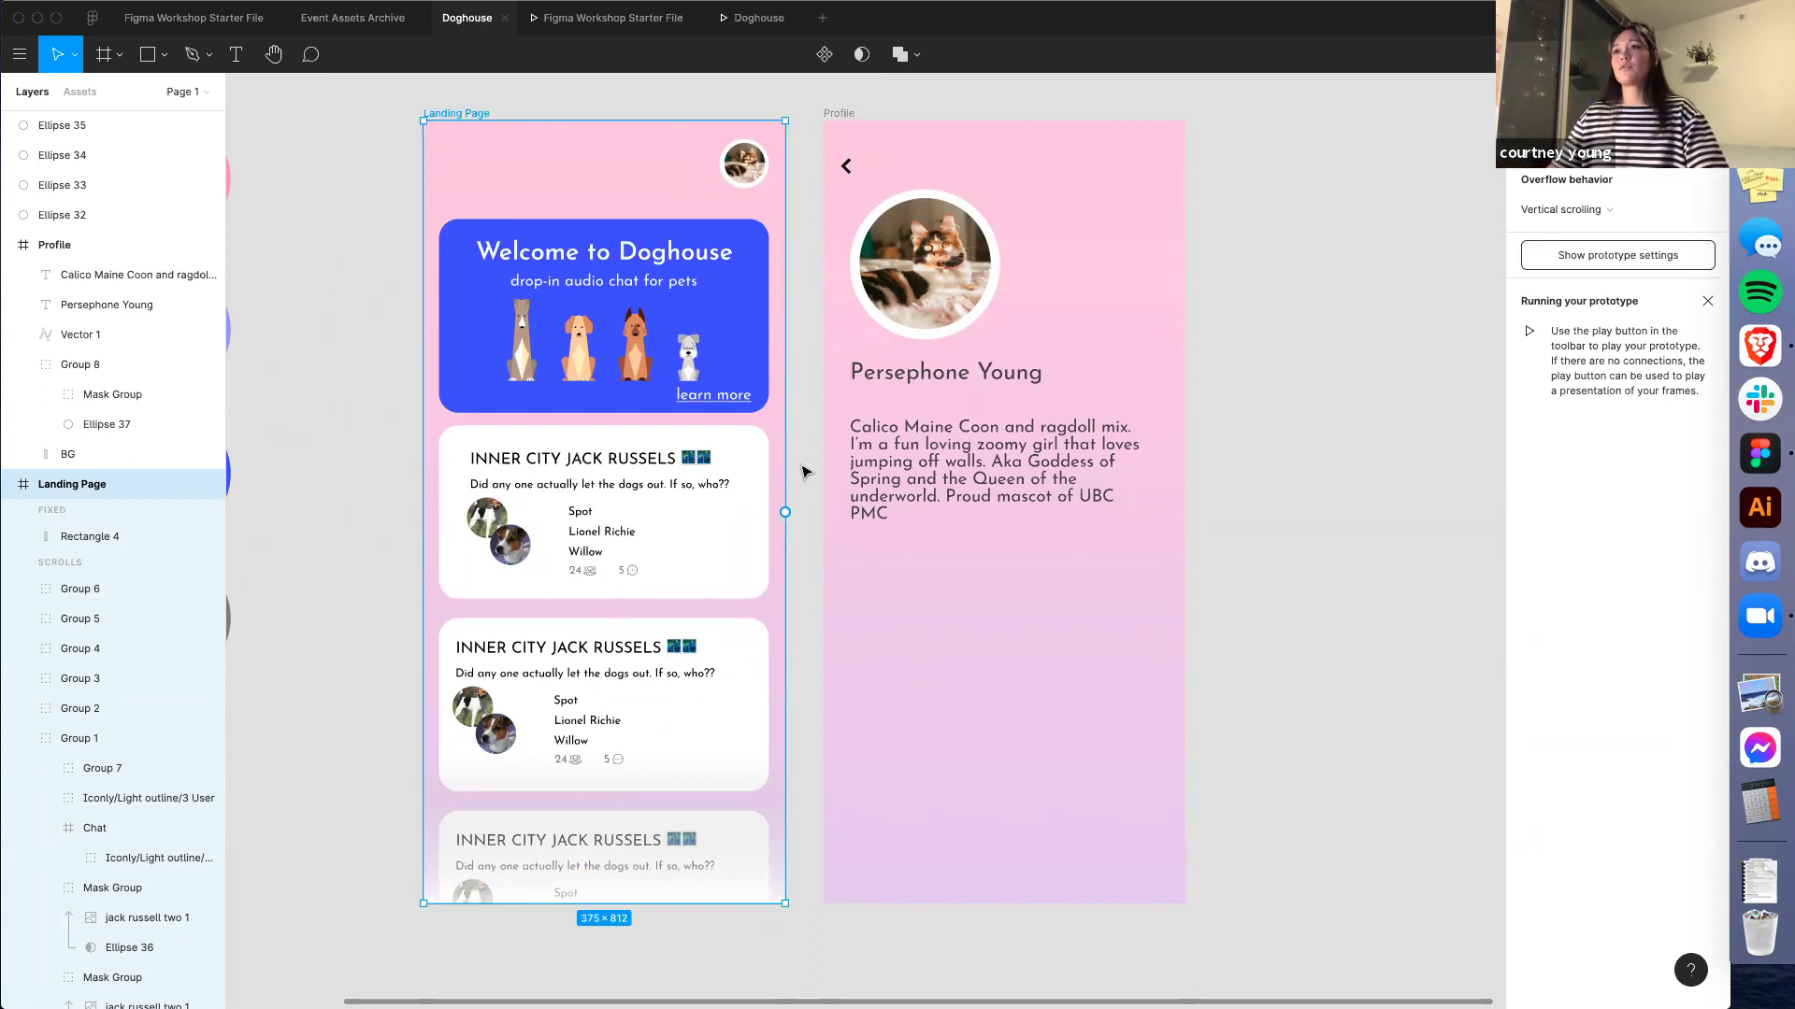
# Connect the cat profile photo on the Landing Page to the Profile frame, keeping the trigger as On tap
pyautogui.doubleClick(748, 165)
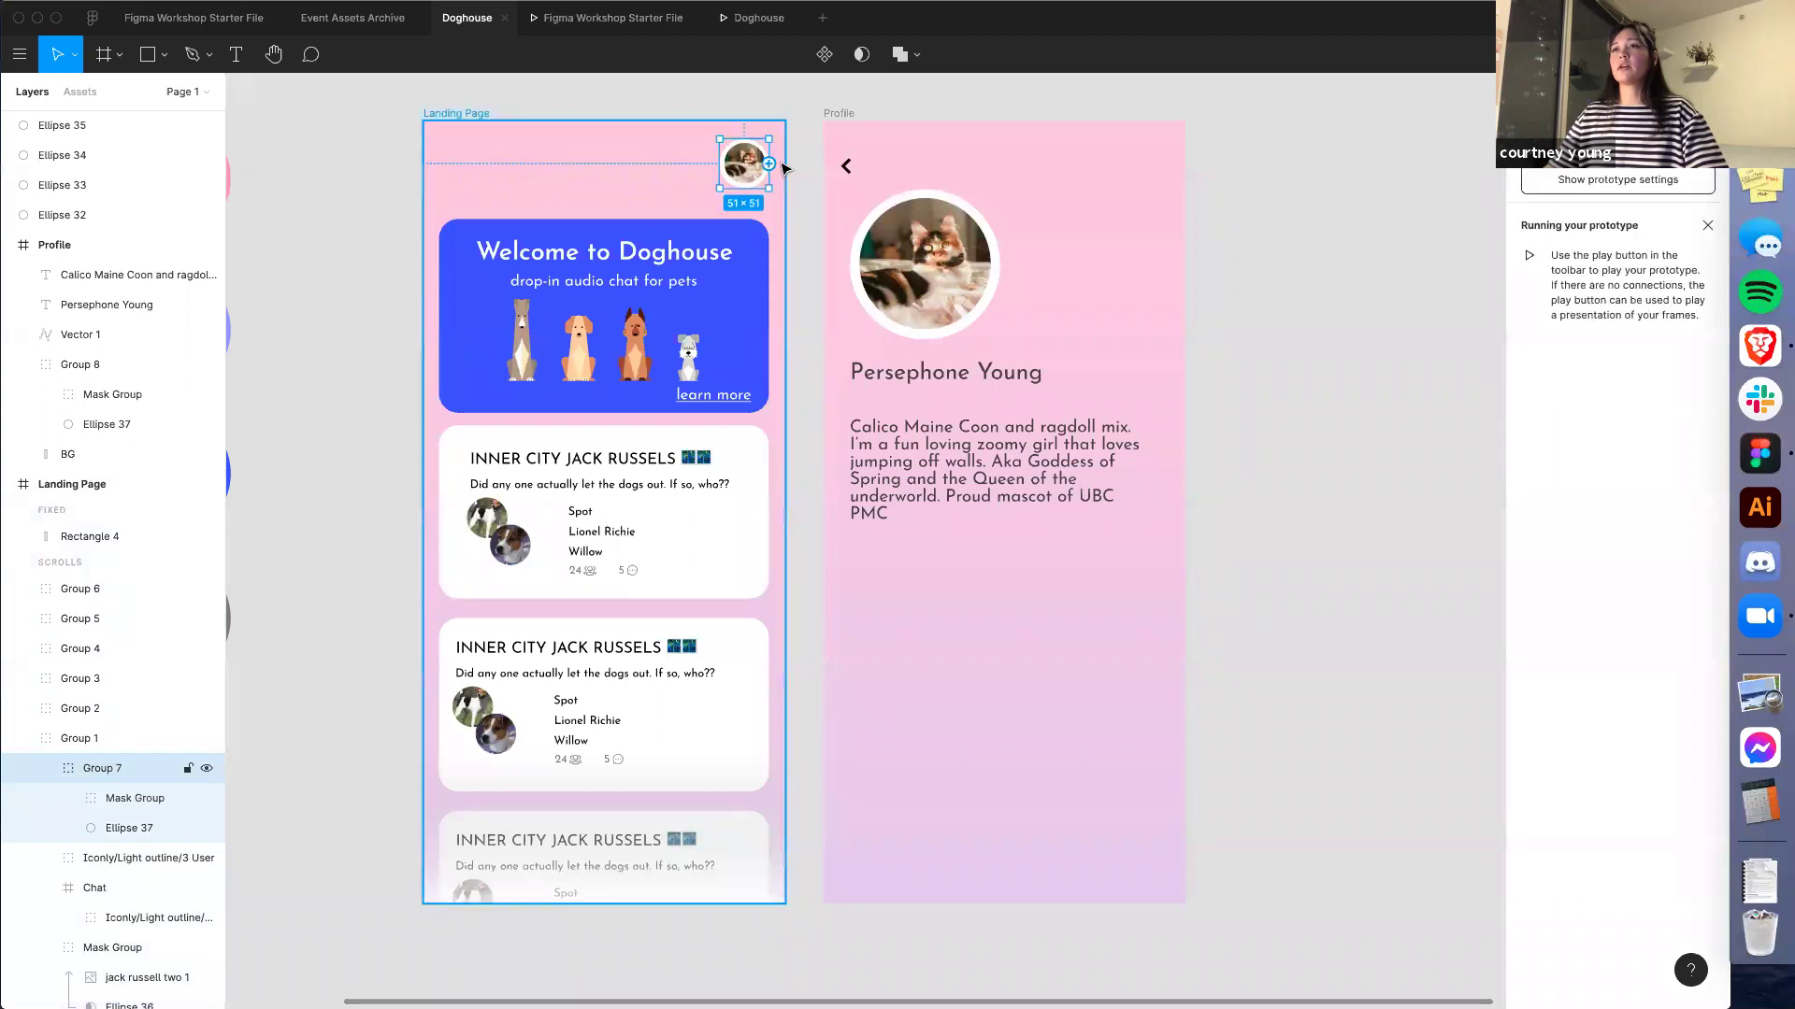
pyautogui.hscroll(2, 763, 191)
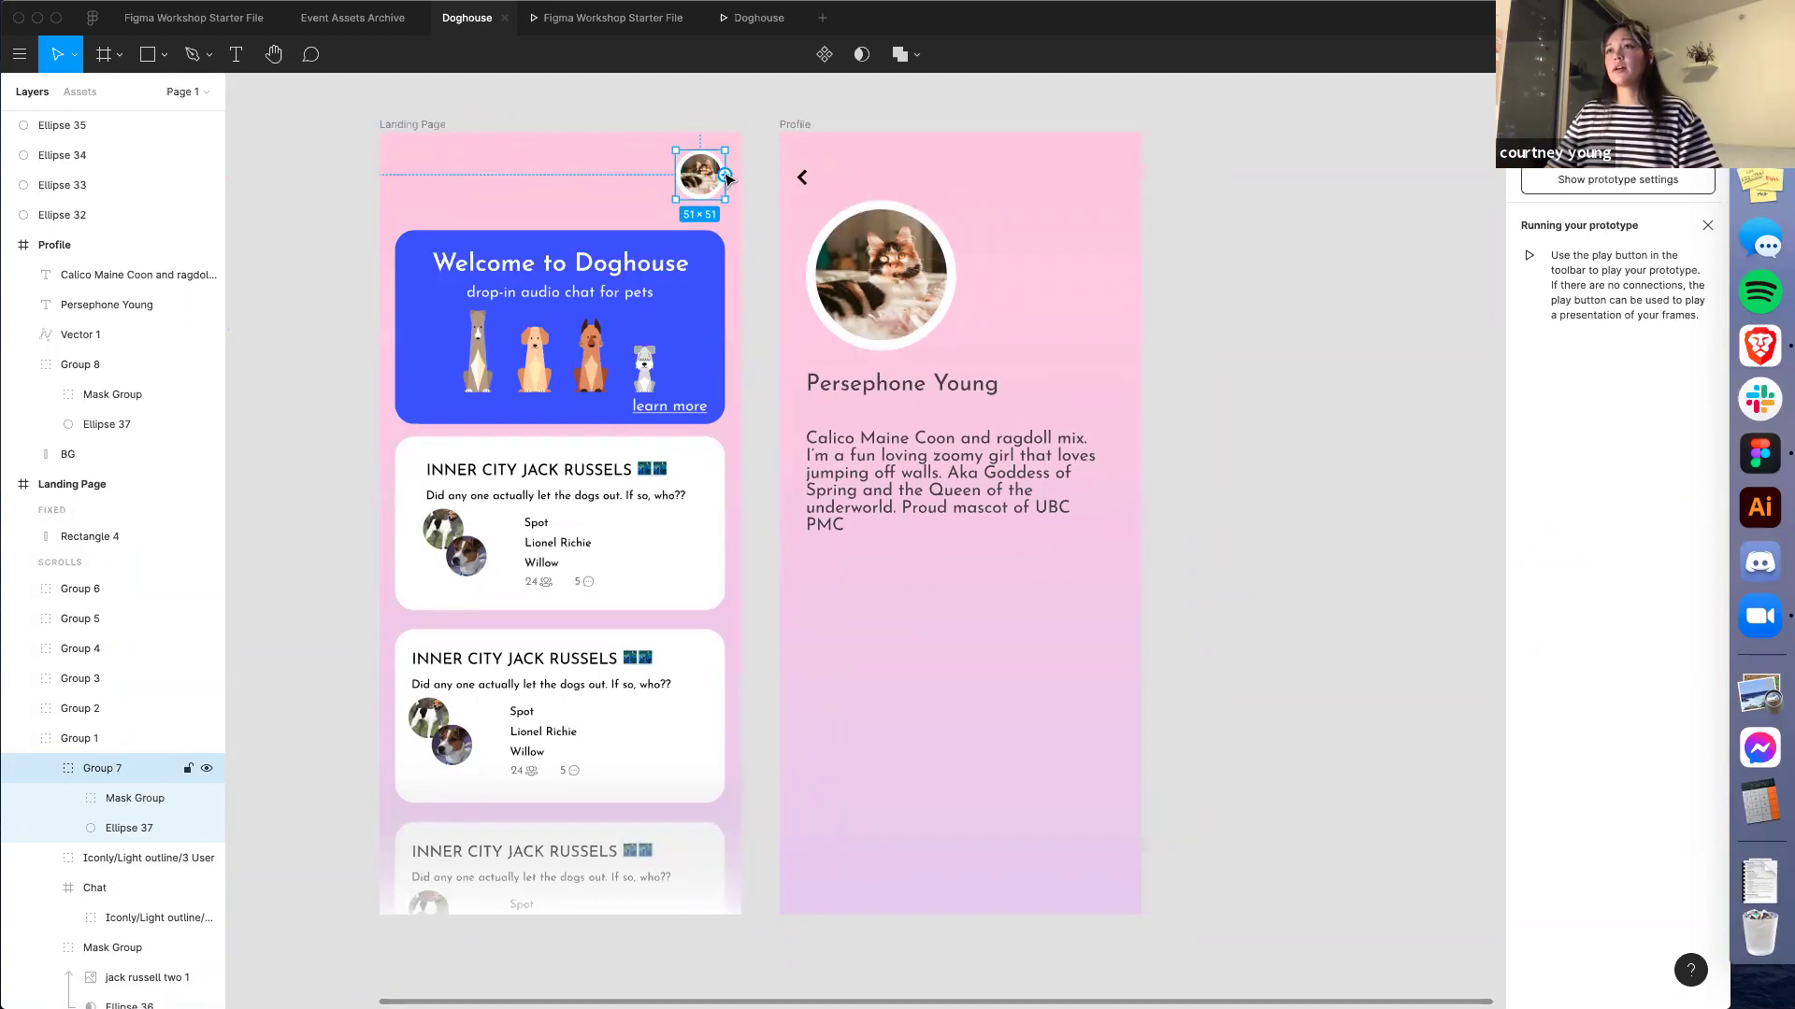
pyautogui.scroll(10, 728, 178)
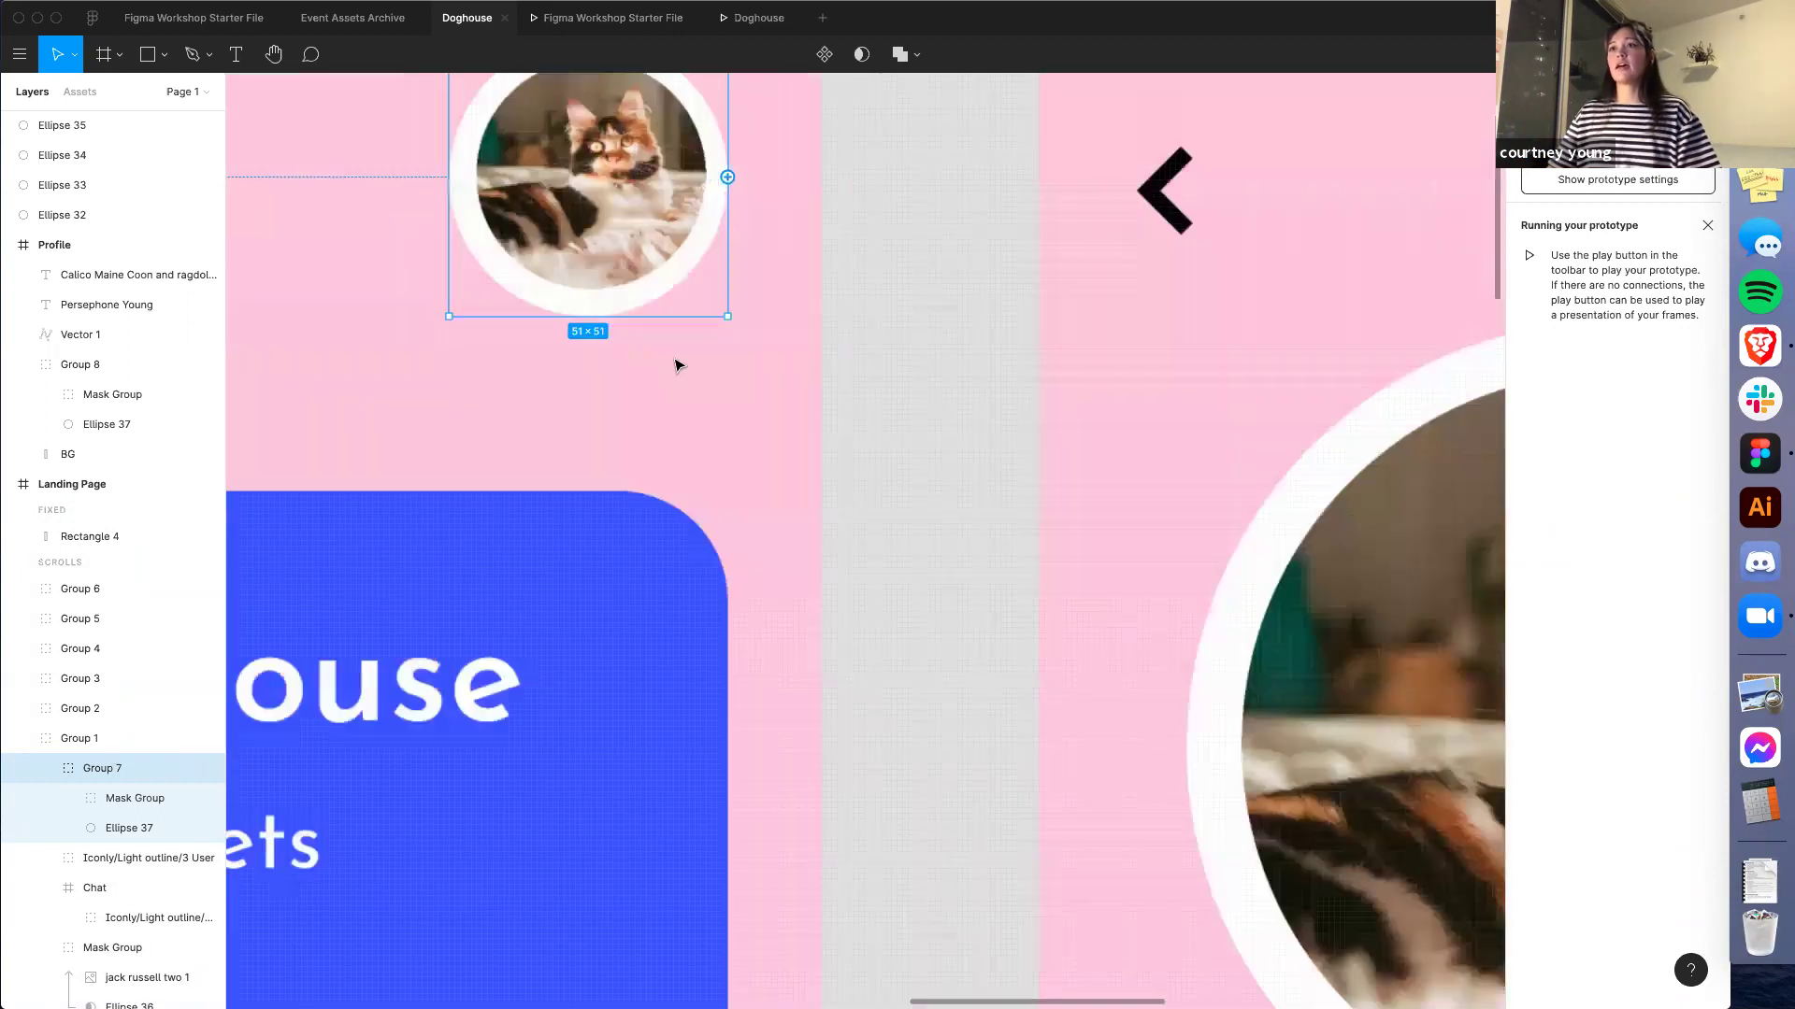
pyautogui.scroll(4, 678, 365)
pyautogui.moveTo(685, 355); pyautogui.dragTo(1027, 380)
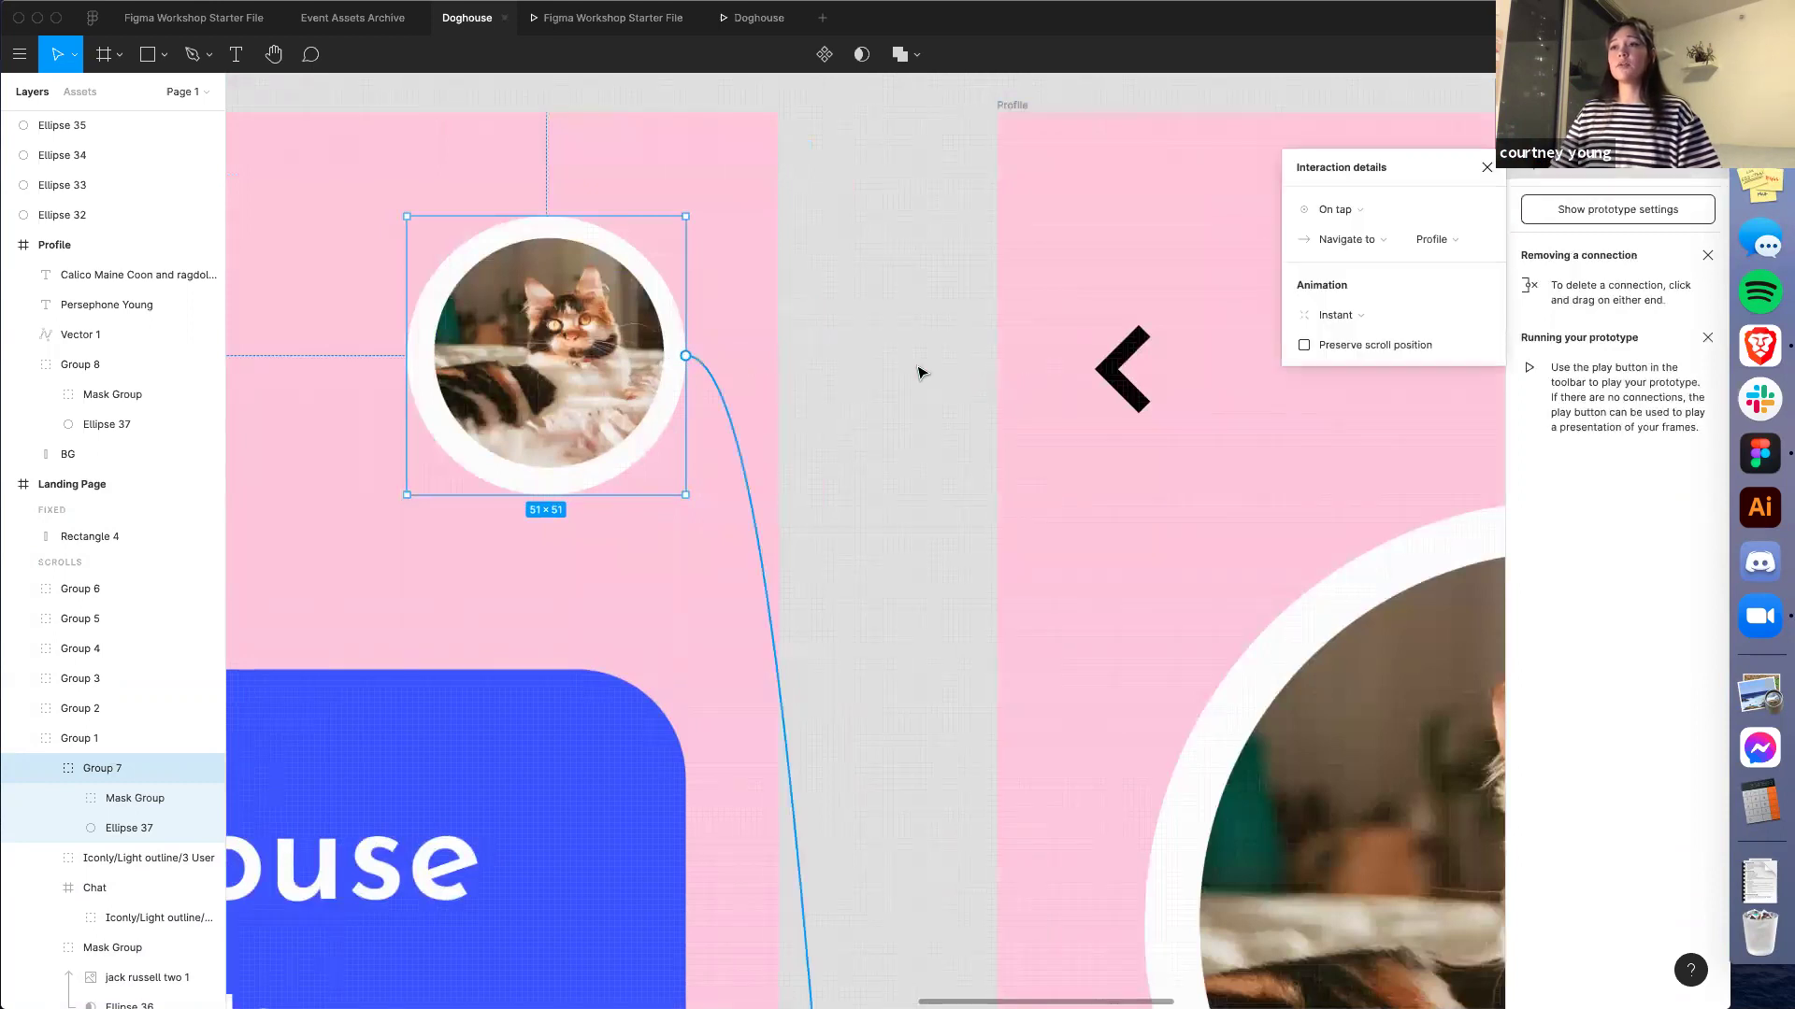
pyautogui.scroll(-1, 911, 374)
pyautogui.scroll(-4, 912, 374)
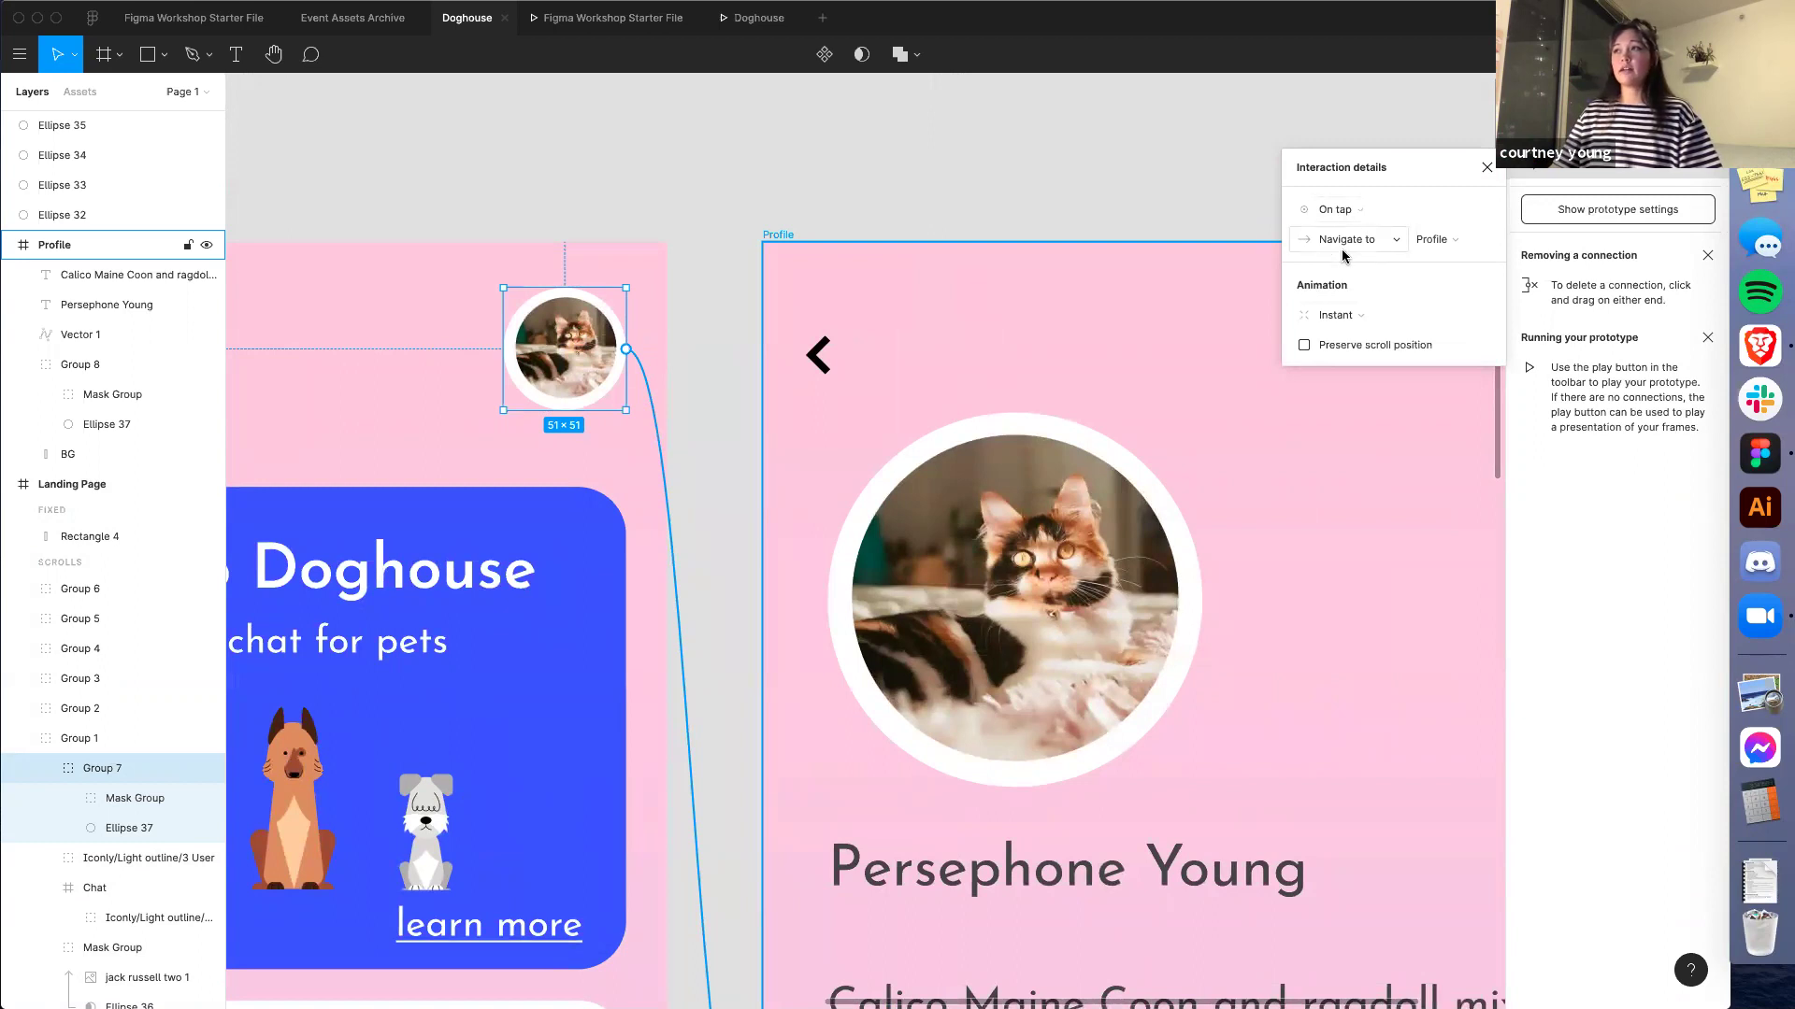
pyautogui.click(1399, 213)
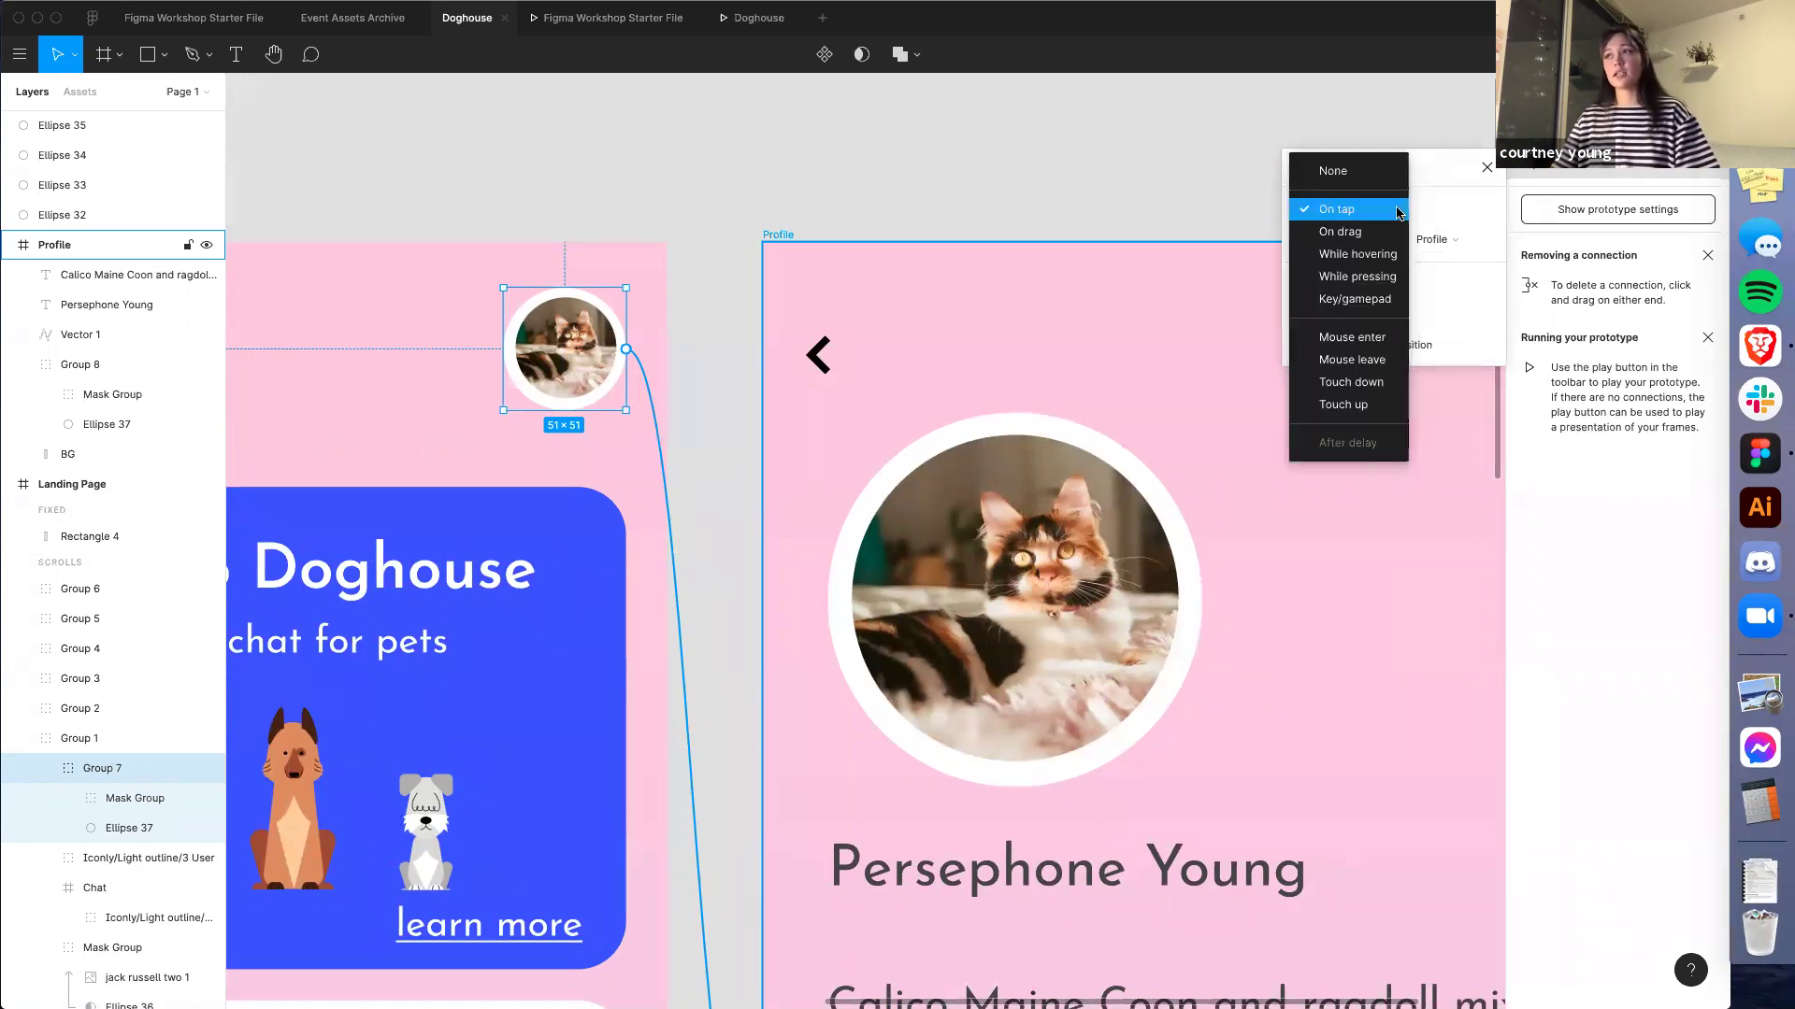
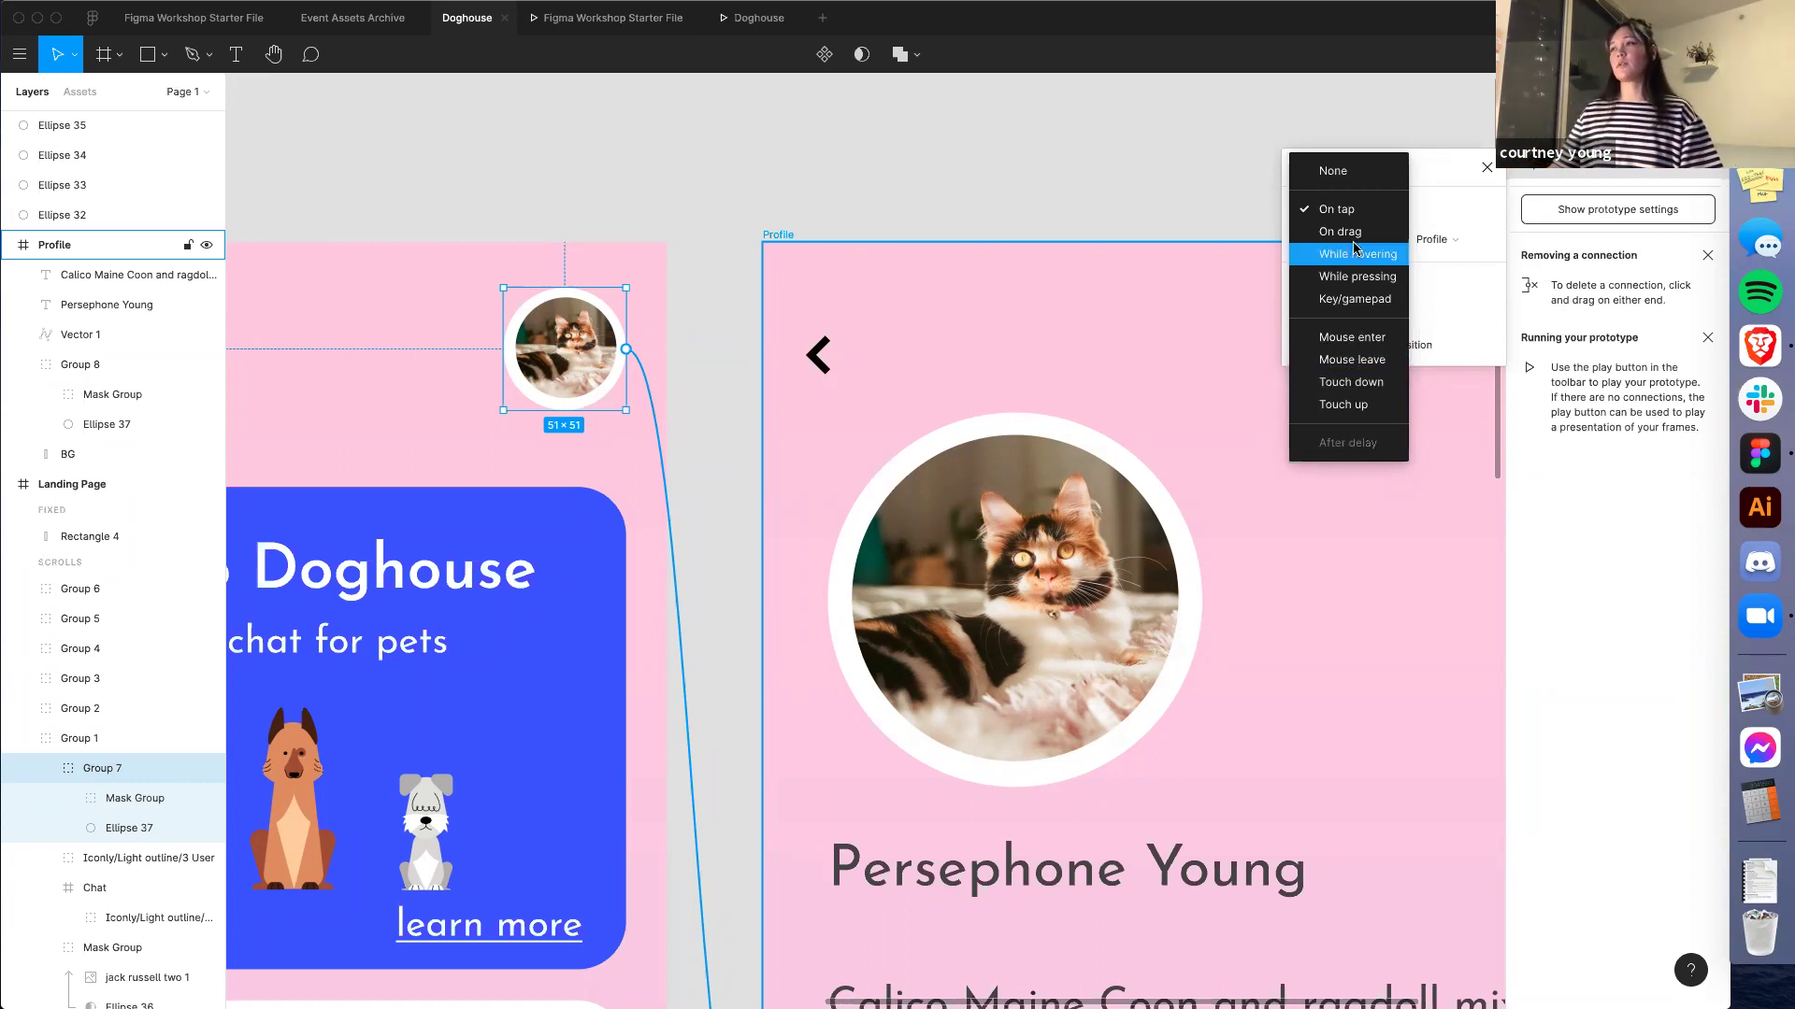
pyautogui.click(1374, 209)
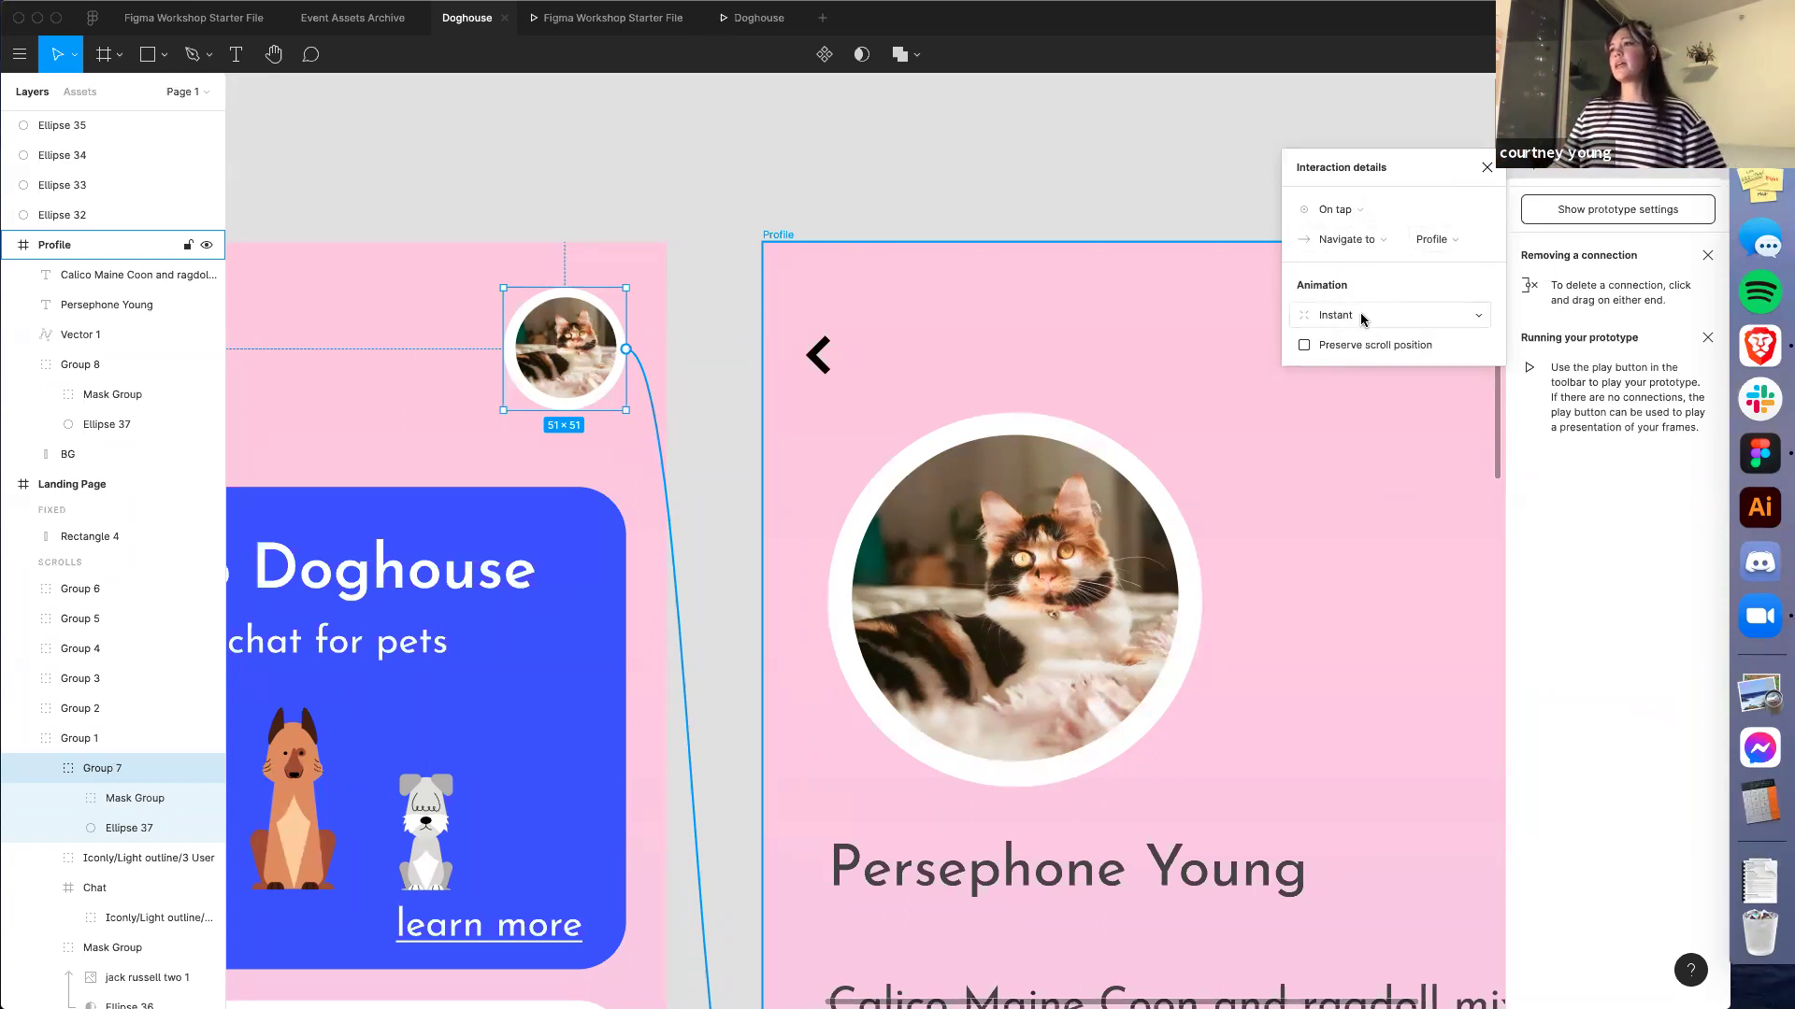
pyautogui.click(923, 197)
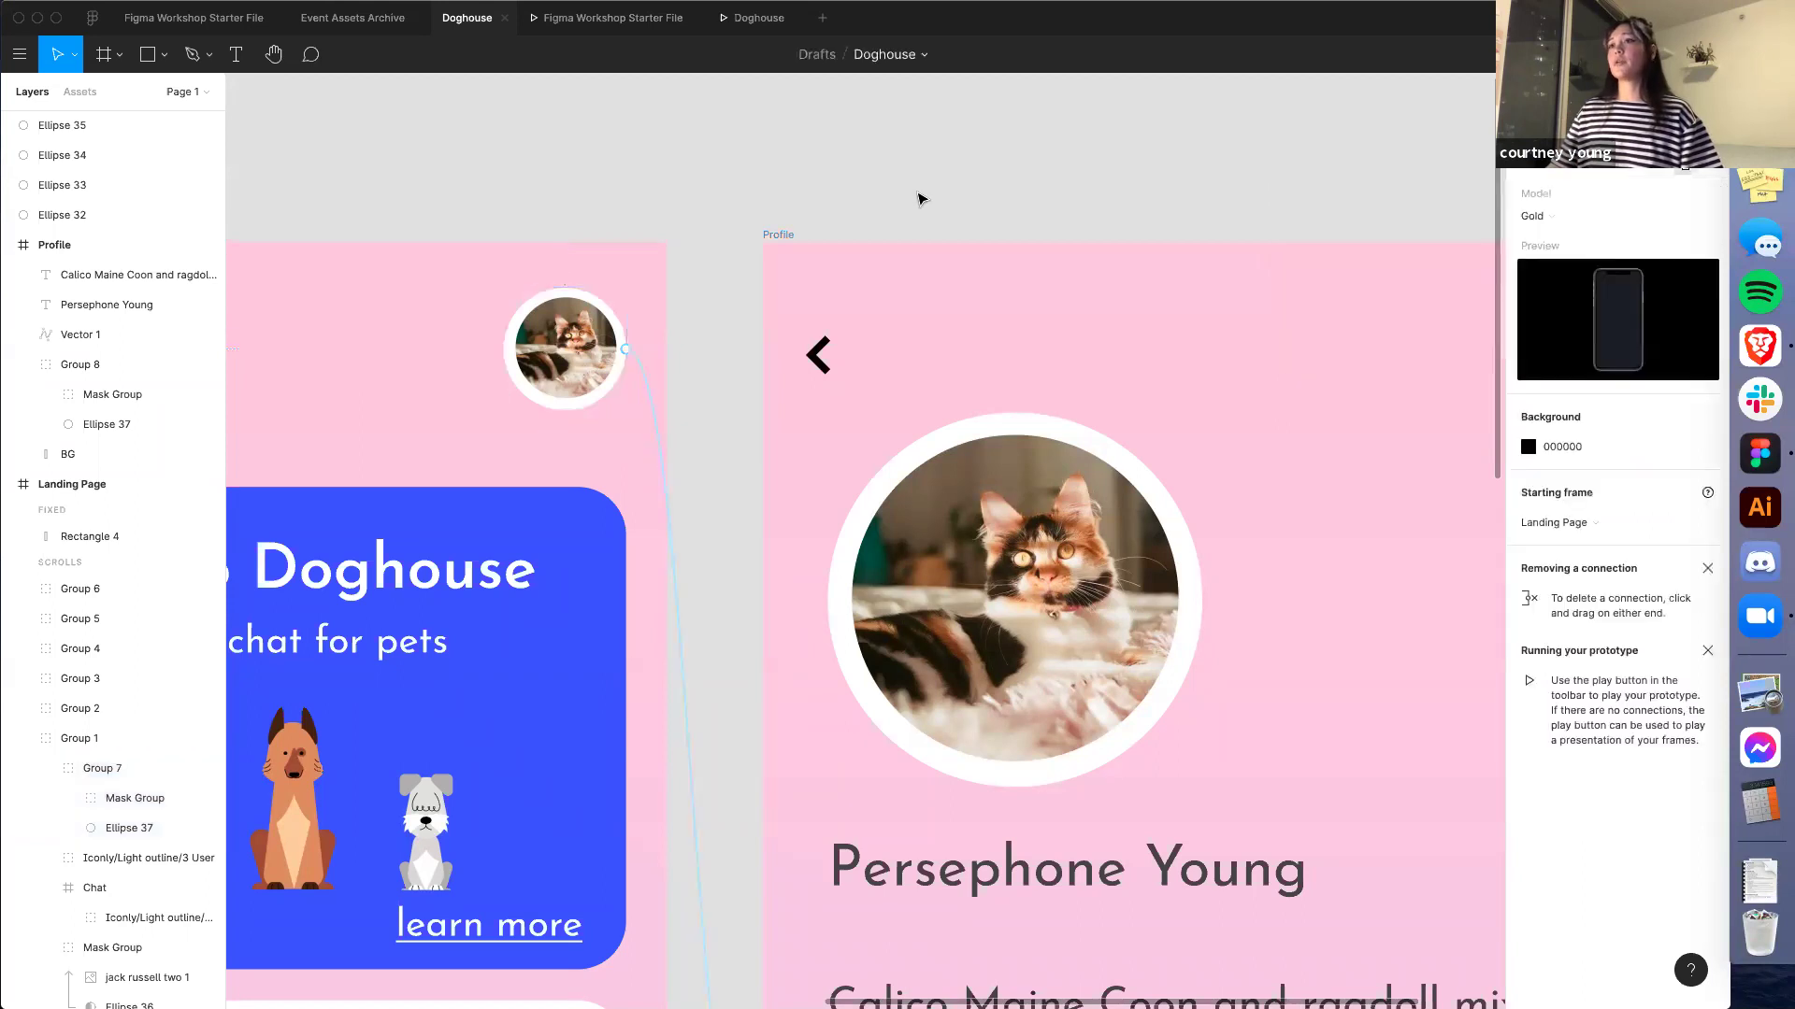
# Run the prototype preview and test the link from the landing page's profile photo to the Profile page
pyautogui.scroll(-5, 991, 177)
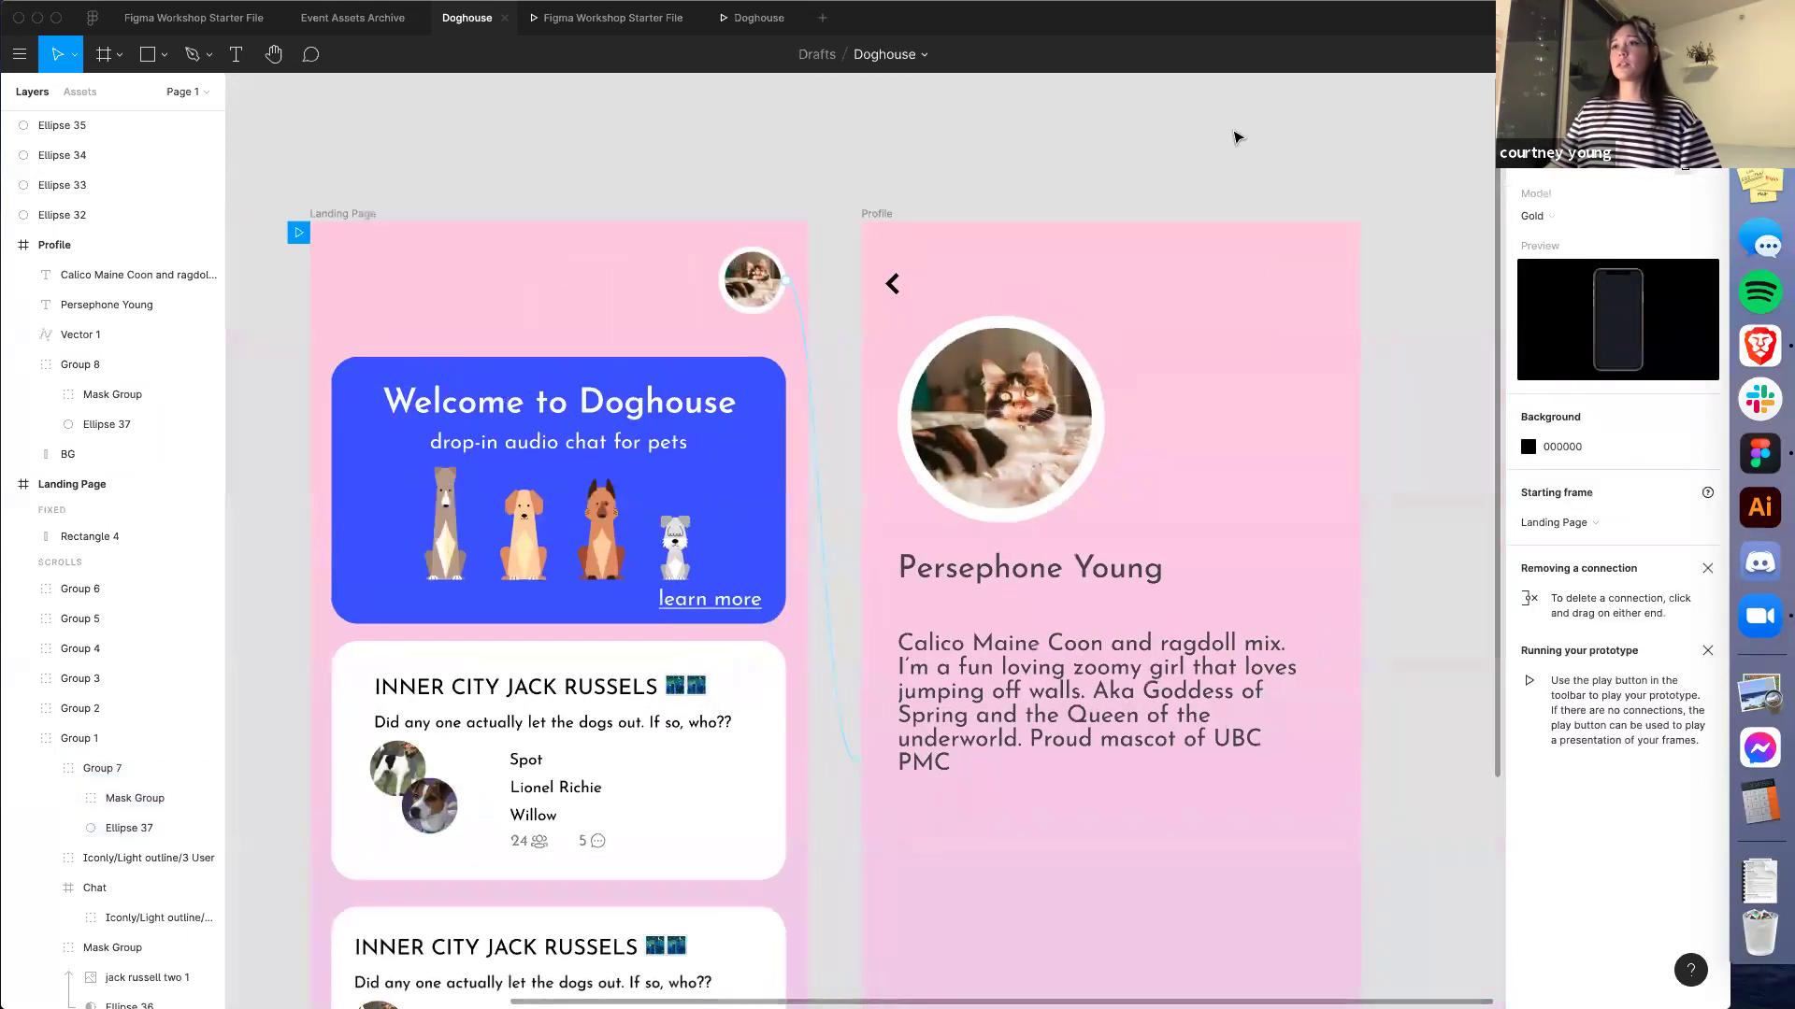
pyautogui.press('super+alt+Return')
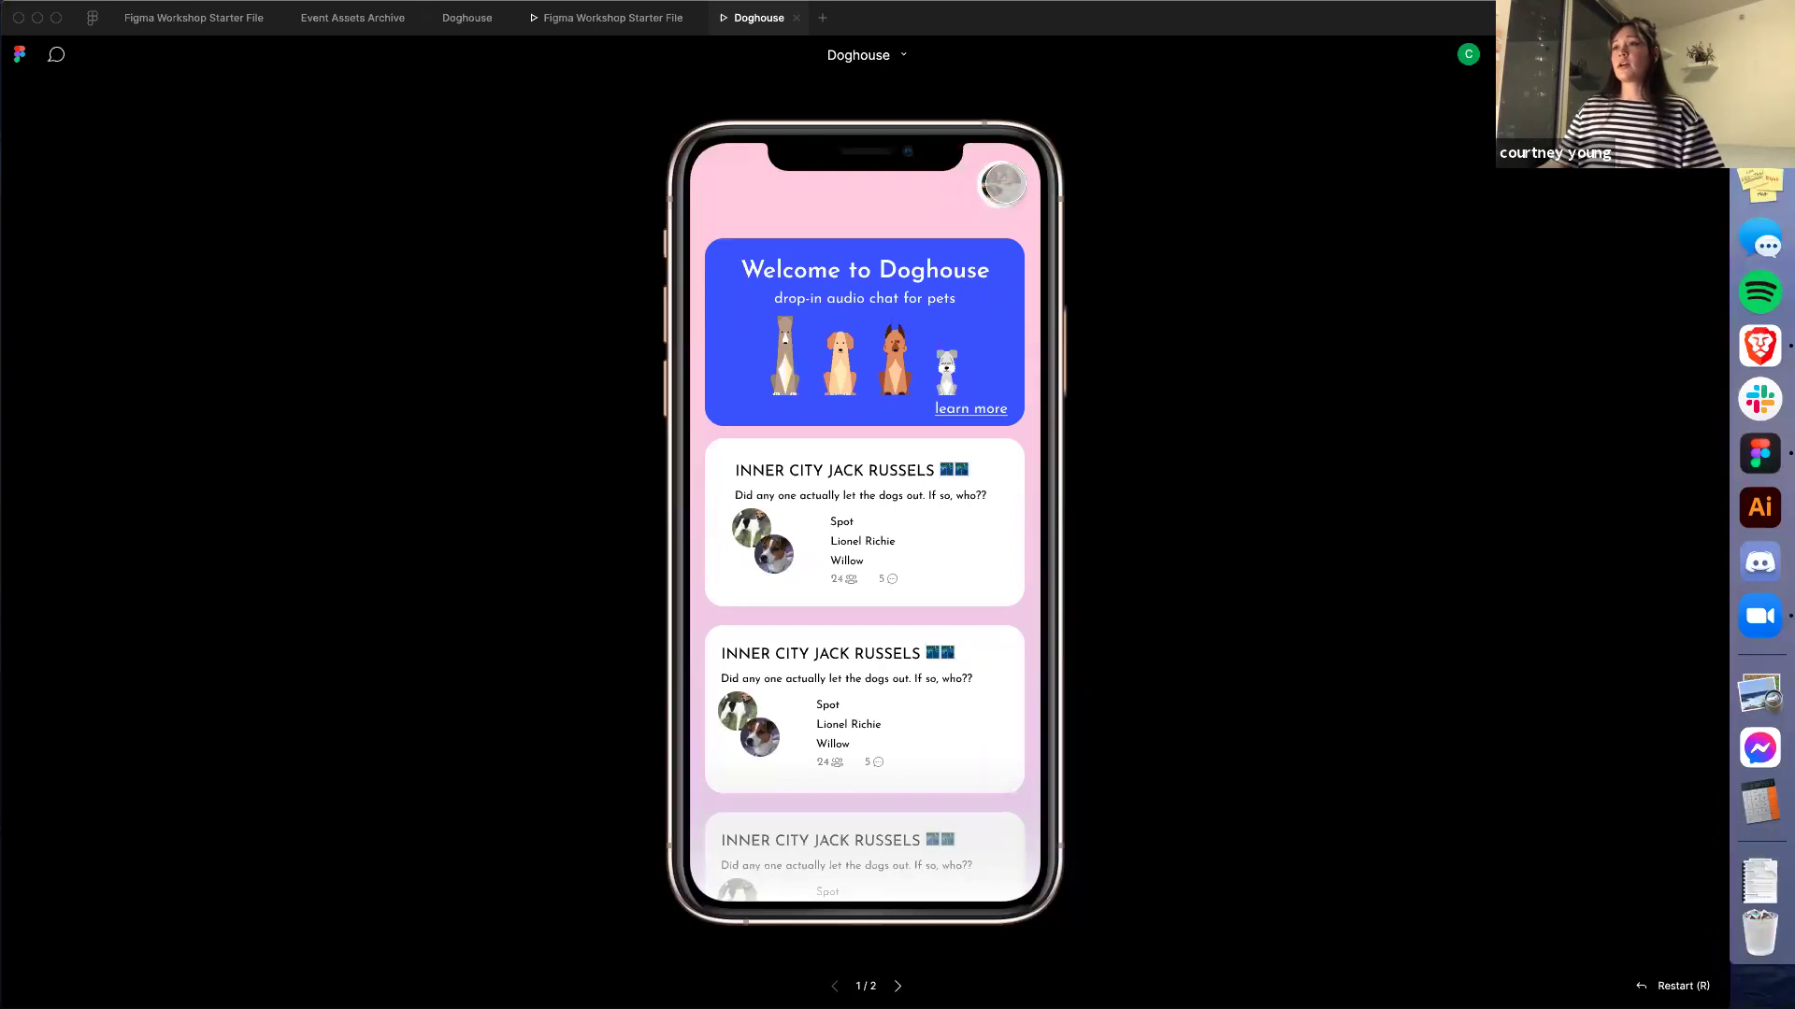
pyautogui.click(1004, 184)
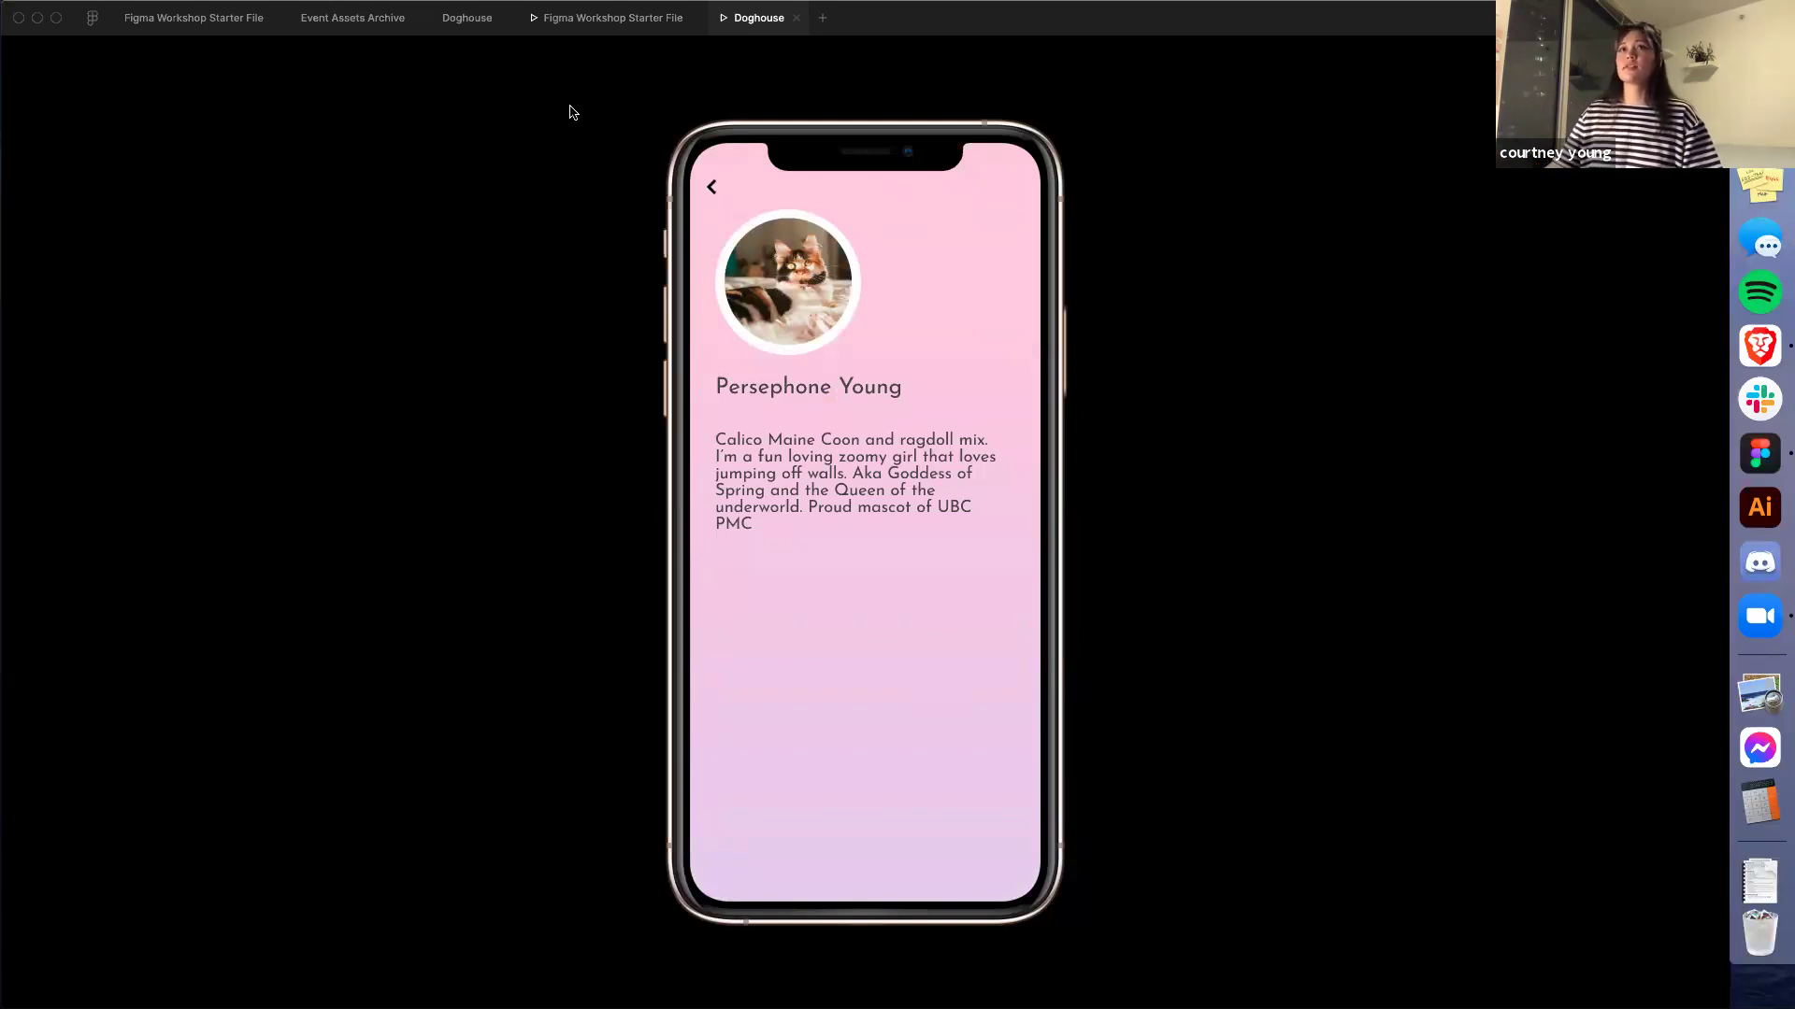
# Back in the design file, set the animation of the photo-to-Profile connection to Move in
pyautogui.click(467, 25)
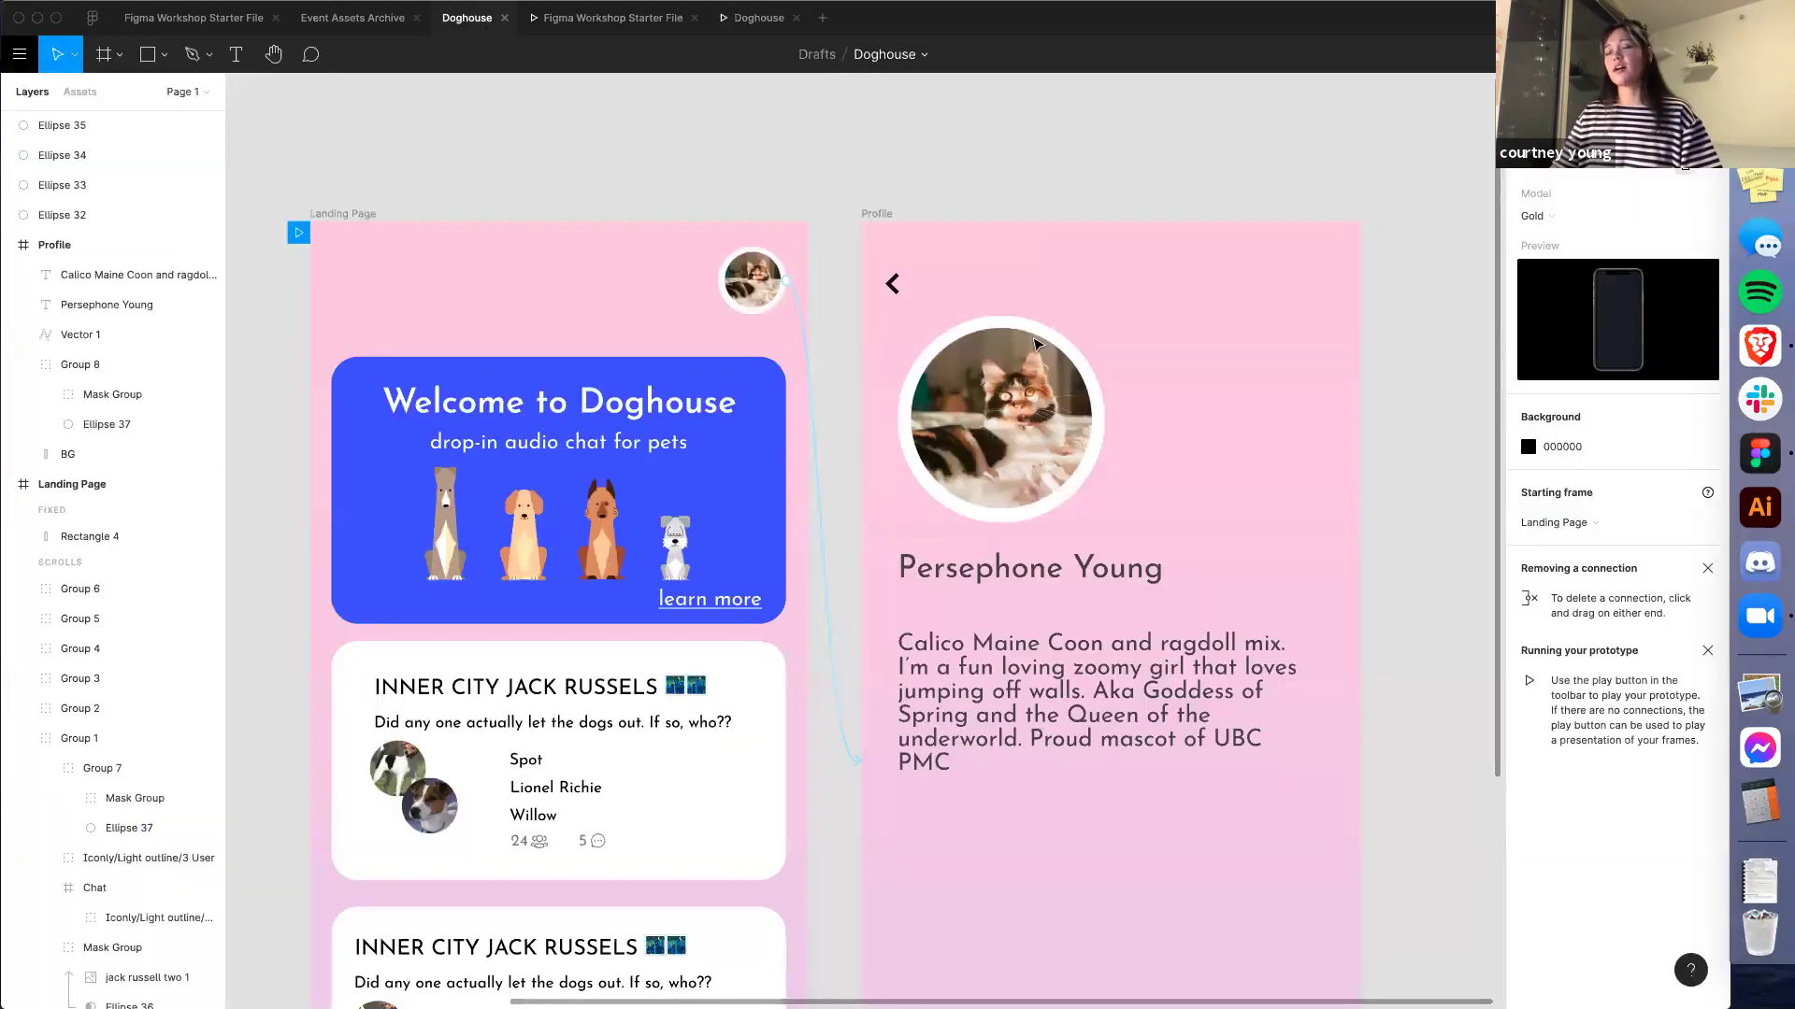
pyautogui.click(820, 411)
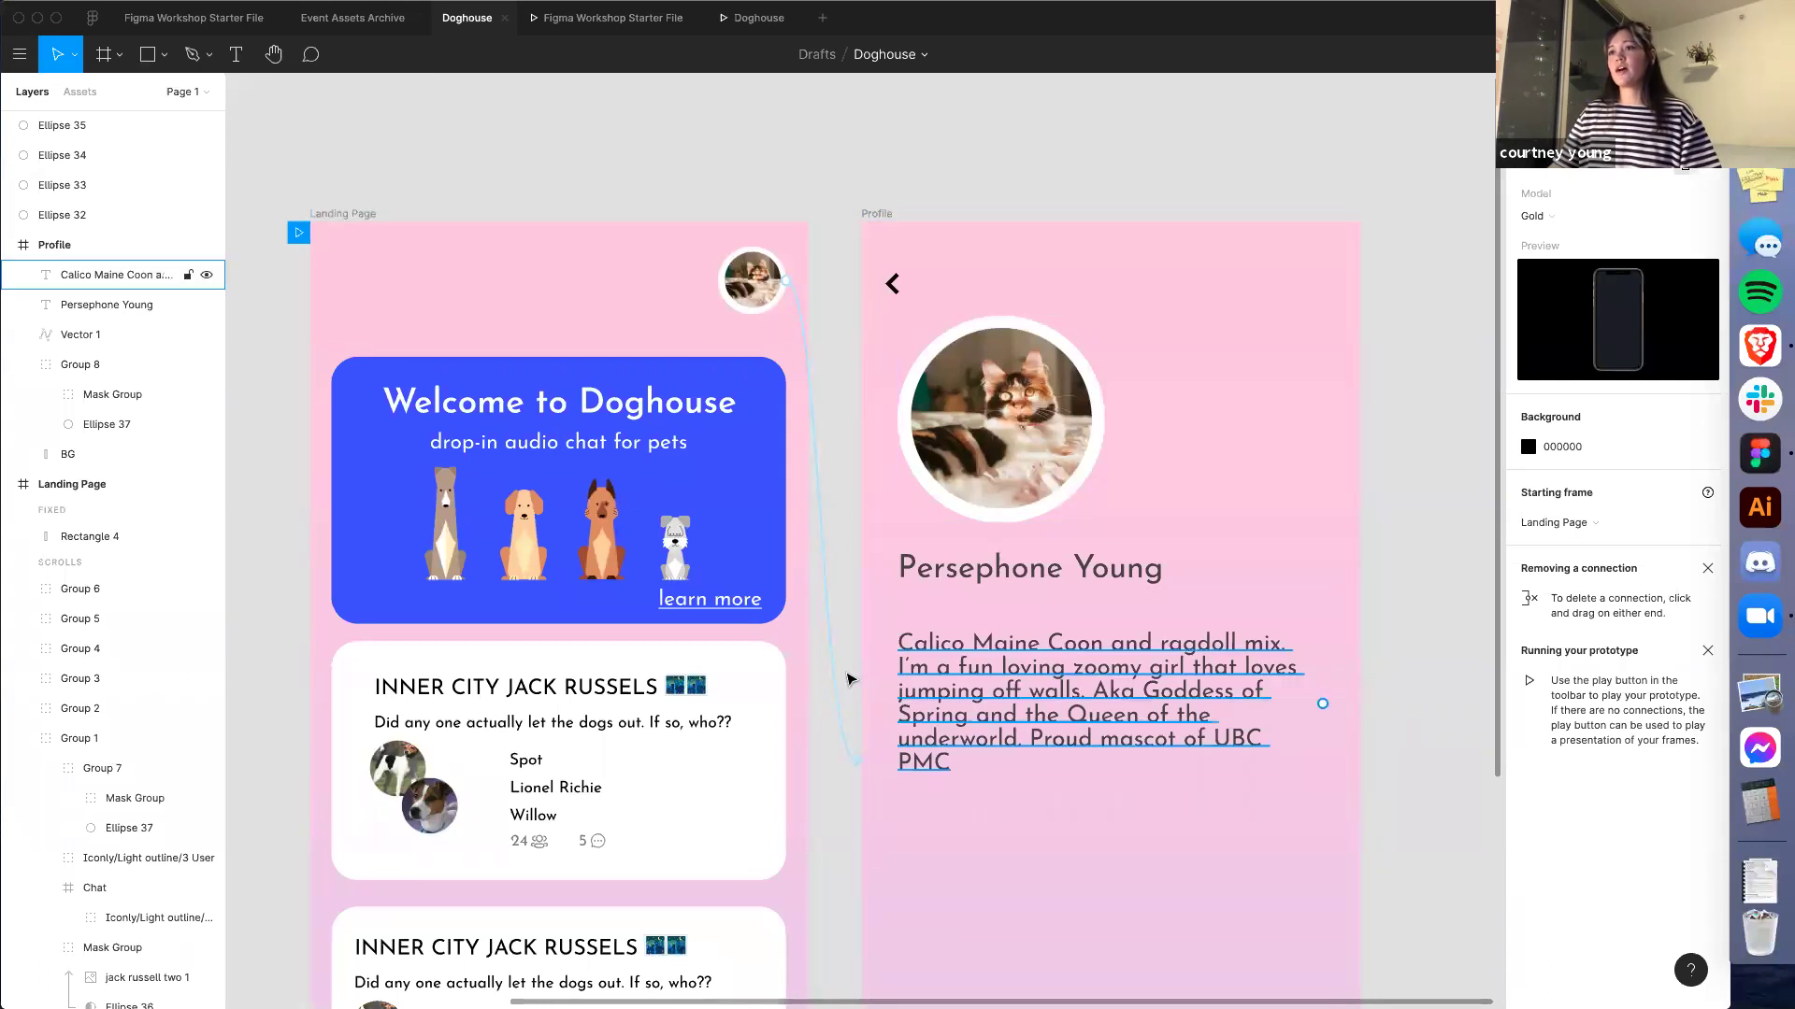
pyautogui.click(855, 660)
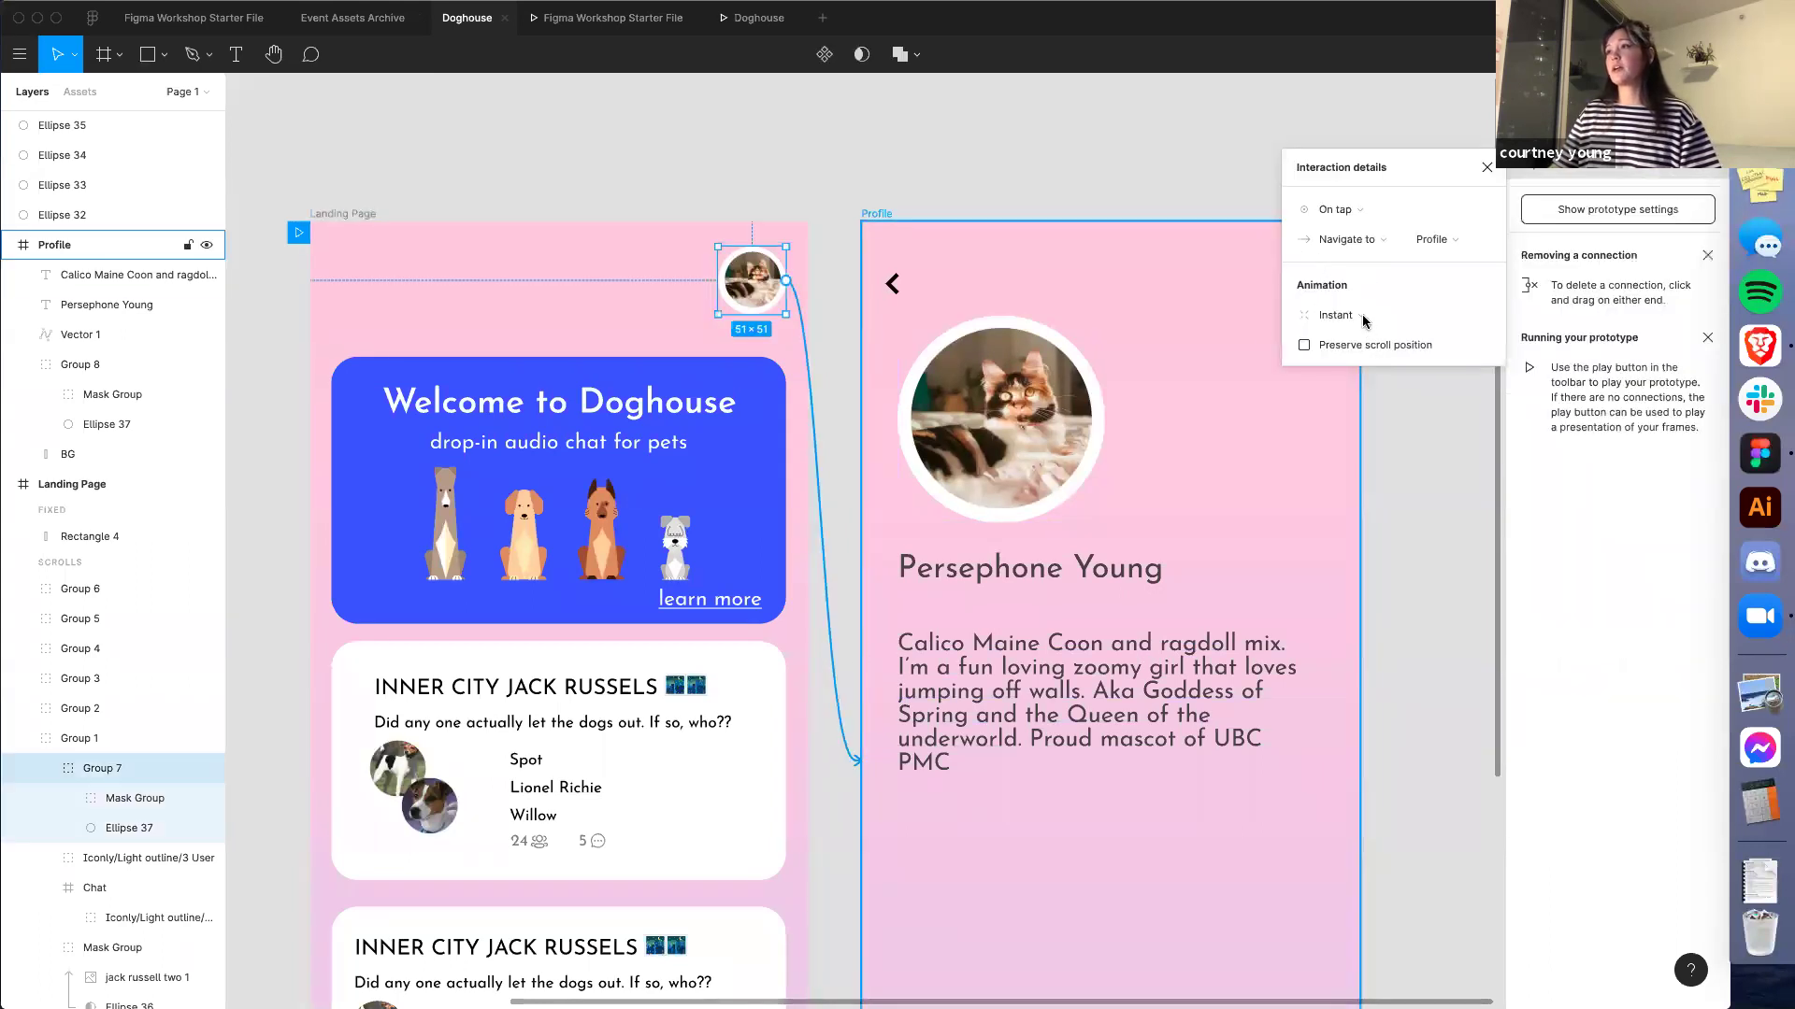
pyautogui.click(1362, 316)
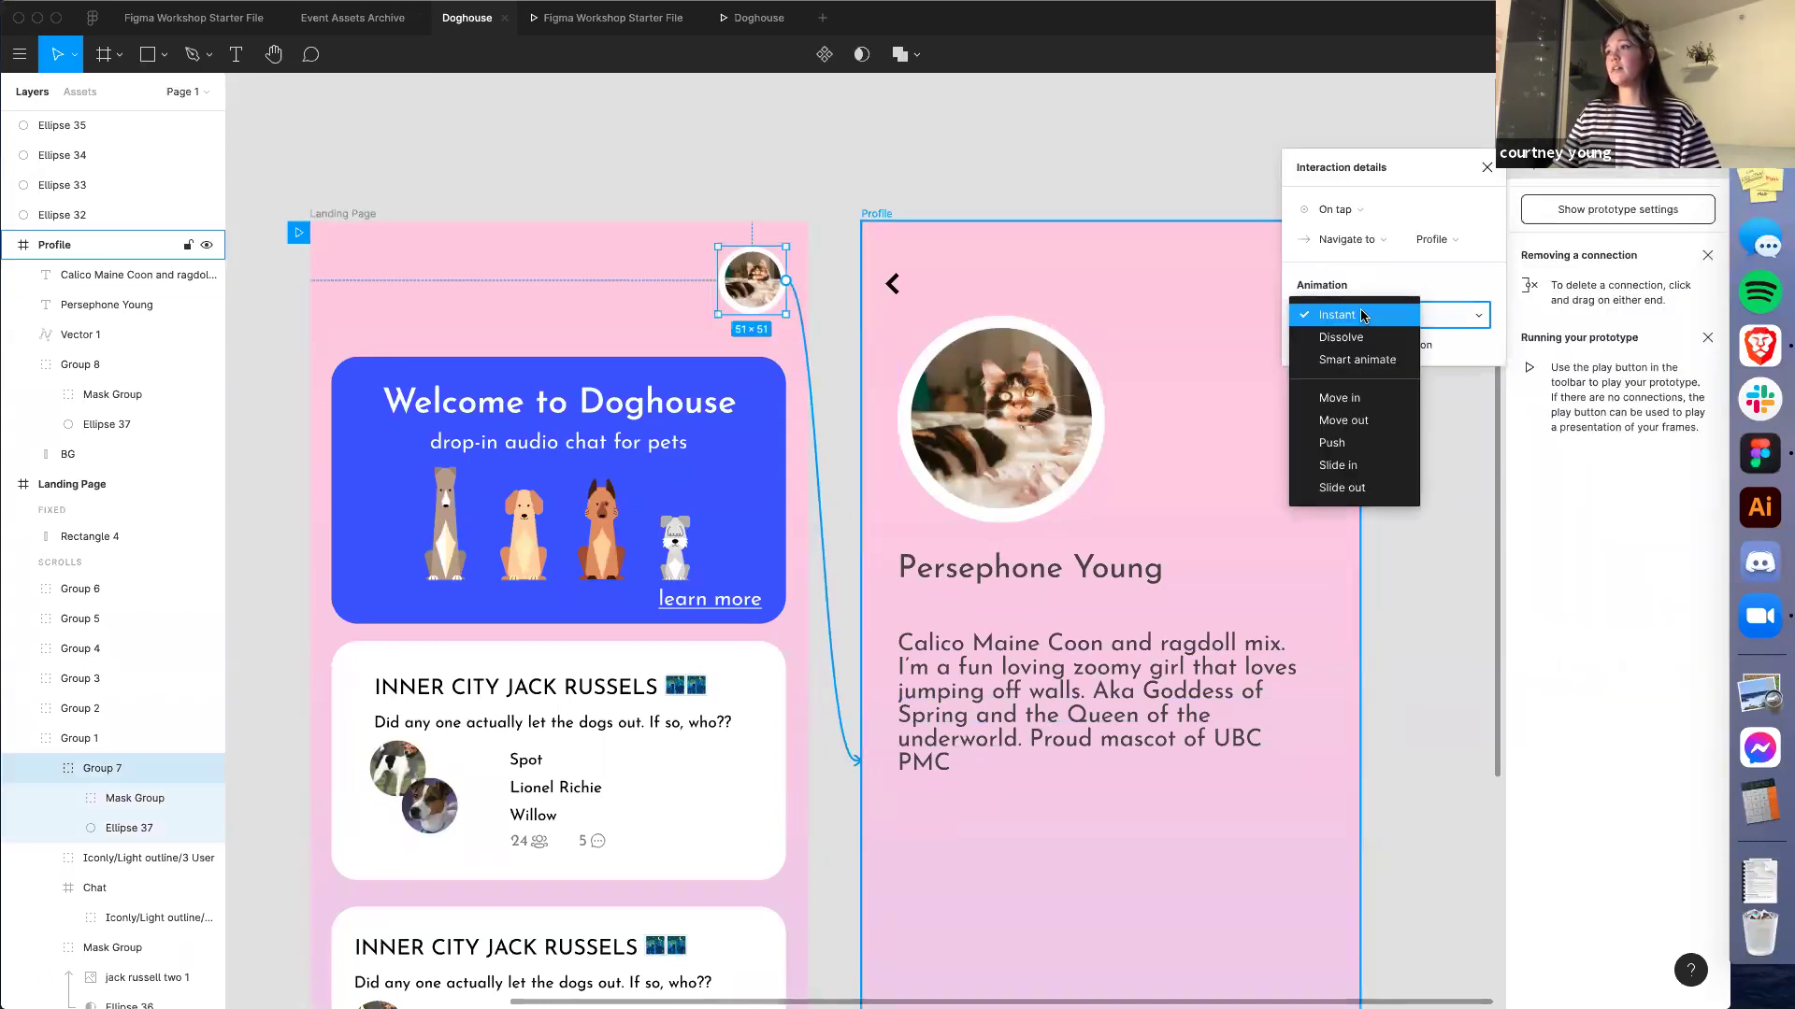
pyautogui.click(1382, 402)
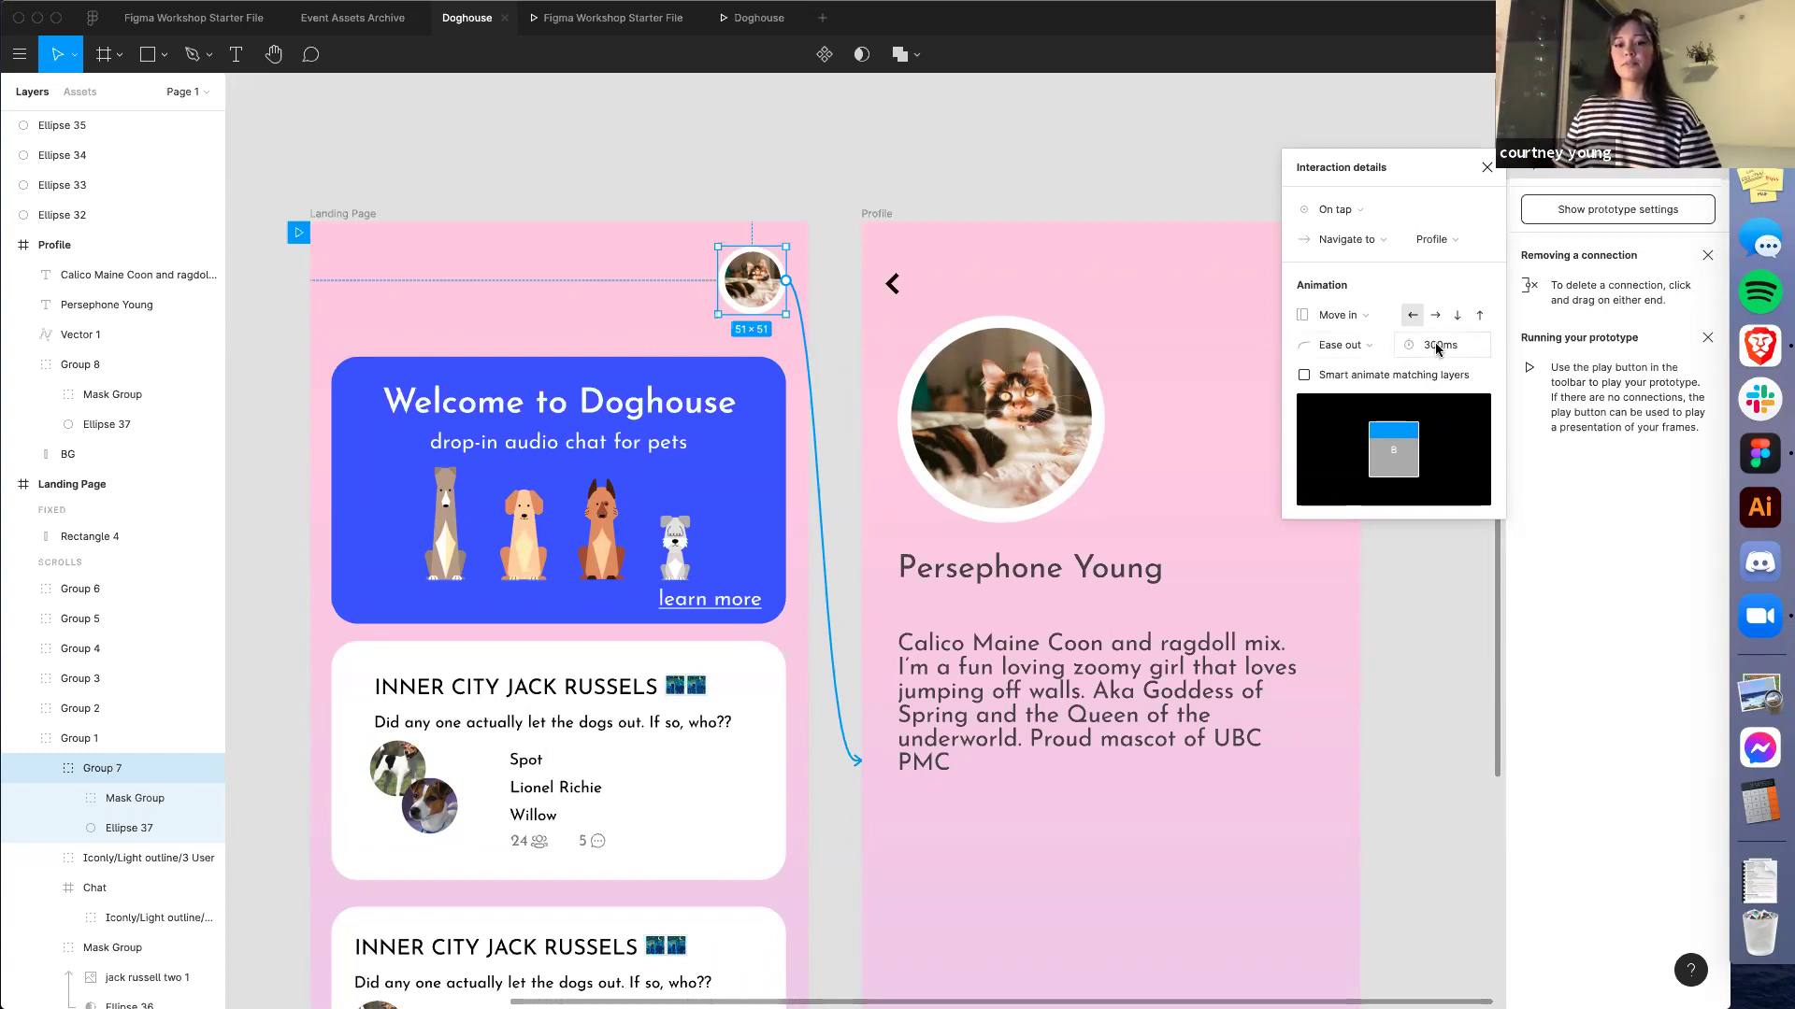
pyautogui.click(850, 187)
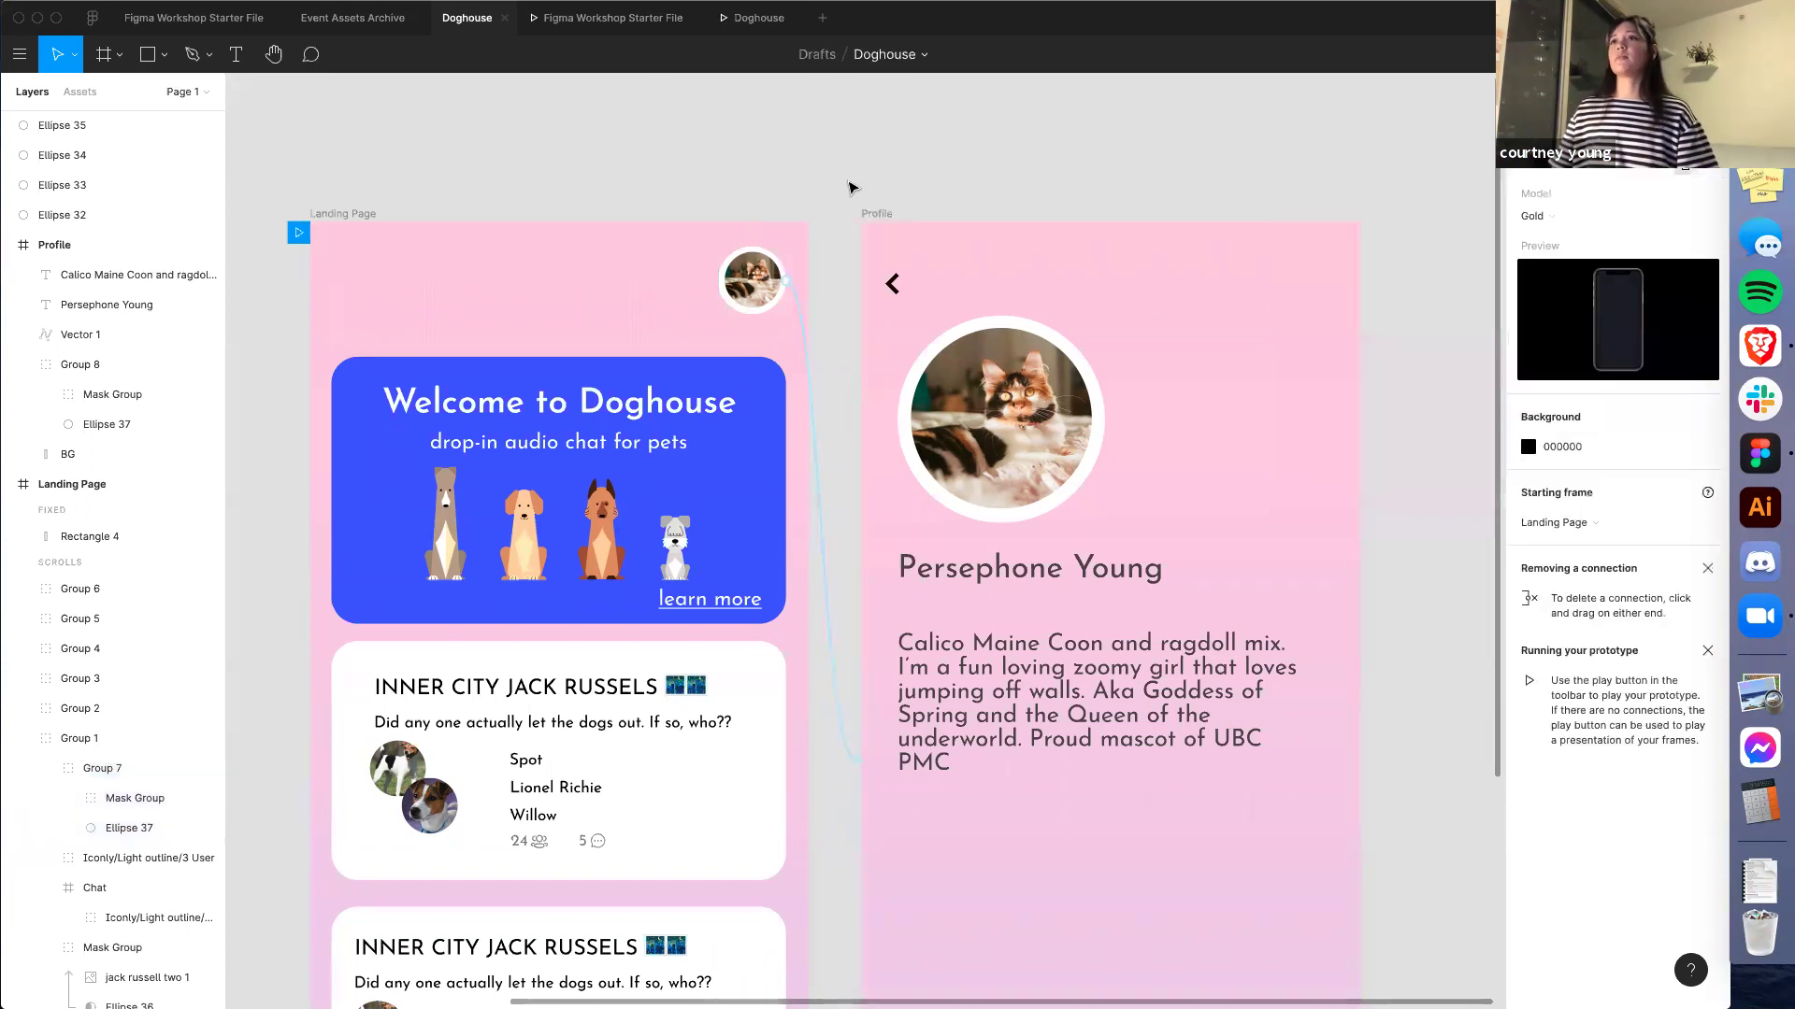
# Return to the prototype preview and replay the transition from the landing page to the Profile page
pyautogui.click(739, 19)
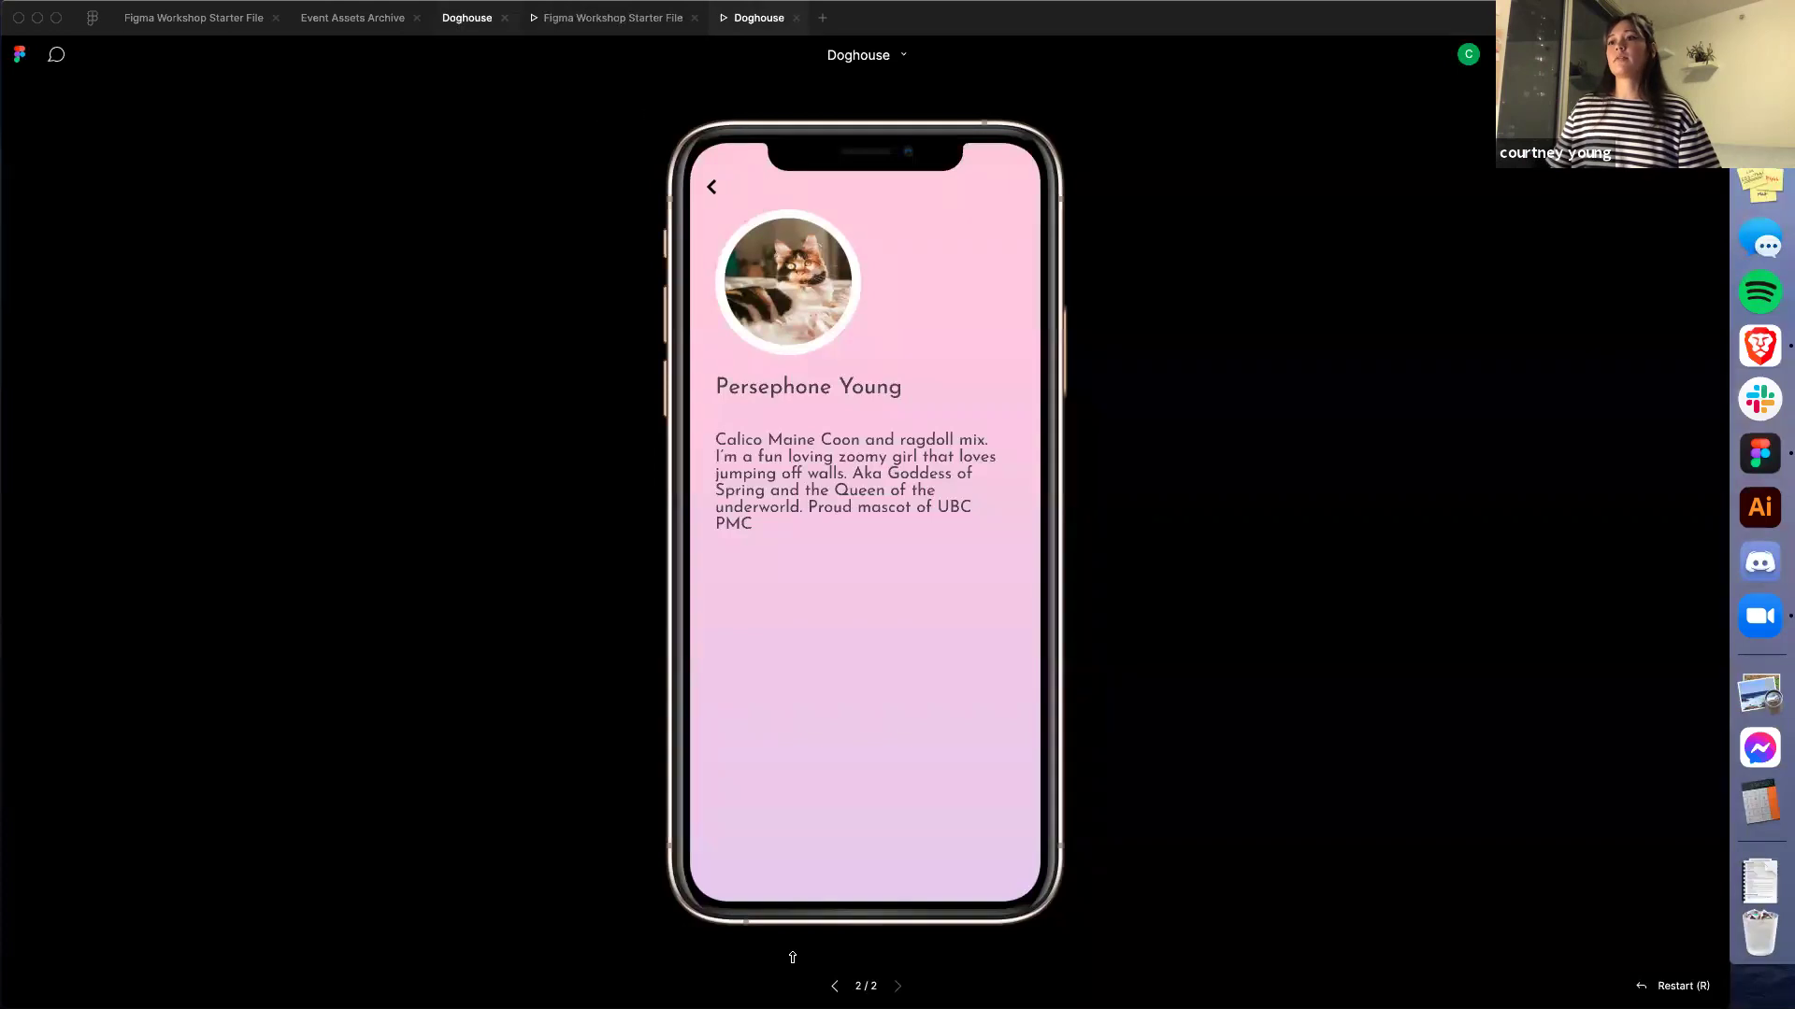
pyautogui.press('Left')
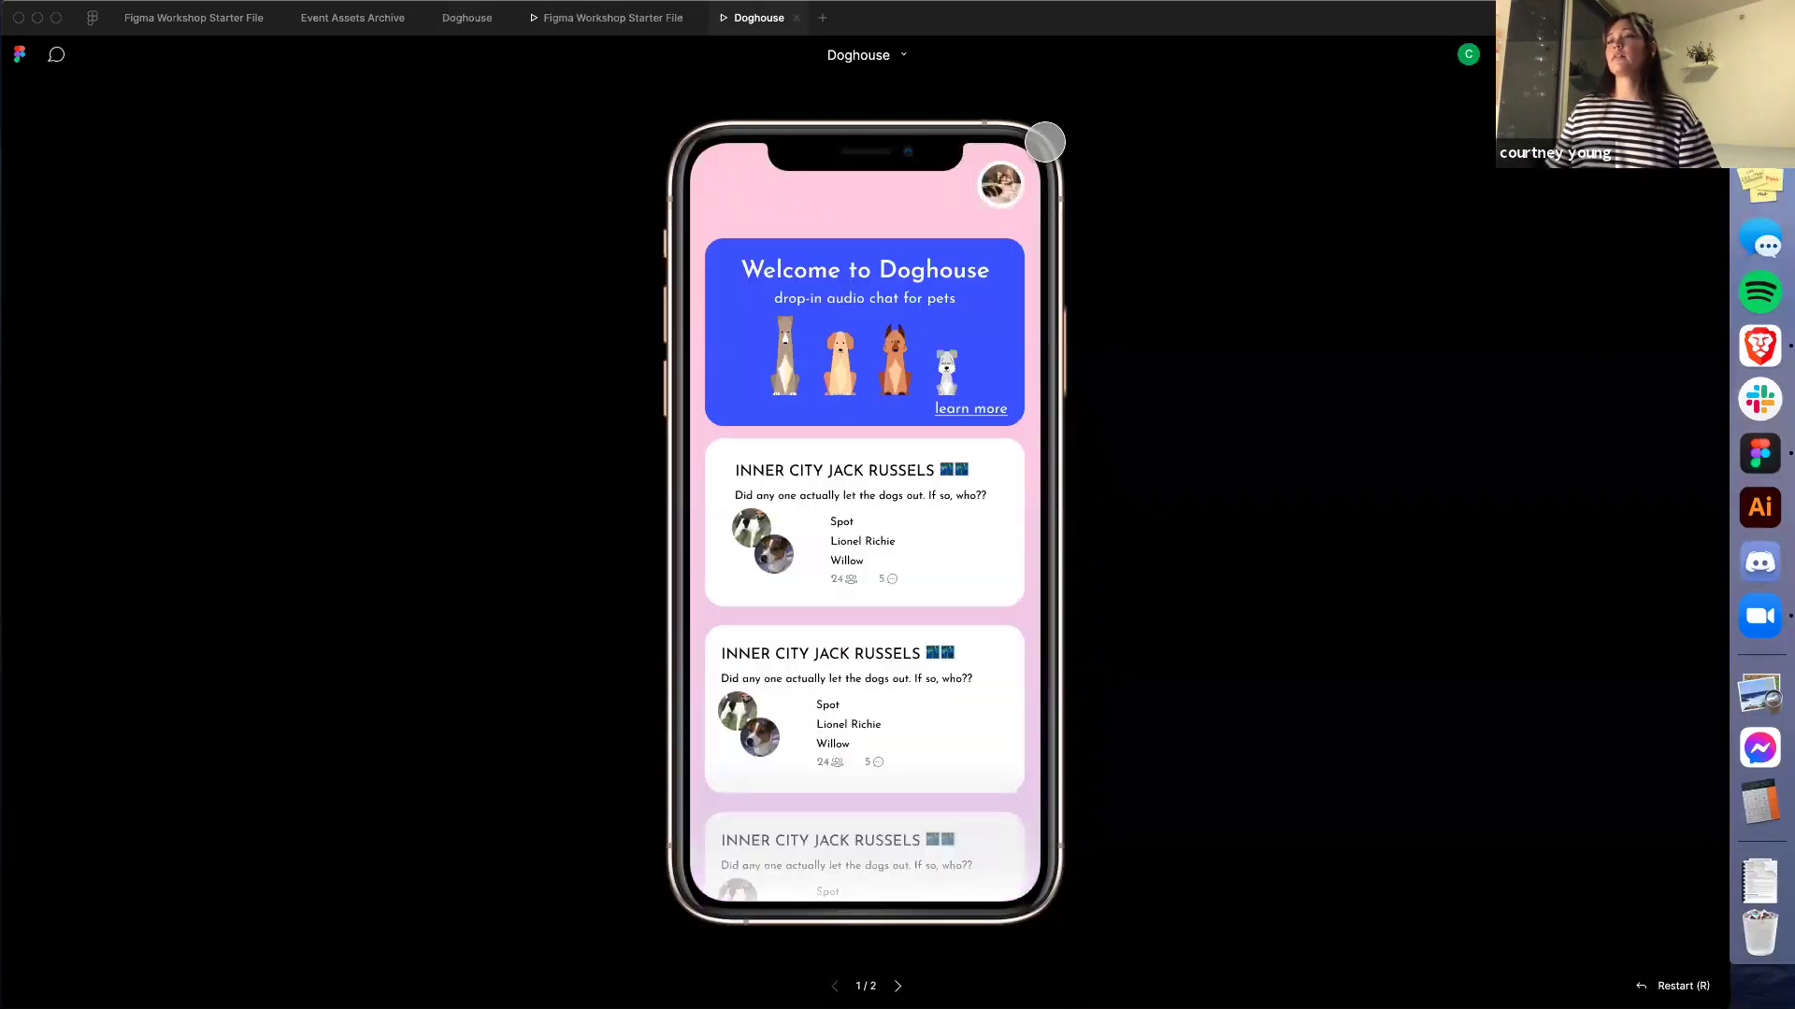
pyautogui.press('Right')
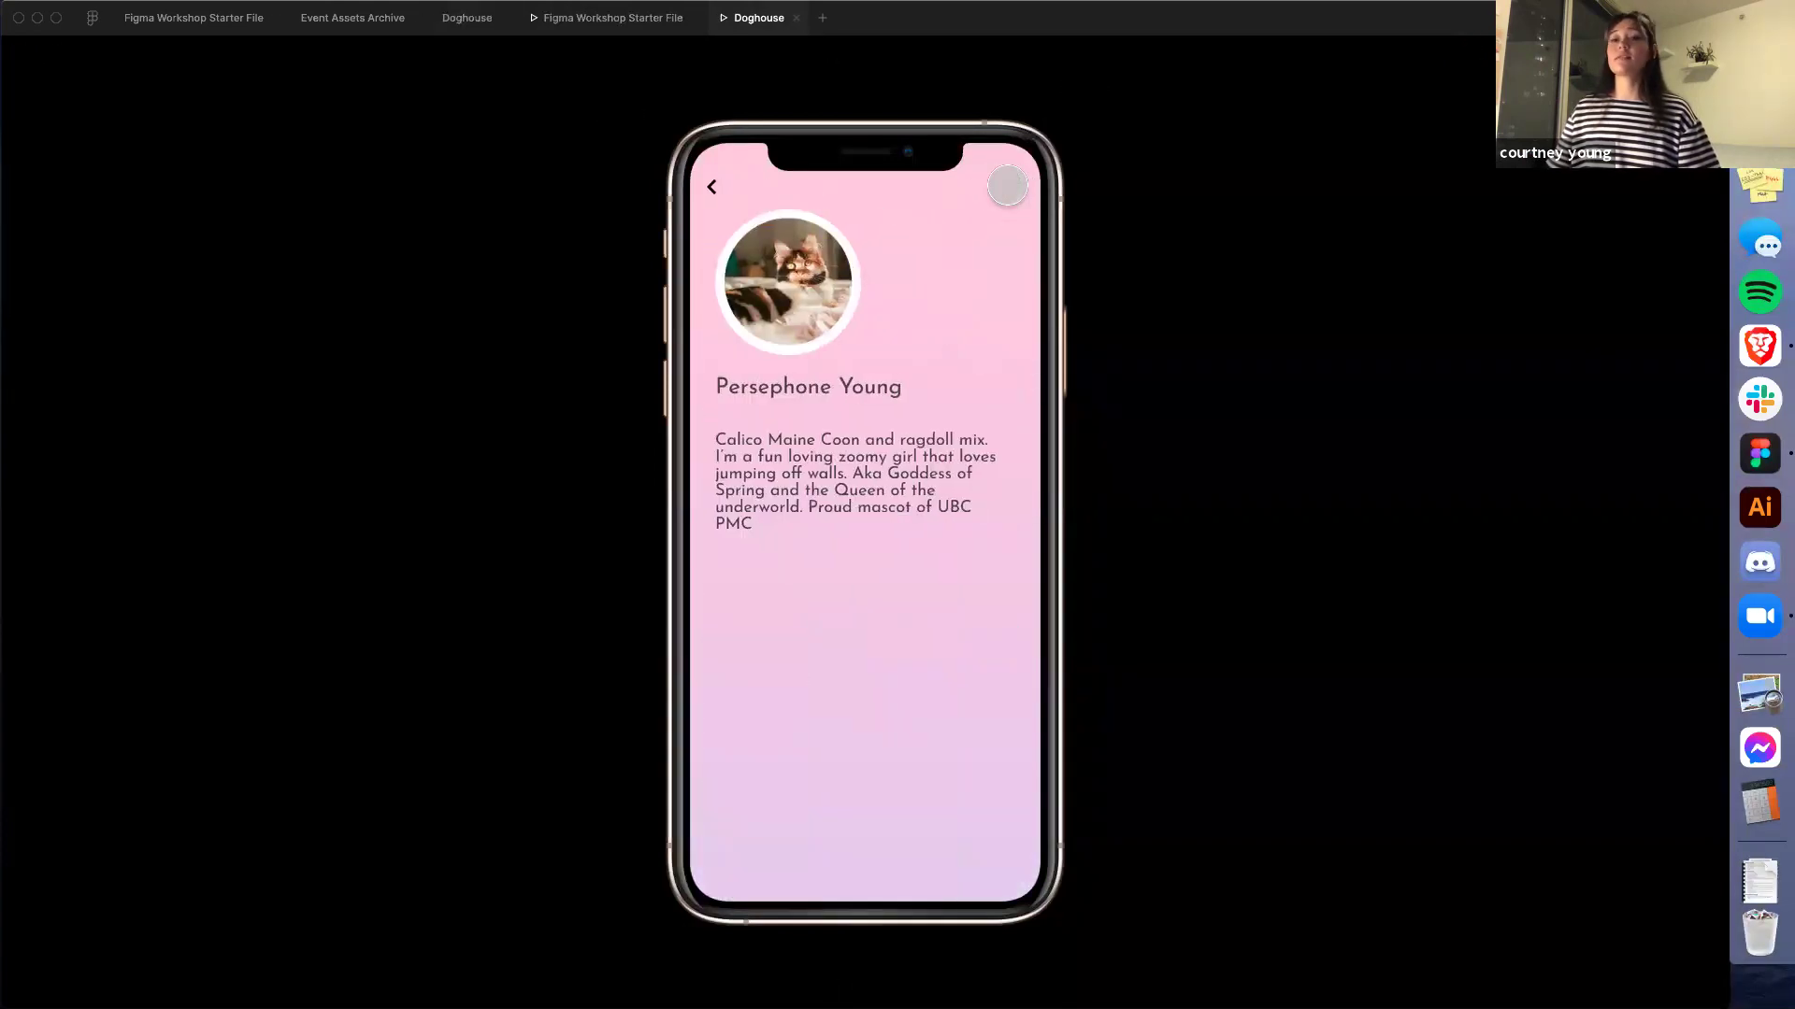
# In the design file, connect the Profile frame's back arrow to the Landing Page frame
pyautogui.click(476, 20)
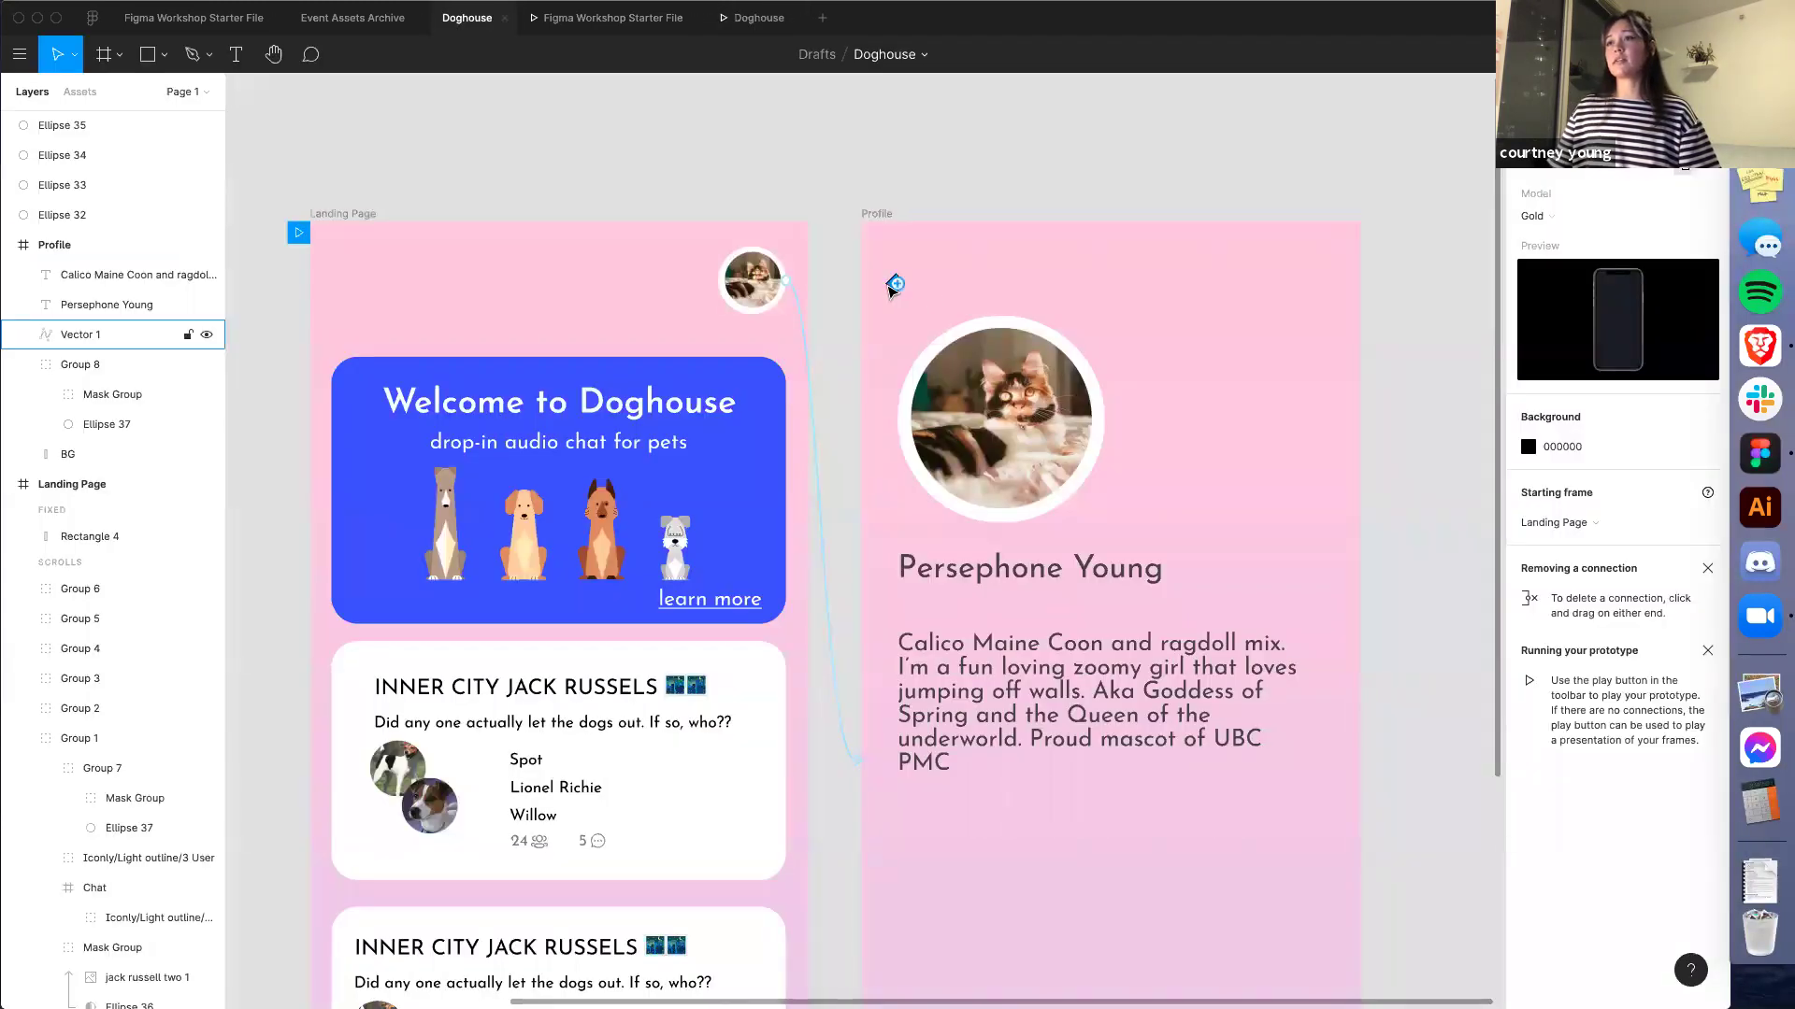
pyautogui.click(892, 285)
pyautogui.scroll(5, 896, 291)
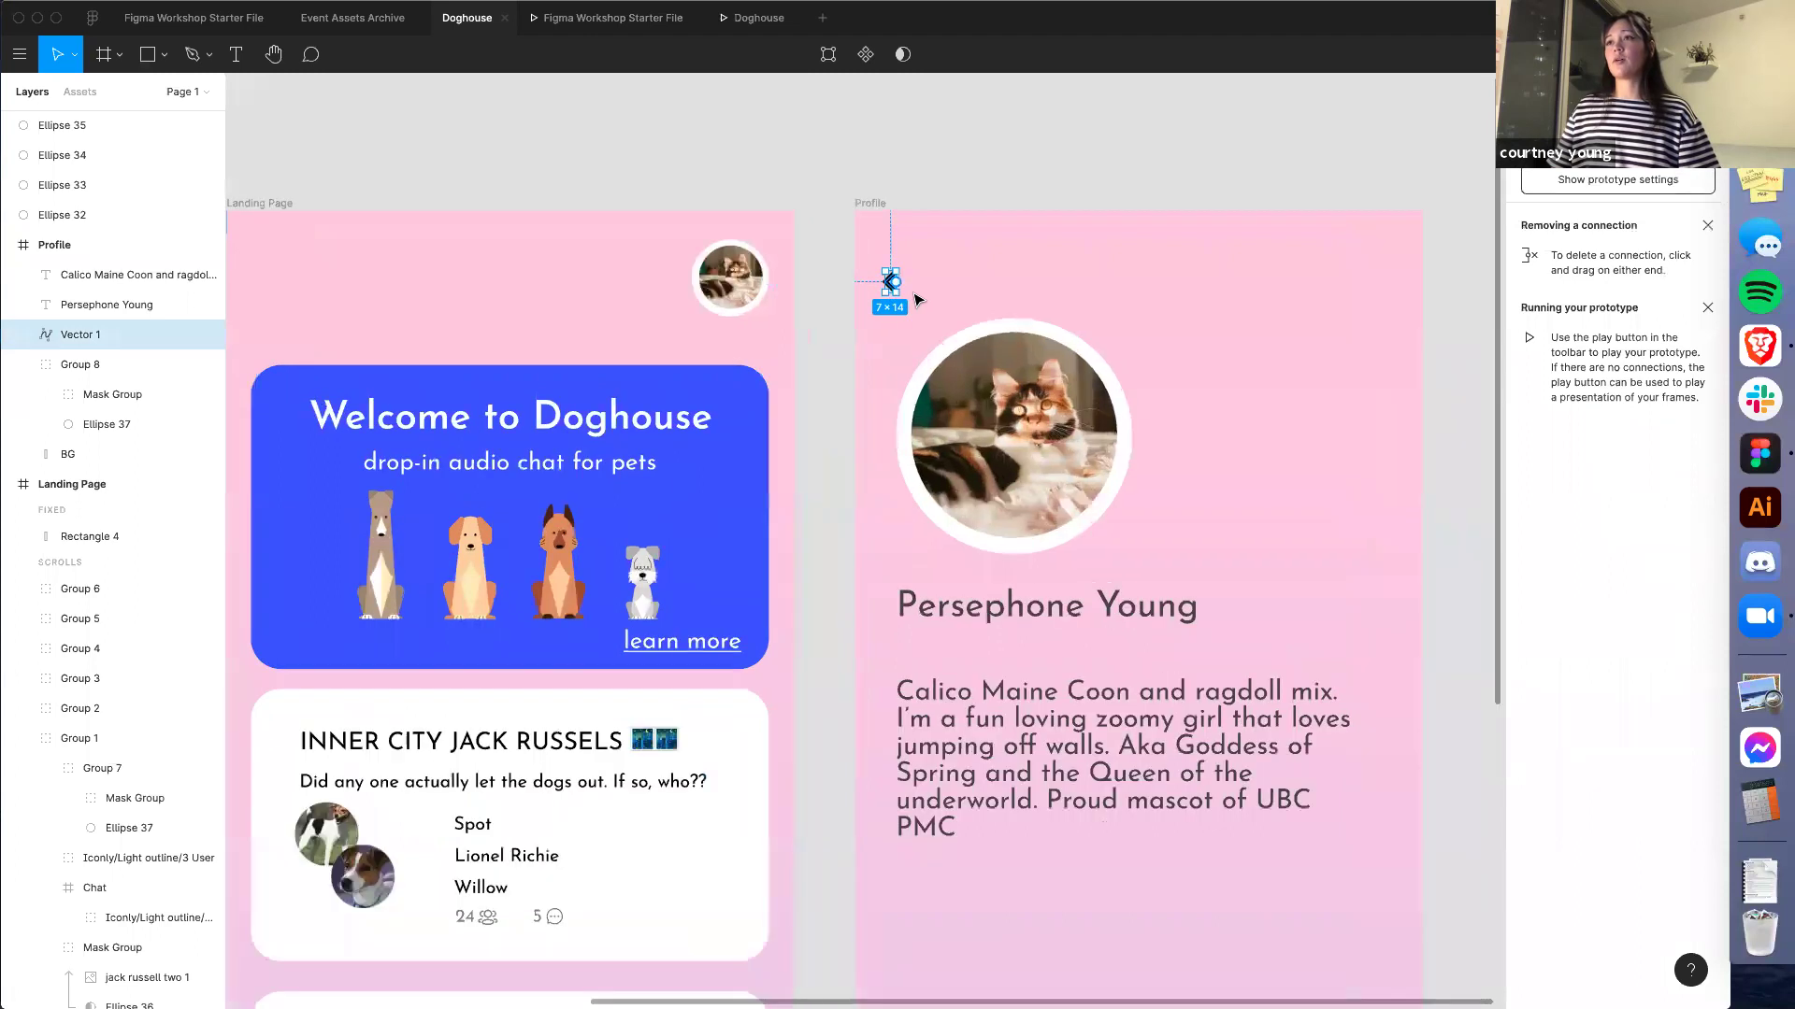
pyautogui.scroll(1, 896, 291)
pyautogui.moveTo(890, 281); pyautogui.dragTo(715, 586)
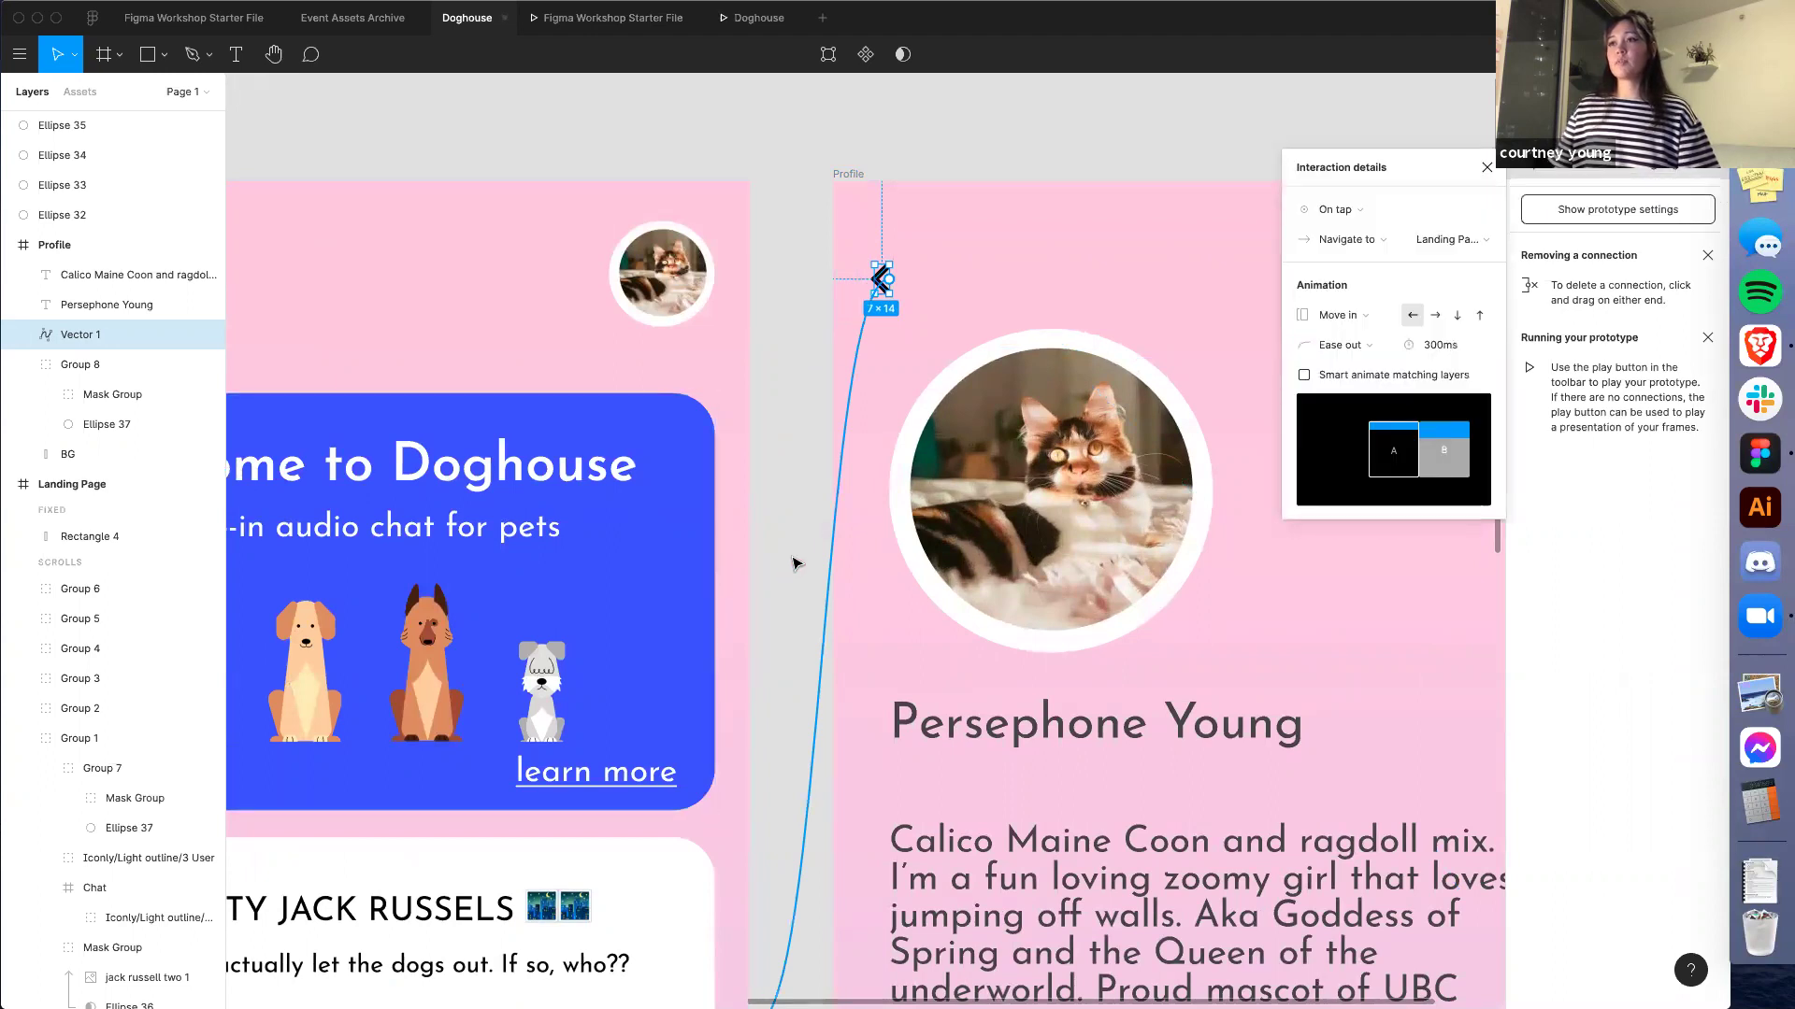
pyautogui.scroll(-3, 790, 561)
pyautogui.scroll(-2, 789, 561)
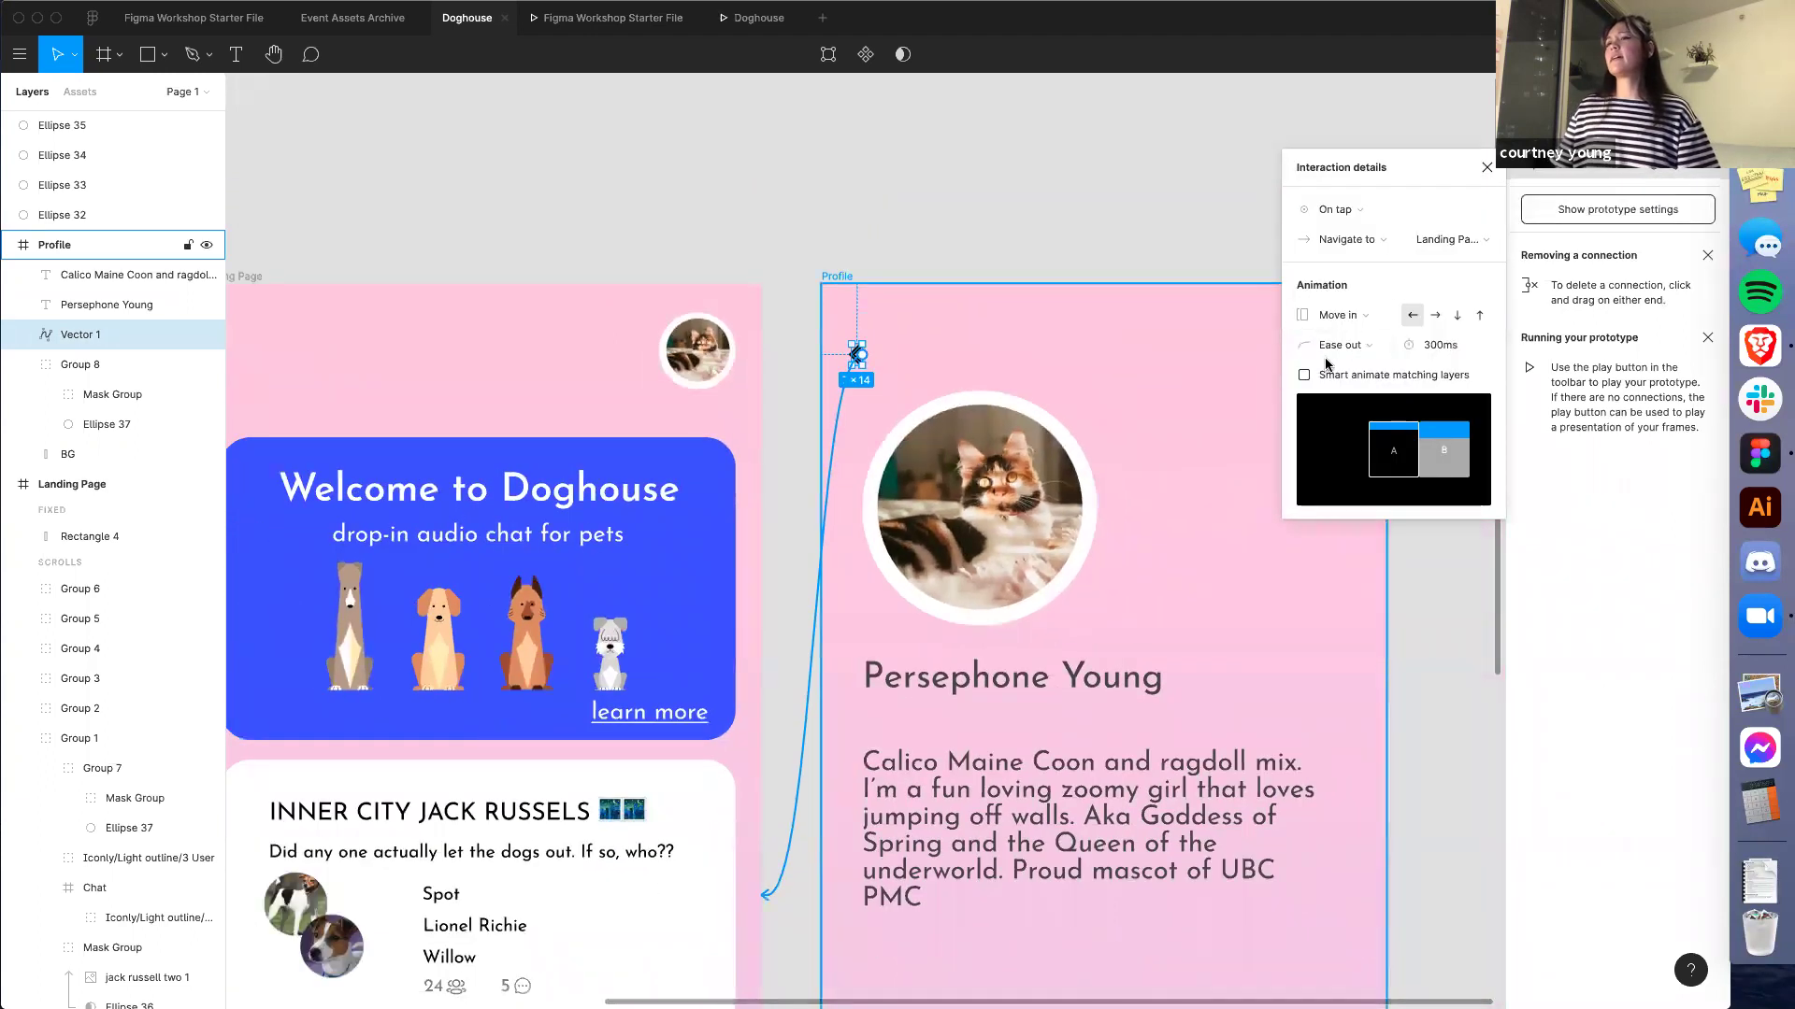
# Set the back arrow connection's animation to Move out with the direction toward the right
pyautogui.click(1373, 317)
pyautogui.click(1372, 346)
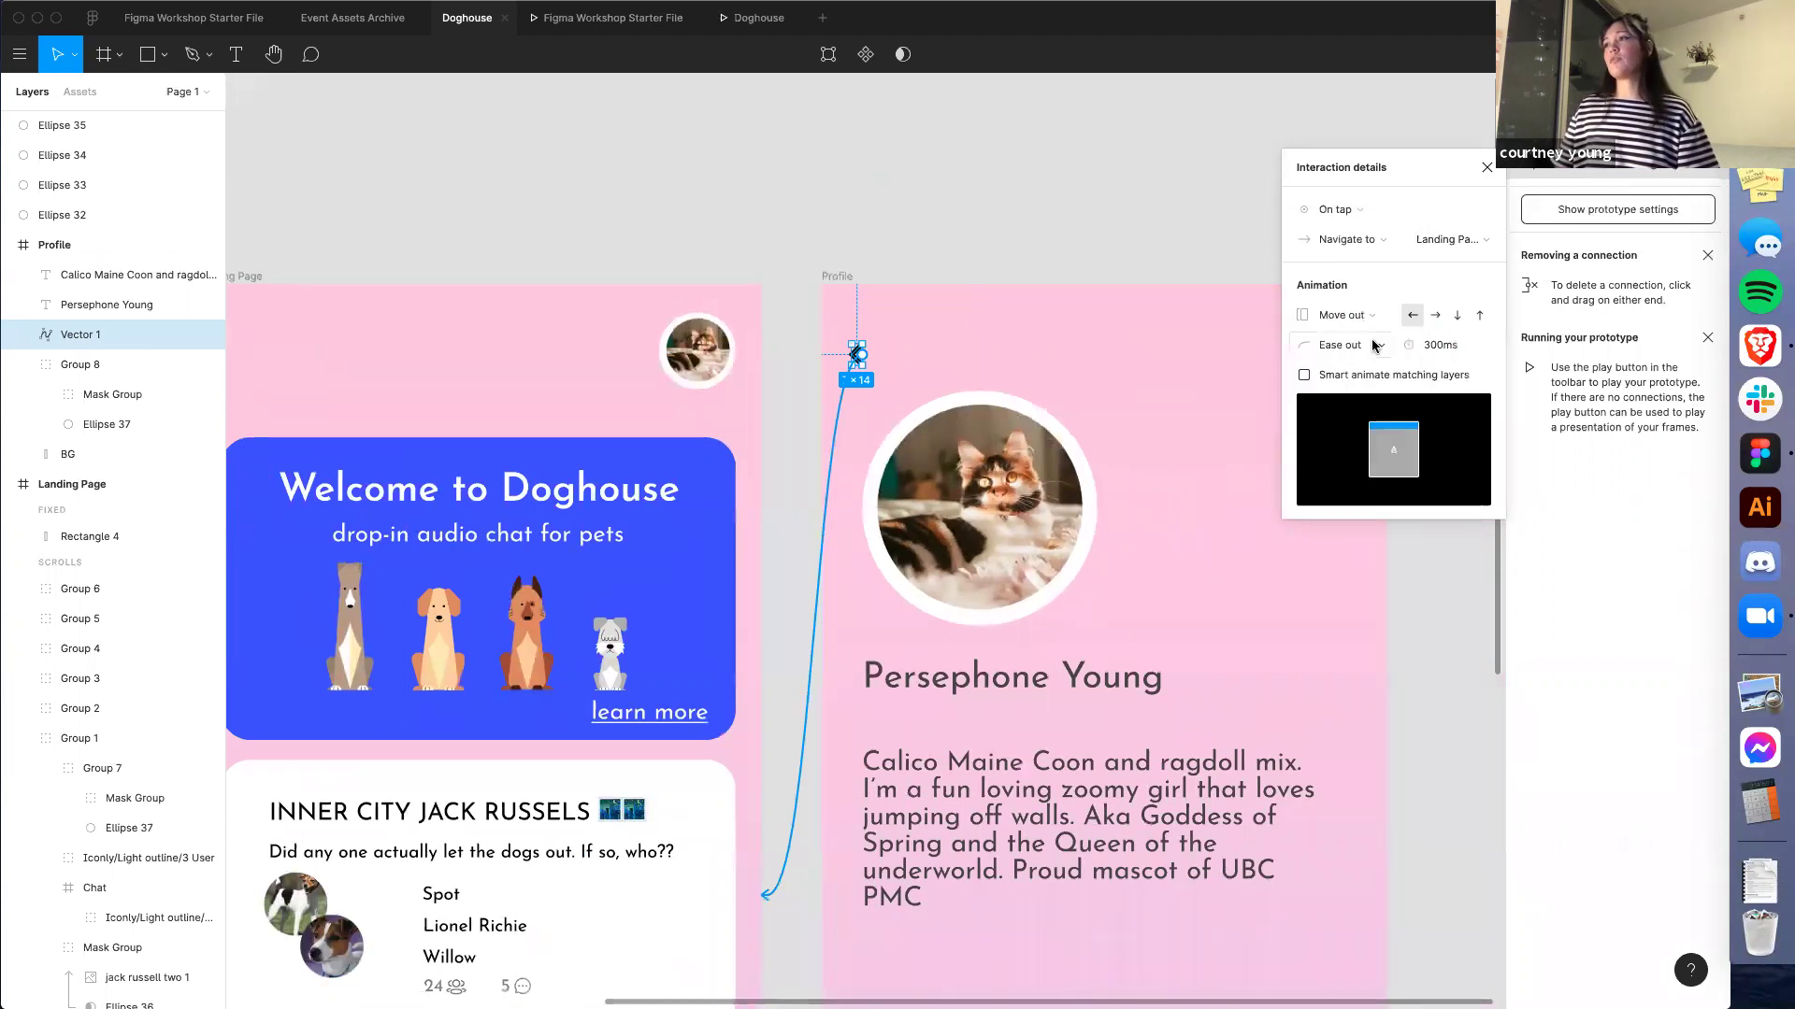
pyautogui.click(1434, 316)
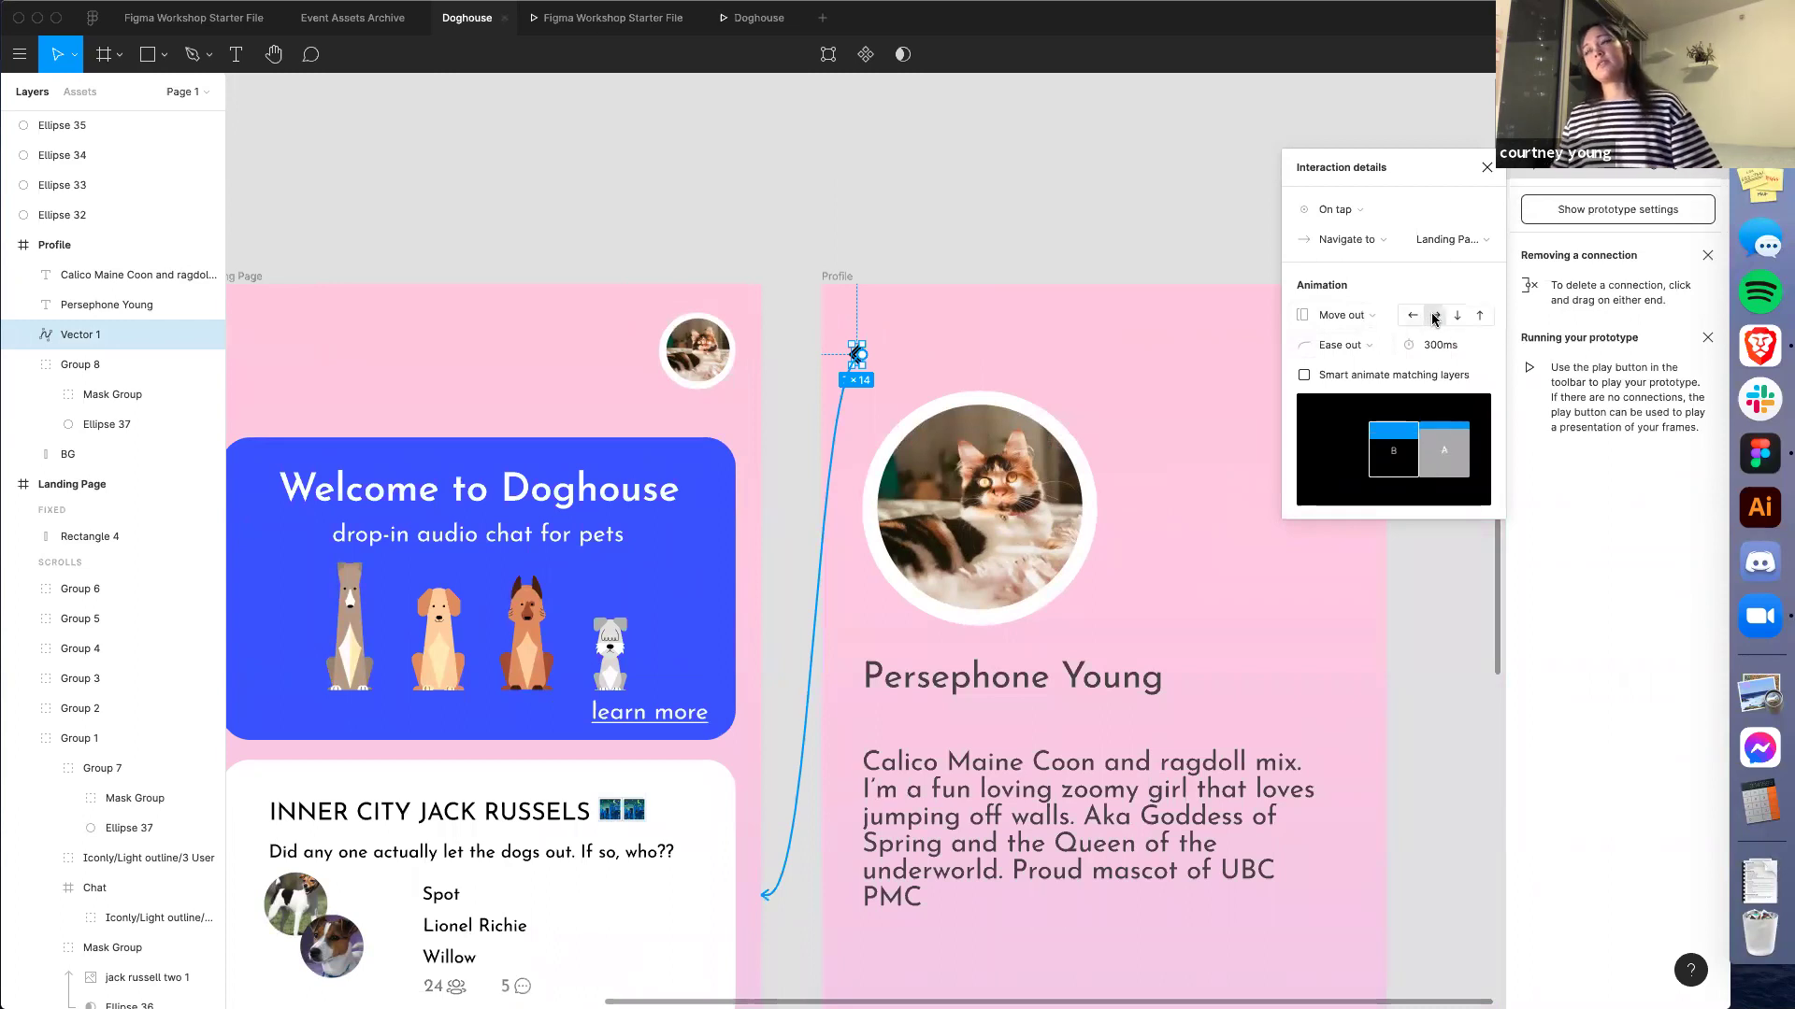
pyautogui.click(920, 192)
# Test the back arrow from the Profile page to the landing page in the prototype preview
pyautogui.scroll(-5, 868, 155)
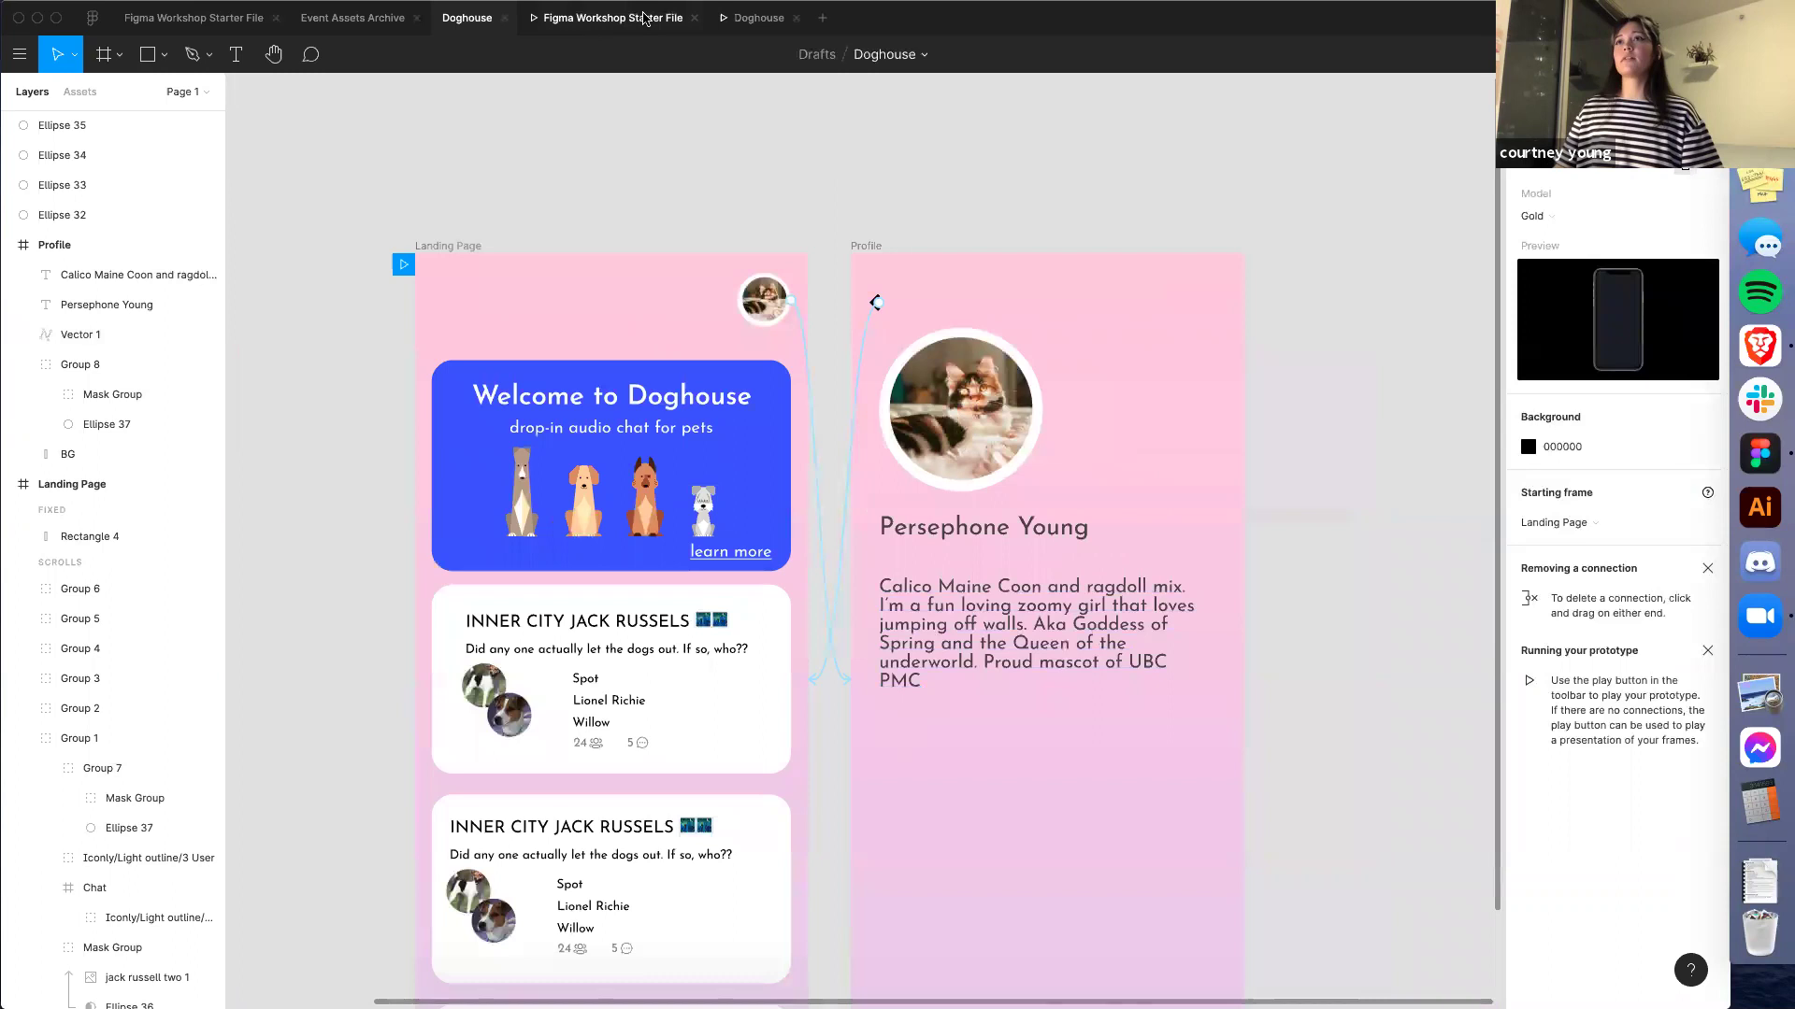
pyautogui.click(730, 21)
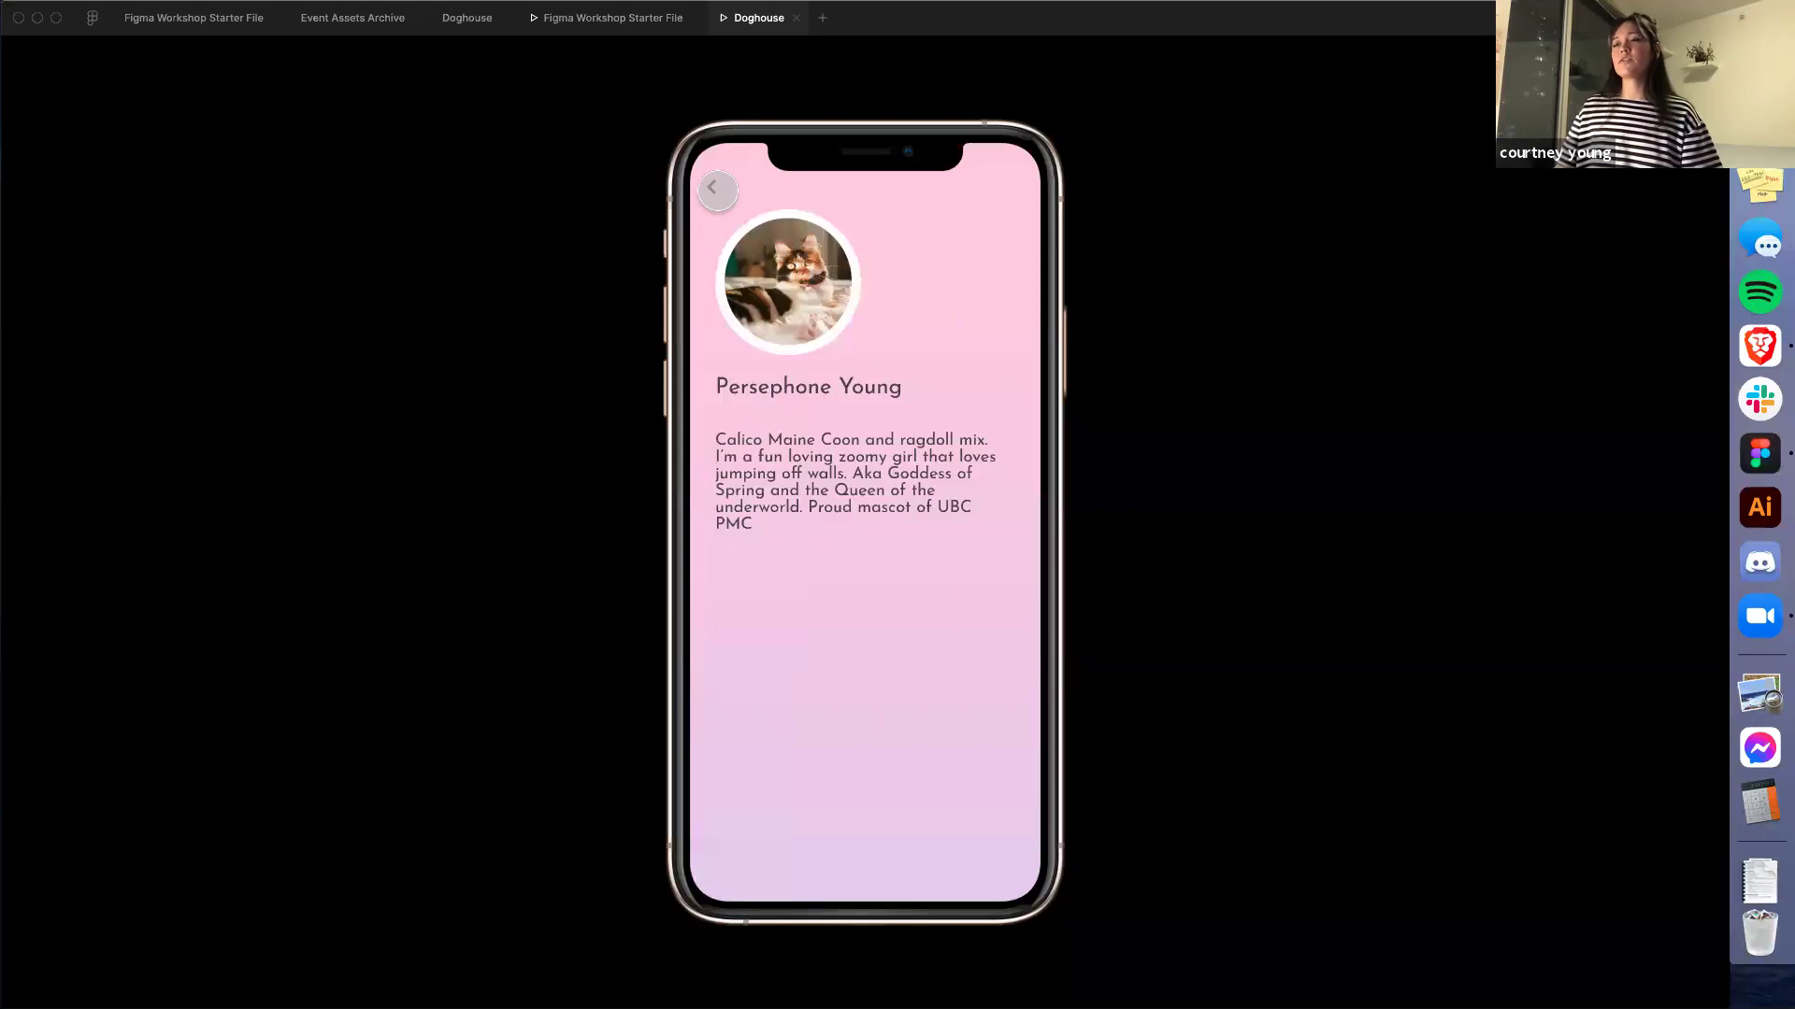
pyautogui.click(717, 191)
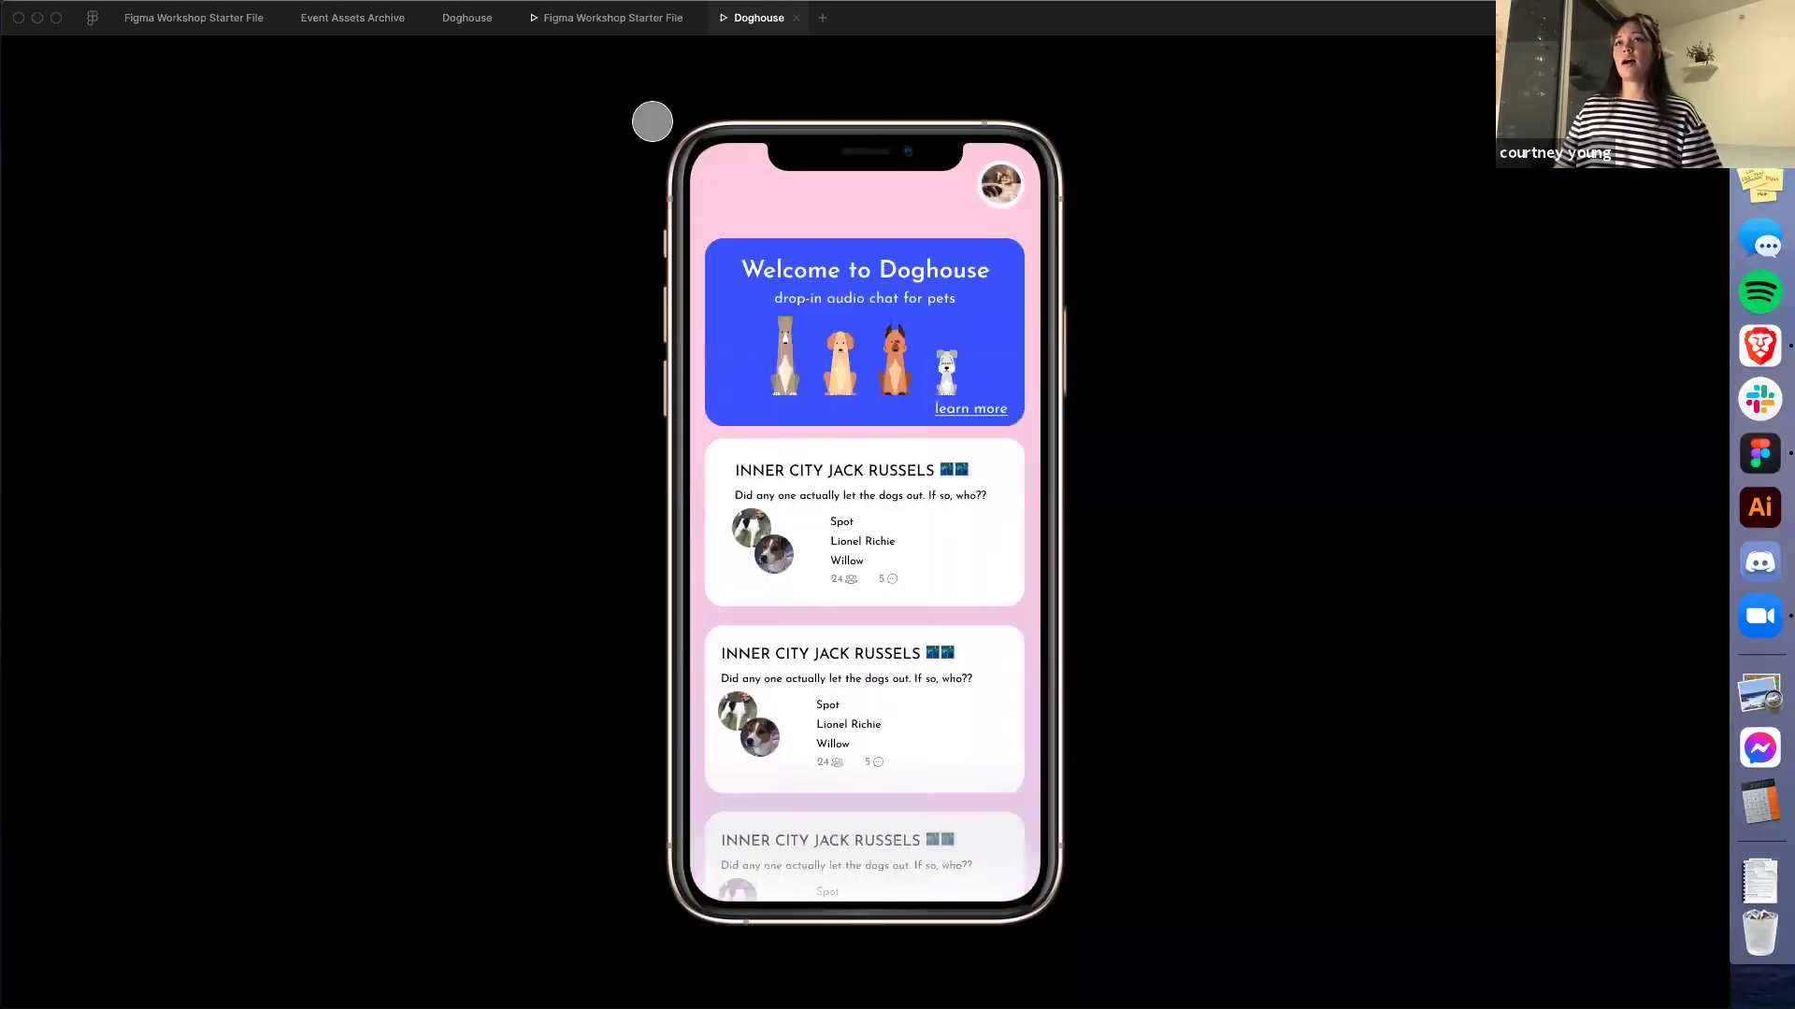
pyautogui.click(453, 20)
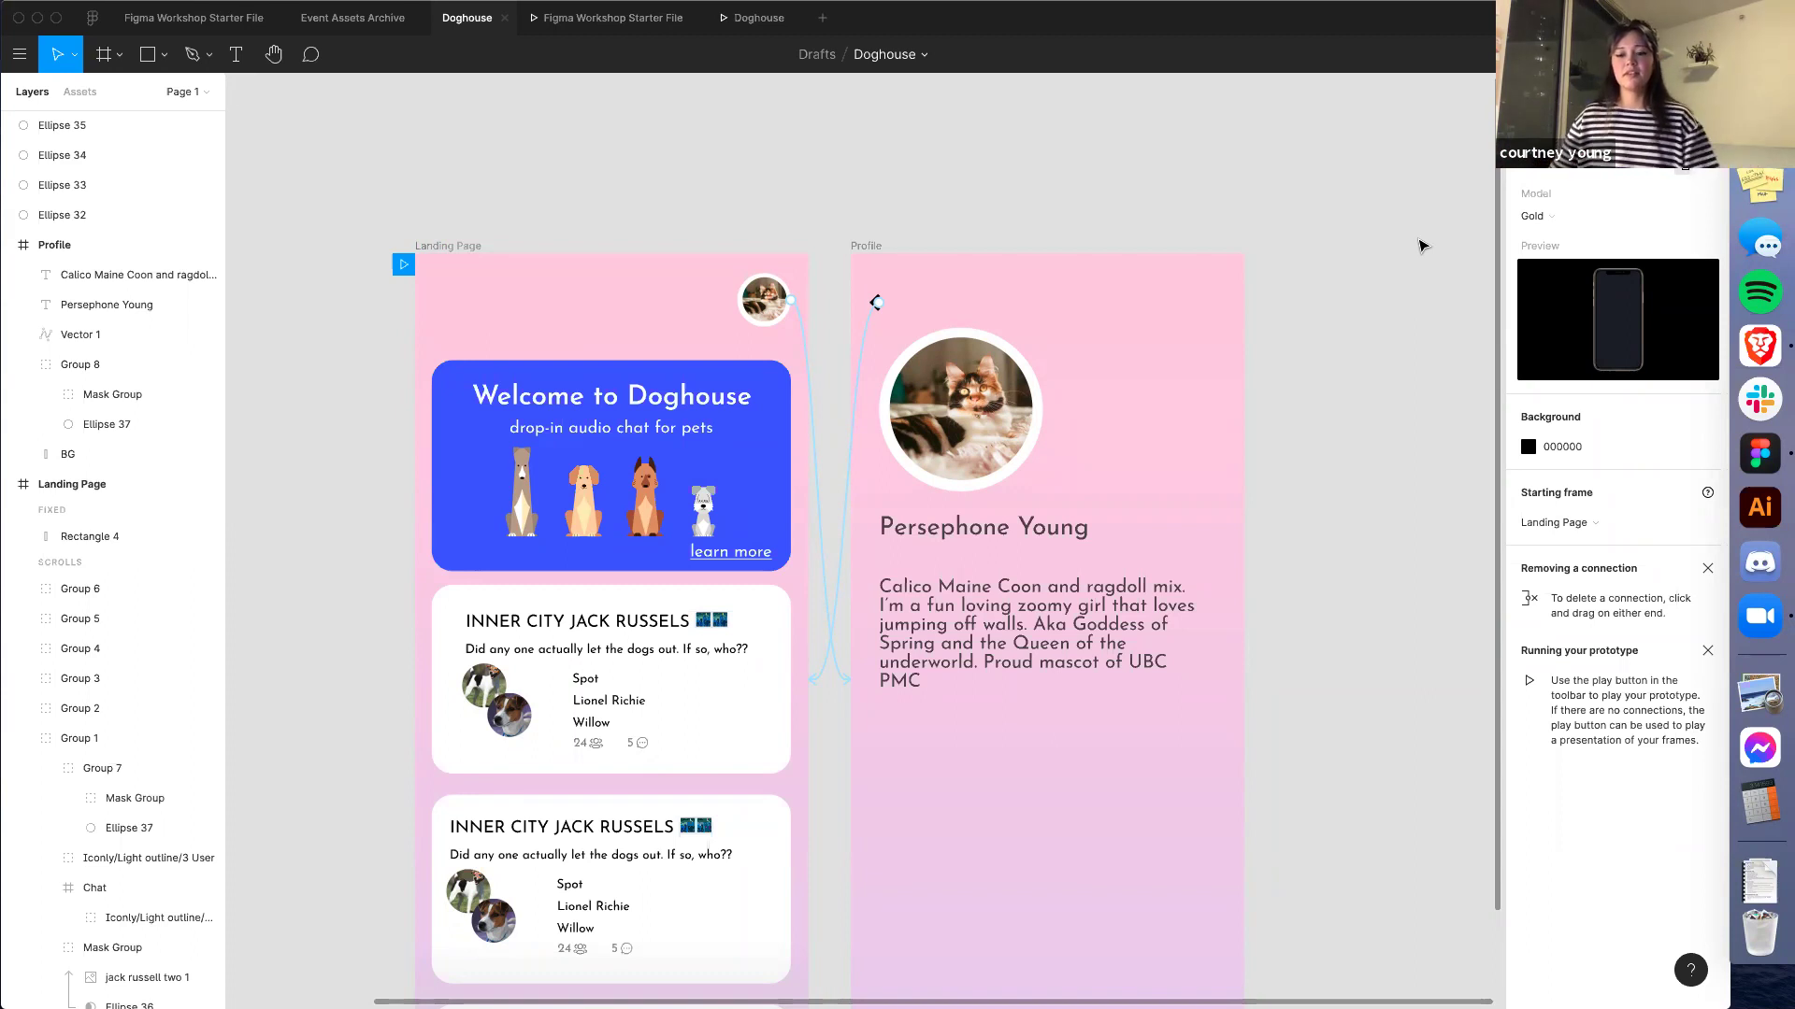
pyautogui.click(1010, 362)
pyautogui.click(1275, 408)
pyautogui.scroll(-2, 1355, 383)
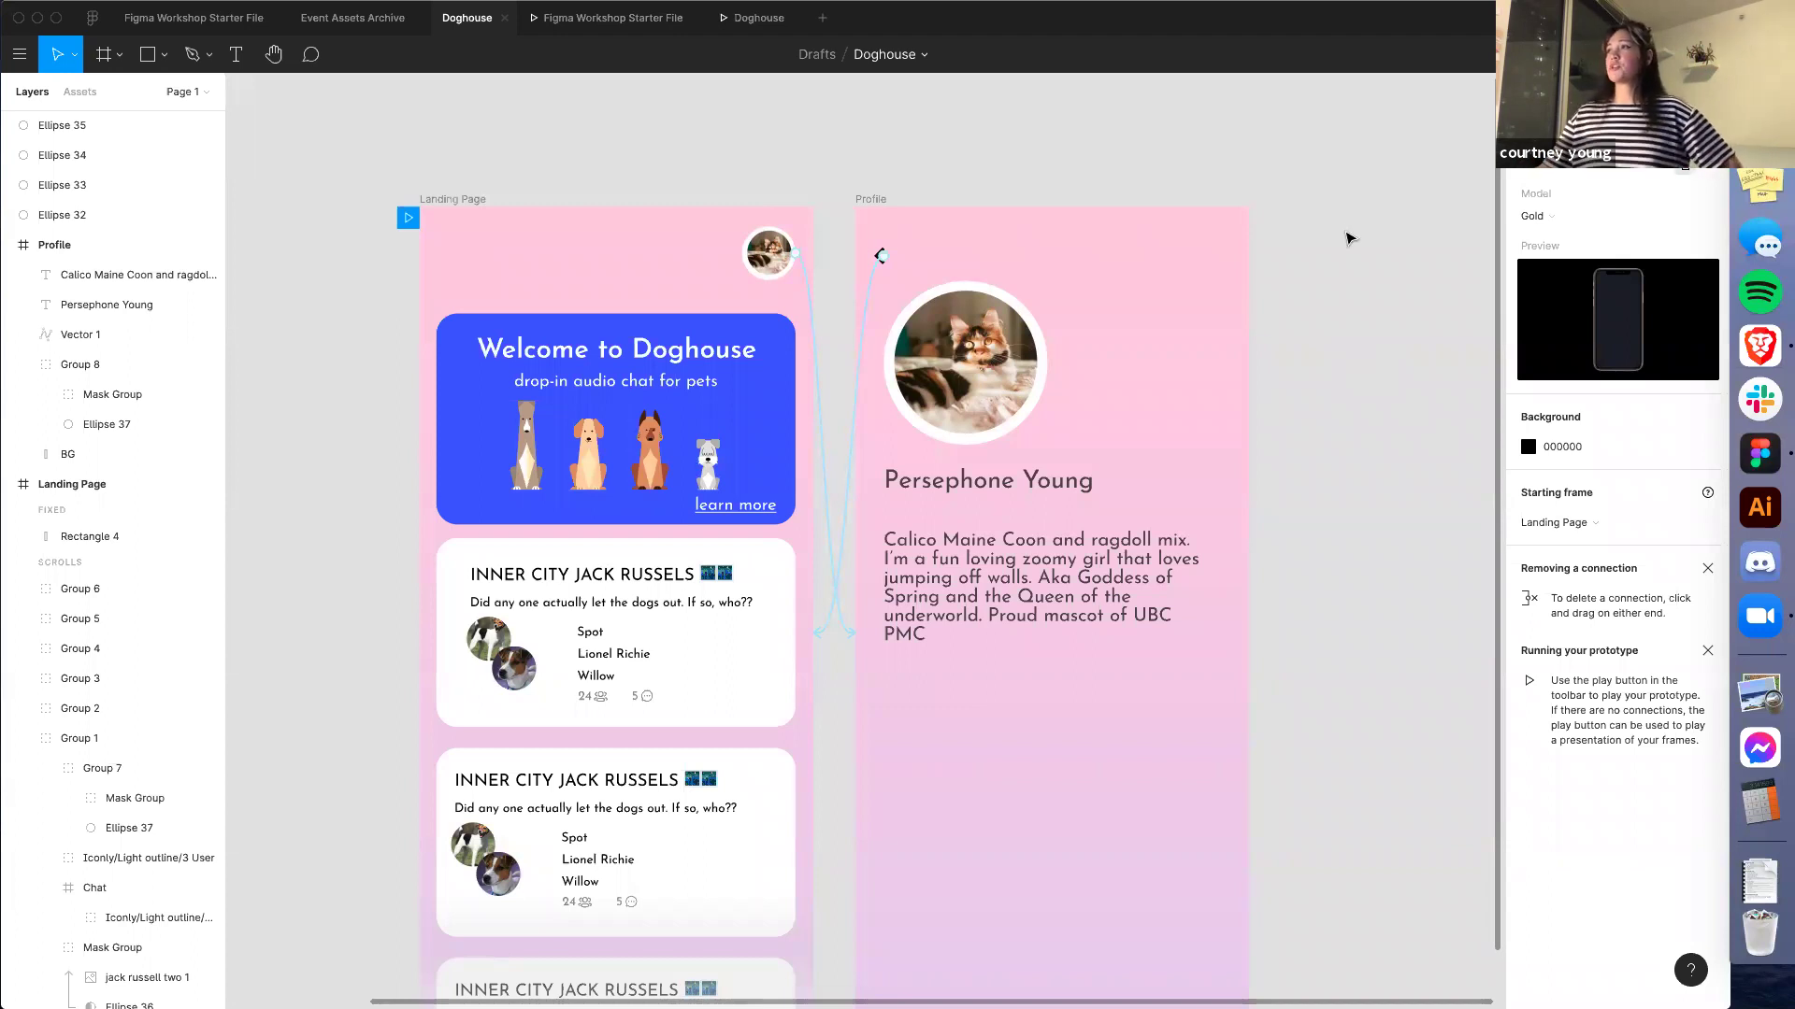
# Review both screens in the prototype preview, going forward to the Profile page and back to the landing page
pyautogui.click(752, 18)
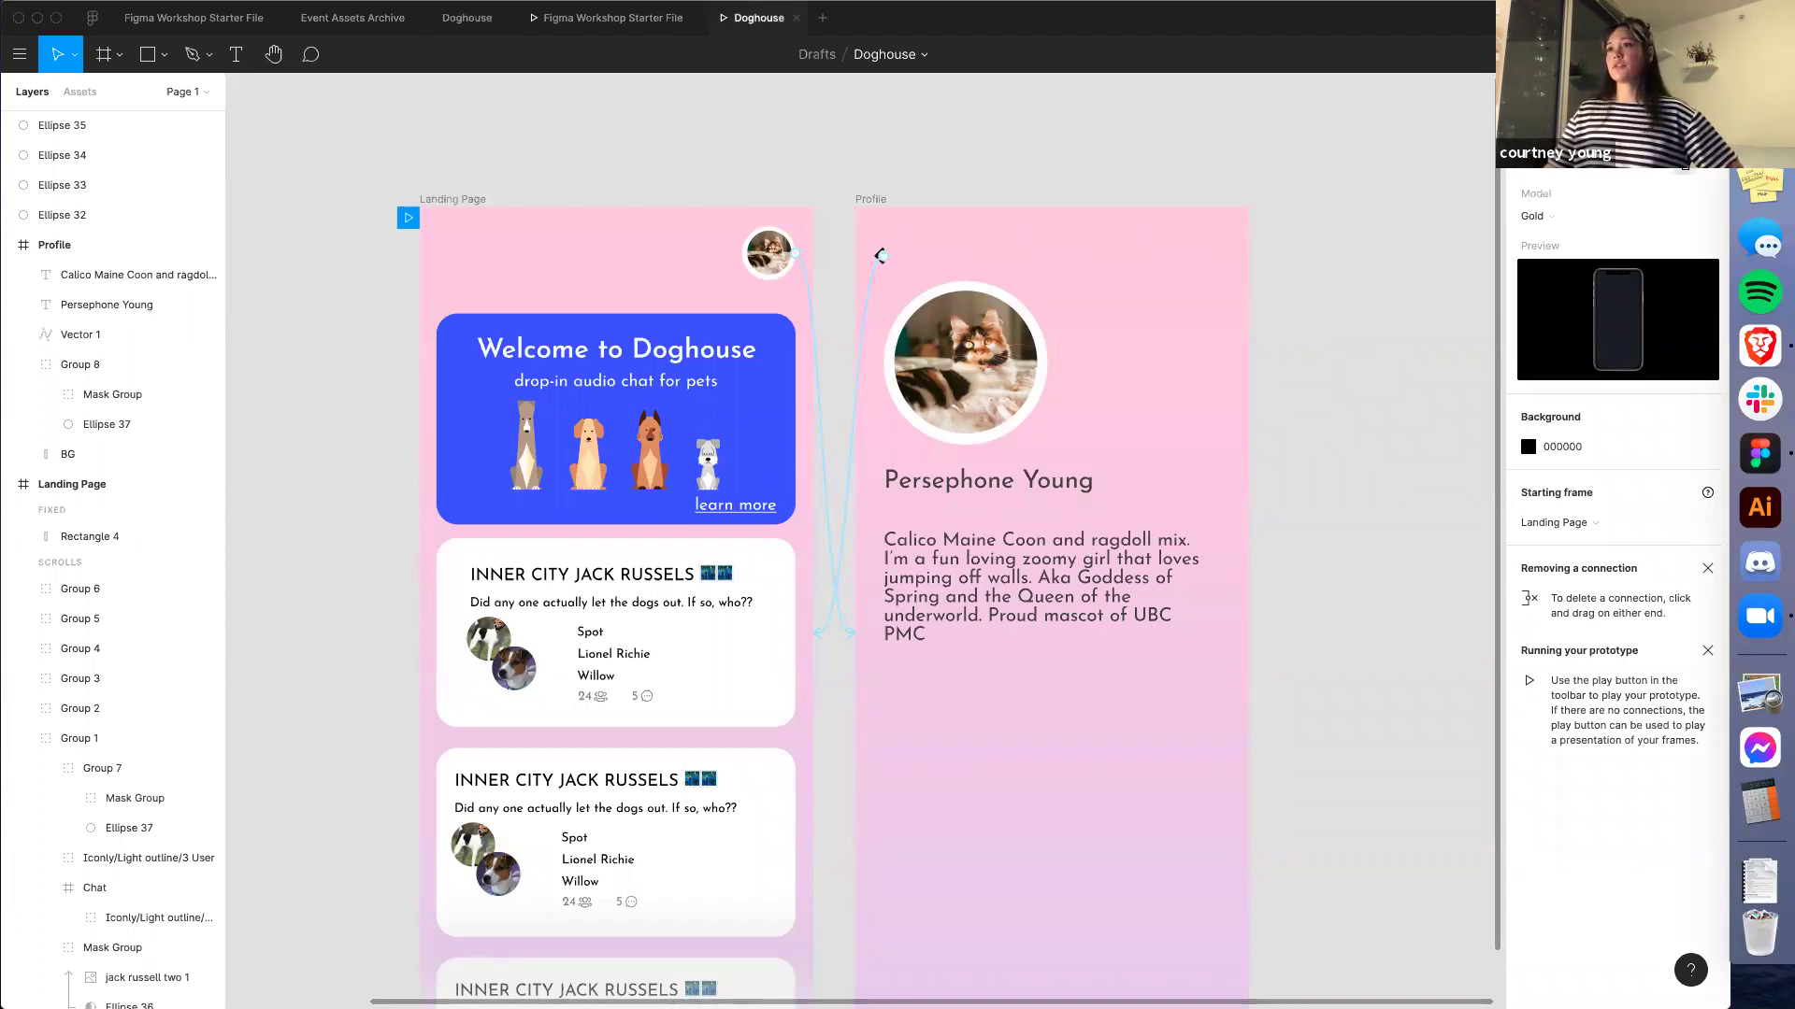
pyautogui.press('Right')
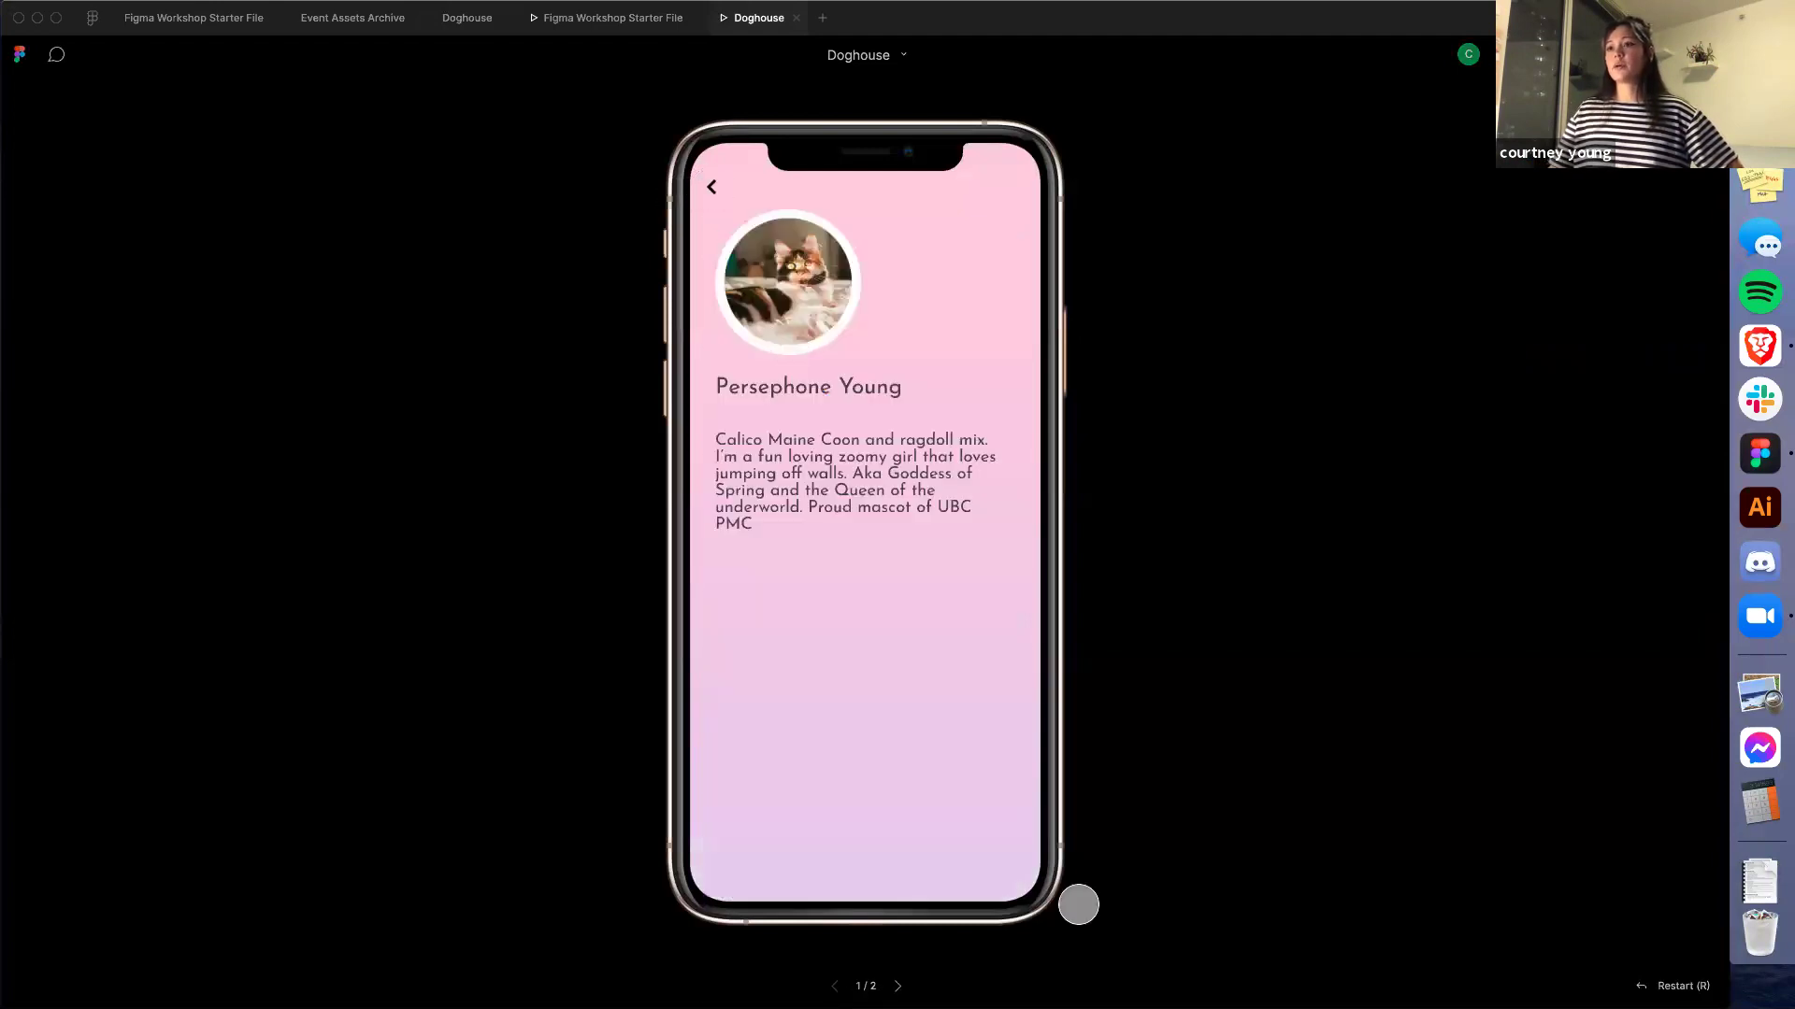
pyautogui.press('Left')
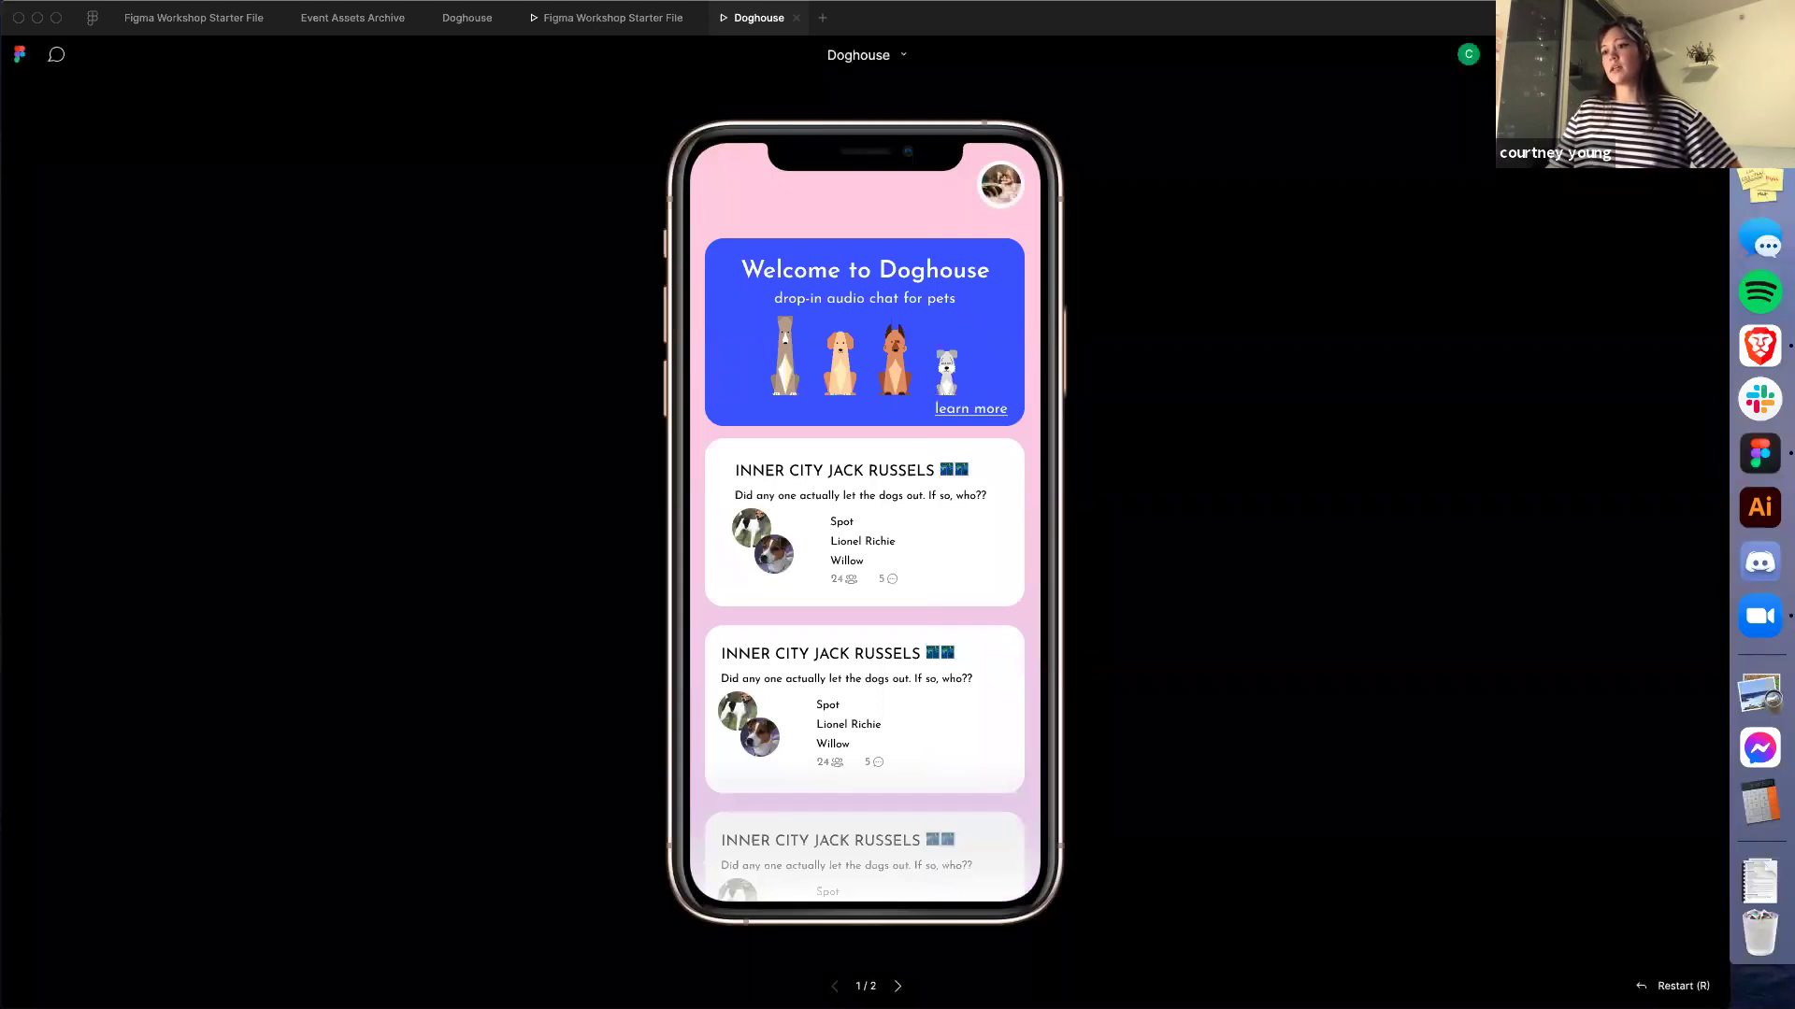
# Go forward to the Profile page in the prototype preview, restart the prototype, and look through the landing page
pyautogui.press('Right')
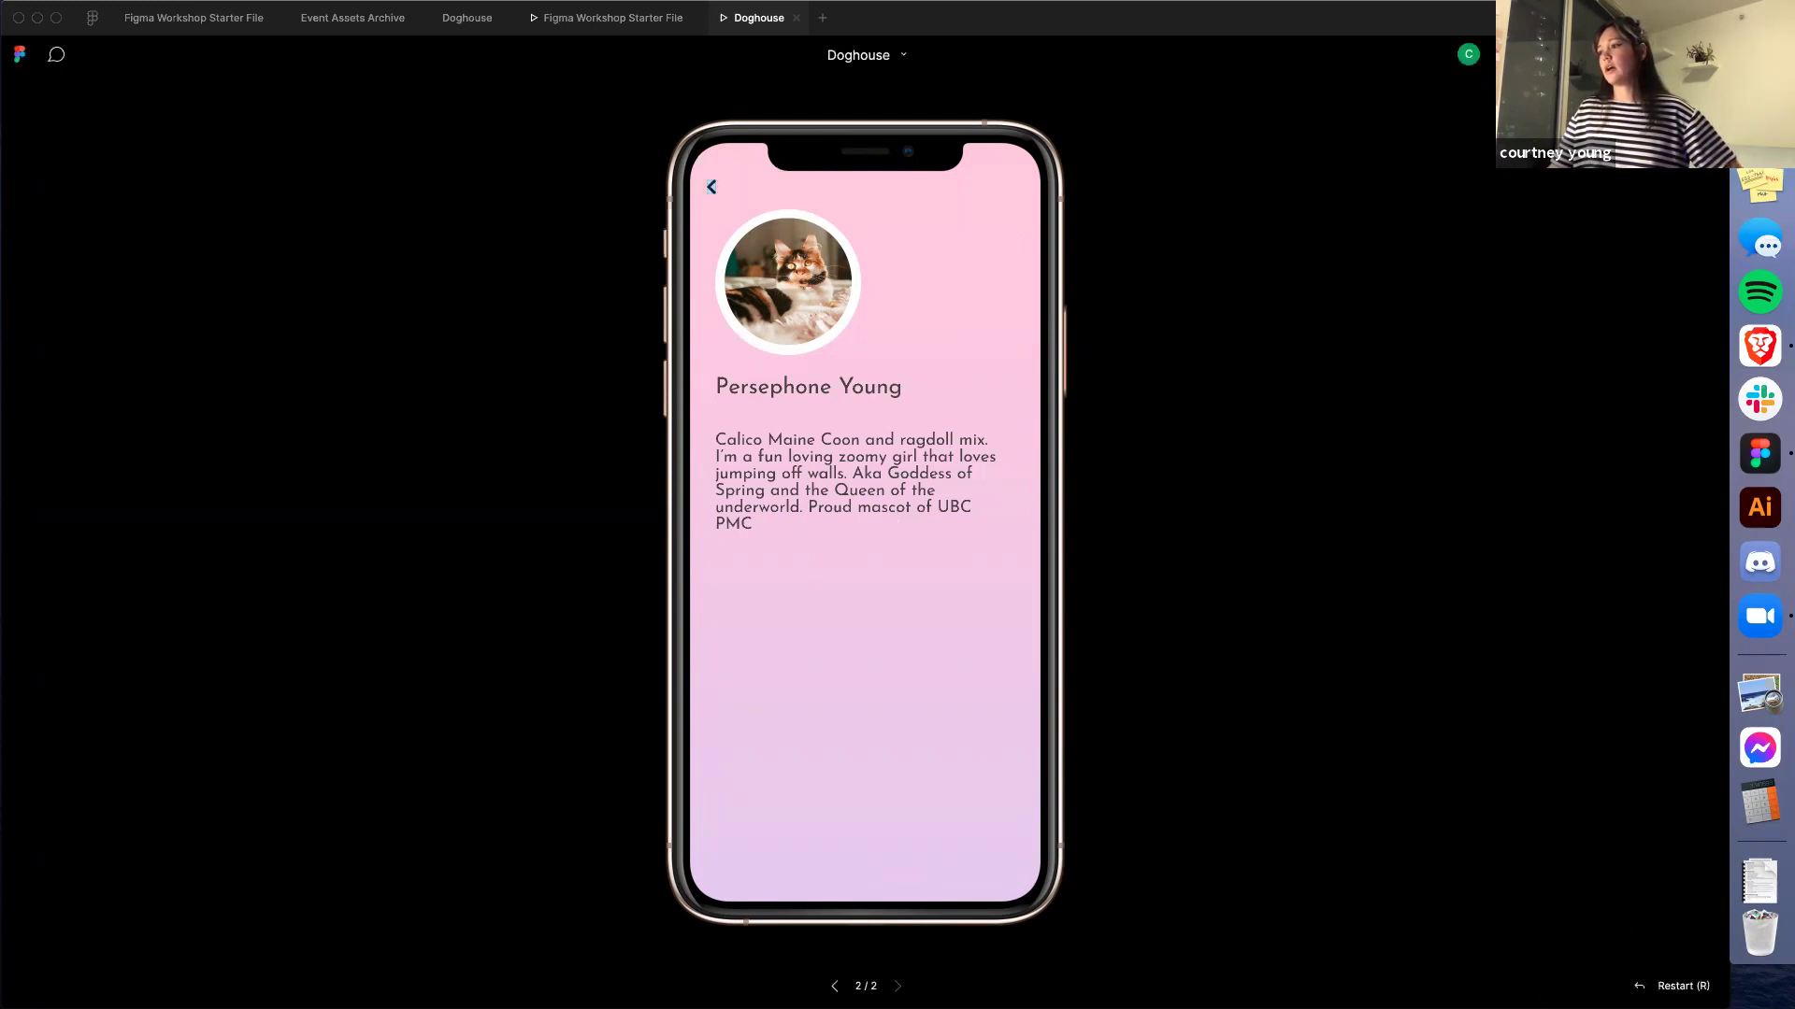
pyautogui.click(1671, 983)
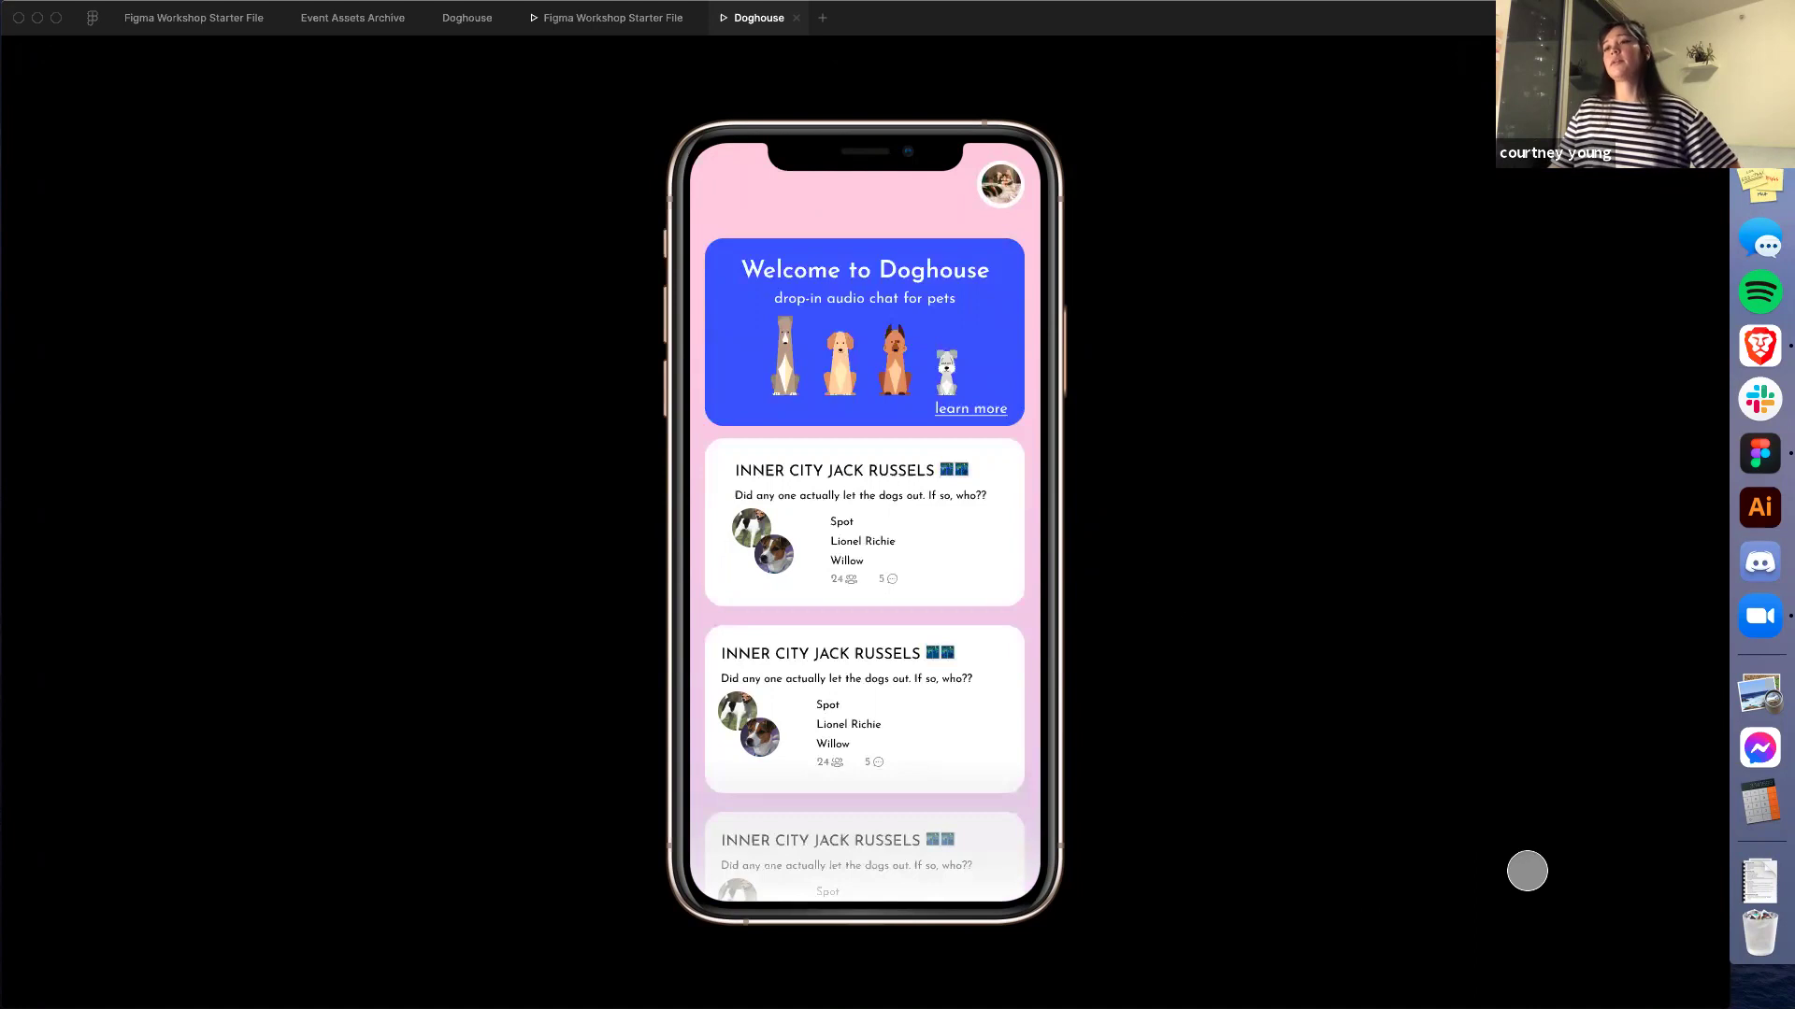
pyautogui.scroll(-5, 882, 415)
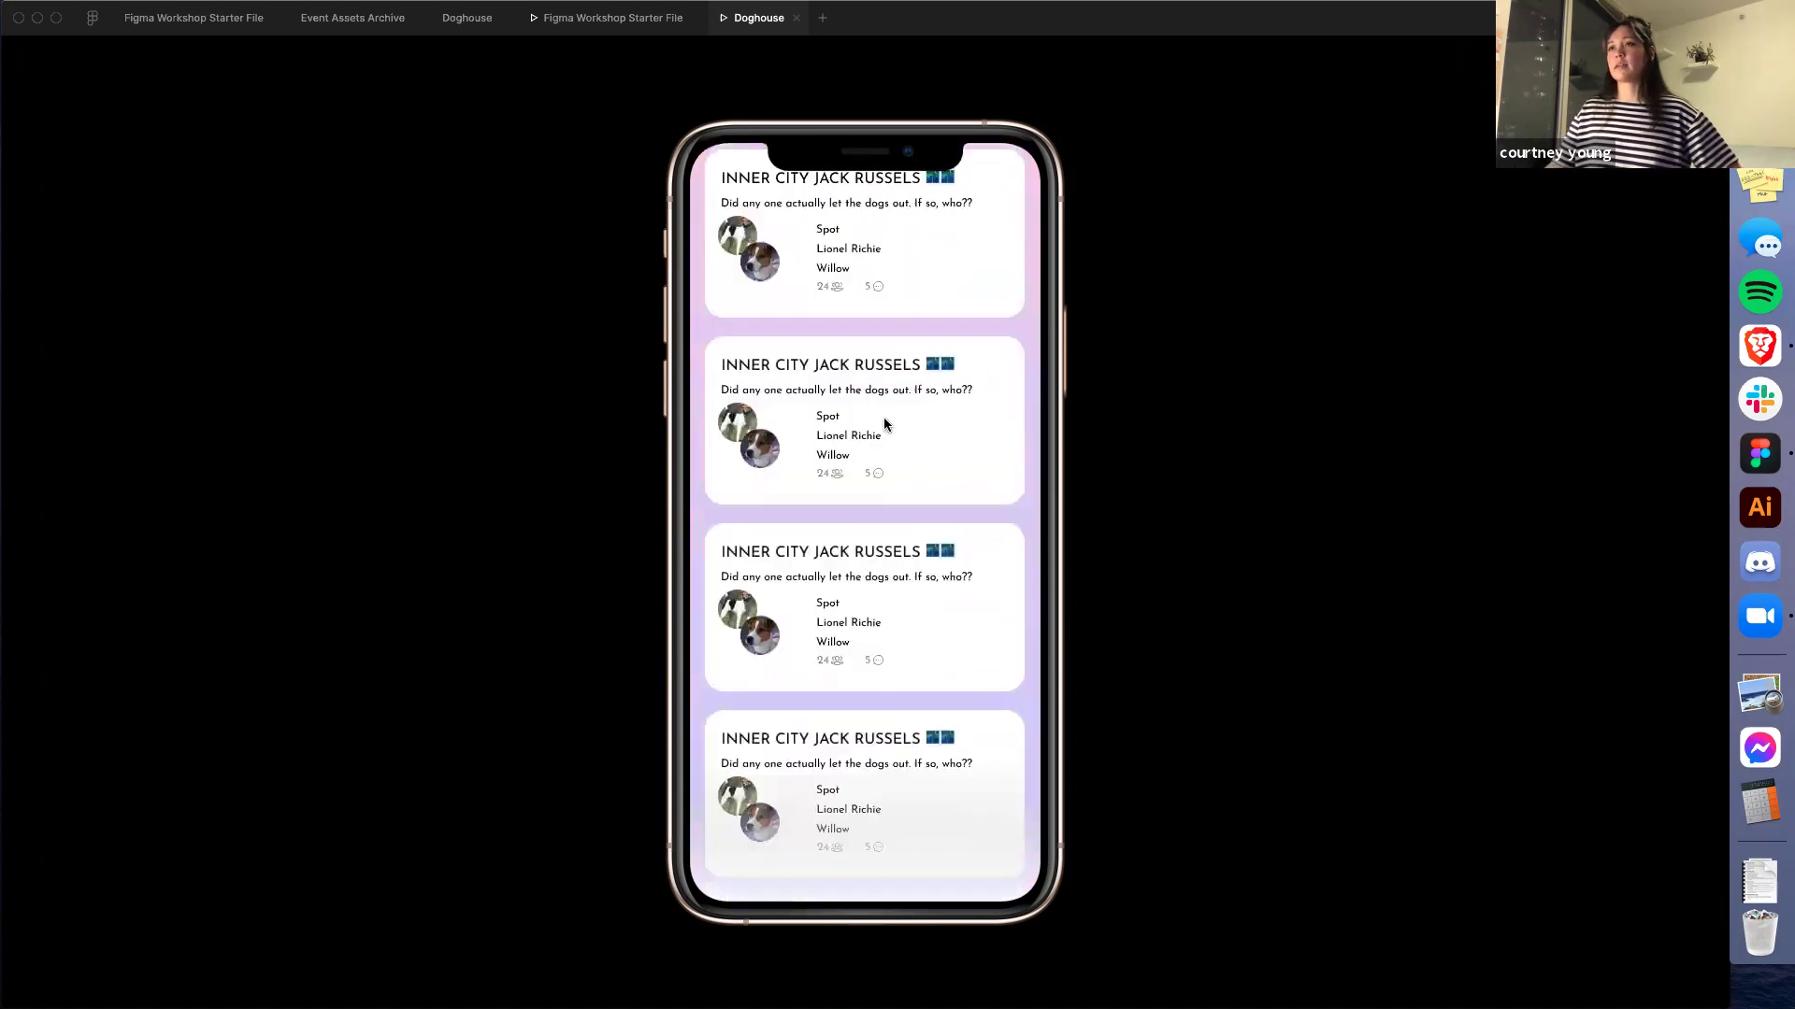
pyautogui.scroll(5, 884, 426)
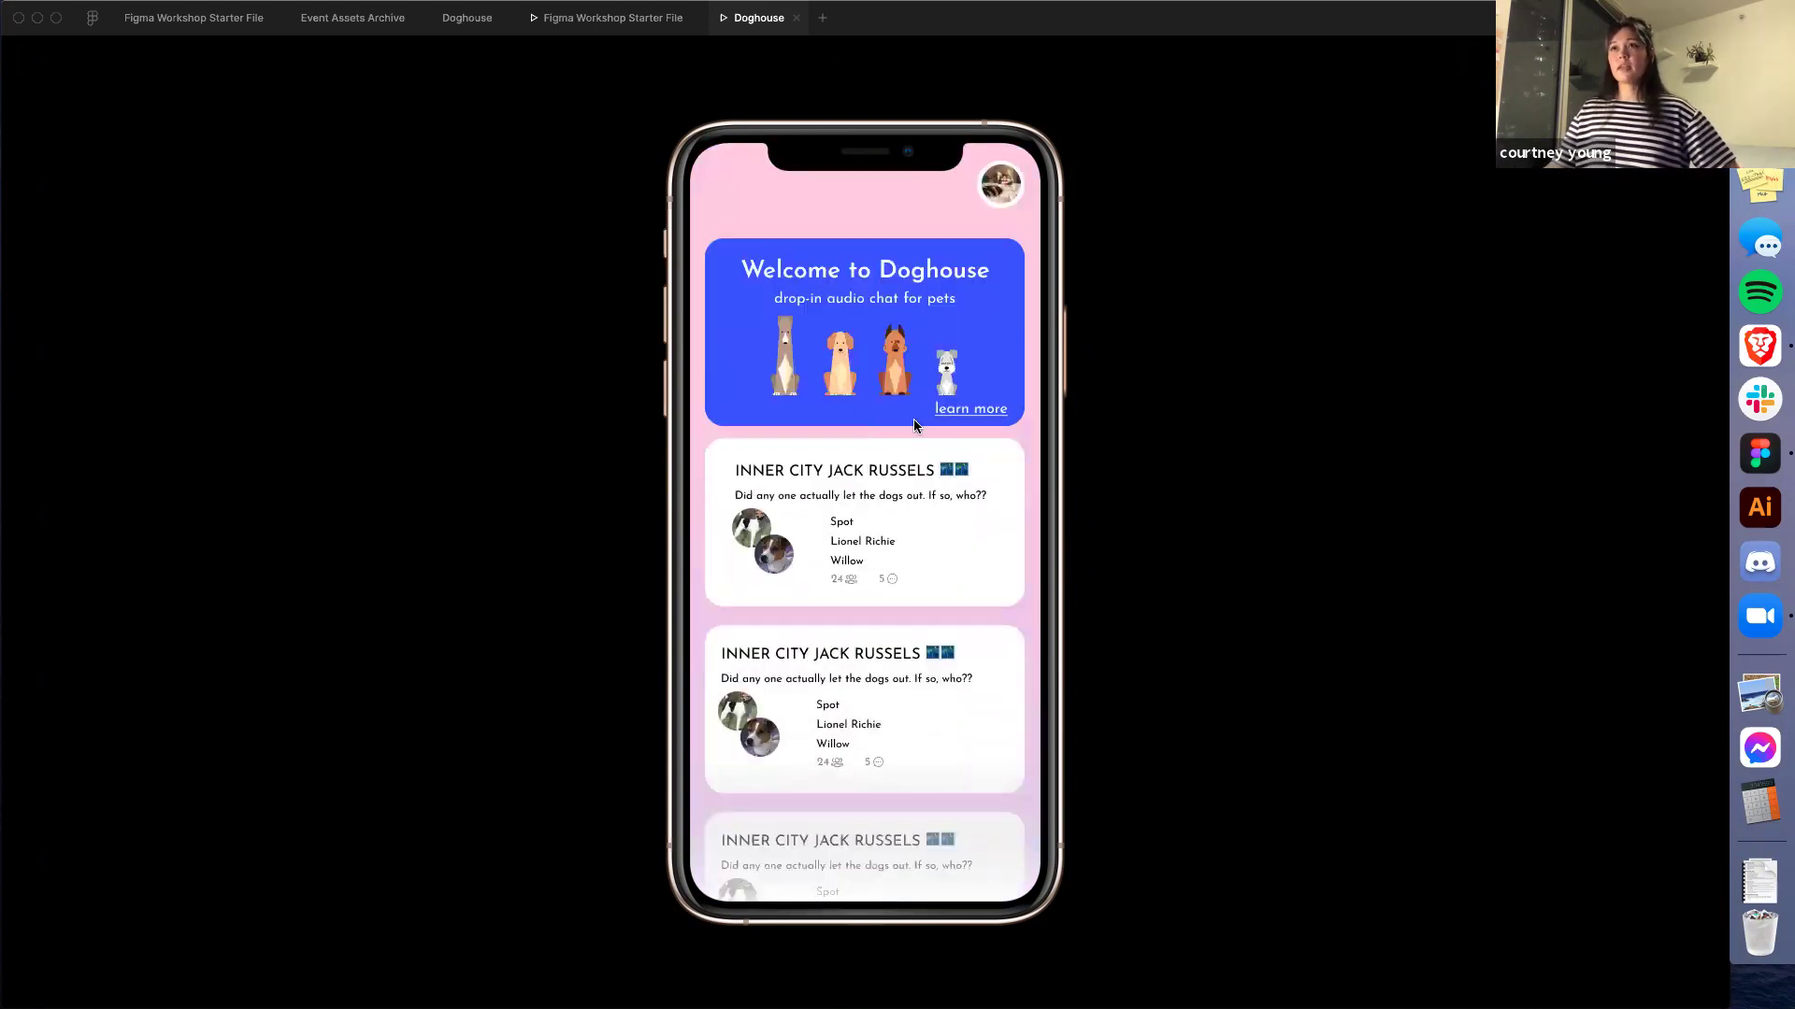
# In the Doghouse design file, set the prototype device to iPhone SE and check the landing page in the preview
pyautogui.click(464, 19)
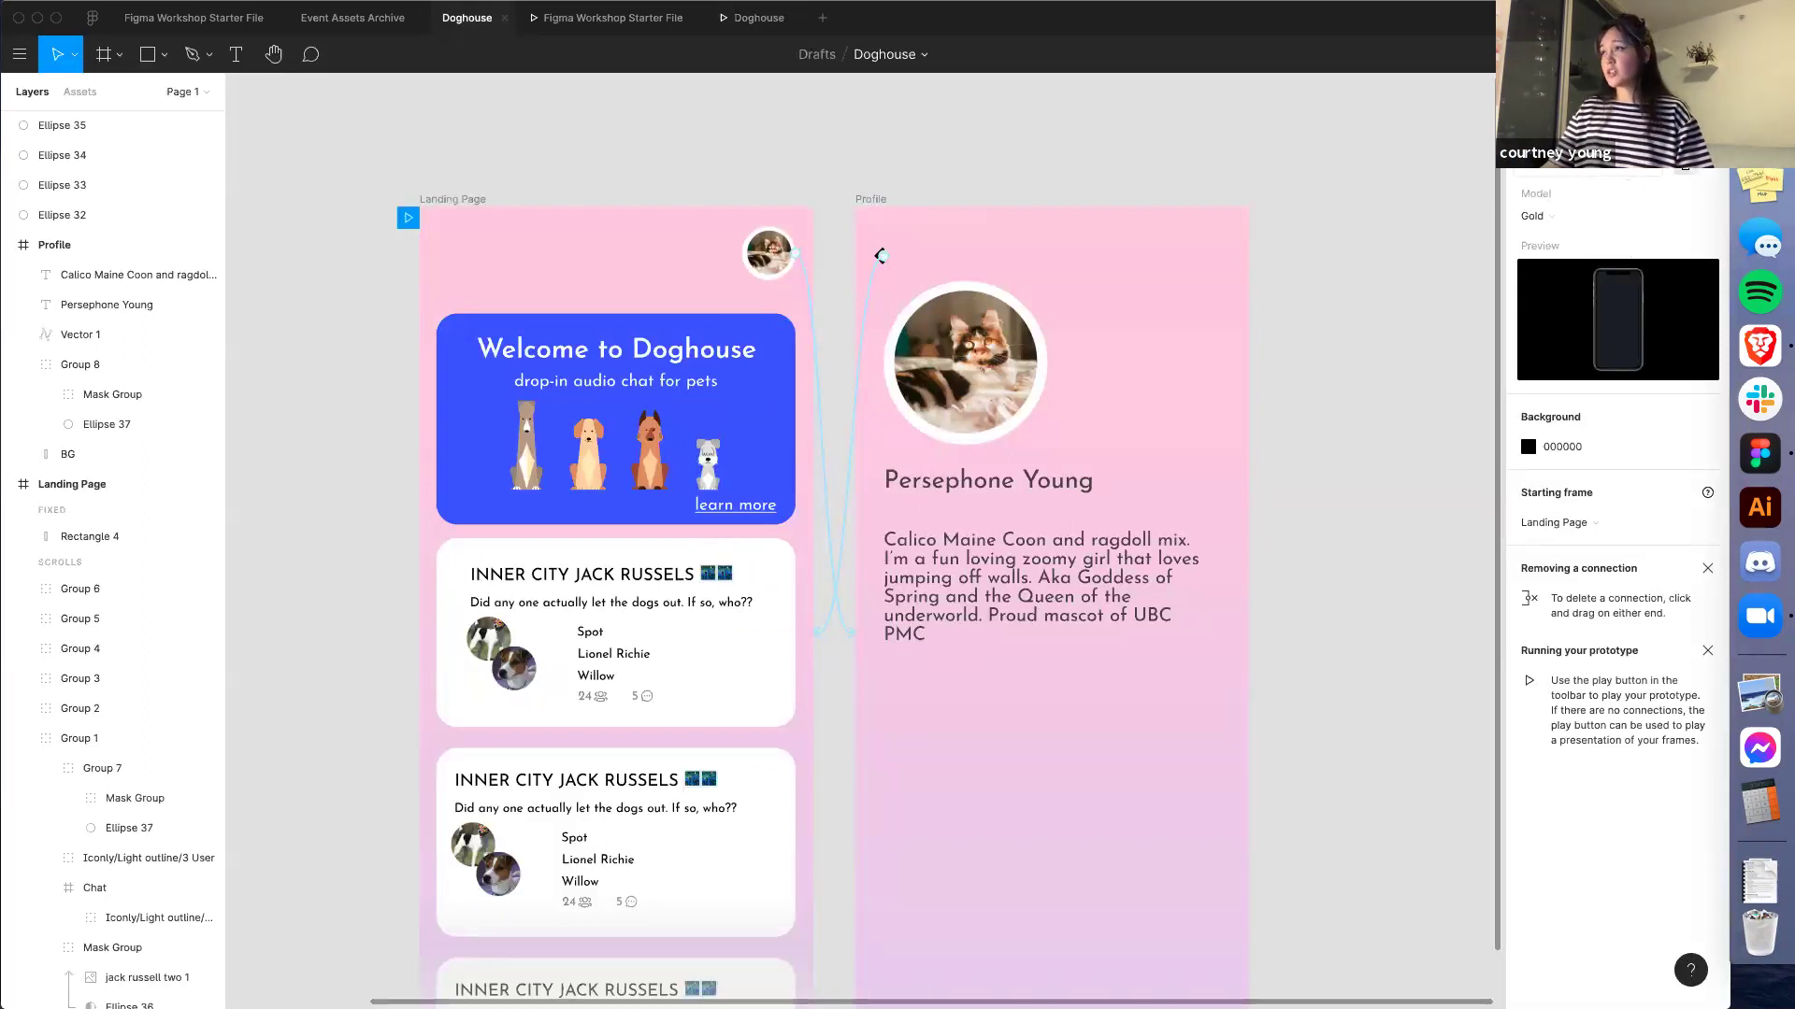
pyautogui.click(1587, 163)
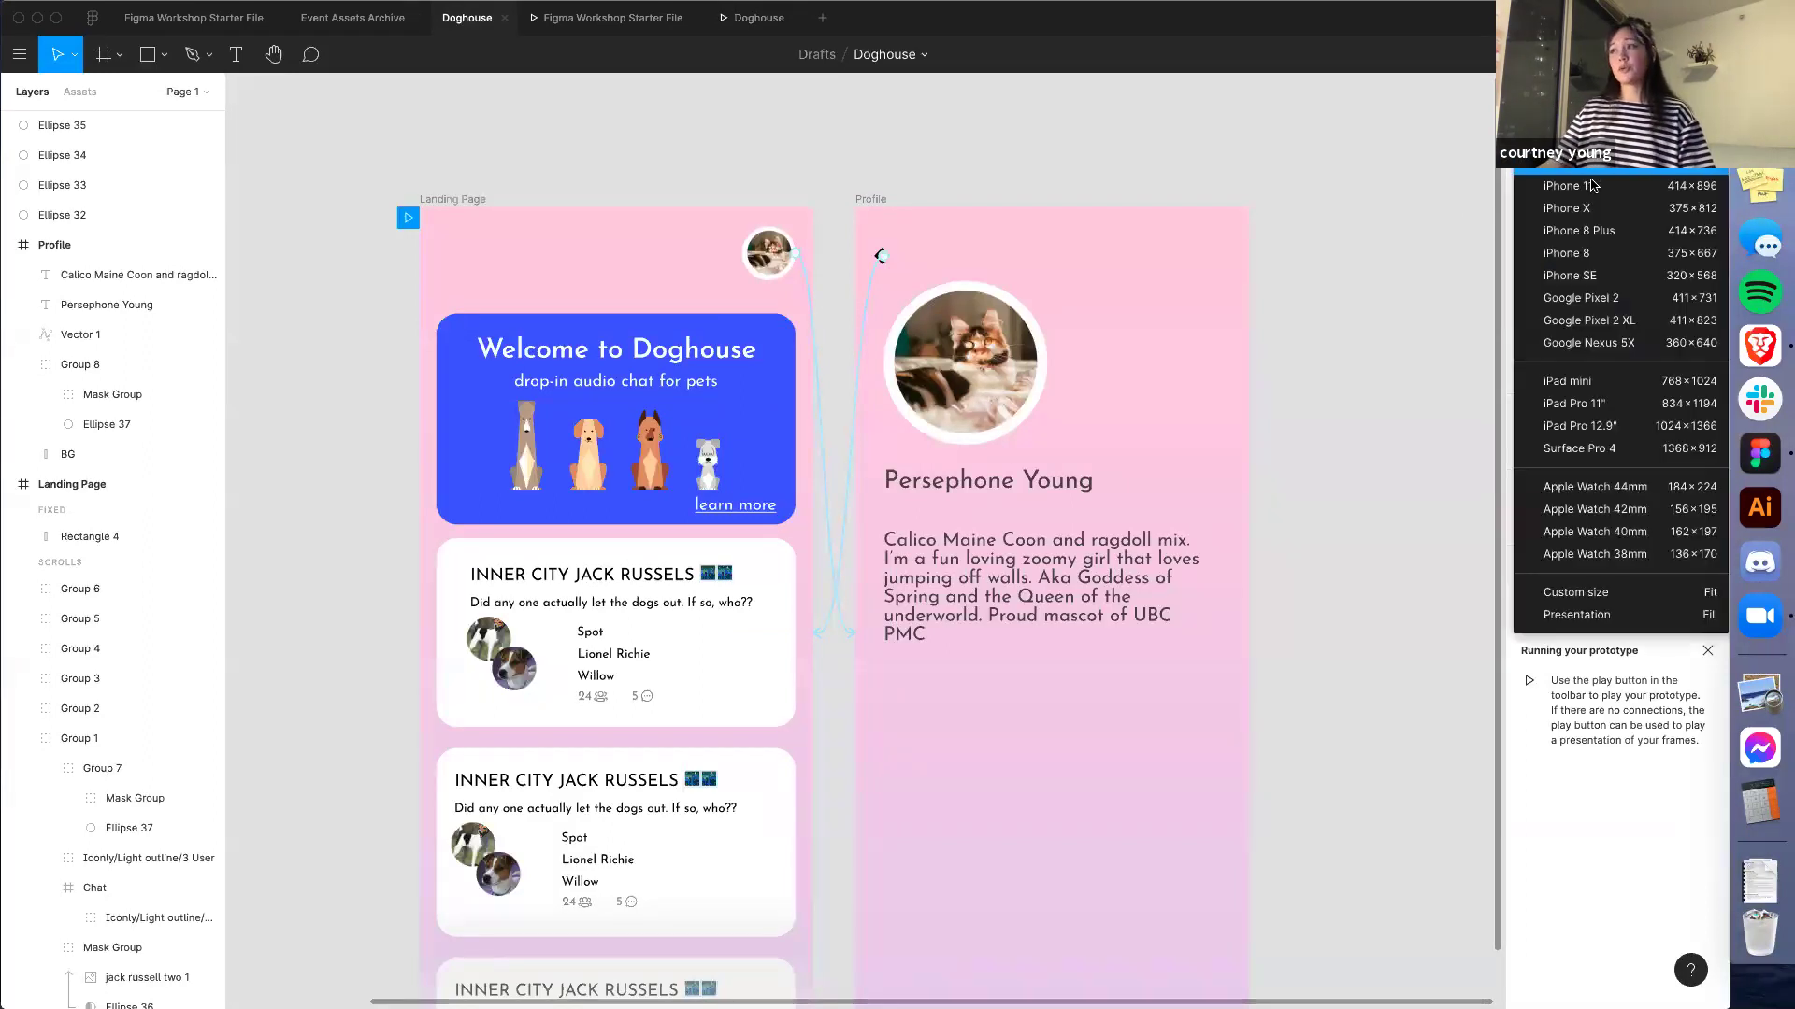
pyautogui.click(1604, 277)
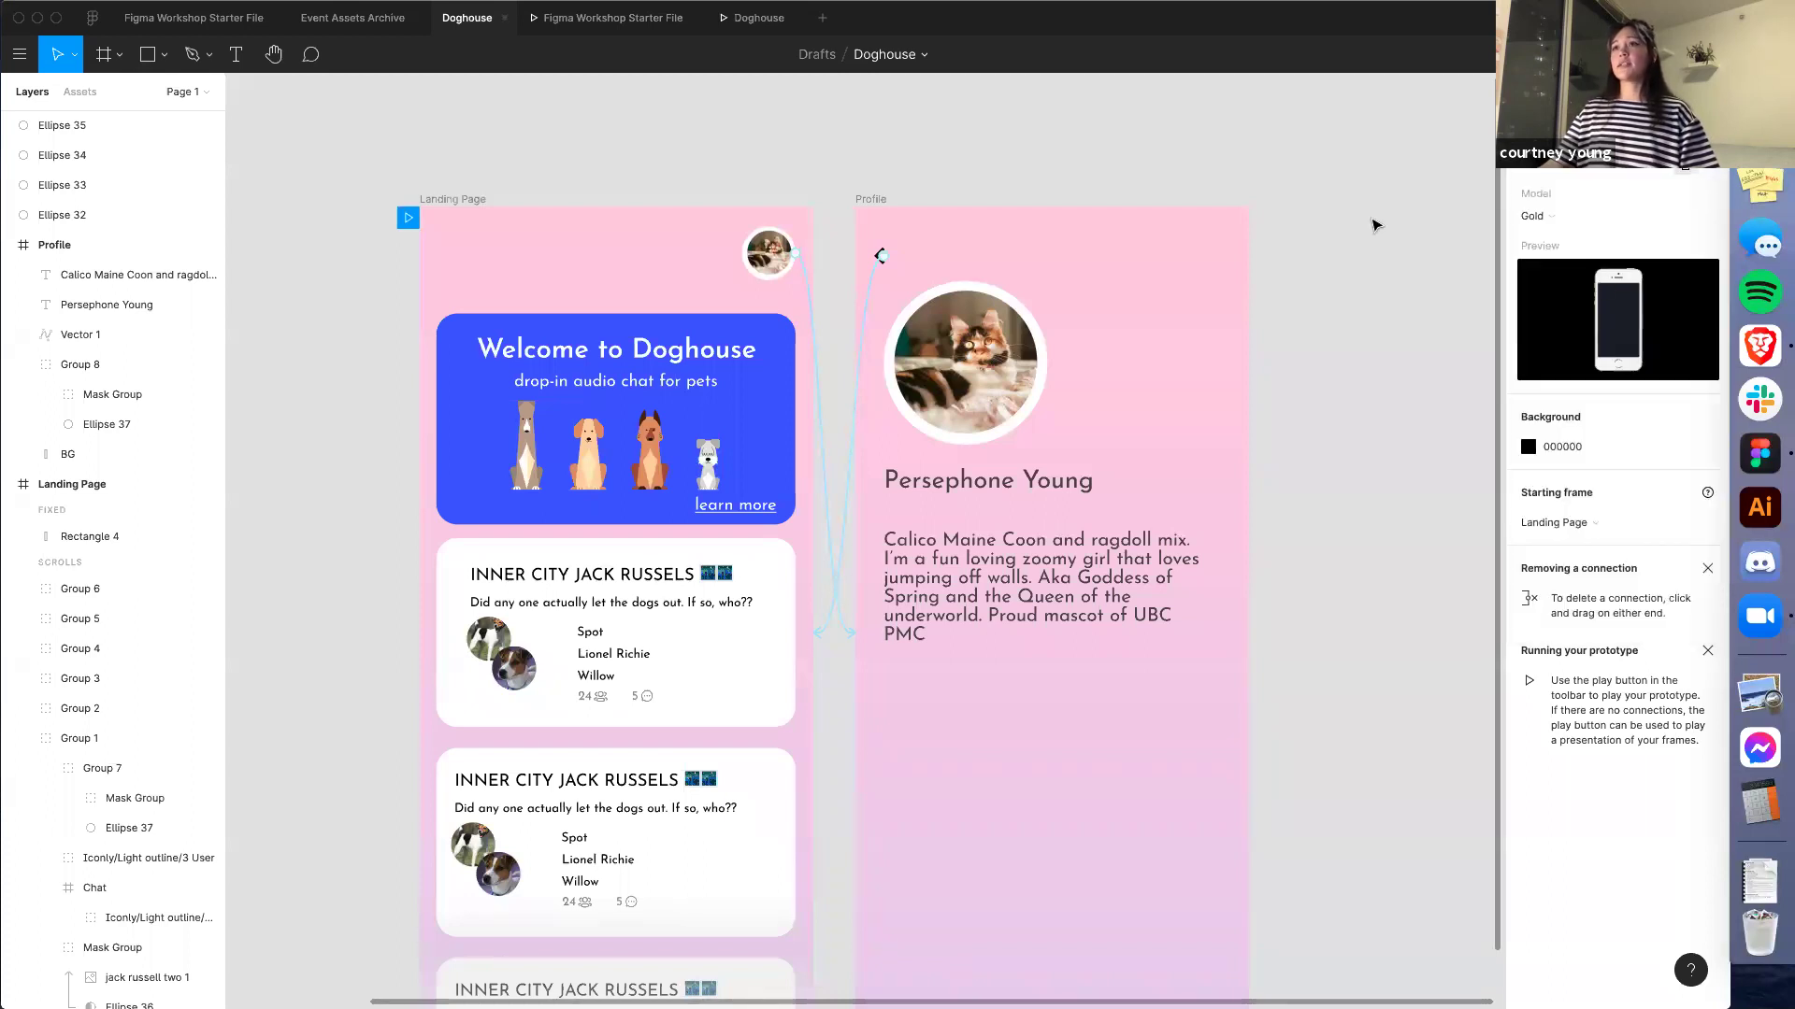
pyautogui.click(745, 25)
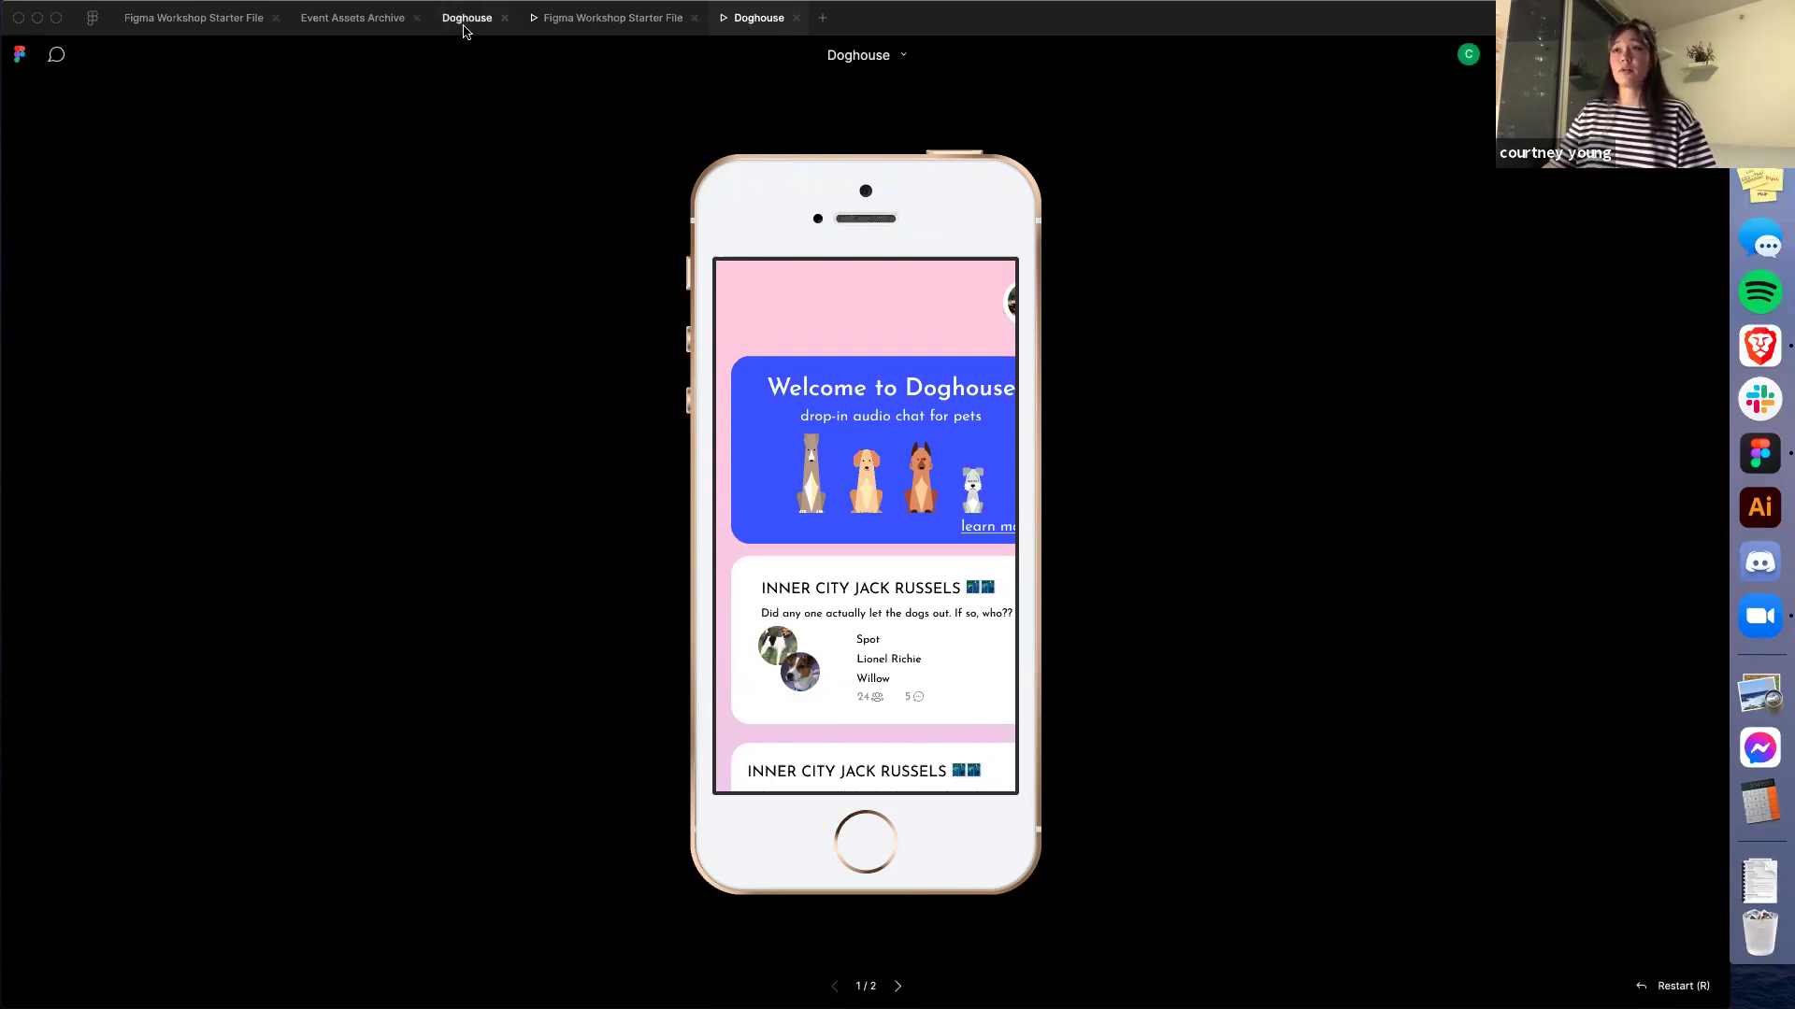
pyautogui.scroll(-10, 973, 315)
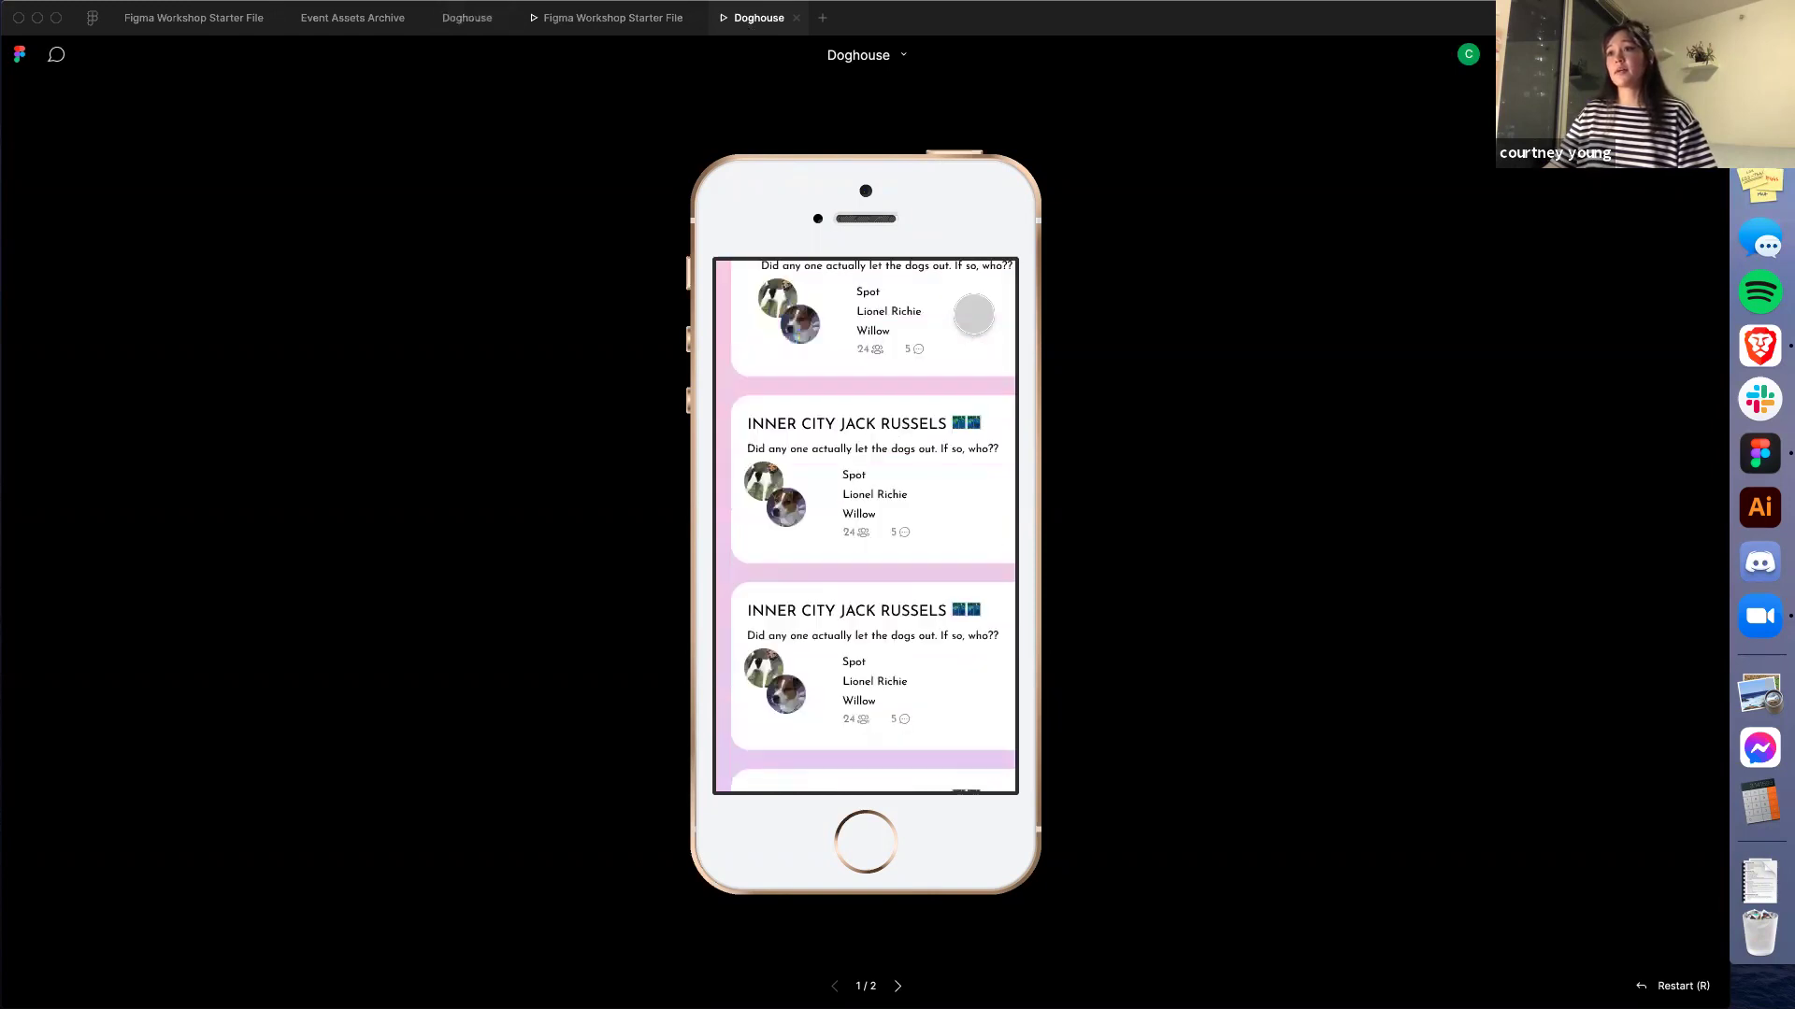
pyautogui.scroll(10, 973, 315)
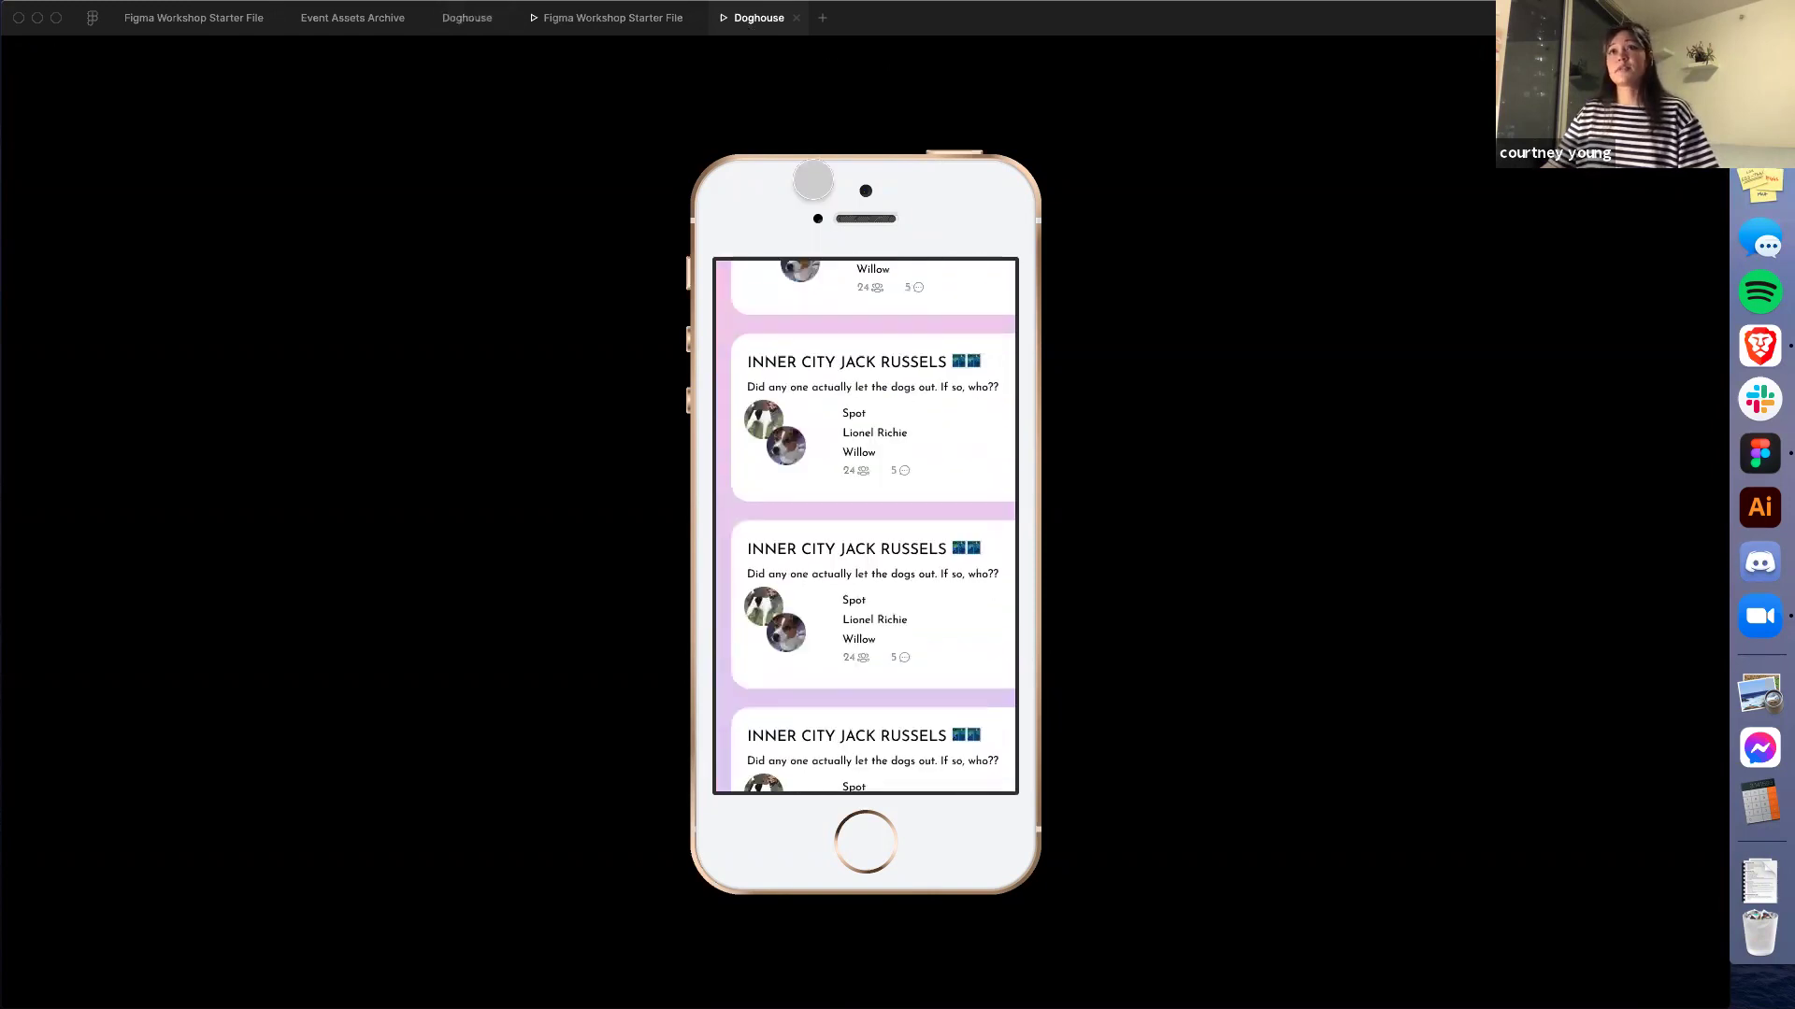
# Back in the design file, set the prototype background to A0A2FC by sampling the periwinkle palette circle
pyautogui.click(475, 18)
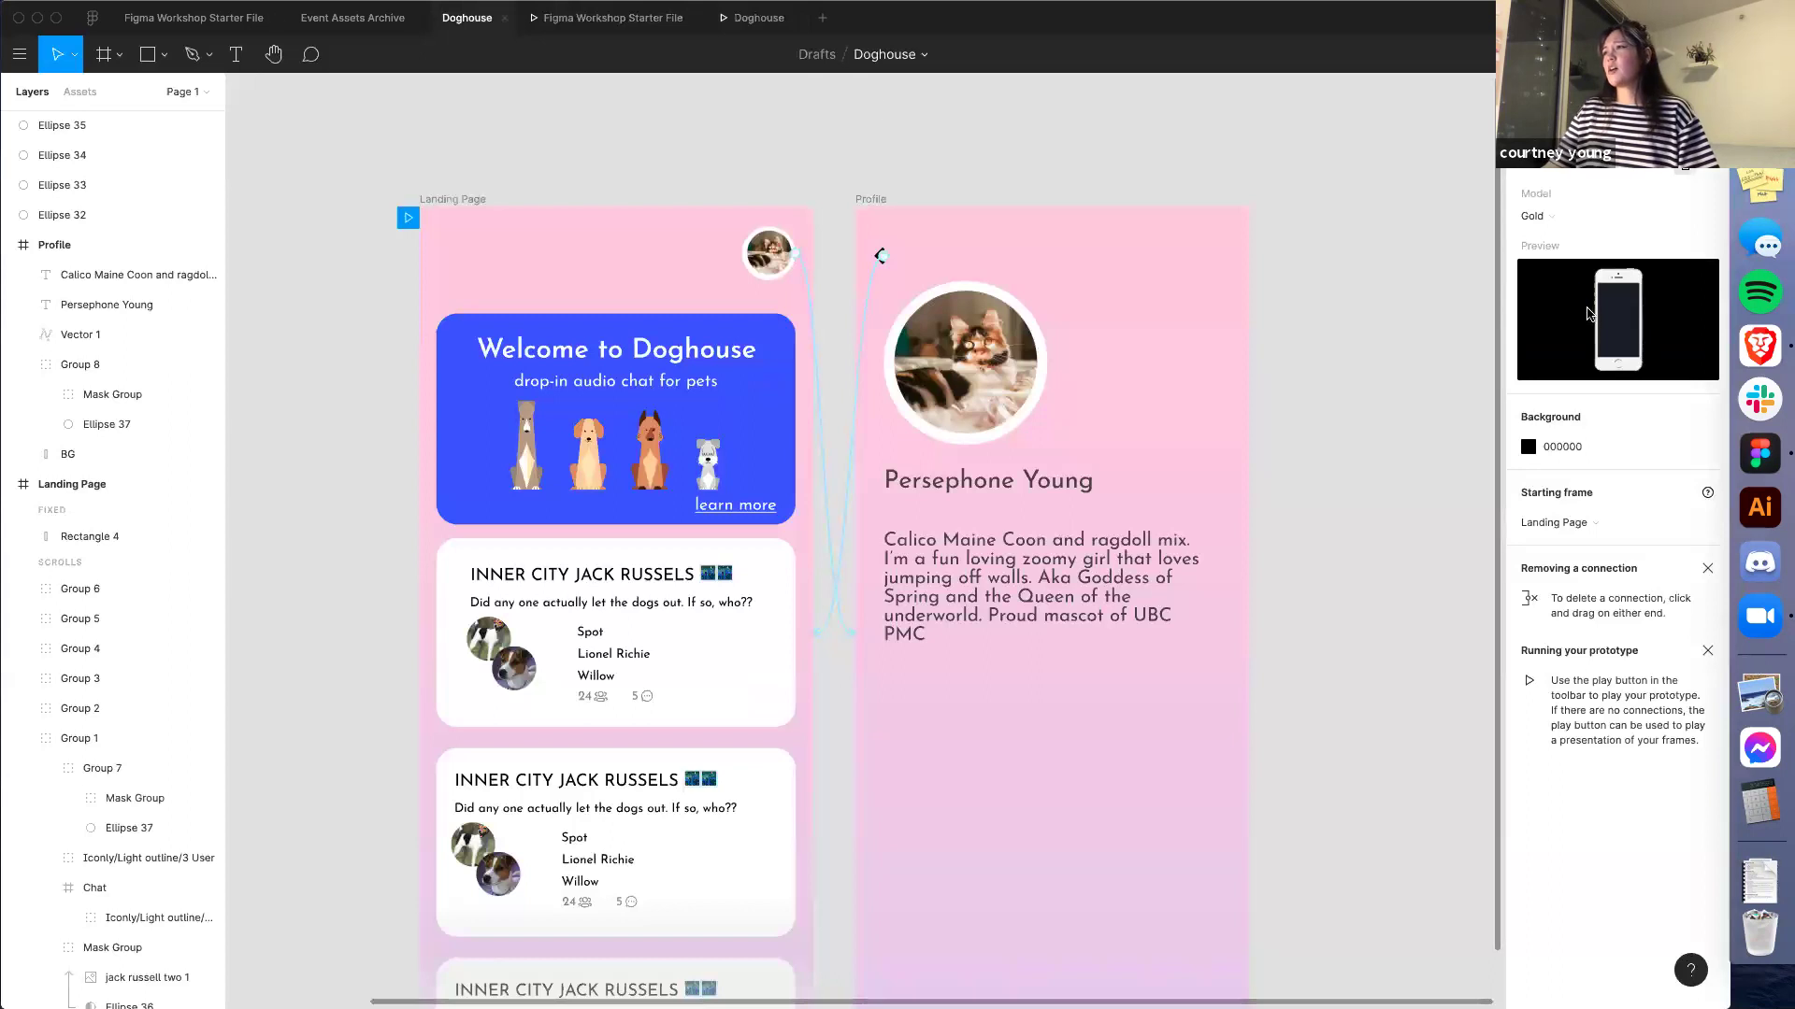
pyautogui.click(1566, 448)
pyautogui.scroll(-5, 1506, 455)
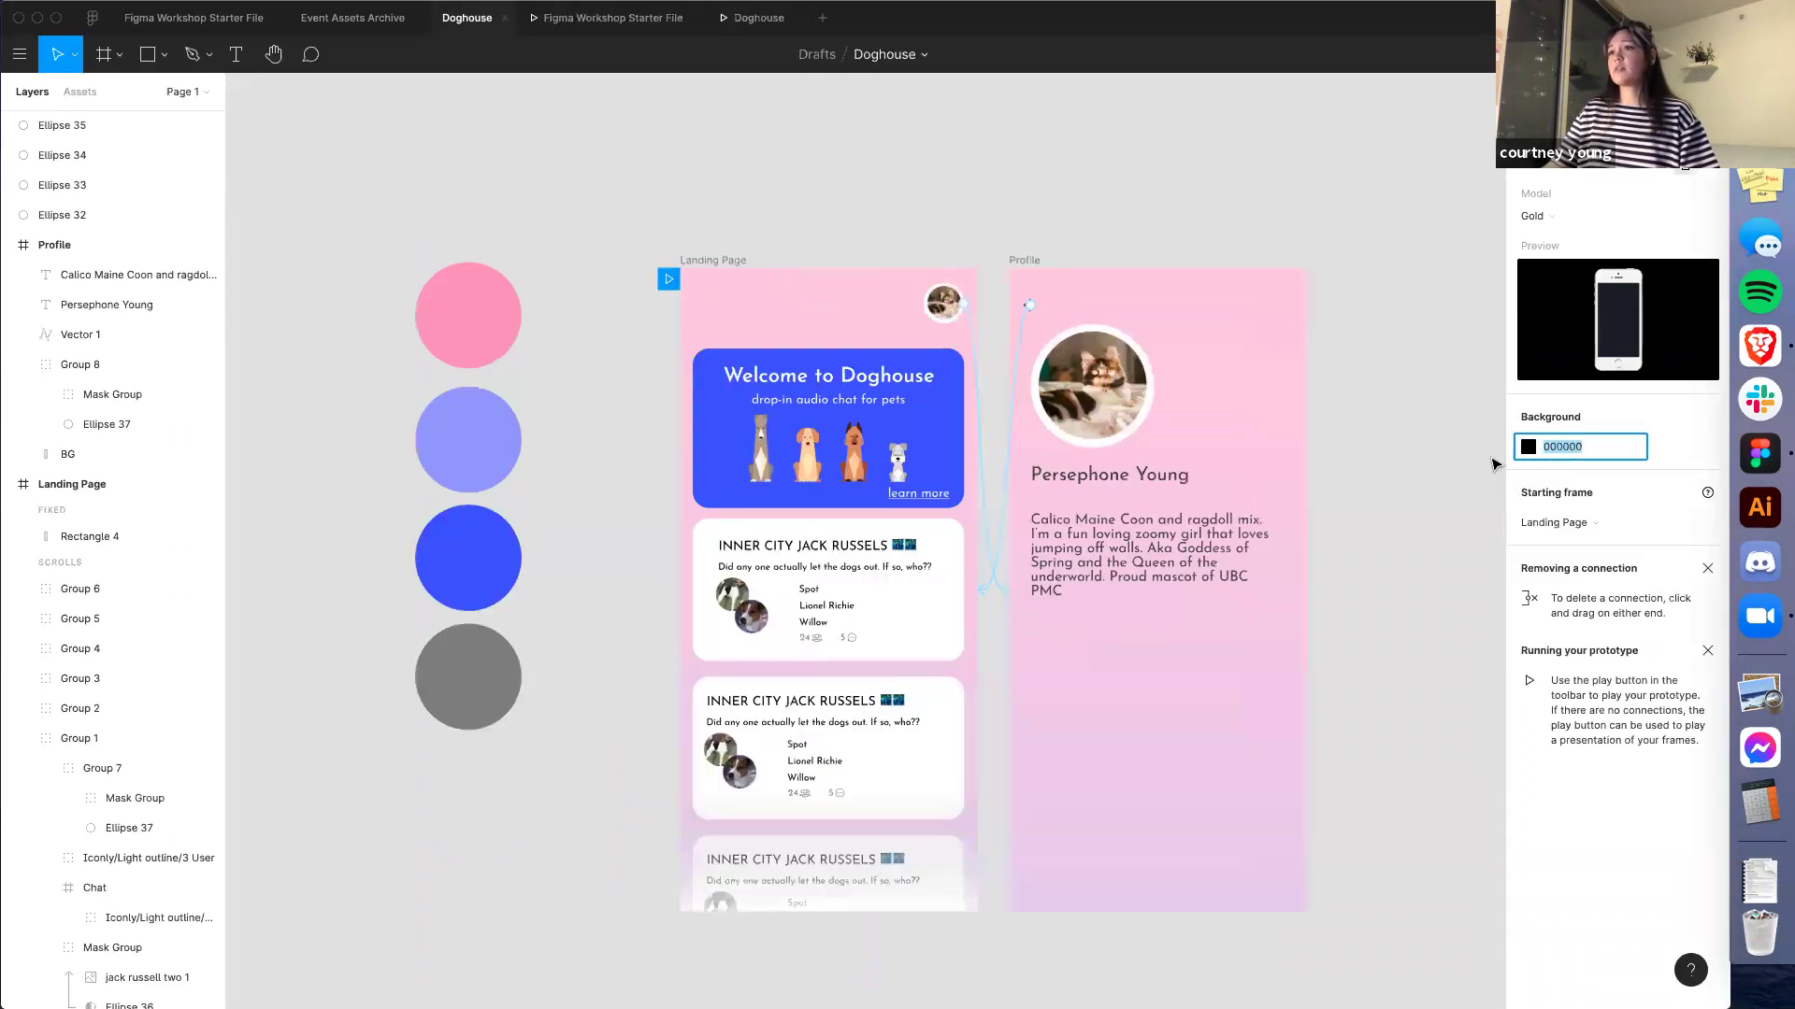
pyautogui.click(1527, 448)
pyautogui.click(1308, 730)
pyautogui.click(912, 437)
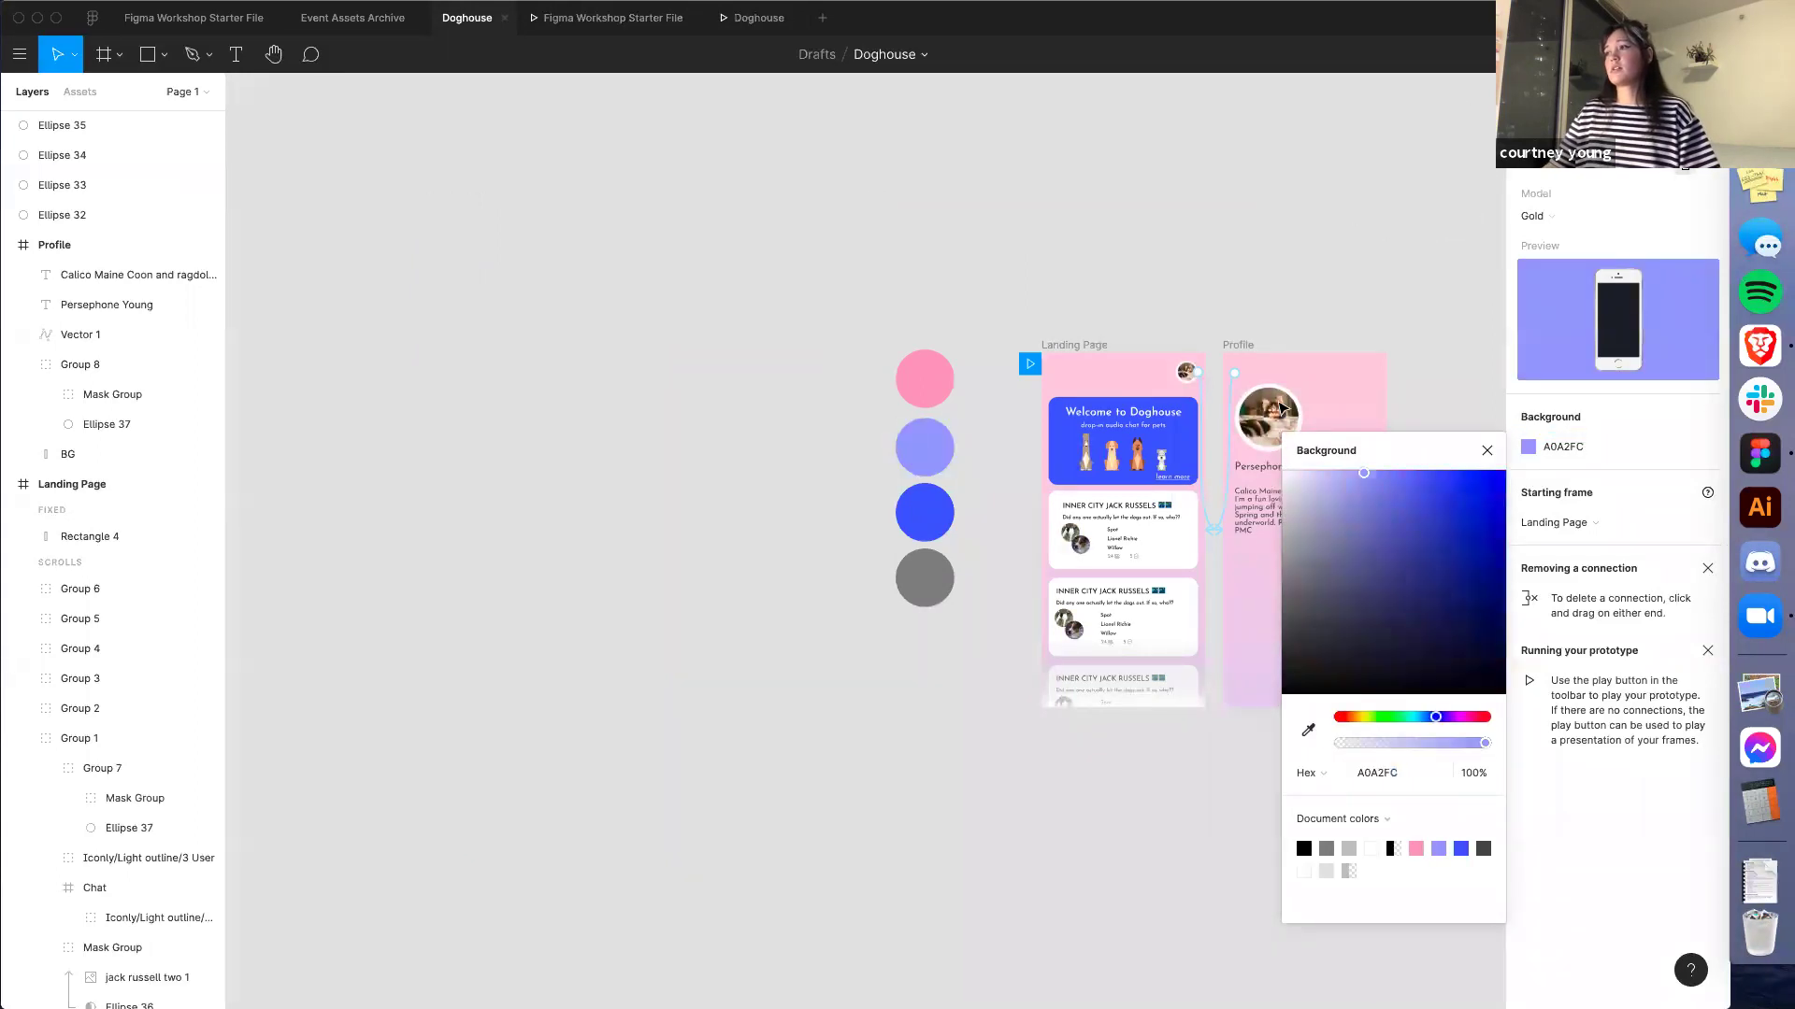
pyautogui.hscroll(5, 1149, 355)
pyautogui.scroll(3, 1183, 406)
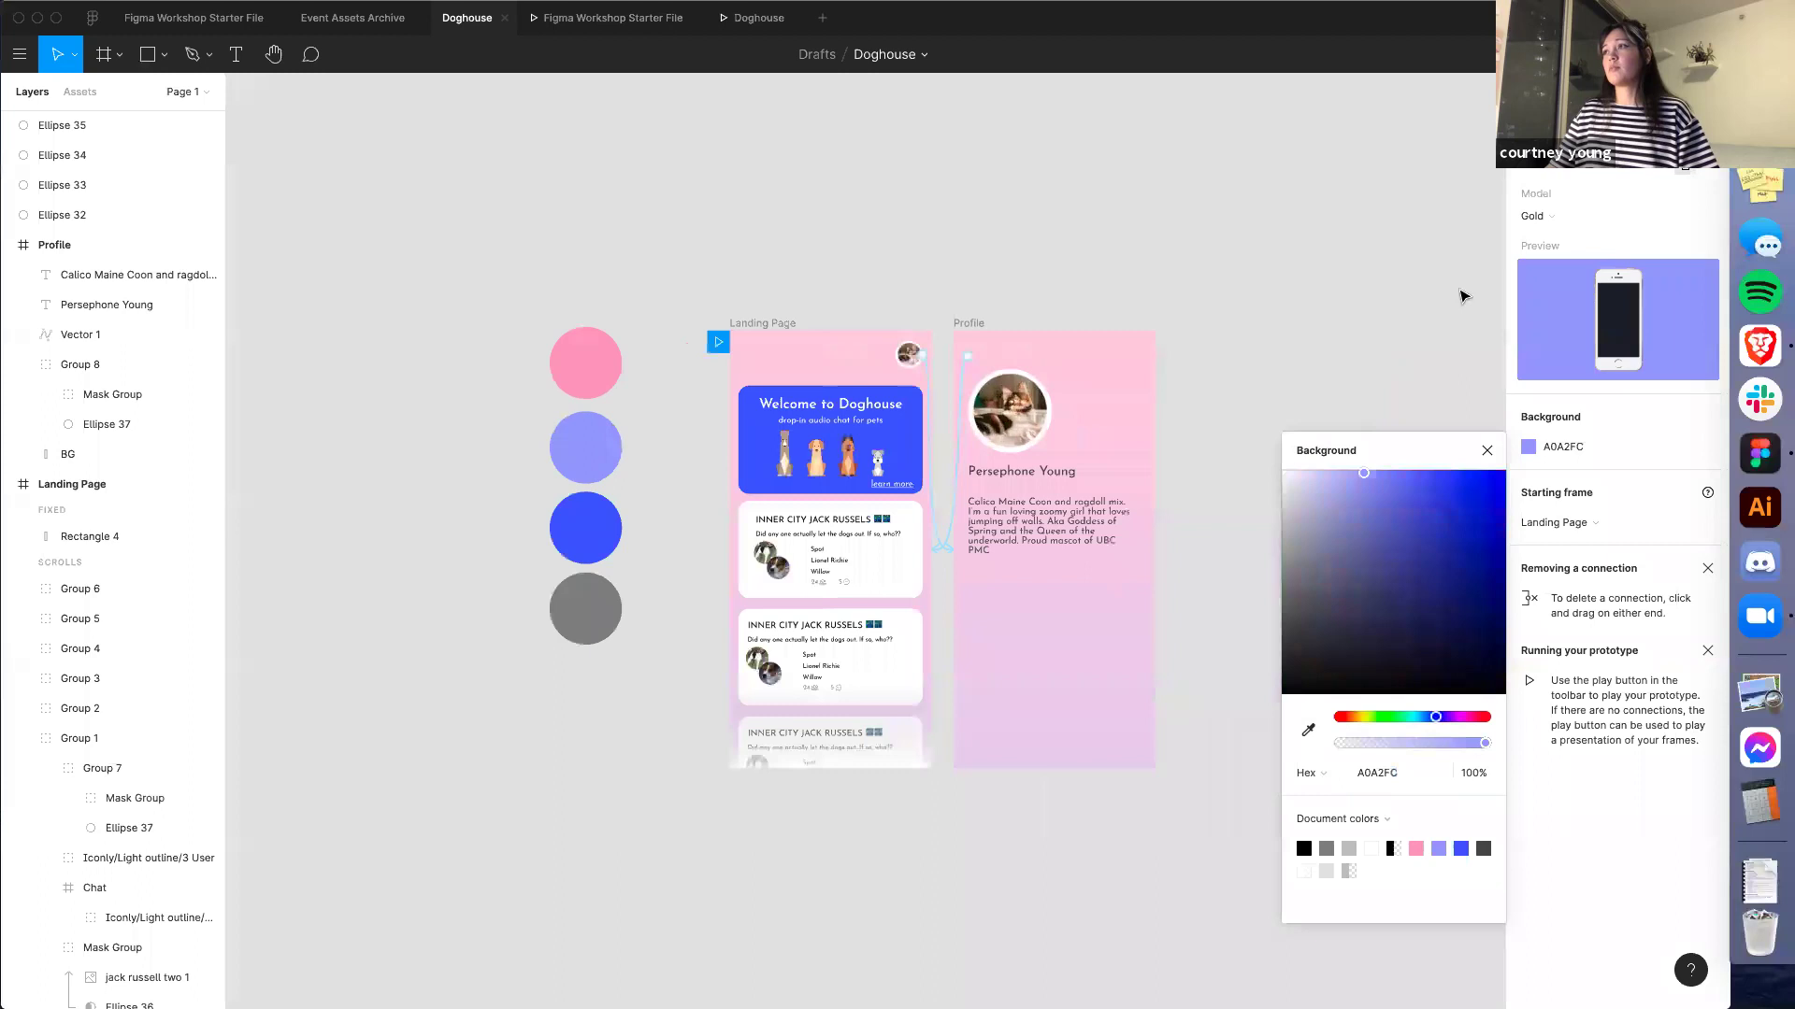
# Set the prototype device to iPhone 11 Pro and its model to Silver
pyautogui.click(1597, 218)
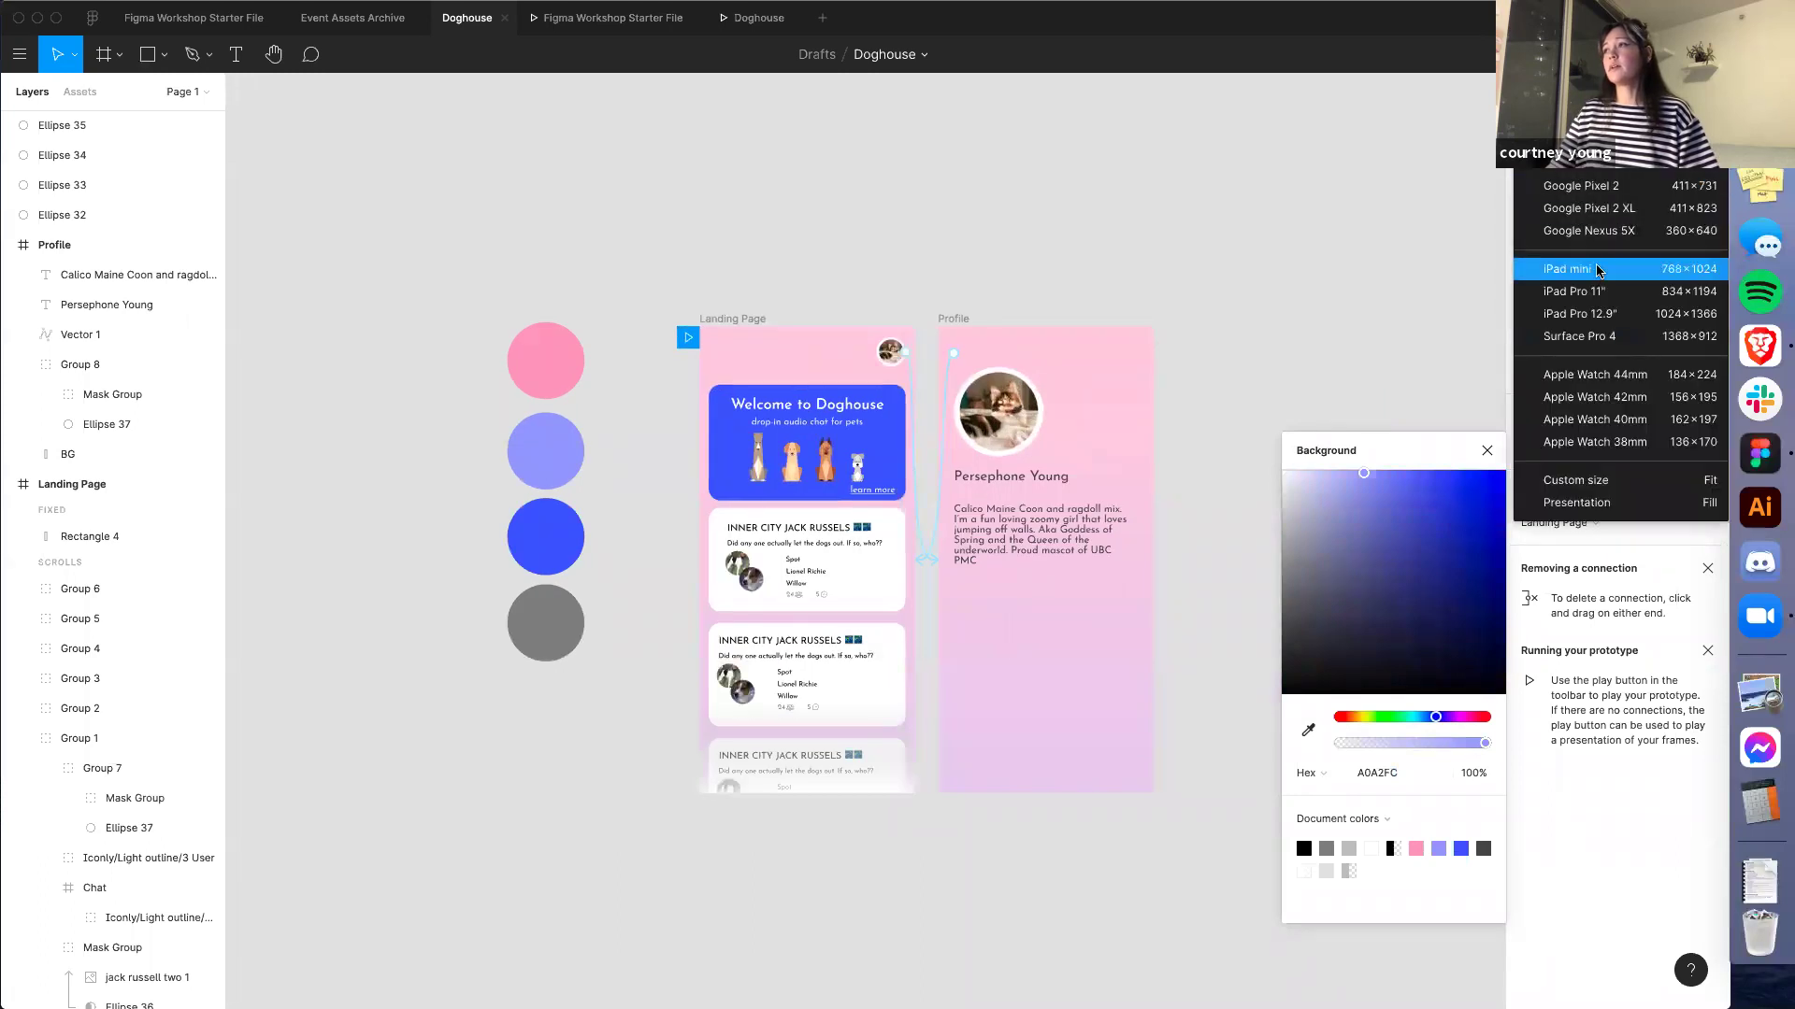
pyautogui.scroll(3, 1622, 402)
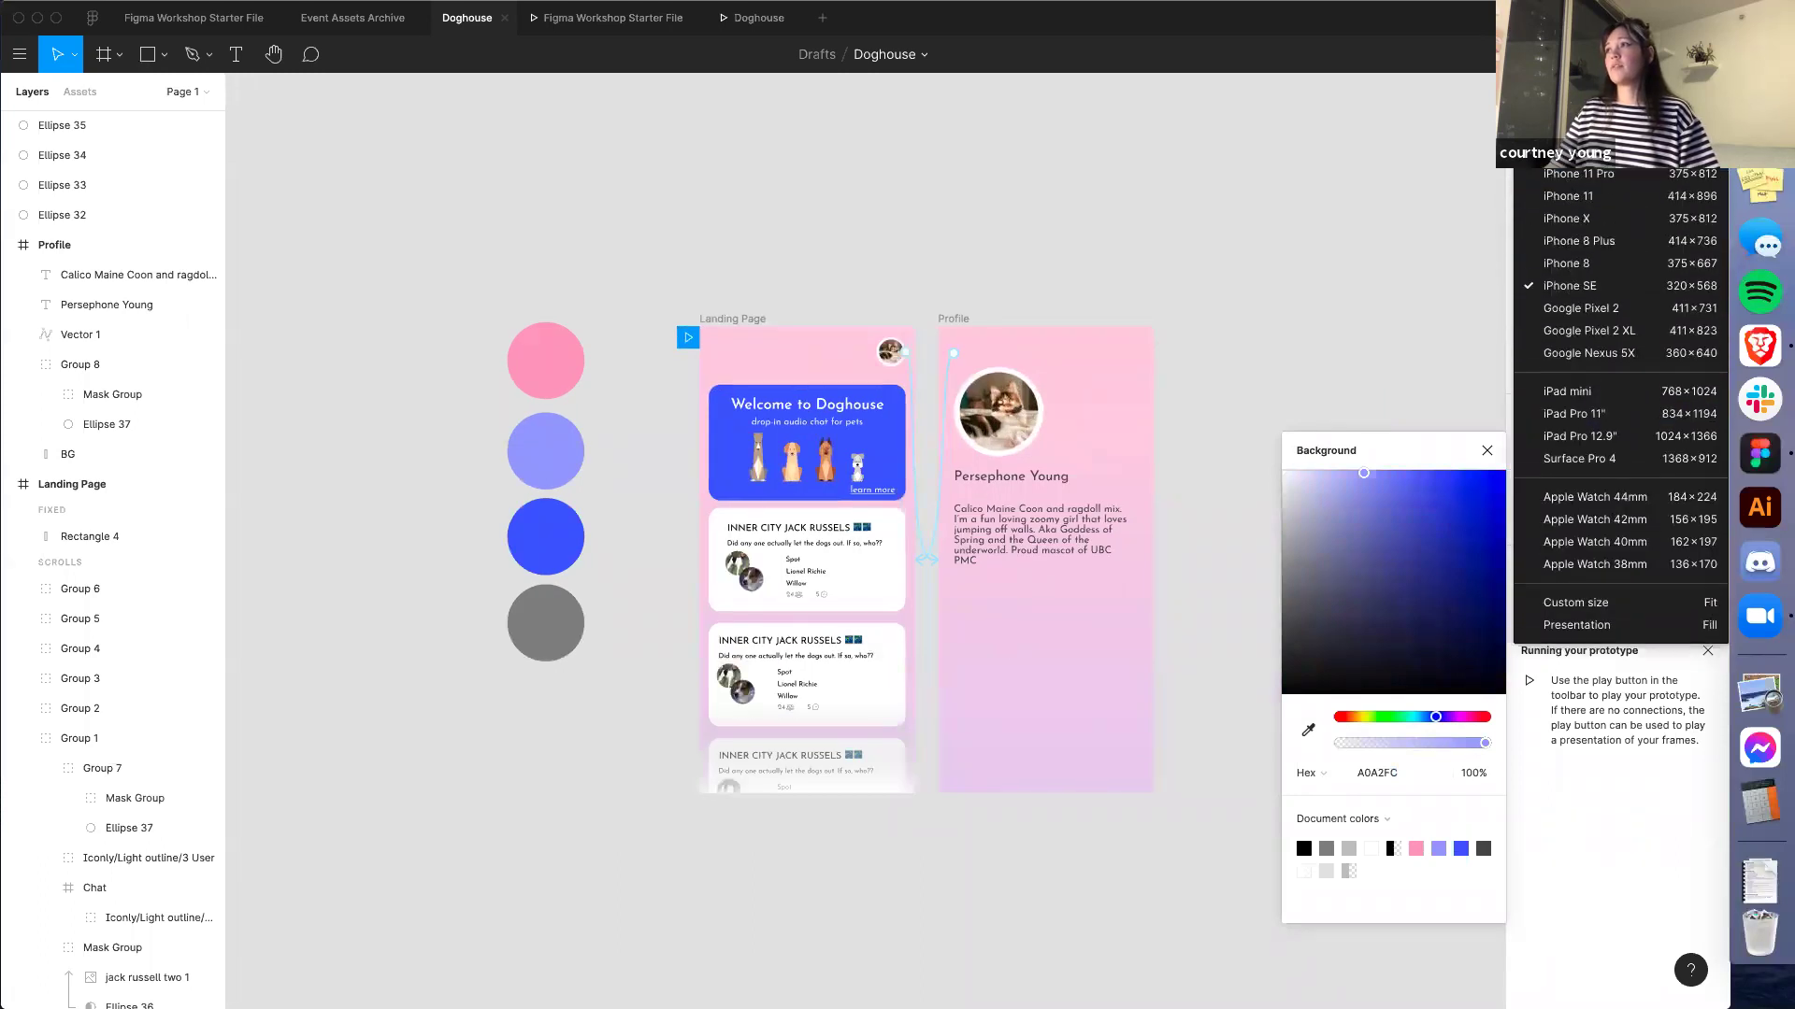
pyautogui.click(1608, 177)
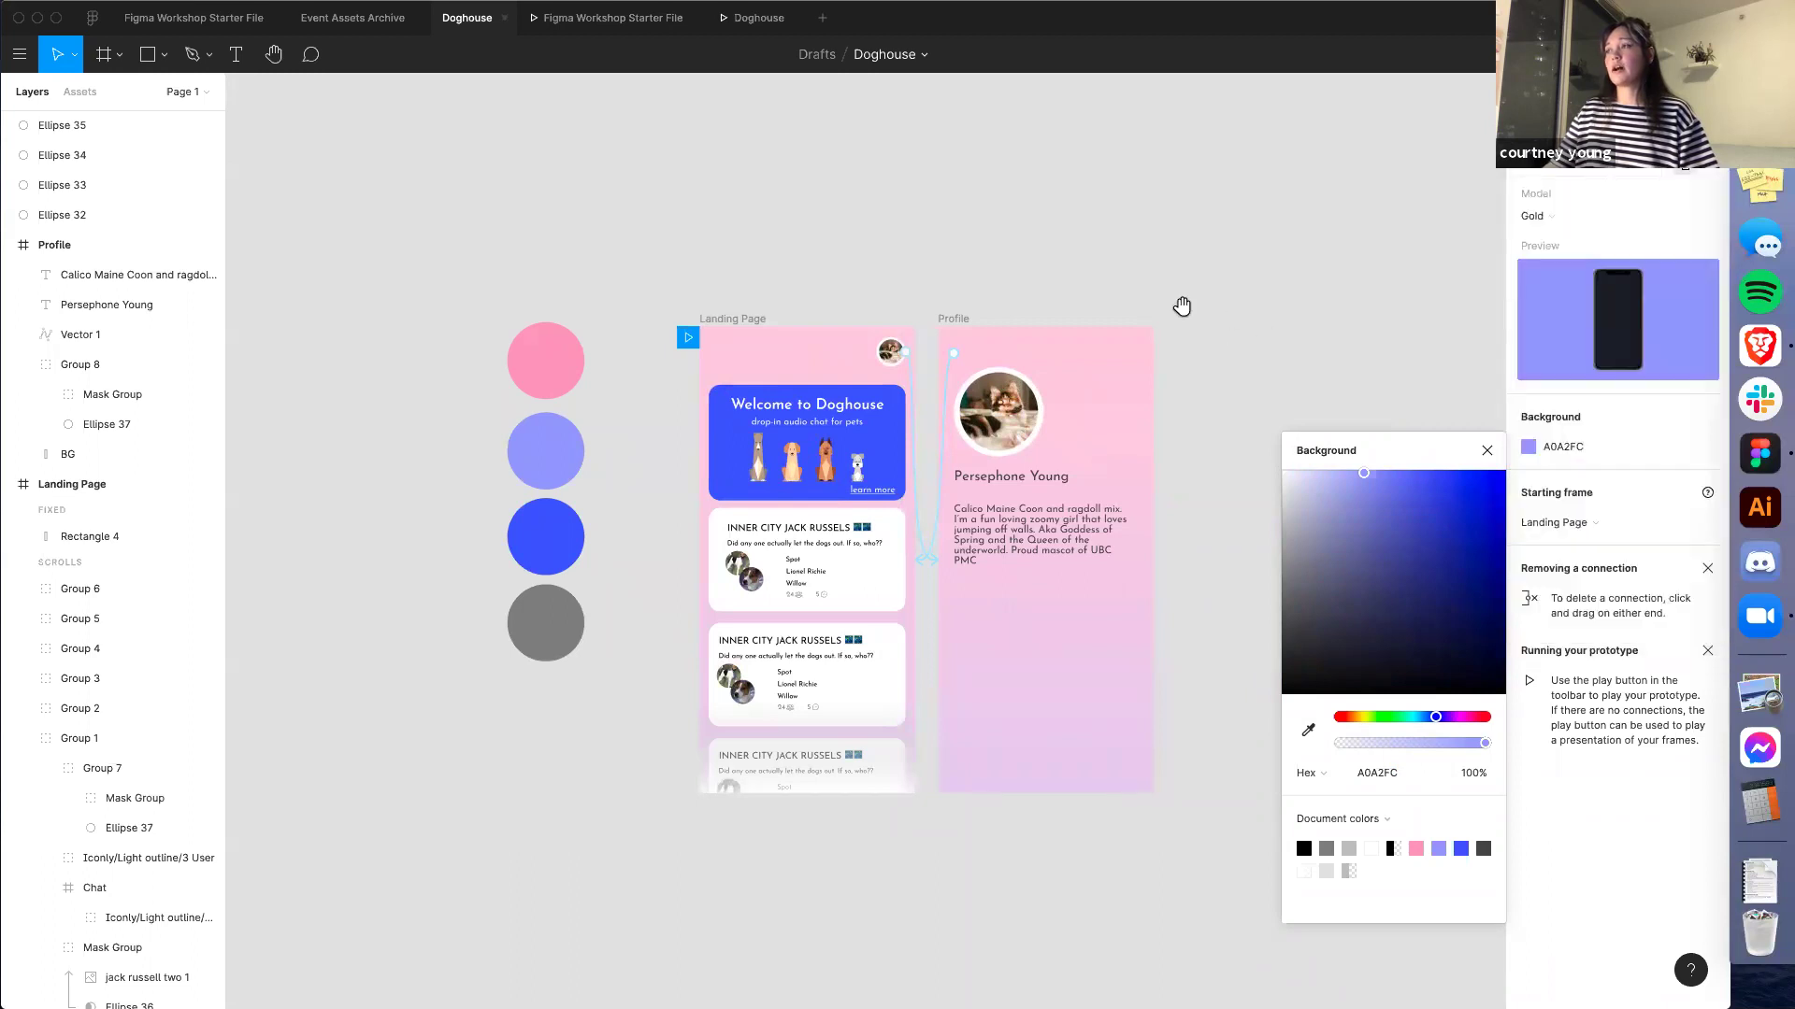
pyautogui.scroll(2, 1159, 397)
pyautogui.scroll(1, 1158, 404)
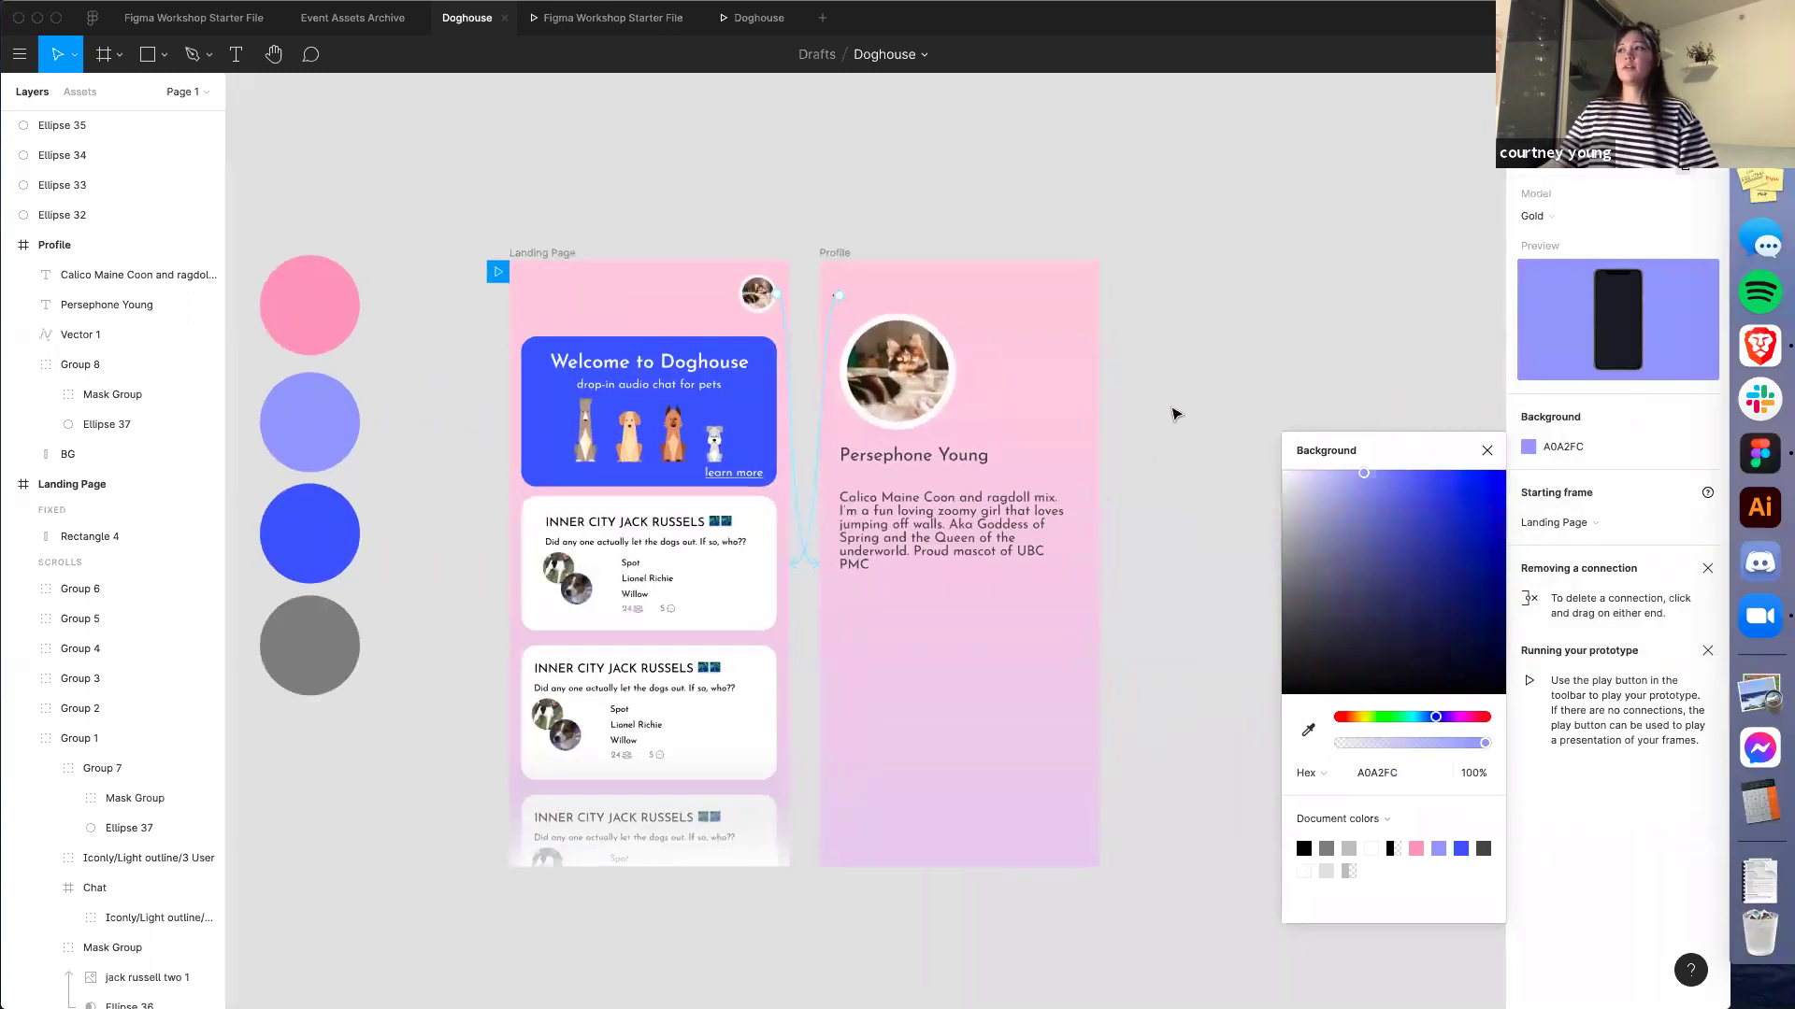
pyautogui.click(1564, 218)
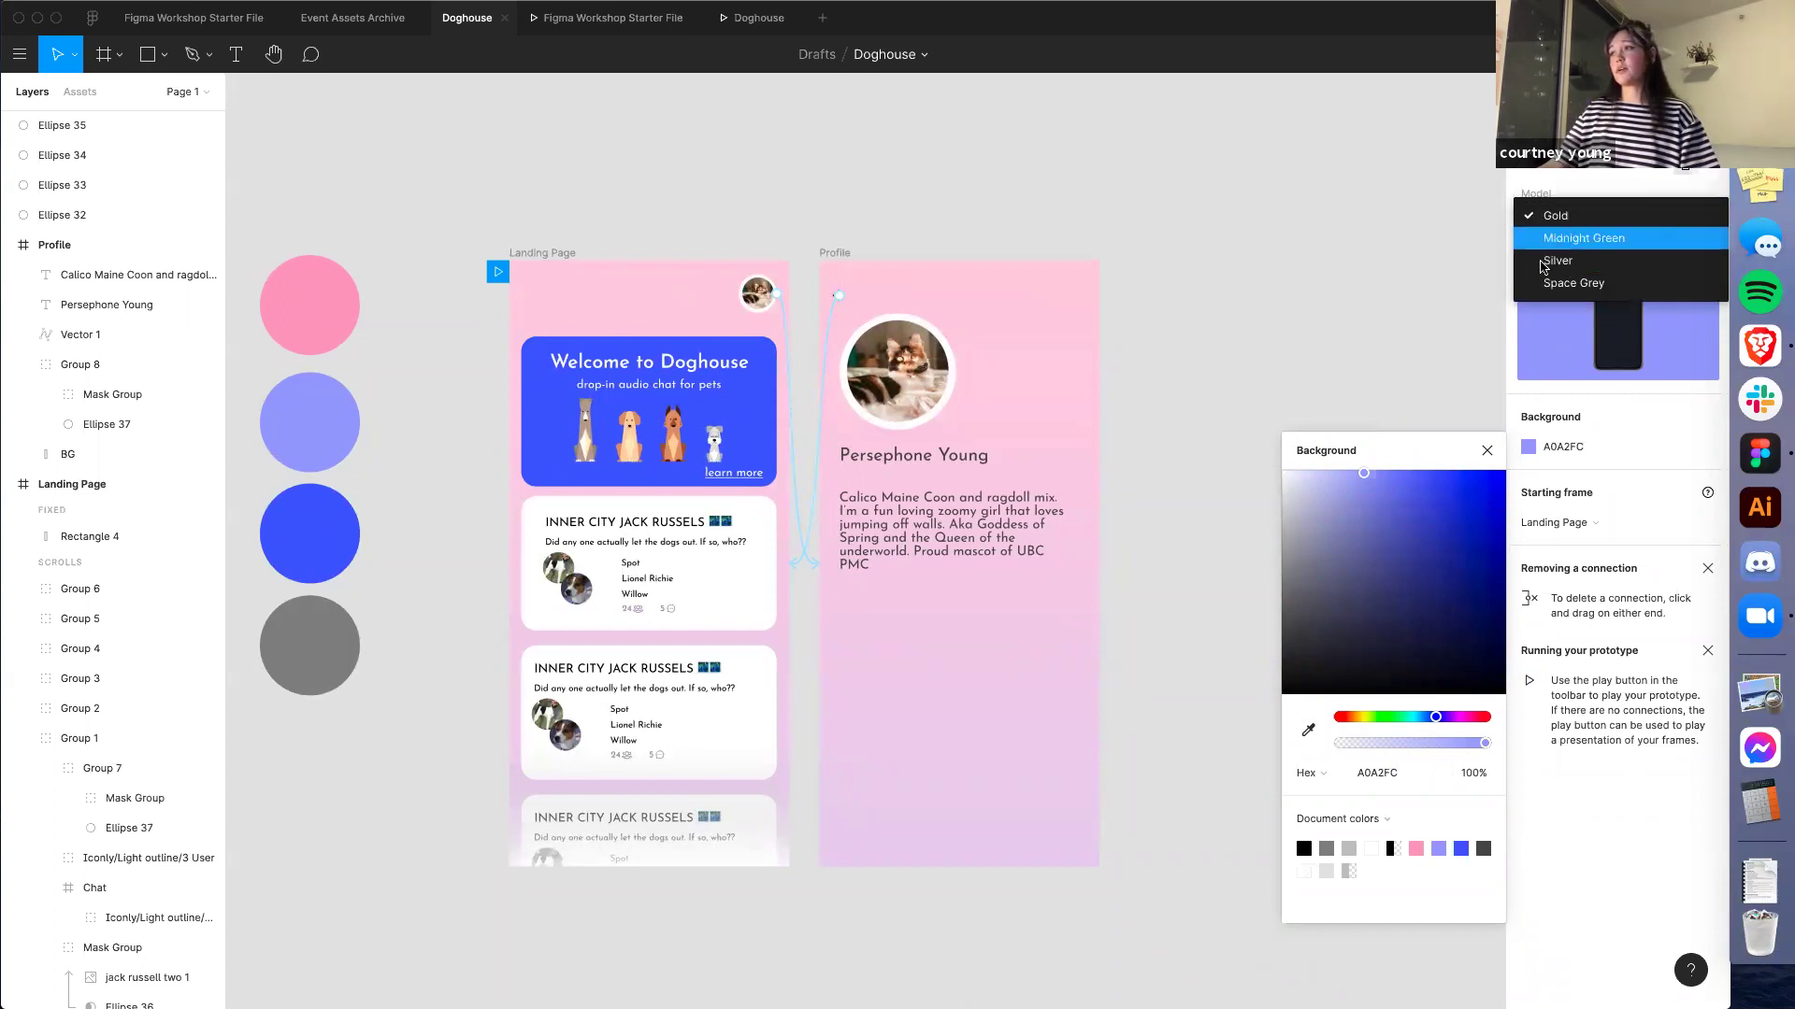
pyautogui.click(1575, 262)
pyautogui.hscroll(-3, 1304, 262)
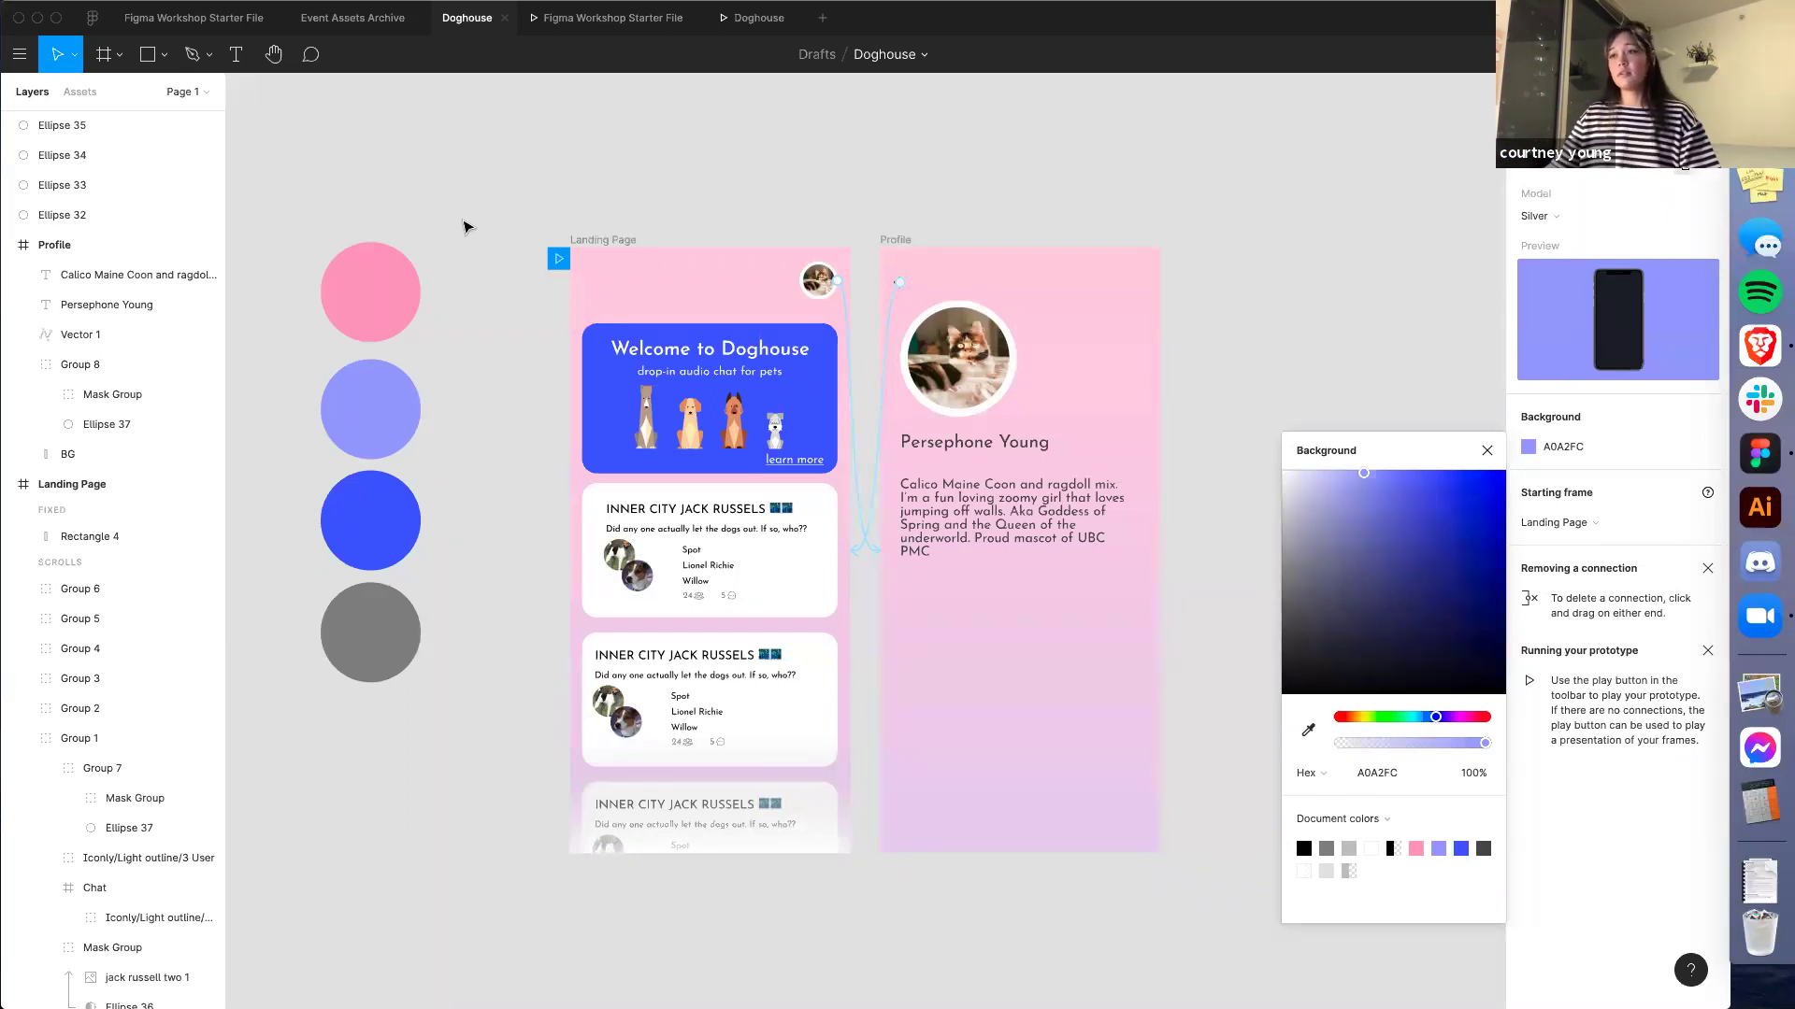
# Open the Design Resources page in the Figma Workshop Starter File
pyautogui.click(155, 26)
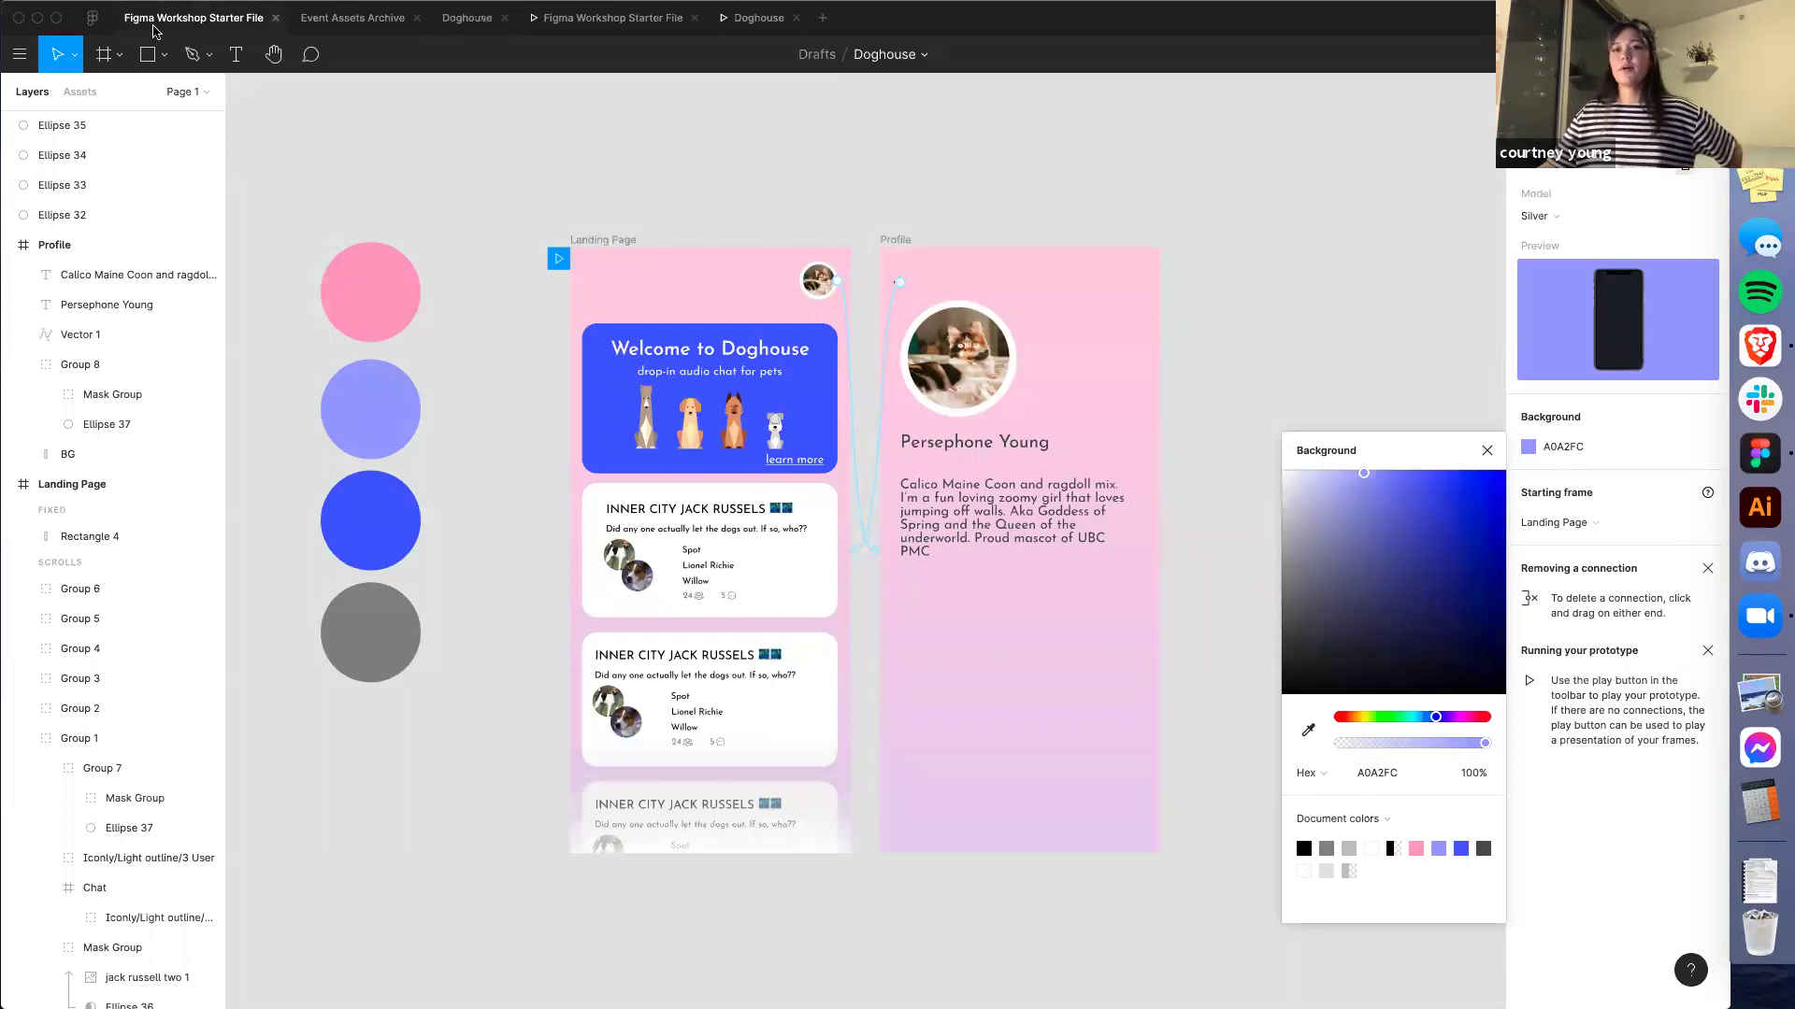
pyautogui.scroll(2, 284, 321)
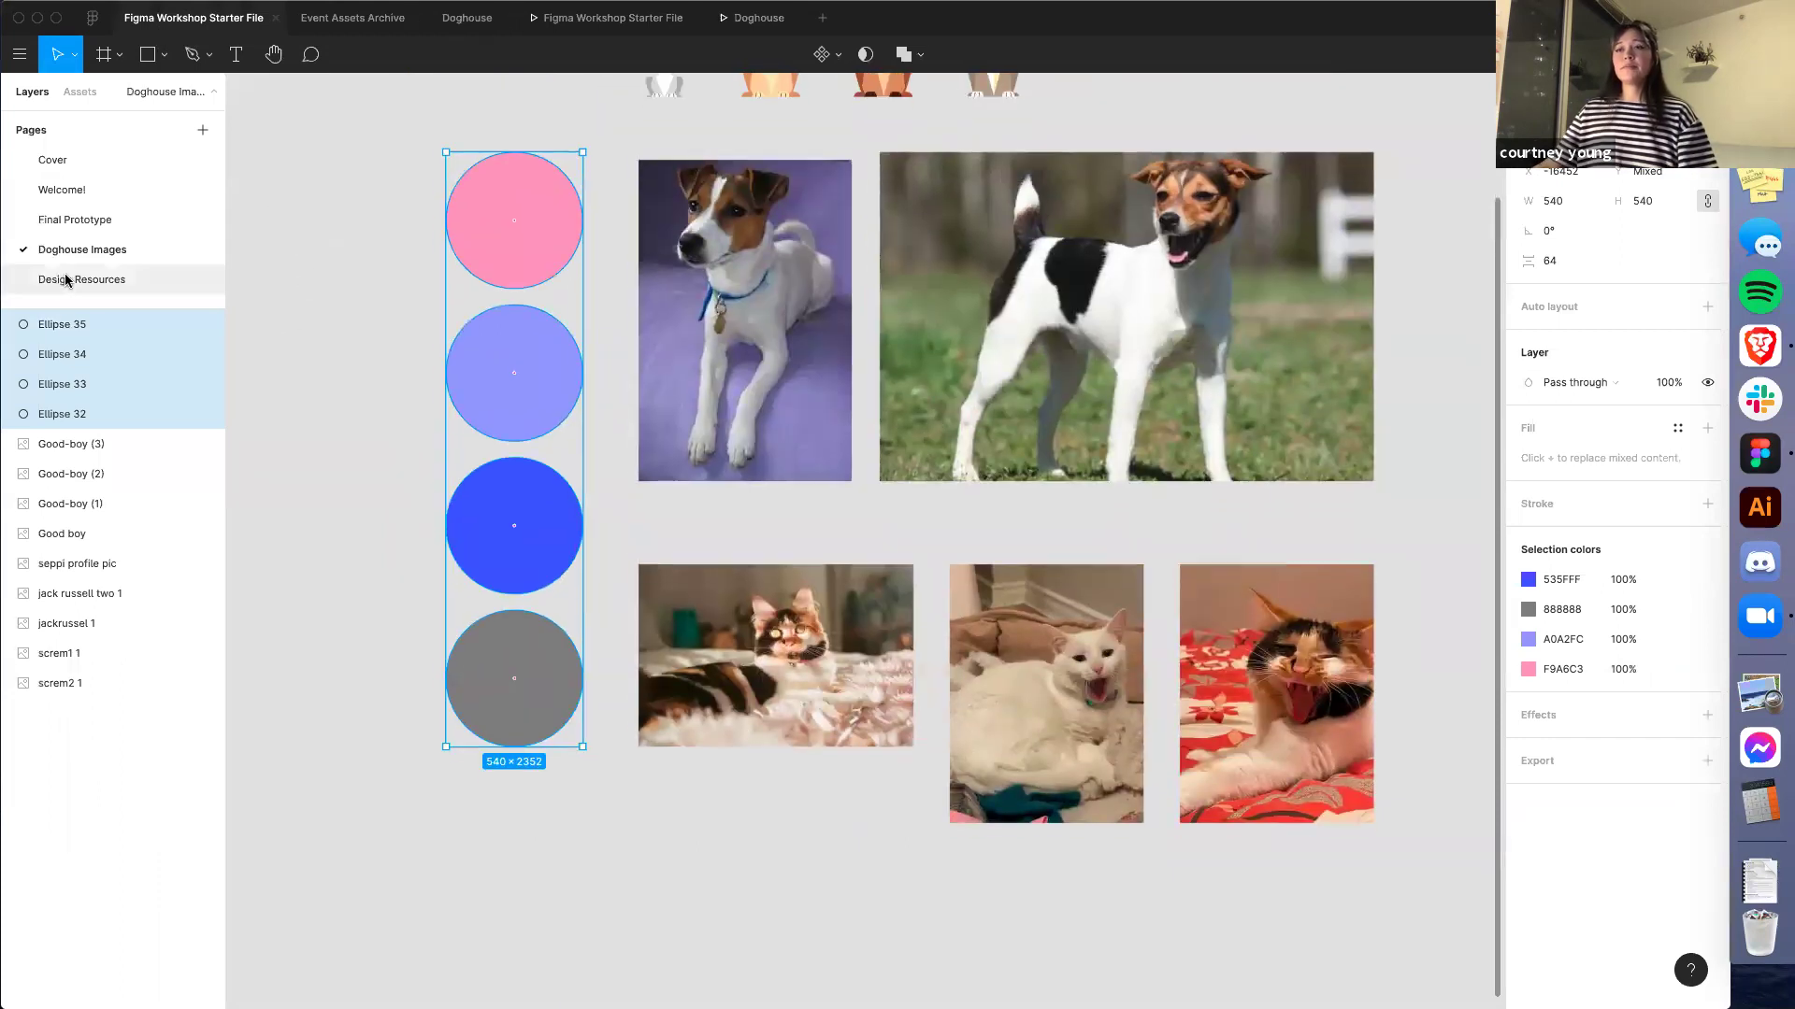
pyautogui.click(67, 280)
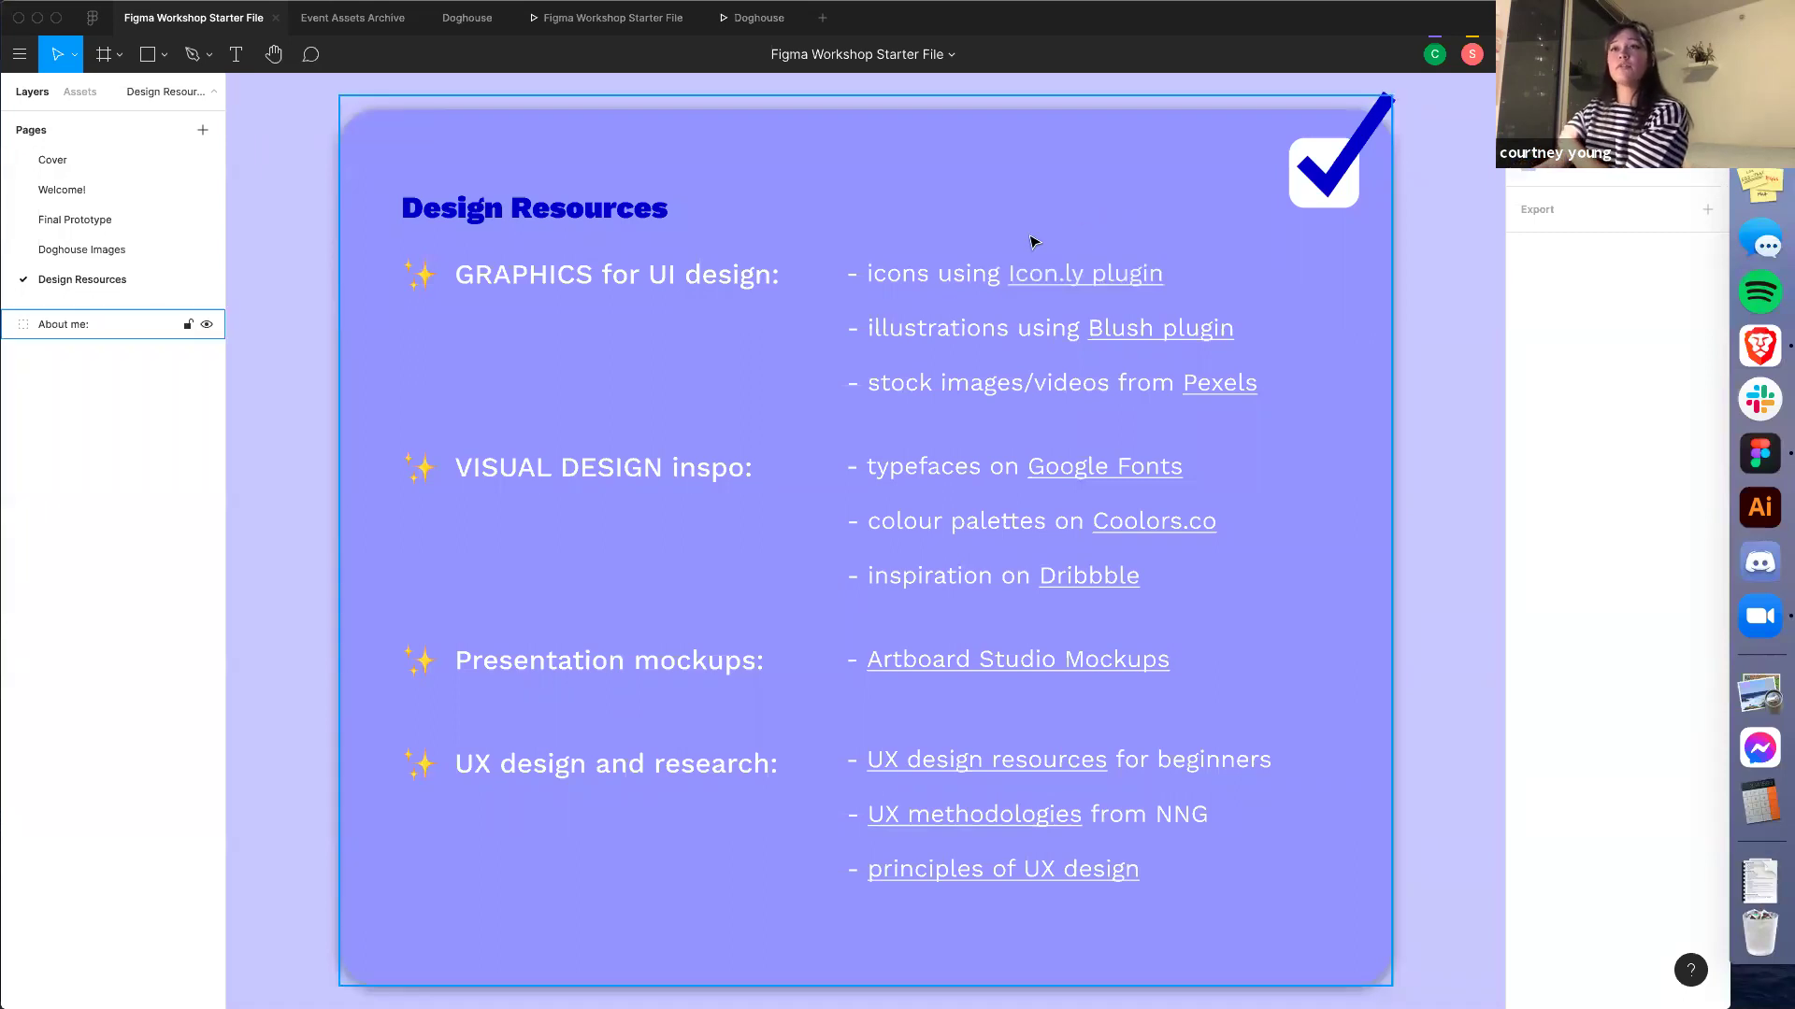
pyautogui.press('Escape')
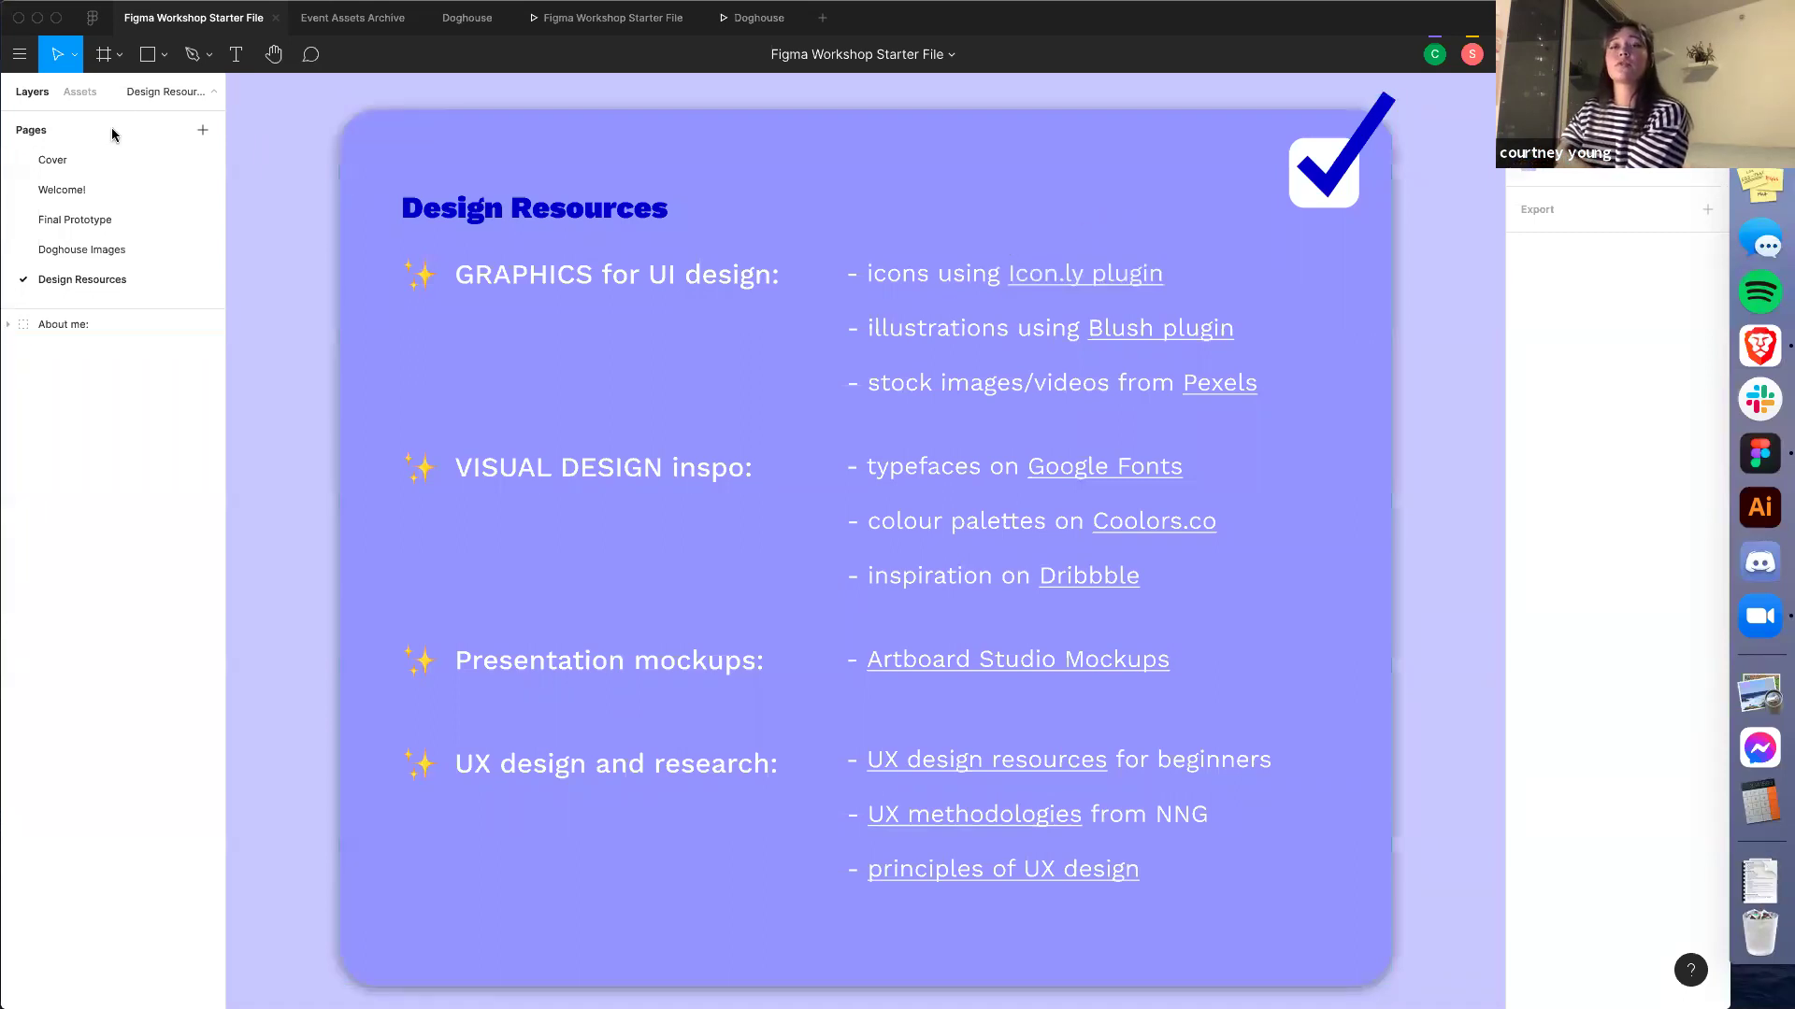
# Search the Figma Community for "icons"
pyautogui.click(94, 22)
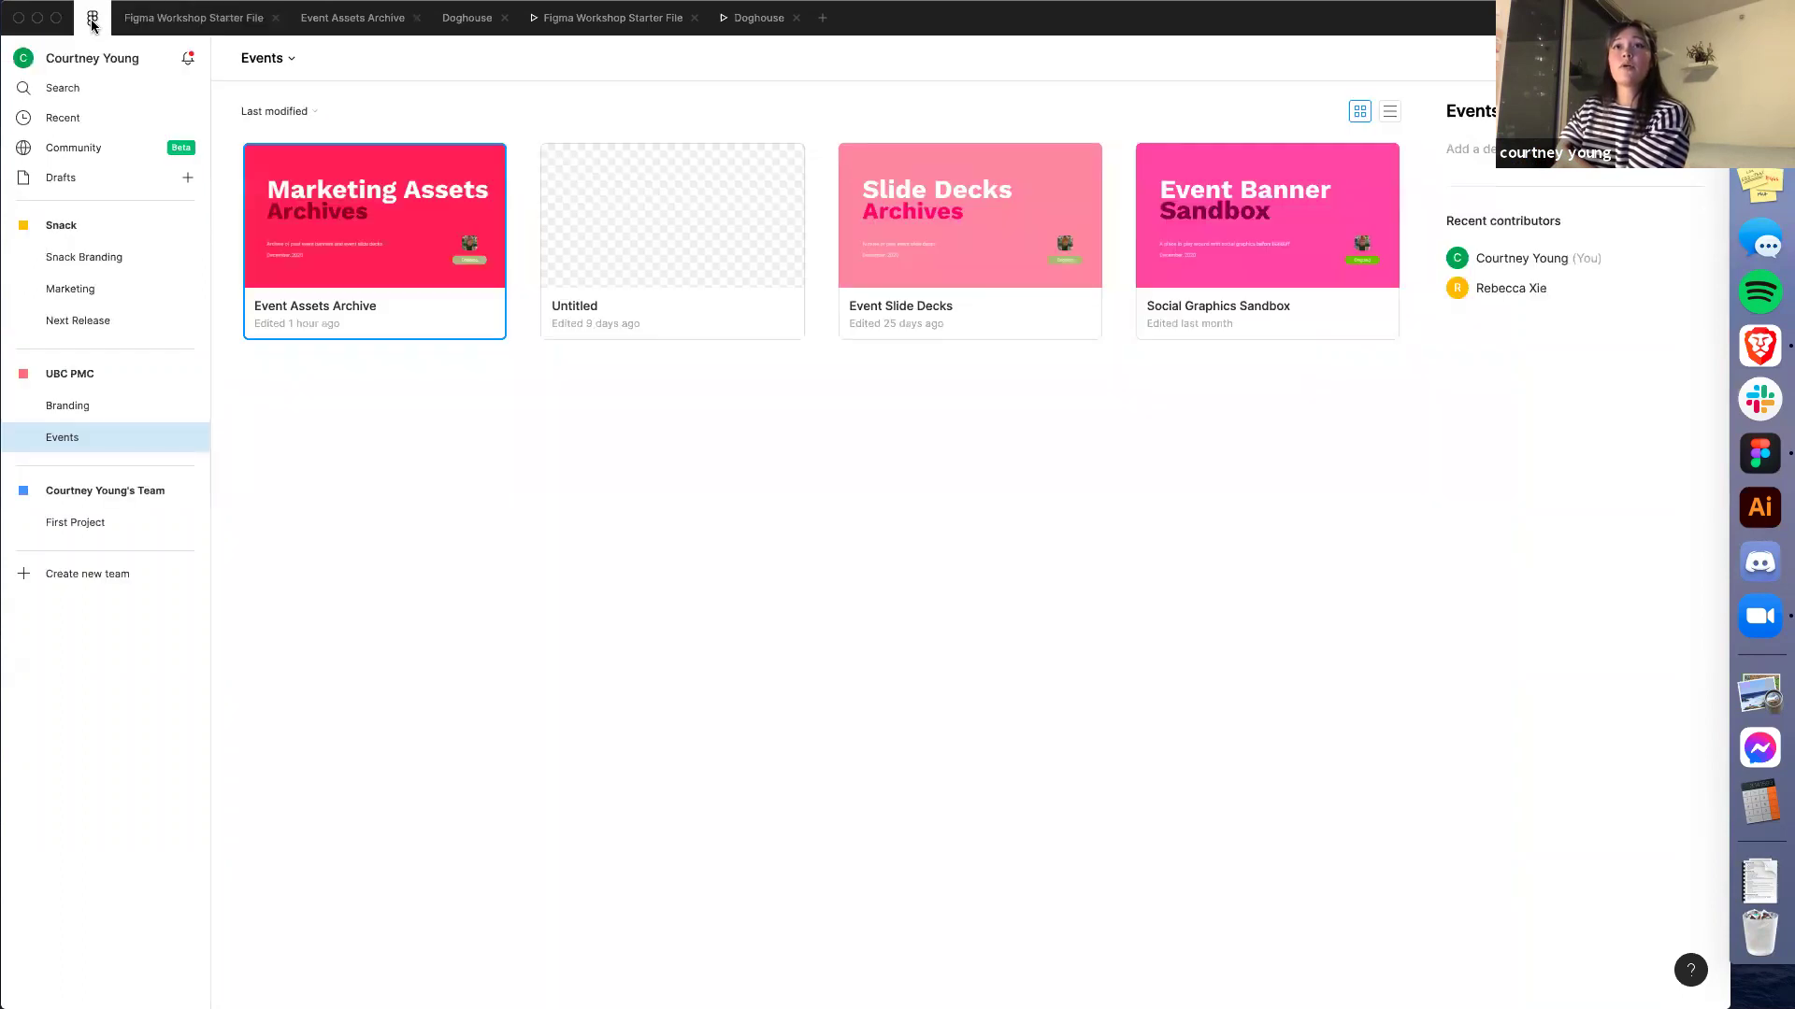
pyautogui.click(77, 146)
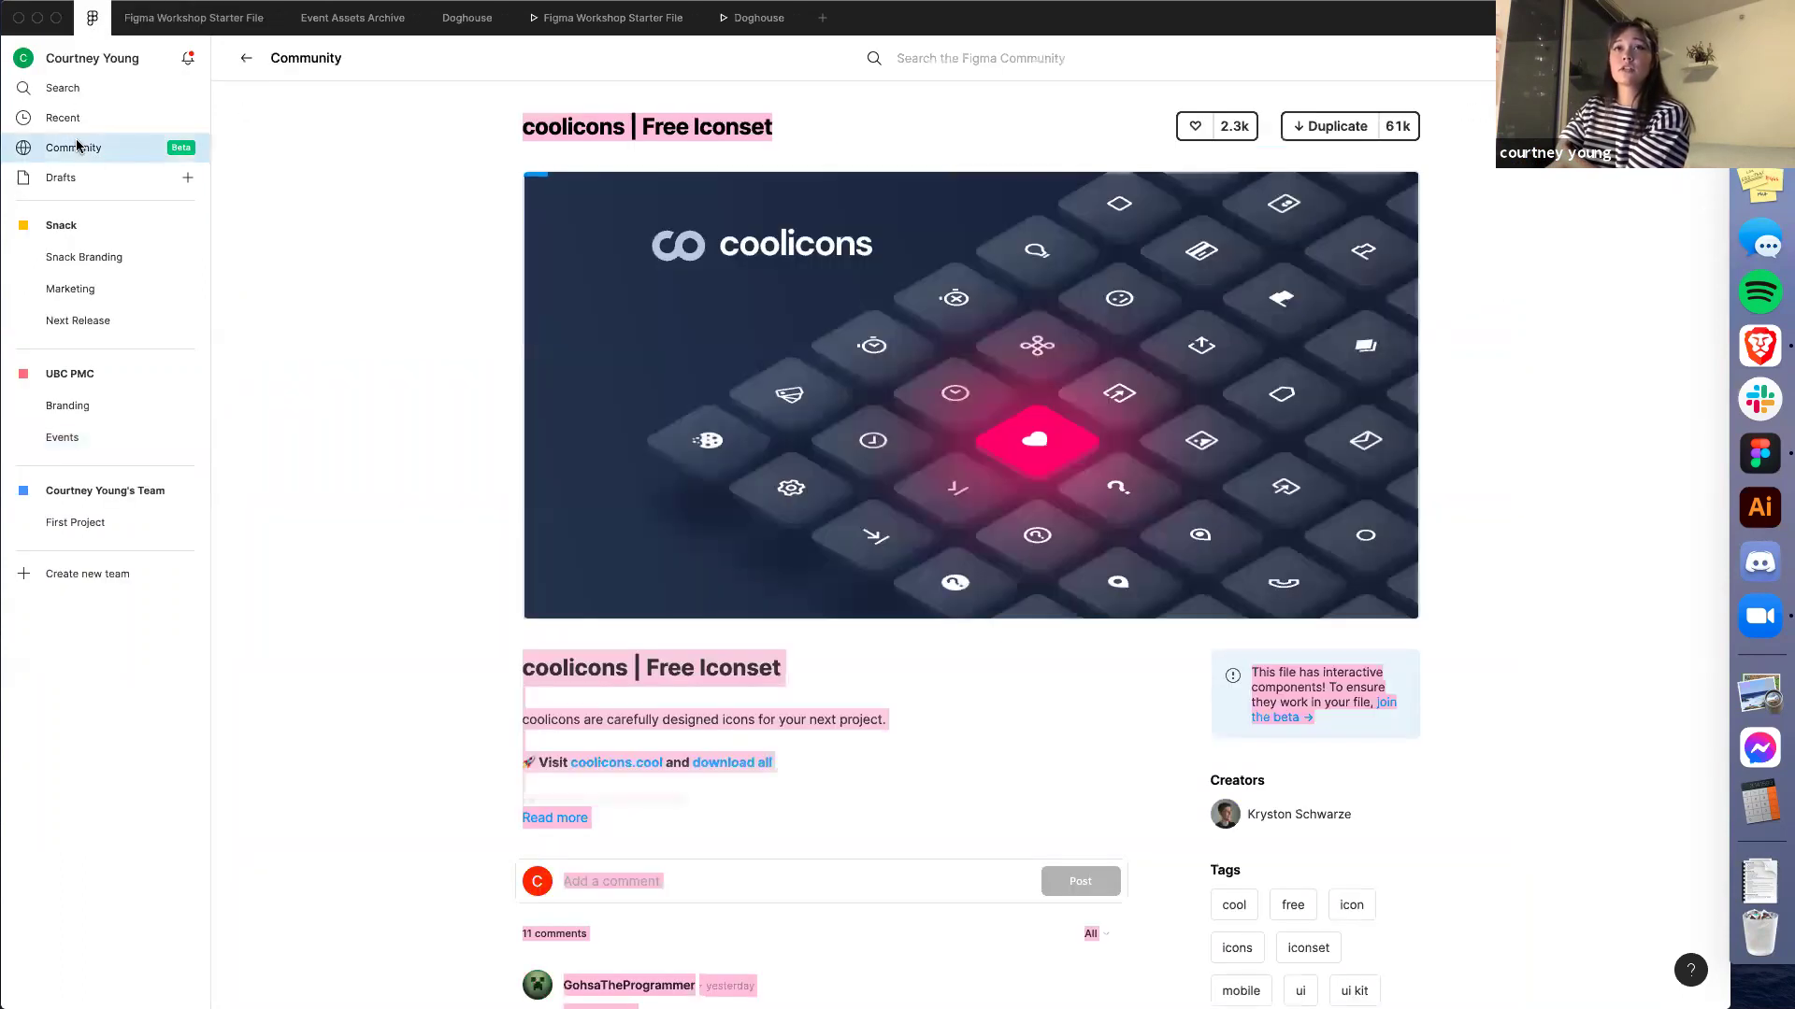
pyautogui.click(245, 62)
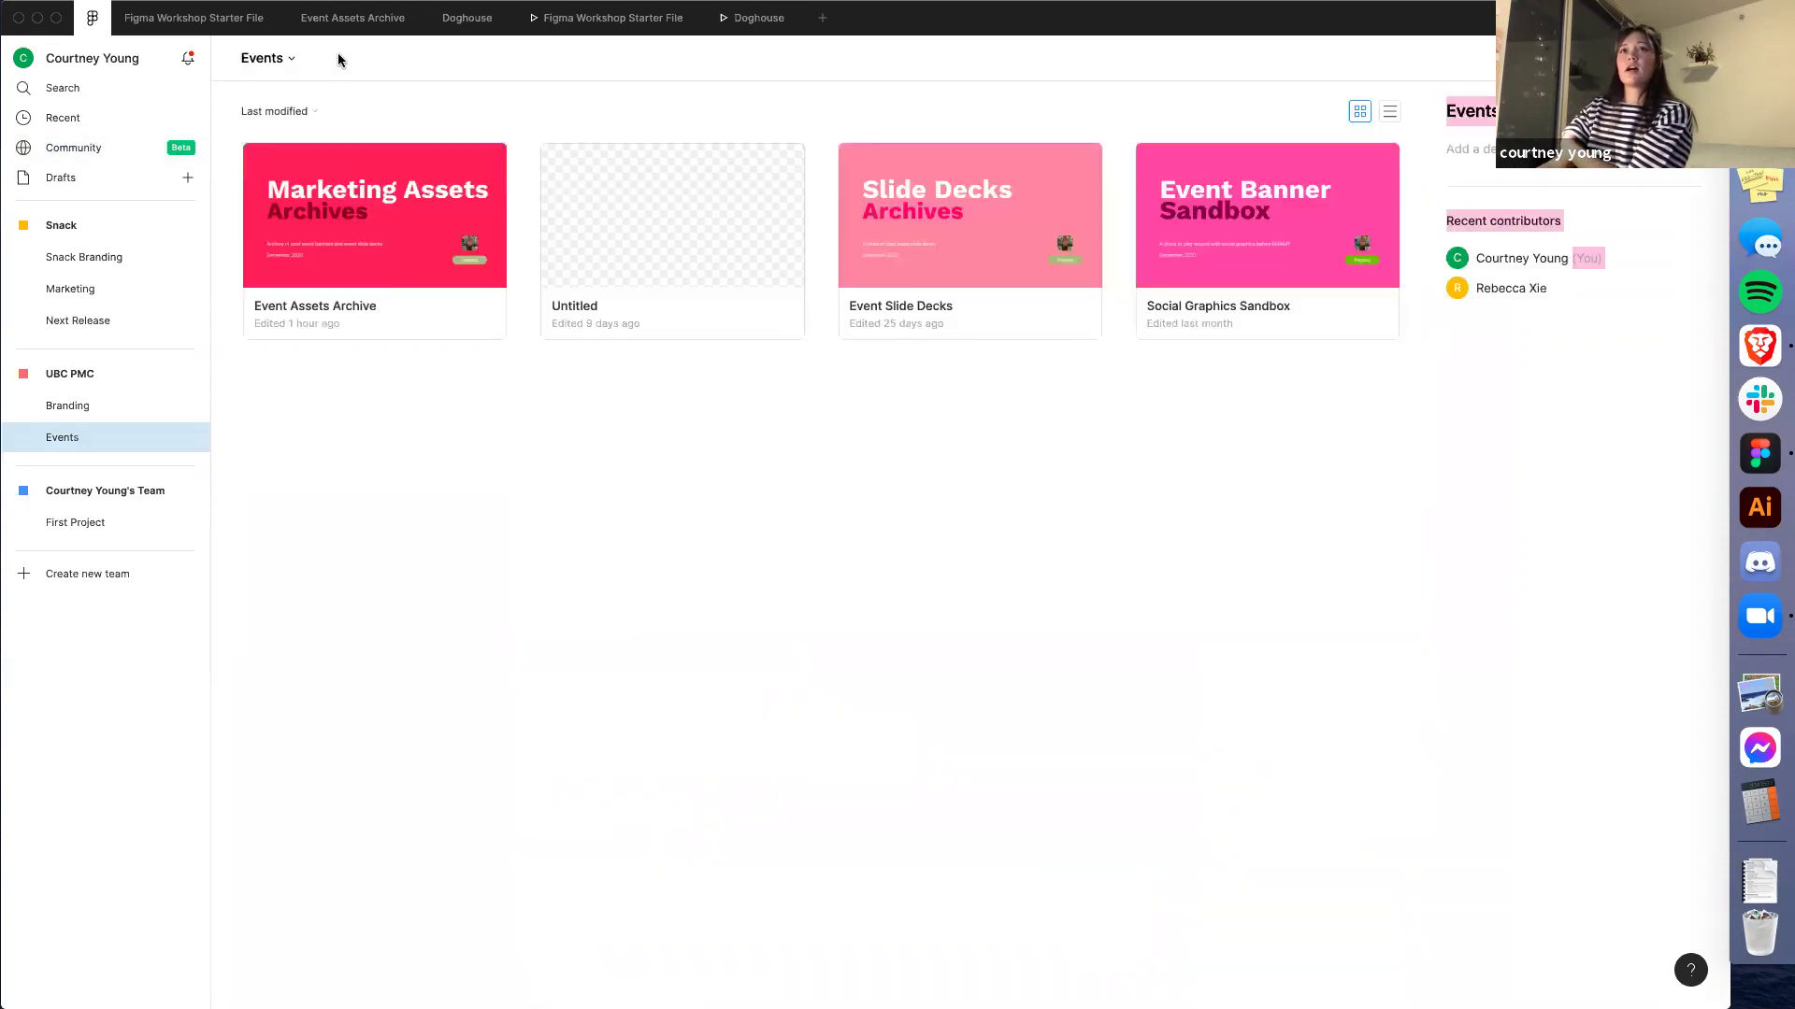
pyautogui.click(84, 150)
pyautogui.click(1011, 61)
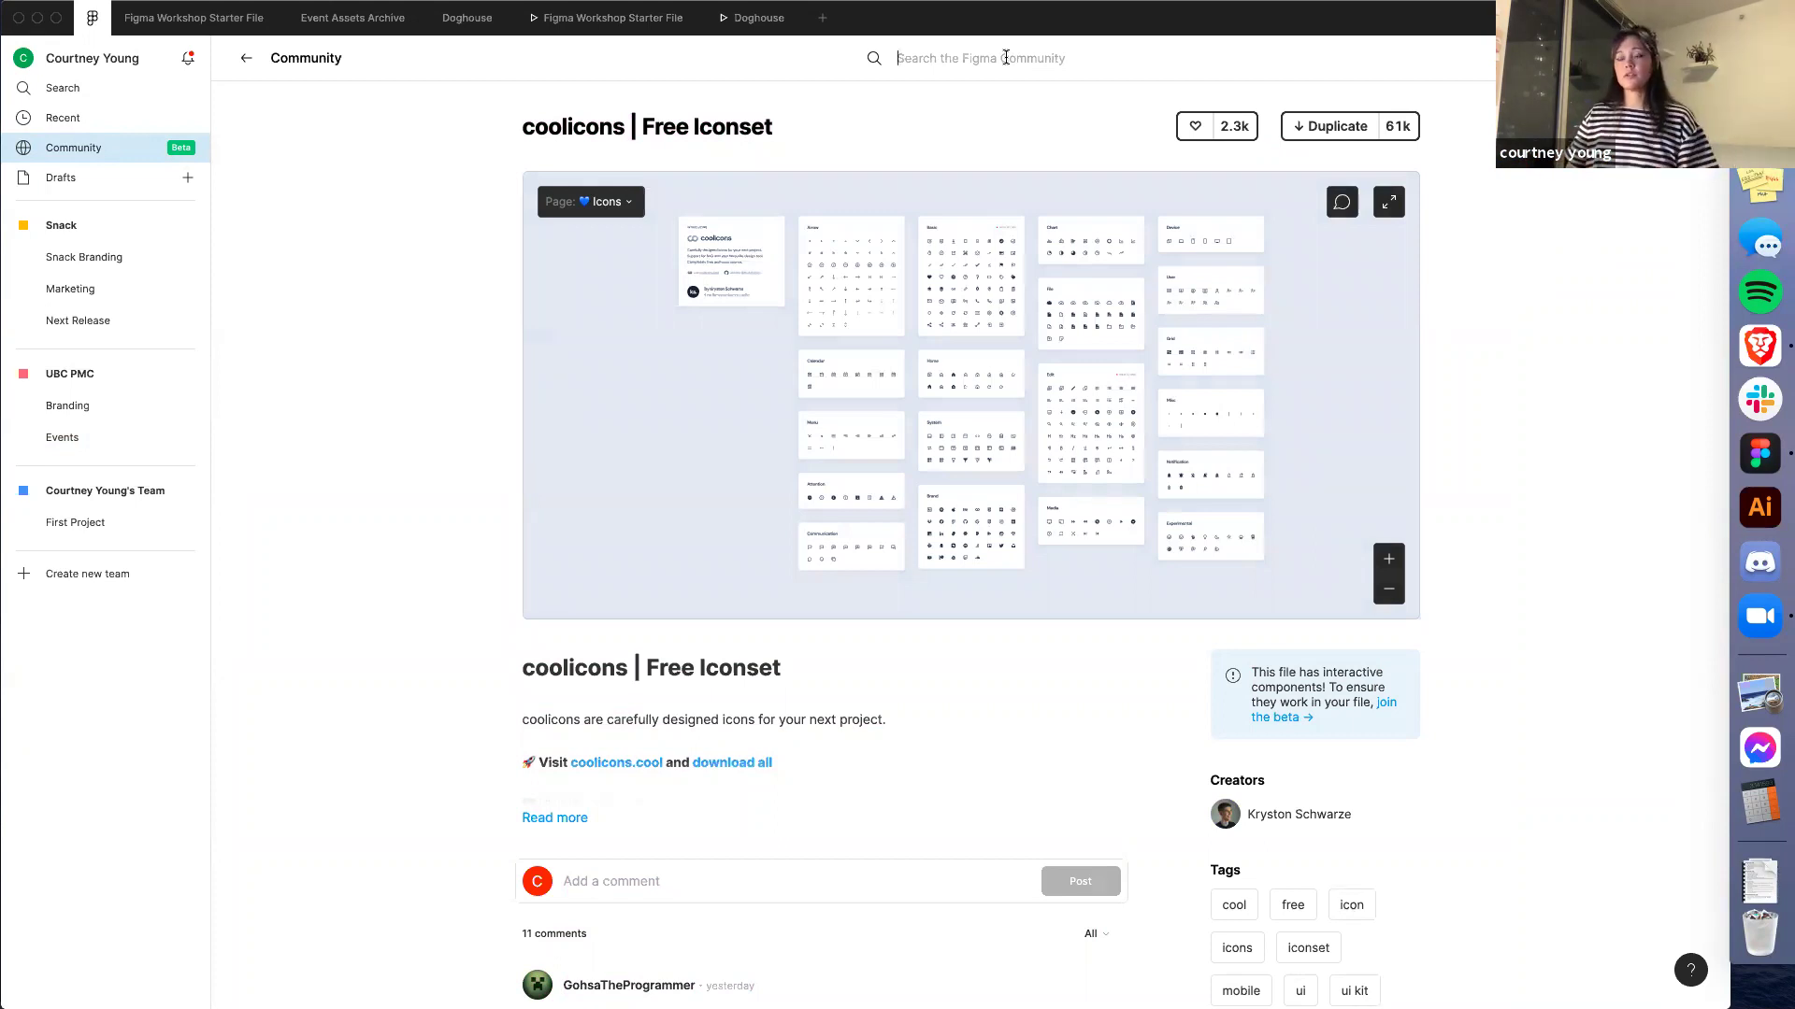
pyautogui.write('icons')
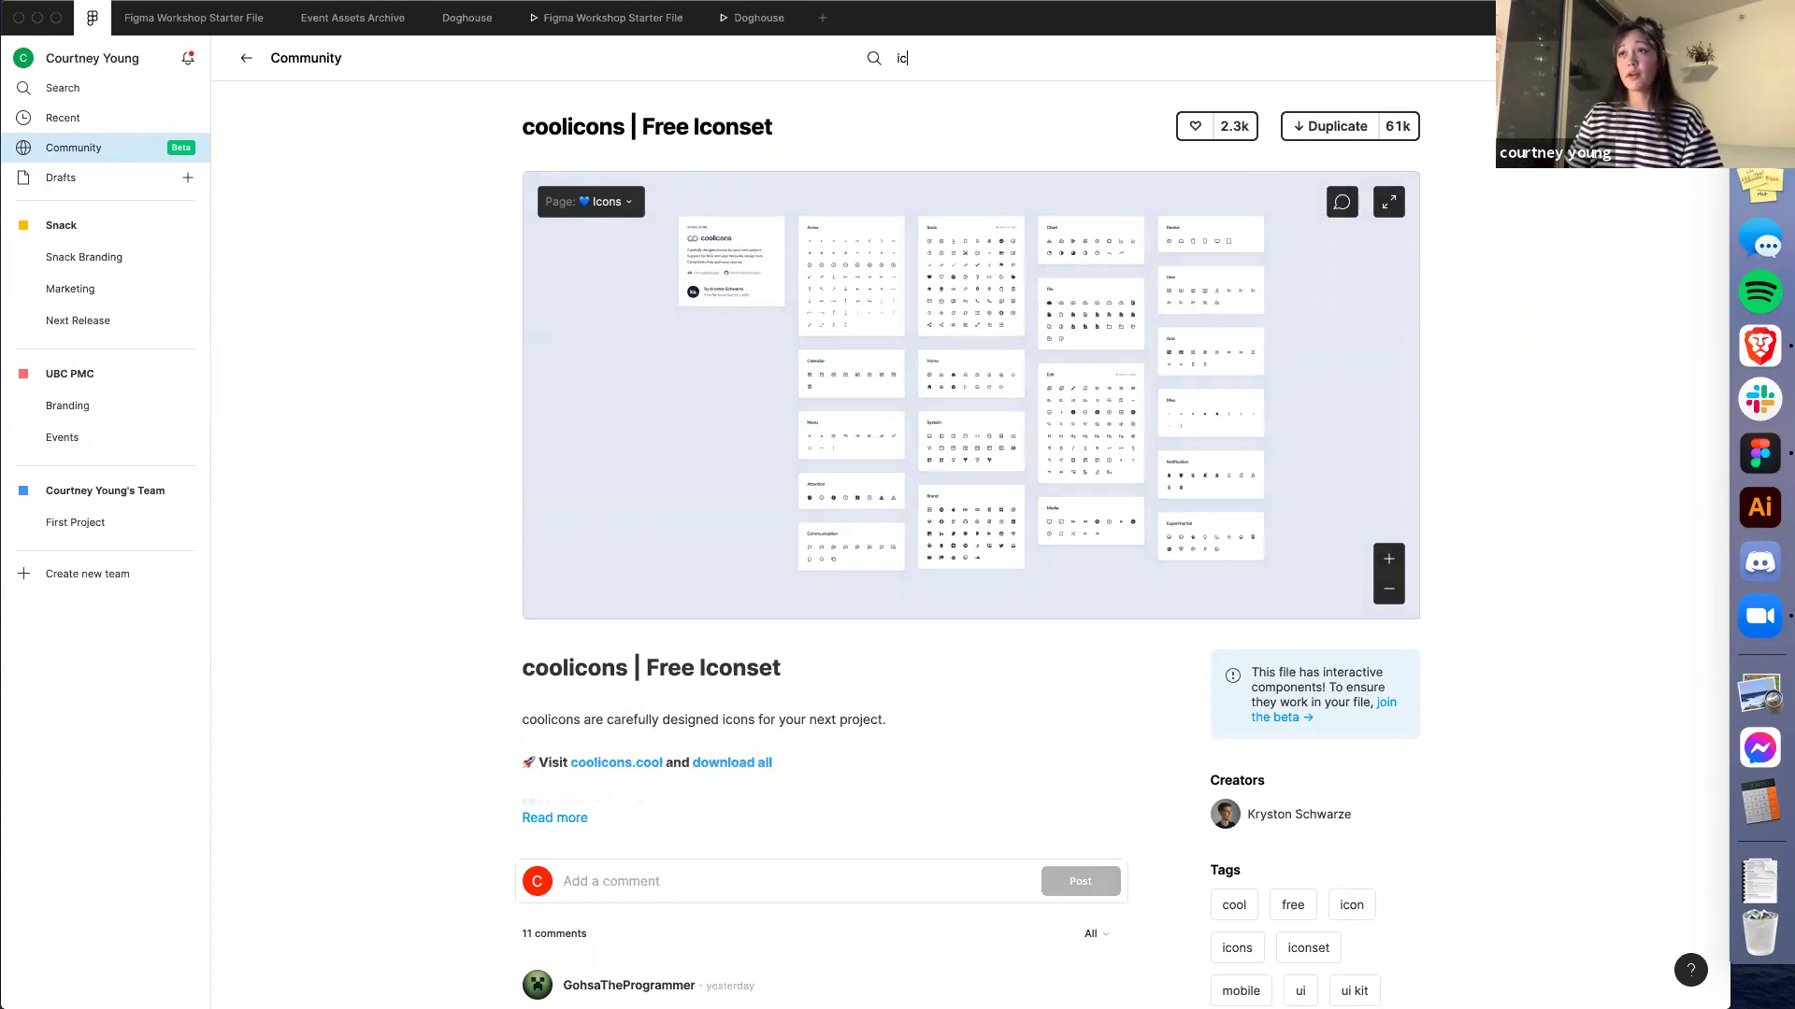
pyautogui.press('Return')
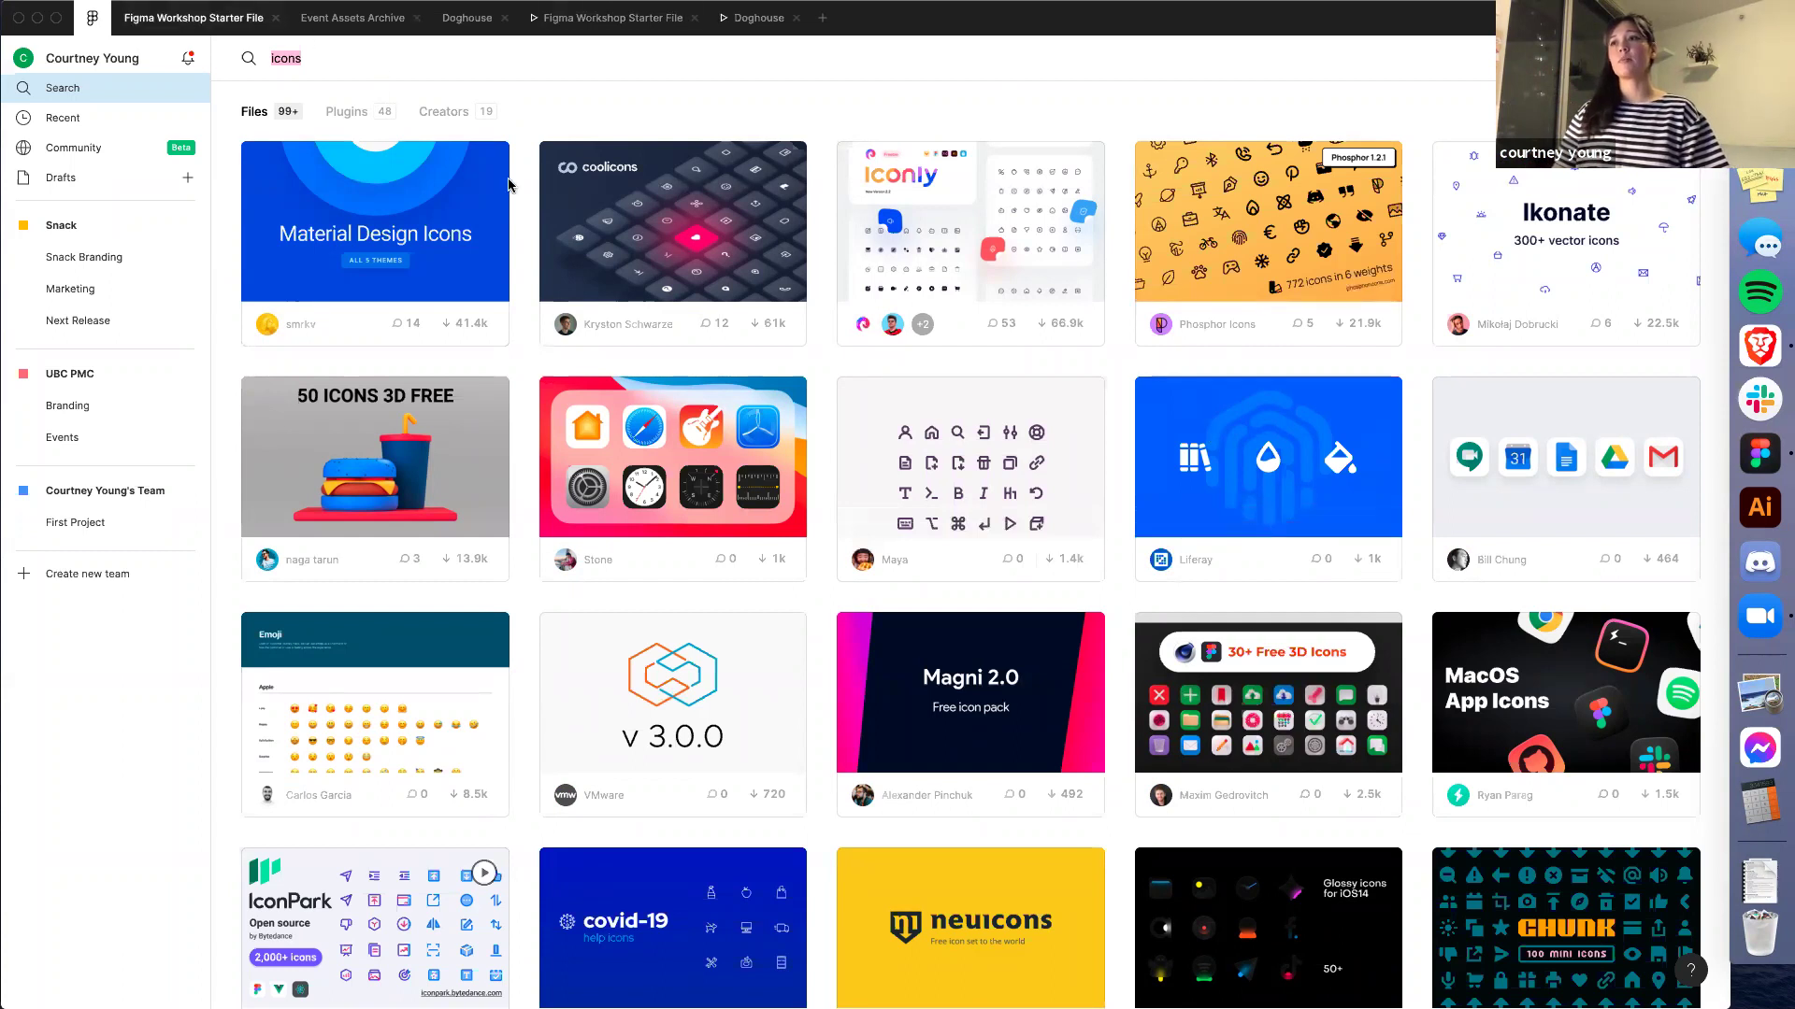
# Return to the Figma Workshop Starter File and examine the graphics and visual design links, including Blush, Pexels, Google Fonts and Dribbble
pyautogui.click(187, 17)
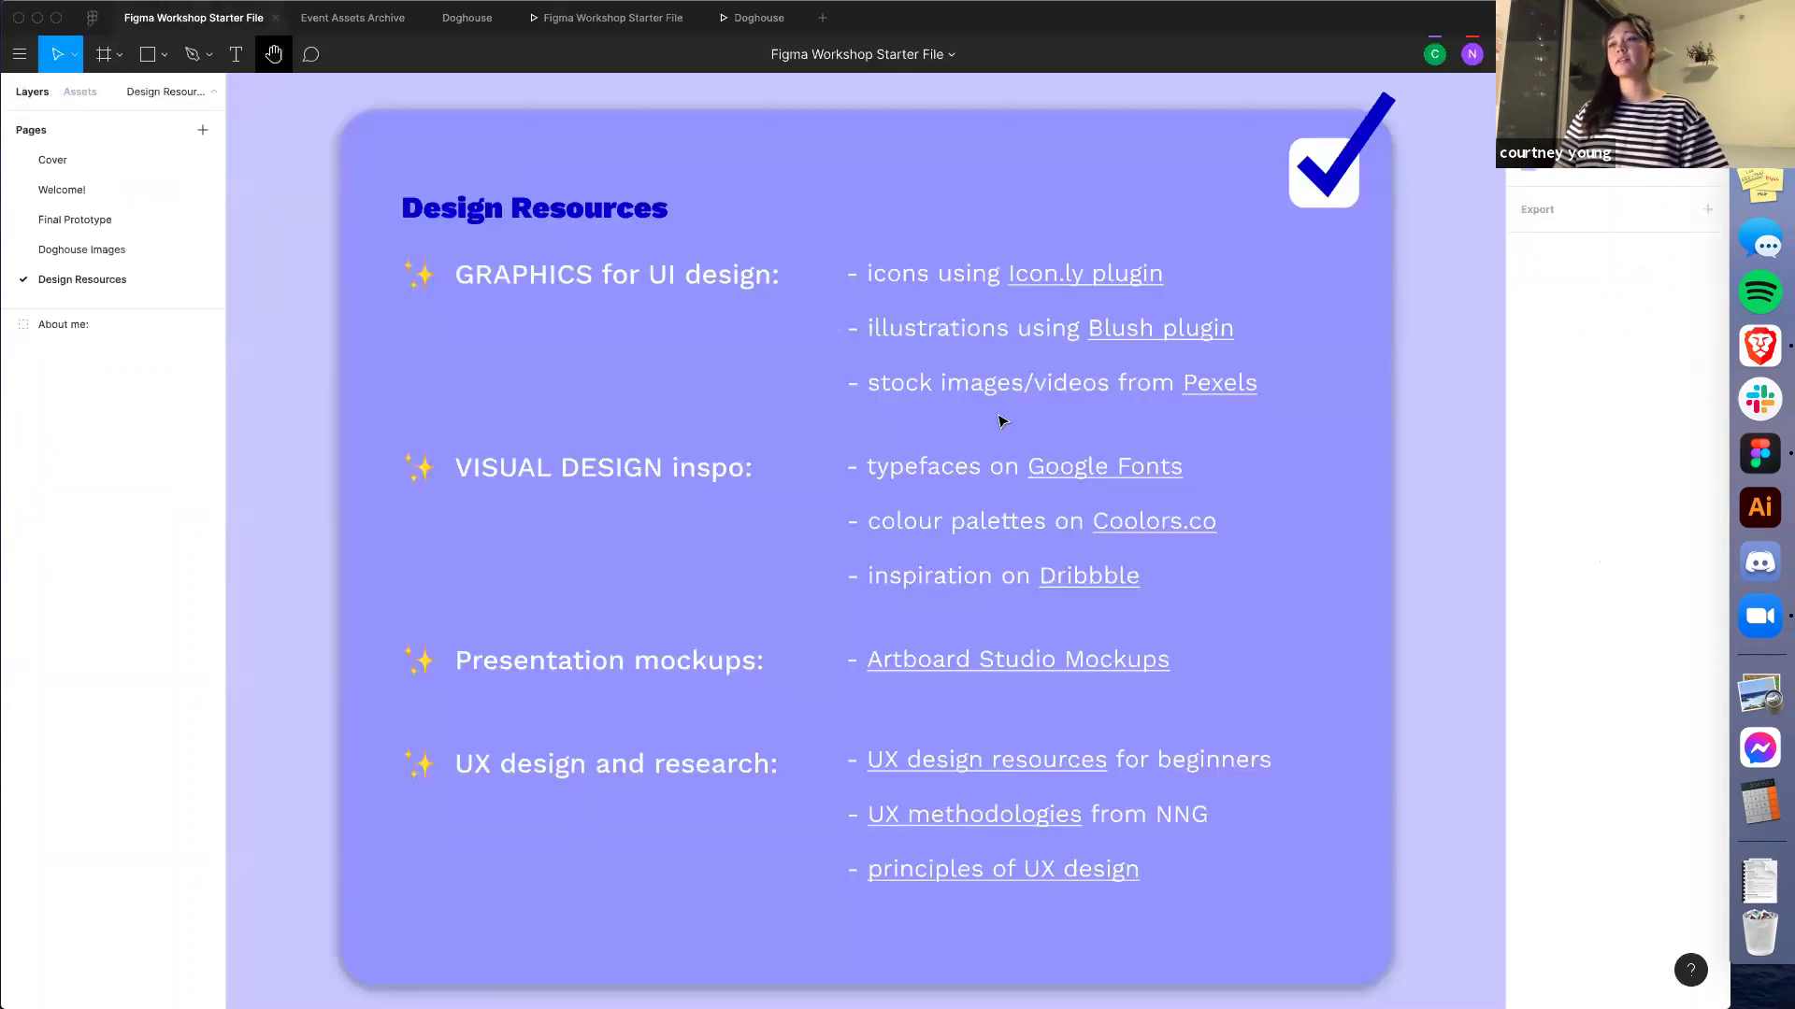
pyautogui.click(1169, 334)
pyautogui.moveTo(1203, 339)
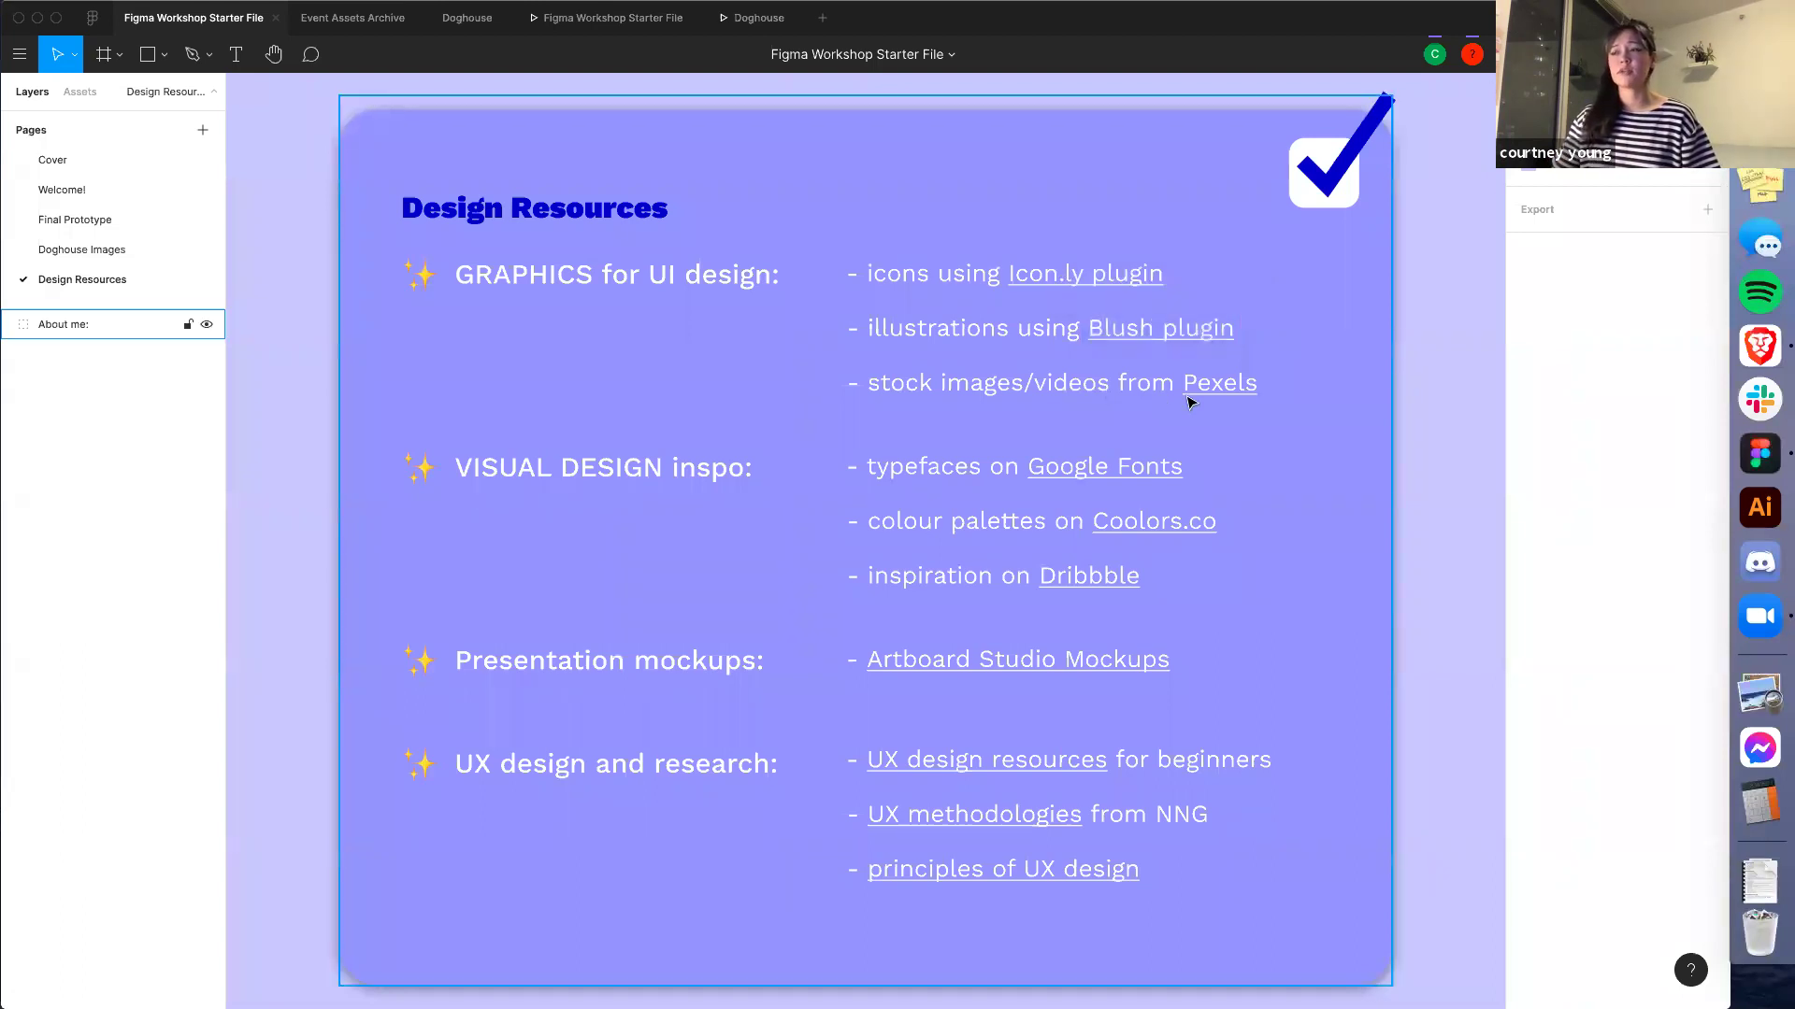
pyautogui.moveTo(1250, 400)
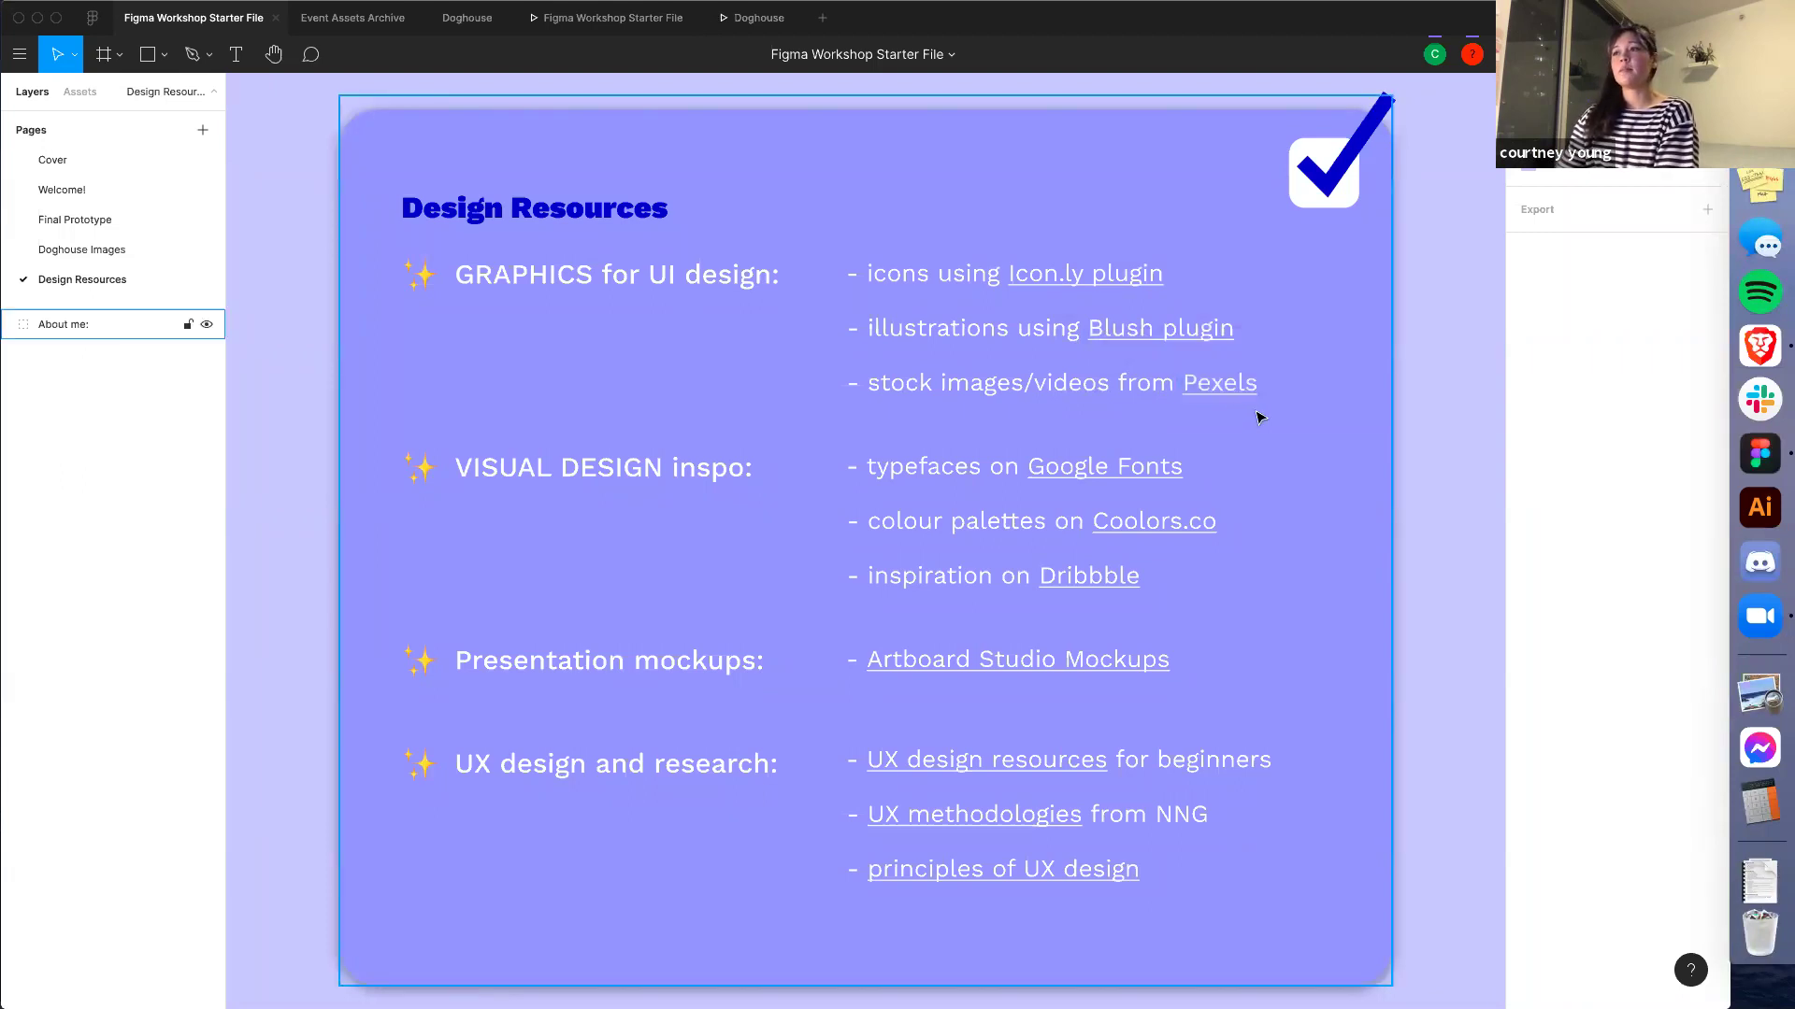
pyautogui.moveTo(1074, 471)
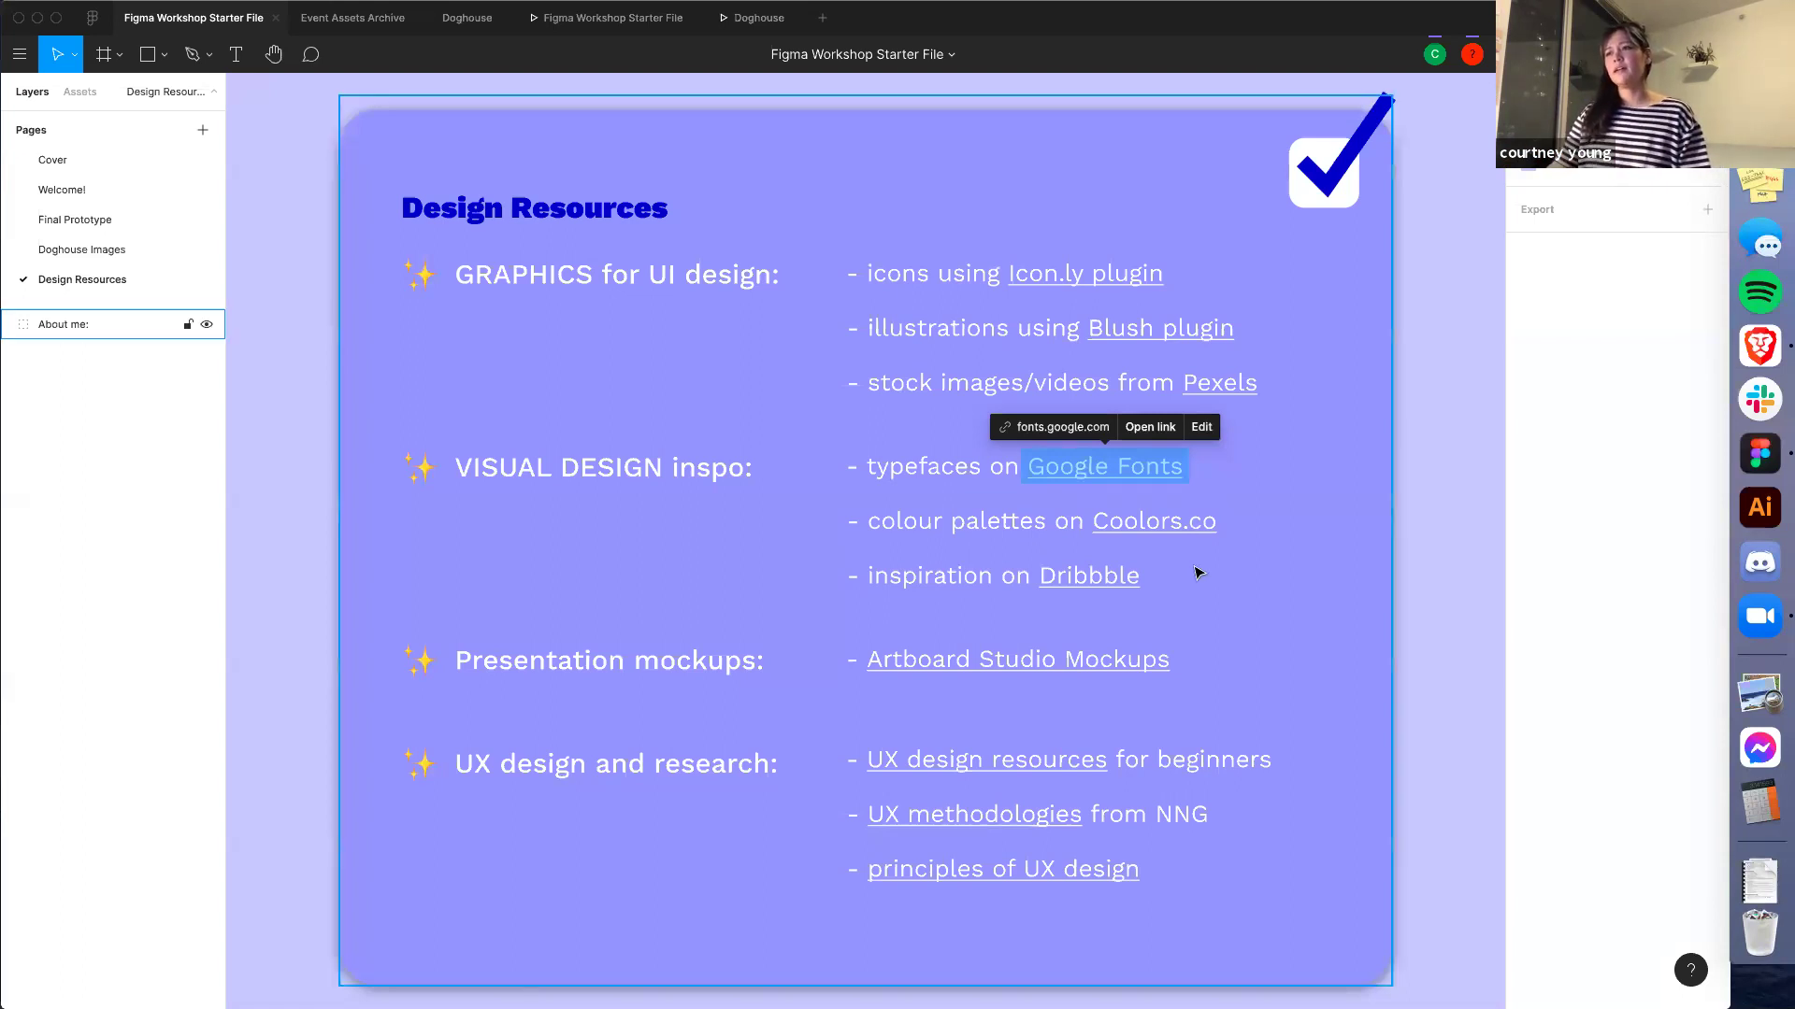
pyautogui.moveTo(1110, 587)
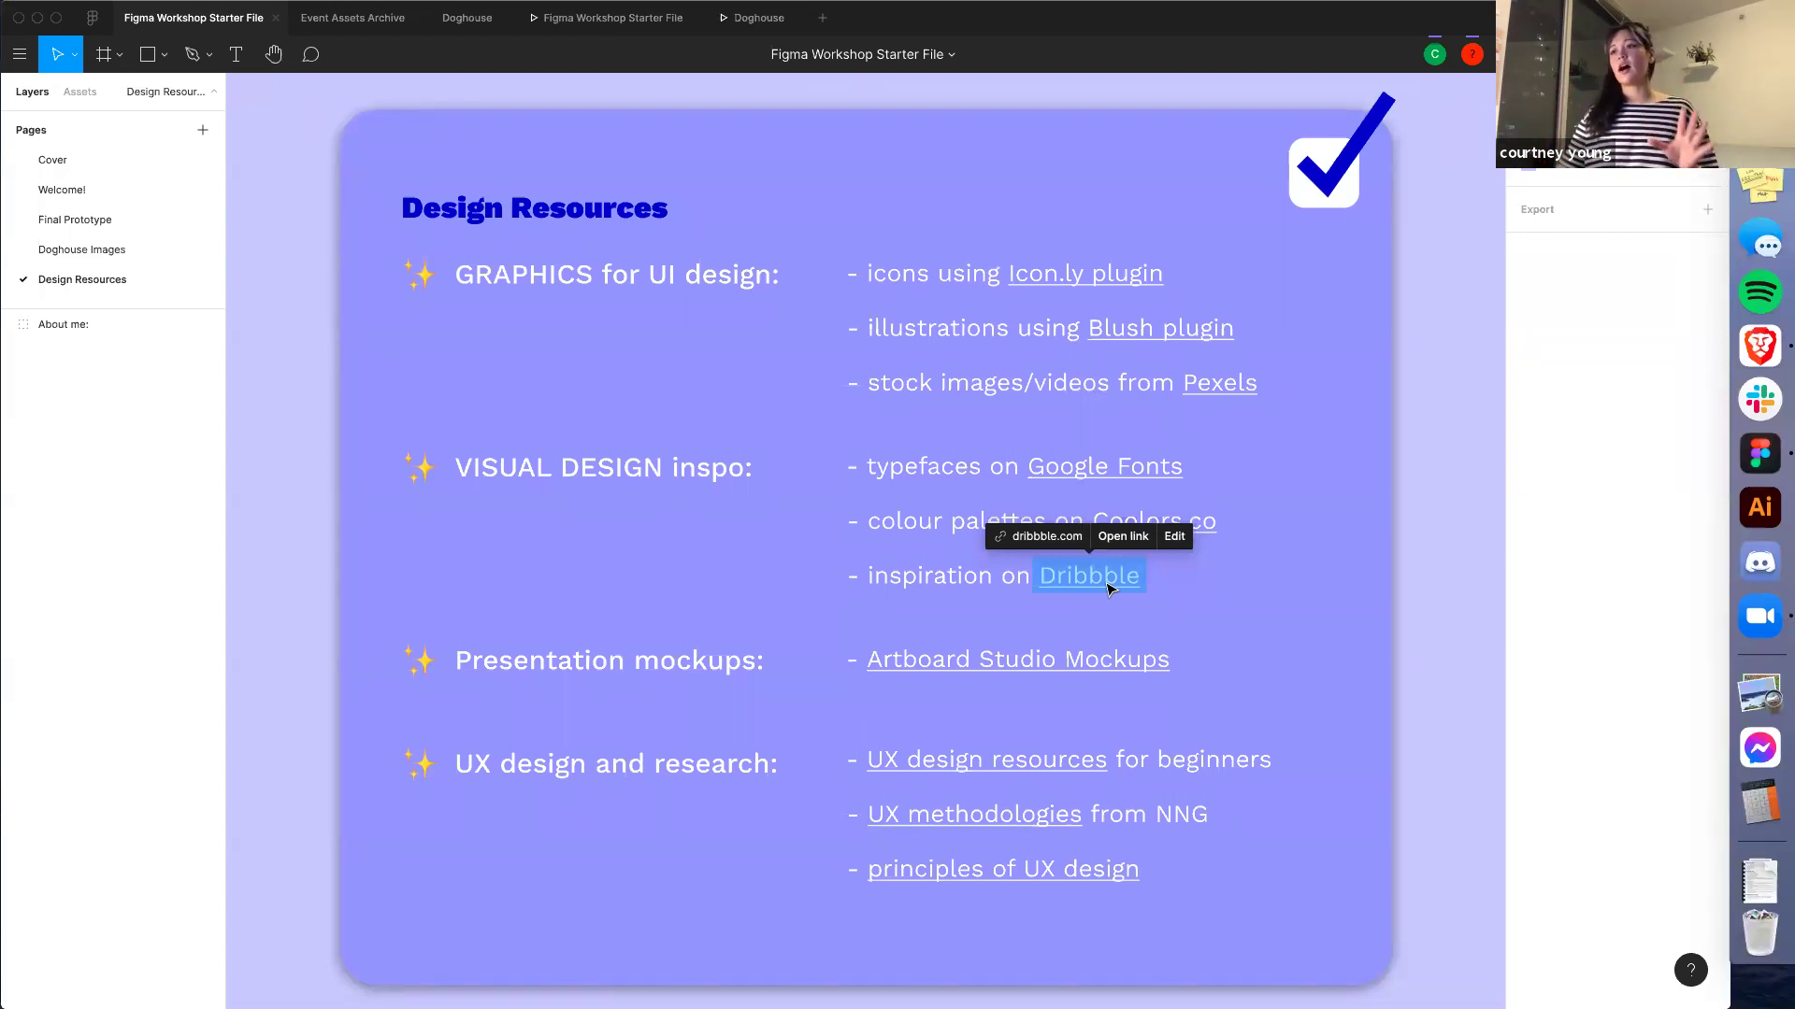
# Examine the presentation mockups link and the UX design and research links, including Artboard Studio Mockups, UX design resources and principles of UX design
pyautogui.click(1100, 674)
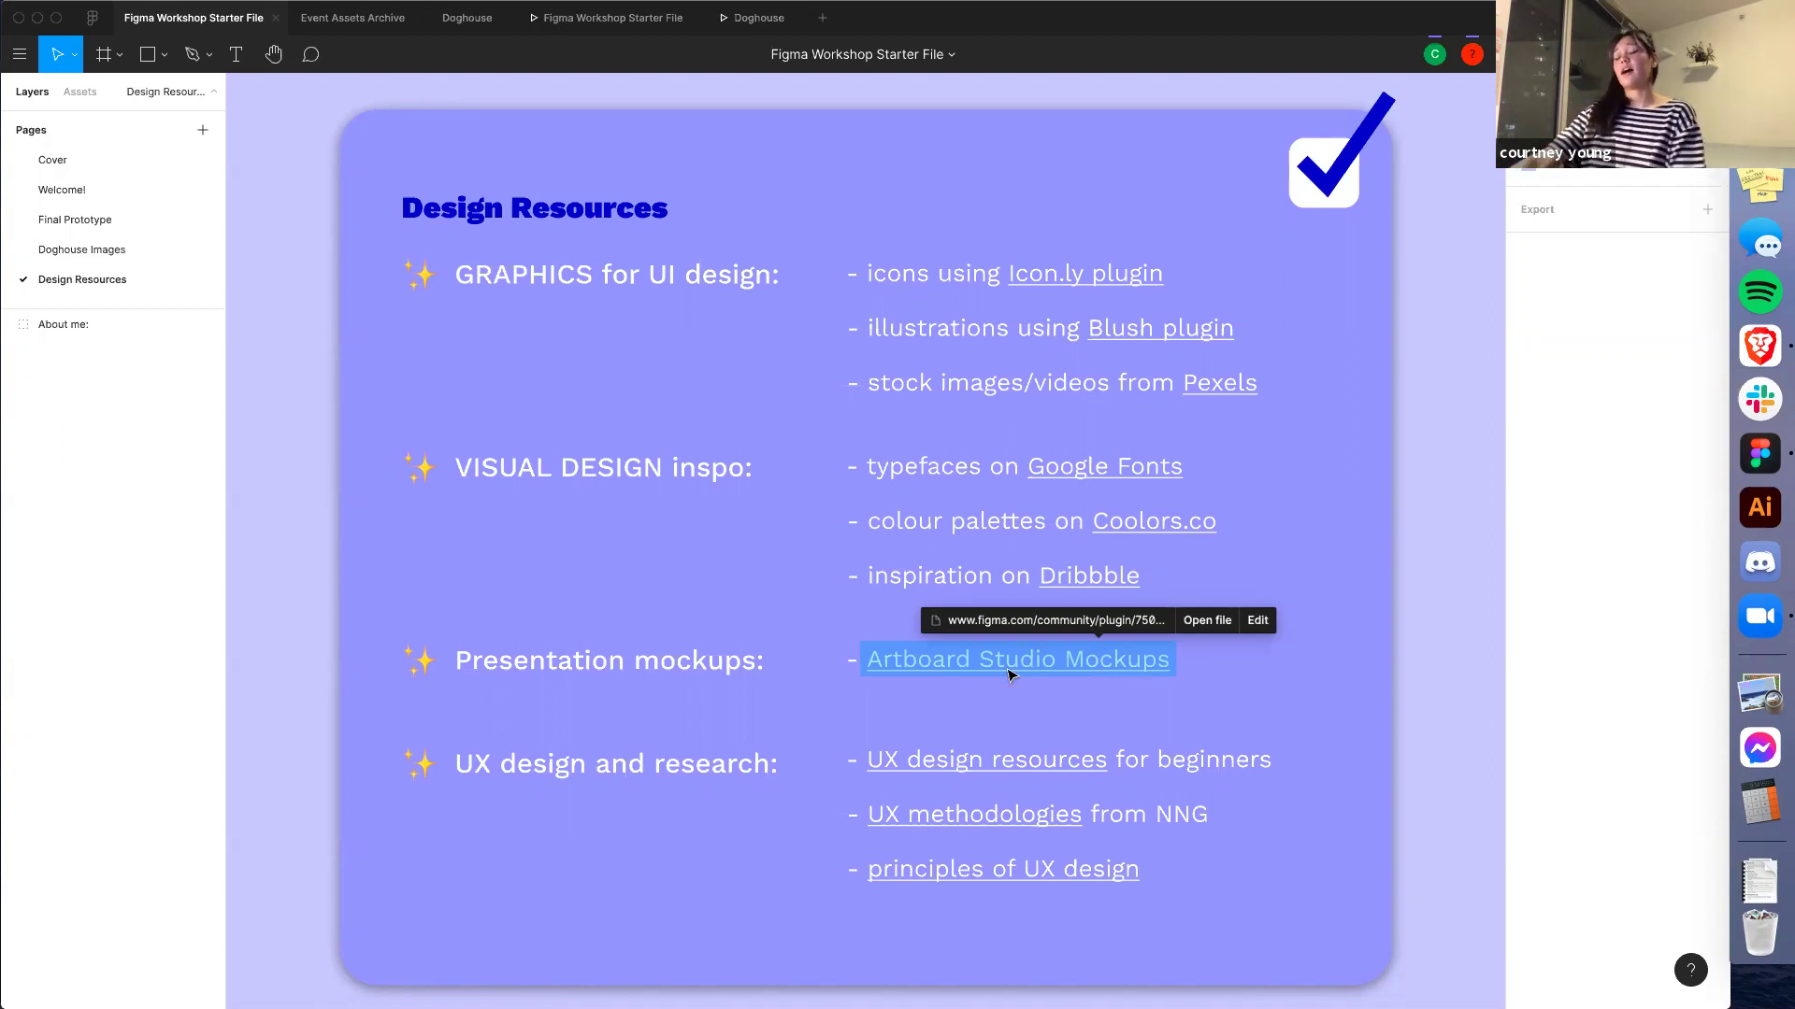
pyautogui.click(1206, 682)
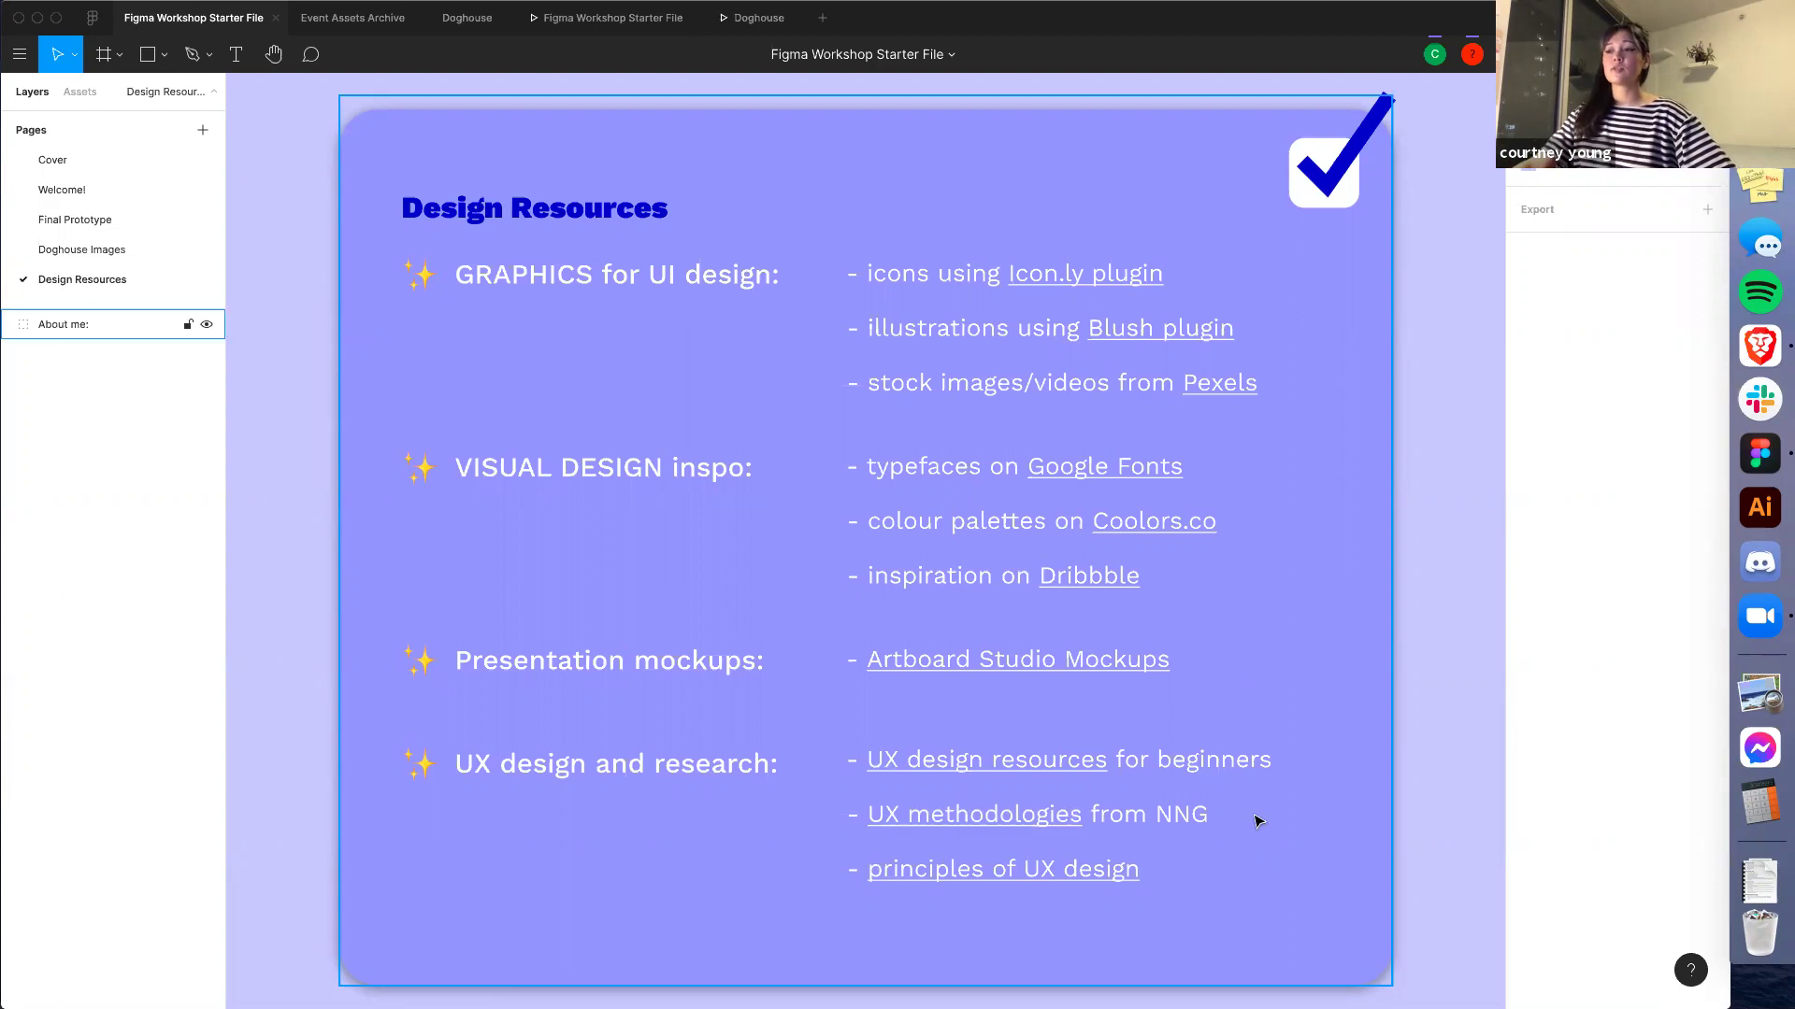
pyautogui.moveTo(907, 829)
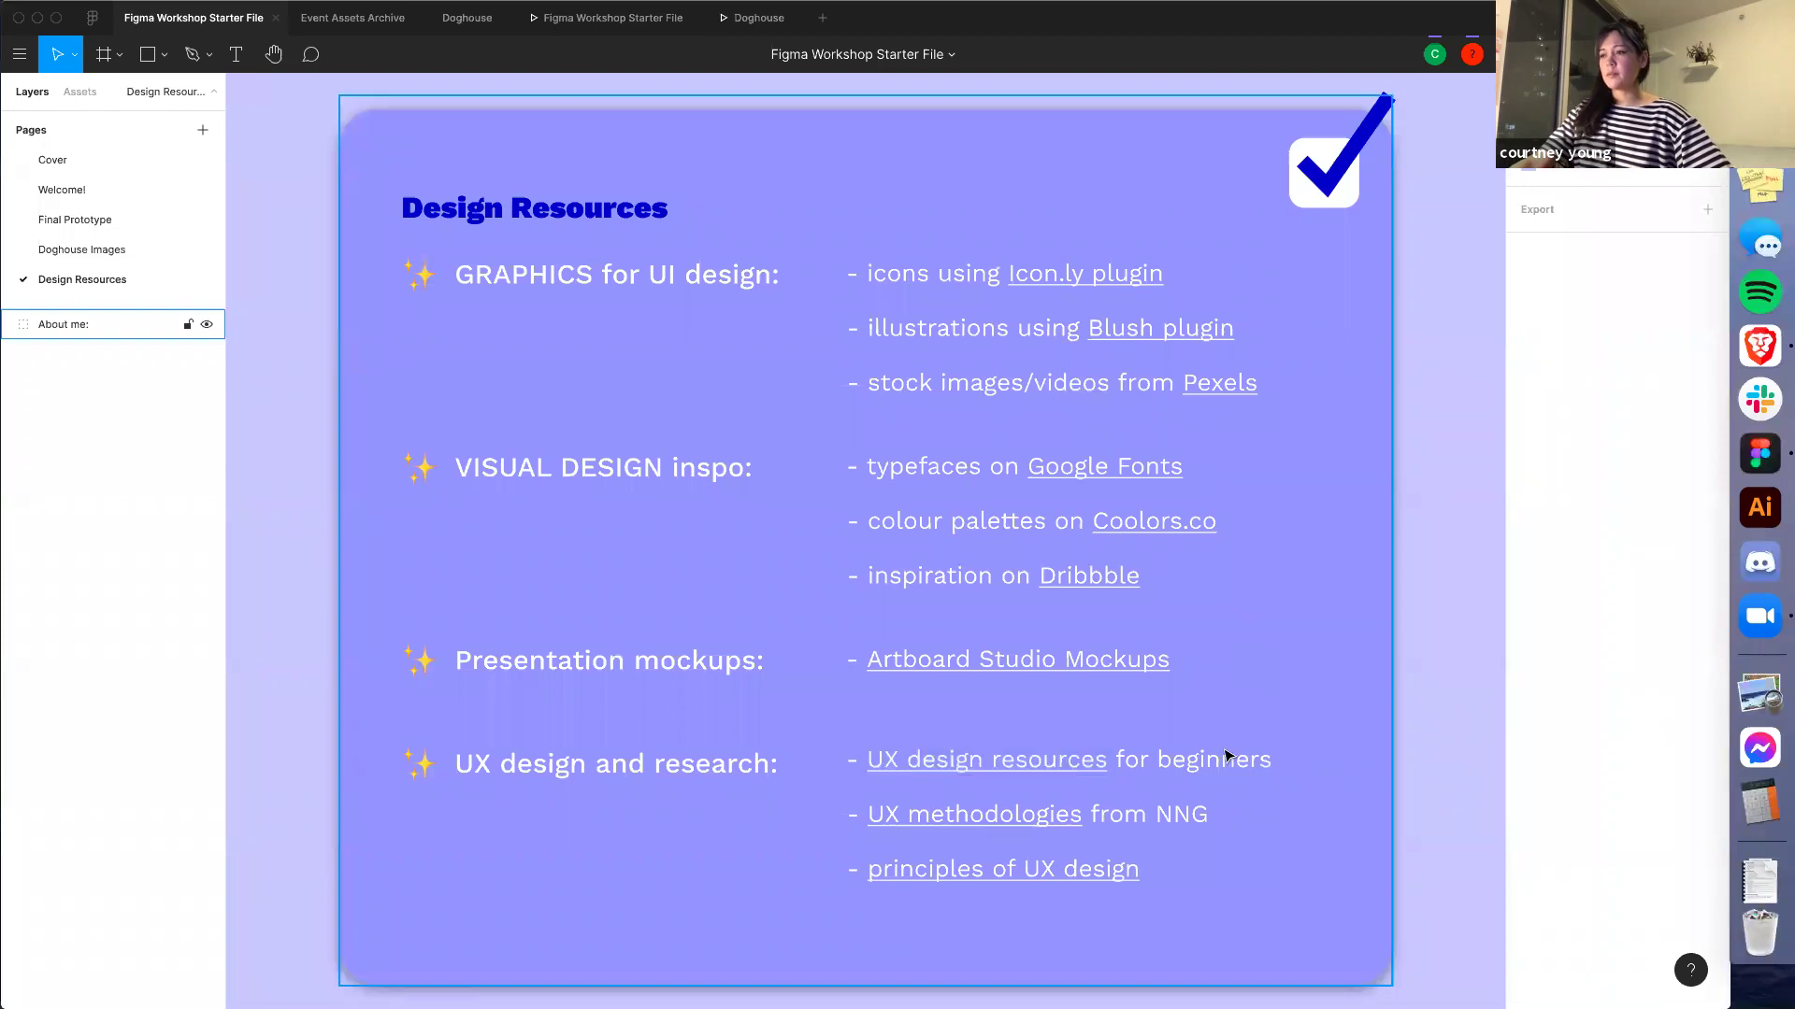
pyautogui.moveTo(952, 772)
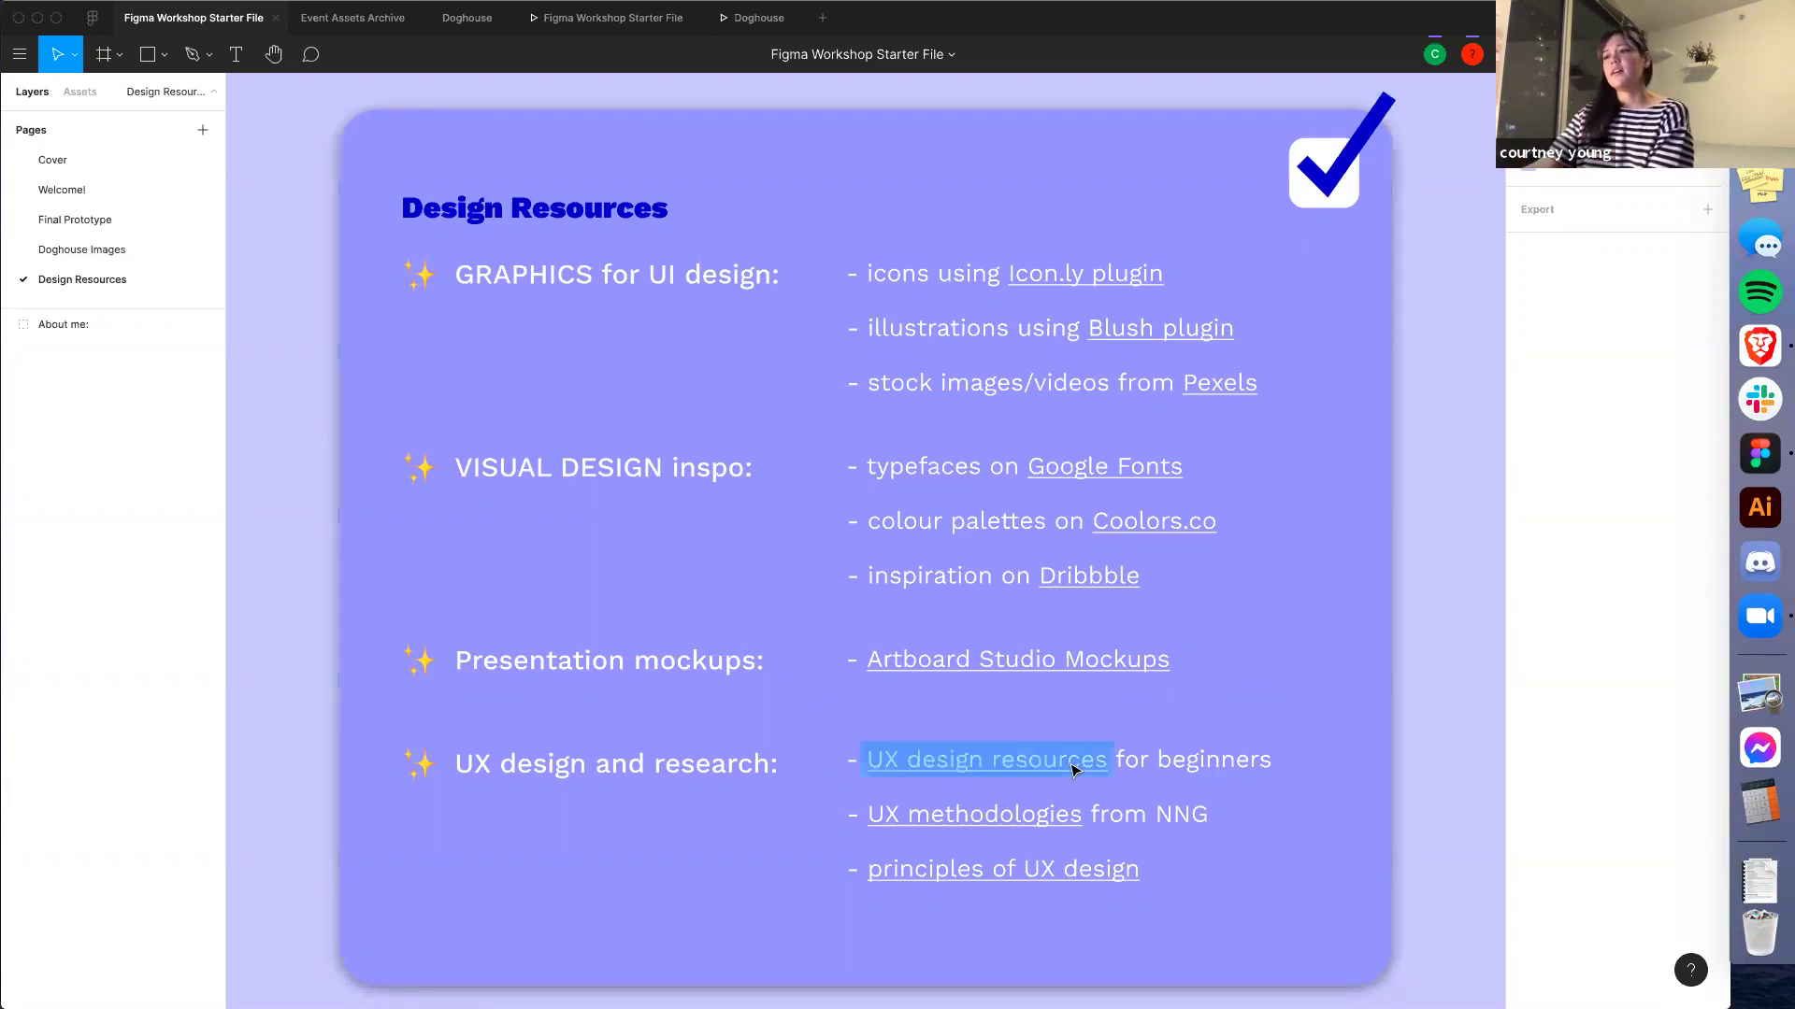
pyautogui.moveTo(1080, 769)
pyautogui.click(1136, 776)
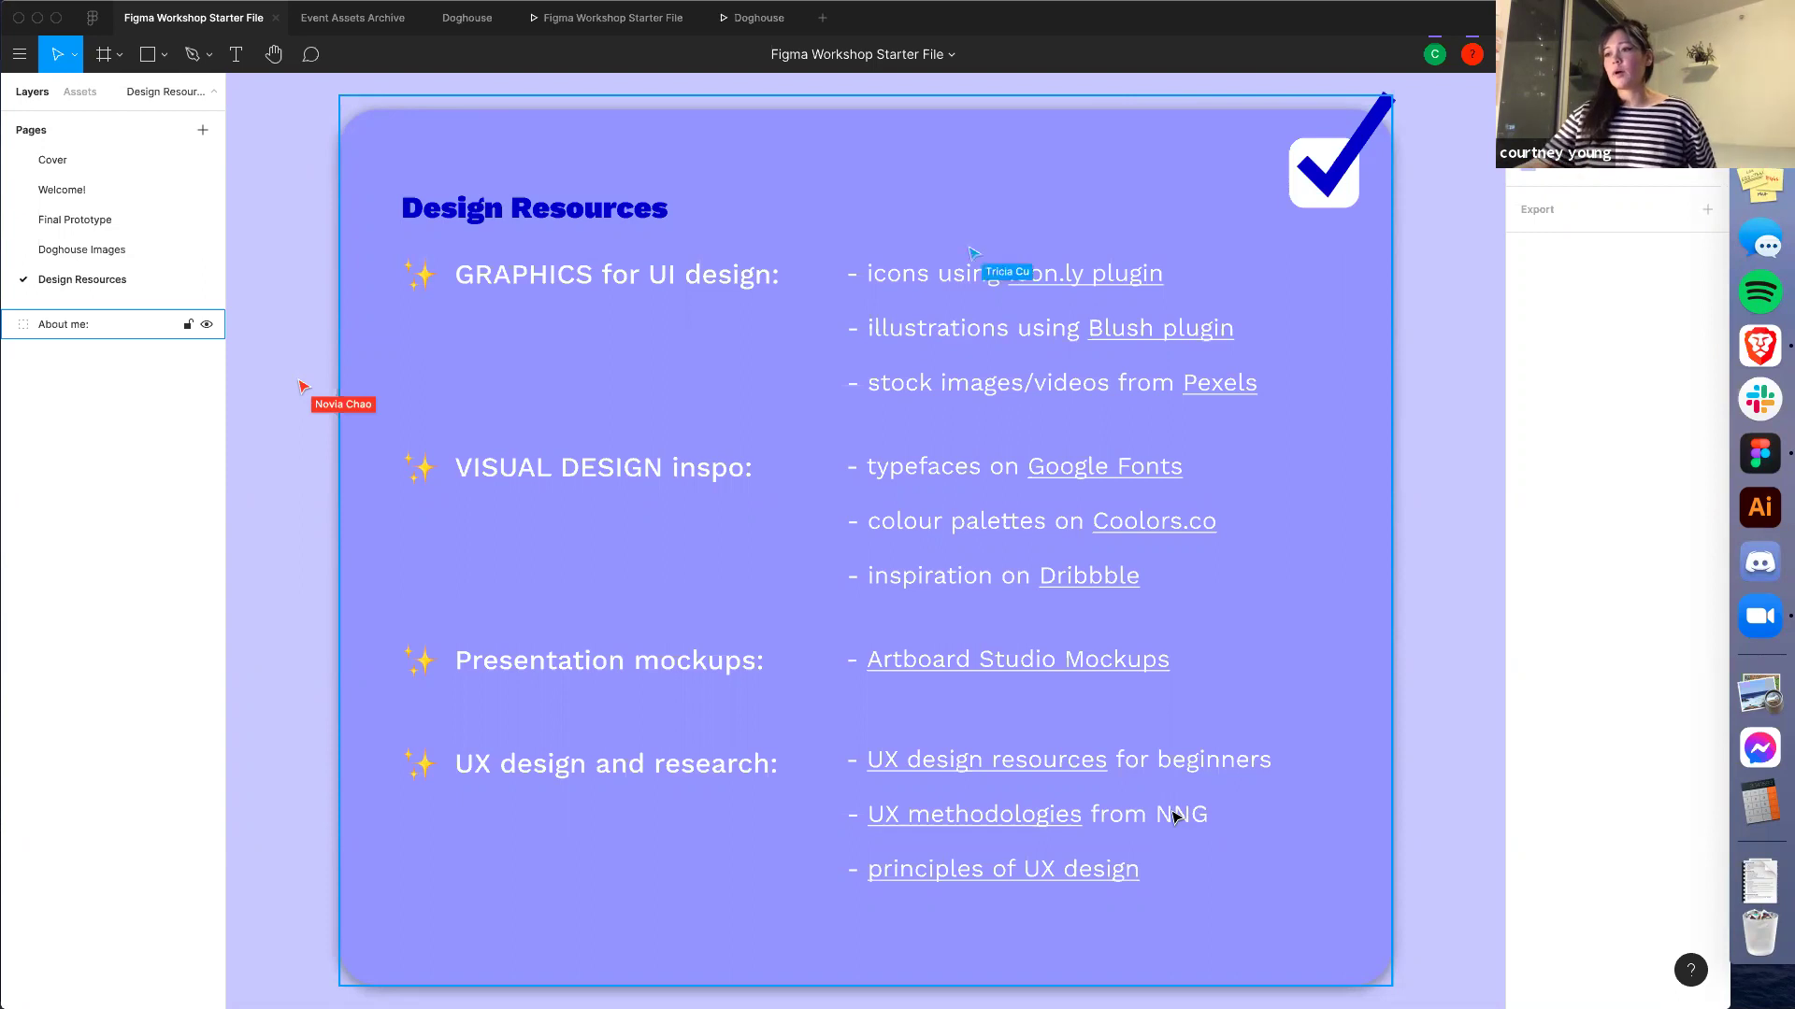
pyautogui.moveTo(1074, 875)
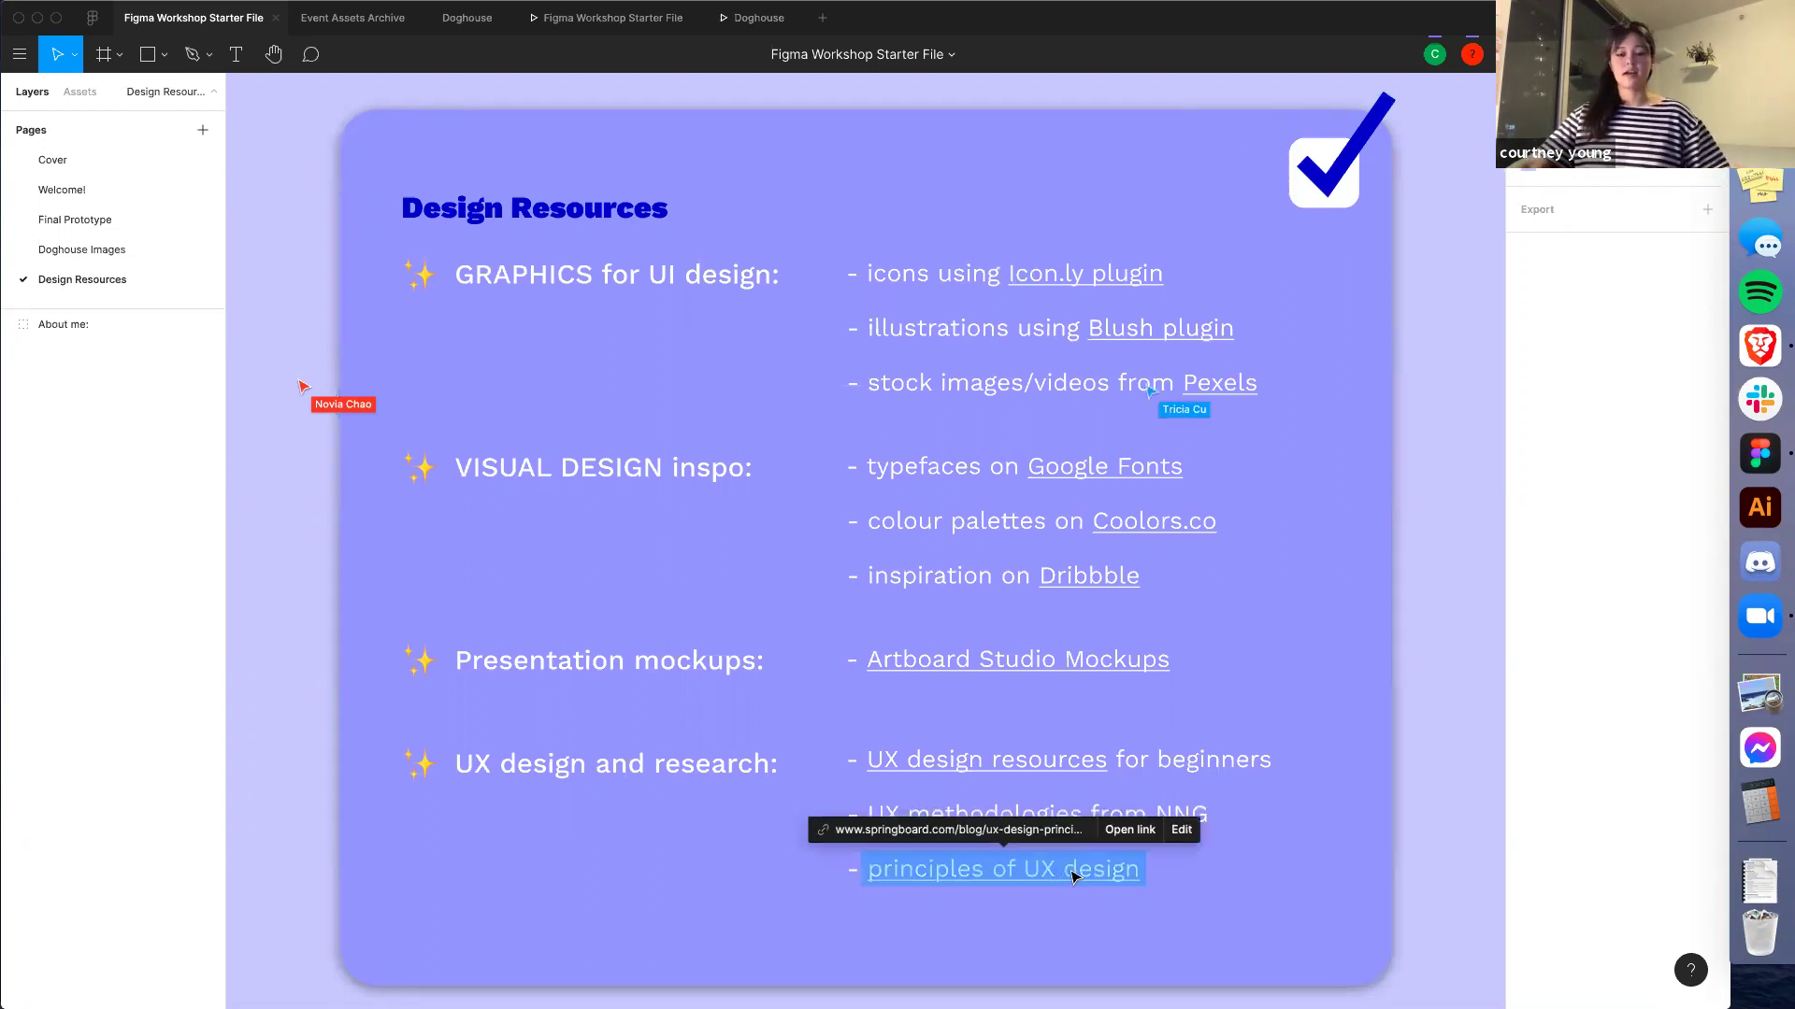